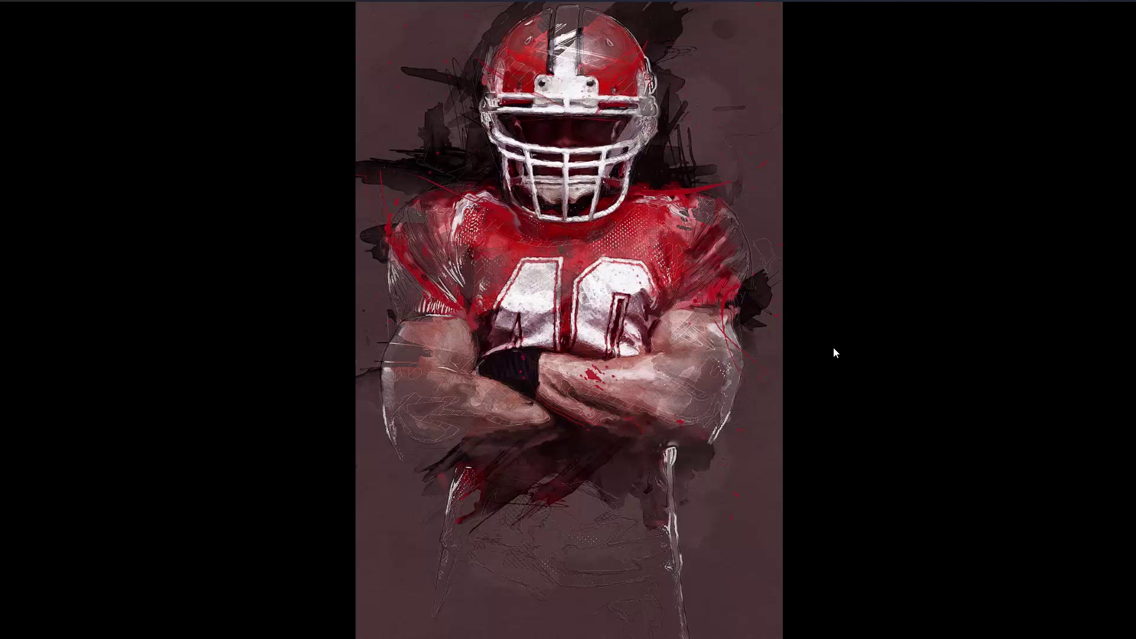
# Browse through the finished mixed media example artworks
pyautogui.press('Right')
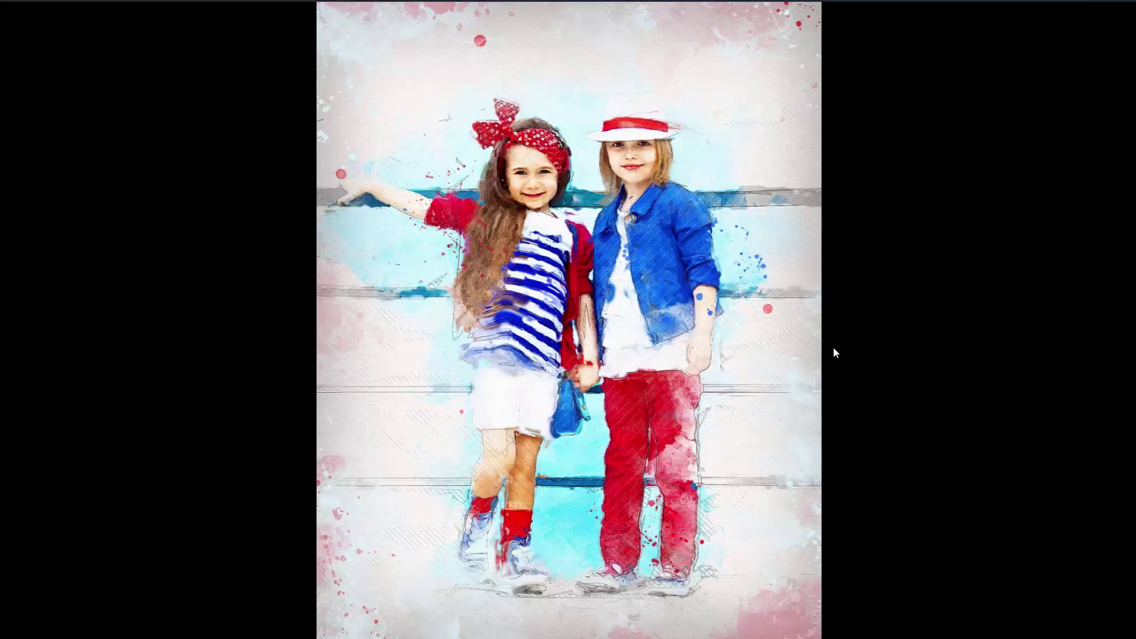
pyautogui.press('Right')
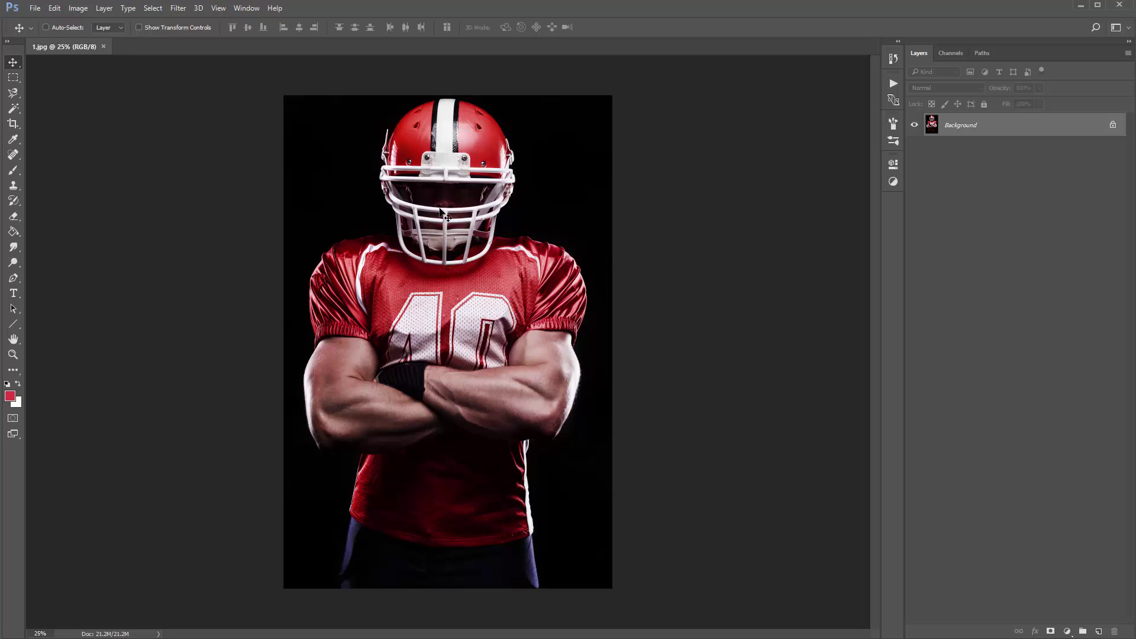
# Check the photo's colour mode and bit depth, and review its pixel dimensions and resolution in Image Size
pyautogui.click(77, 7)
pyautogui.moveTo(97, 27)
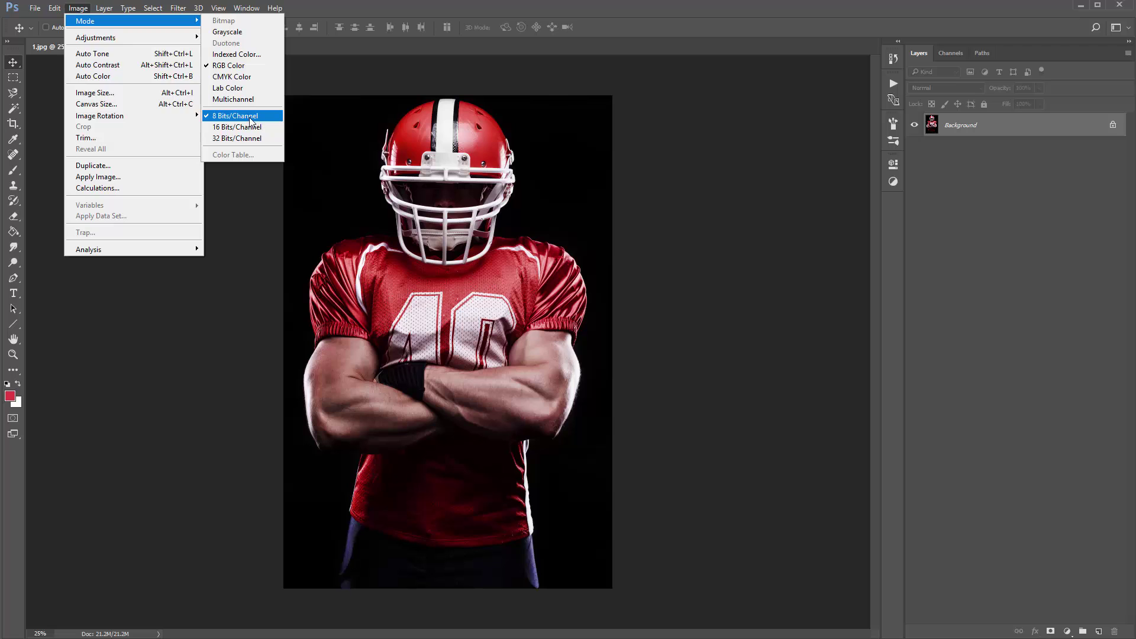
pyautogui.click(117, 96)
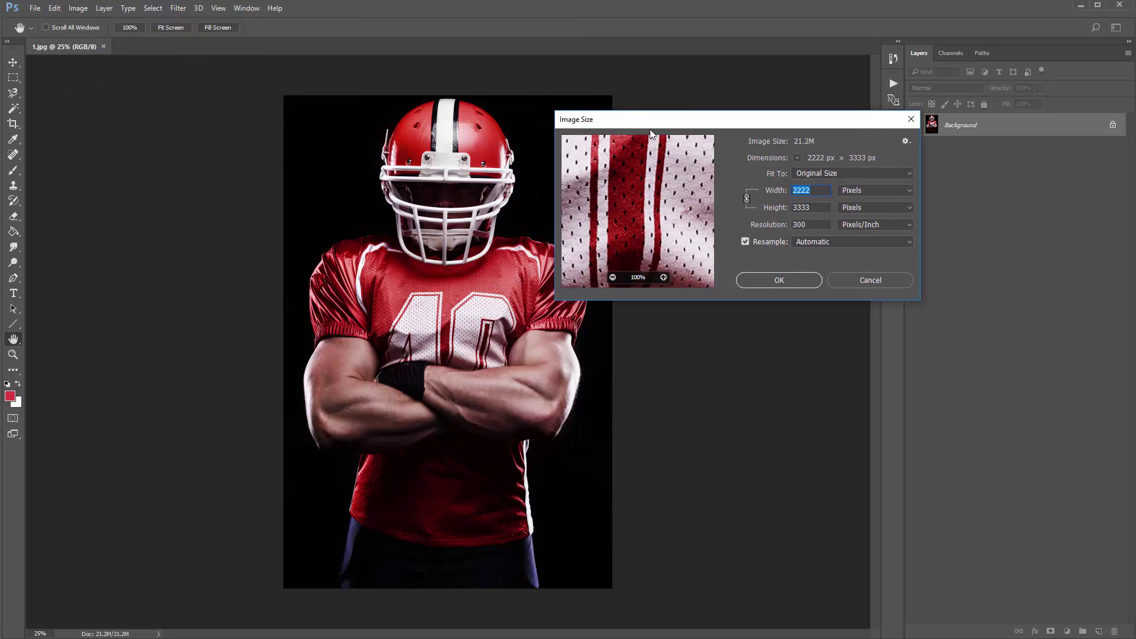
pyautogui.click(809, 204)
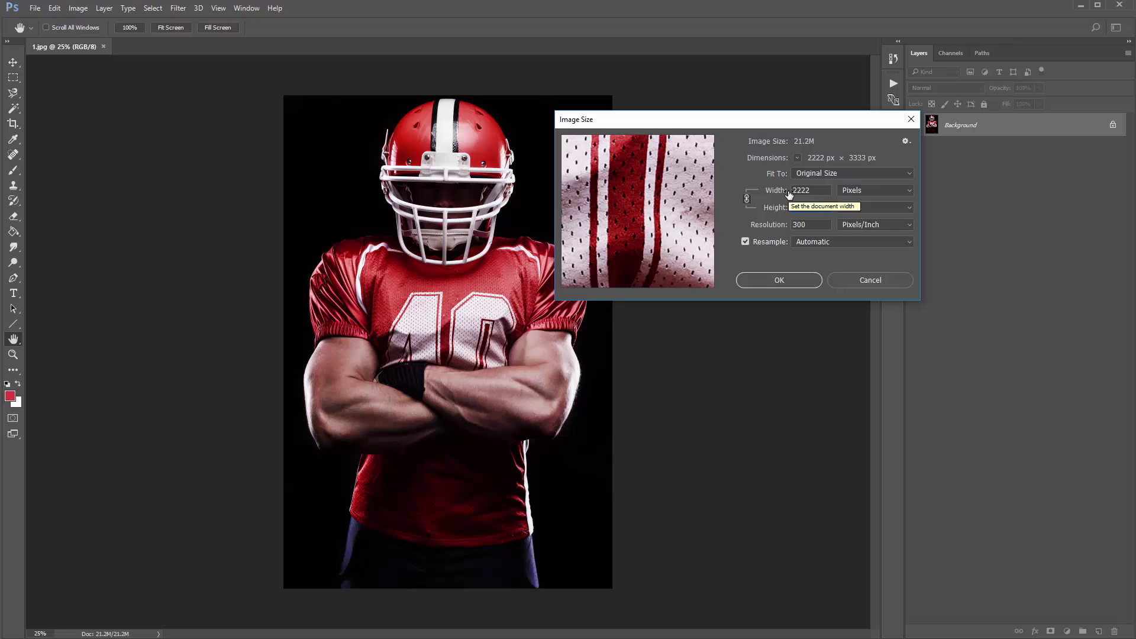
pyautogui.moveTo(702, 123); pyautogui.dragTo(598, 113)
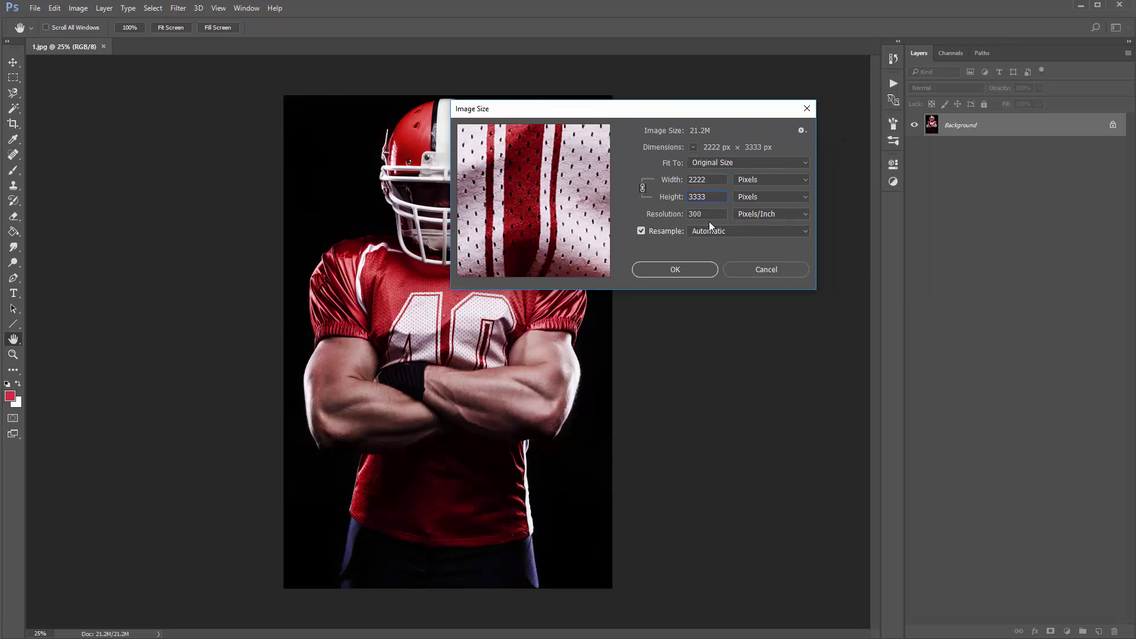
pyautogui.click(689, 269)
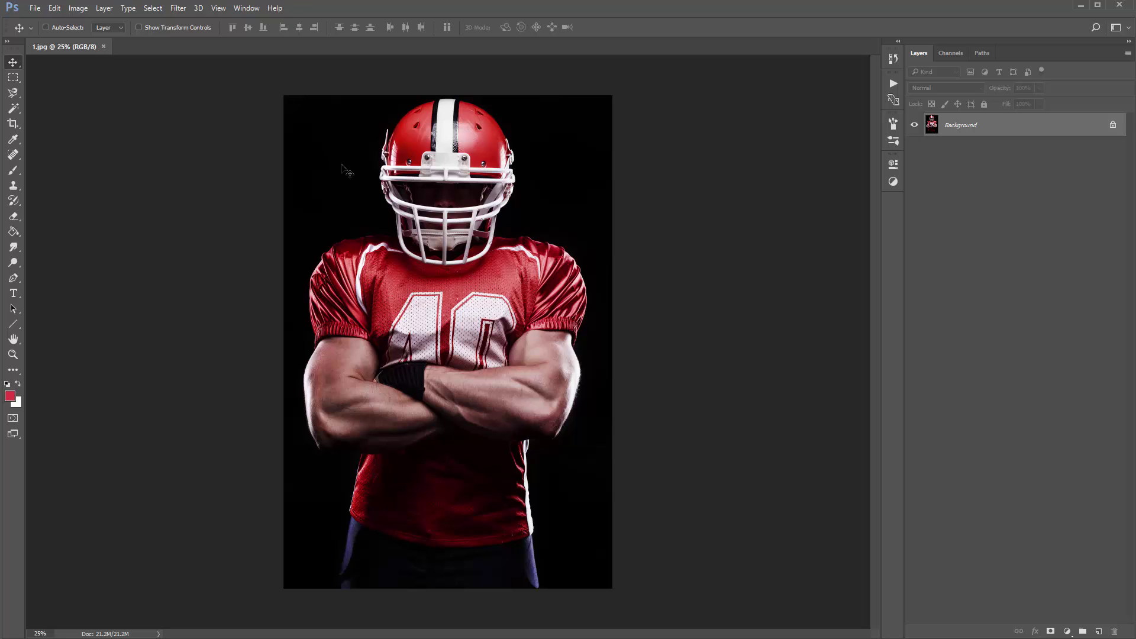
# Activate the Brush Tool and replace the current brush presets with the MixedMedia_Brushes file
pyautogui.press('b')
pyautogui.rightClick(13, 172)
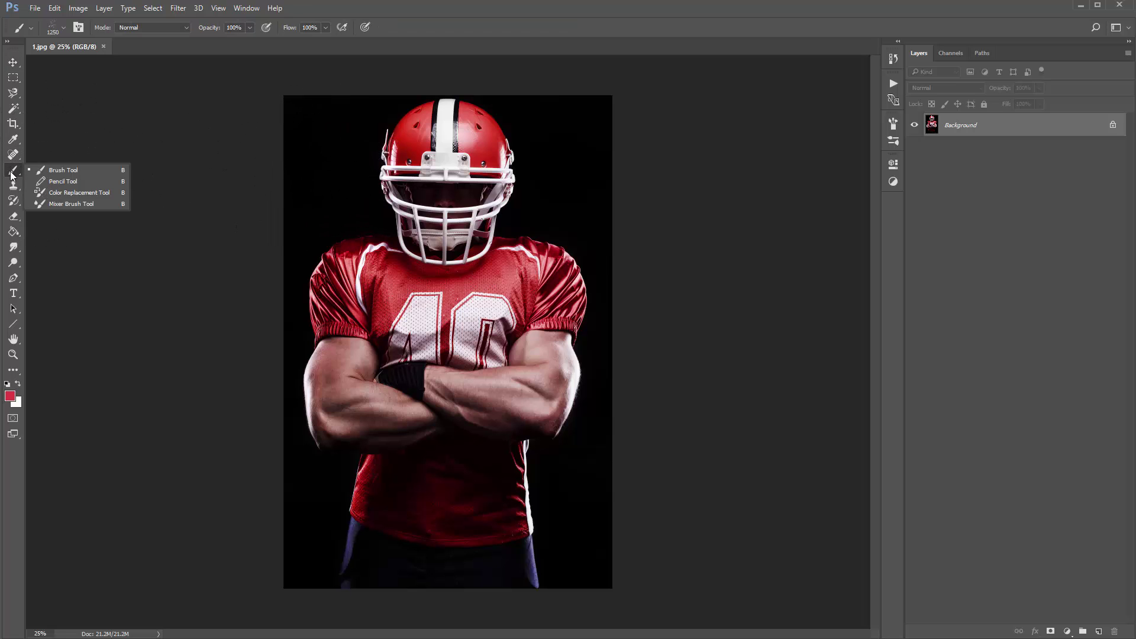
pyautogui.click(70, 170)
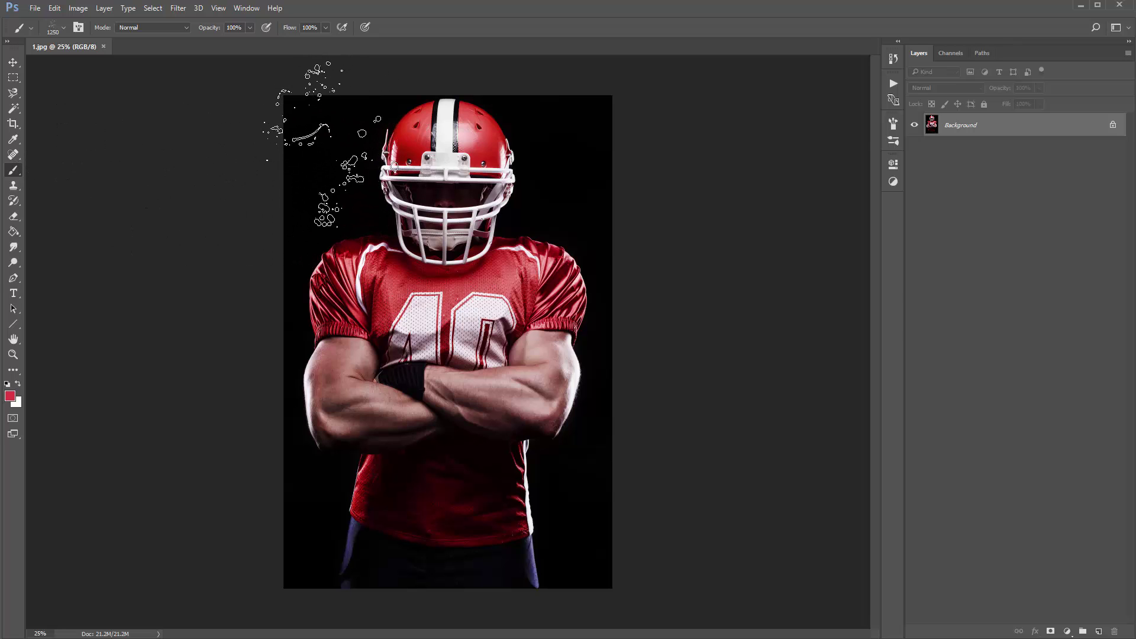
pyautogui.rightClick(329, 143)
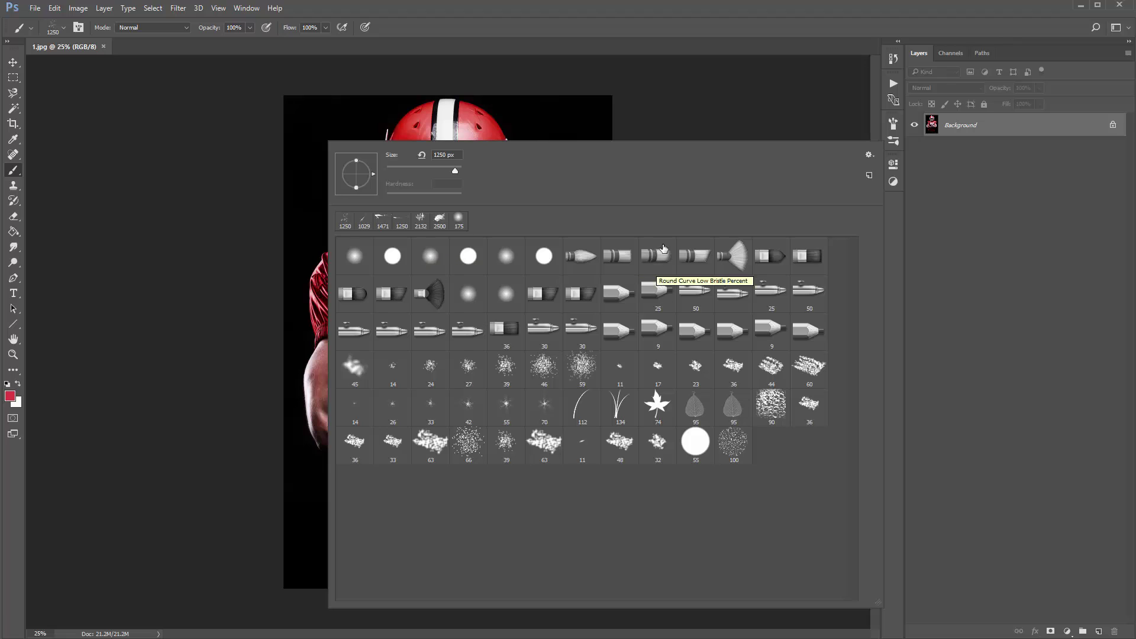
pyautogui.click(869, 155)
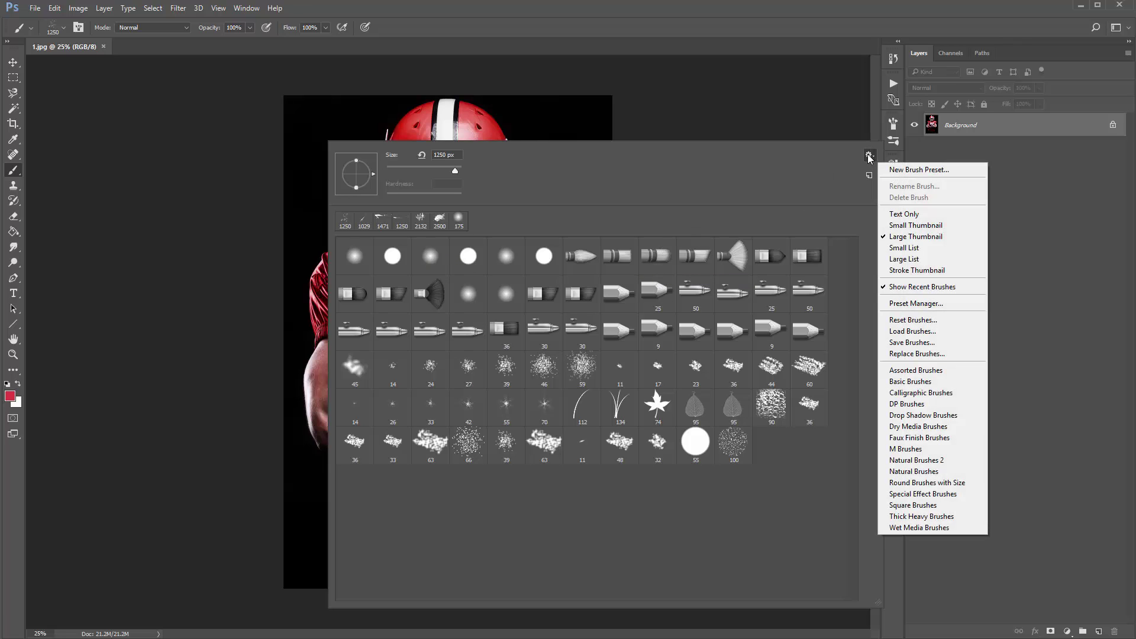
pyautogui.click(946, 355)
pyautogui.moveTo(636, 153); pyautogui.dragTo(525, 131)
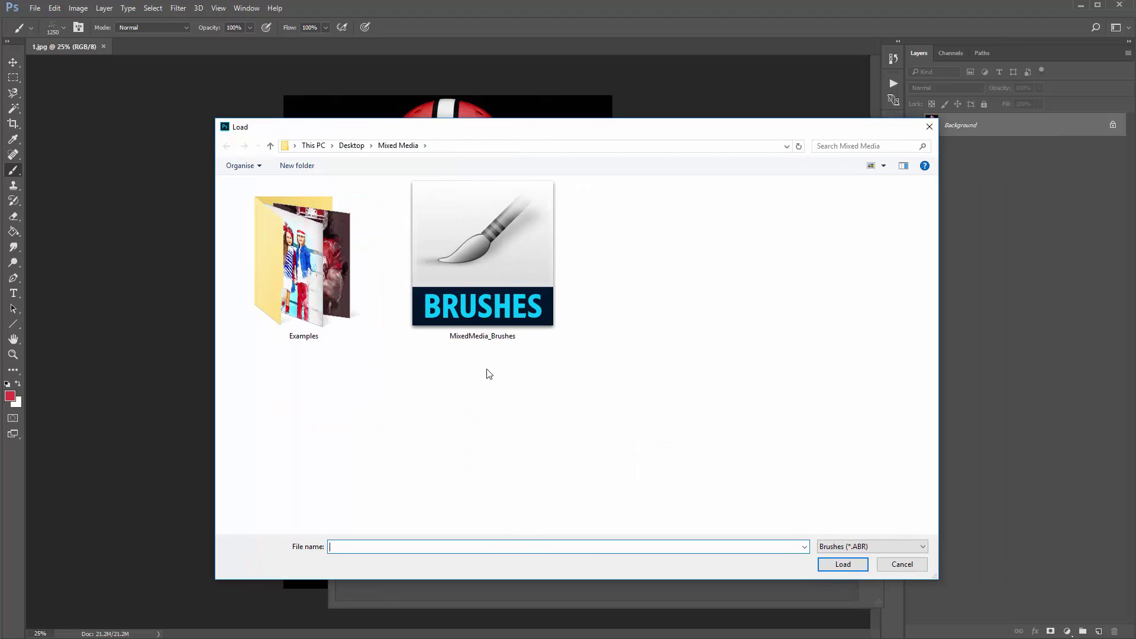
pyautogui.doubleClick(502, 248)
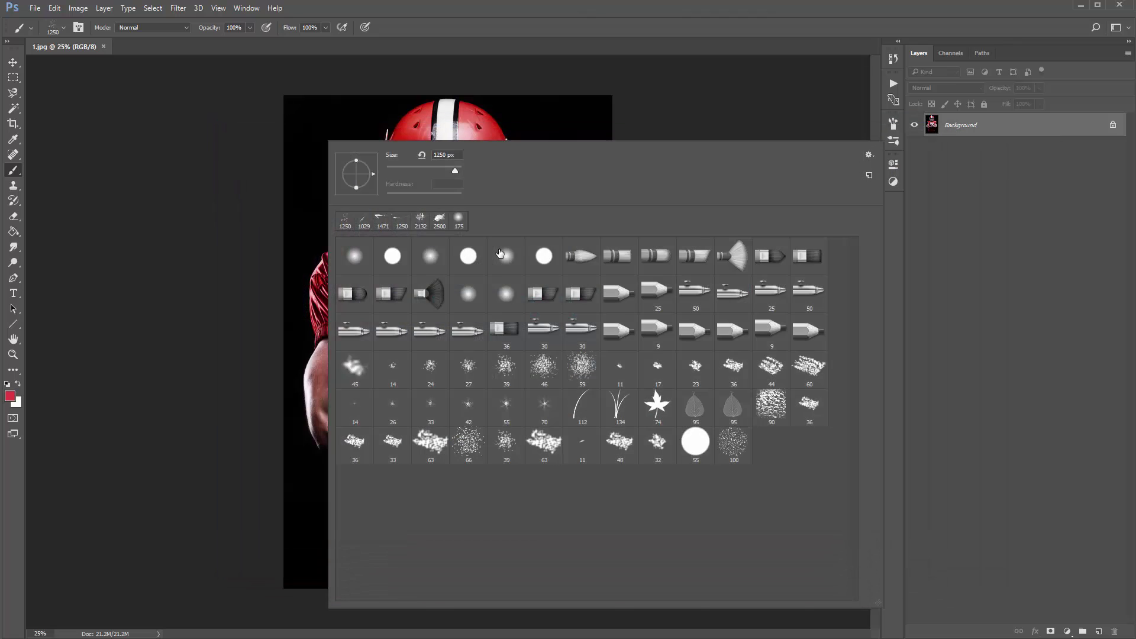
# Look through the loaded Mixed Media brush presets and return to the Move Tool
pyautogui.scroll(-5, 538, 328)
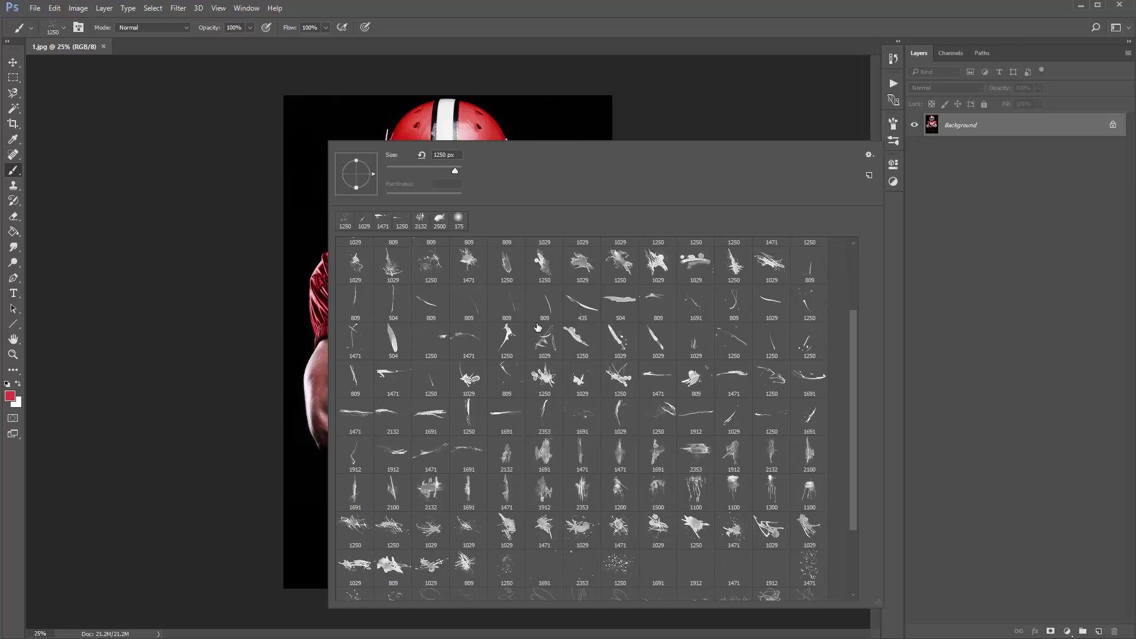
pyautogui.scroll(4, 536, 327)
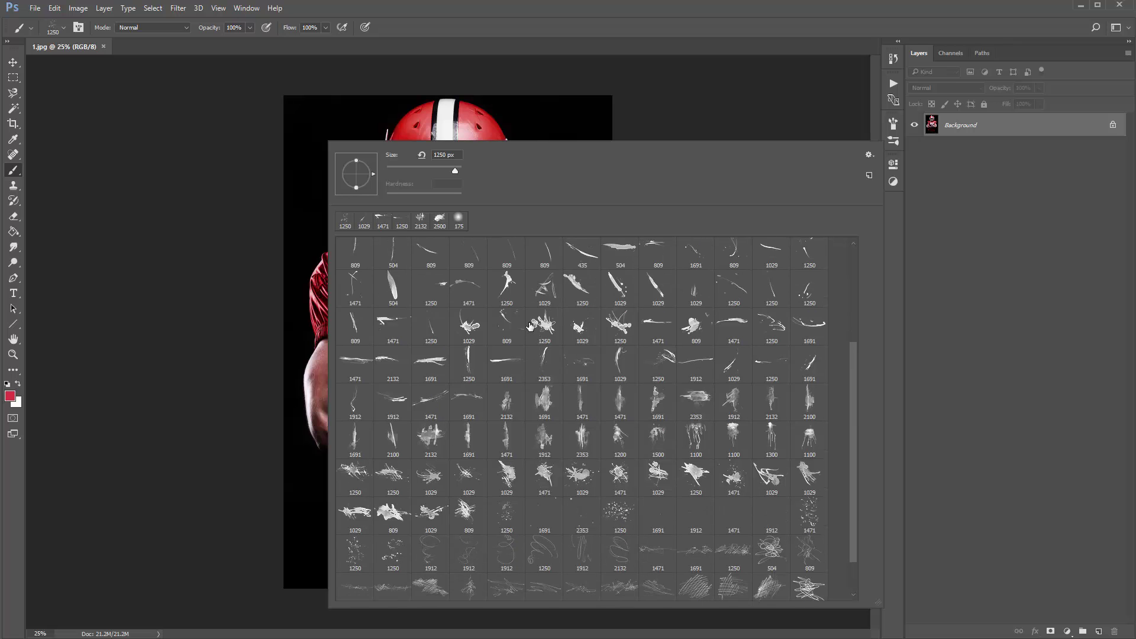
pyautogui.scroll(2, 432, 296)
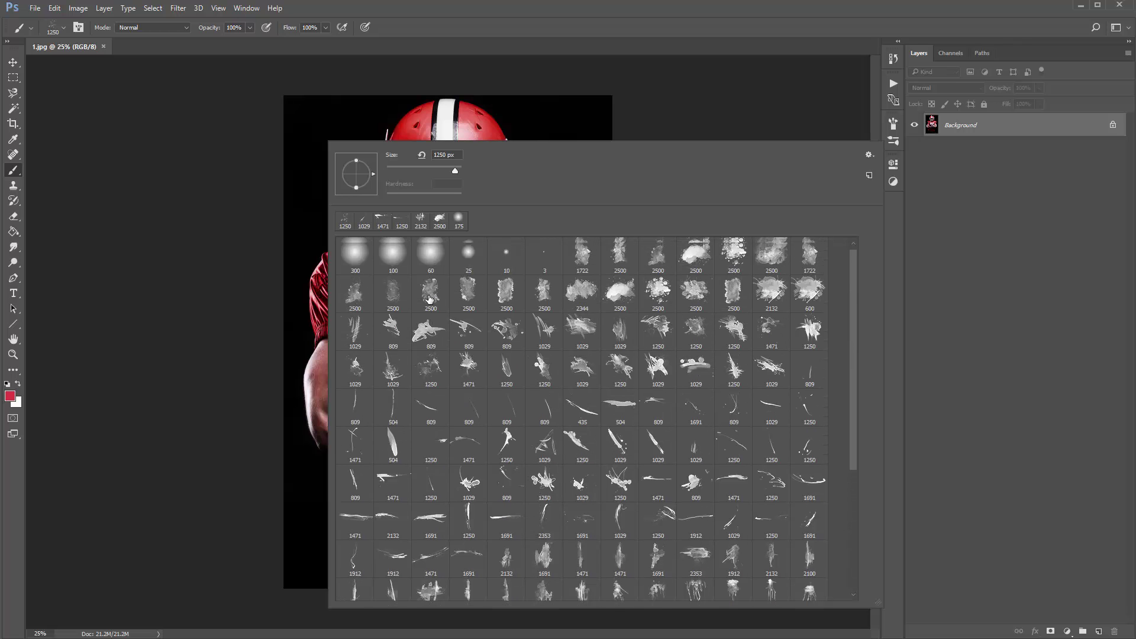
pyautogui.scroll(-1, 427, 299)
pyautogui.scroll(1, 427, 299)
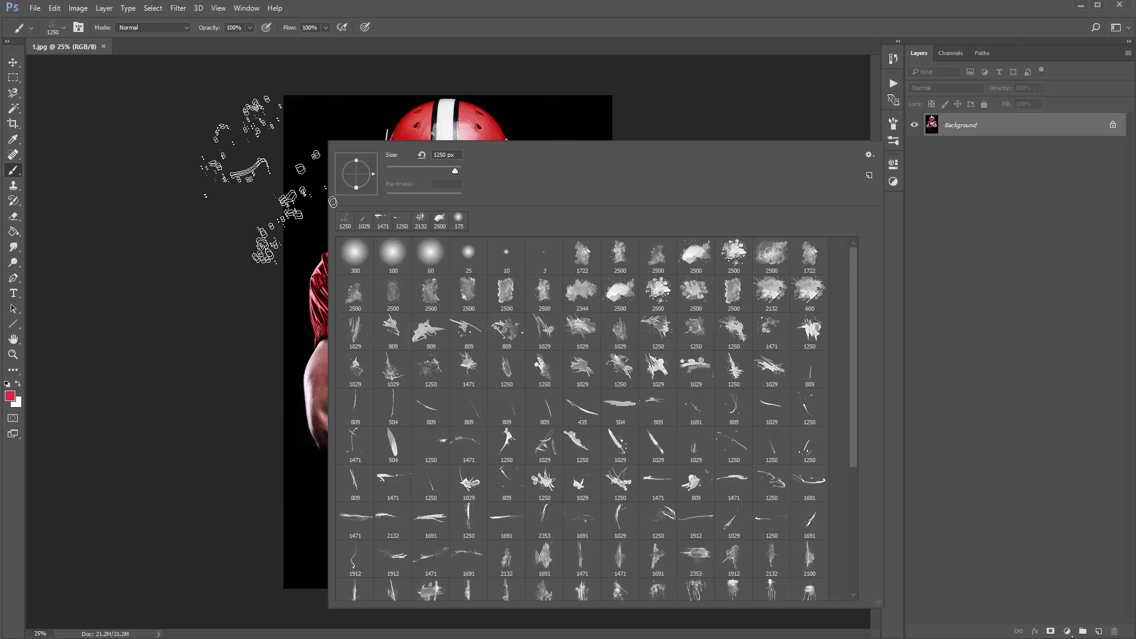
pyautogui.click(13, 62)
pyautogui.click(370, 151)
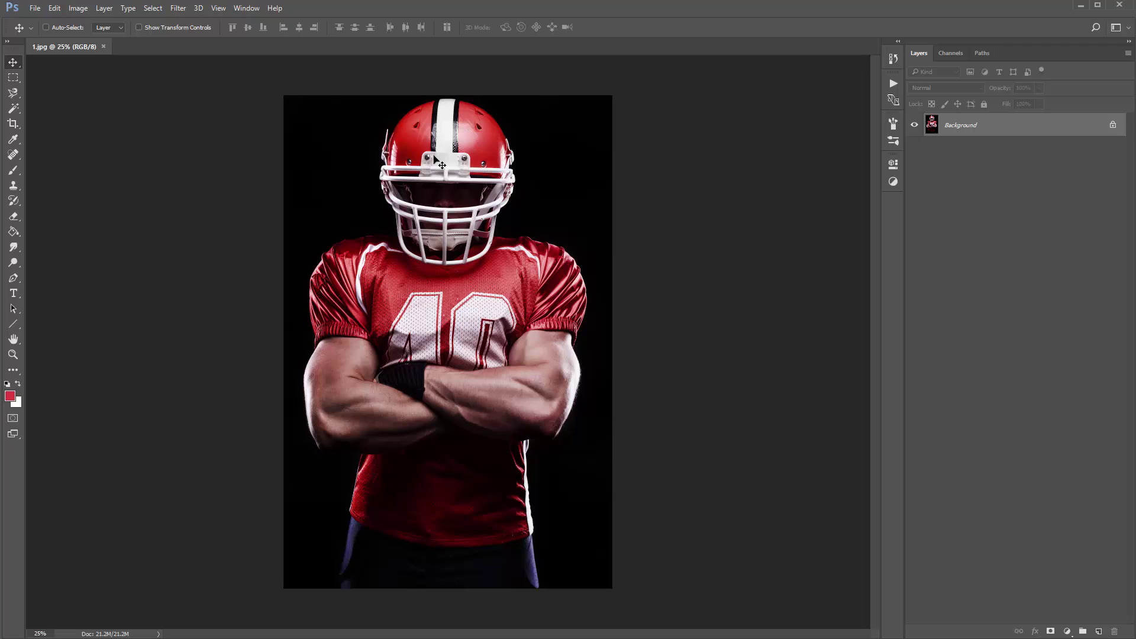
# Activate the Paint Bucket Tool and set its fill source to Pattern
pyautogui.press('g')
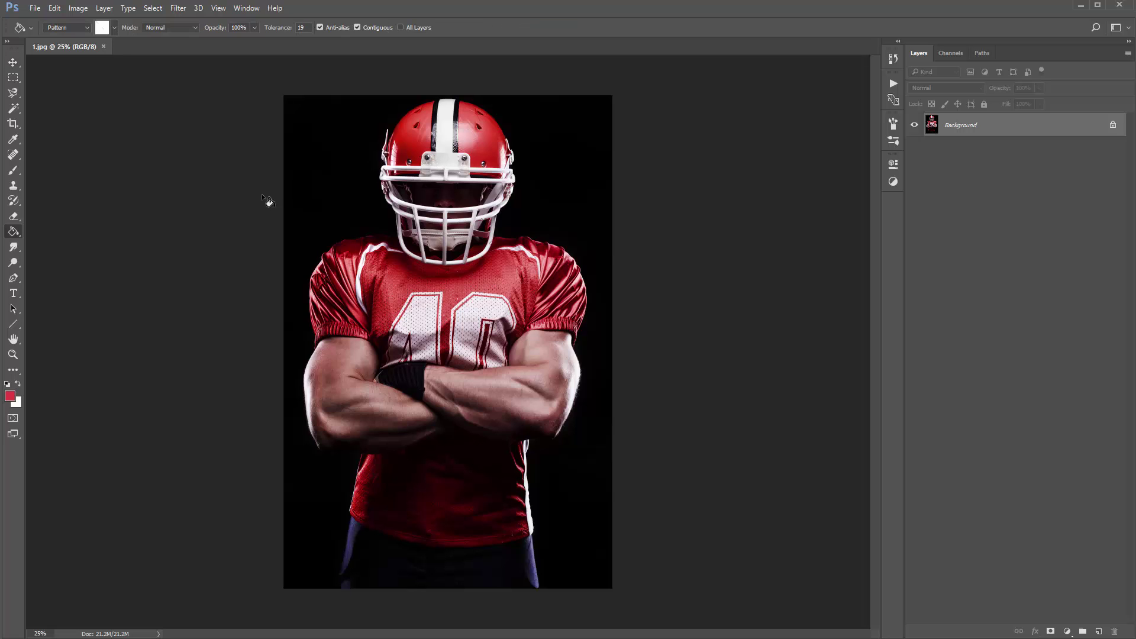
pyautogui.rightClick(13, 231)
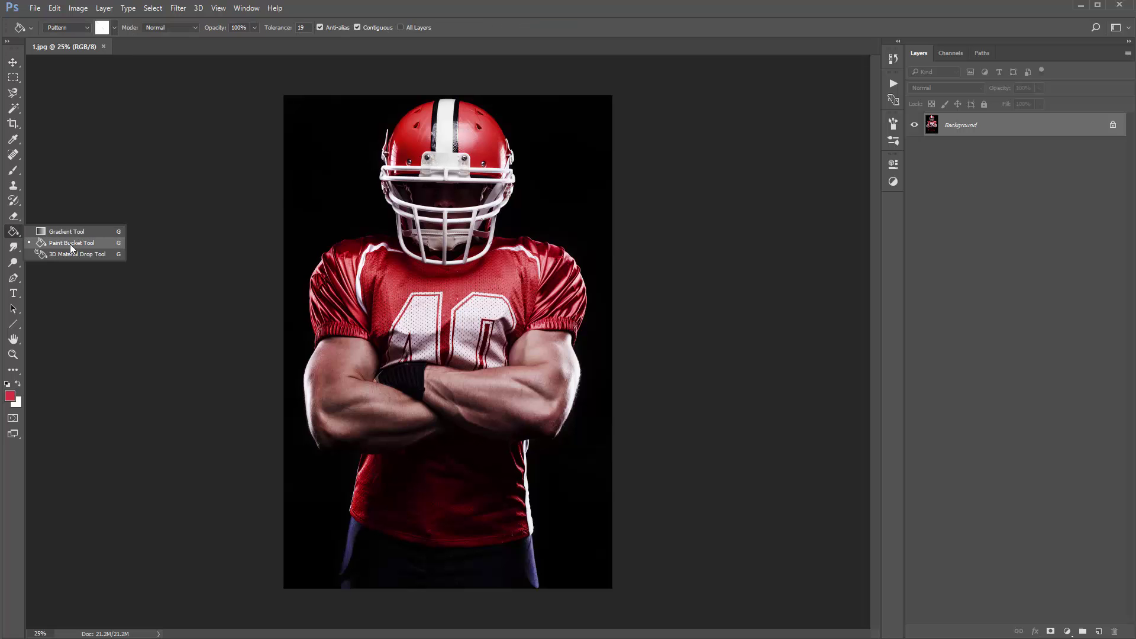
pyautogui.click(94, 243)
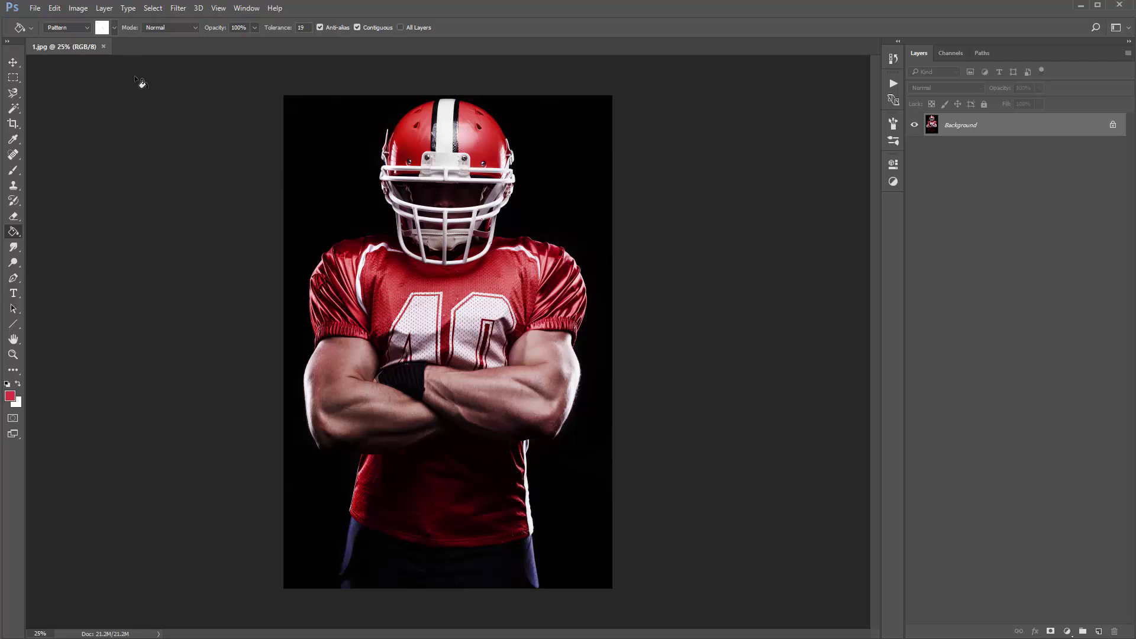
pyautogui.click(85, 28)
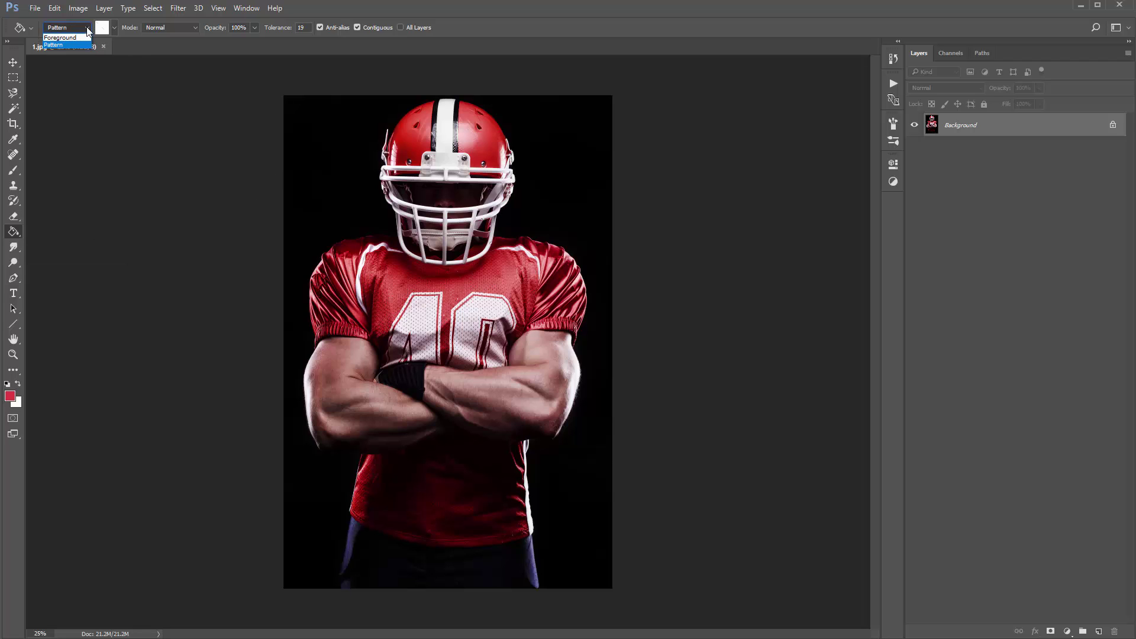
pyautogui.click(80, 37)
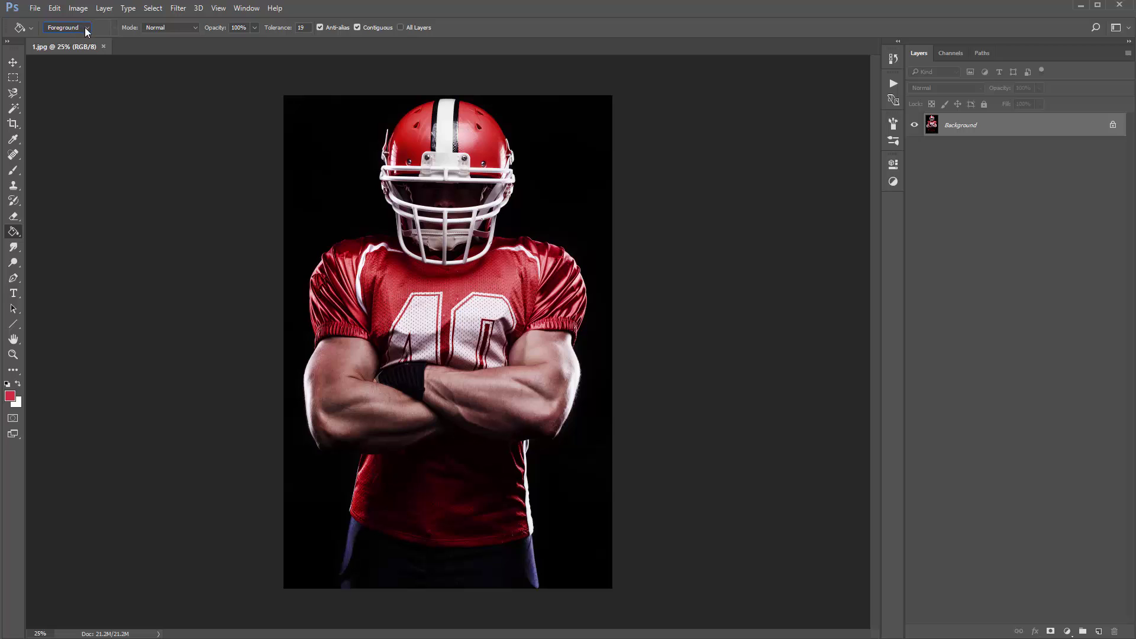
pyautogui.click(87, 28)
pyautogui.click(68, 45)
# Replace the current pattern presets with the MixedMedia_Patterns file and return to the Move Tool
pyautogui.click(115, 29)
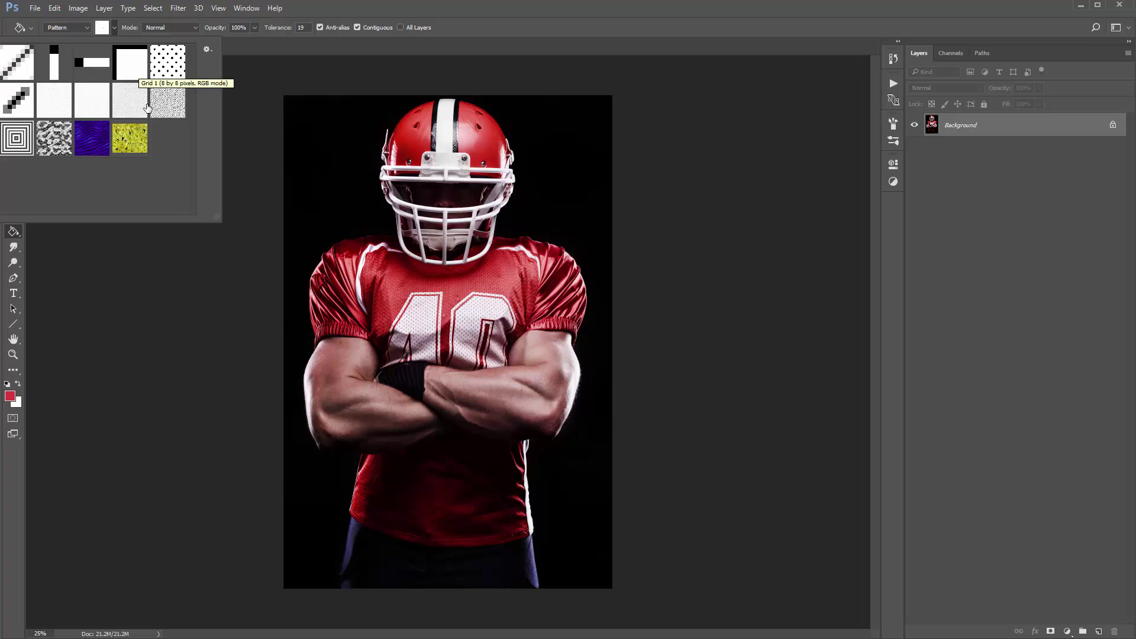
pyautogui.click(208, 50)
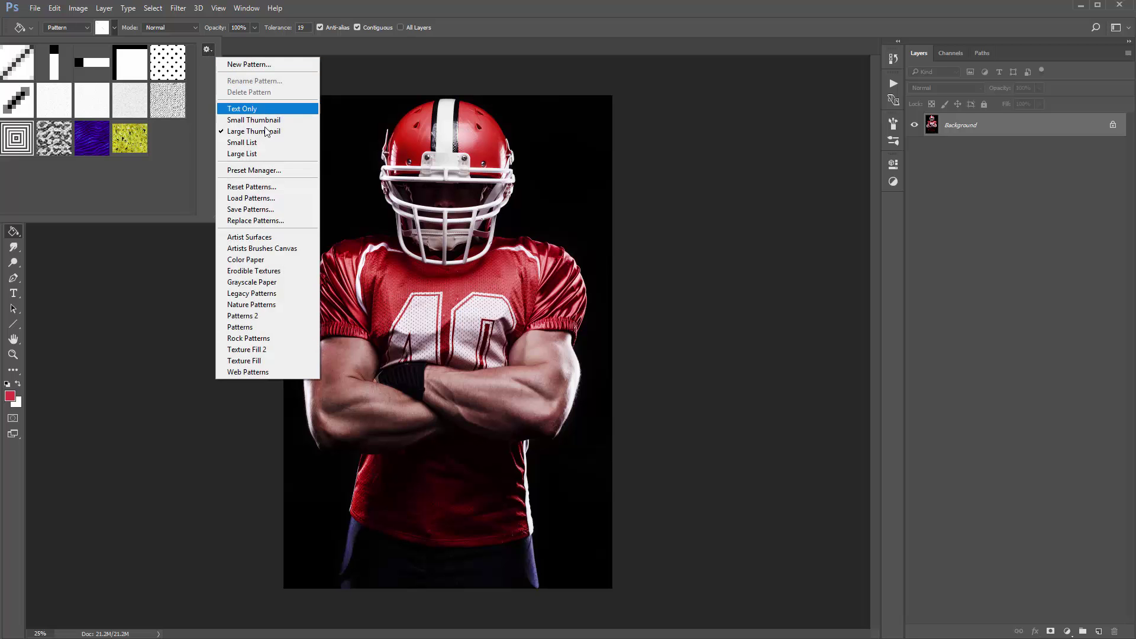
pyautogui.click(276, 221)
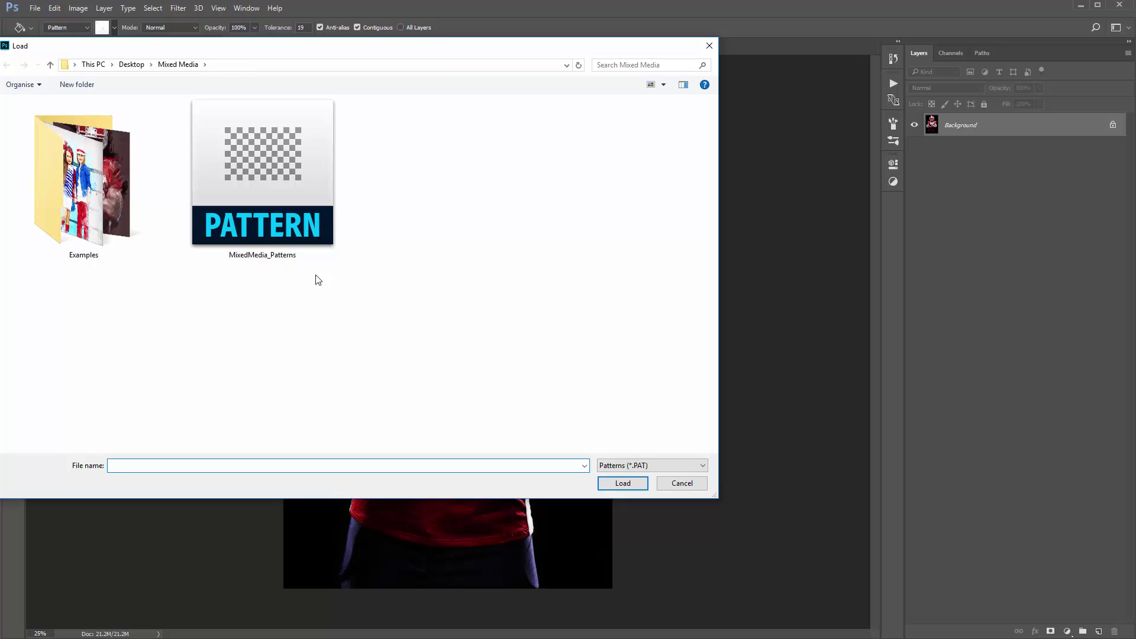
pyautogui.doubleClick(298, 166)
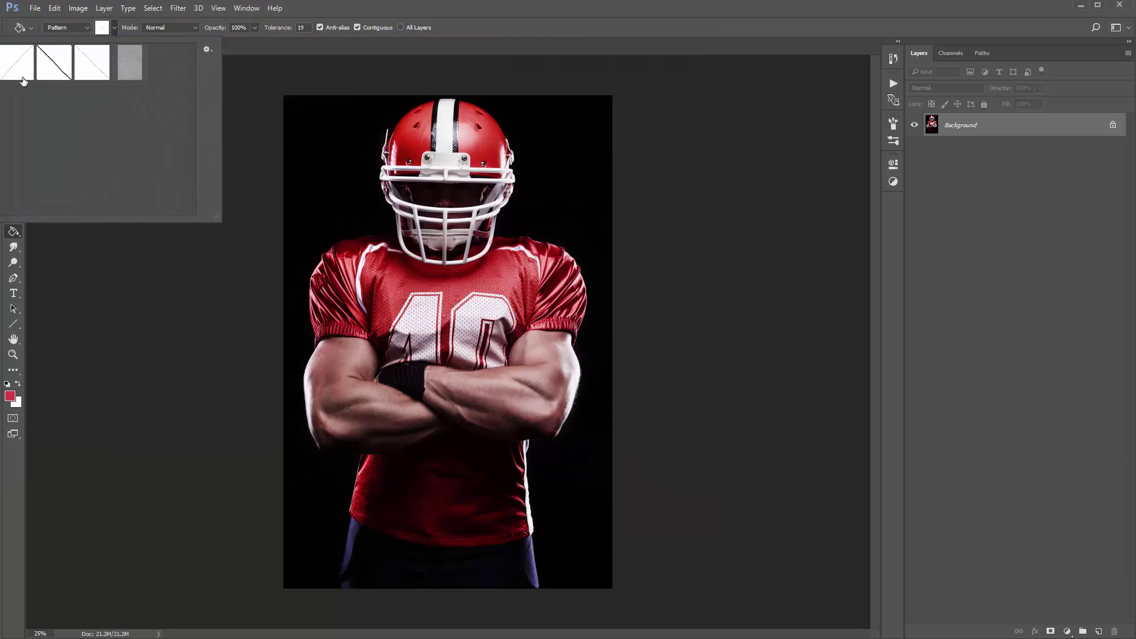
pyautogui.click(294, 150)
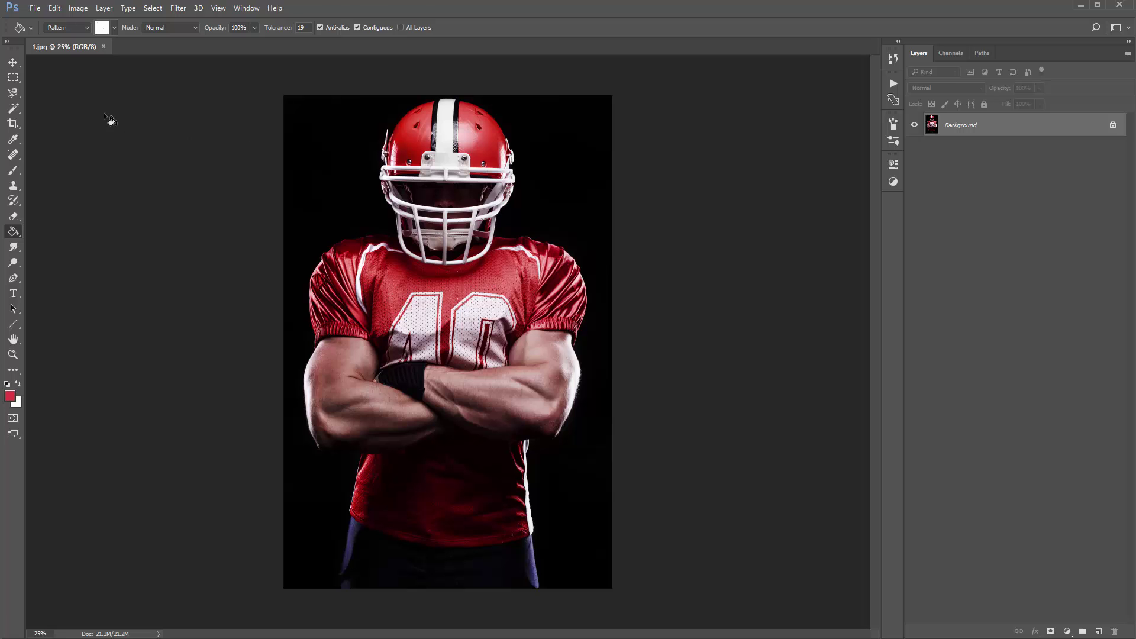
pyautogui.press('v')
# Switch to File Explorer and examine the actions, brushes and pattern files in the Mixed Media folder
pyautogui.hotkey('alt', 'Tab')
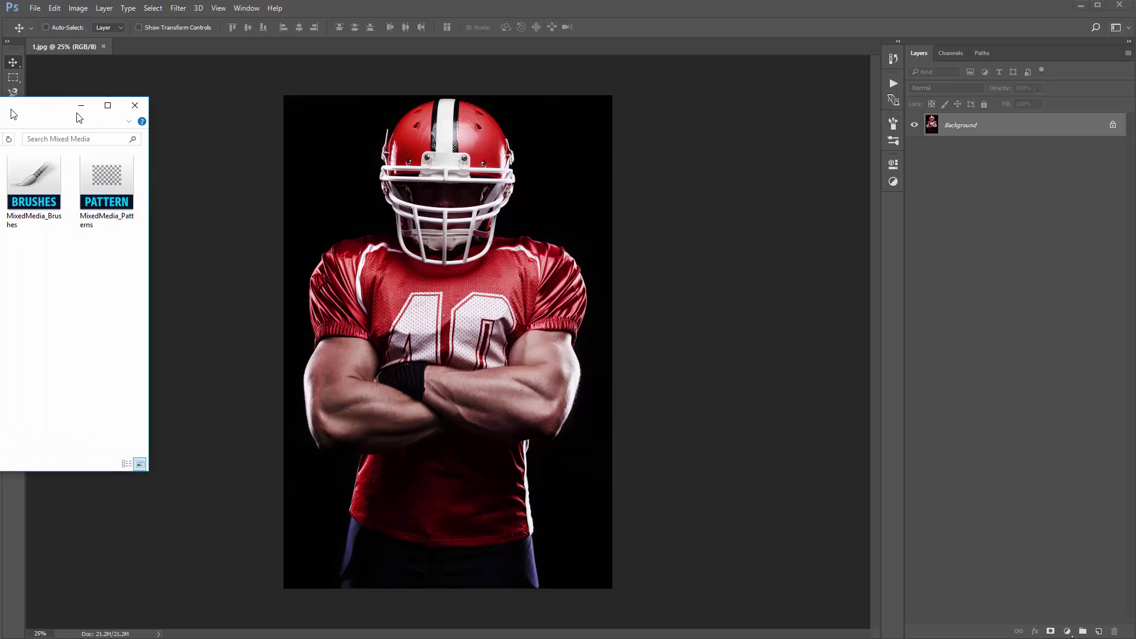
pyautogui.moveTo(13, 109); pyautogui.dragTo(224, 151)
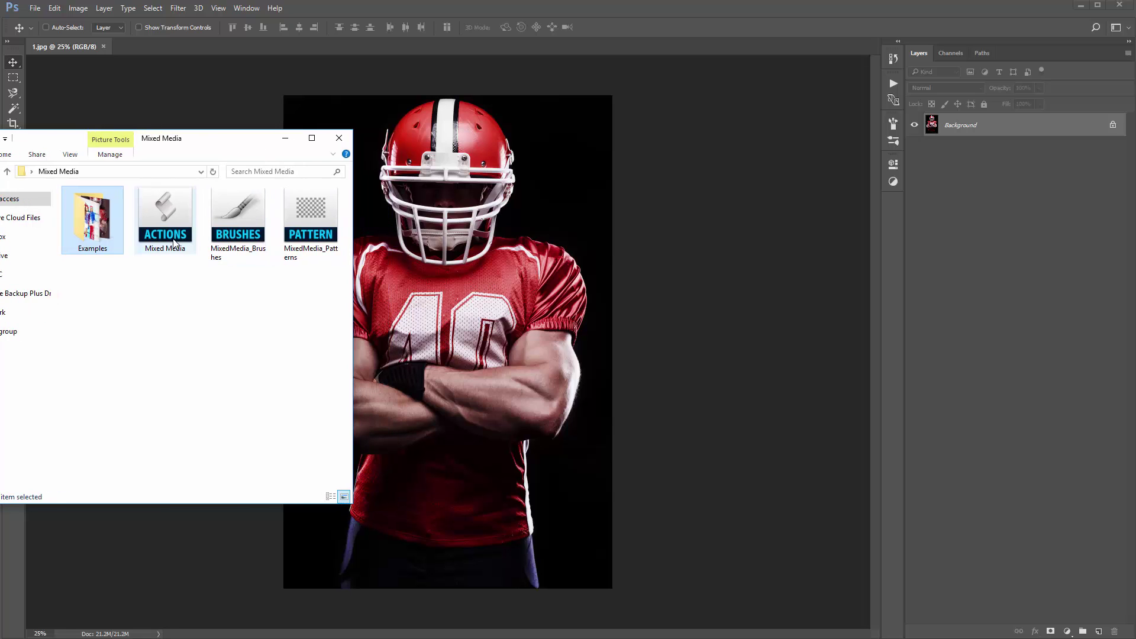
pyautogui.click(165, 219)
pyautogui.keyDown('shift'); pyautogui.click(298, 228); pyautogui.keyUp('shift')
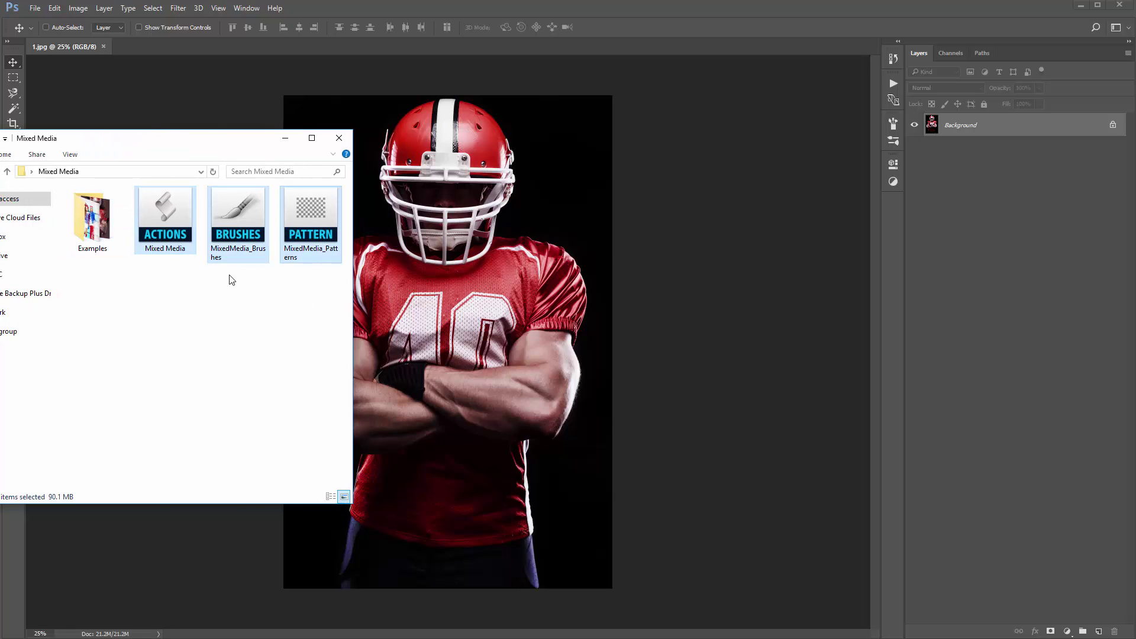
pyautogui.click(165, 219)
pyautogui.keyDown('shift'); pyautogui.click(303, 260); pyautogui.keyUp('shift')
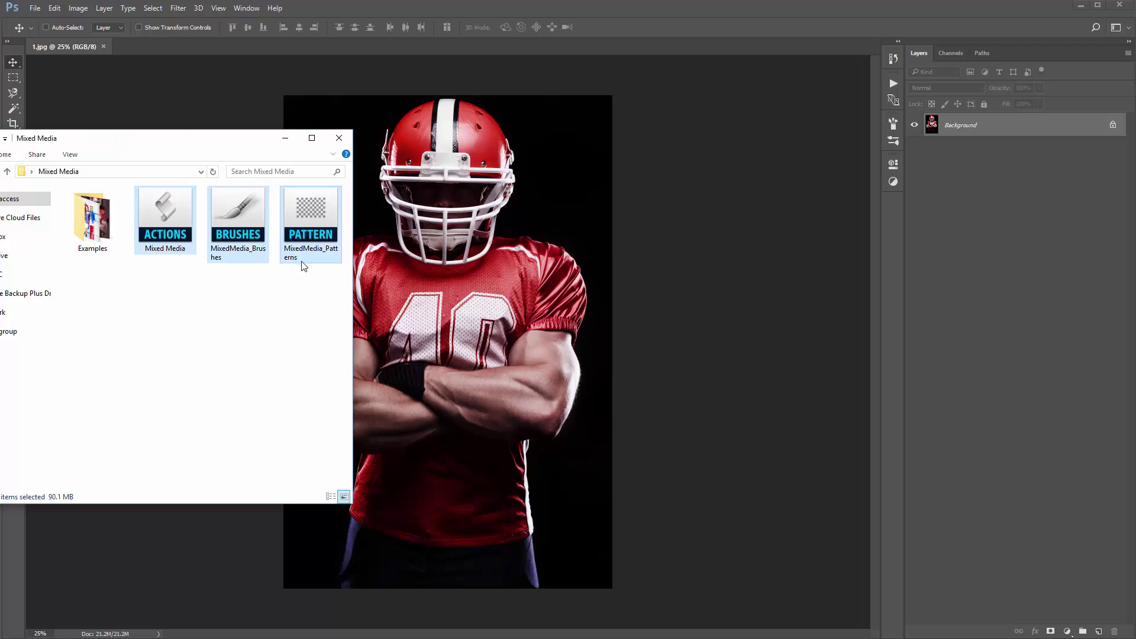
pyautogui.click(166, 243)
pyautogui.click(237, 227)
pyautogui.click(307, 230)
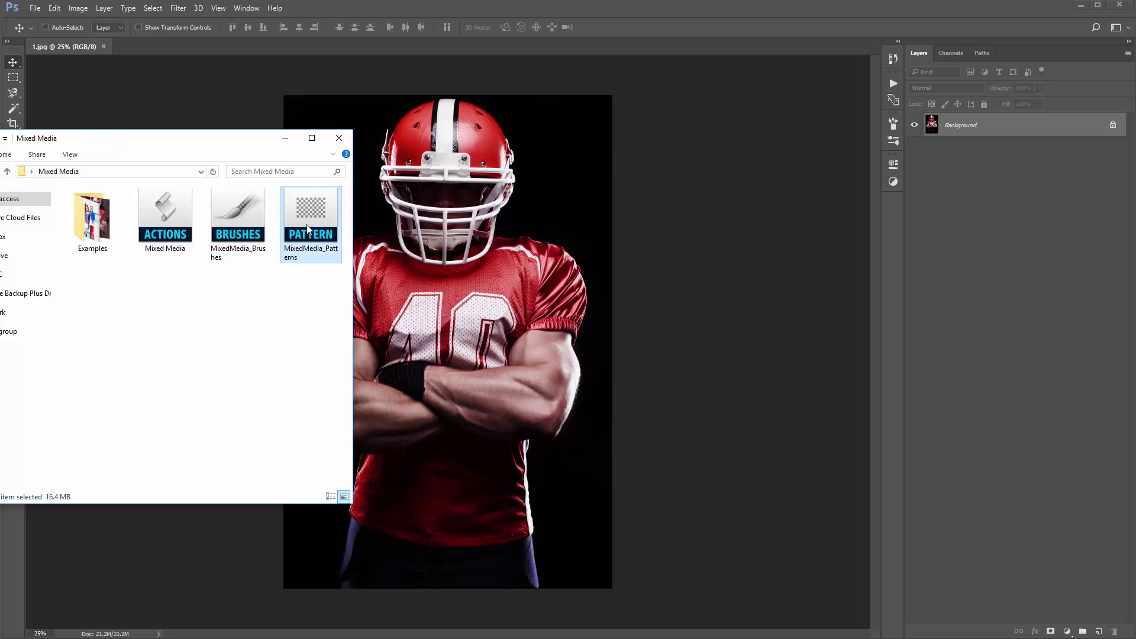
# Open the MixedMedia_Brushes file directly from the Mixed Media folder in Photoshop
pyautogui.click(256, 288)
pyautogui.click(241, 255)
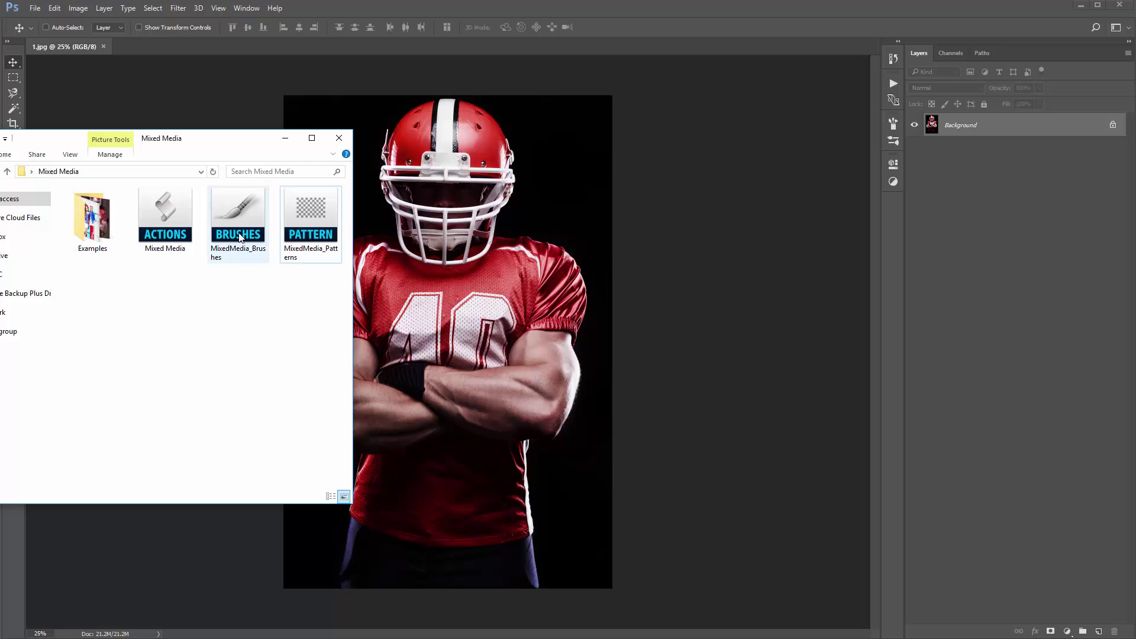
pyautogui.doubleClick(239, 237)
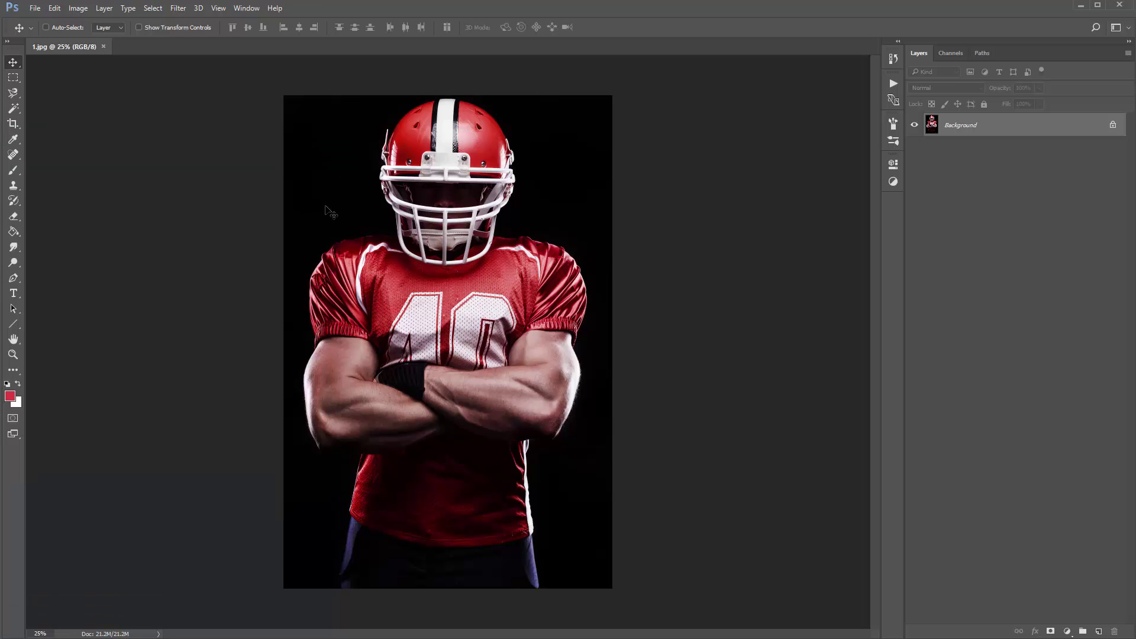
# Examine the loaded Mixed Media brushes in the Brush Tool's preset list
pyautogui.press('b')
pyautogui.rightClick(329, 172)
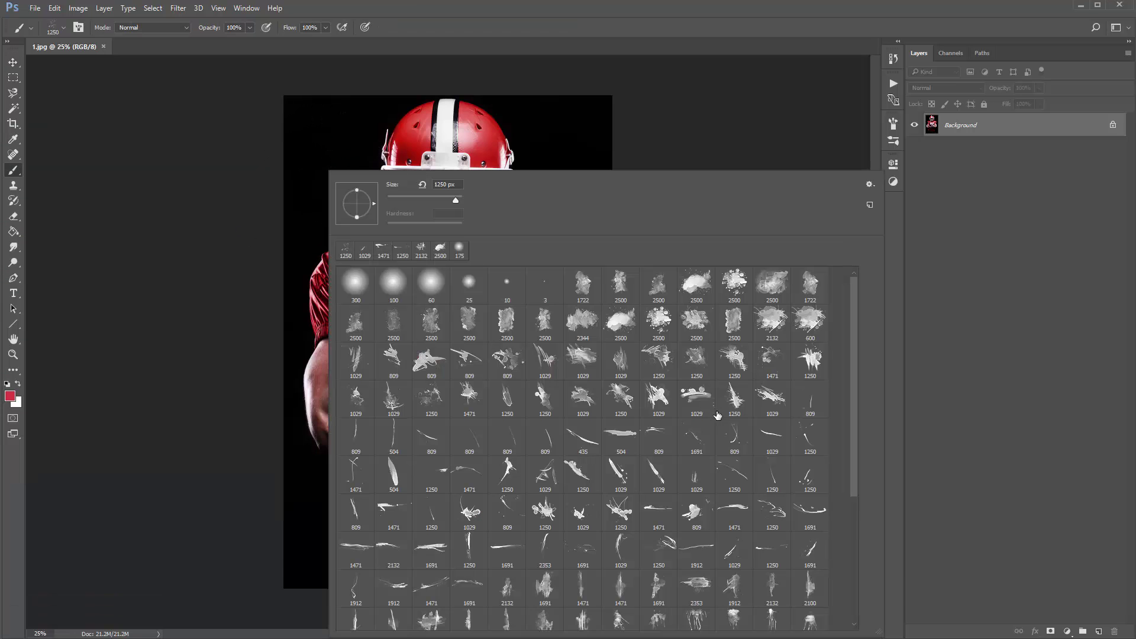
pyautogui.scroll(-5, 703, 403)
pyautogui.scroll(-2, 704, 403)
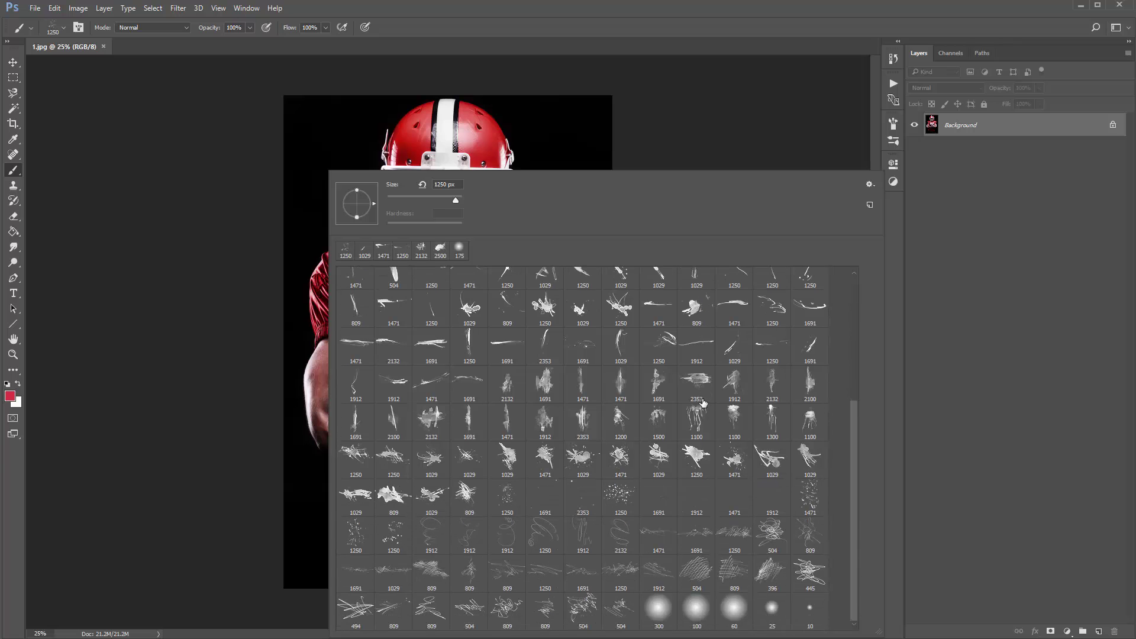
pyautogui.scroll(3, 695, 396)
pyautogui.scroll(1, 695, 395)
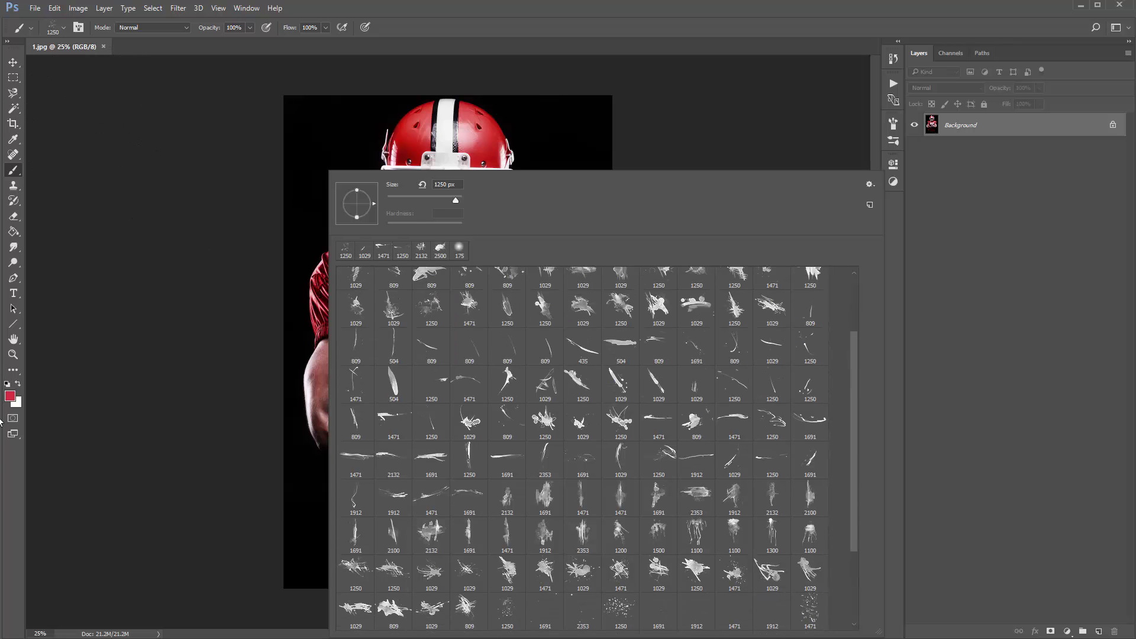
# Load the MixedMedia_Patterns file directly from the Mixed Media folder, check the Paint Bucket's patterns, and return to the Move Tool
pyautogui.hotkey('alt', 'Tab')
pyautogui.doubleClick(321, 212)
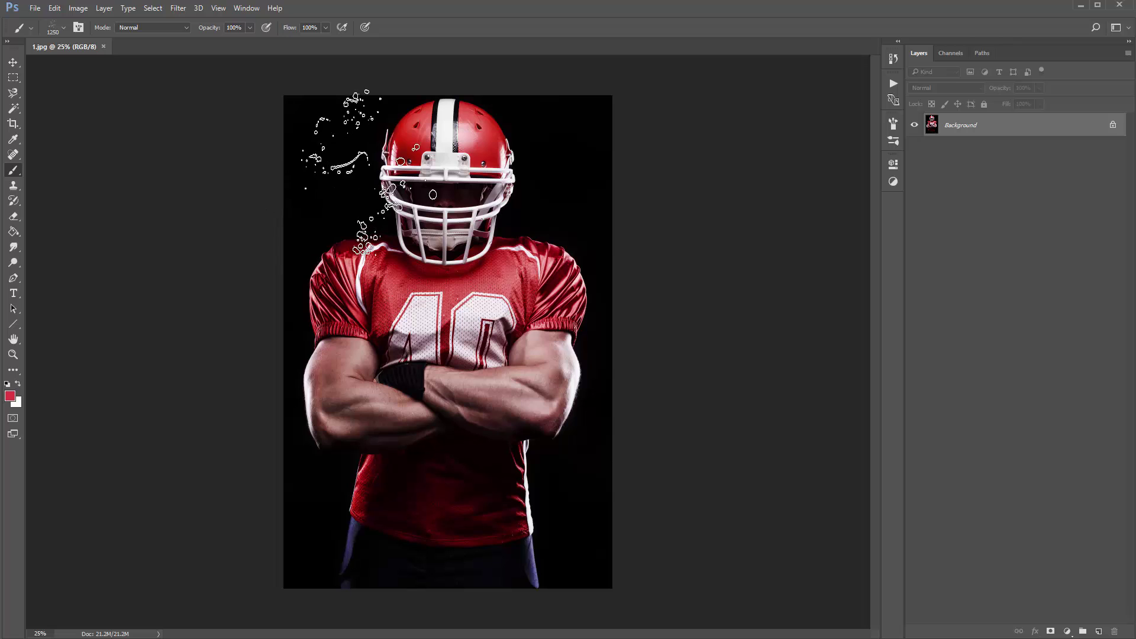
pyautogui.press('g')
pyautogui.click(108, 29)
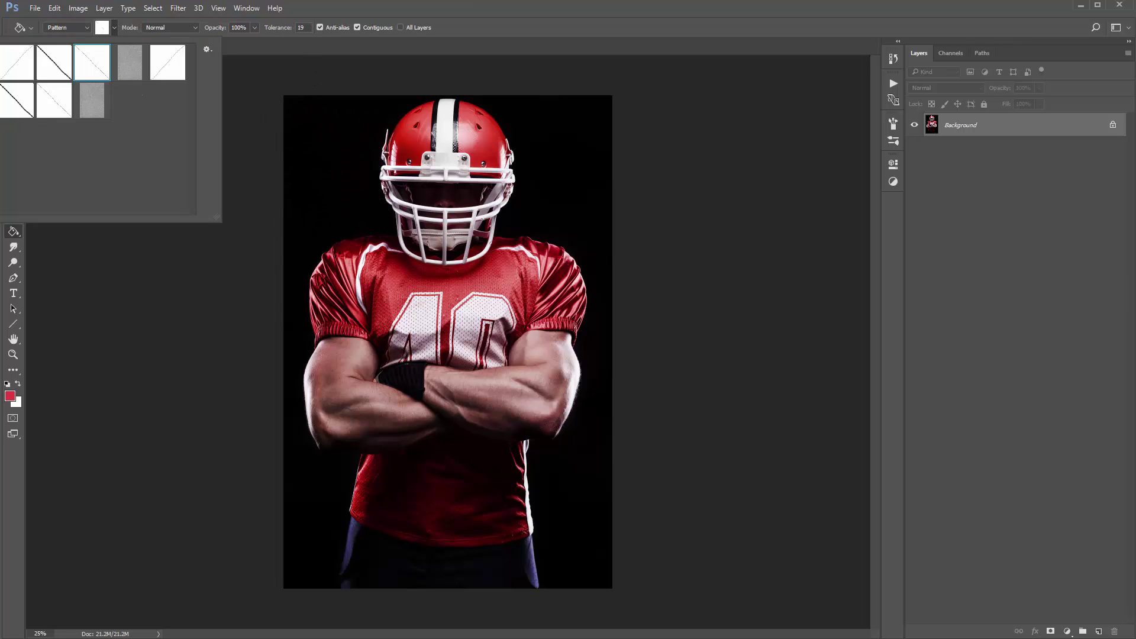
pyautogui.hotkey('alt', 'Tab')
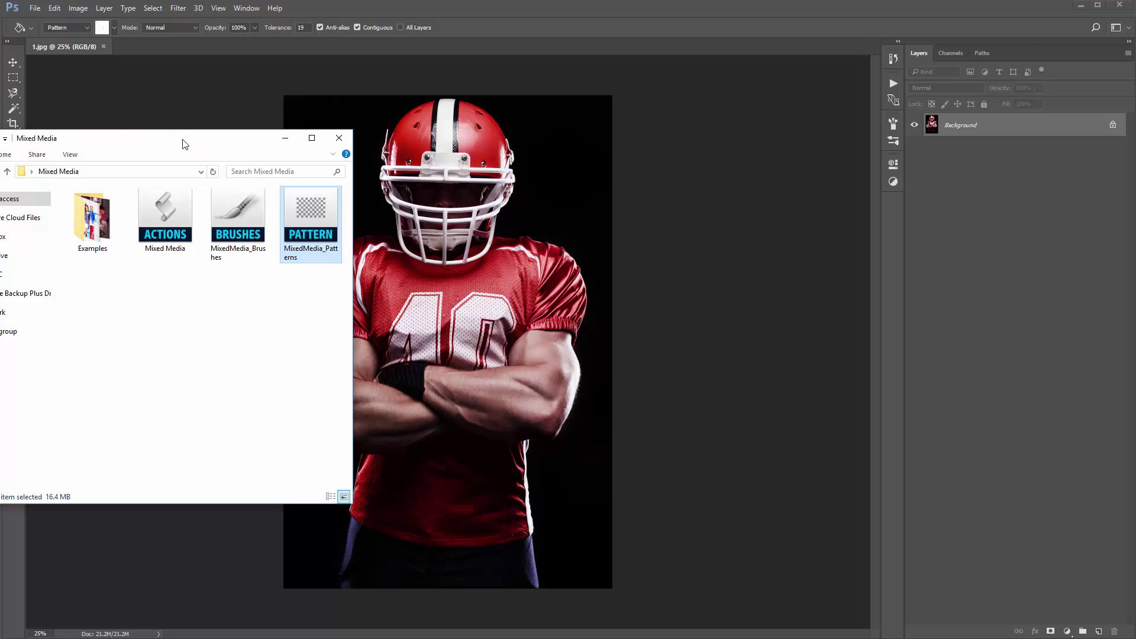
pyautogui.hotkey('alt', 'Tab')
pyautogui.press('v')
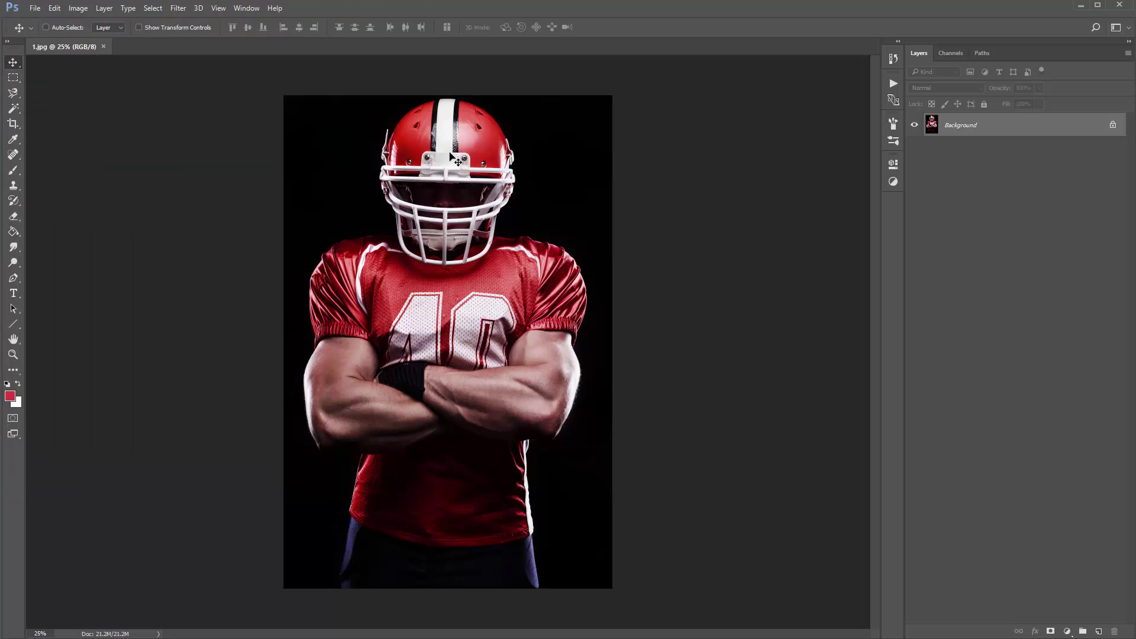
# Activate the Art History Brush Tool, choose the Tight Medium style, and return to the Move Tool
pyautogui.press('y')
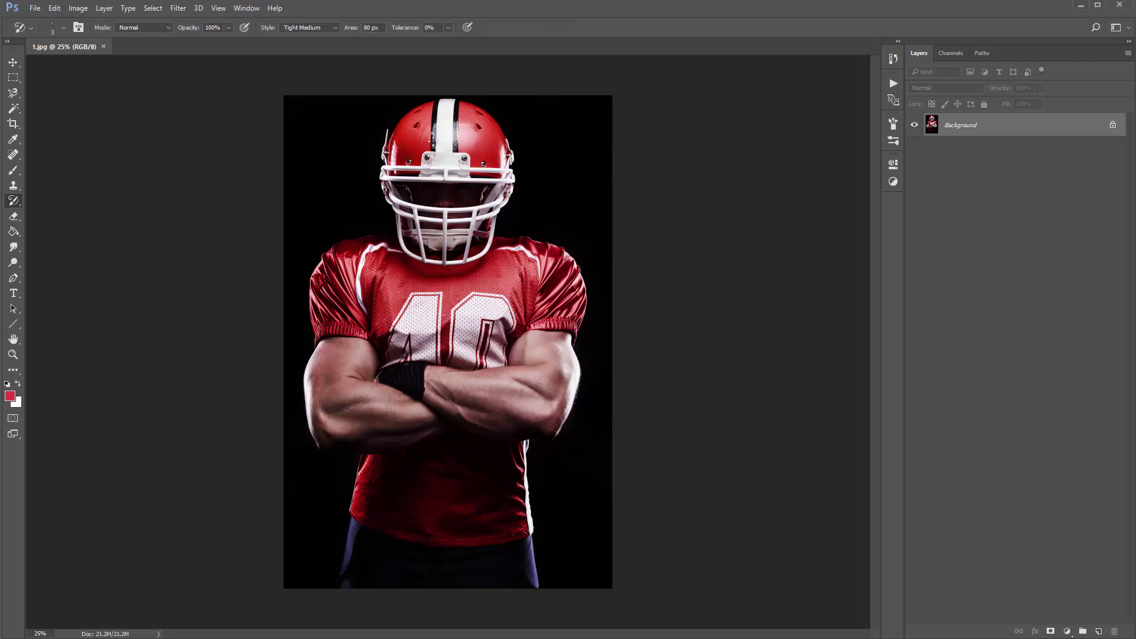
pyautogui.rightClick(13, 200)
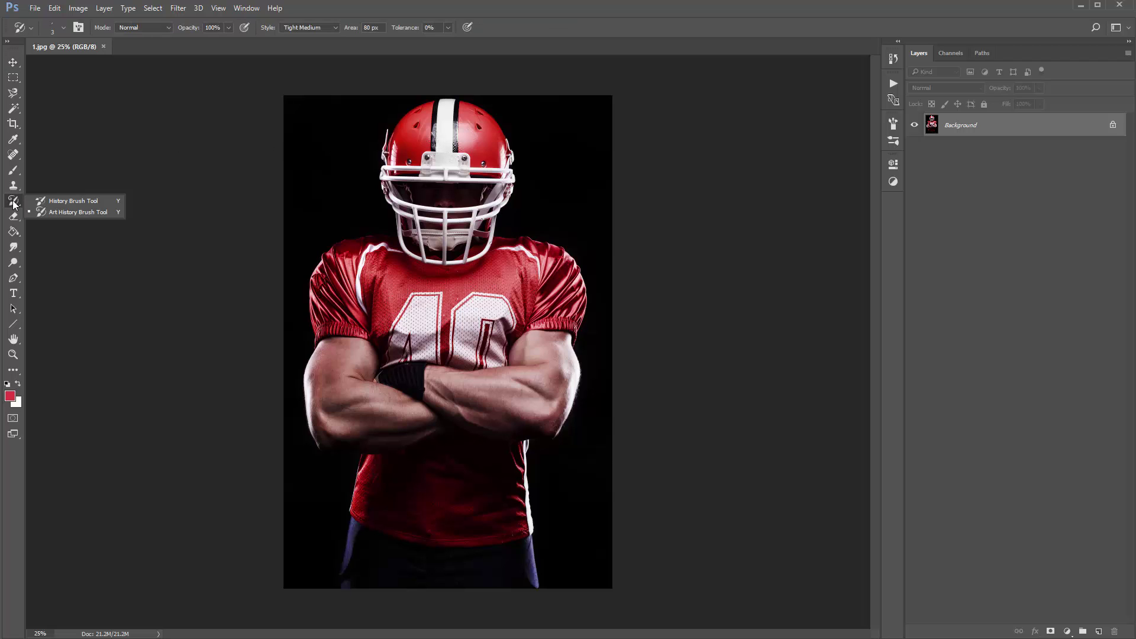
pyautogui.click(94, 215)
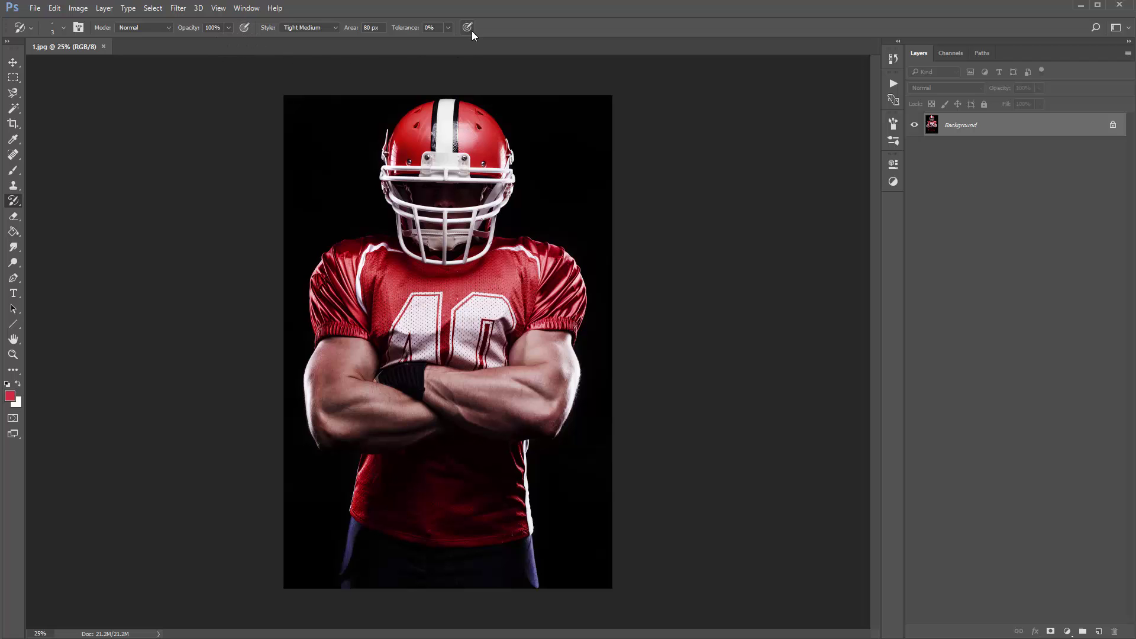
pyautogui.click(324, 30)
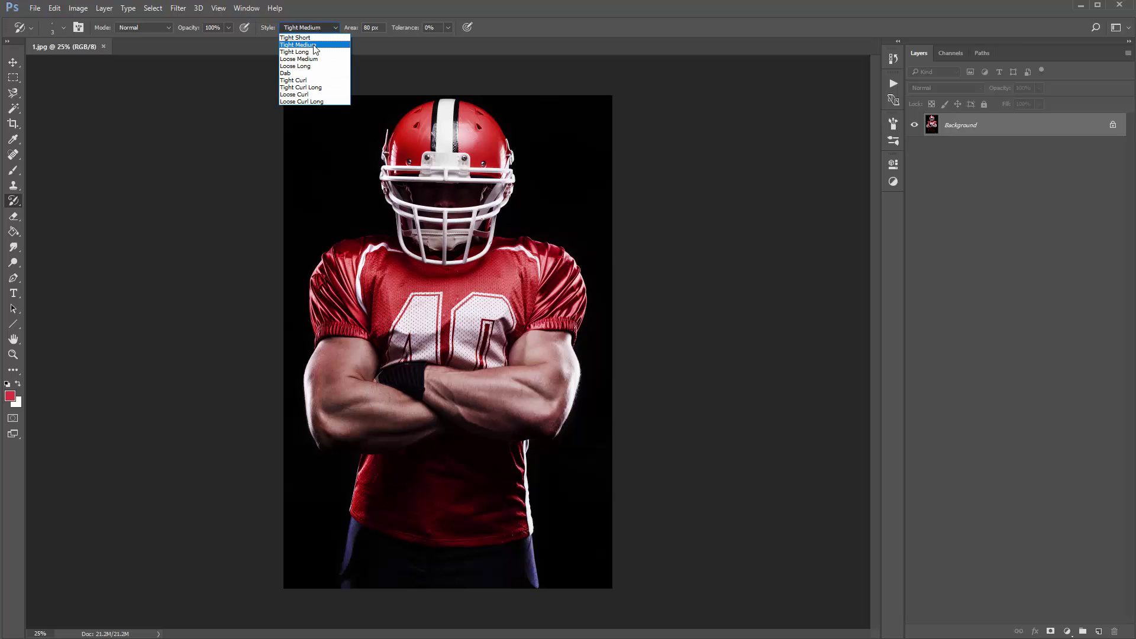
pyautogui.click(319, 46)
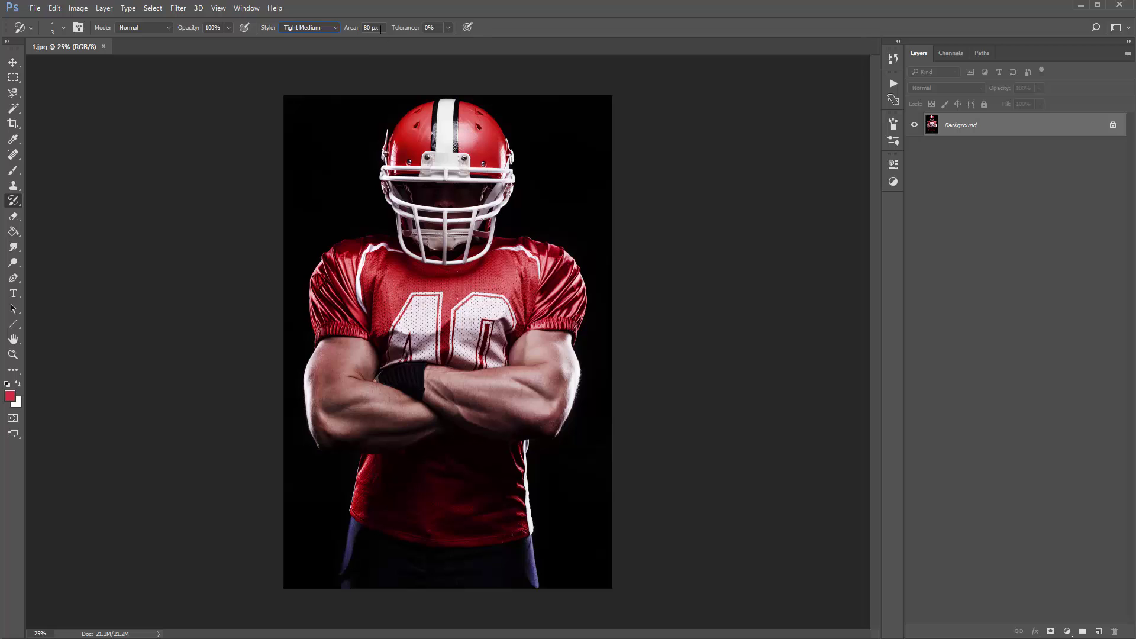
pyautogui.click(380, 30)
pyautogui.click(13, 62)
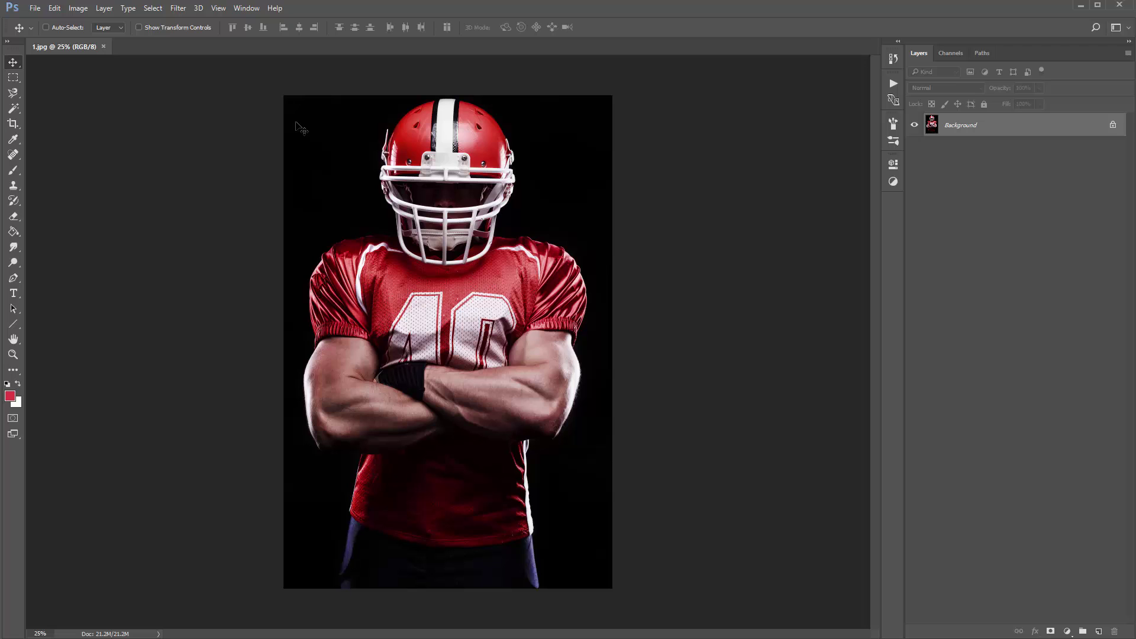
# Show the Actions panel and load the Mixed Media actions file from the Mixed Media folder
pyautogui.click(247, 8)
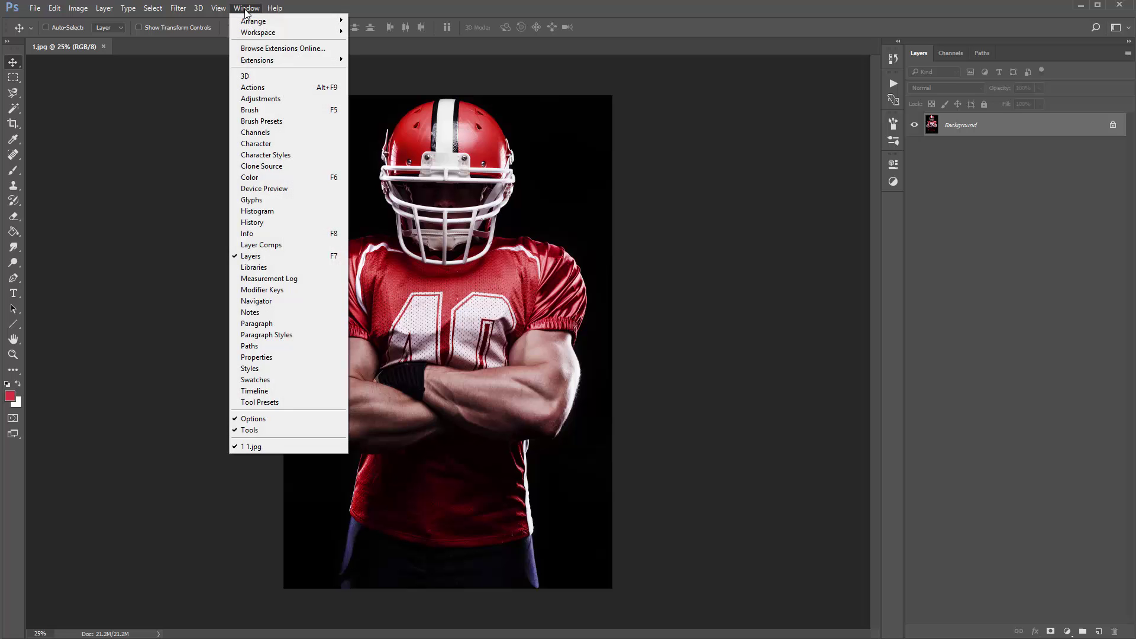
pyautogui.click(286, 91)
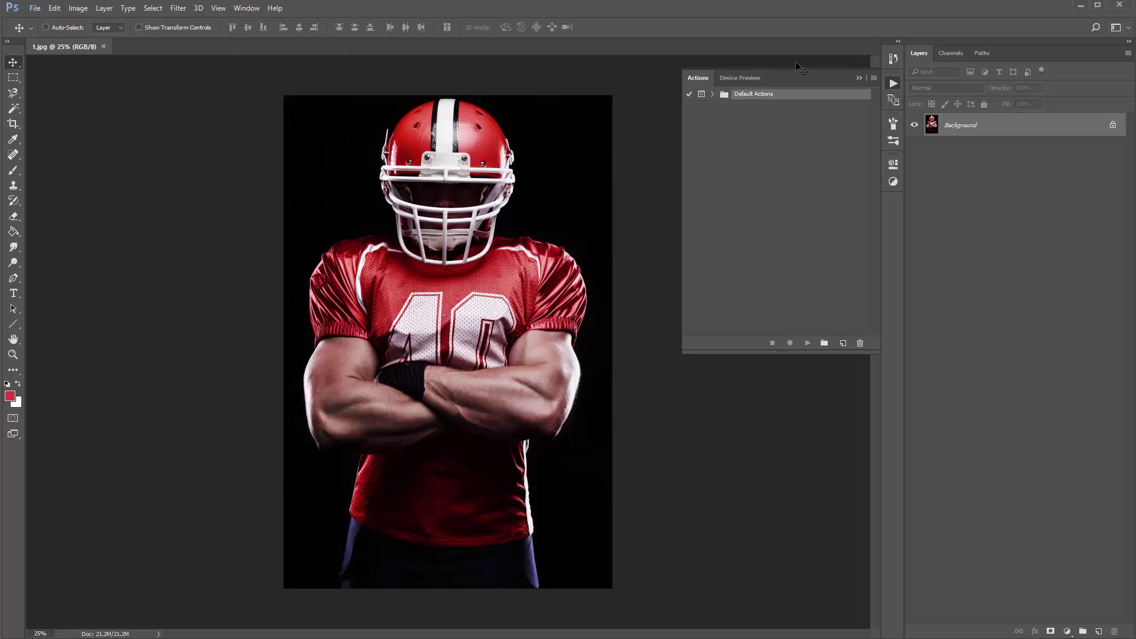
pyautogui.click(872, 78)
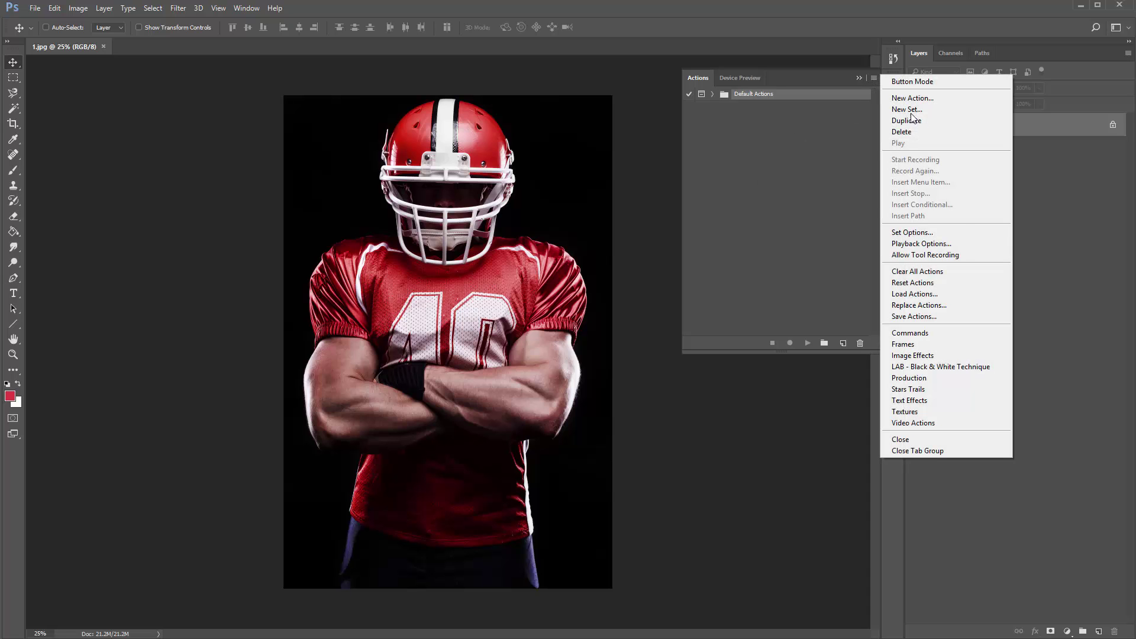
pyautogui.click(966, 292)
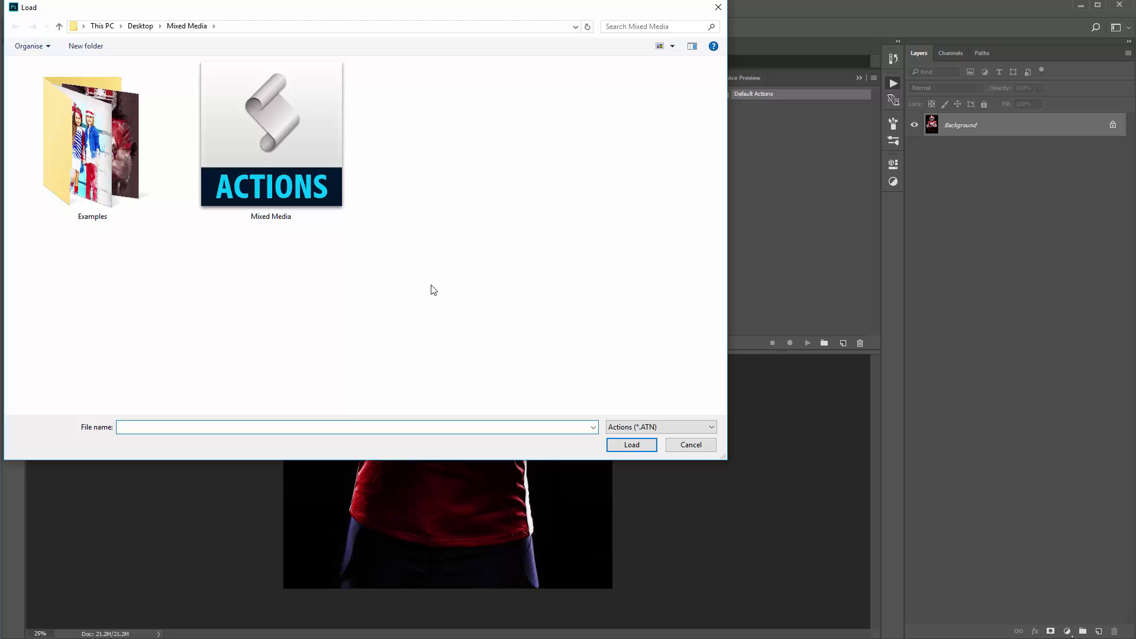
pyautogui.doubleClick(277, 147)
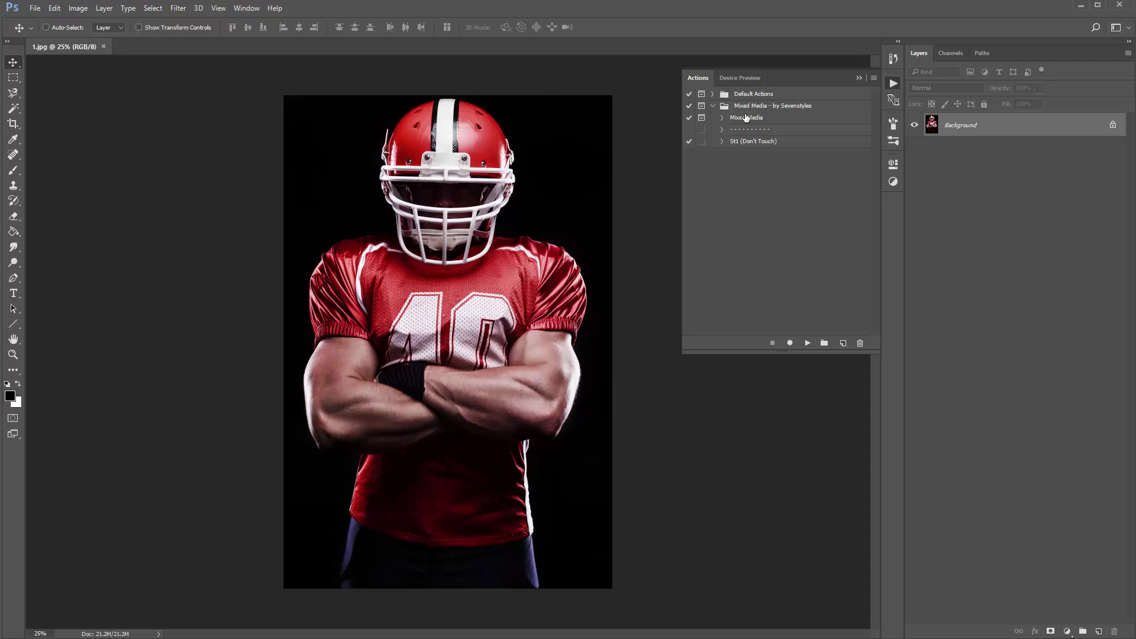
# Examine the actions contained in the Mixed Media - by Sevenstyles set
pyautogui.click(743, 108)
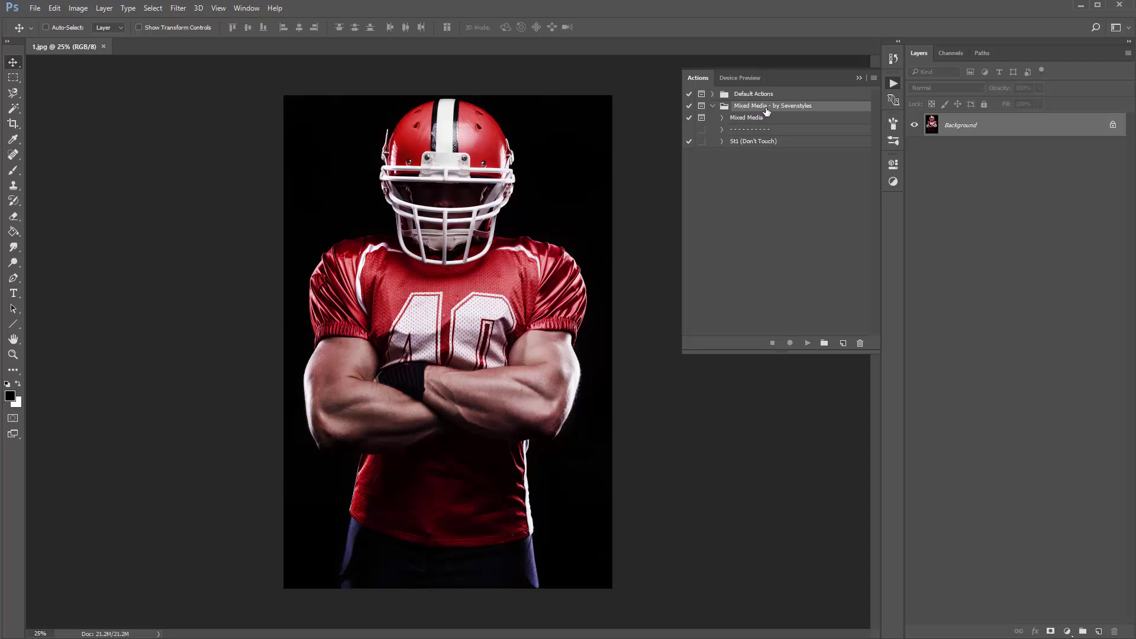
pyautogui.click(713, 106)
pyautogui.click(714, 106)
pyautogui.click(770, 119)
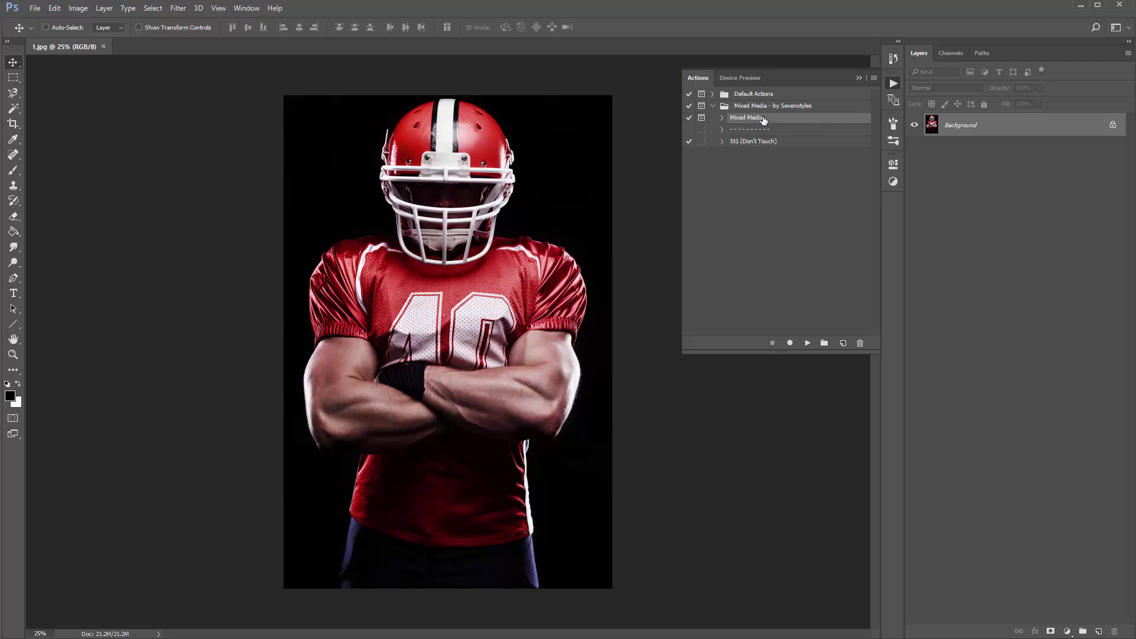
pyautogui.click(776, 130)
pyautogui.keyDown('shift'); pyautogui.click(778, 142); pyautogui.keyUp('shift')
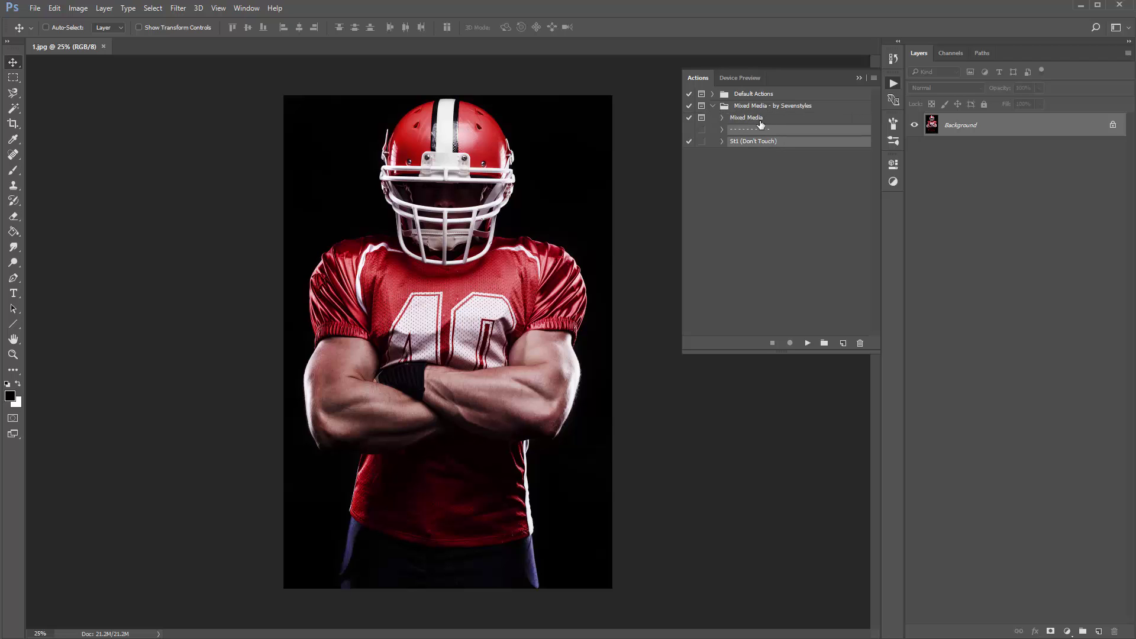
pyautogui.click(758, 119)
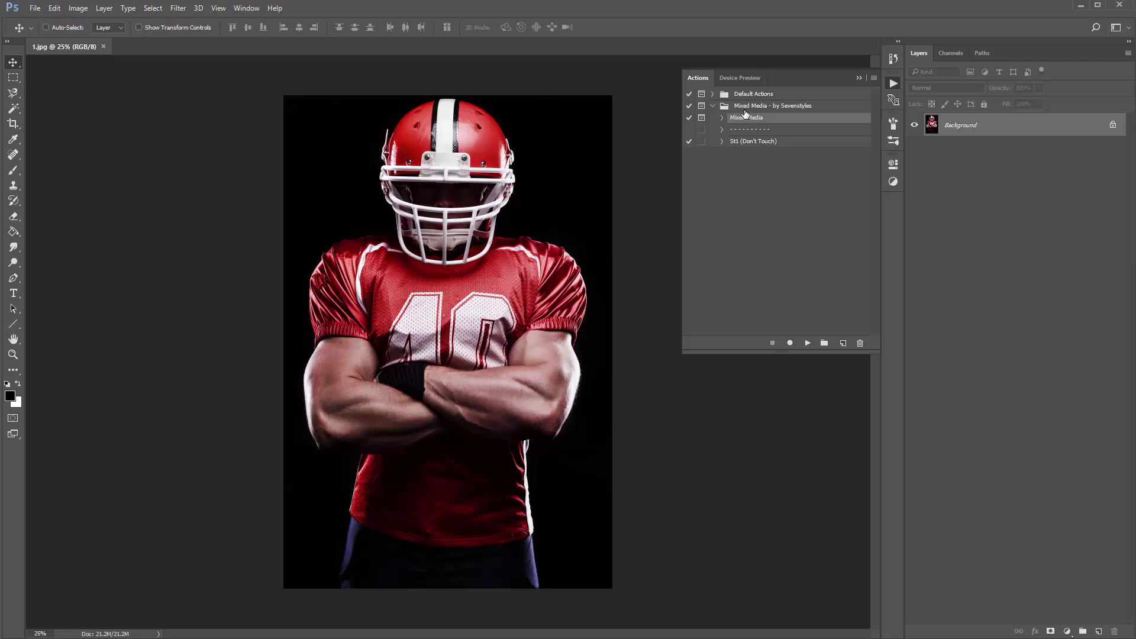
pyautogui.click(745, 108)
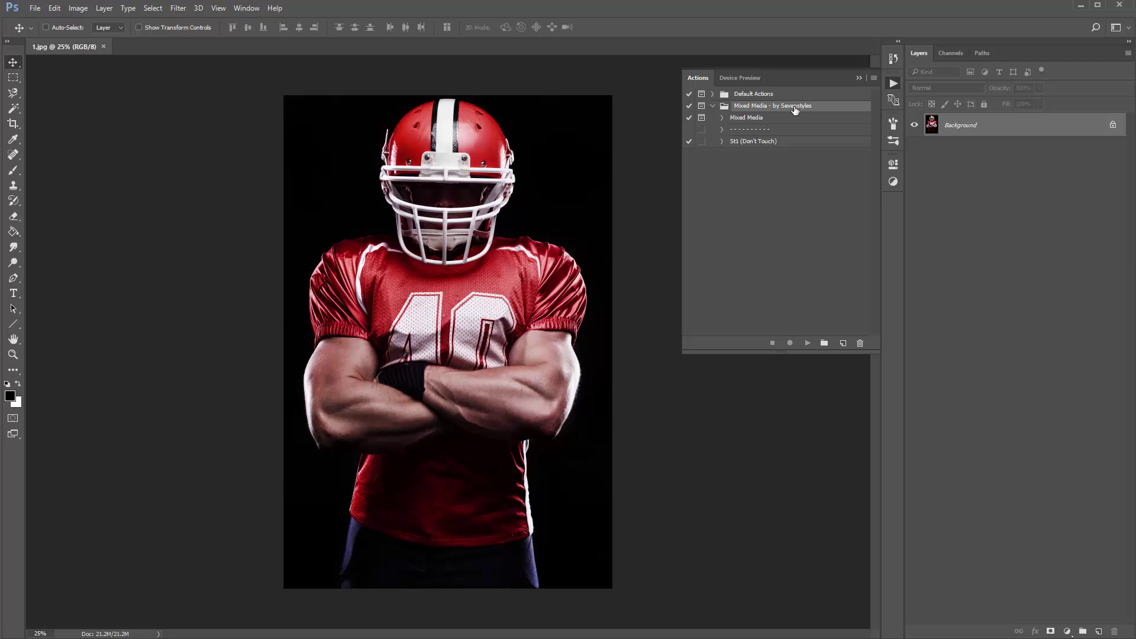
# Play the Mixed Media action on the photo and stop at its "Step 1: Brush on detail" message
pyautogui.click(754, 121)
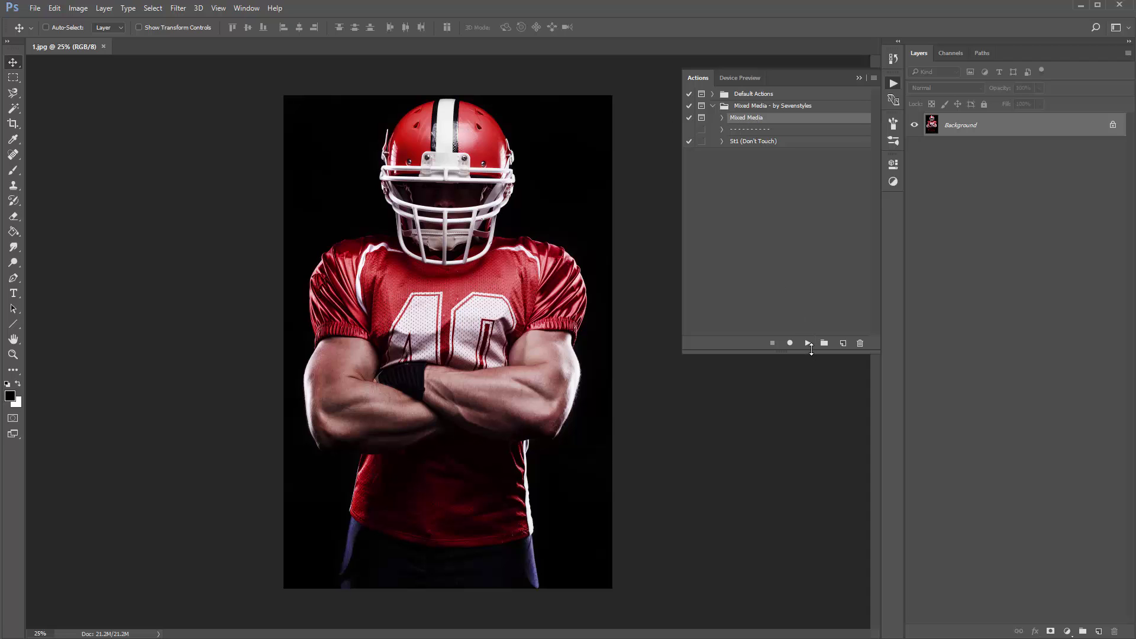
pyautogui.click(808, 343)
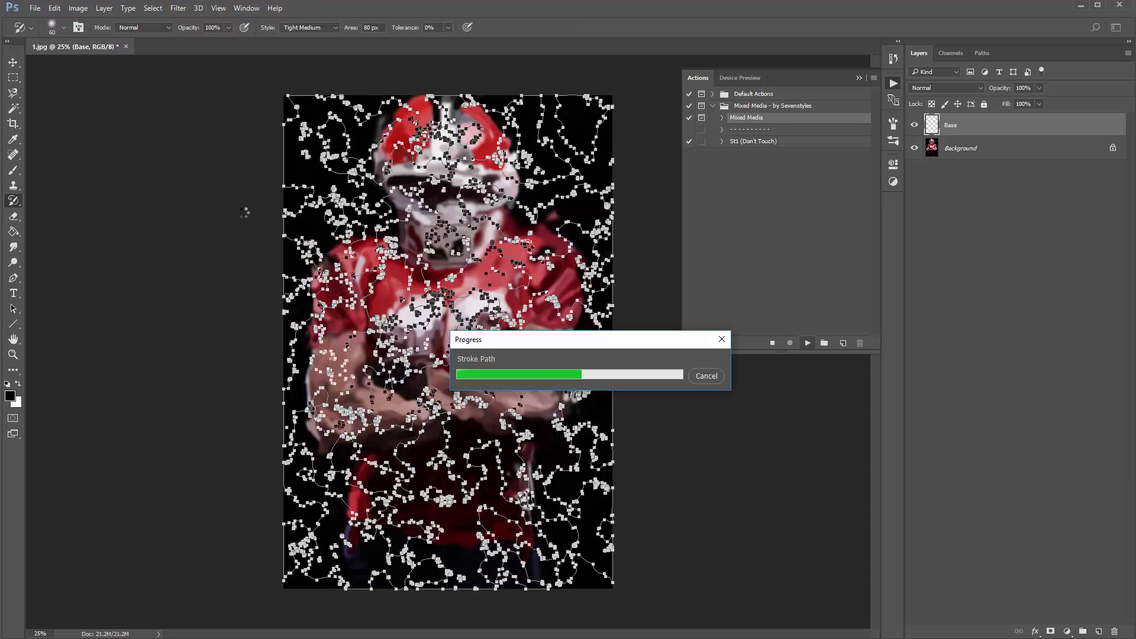
pyautogui.moveTo(217, 144); pyautogui.dragTo(220, 147)
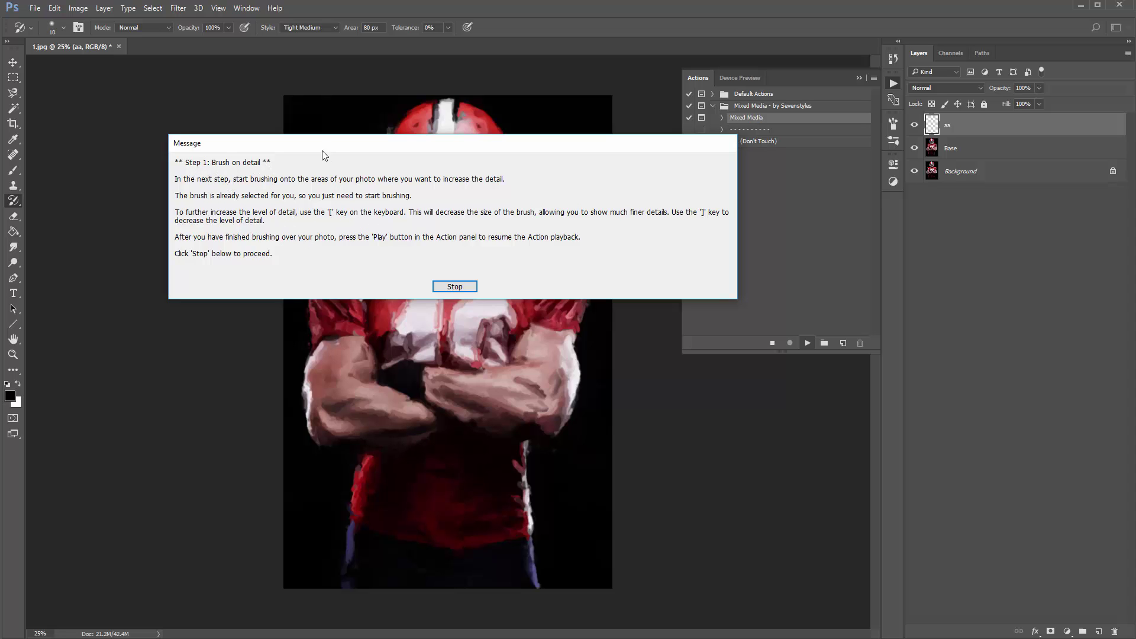
pyautogui.moveTo(322, 151); pyautogui.dragTo(349, 162)
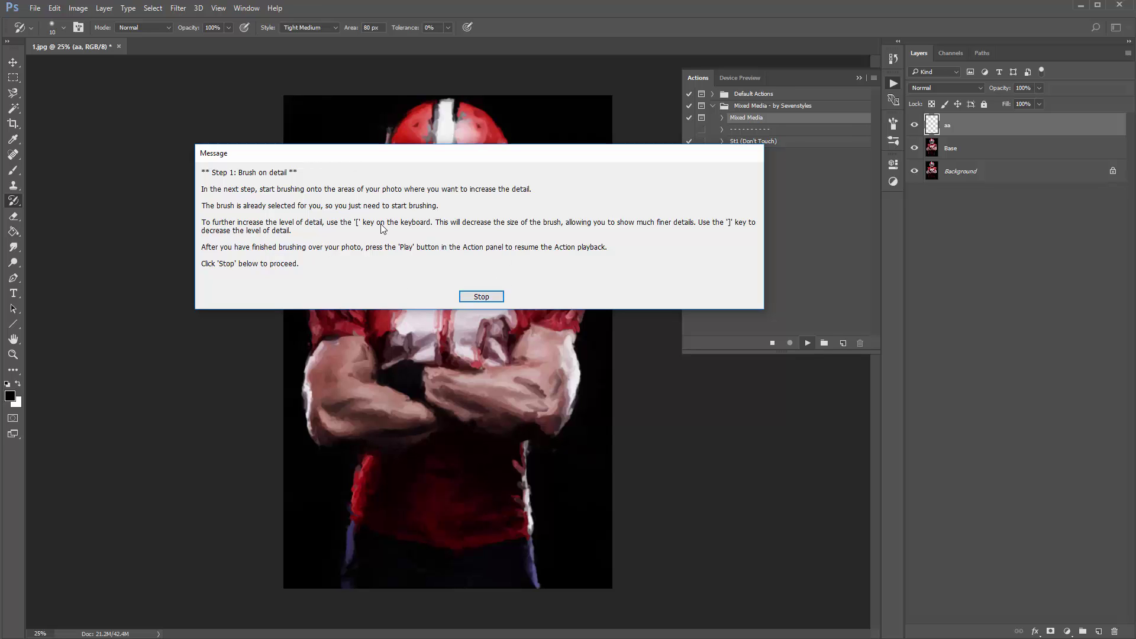
pyautogui.press('Return')
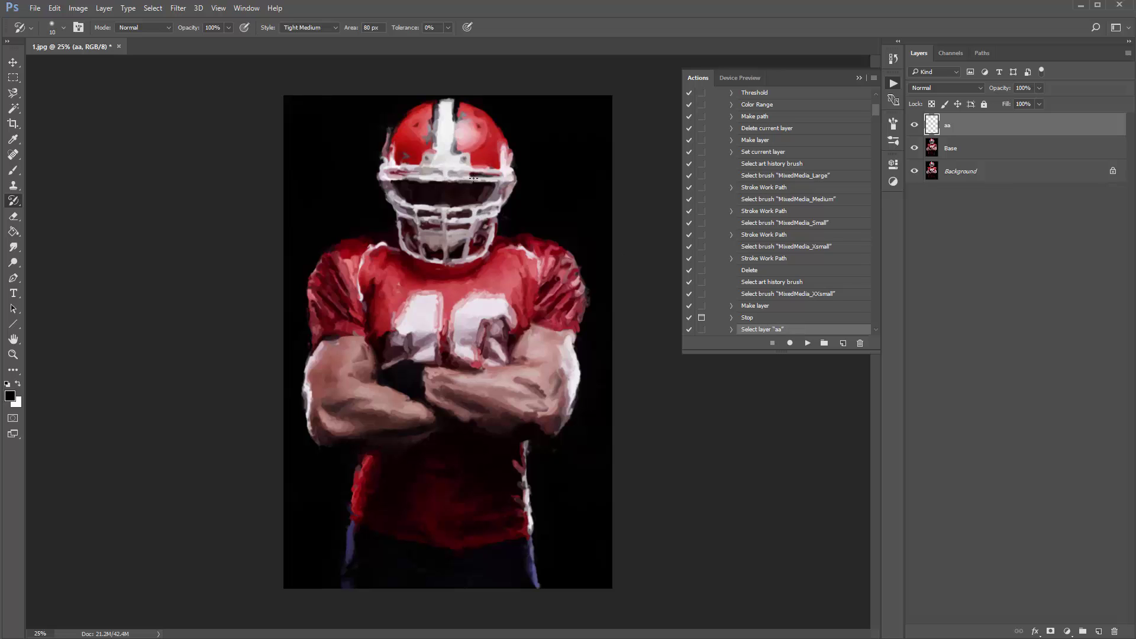
# Brush extra detail over the helmet, jersey number and arms on layer aa, refining the number with a 3 px brush
pyautogui.moveTo(485, 176)
pyautogui.mouseDown()
pyautogui.moveTo(396, 177)
pyautogui.moveTo(482, 192)
pyautogui.moveTo(474, 205)
pyautogui.moveTo(387, 214)
pyautogui.moveTo(467, 226)
pyautogui.moveTo(436, 232)
pyautogui.moveTo(455, 255)
pyautogui.moveTo(408, 169)
pyautogui.moveTo(380, 150)
pyautogui.moveTo(426, 114)
pyautogui.moveTo(462, 169)
pyautogui.moveTo(478, 131)
pyautogui.moveTo(455, 112)
pyautogui.moveTo(503, 135)
pyautogui.moveTo(506, 202)
pyautogui.mouseUp()
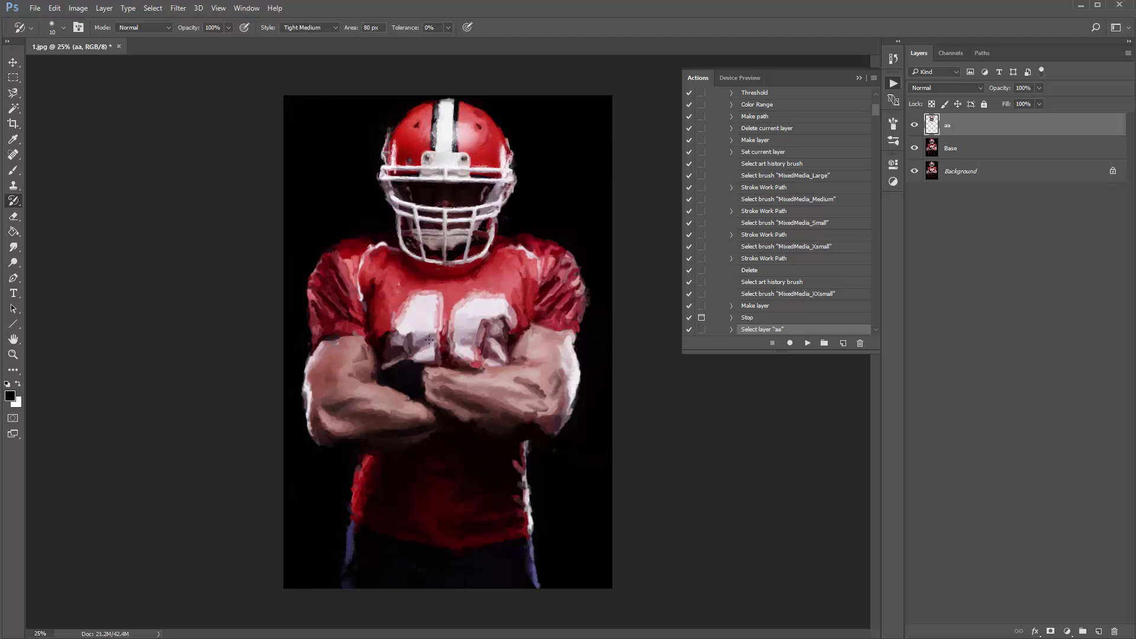
pyautogui.moveTo(396, 349)
pyautogui.mouseDown()
pyautogui.moveTo(430, 313)
pyautogui.moveTo(417, 299)
pyautogui.moveTo(364, 355)
pyautogui.moveTo(367, 384)
pyautogui.moveTo(474, 379)
pyautogui.moveTo(429, 385)
pyautogui.moveTo(501, 322)
pyautogui.moveTo(493, 294)
pyautogui.moveTo(394, 291)
pyautogui.moveTo(484, 338)
pyautogui.mouseUp()
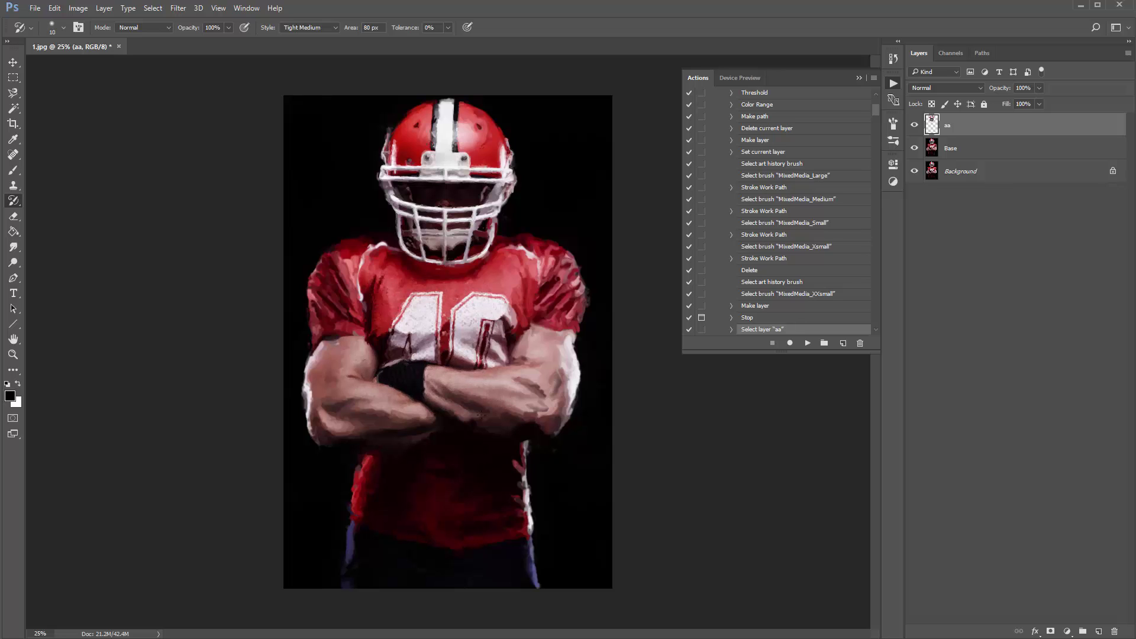
pyautogui.moveTo(480, 415)
pyautogui.mouseDown()
pyautogui.moveTo(509, 361)
pyautogui.moveTo(515, 261)
pyautogui.moveTo(412, 246)
pyautogui.moveTo(370, 260)
pyautogui.moveTo(359, 304)
pyautogui.moveTo(366, 242)
pyautogui.moveTo(422, 230)
pyautogui.moveTo(446, 206)
pyautogui.moveTo(441, 219)
pyautogui.moveTo(418, 194)
pyautogui.moveTo(471, 213)
pyautogui.moveTo(444, 260)
pyautogui.moveTo(432, 332)
pyautogui.moveTo(450, 306)
pyautogui.mouseUp()
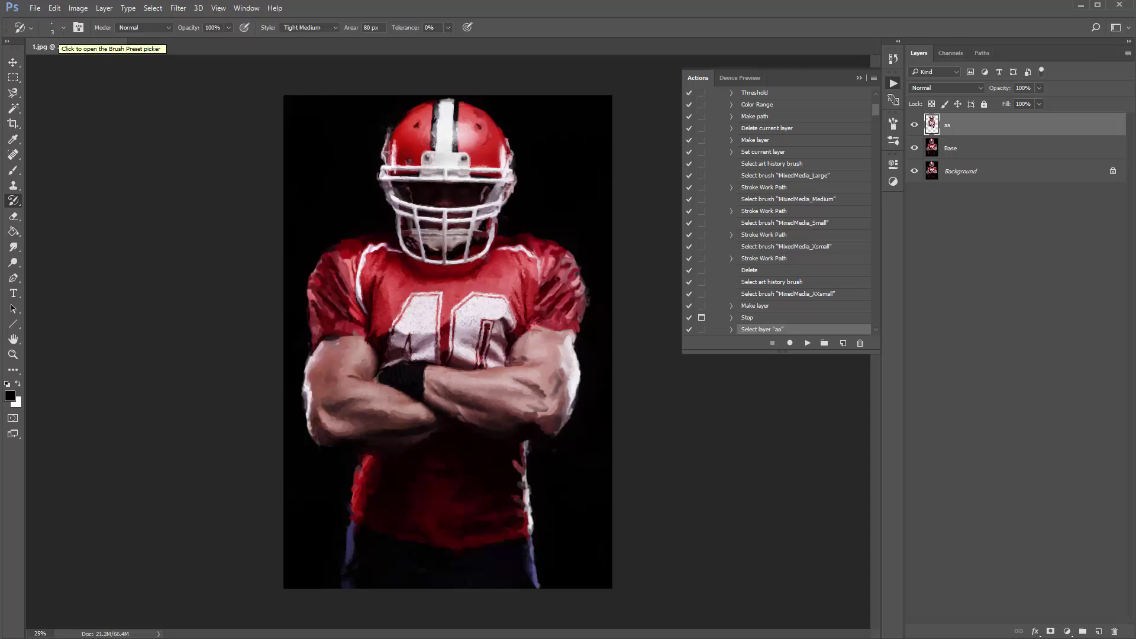
pyautogui.press('[')
pyautogui.moveTo(462, 316)
pyautogui.mouseDown()
pyautogui.moveTo(487, 295)
pyautogui.moveTo(492, 344)
pyautogui.moveTo(444, 353)
pyautogui.mouseUp()
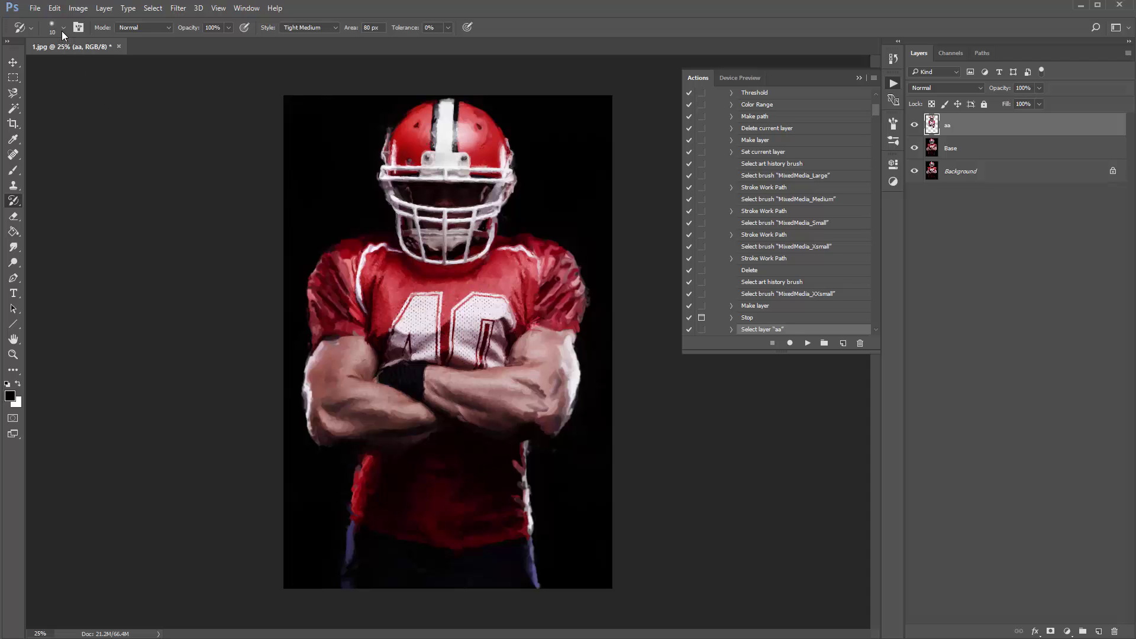
# Try painting over the jersey number with a 30 px Art History Brush and undo the stroke
pyautogui.press(']')
pyautogui.press(']')
pyautogui.press(']')
pyautogui.moveTo(443, 315)
pyautogui.mouseDown()
pyautogui.moveTo(456, 306)
pyautogui.moveTo(422, 306)
pyautogui.moveTo(462, 319)
pyautogui.moveTo(415, 349)
pyautogui.moveTo(456, 355)
pyautogui.moveTo(438, 364)
pyautogui.mouseUp()
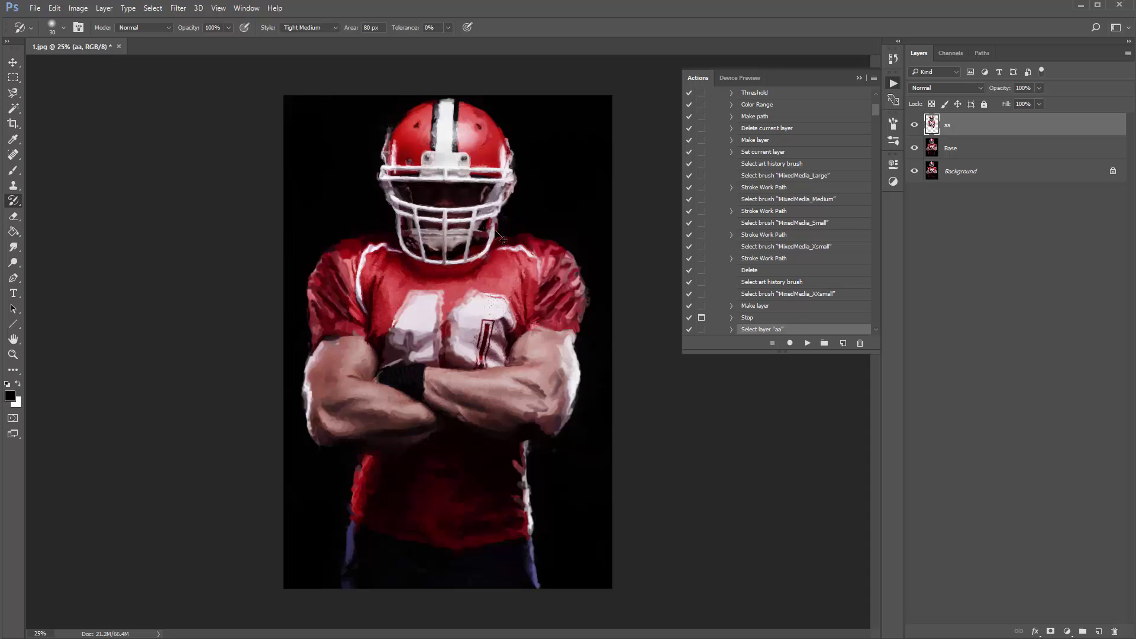
pyautogui.hotkey('ctrl', 'z')
# Switch to the Move Tool and resume playback of the Mixed Media action from the Select layer "aa" command
pyautogui.press('v')
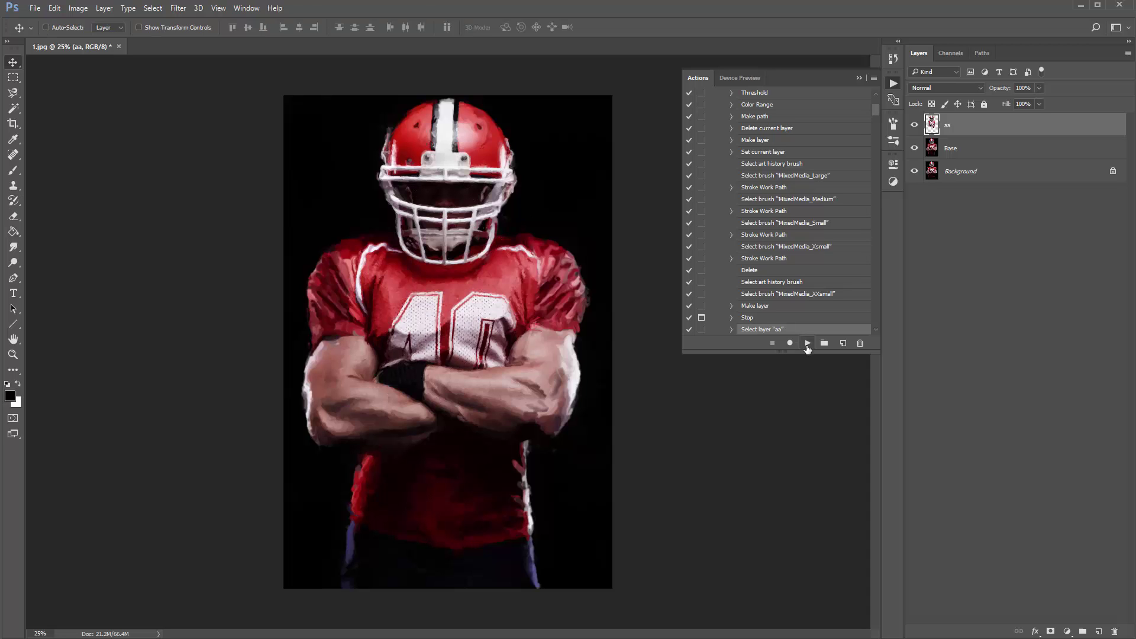
pyautogui.click(807, 343)
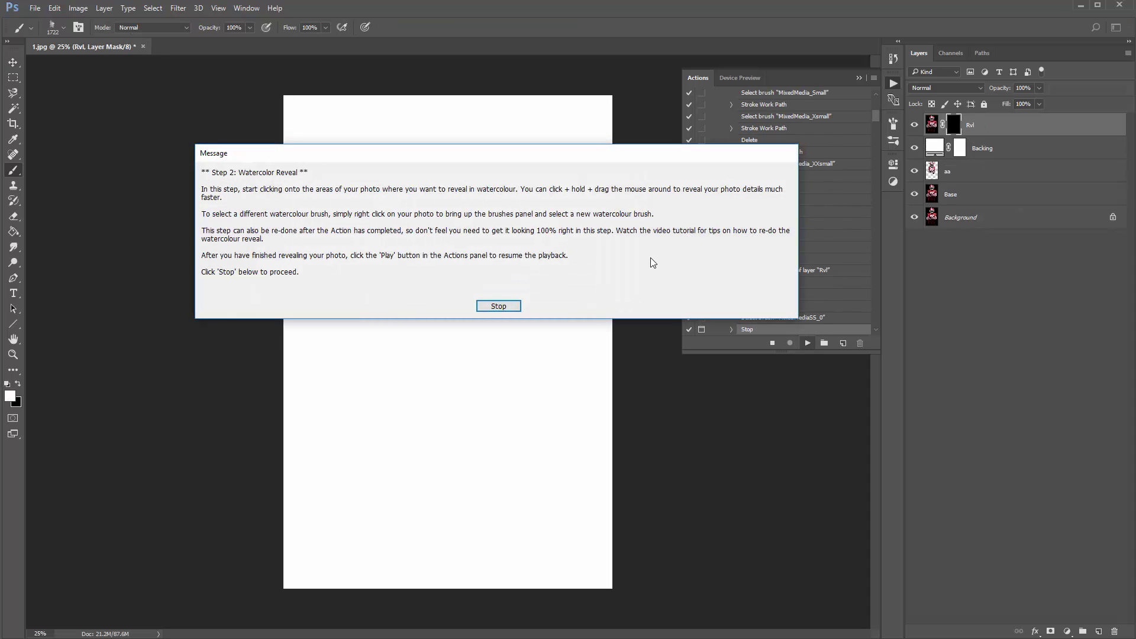
# Stop the action at its "Step 2: Watercolor Reveal" message and paint the player into view on the Rvl layer mask
pyautogui.moveTo(381, 149); pyautogui.dragTo(315, 124)
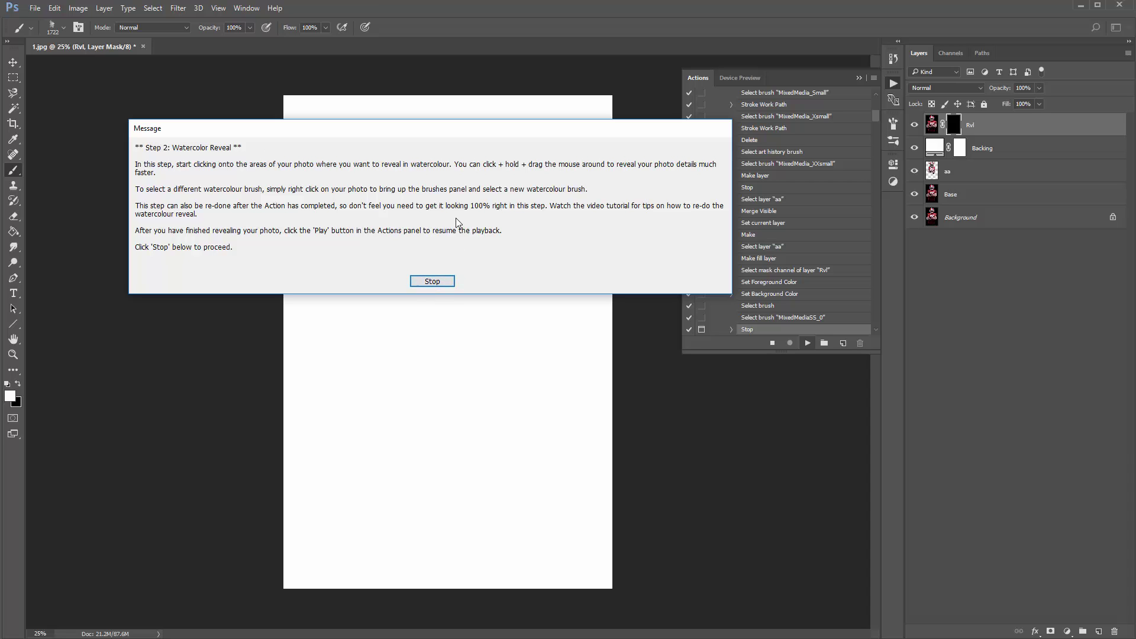
pyautogui.press('Return')
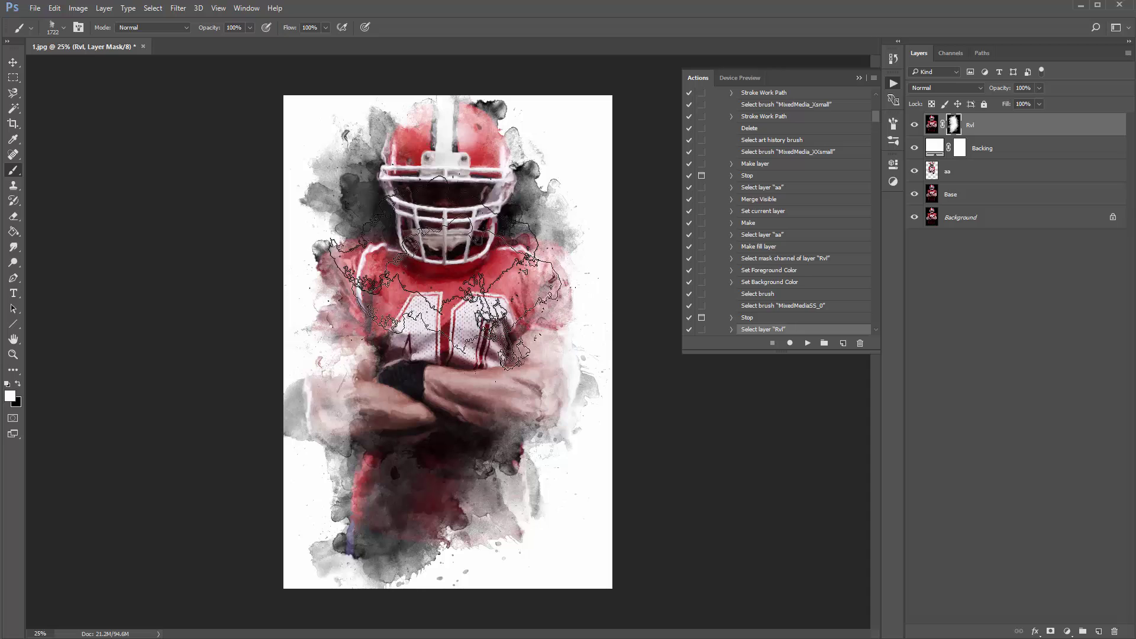
# Undo the first reveal strokes and reveal the player again on the Rvl mask, using two different 1722 px watercolor brushes
pyautogui.rightClick(317, 131)
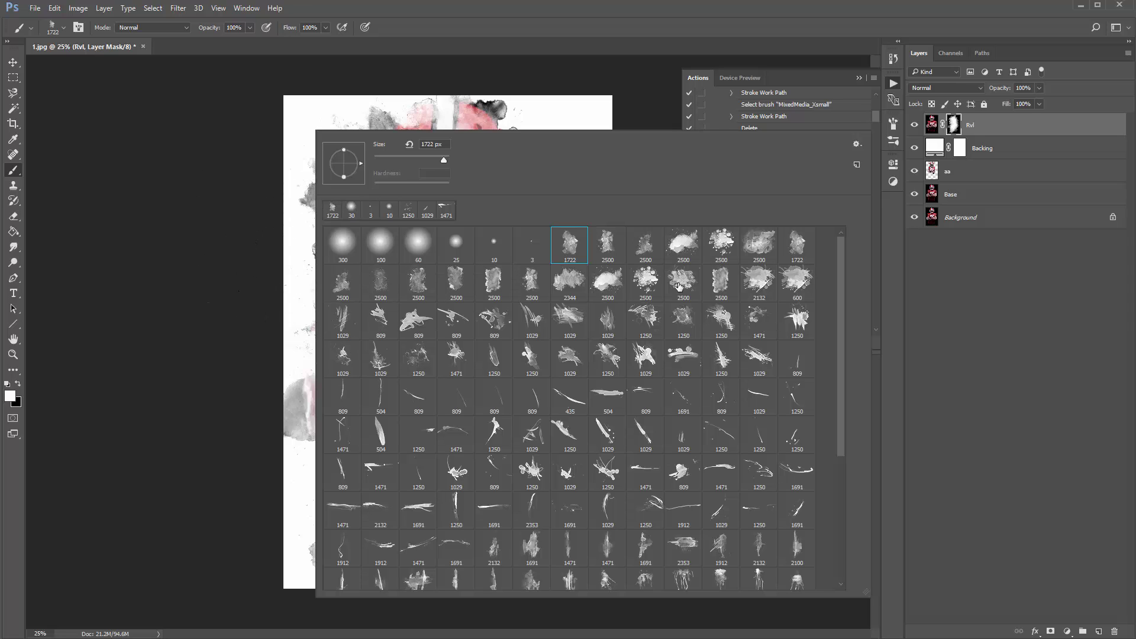
pyautogui.click(797, 244)
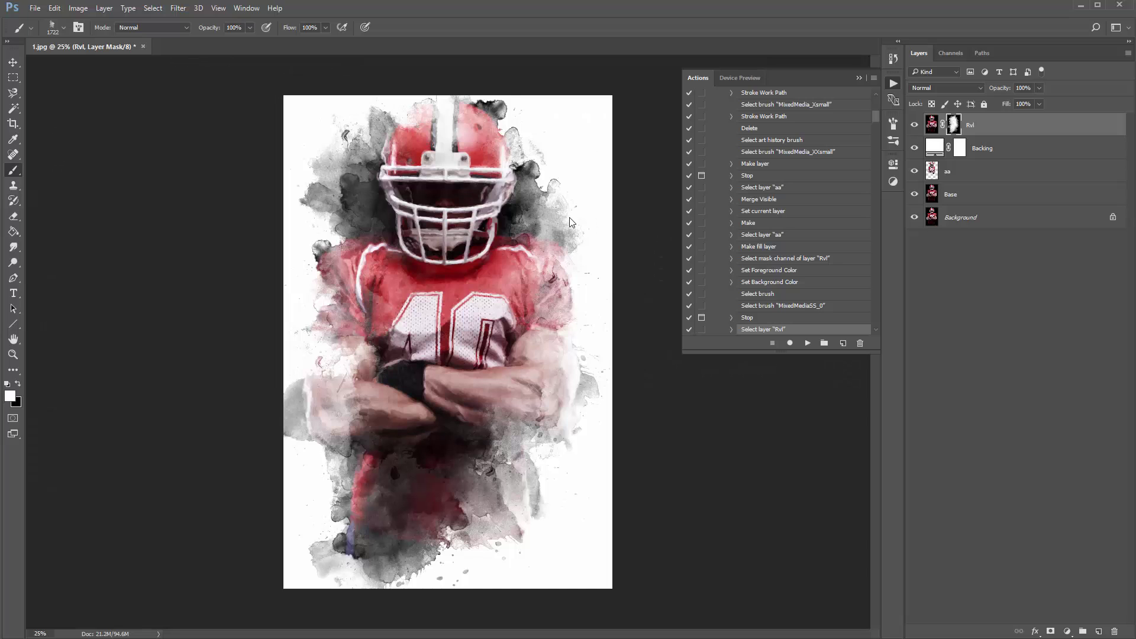
pyautogui.hotkey('alt', 'z')
pyautogui.hotkey('alt', 'z')
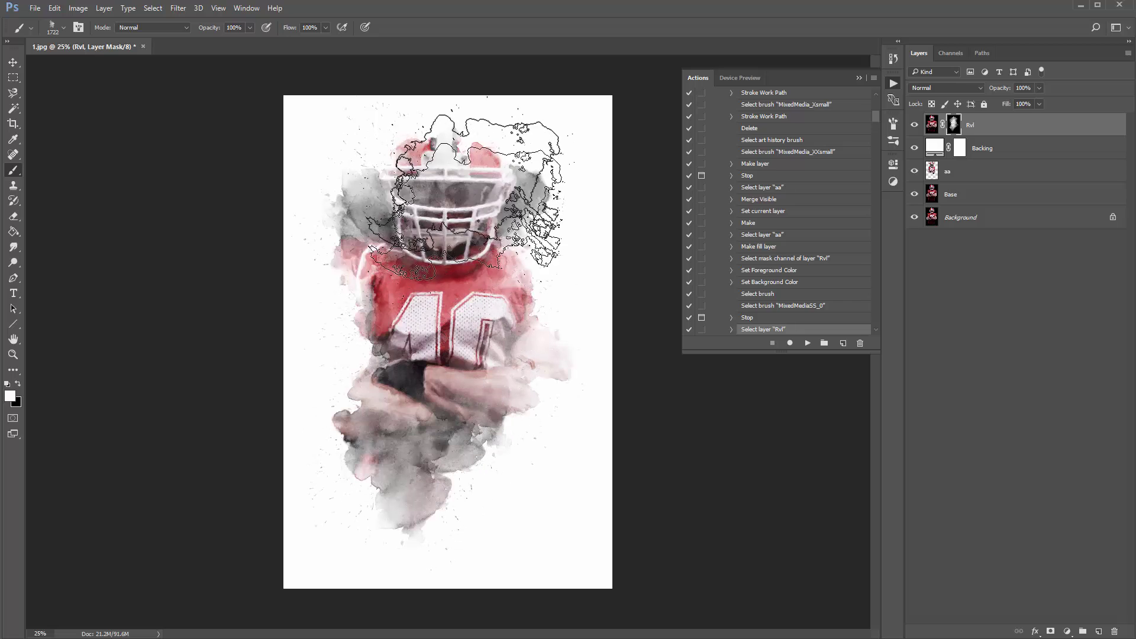
pyautogui.rightClick(451, 207)
pyautogui.click(708, 327)
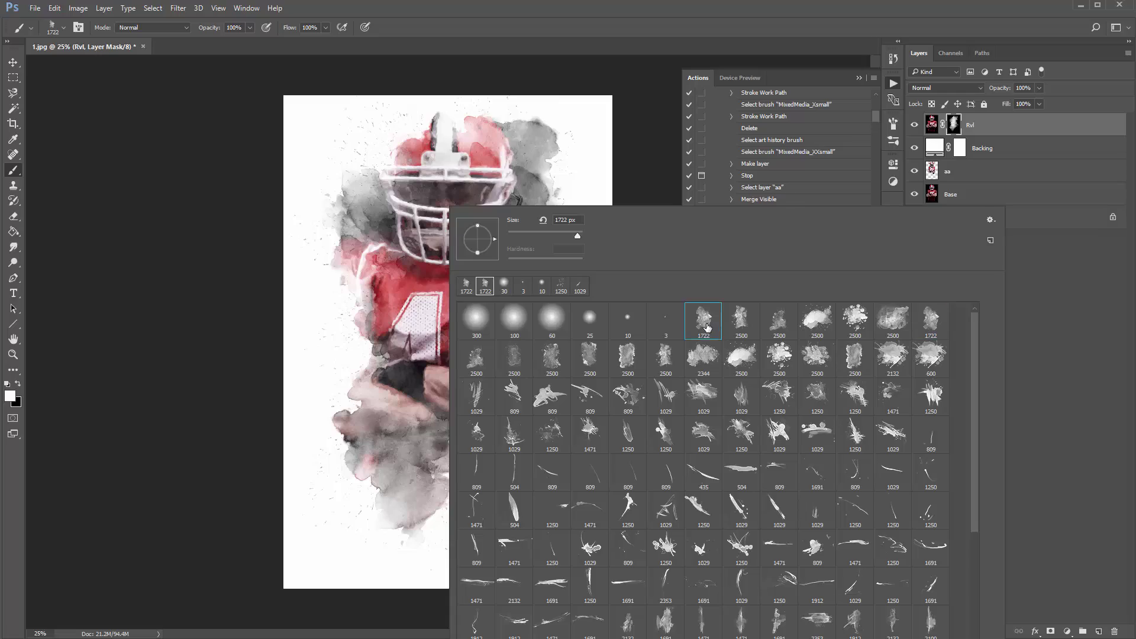
pyautogui.press('Return')
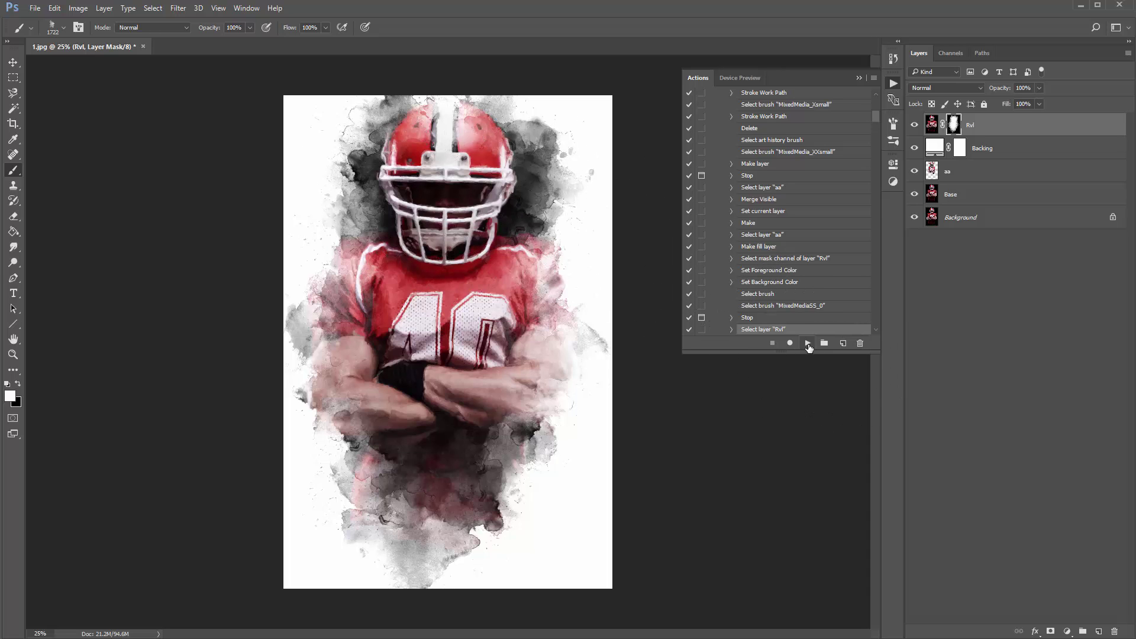
# Resume the action, stop at "Step 3: Draw on photo outlines", and draw edge outlines around the player on the Outlines layer
pyautogui.click(809, 344)
pyautogui.moveTo(253, 127)
pyautogui.mouseDown()
pyautogui.moveTo(257, 147)
pyautogui.moveTo(297, 160)
pyautogui.mouseUp()
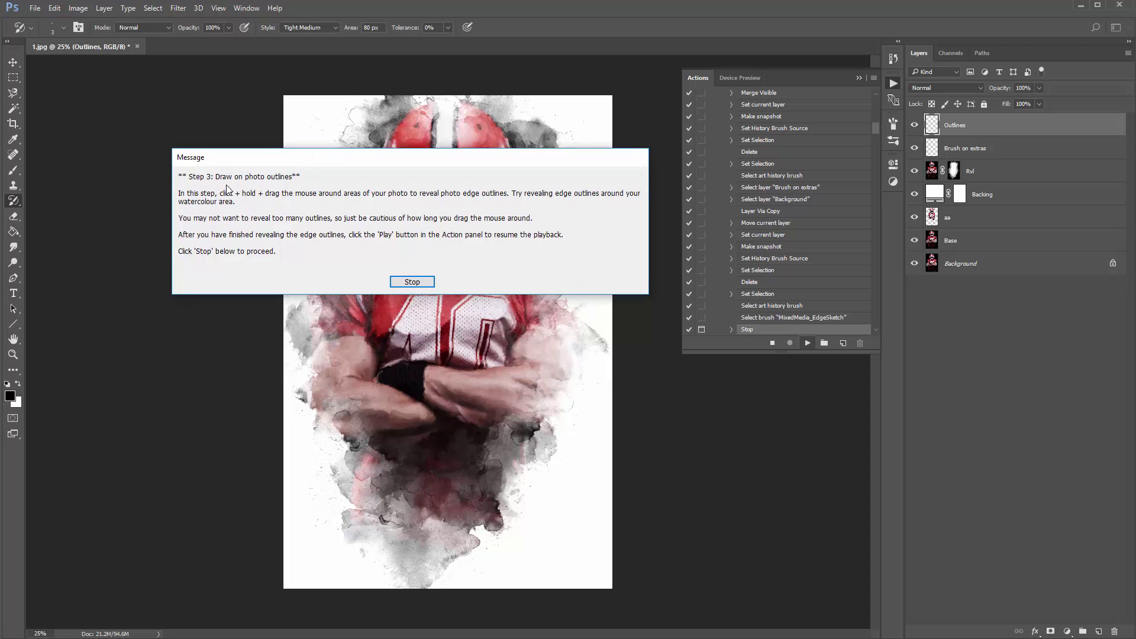
pyautogui.moveTo(342, 161); pyautogui.dragTo(360, 156)
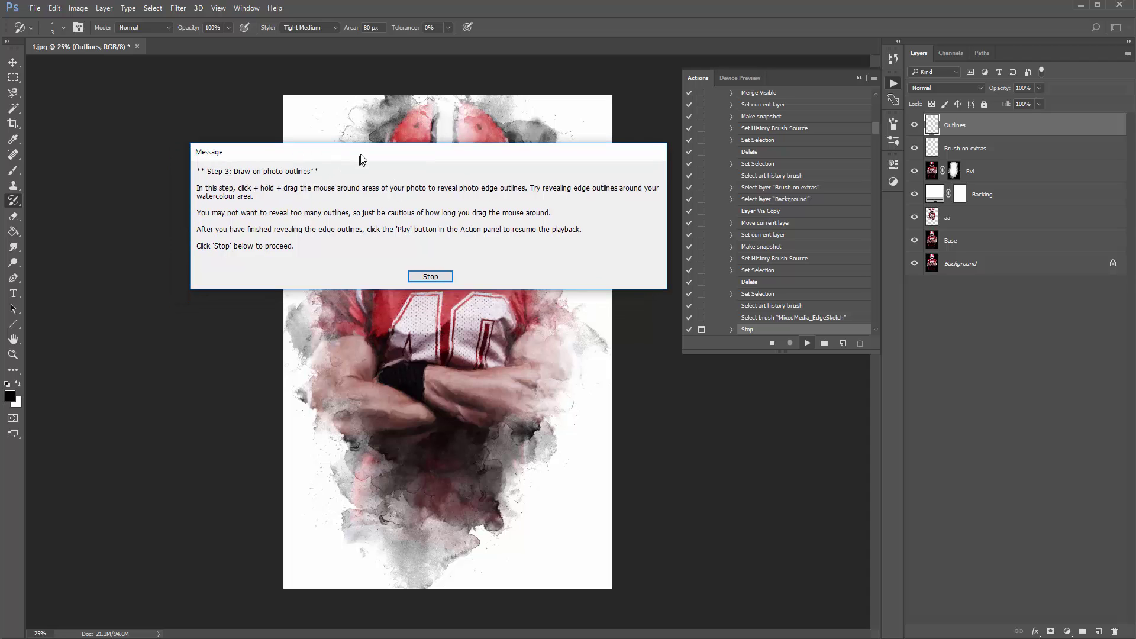
pyautogui.click(430, 276)
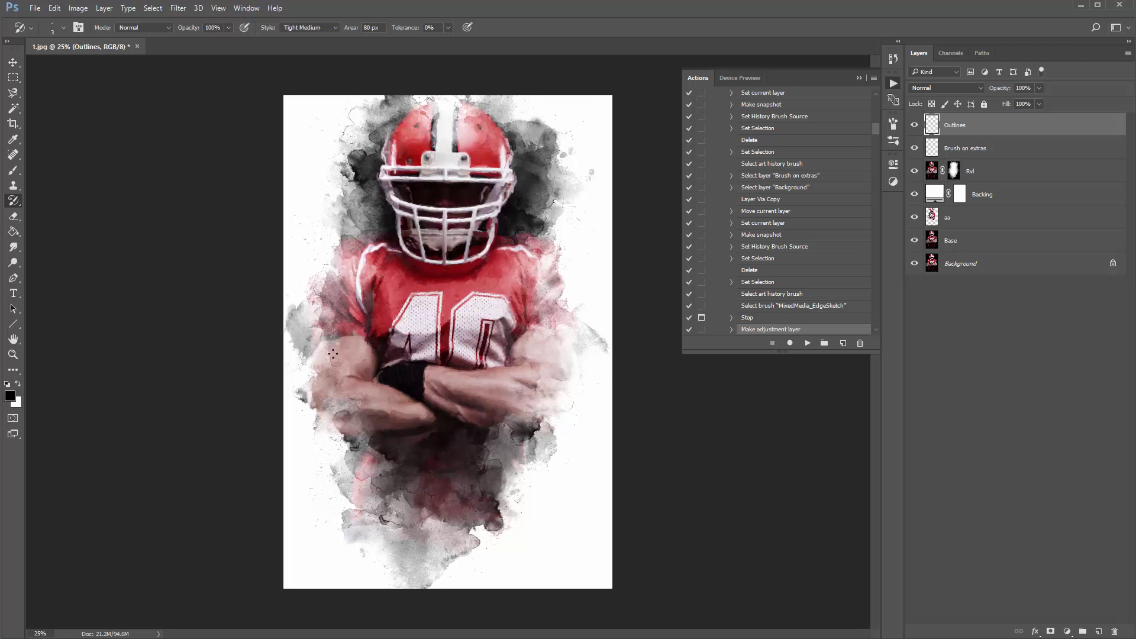
pyautogui.moveTo(330, 156)
pyautogui.mouseDown()
pyautogui.moveTo(320, 380)
pyautogui.moveTo(391, 516)
pyautogui.moveTo(590, 504)
pyautogui.moveTo(557, 491)
pyautogui.moveTo(581, 254)
pyautogui.moveTo(575, 283)
pyautogui.moveTo(563, 136)
pyautogui.moveTo(550, 177)
pyautogui.mouseUp()
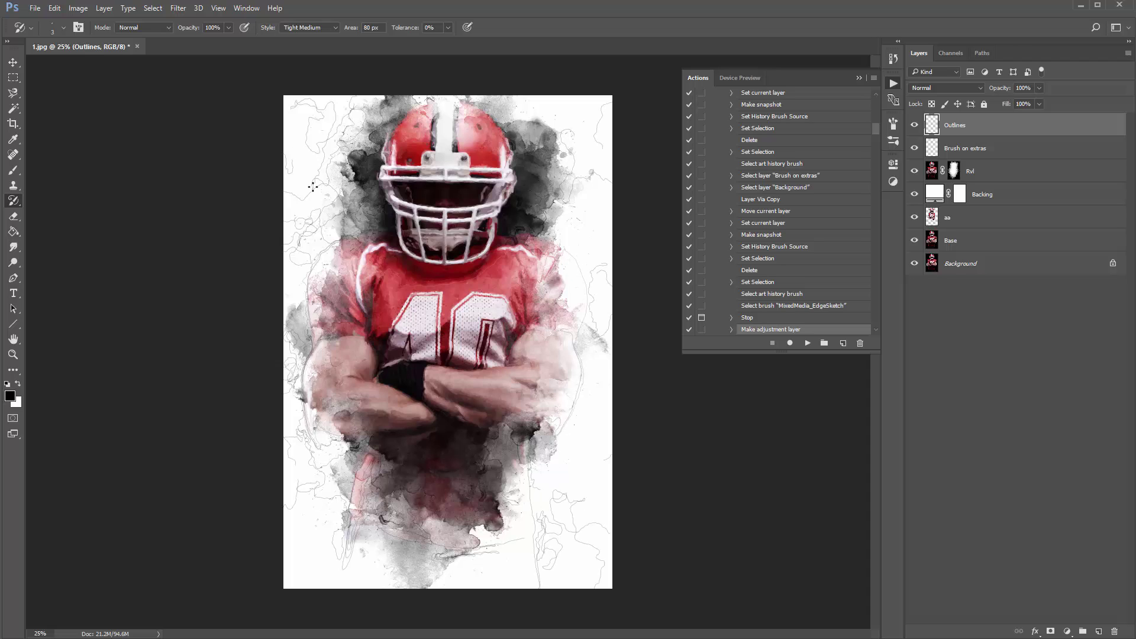
pyautogui.moveTo(313, 187); pyautogui.dragTo(384, 526)
# Resume the action and continue past its "Step 4: Adjust white angular line spacing" message to the Pattern Overlay settings
pyautogui.click(809, 345)
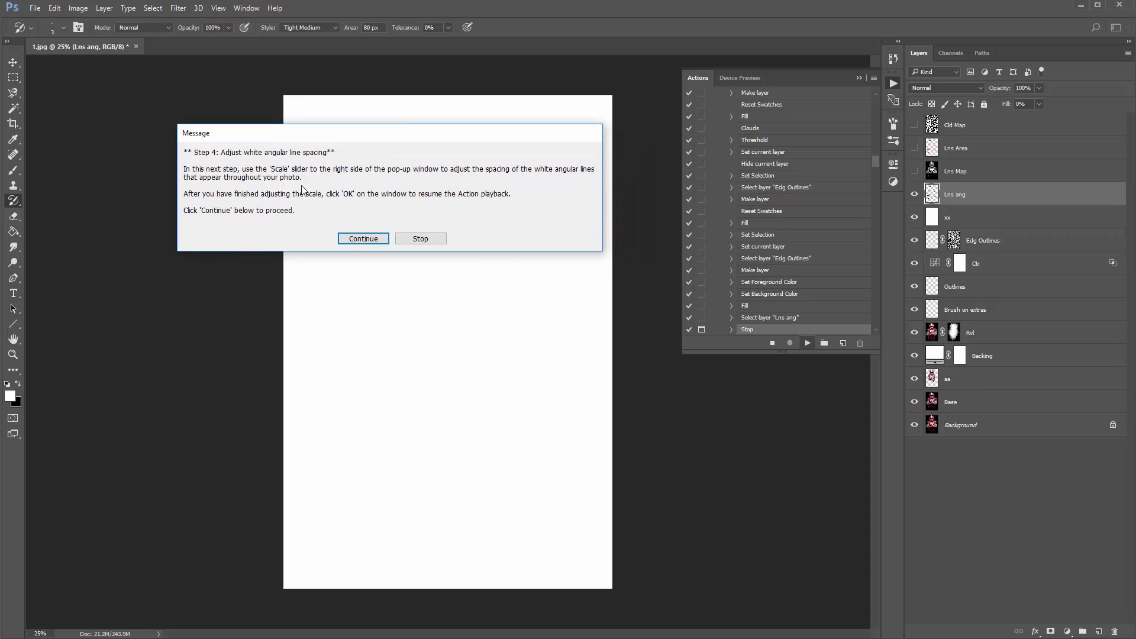
pyautogui.click(358, 239)
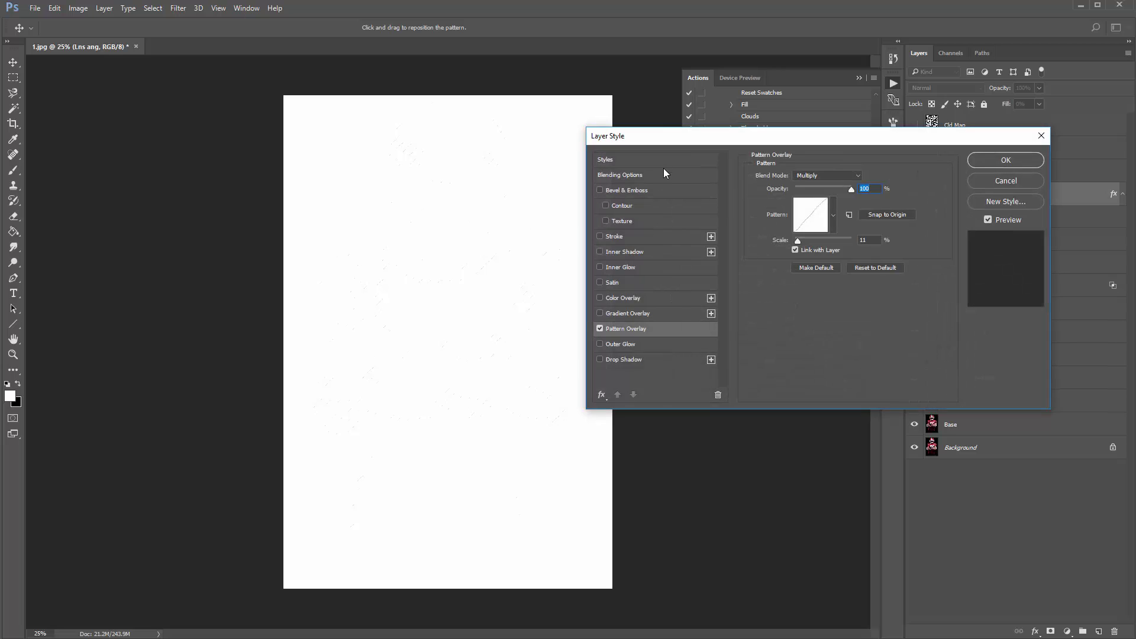
pyautogui.moveTo(680, 137); pyautogui.dragTo(633, 116)
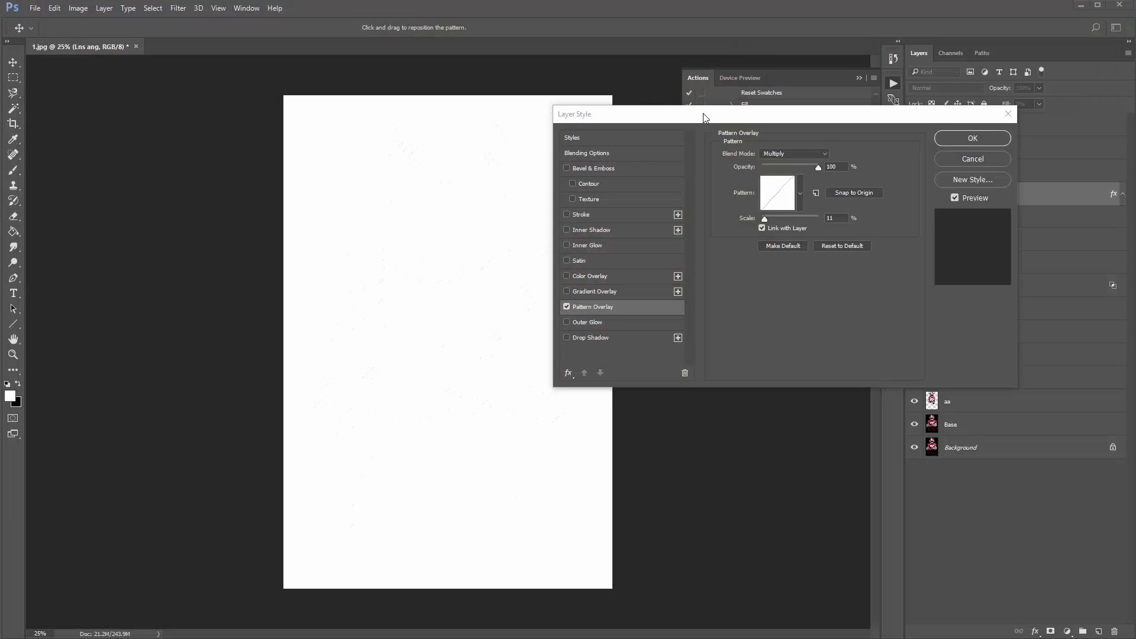
pyautogui.moveTo(705, 113); pyautogui.dragTo(737, 110)
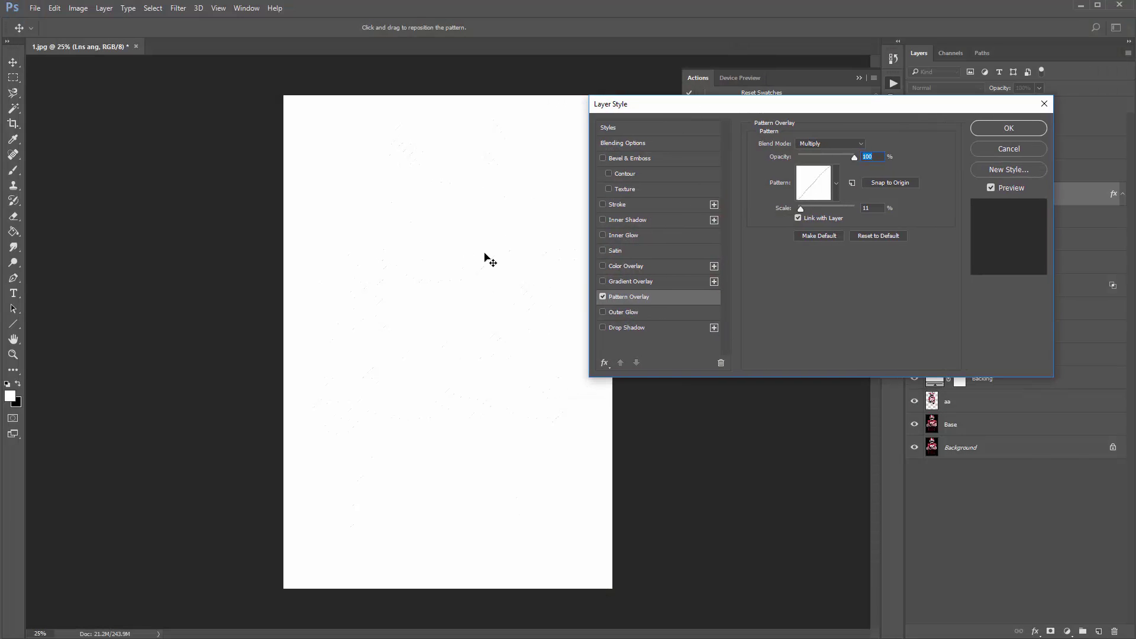
# Set the Pattern Overlay scale of the white angular lines to 10% and accept the layer style
pyautogui.moveTo(803, 208)
pyautogui.mouseDown()
pyautogui.moveTo(836, 209)
pyautogui.moveTo(819, 208)
pyautogui.mouseUp()
pyautogui.moveTo(805, 210); pyautogui.dragTo(803, 208)
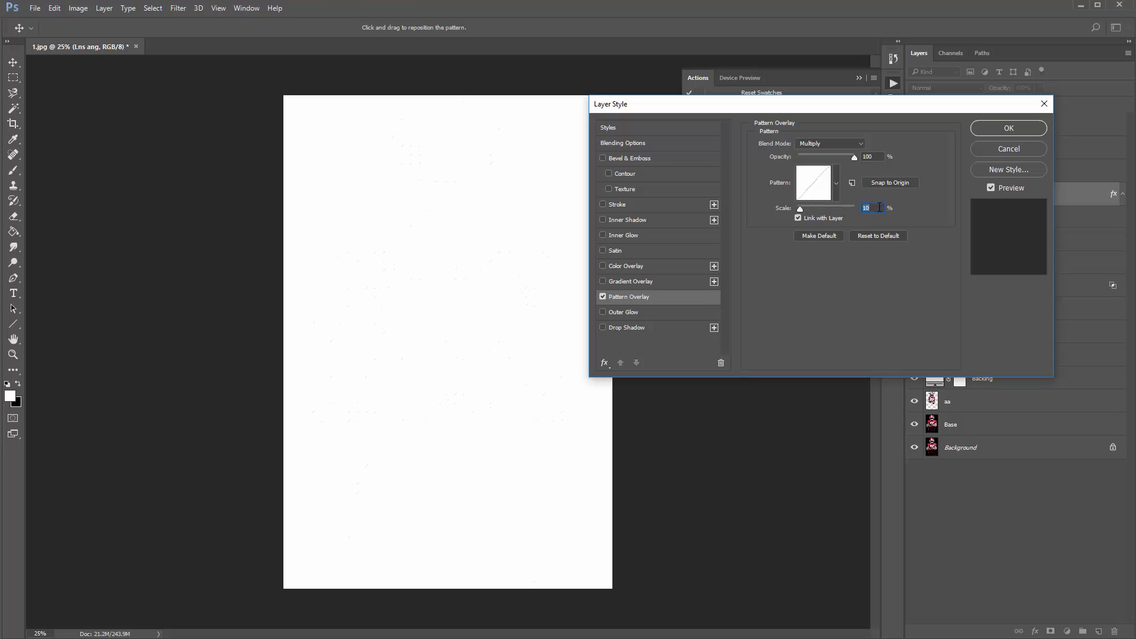
pyautogui.press('Down')
pyautogui.press('Down')
pyautogui.moveTo(840, 109); pyautogui.dragTo(775, 112)
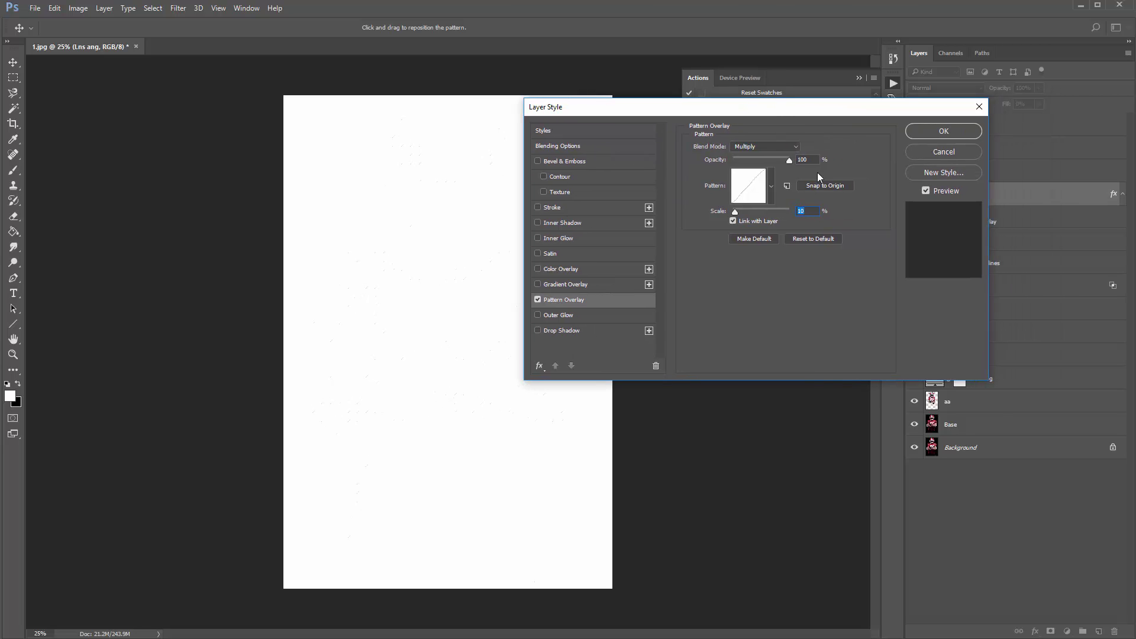
pyautogui.click(931, 130)
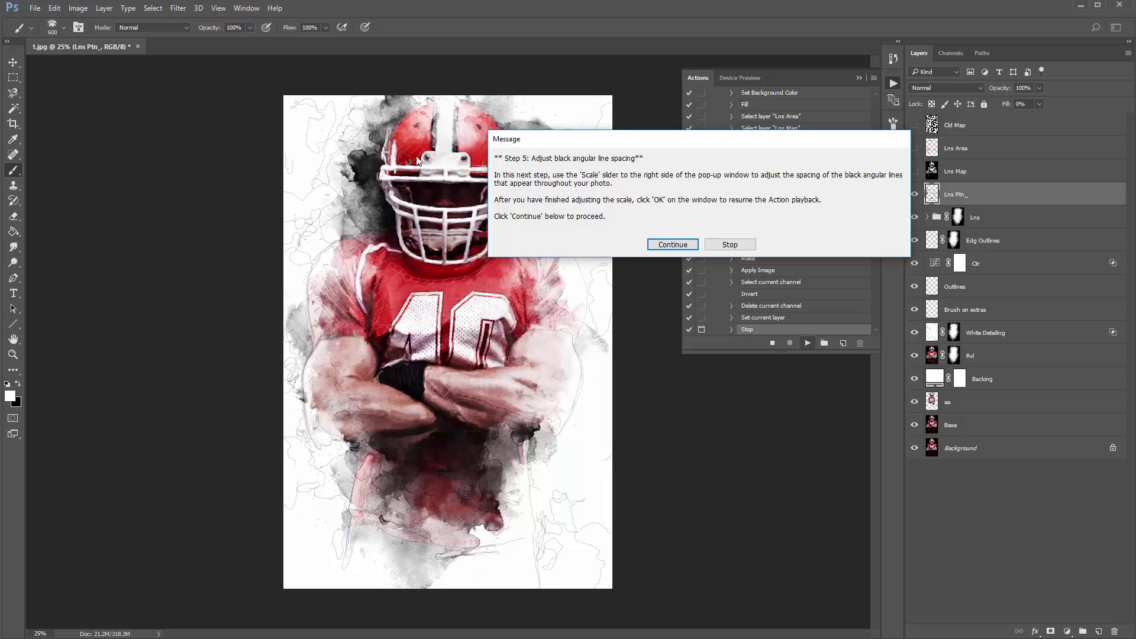
# Continue past the "Step 5: Adjust black angular line spacing" message and set the black lines' Pattern Overlay scale to 45%
pyautogui.moveTo(561, 142); pyautogui.dragTo(551, 138)
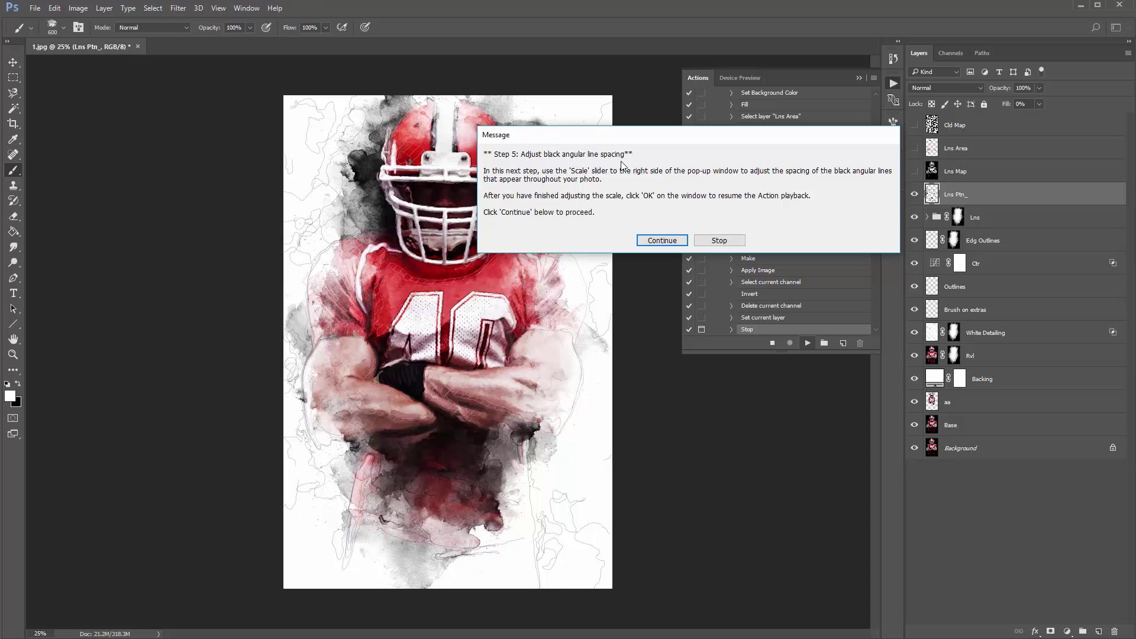
pyautogui.click(662, 240)
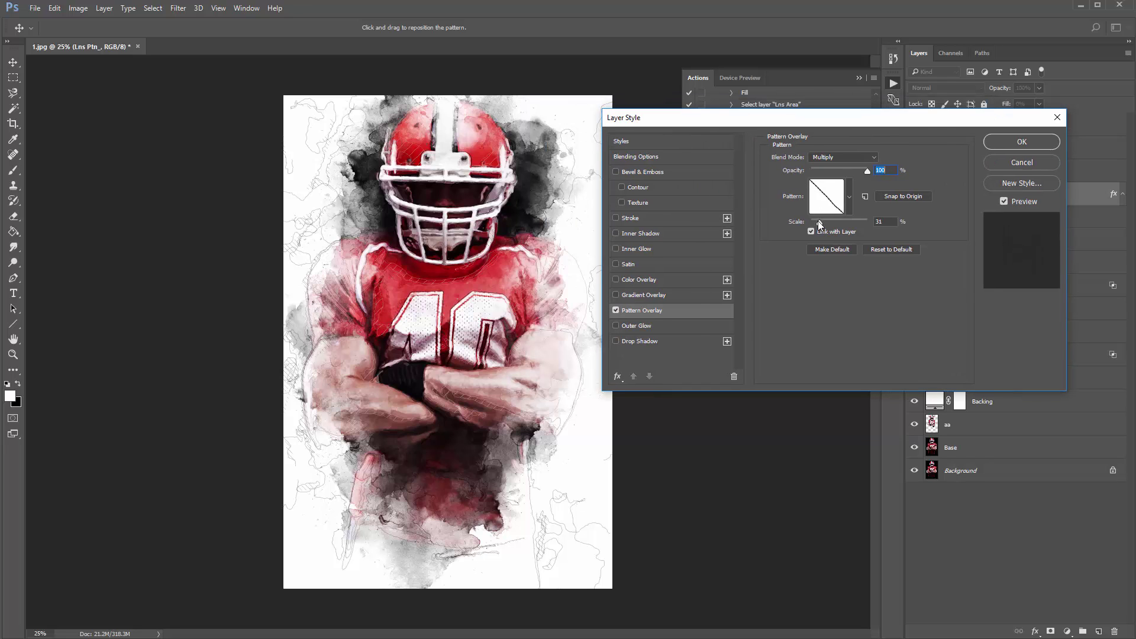
pyautogui.moveTo(819, 221)
pyautogui.mouseDown()
pyautogui.moveTo(850, 225)
pyautogui.moveTo(824, 224)
pyautogui.mouseUp()
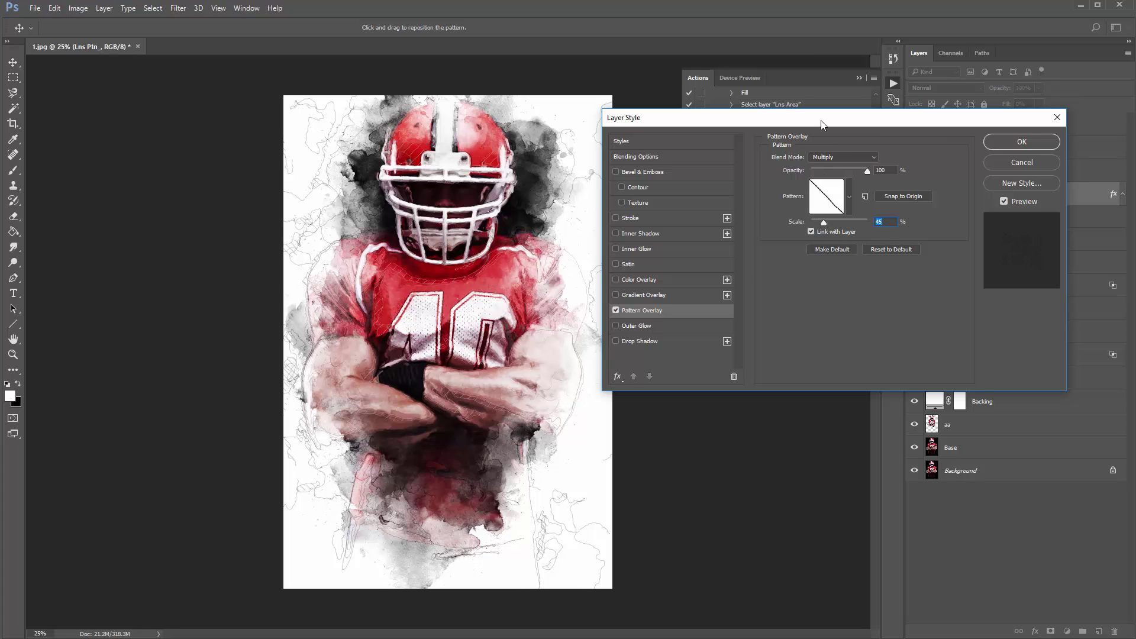
pyautogui.moveTo(821, 124); pyautogui.dragTo(506, 115)
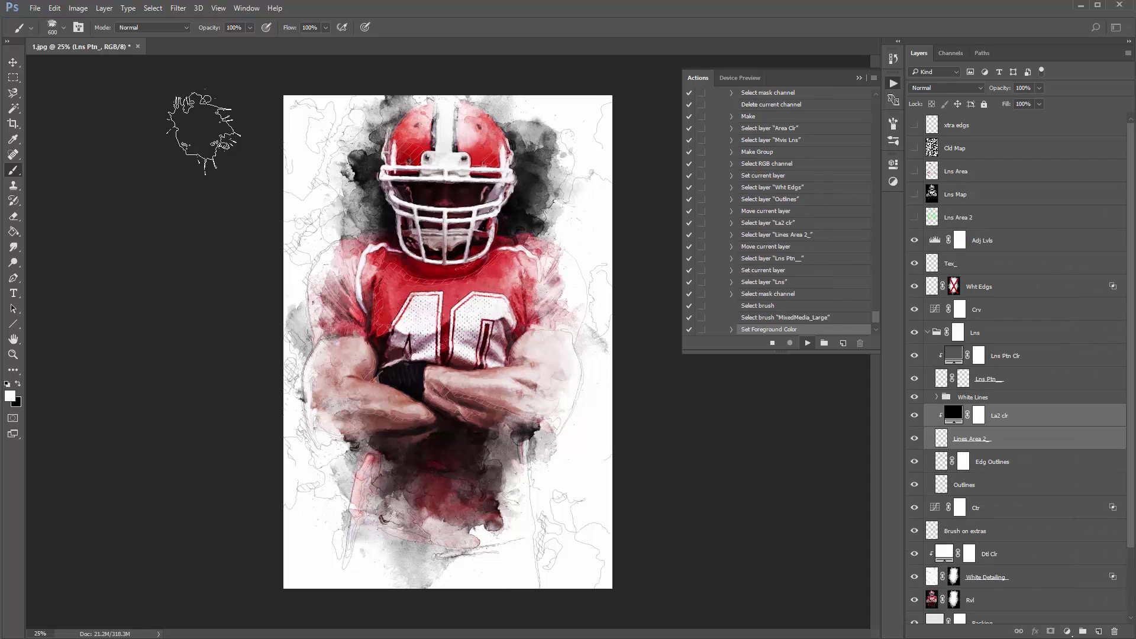
# Stop at Step 6, brush away line details near the photo's upper-left corner on the Lns mask, and play the rest of the action
pyautogui.moveTo(559, 136); pyautogui.dragTo(254, 126)
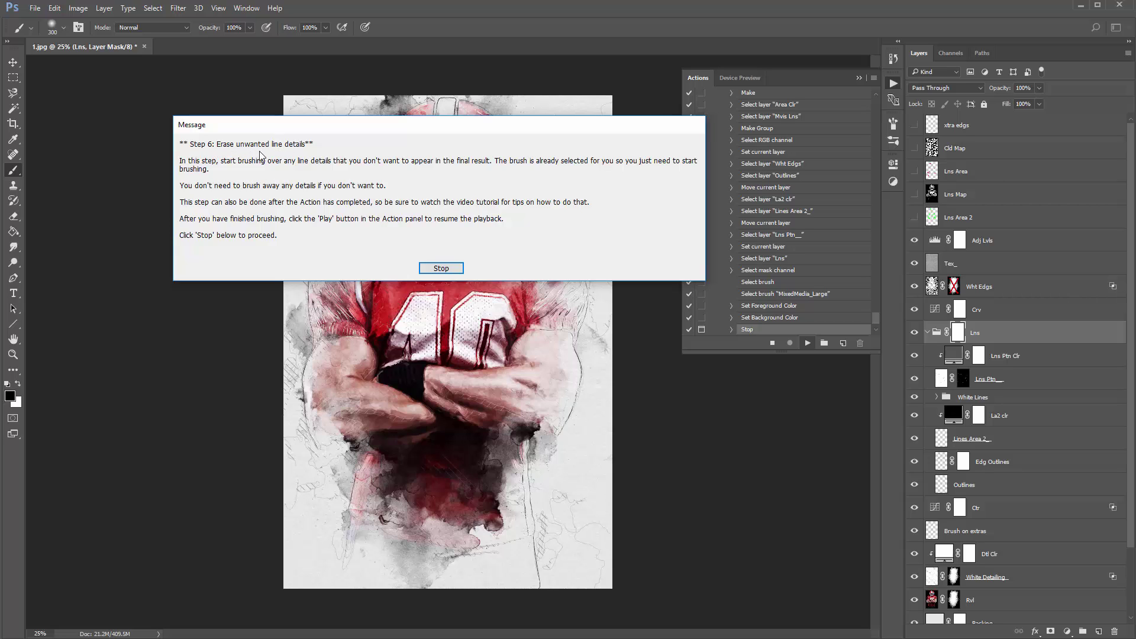
pyautogui.click(445, 270)
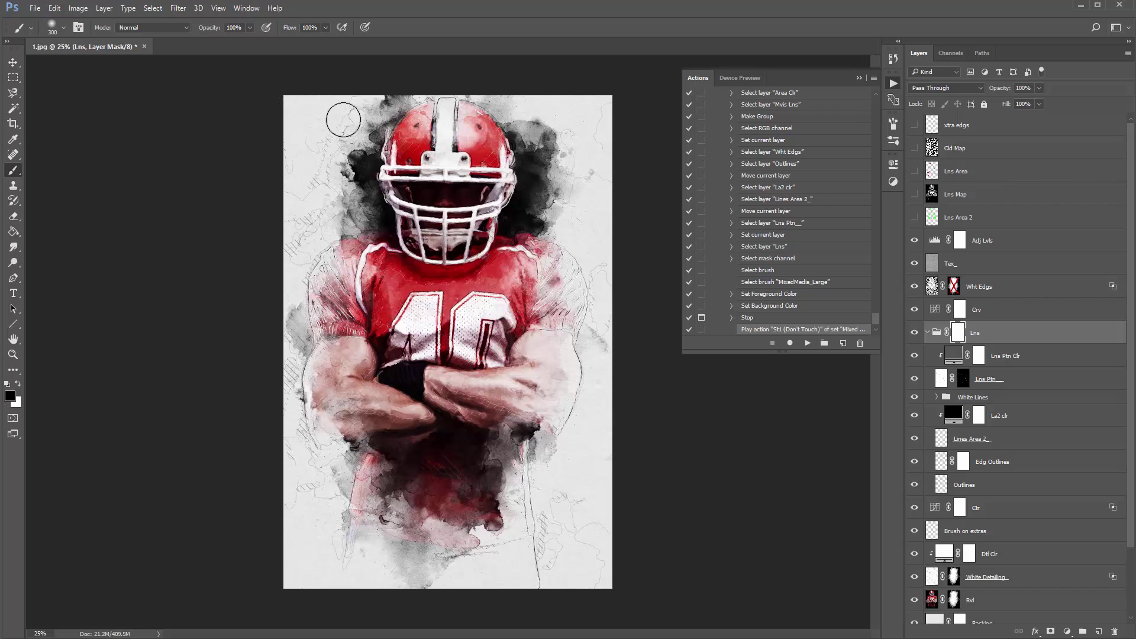
pyautogui.moveTo(343, 120)
pyautogui.mouseDown()
pyautogui.moveTo(302, 181)
pyautogui.moveTo(251, 178)
pyautogui.mouseUp()
pyautogui.click(808, 344)
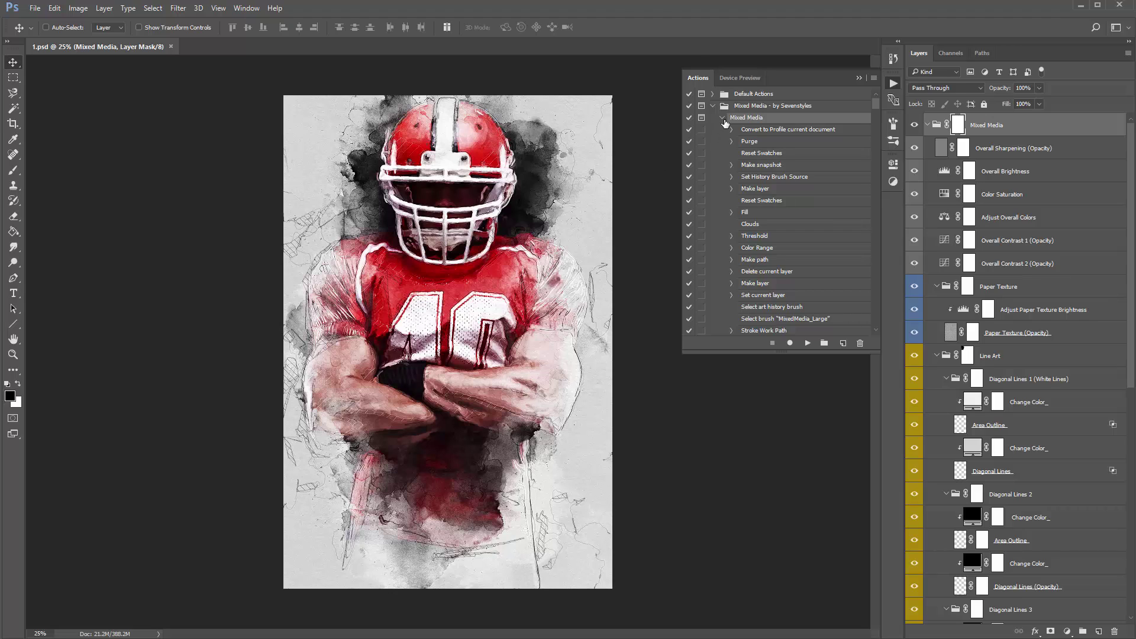
# Collapse the Mixed Media action and the actions list, and look through all layers of the finished Mixed Media group
pyautogui.click(722, 118)
pyautogui.click(859, 78)
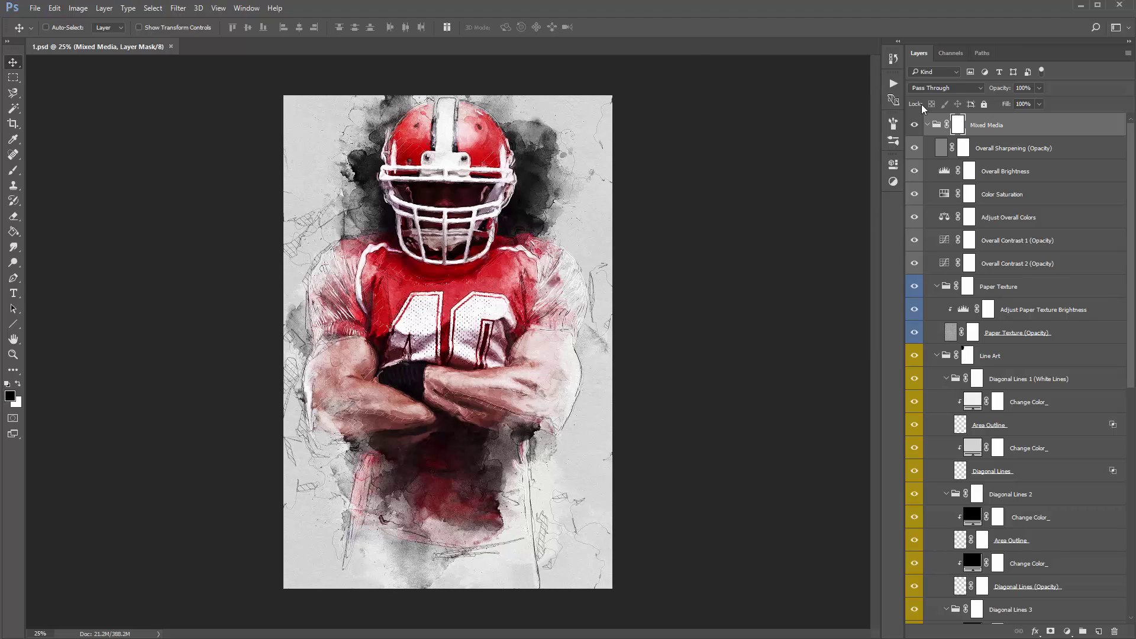
pyautogui.scroll(-5, 1134, 155)
pyautogui.scroll(5, 1133, 155)
pyautogui.scroll(-5, 1133, 155)
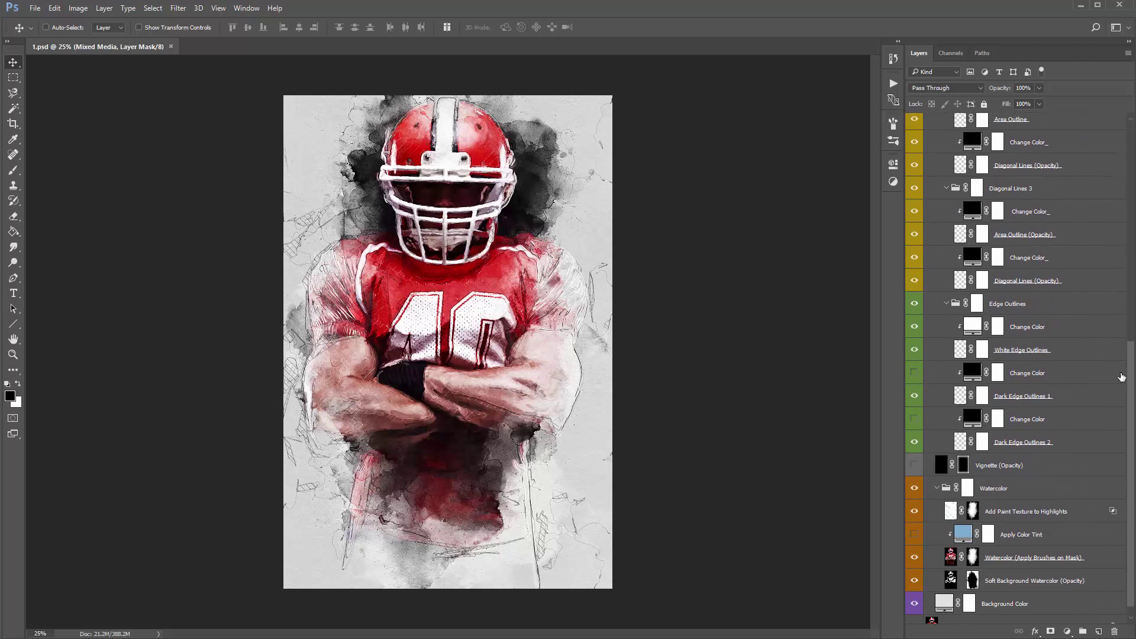
pyautogui.scroll(-1, 1134, 402)
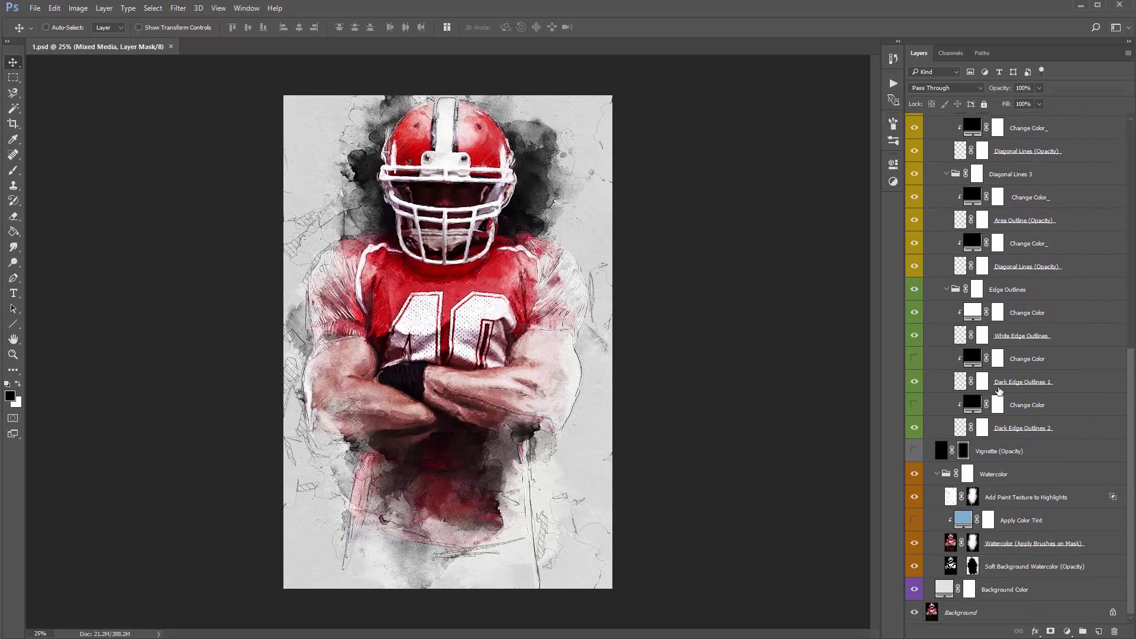
pyautogui.scroll(6, 1133, 454)
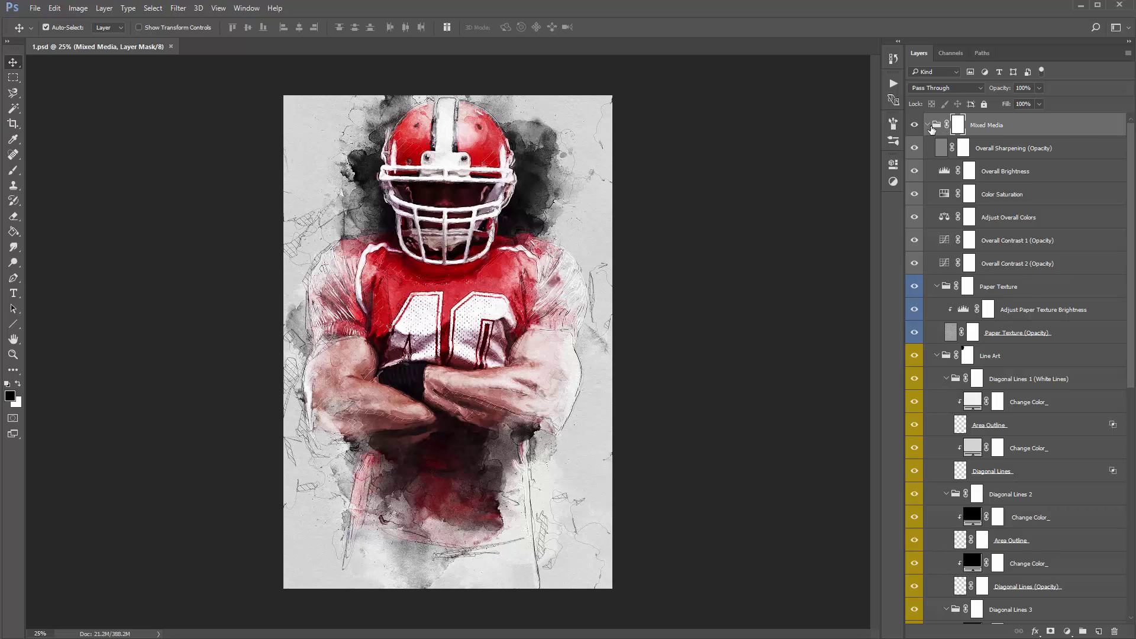
# Collapse all subgroups inside the Mixed Media group while keeping the group's top-level layers listed
pyautogui.click(927, 125)
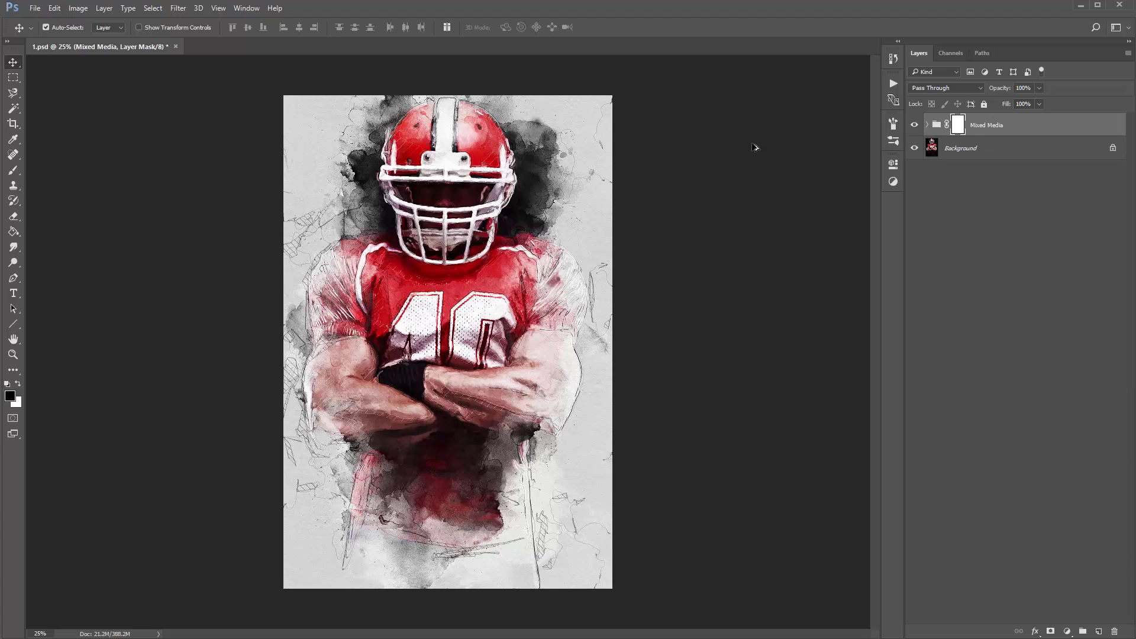
pyautogui.click(927, 125)
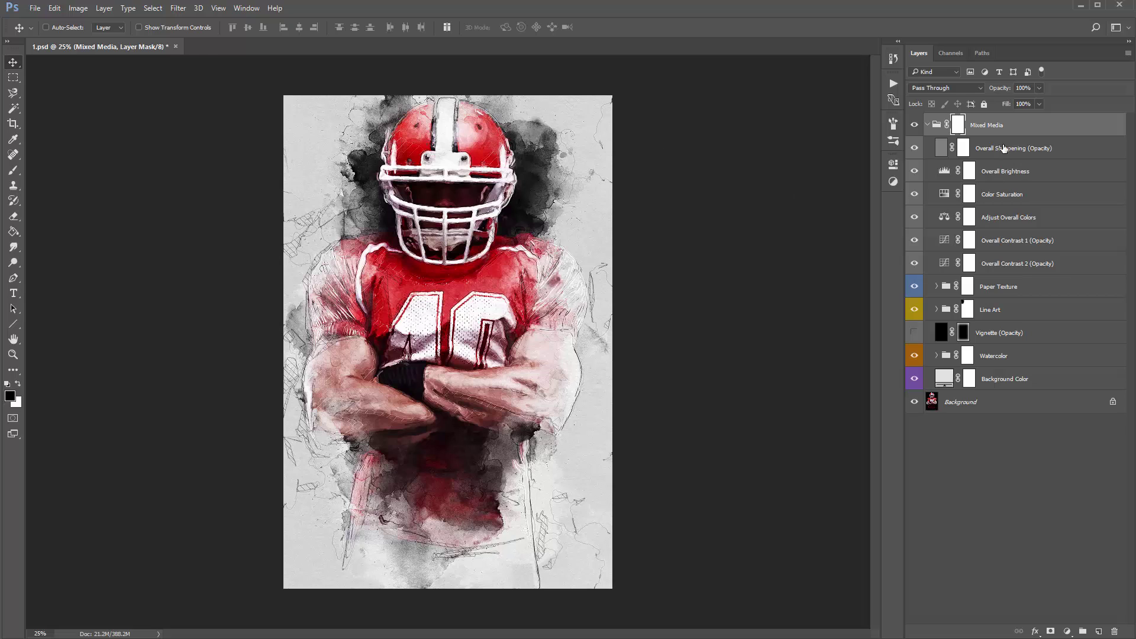
# Look through the overall adjustment layers, from Overall Sharpening down to Overall Contrast 2, selecting them one after another
pyautogui.click(1003, 148)
pyautogui.keyDown('shift'); pyautogui.click(1019, 263); pyautogui.keyUp('shift')
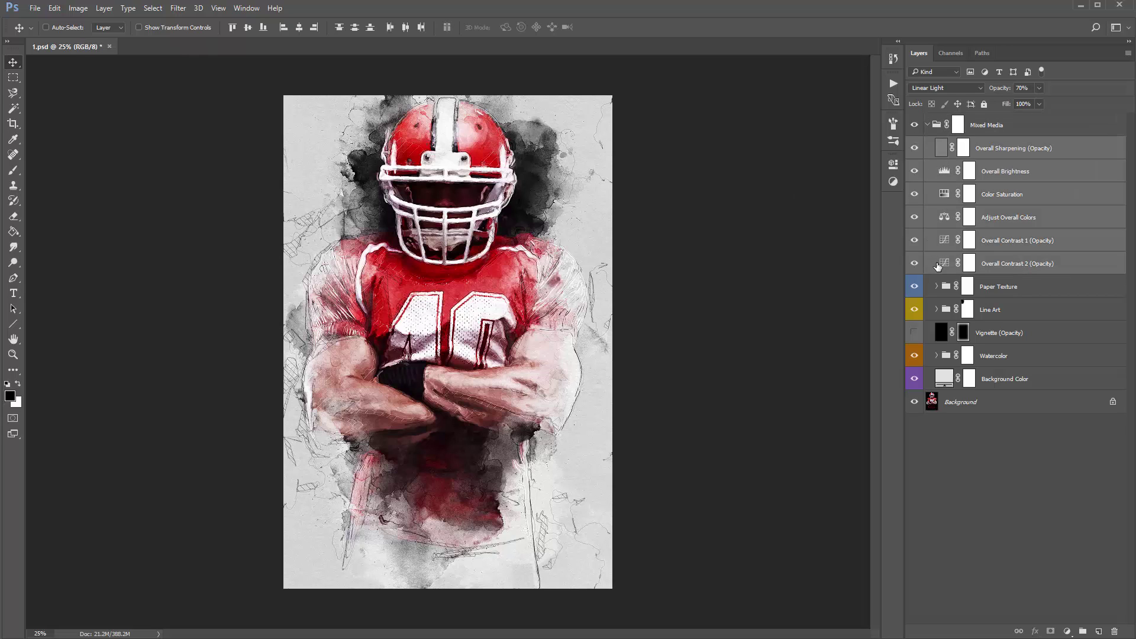
pyautogui.click(1028, 155)
pyautogui.click(1028, 176)
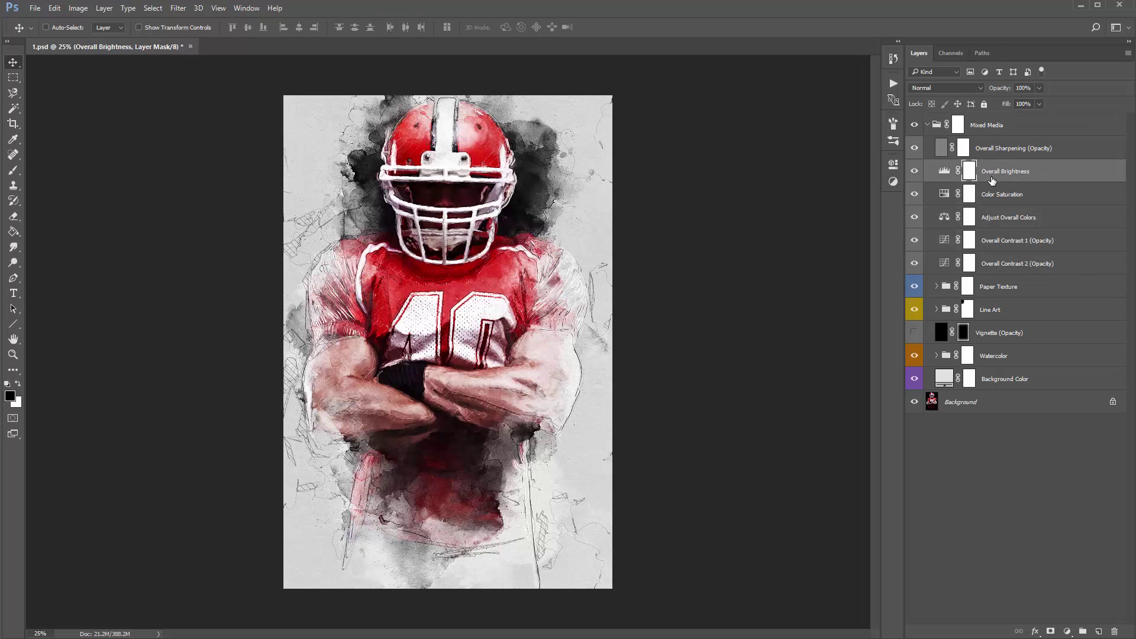
pyautogui.click(1019, 196)
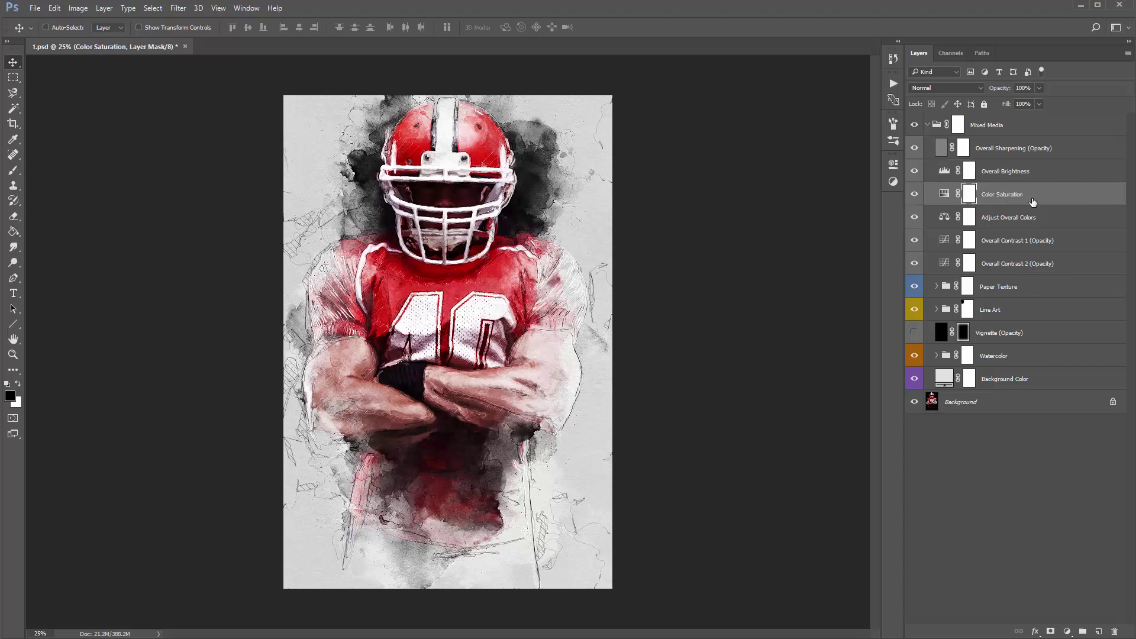
pyautogui.click(1044, 219)
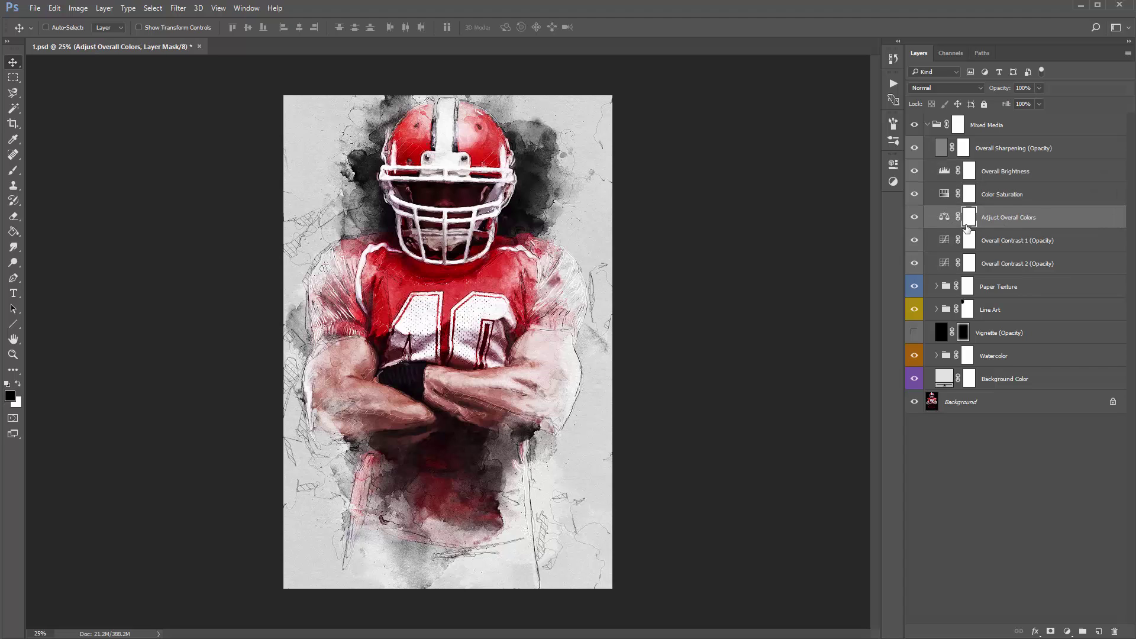
pyautogui.click(1021, 243)
pyautogui.click(1012, 263)
pyautogui.click(1022, 242)
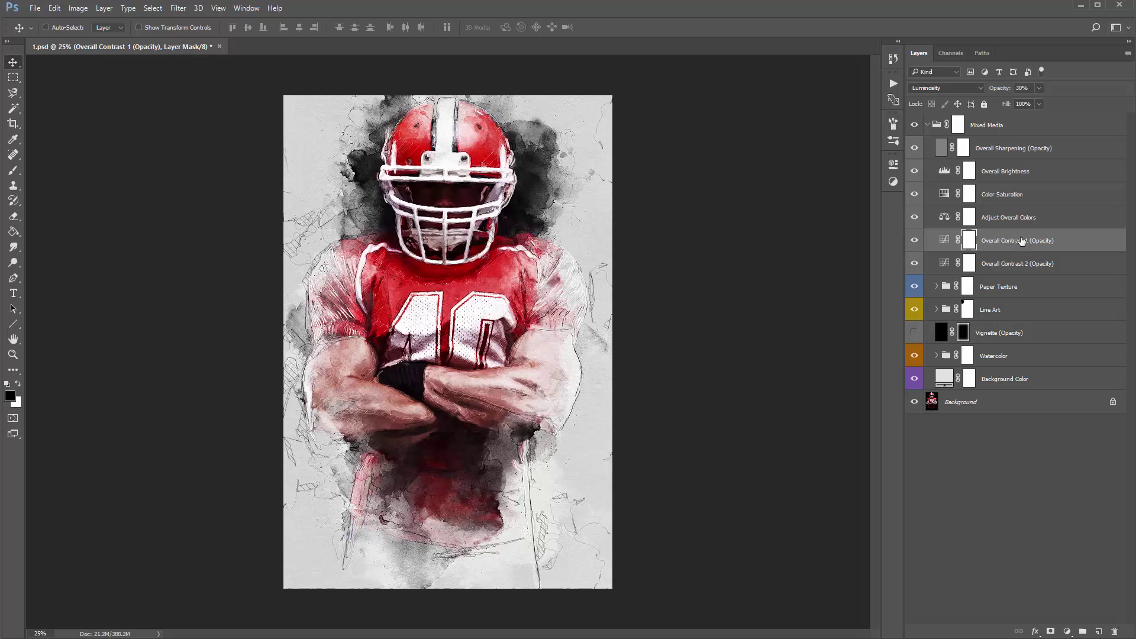
# Compare the artwork with and without the Overall Sharpening layer, and try out different opacity values on it
pyautogui.click(1008, 148)
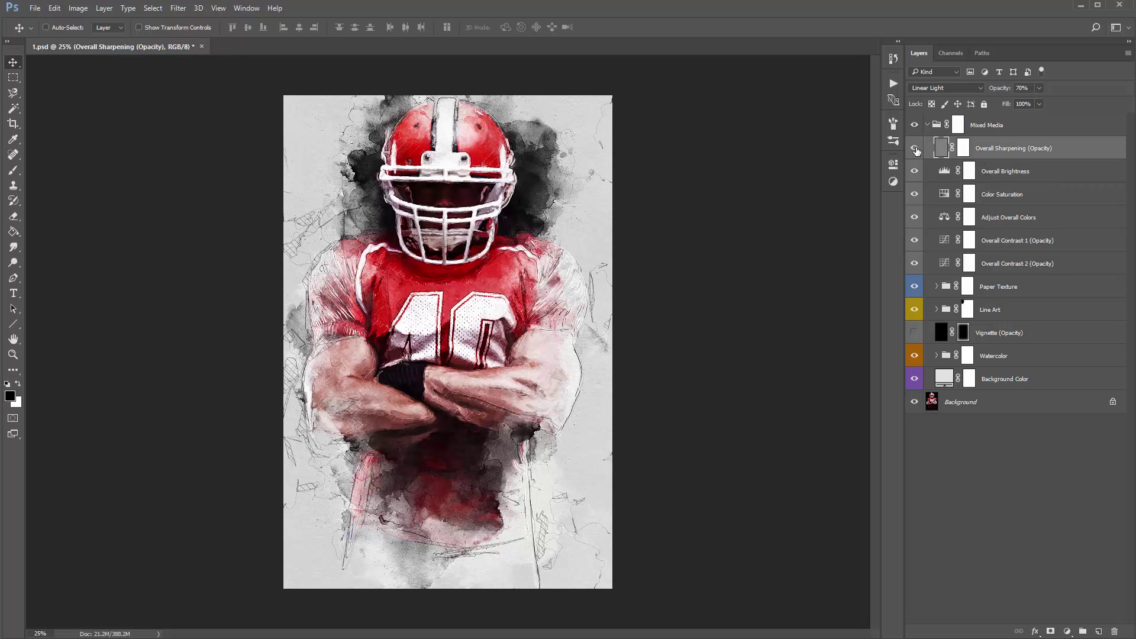
pyautogui.click(916, 149)
pyautogui.click(915, 149)
pyautogui.click(916, 150)
pyautogui.click(916, 149)
pyautogui.click(916, 149)
pyautogui.click(916, 149)
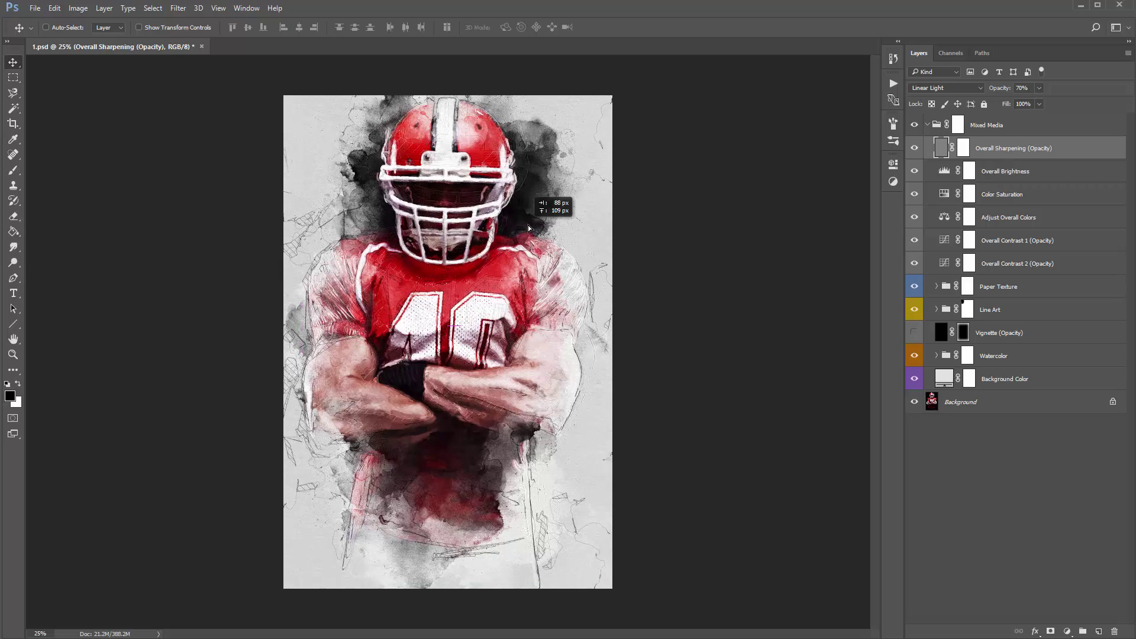
pyautogui.press('ctrl')
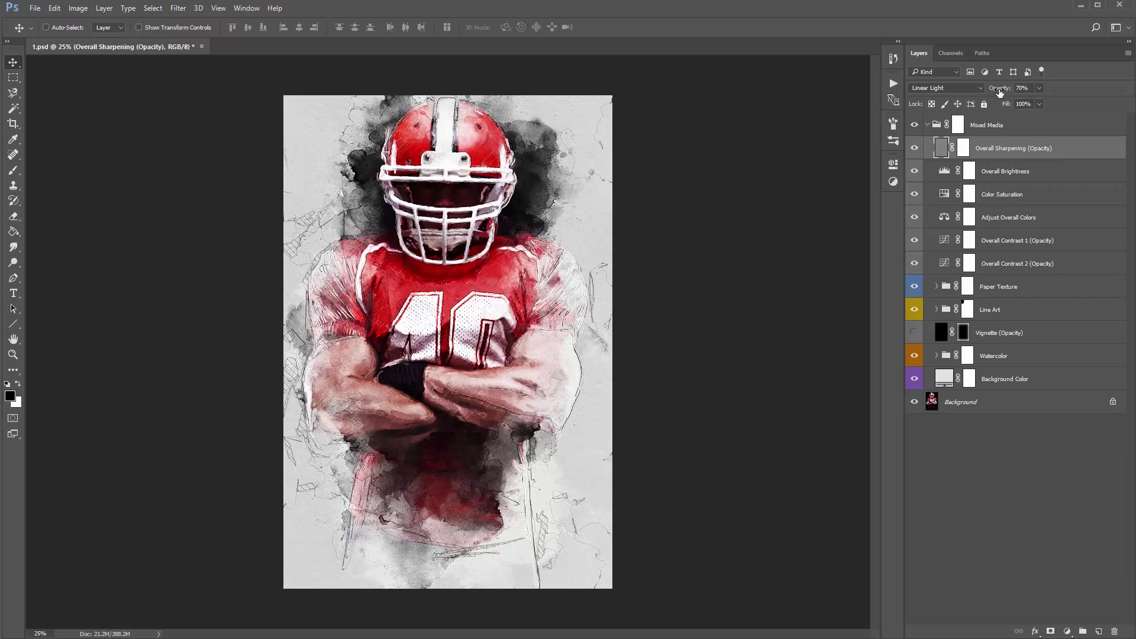
pyautogui.moveTo(999, 92); pyautogui.dragTo(960, 95)
# Open the Levels settings of the Overall Brightness layer and set the white input level to 234
pyautogui.click(953, 178)
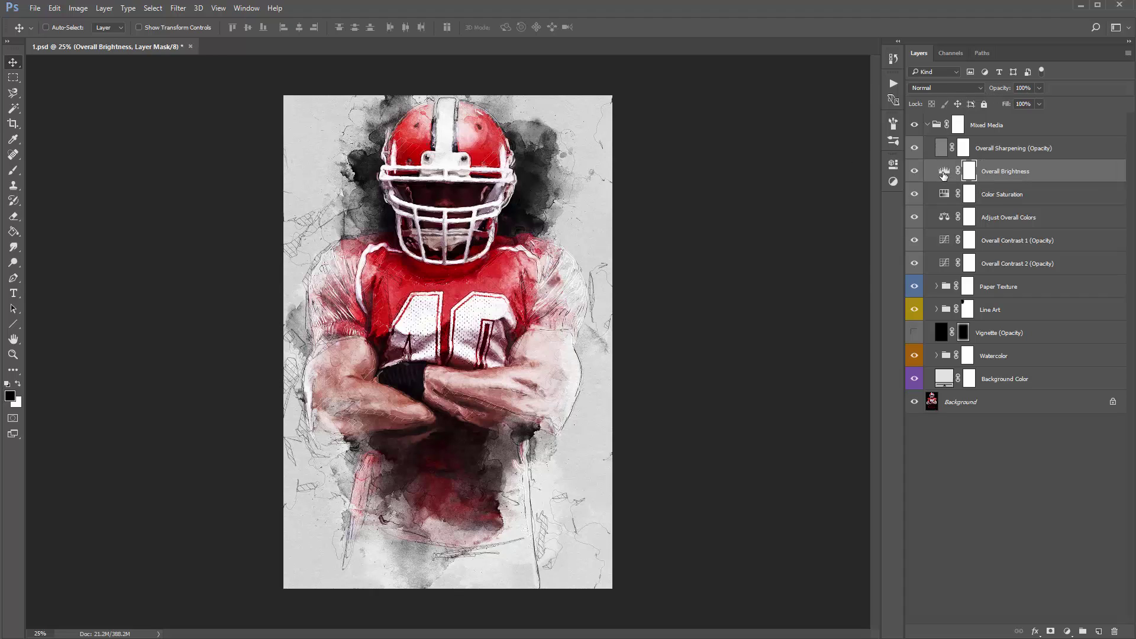
pyautogui.doubleClick(944, 172)
pyautogui.moveTo(867, 283); pyautogui.dragTo(855, 283)
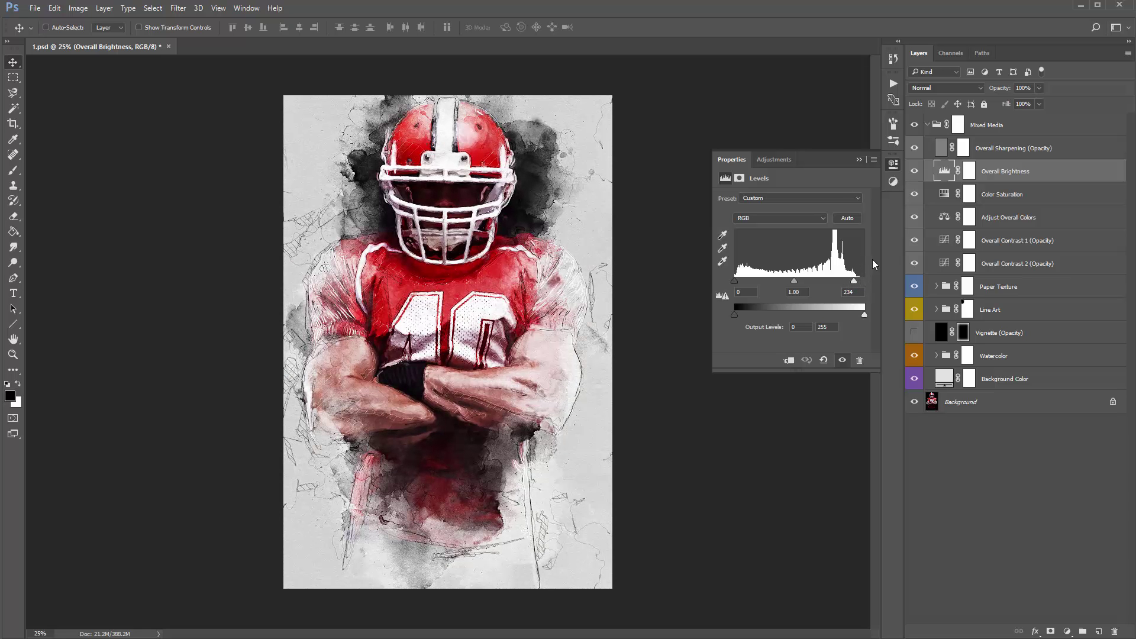
# Try out different saturation values, down to -61, on the Color Saturation layer
pyautogui.click(1010, 195)
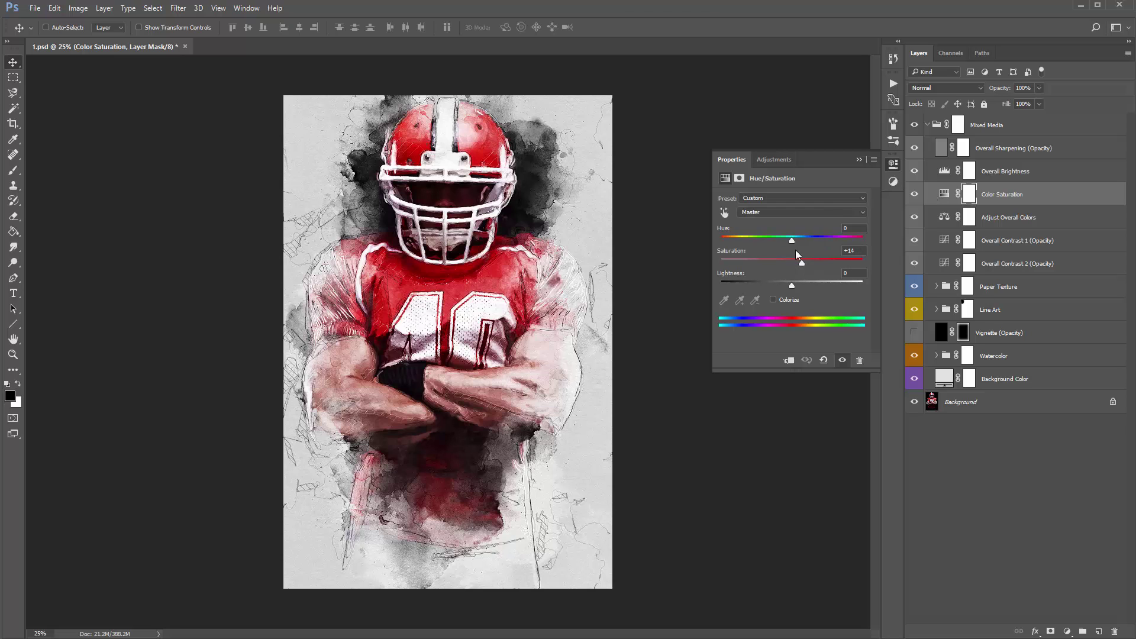
pyautogui.moveTo(800, 265)
pyautogui.mouseDown()
pyautogui.moveTo(824, 268)
pyautogui.moveTo(728, 261)
pyautogui.moveTo(805, 268)
pyautogui.mouseUp()
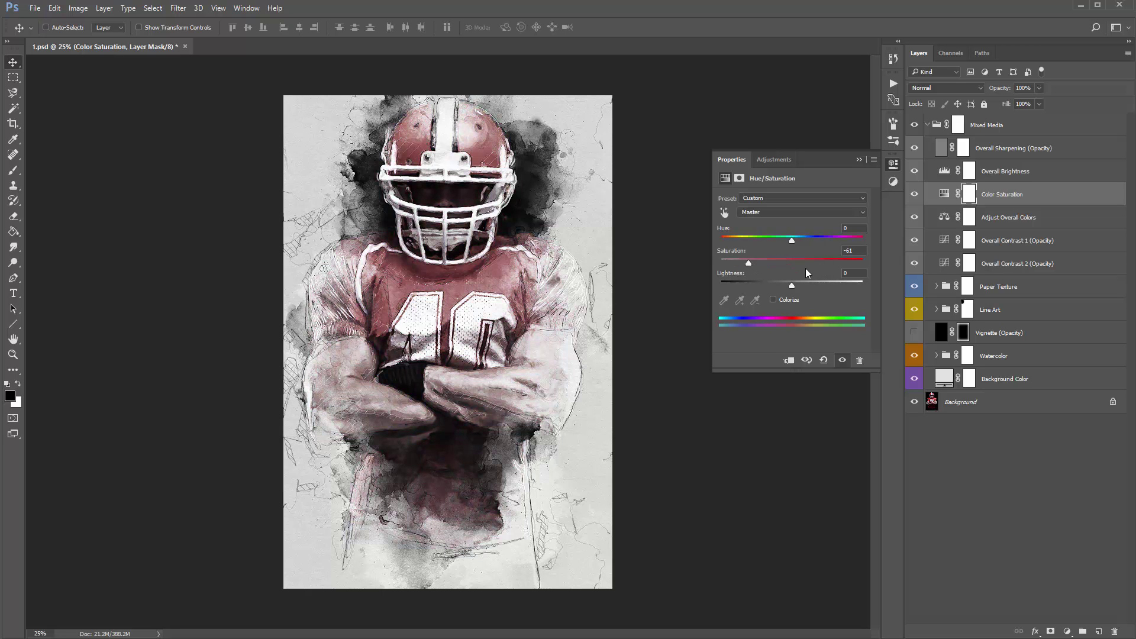
pyautogui.click(859, 160)
# Set the shadows' Cyan-Red balance to +34 on the Adjust Overall Colors layer, and hide that layer
pyautogui.click(1018, 217)
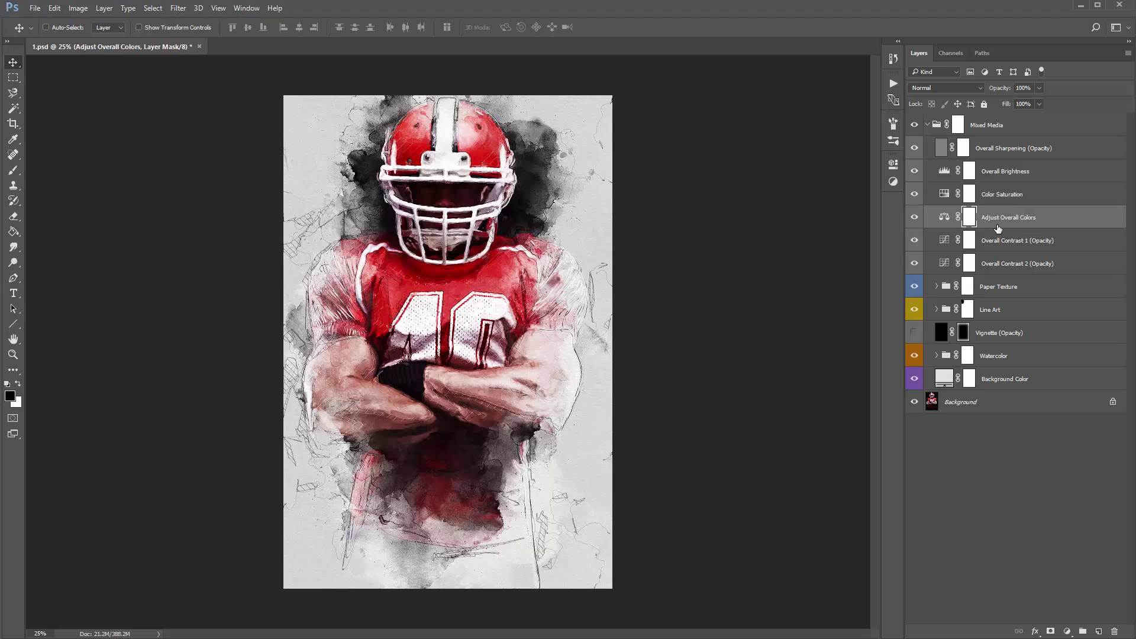
pyautogui.doubleClick(943, 218)
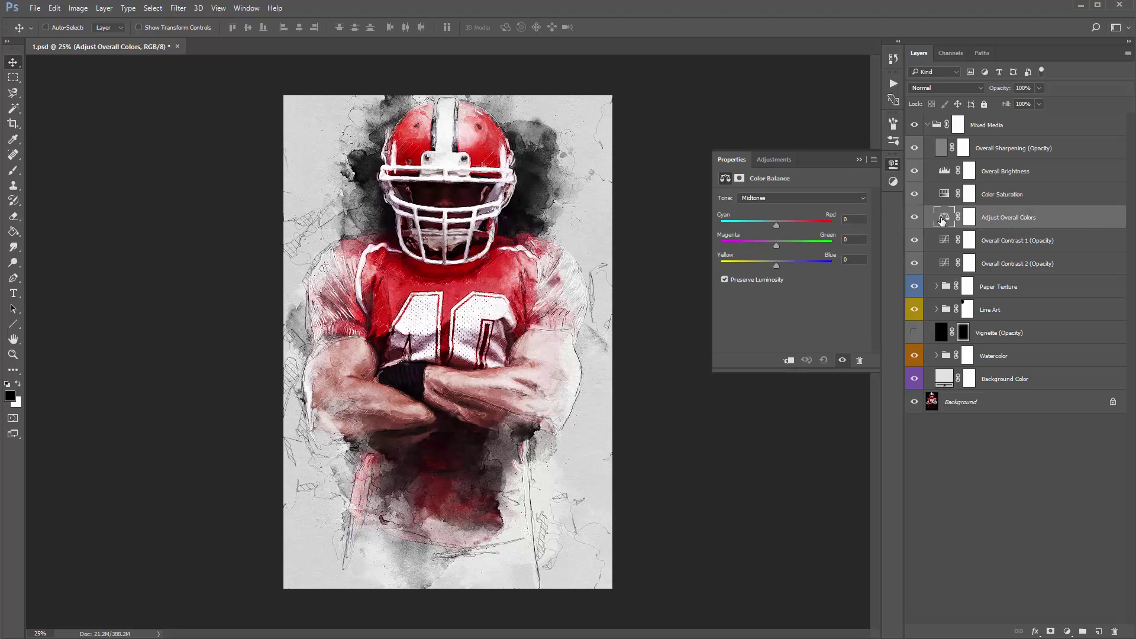
pyautogui.click(773, 199)
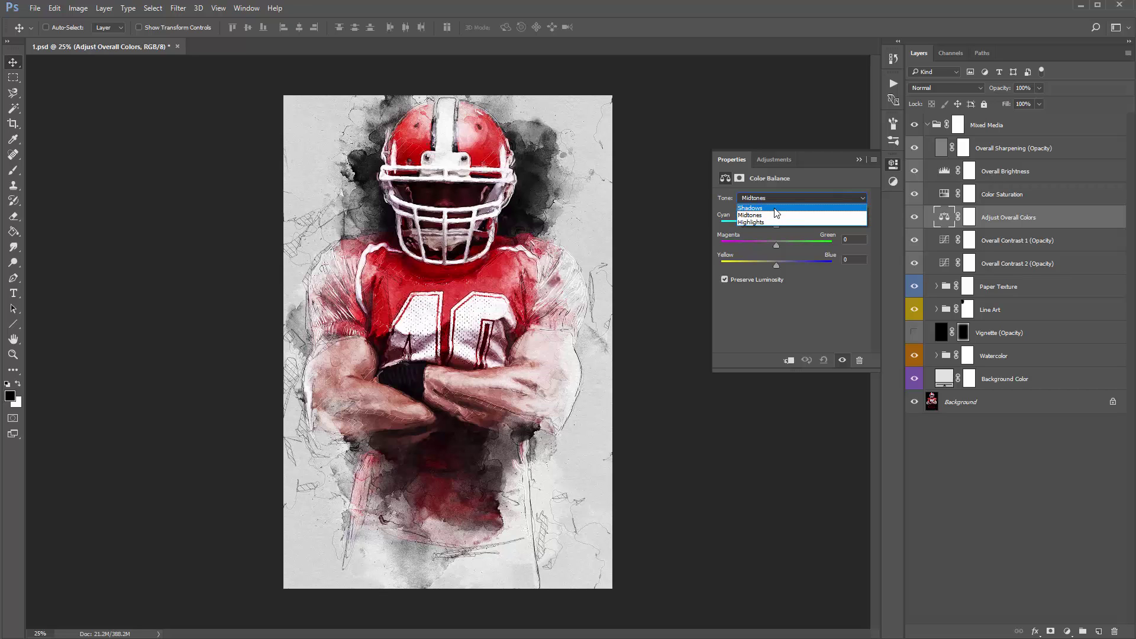
pyautogui.click(769, 208)
pyautogui.moveTo(779, 221)
pyautogui.mouseDown()
pyautogui.moveTo(747, 221)
pyautogui.moveTo(796, 225)
pyautogui.mouseUp()
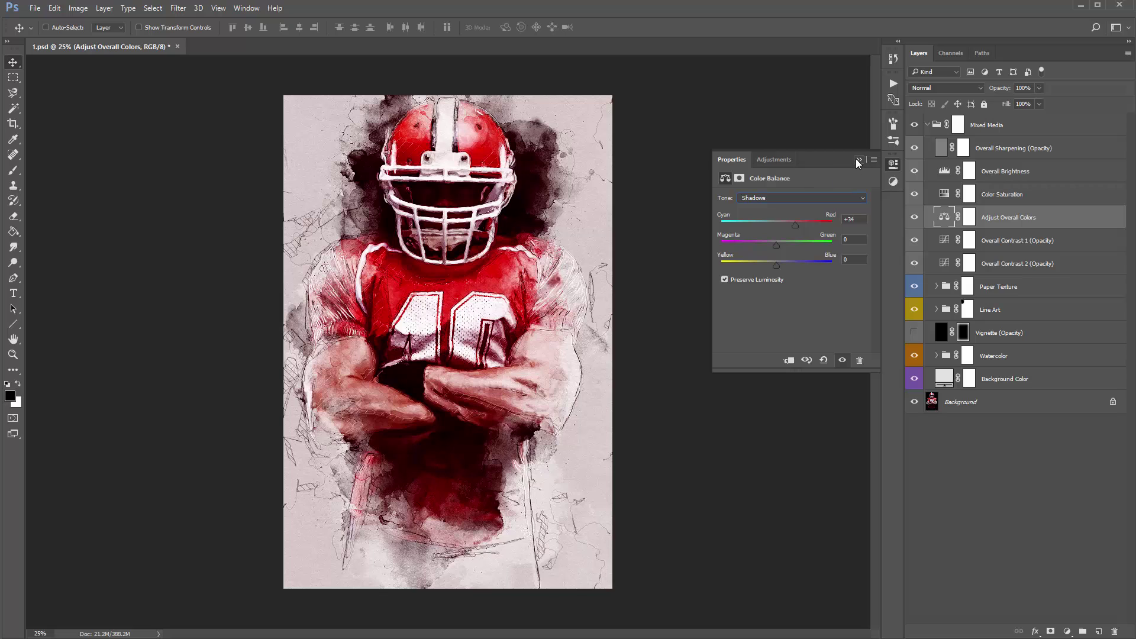
pyautogui.click(915, 217)
pyautogui.click(859, 161)
# Try out different opacity values on the Overall Contrast 1 and Overall Contrast 2 layers
pyautogui.click(1002, 242)
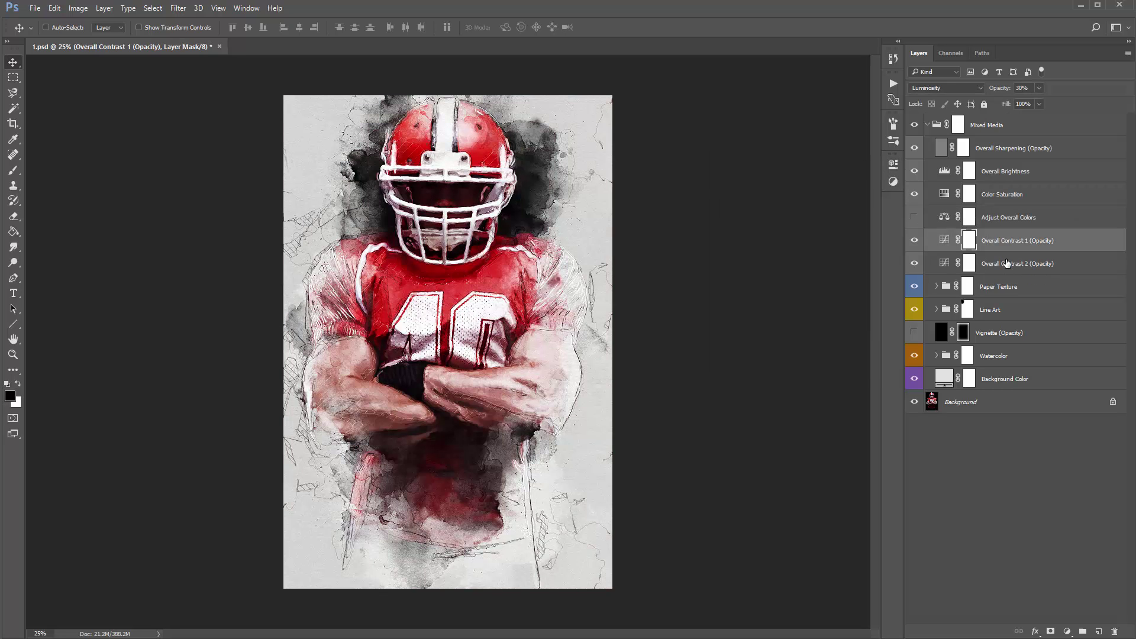
pyautogui.keyDown('shift'); pyautogui.click(1007, 263); pyautogui.keyUp('shift')
pyautogui.click(997, 265)
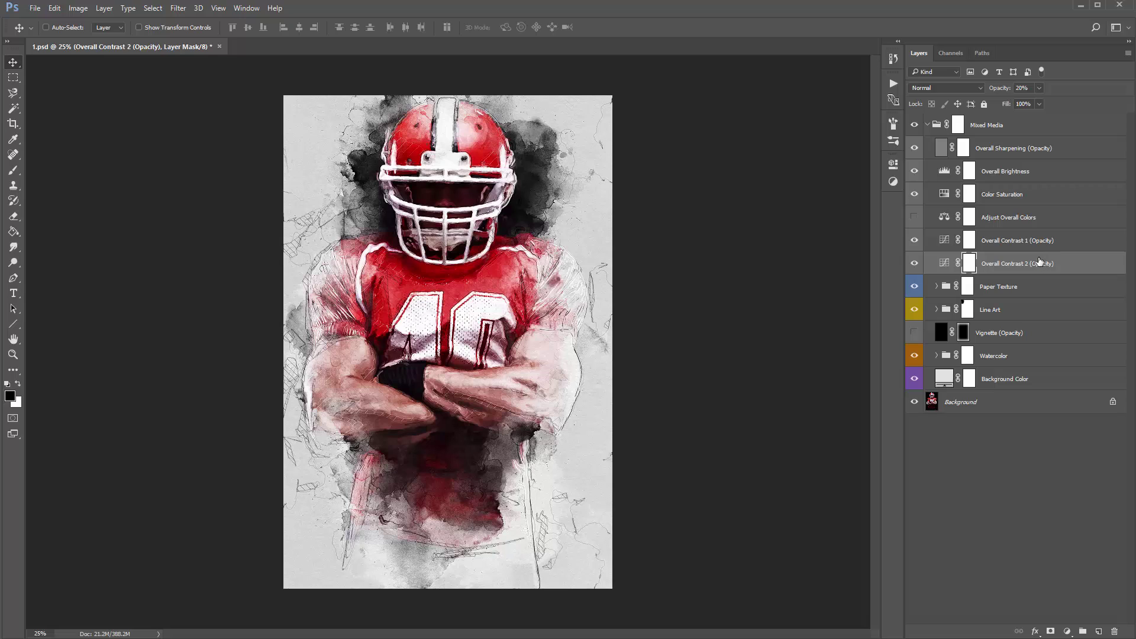
pyautogui.click(1012, 243)
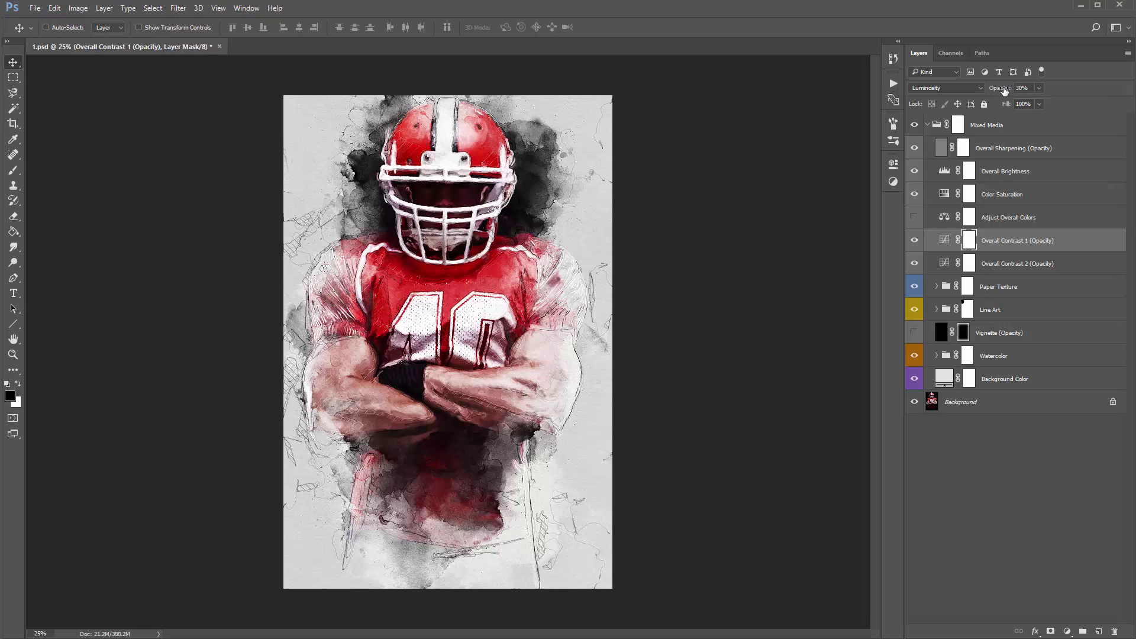
pyautogui.moveTo(1003, 92); pyautogui.dragTo(71, 187)
pyautogui.click(1017, 267)
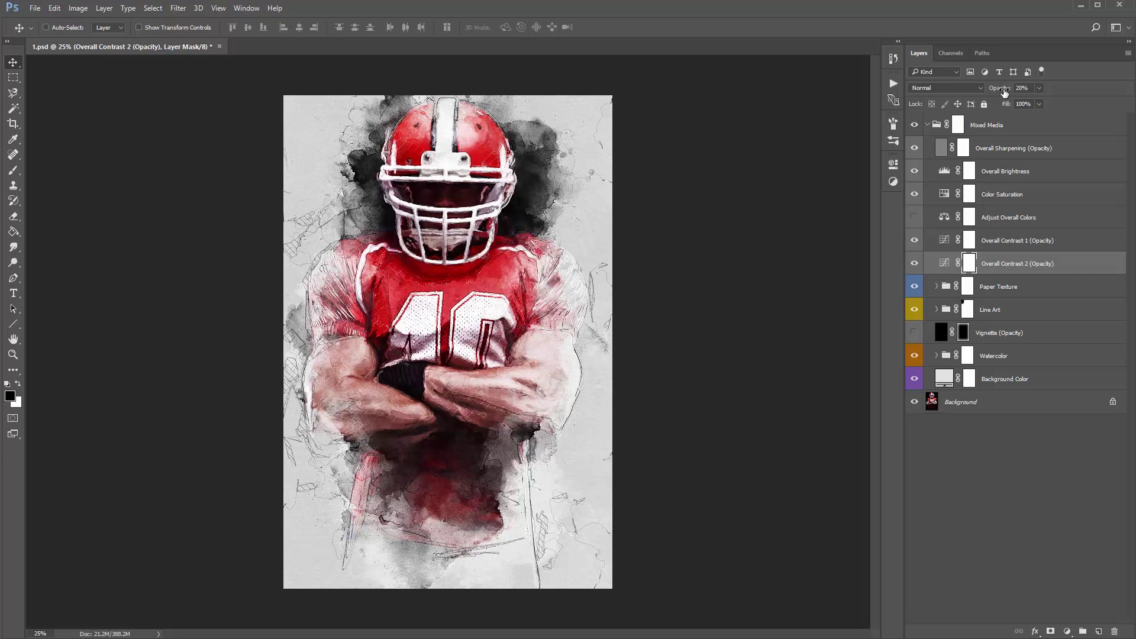
pyautogui.moveTo(1006, 91); pyautogui.dragTo(218, 147)
# Change the Background Color fill layer to the muted reddish brown #8d706b
pyautogui.click(1037, 291)
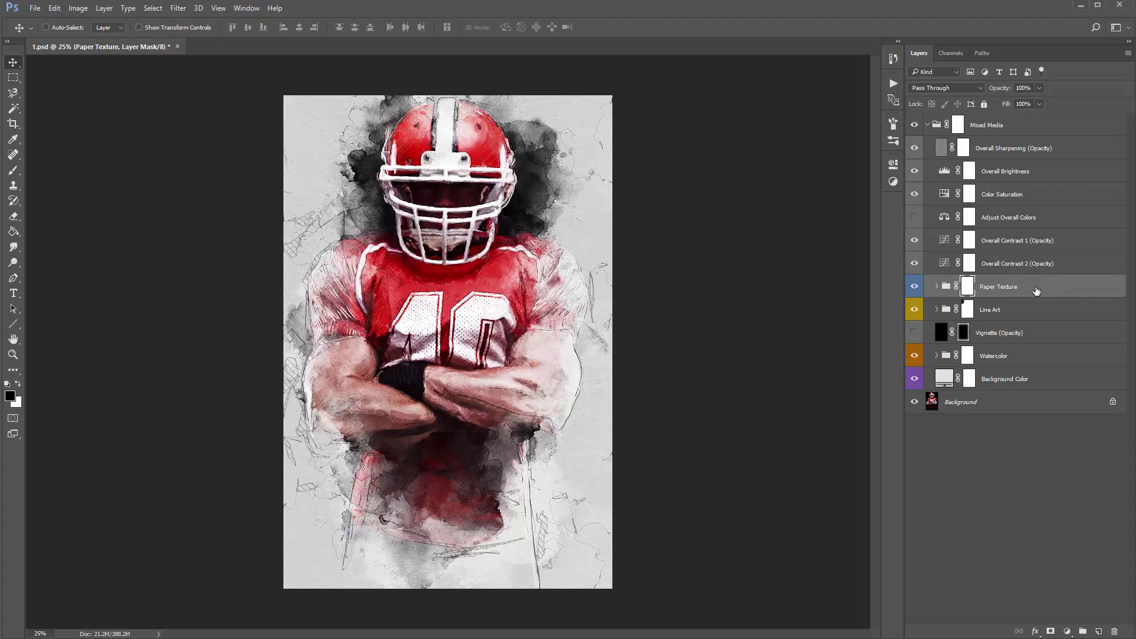
pyautogui.click(1009, 379)
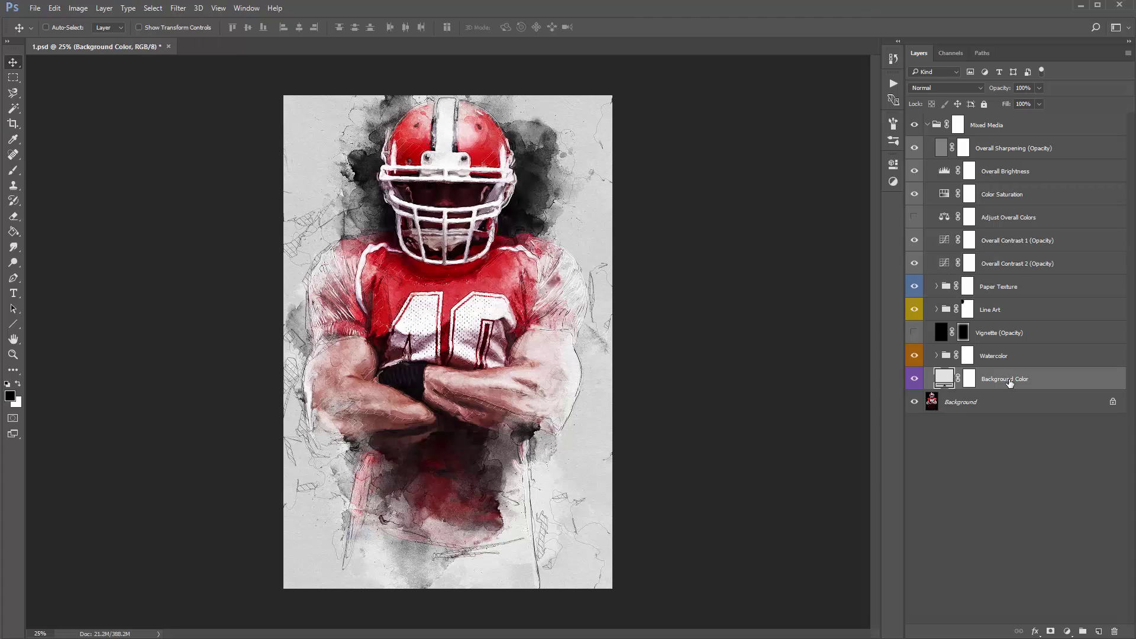
pyautogui.doubleClick(944, 379)
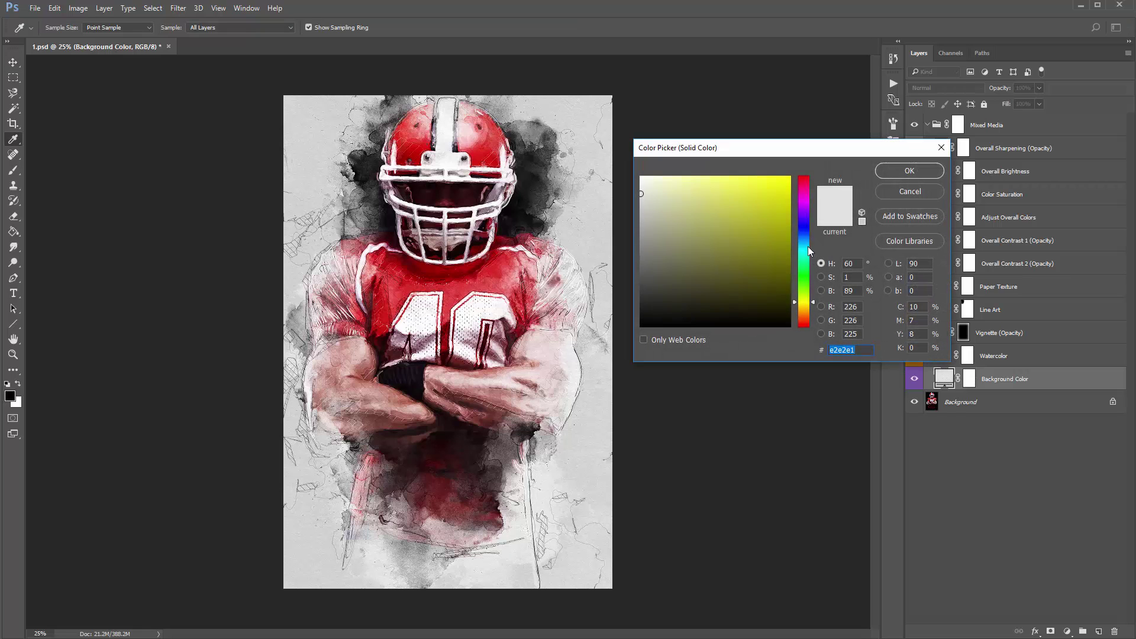
pyautogui.moveTo(808, 246); pyautogui.dragTo(798, 324)
pyautogui.moveTo(672, 259); pyautogui.dragTo(676, 243)
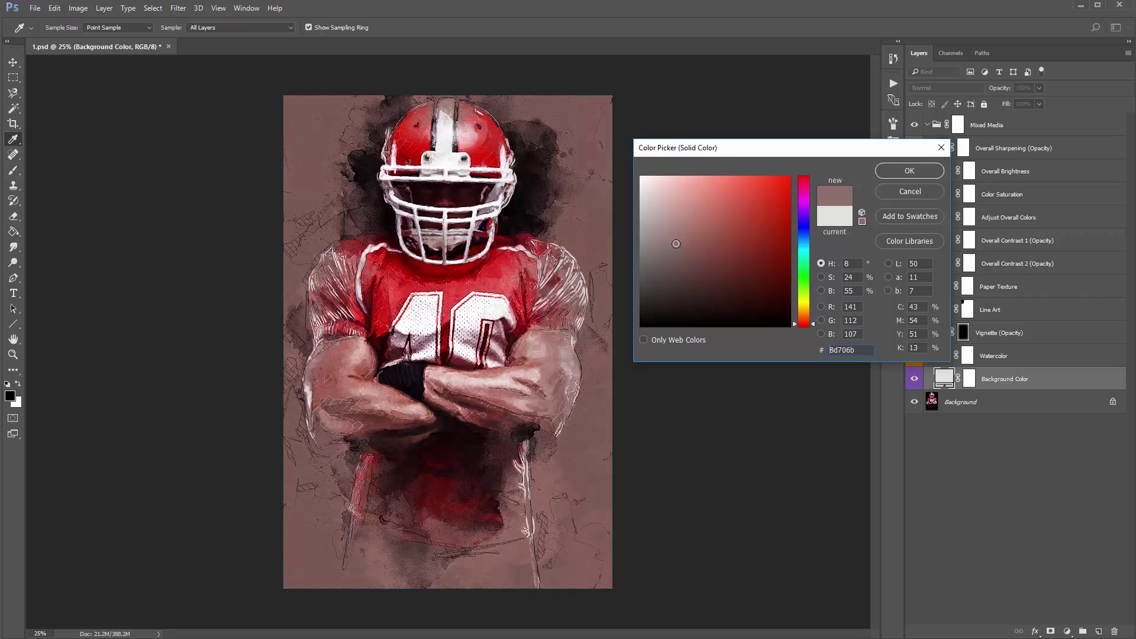
pyautogui.click(926, 172)
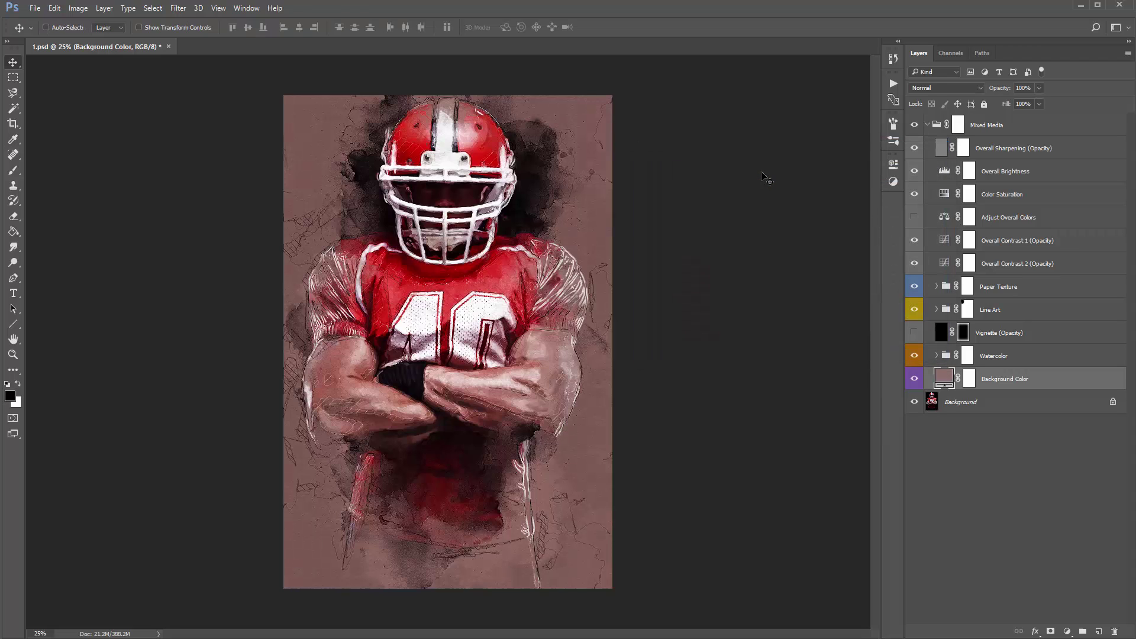
pyautogui.press('v')
# Toggle the Line Art group's visibility to compare the artwork with and without it, leaving the group hidden
pyautogui.click(1035, 310)
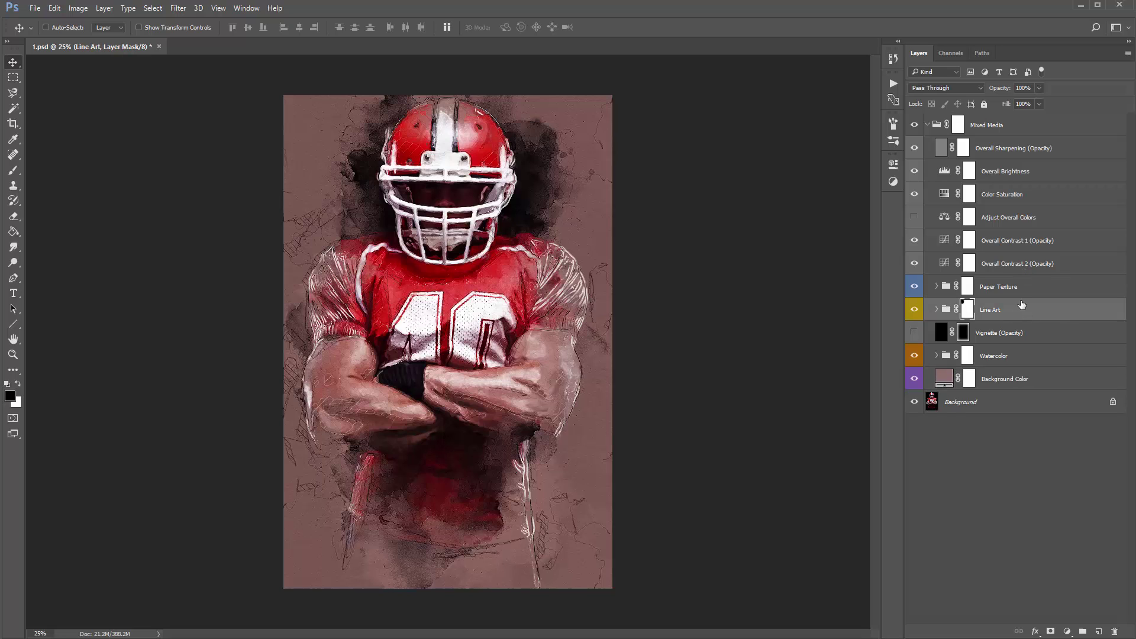
pyautogui.click(915, 311)
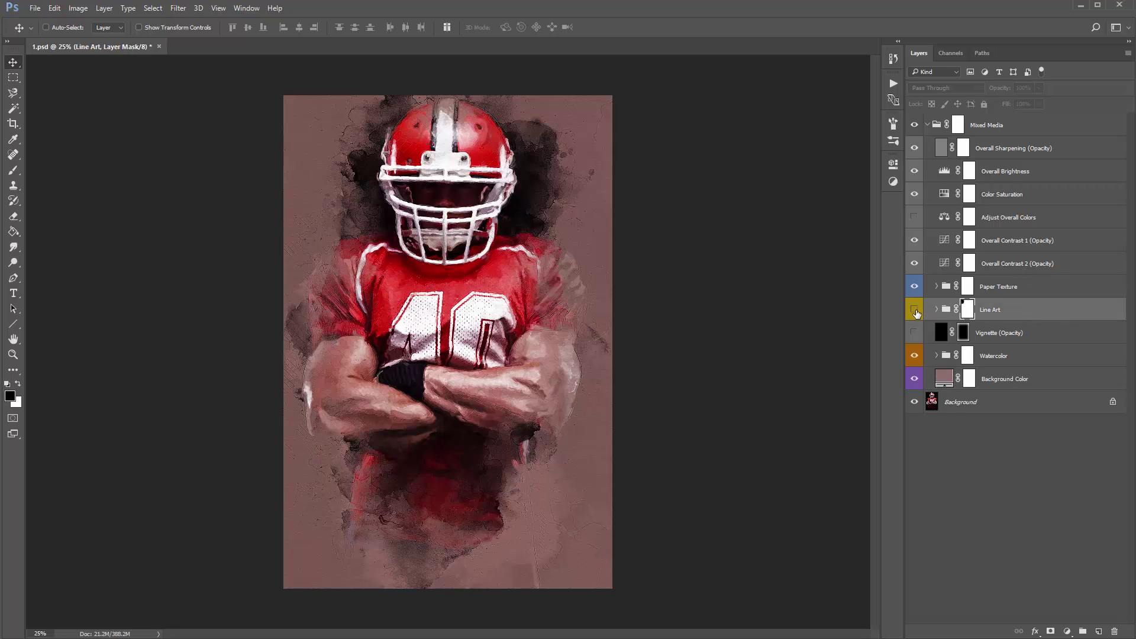
pyautogui.click(916, 312)
pyautogui.click(916, 311)
# Delete the Overall Sharpening layer from the Mixed Media group
pyautogui.click(995, 152)
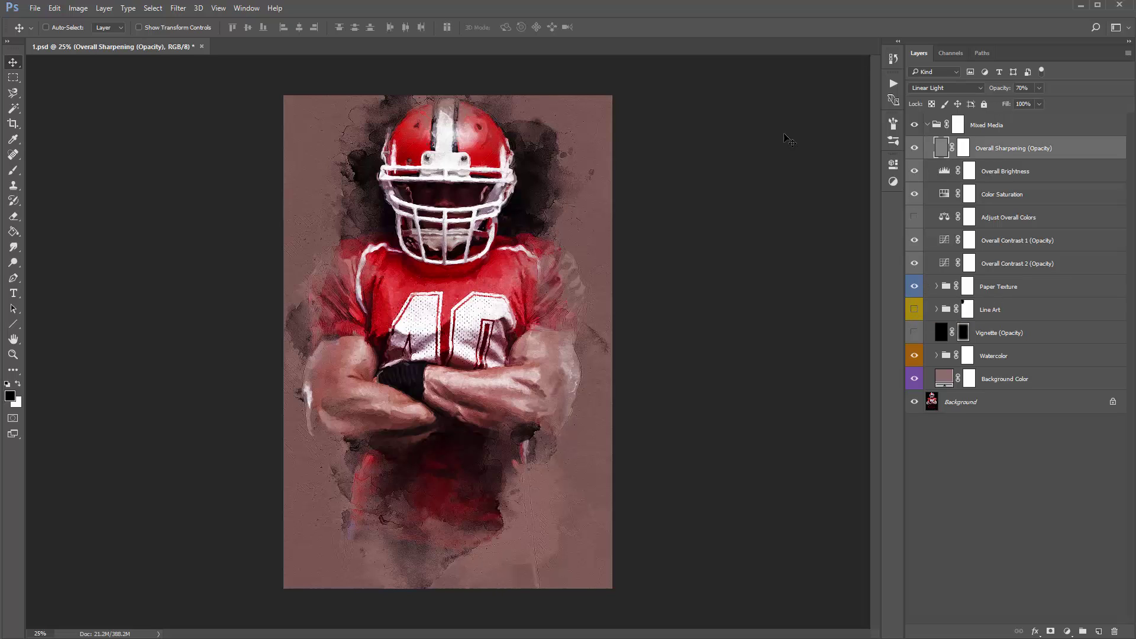
pyautogui.press('Delete')
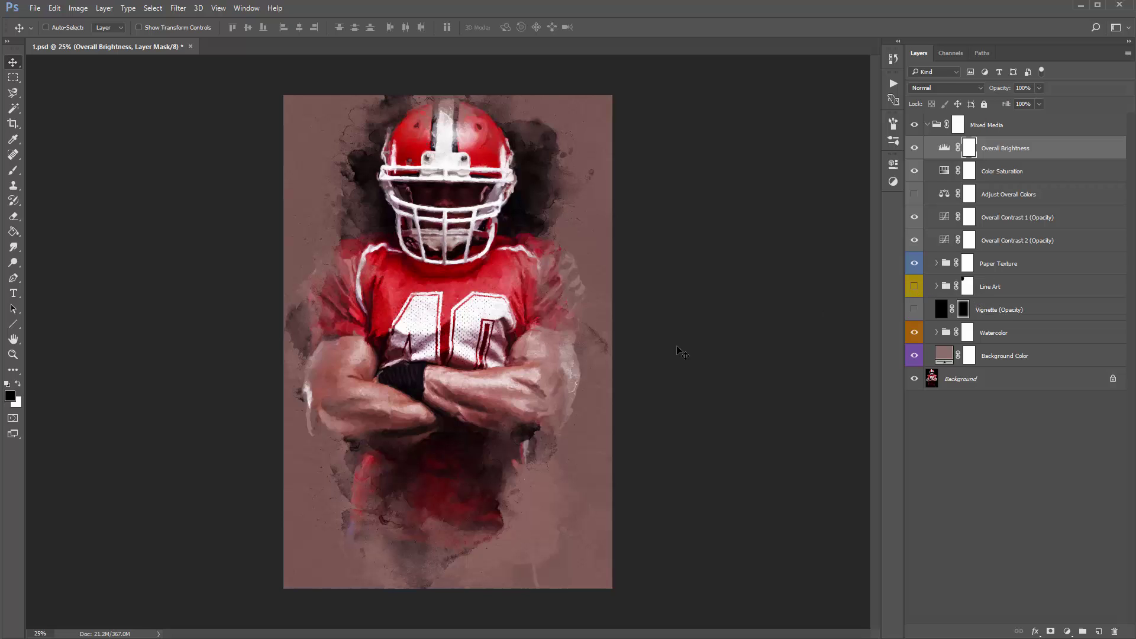
# Show the Line Art group again after comparing the artwork with and without it
pyautogui.click(1006, 287)
pyautogui.click(915, 287)
pyautogui.click(915, 287)
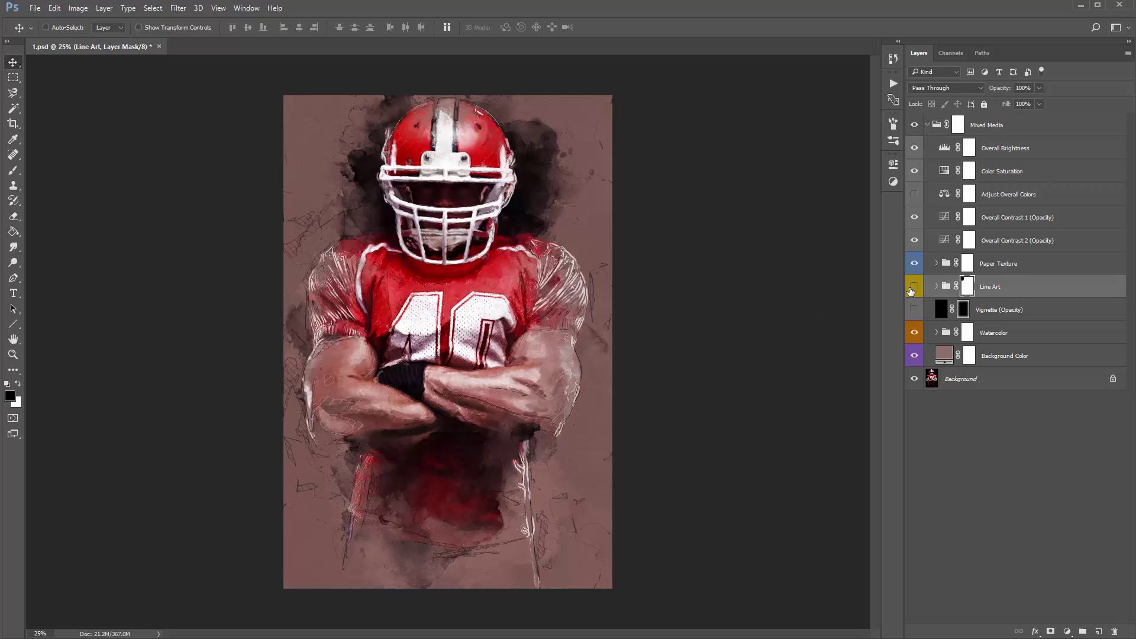
pyautogui.click(914, 287)
# Expand the Line Art group and look through its Diagonal Lines and Edge Outlines subgroups
pyautogui.click(938, 287)
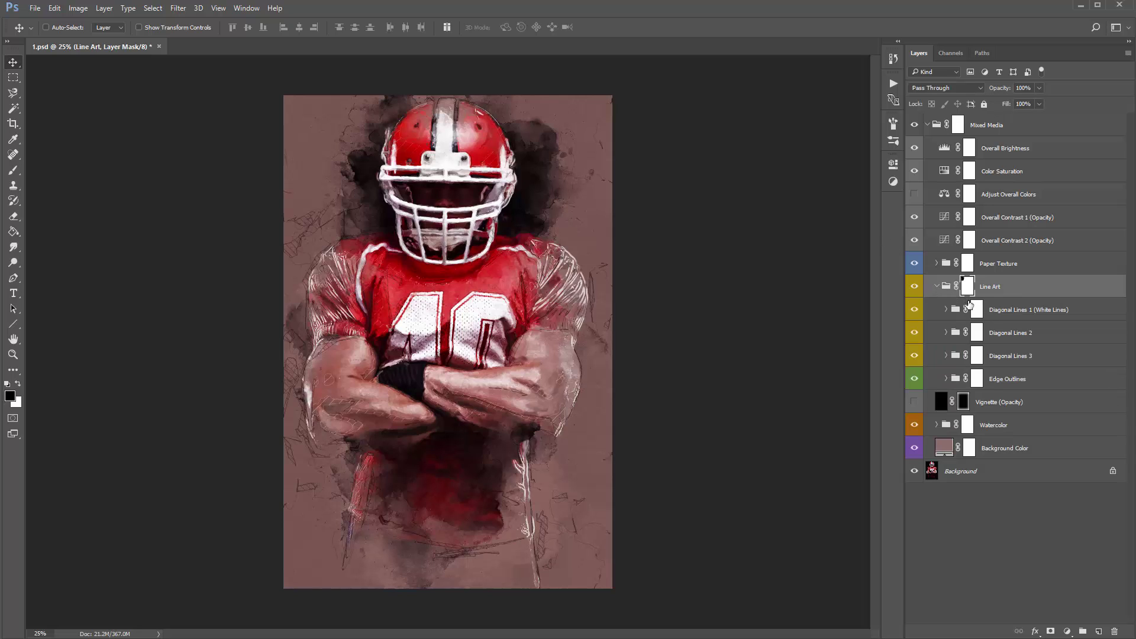
pyautogui.click(1027, 380)
pyautogui.click(1022, 312)
pyautogui.click(1012, 295)
pyautogui.click(947, 288)
# Display the Line Art group's layer mask on its own on the canvas to examine the brushed-out area
pyautogui.click(969, 289)
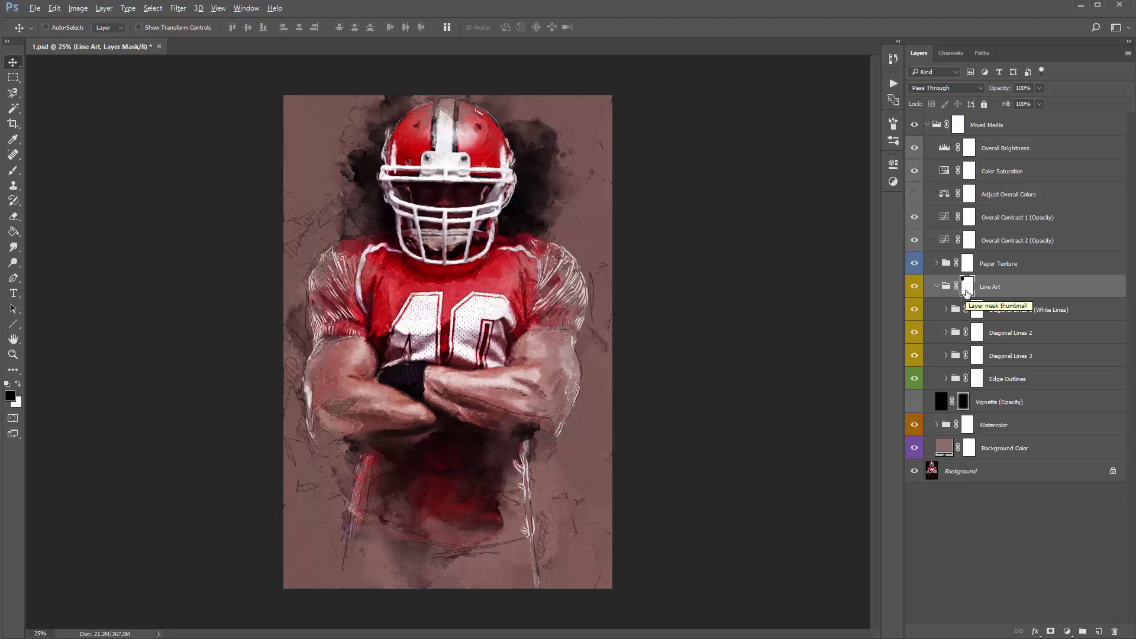
pyautogui.keyDown('alt'); pyautogui.click(968, 290); pyautogui.keyUp('alt')
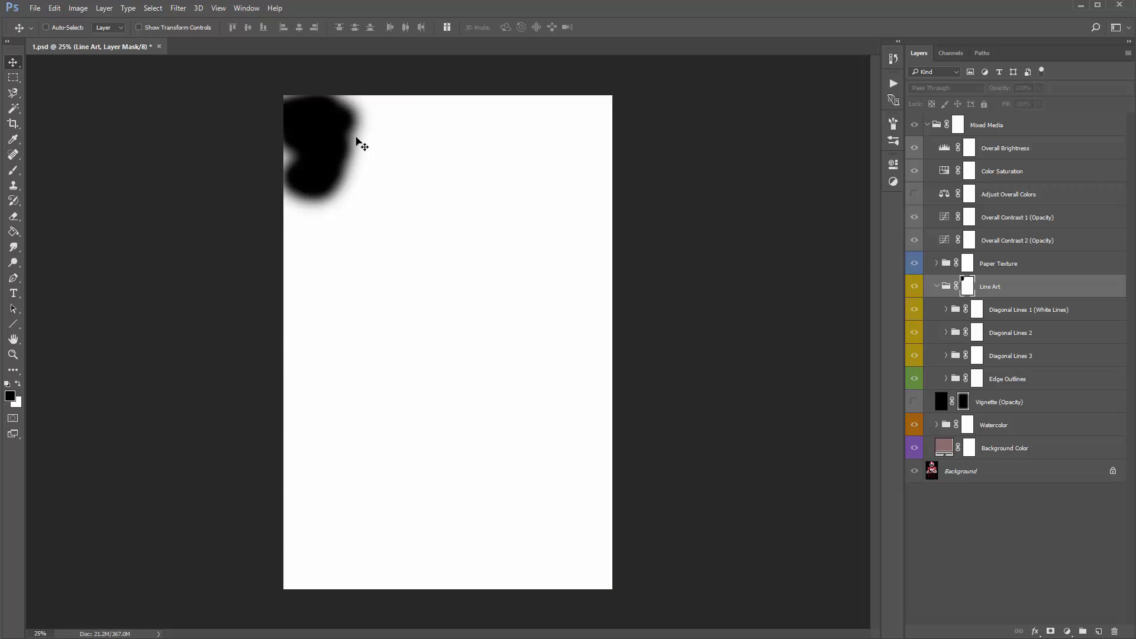
pyautogui.click(948, 289)
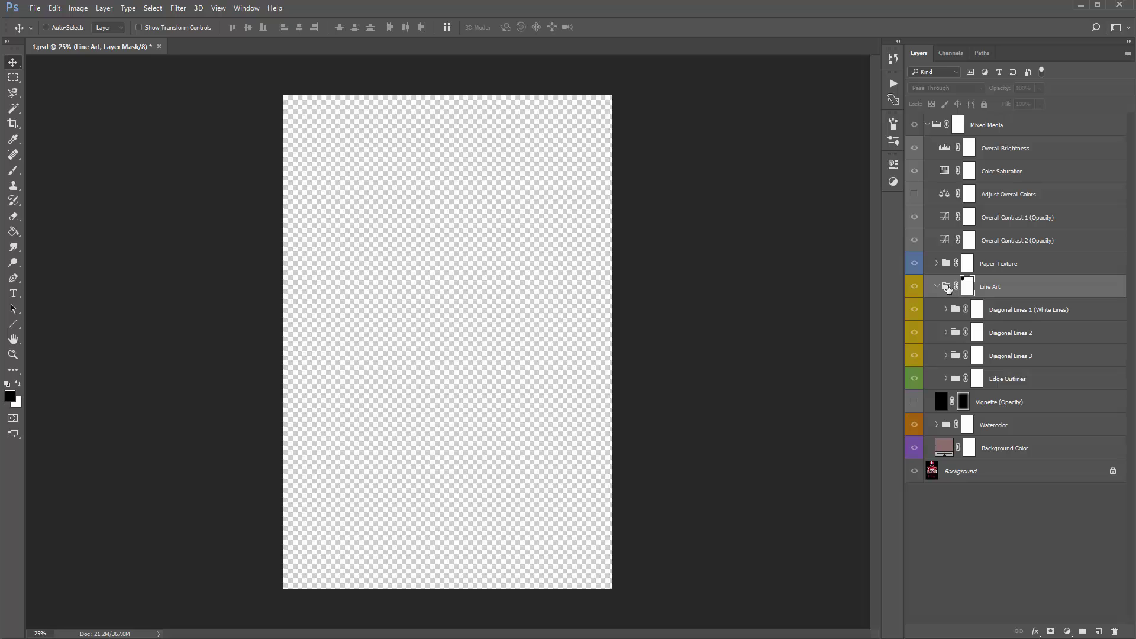
pyautogui.keyDown('alt'); pyautogui.click(968, 290); pyautogui.keyUp('alt')
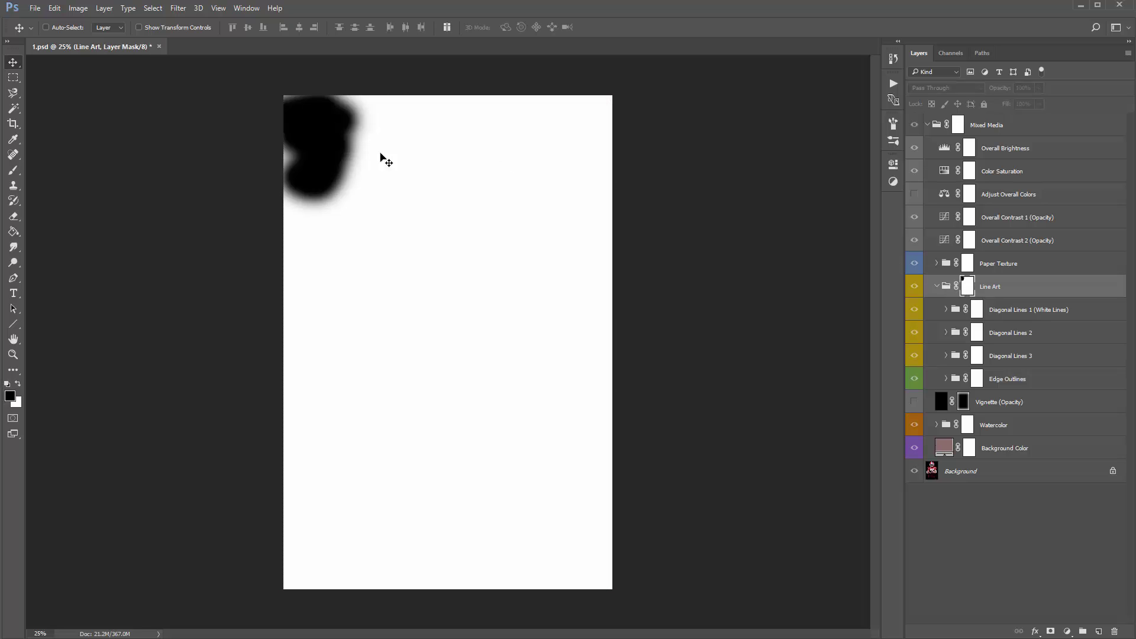
# Leave the mask-only view and make the Line Art group's layer mask active for editing over the artwork
pyautogui.click(947, 286)
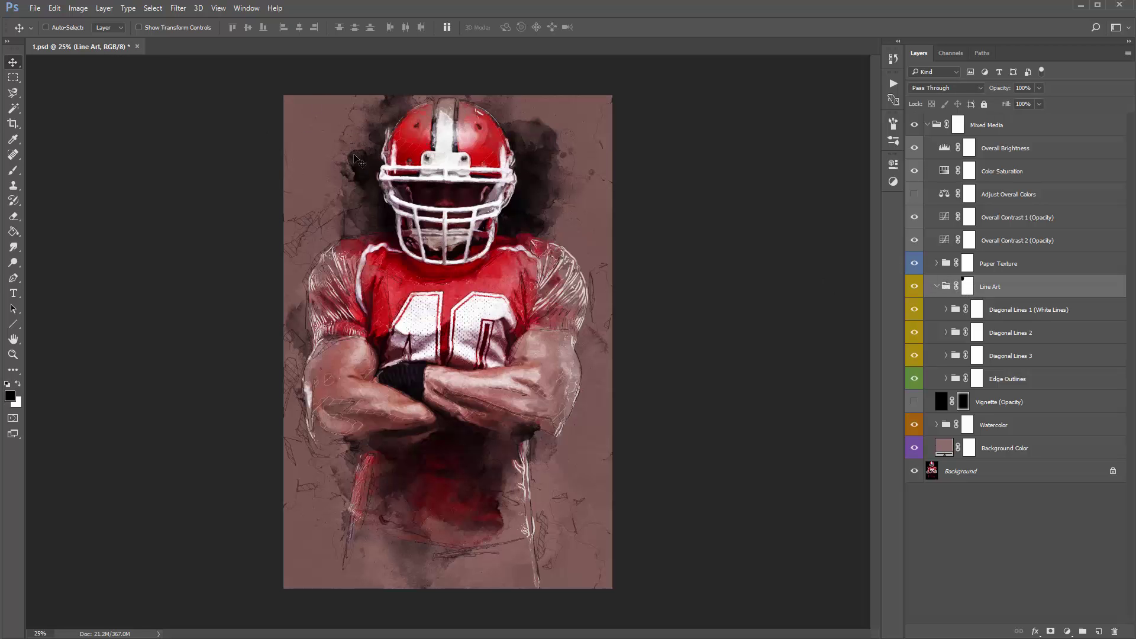
pyautogui.click(969, 289)
pyautogui.click(949, 288)
pyautogui.click(968, 294)
# Set up the Brush tool with the soft round 300 px tip at 0% hardness
pyautogui.press('b')
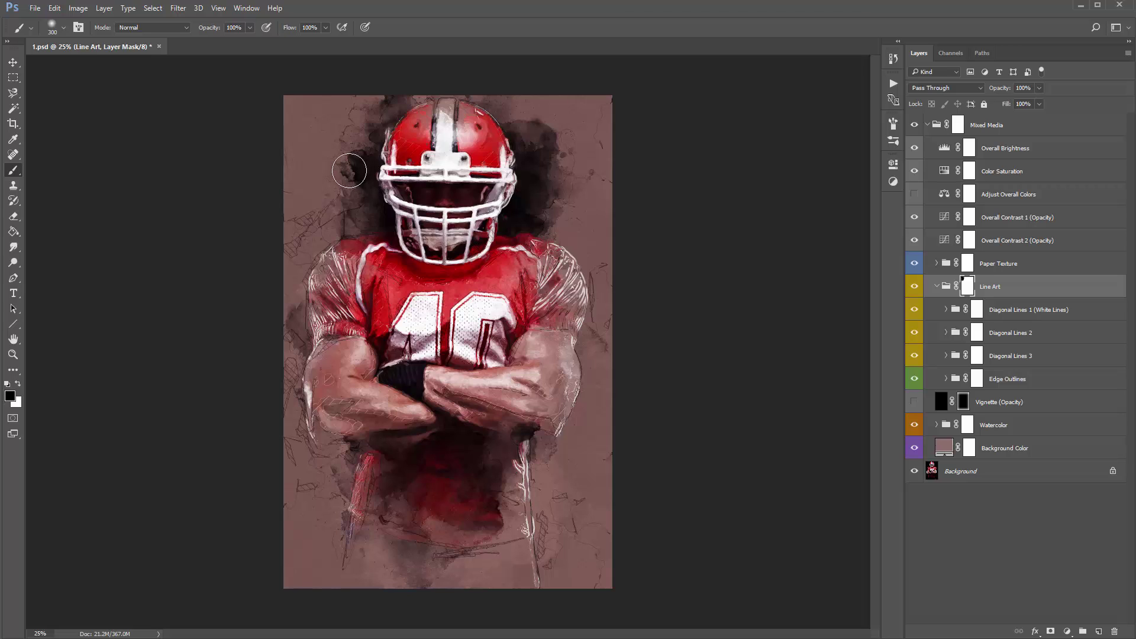
pyautogui.rightClick(350, 171)
pyautogui.click(317, 178)
pyautogui.rightClick(310, 125)
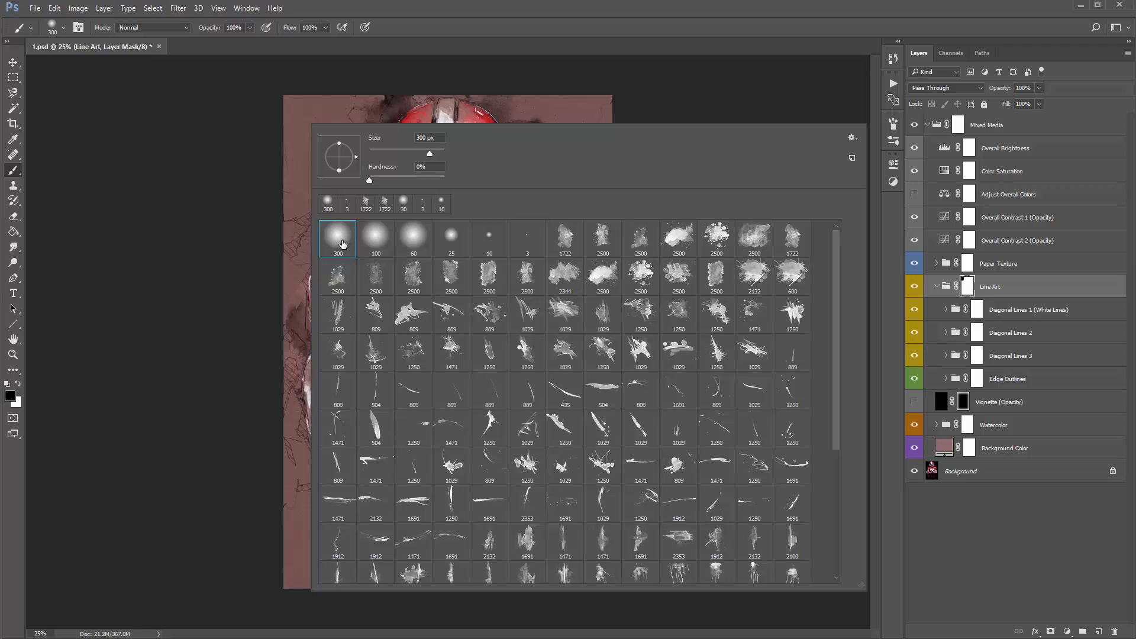
pyautogui.doubleClick(339, 239)
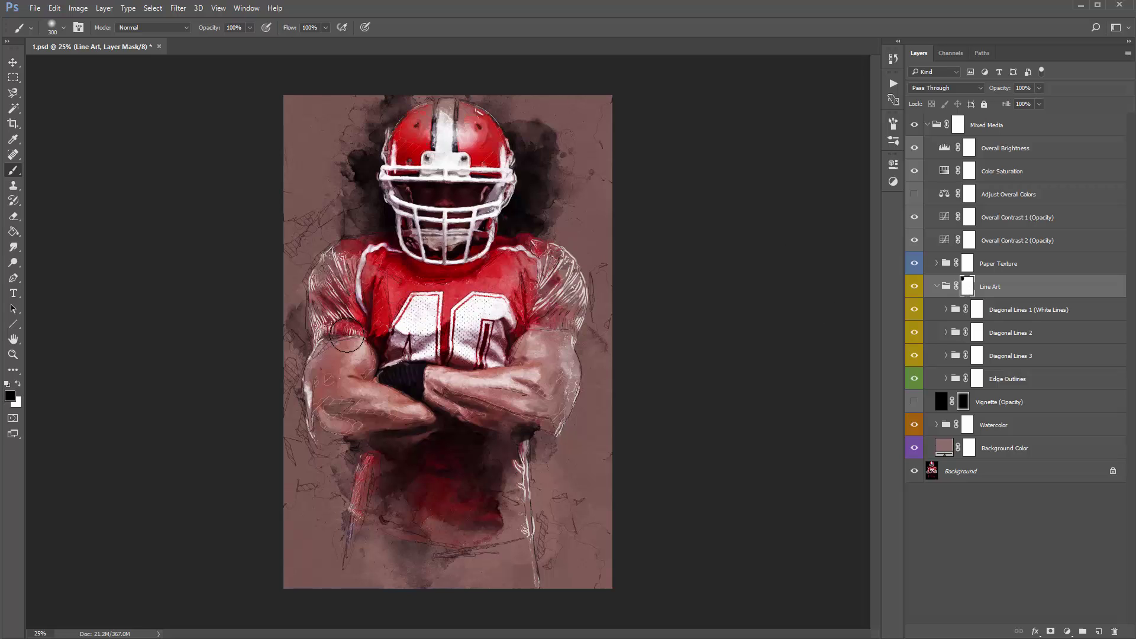
# Paint white over the blacked-out upper-left corner of the Line Art mask to restore the hidden lines
pyautogui.press('x')
pyautogui.press('x')
pyautogui.press('x')
pyautogui.press('x')
pyautogui.press('x')
pyautogui.press('x')
pyautogui.press('x')
pyautogui.press('x')
pyautogui.press('x')
pyautogui.moveTo(328, 94)
pyautogui.mouseDown()
pyautogui.moveTo(315, 115)
pyautogui.moveTo(321, 162)
pyautogui.moveTo(344, 144)
pyautogui.moveTo(265, 190)
pyautogui.mouseUp()
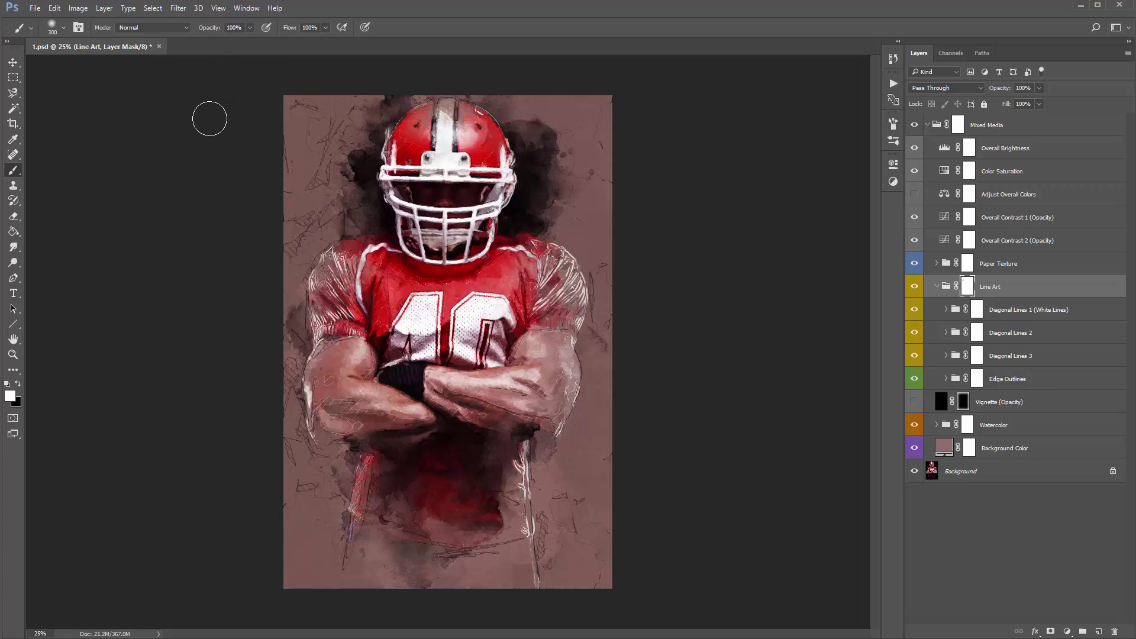
# Paint black on the Line Art mask over the player's helmet, shoulders and arms, and refill the whole mask with white
pyautogui.press('x')
pyautogui.moveTo(279, 153)
pyautogui.mouseDown()
pyautogui.moveTo(299, 173)
pyautogui.moveTo(288, 218)
pyautogui.moveTo(357, 248)
pyautogui.moveTo(284, 320)
pyautogui.moveTo(452, 392)
pyautogui.moveTo(315, 442)
pyautogui.moveTo(394, 478)
pyautogui.moveTo(424, 451)
pyautogui.mouseUp()
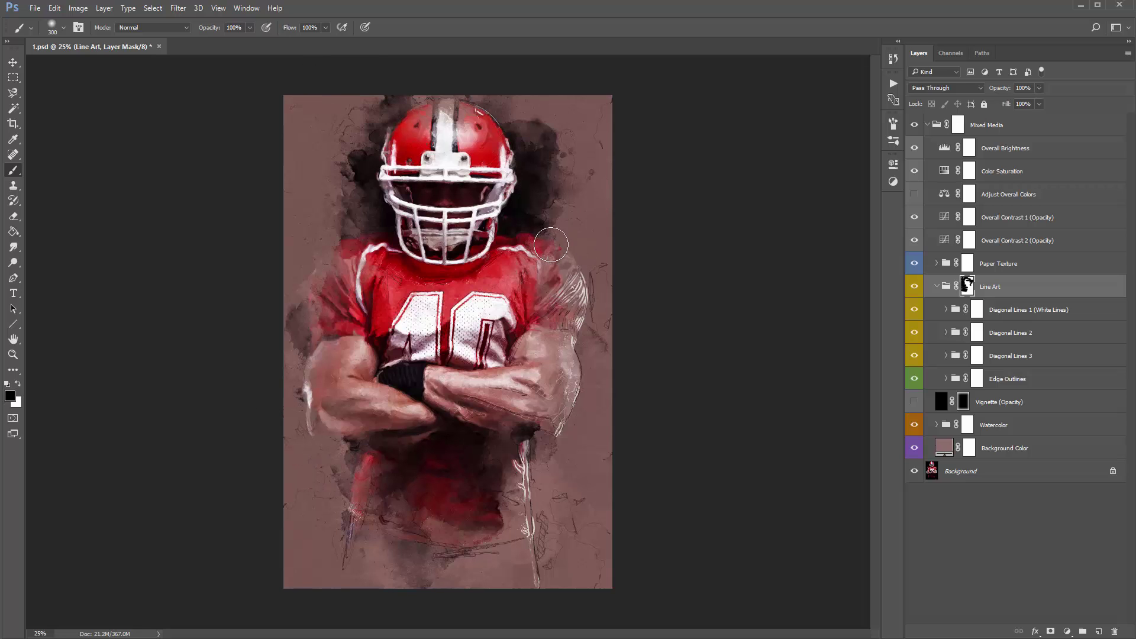
pyautogui.moveTo(553, 246); pyautogui.dragTo(547, 235)
pyautogui.hotkey('ctrl', 'BackSpace')
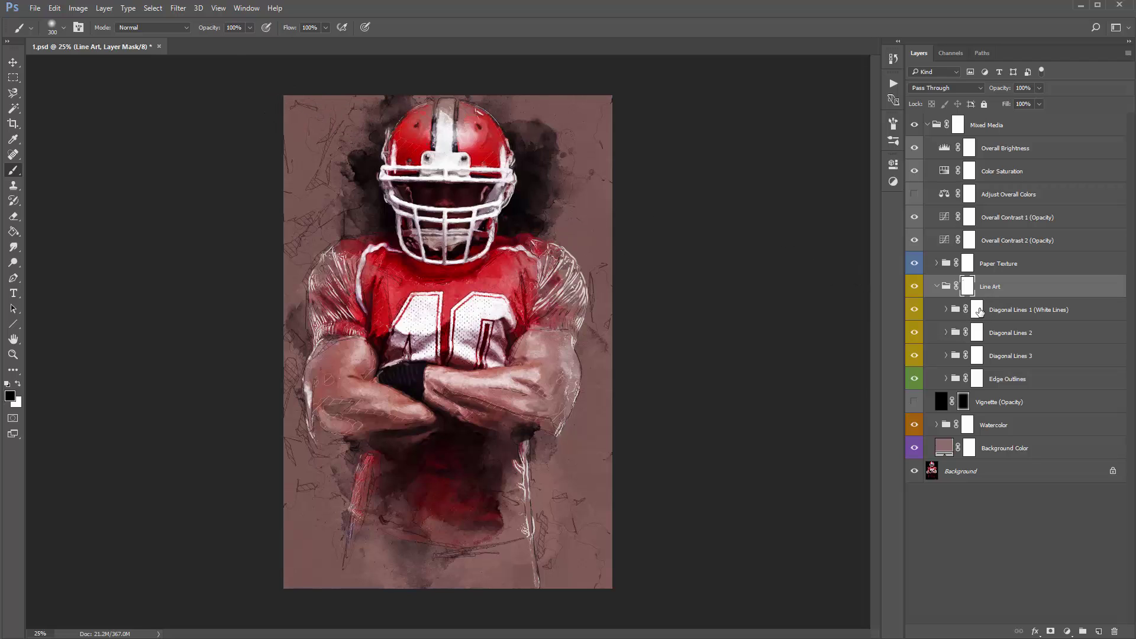
# Hide the Diagonal Lines 2, Diagonal Lines 3 and Edge Outlines groups and select Diagonal Lines 1 (White Lines)
pyautogui.click(1048, 317)
pyautogui.click(1017, 333)
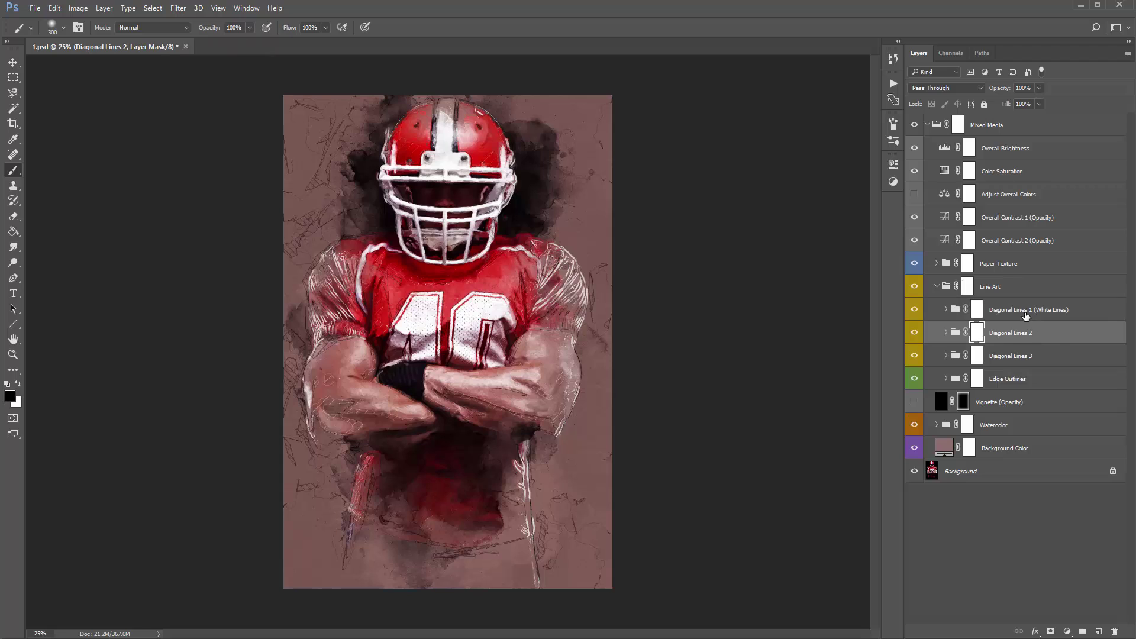
pyautogui.click(1027, 317)
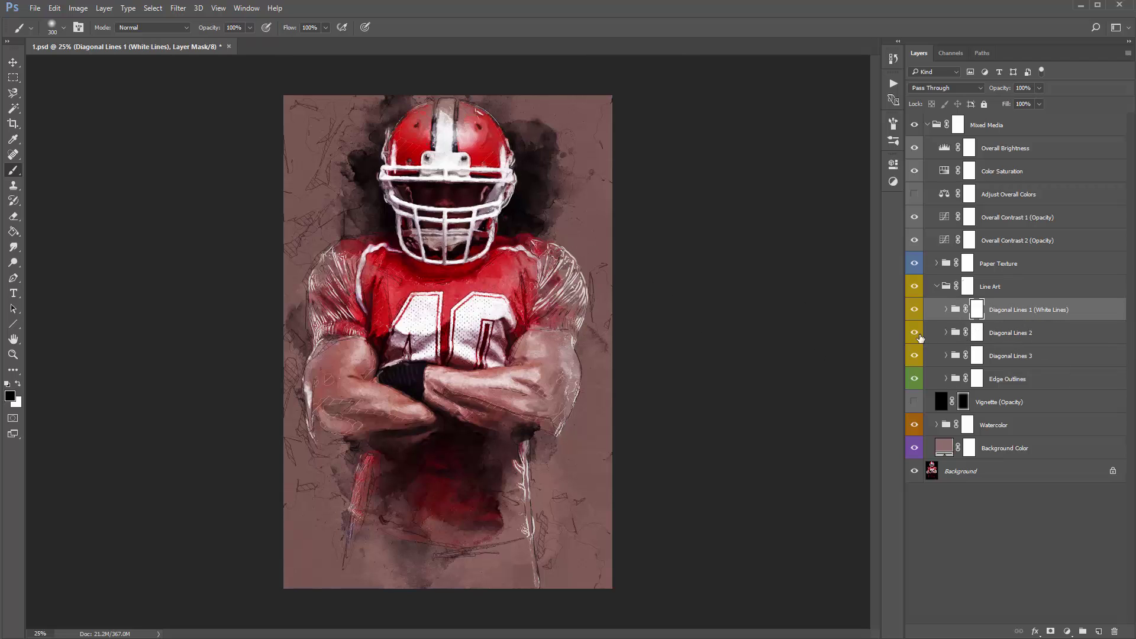
pyautogui.moveTo(914, 333); pyautogui.dragTo(914, 380)
pyautogui.click(1011, 314)
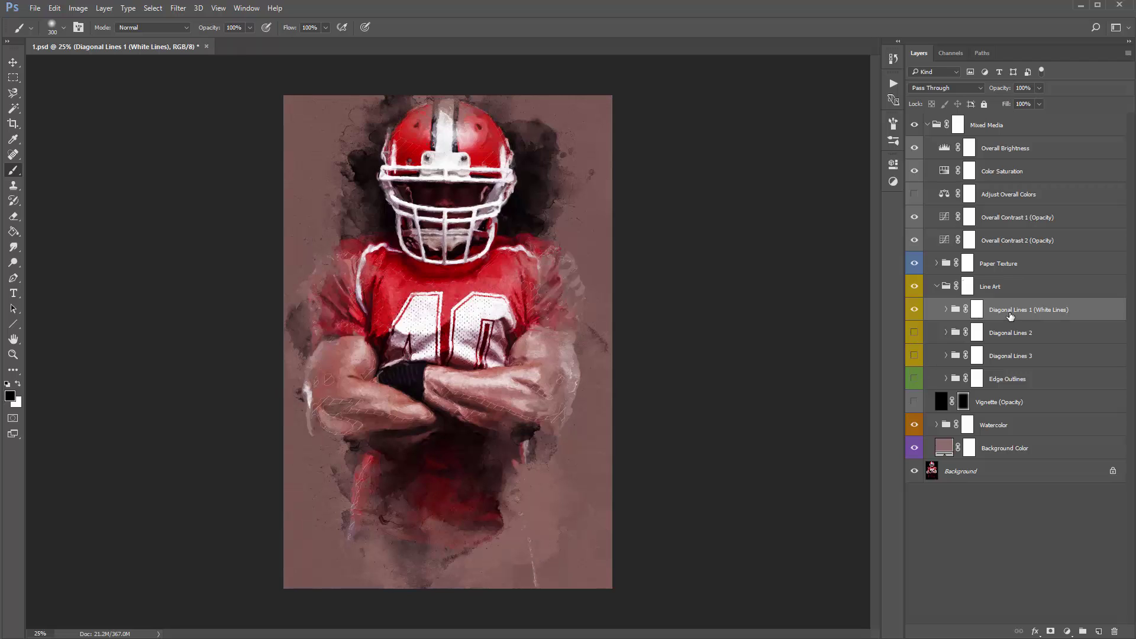
pyautogui.press('v')
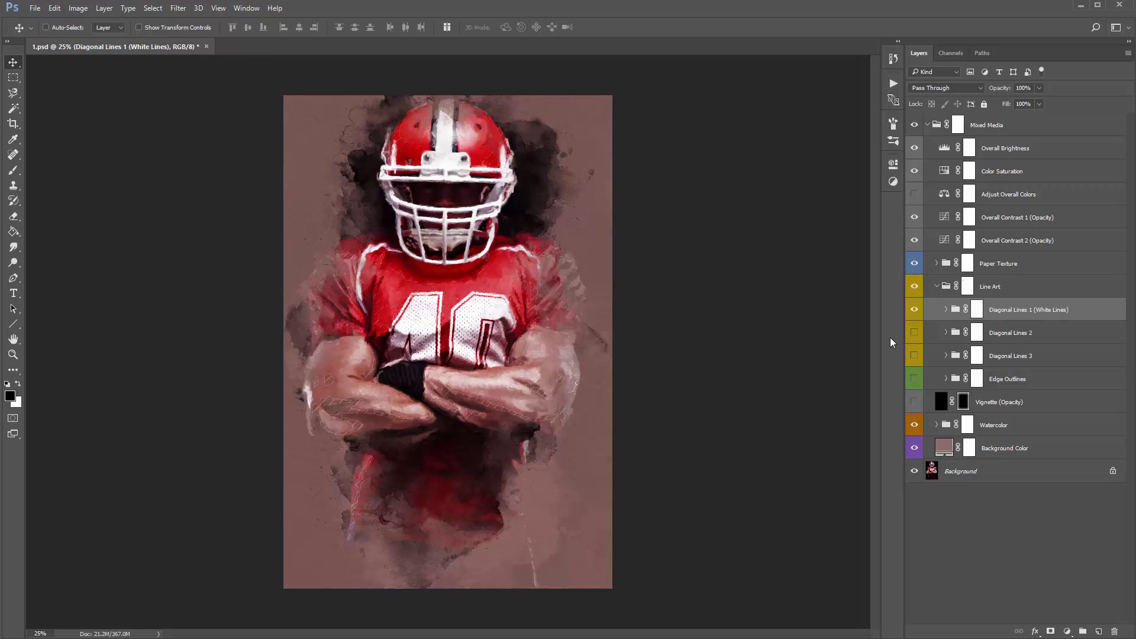
# Compare the artwork with and without the Diagonal Lines 1 (White Lines) group, and expand it to inspect its line layers
pyautogui.click(918, 311)
pyautogui.click(918, 311)
pyautogui.click(946, 309)
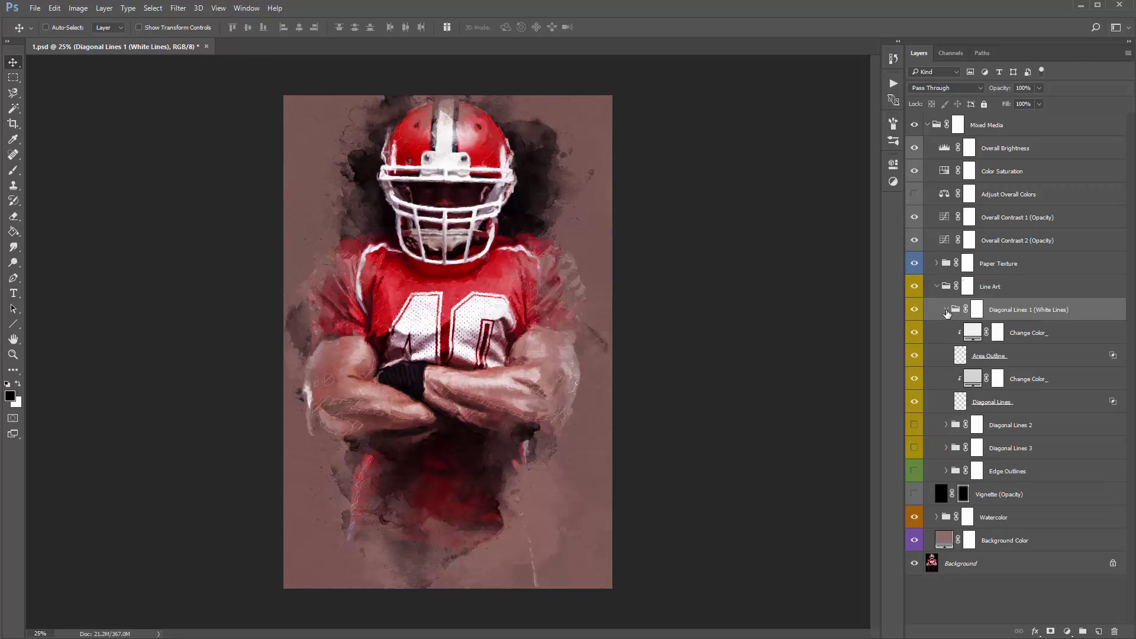
pyautogui.click(1007, 405)
pyautogui.keyDown('ctrl'); pyautogui.click(1005, 361); pyautogui.keyUp('ctrl')
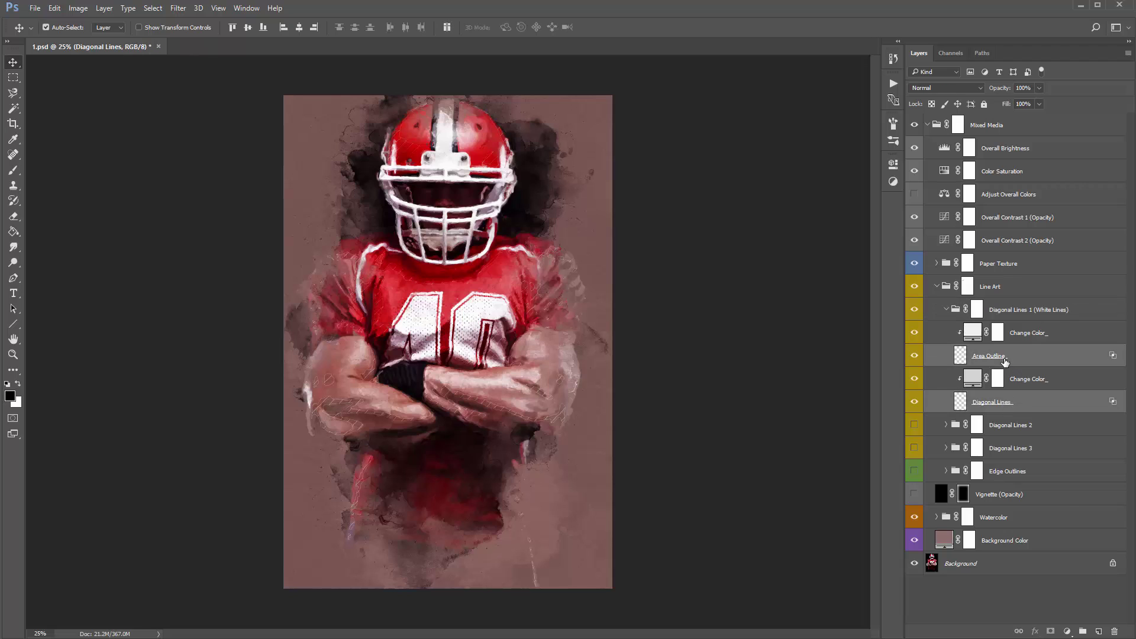
# Examine the artwork with and without the Diagonal Lines layer, including at 50% zoom, leaving the layer visible
pyautogui.click(1002, 410)
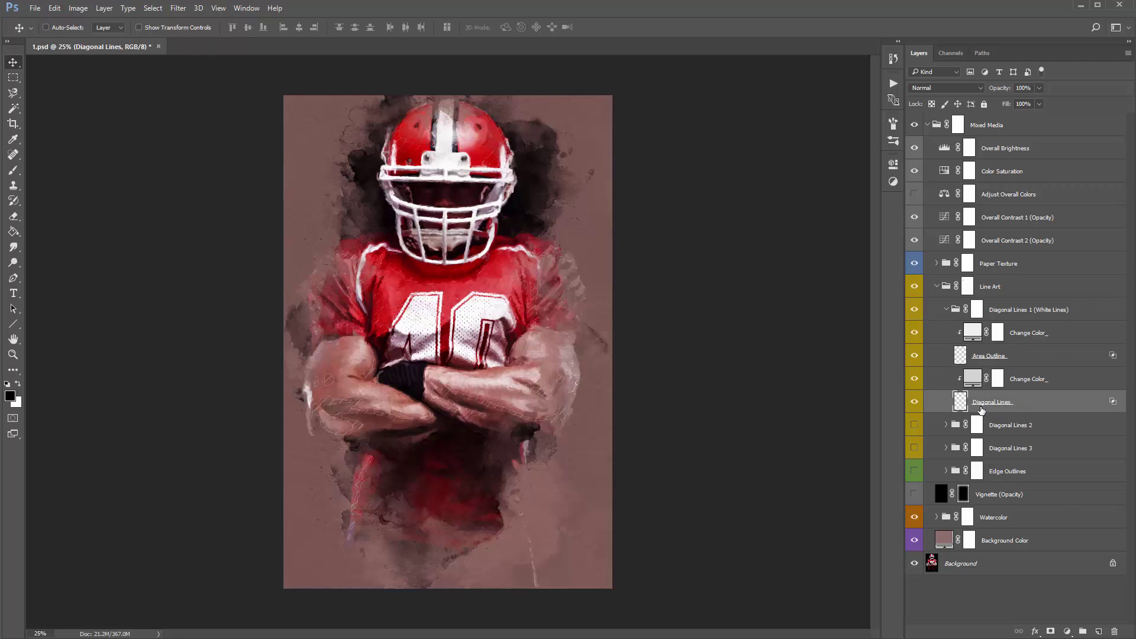
pyautogui.click(914, 401)
pyautogui.click(914, 401)
pyautogui.click(914, 401)
pyautogui.click(914, 402)
pyautogui.click(914, 402)
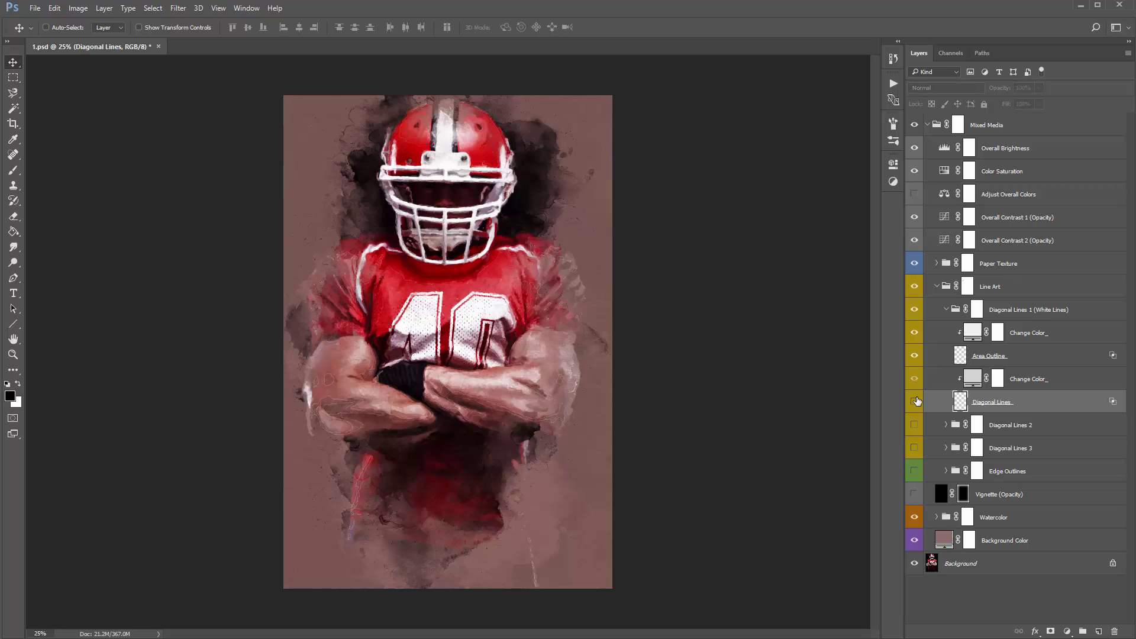
pyautogui.click(915, 402)
pyautogui.keyDown('ctrl'); pyautogui.keyDown('space'); pyautogui.click(475, 399); pyautogui.keyUp('space'); pyautogui.keyUp('ctrl')
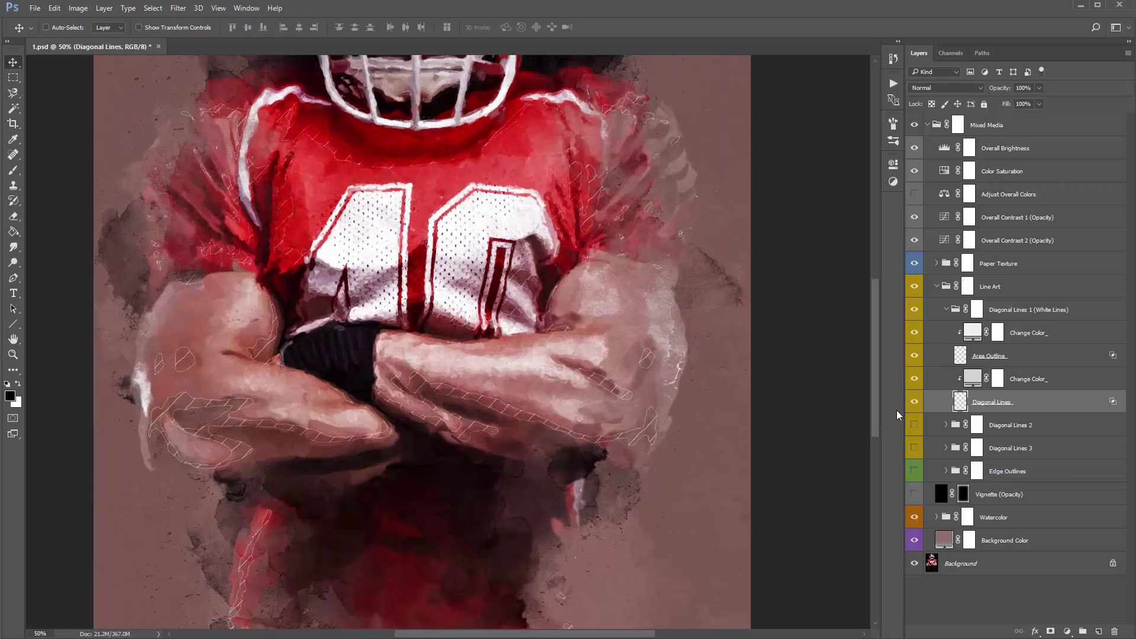
pyautogui.click(915, 401)
pyautogui.click(914, 401)
pyautogui.click(915, 402)
pyautogui.click(914, 401)
# Compare the artwork with and without the Area Outline layer, leave it visible and return to the full-image view
pyautogui.click(985, 364)
pyautogui.click(914, 356)
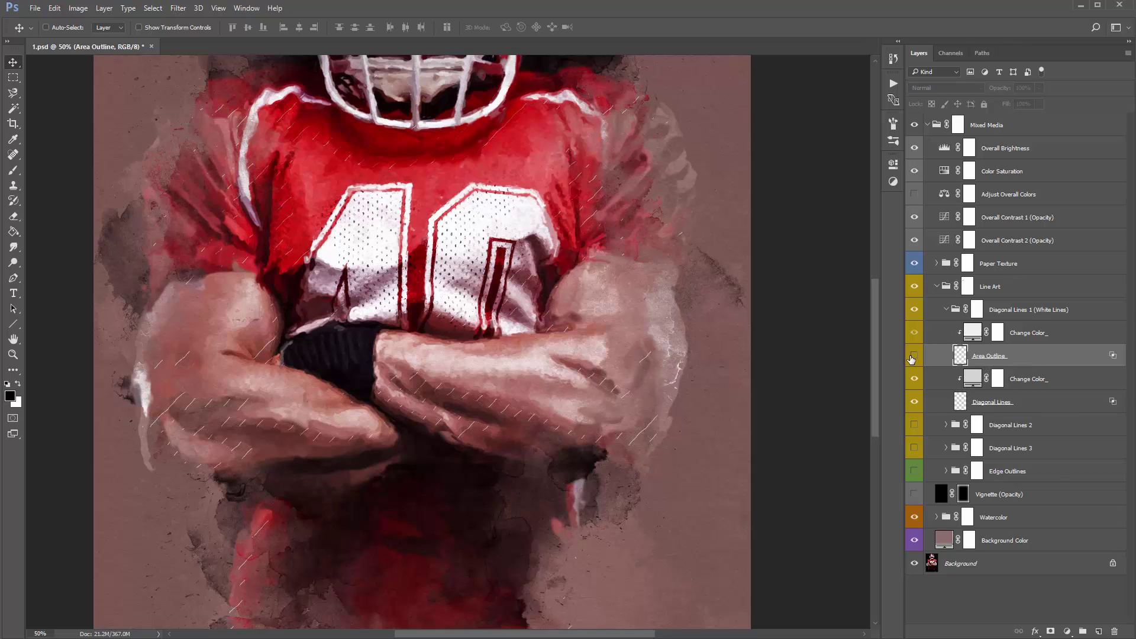
pyautogui.click(915, 356)
pyautogui.click(914, 356)
pyautogui.click(914, 356)
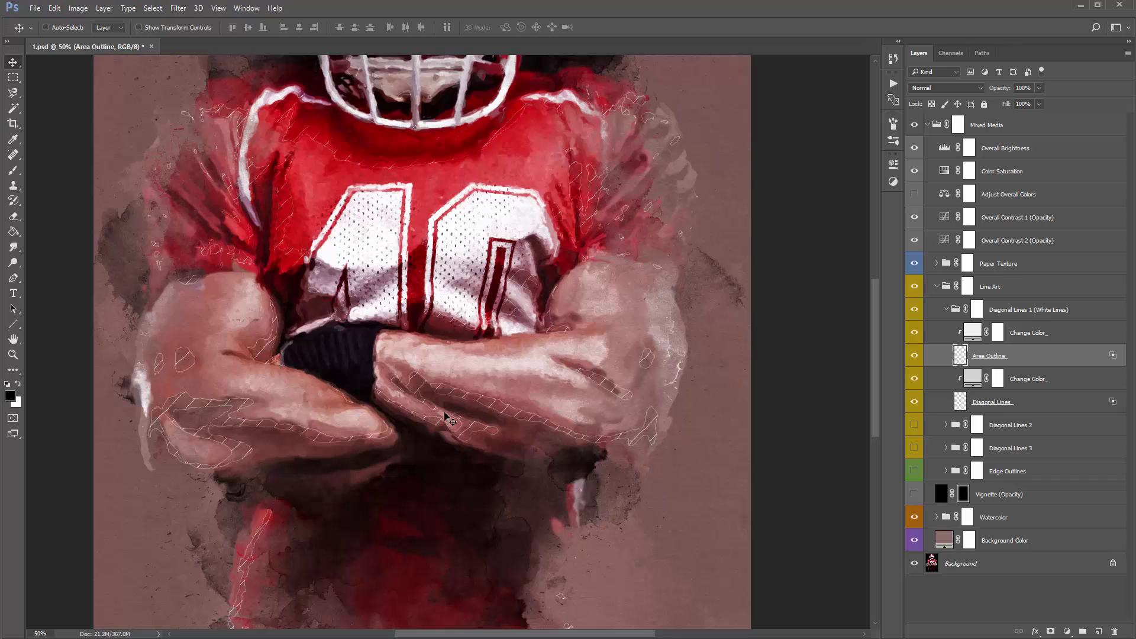
pyautogui.click(915, 357)
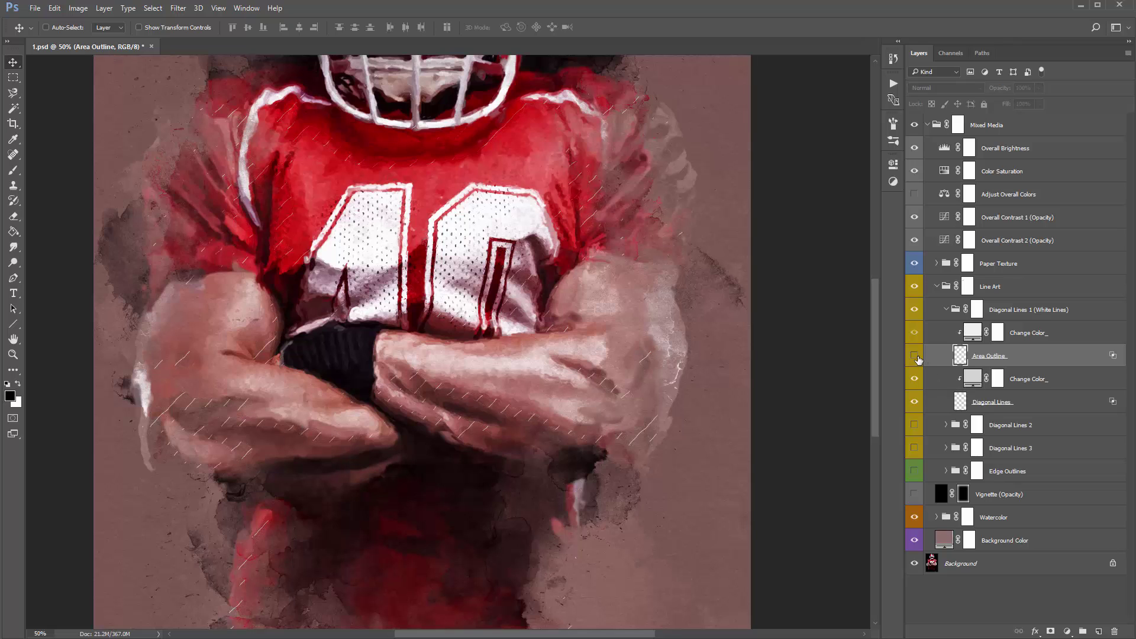
pyautogui.click(916, 357)
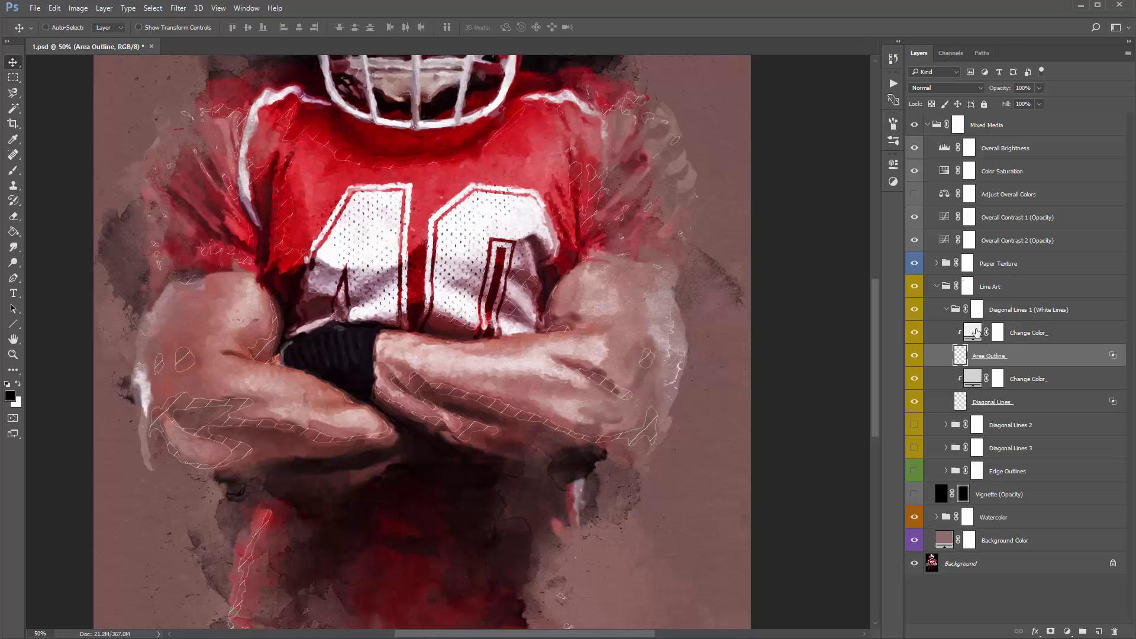
pyautogui.hotkey('ctrl', '-')
pyautogui.hotkey('ctrl', '-')
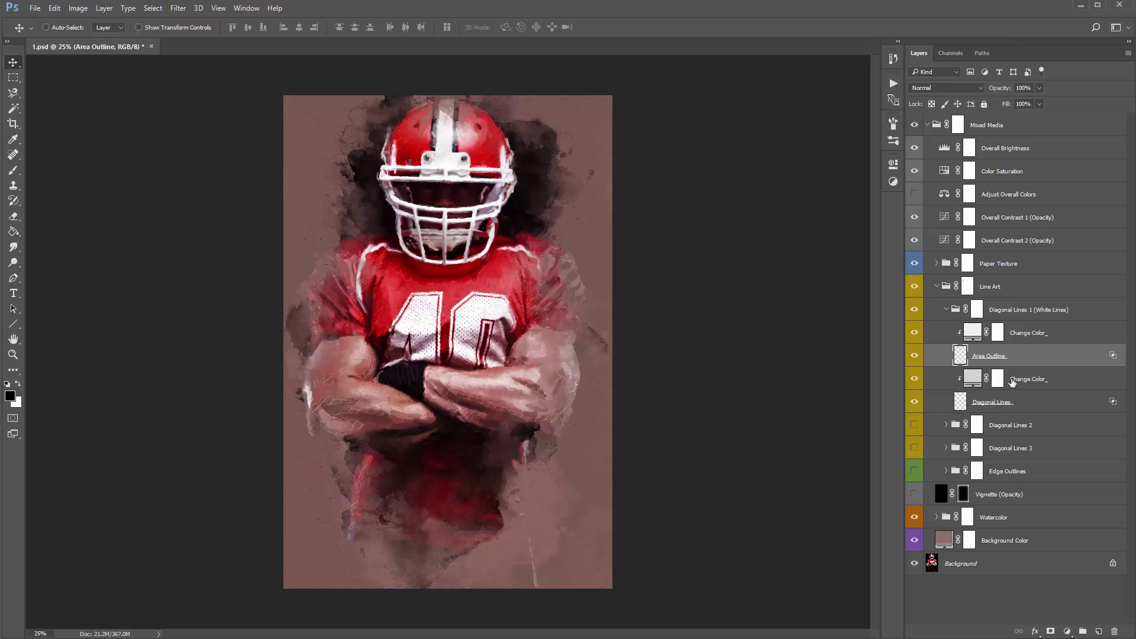
# Try a yellow-green colour (c6ff00) on the Change Color_ fill clipped to the Diagonal Lines layer, and cancel it
pyautogui.click(974, 381)
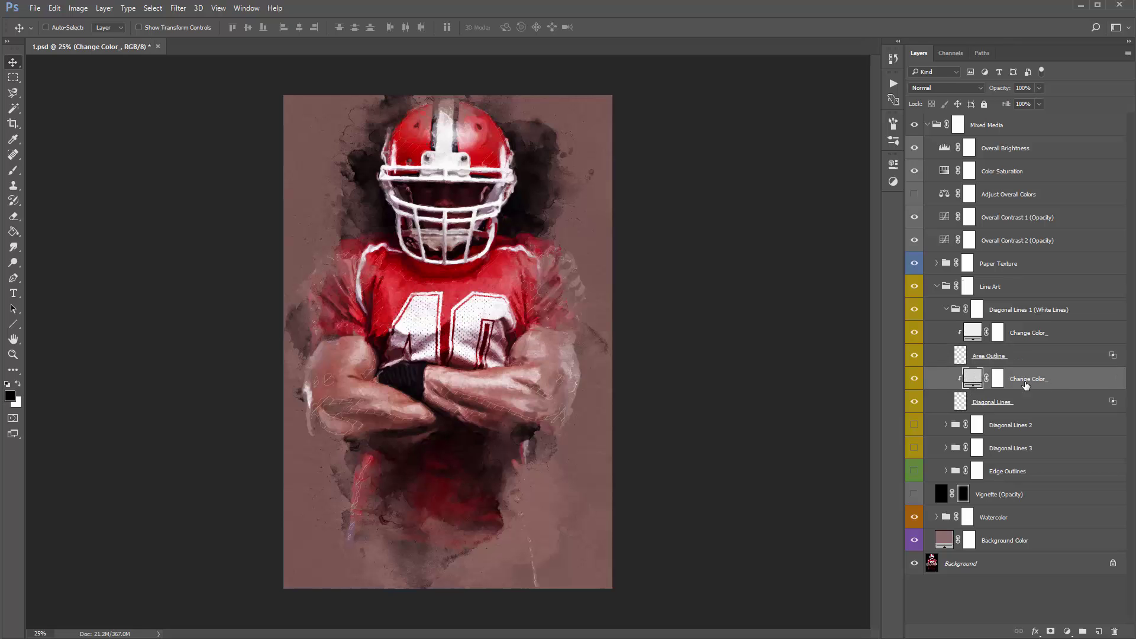
pyautogui.doubleClick(976, 382)
pyautogui.click(804, 293)
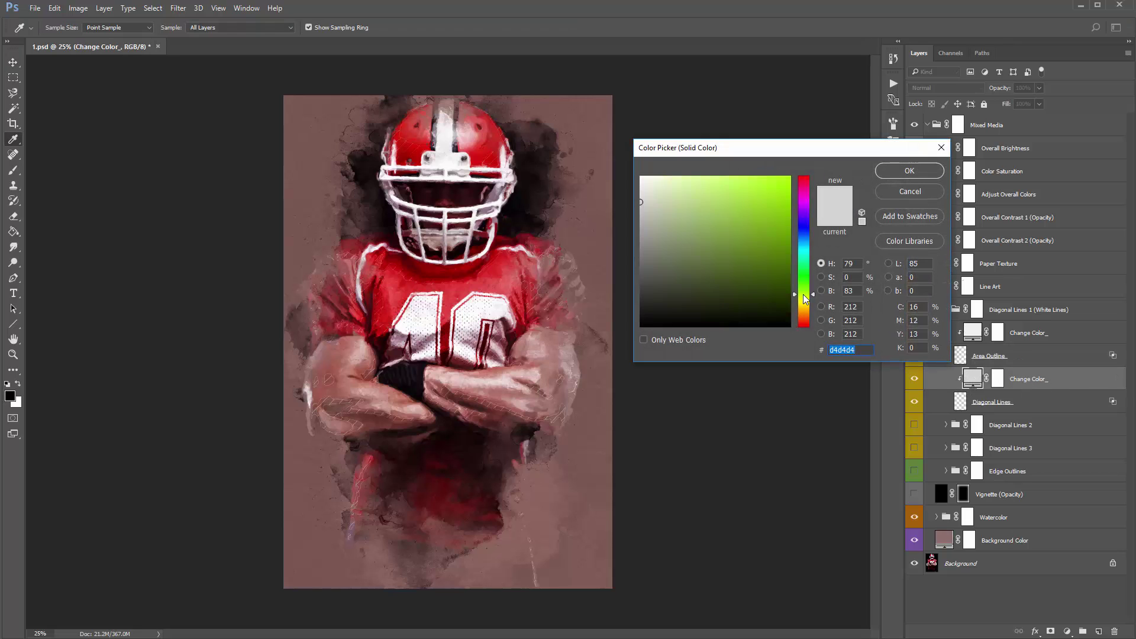
pyautogui.moveTo(773, 207); pyautogui.dragTo(833, 127)
pyautogui.moveTo(803, 232); pyautogui.dragTo(804, 177)
pyautogui.moveTo(803, 280); pyautogui.dragTo(804, 296)
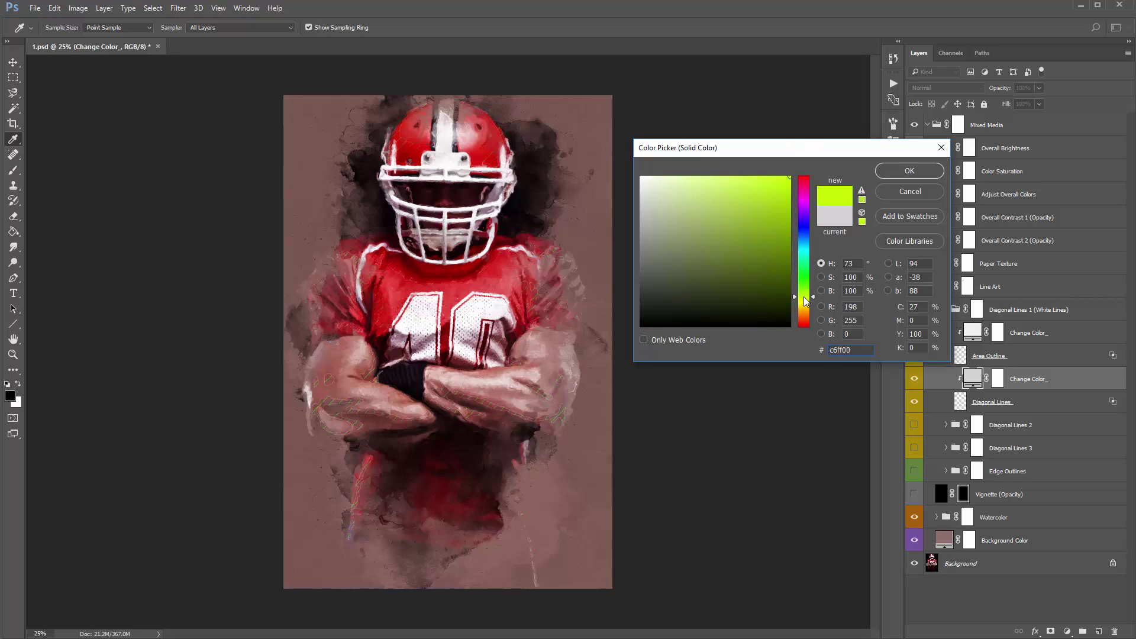
pyautogui.click(914, 194)
# Try a bright green colour (84ff00) on the Change Color_ fill clipped to the Area Outline layer, and cancel it
pyautogui.doubleClick(974, 332)
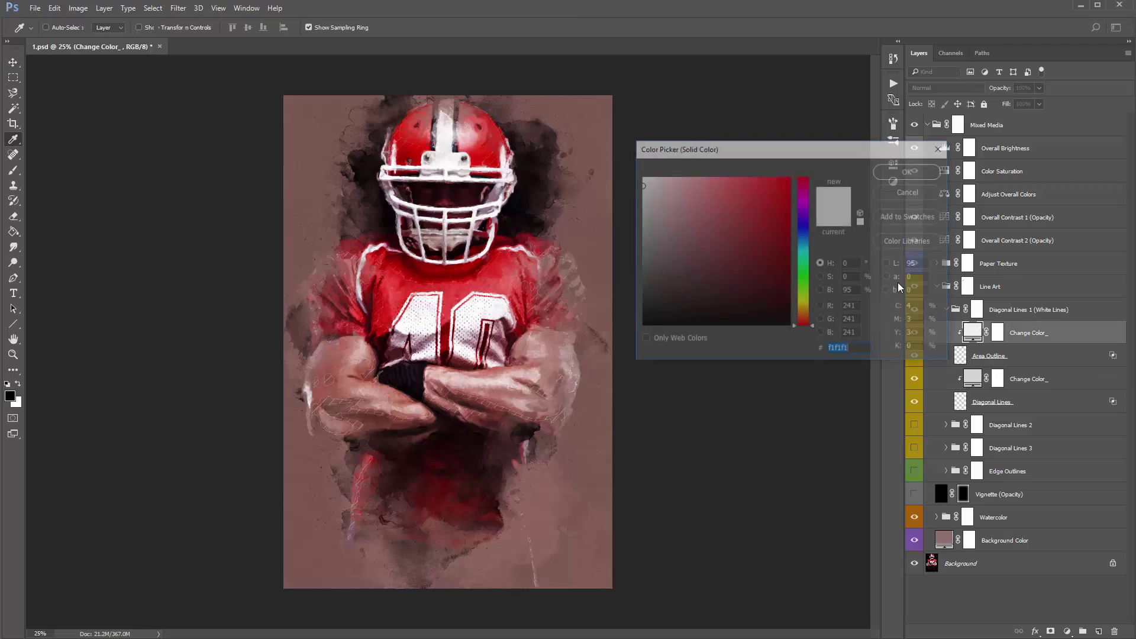
pyautogui.moveTo(757, 283); pyautogui.dragTo(847, 150)
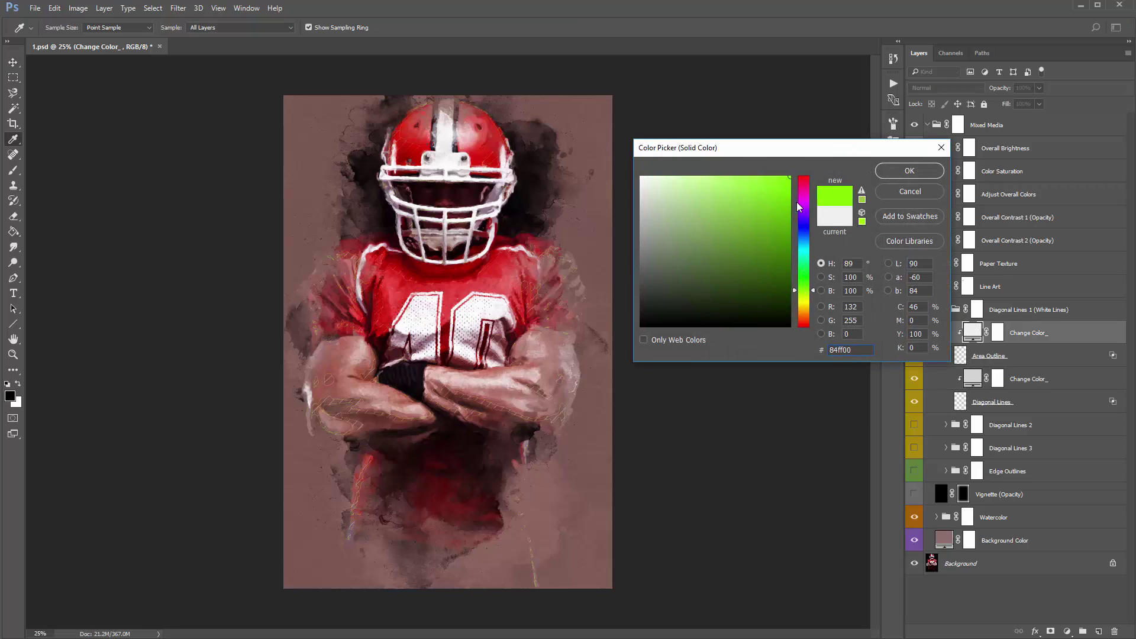
pyautogui.click(921, 190)
# Collapse the Diagonal Lines 1 (White Lines) group and duplicate it within Line Art
pyautogui.click(947, 312)
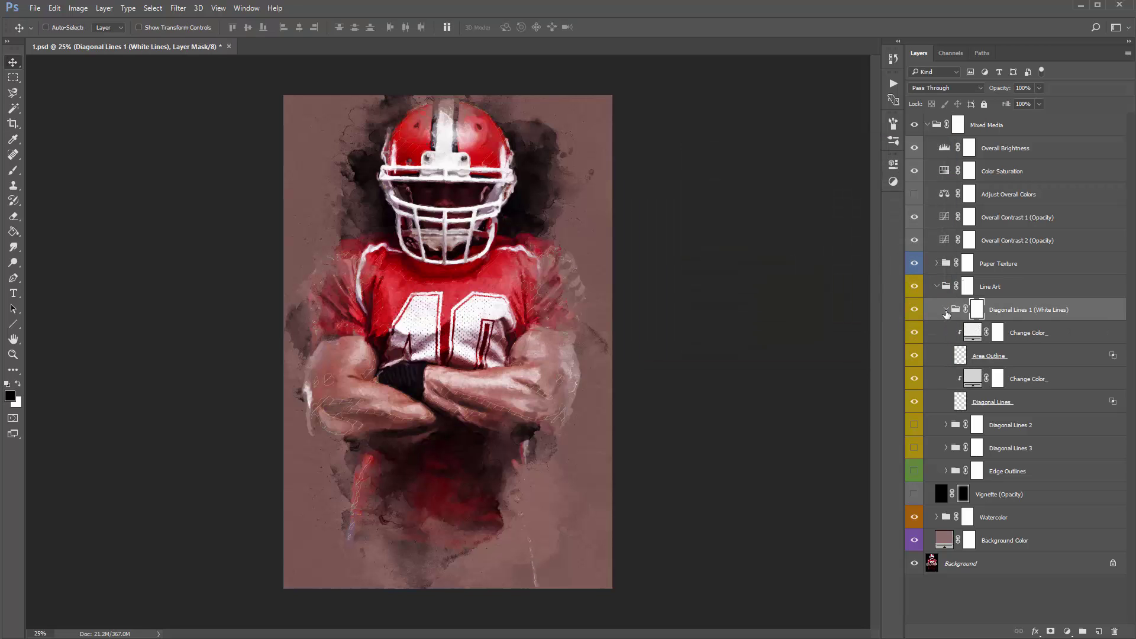
pyautogui.click(946, 311)
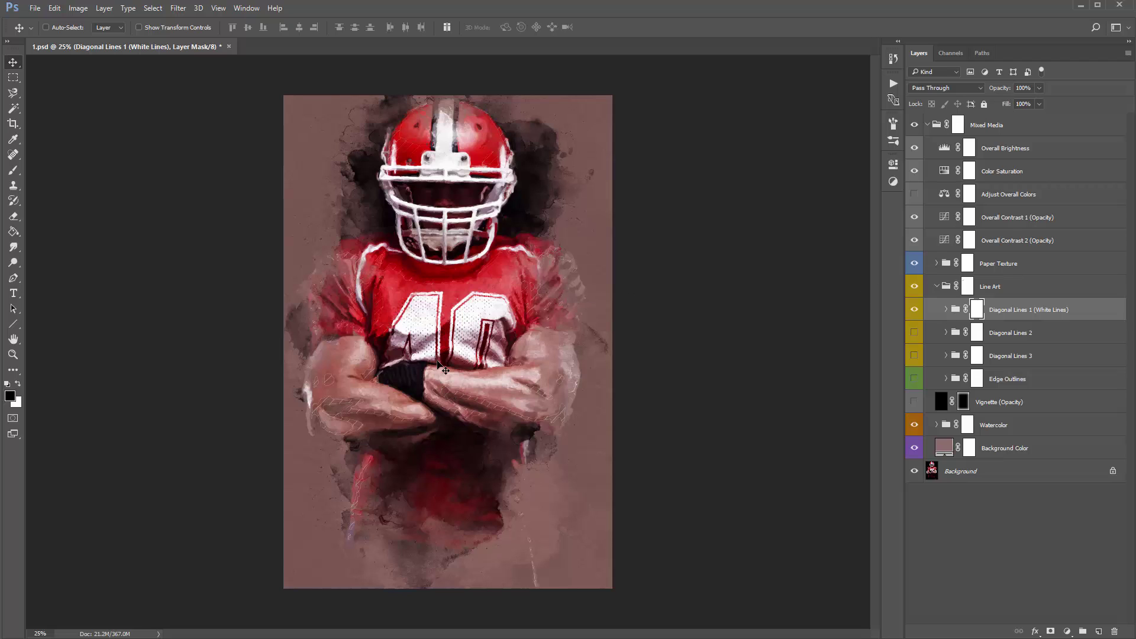
pyautogui.click(1006, 337)
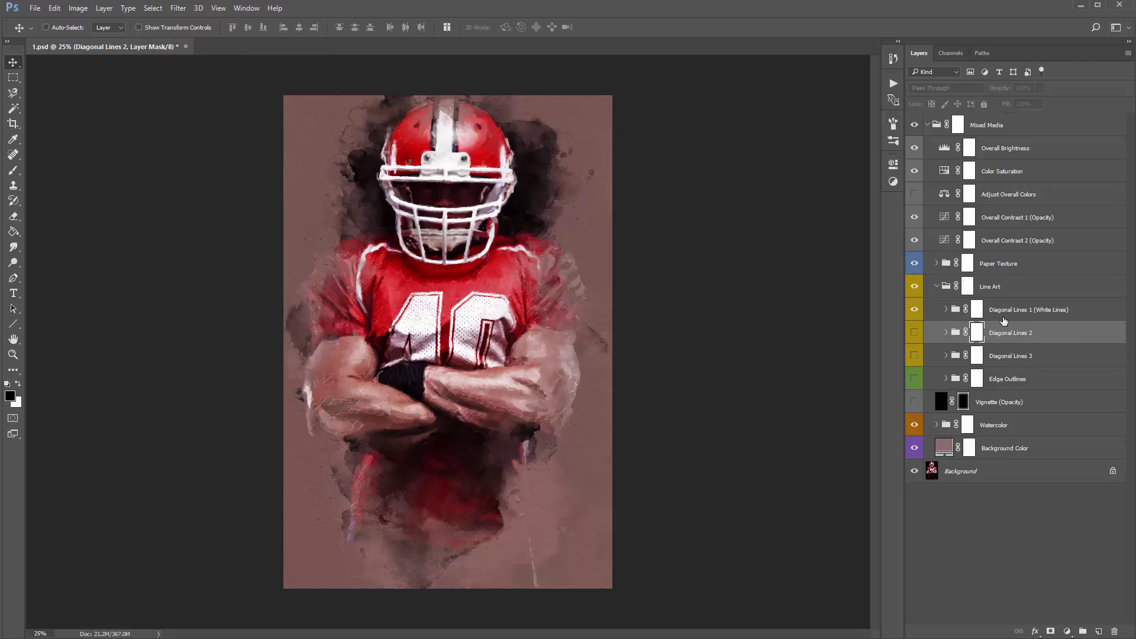
pyautogui.click(1000, 316)
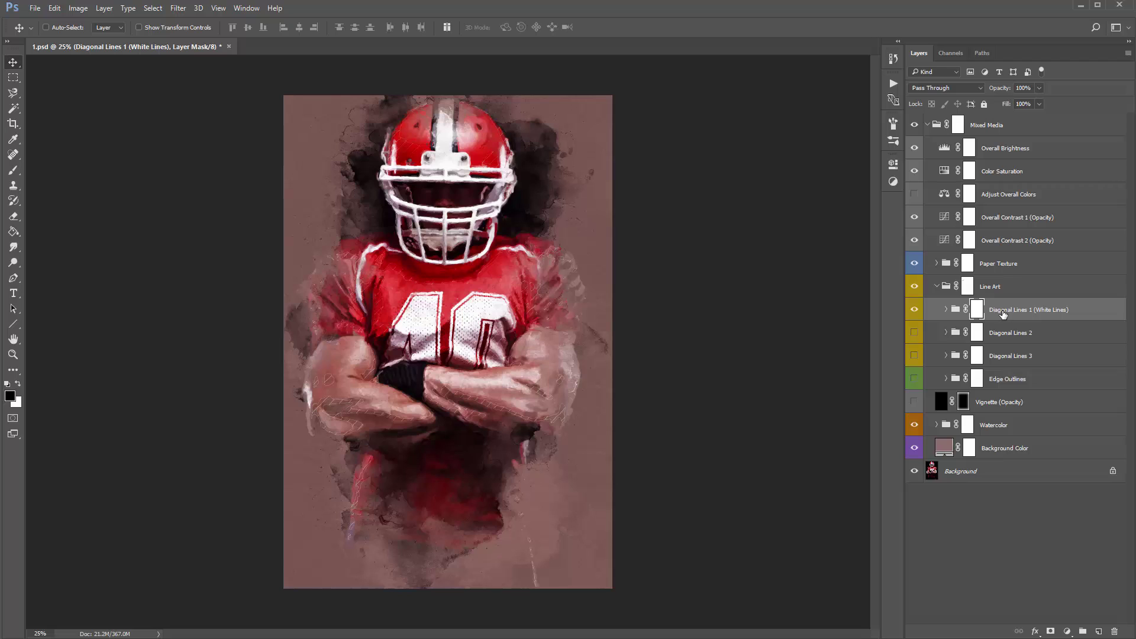
pyautogui.press('ctrl')
pyautogui.hotkey('ctrl', 'j')
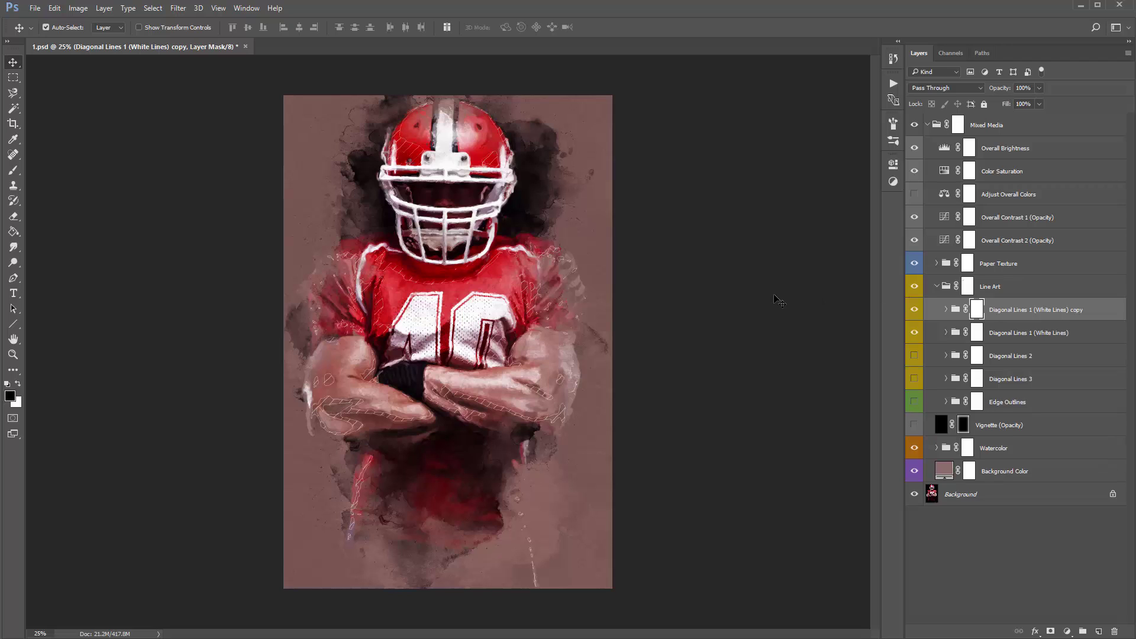
# Compare the artwork with and without the duplicated white lines group by repeatedly undoing and redoing the duplication, keeping the duplicate
pyautogui.hotkey('ctrl', 'z')
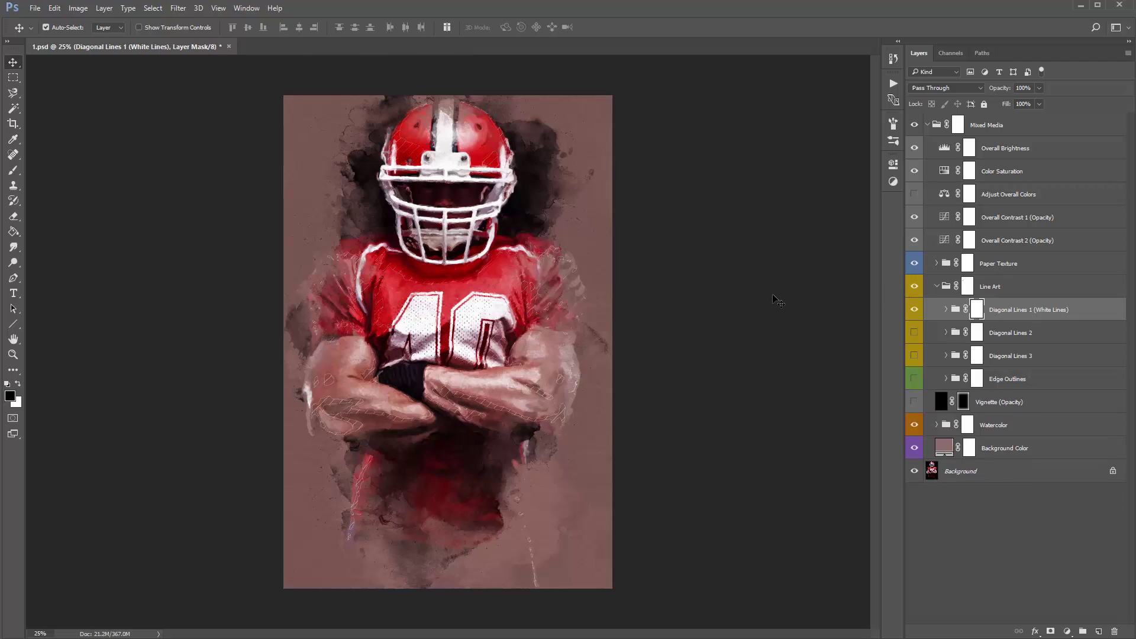
pyautogui.hotkey('ctrl', 'z')
pyautogui.press('ctrl')
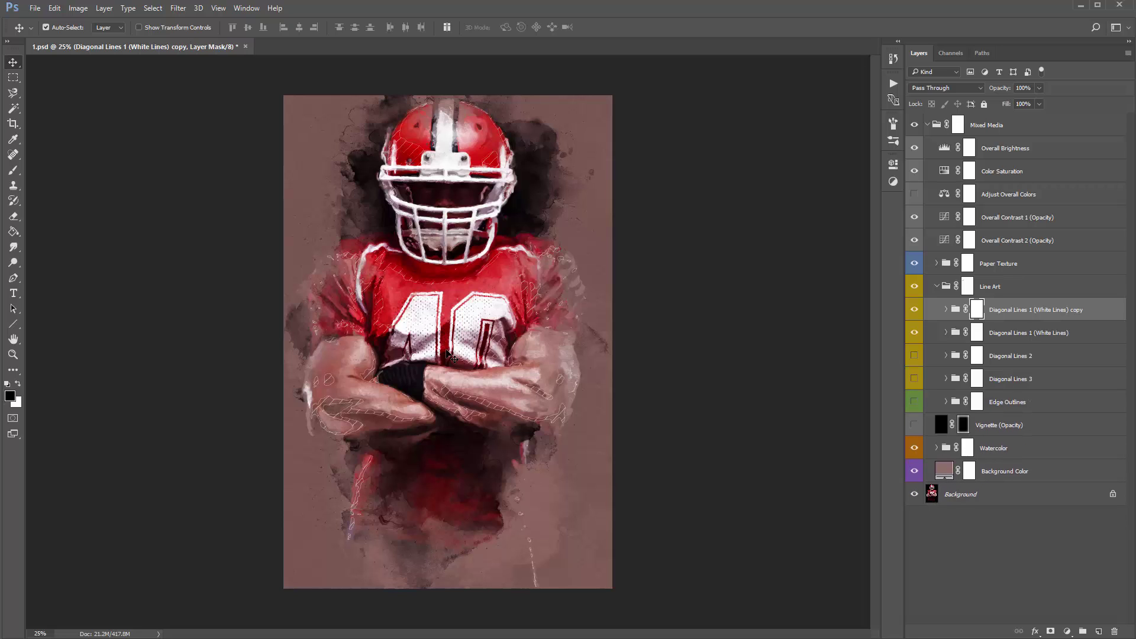
pyautogui.hotkey('ctrl', 'z')
pyautogui.hotkey('ctrl', 'z')
pyautogui.hotkey('ctrl', 'z')
pyautogui.hotkey('ctrl', 'z')
pyautogui.hotkey('ctrl', 'z')
pyautogui.hotkey('ctrl', 'z')
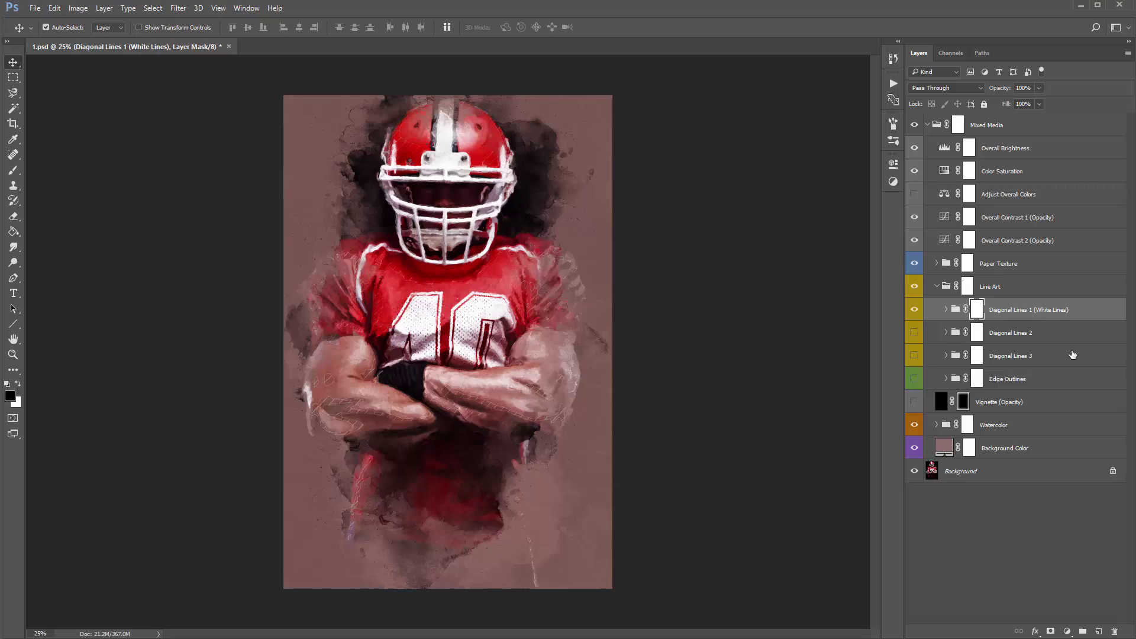
pyautogui.hotkey('ctrl', 'z')
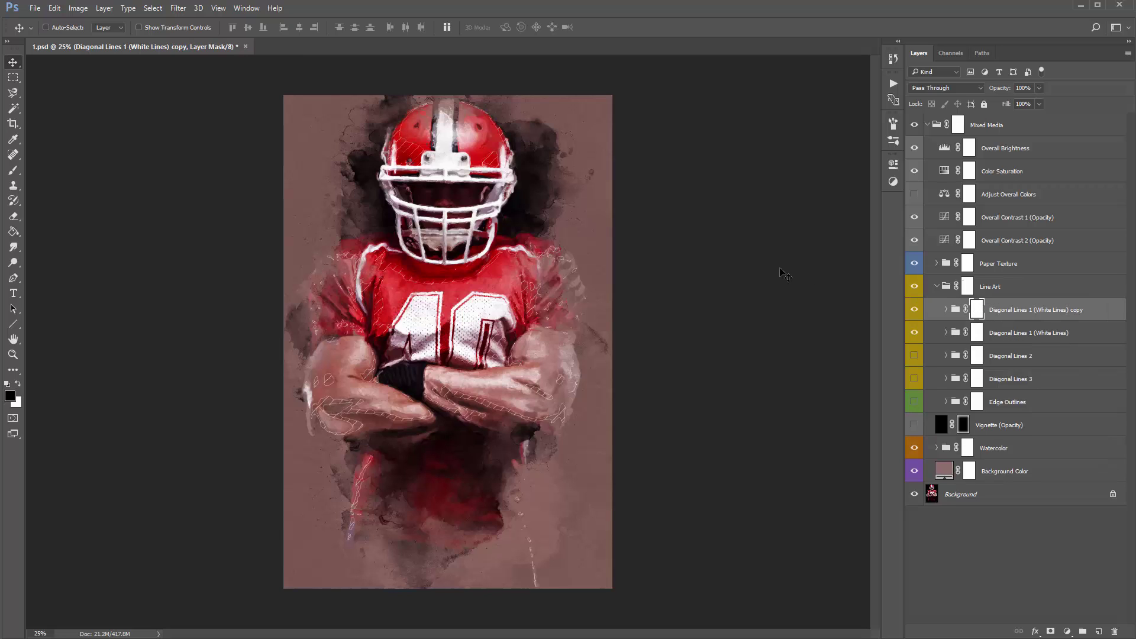
# Invert the mask of the Diagonal Lines 1 (White Lines) copy group to black and toggle the group's visibility to compare
pyautogui.hotkey('ctrl', 'i')
pyautogui.click(914, 309)
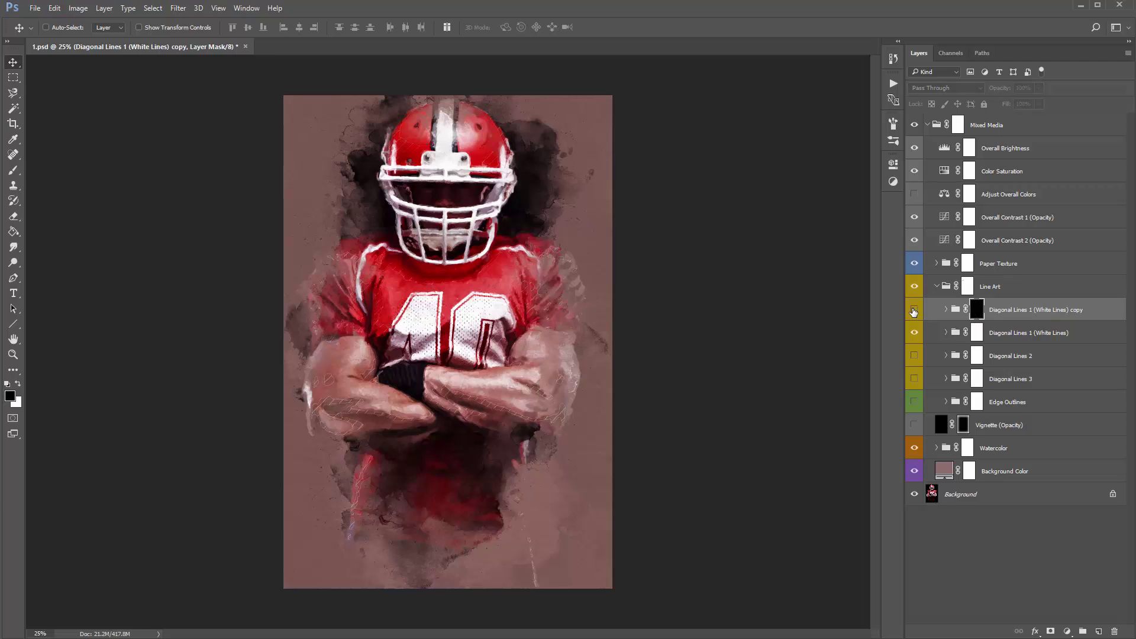
pyautogui.click(914, 309)
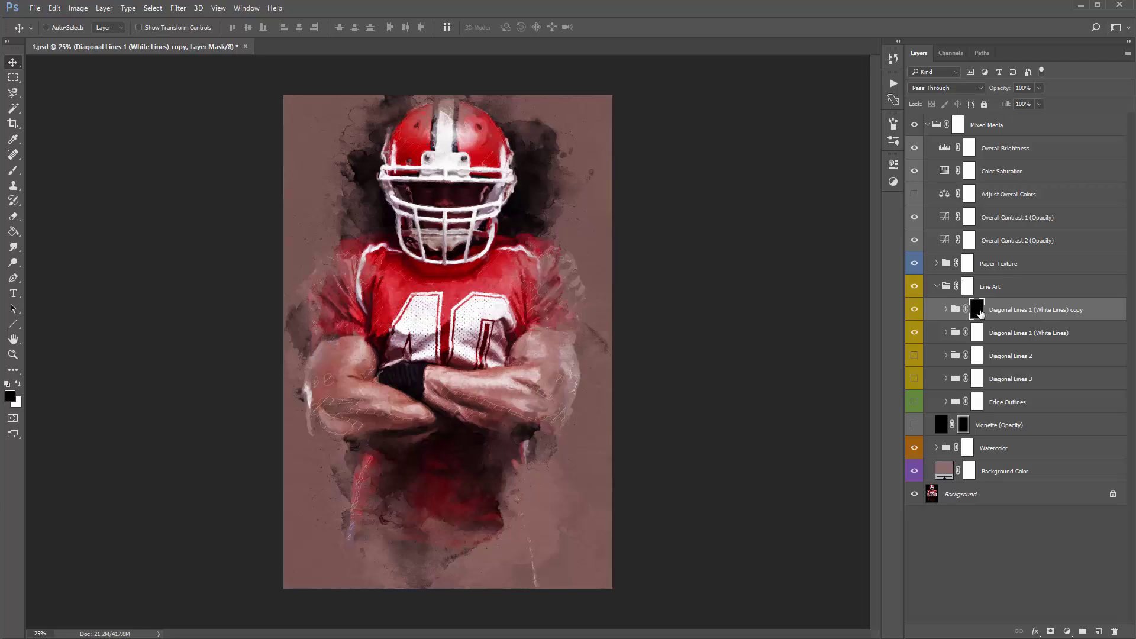
# Brush white on the copy group's mask over the helmet and the jersey collar area to bring back the extra white lines there
pyautogui.press('b')
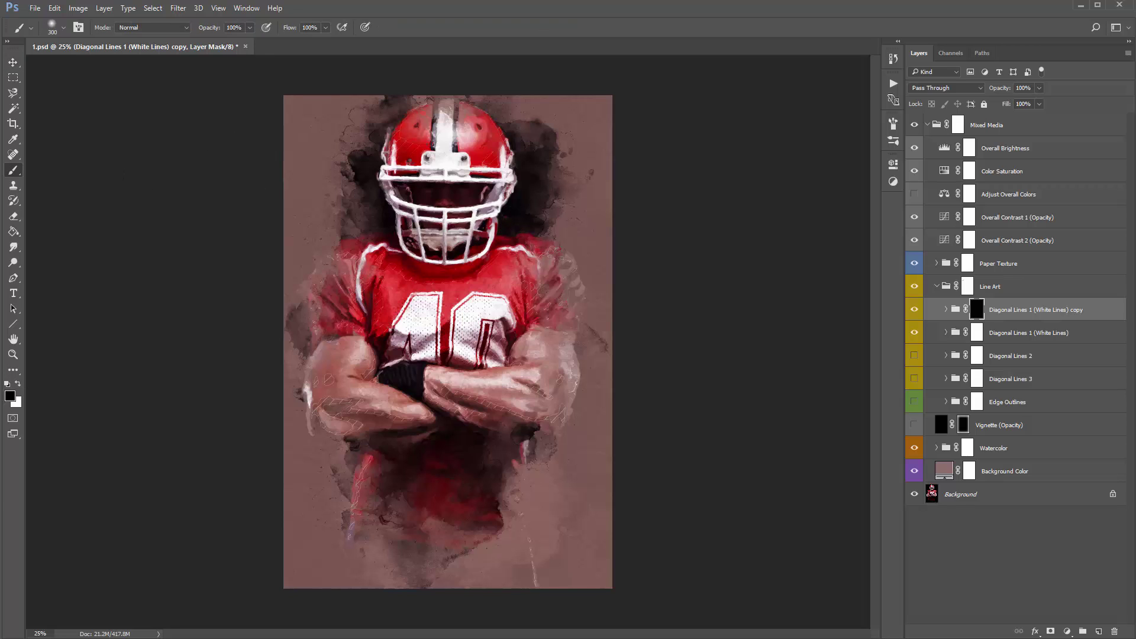
pyautogui.press('x')
pyautogui.moveTo(415, 132); pyautogui.dragTo(402, 148)
pyautogui.press('v')
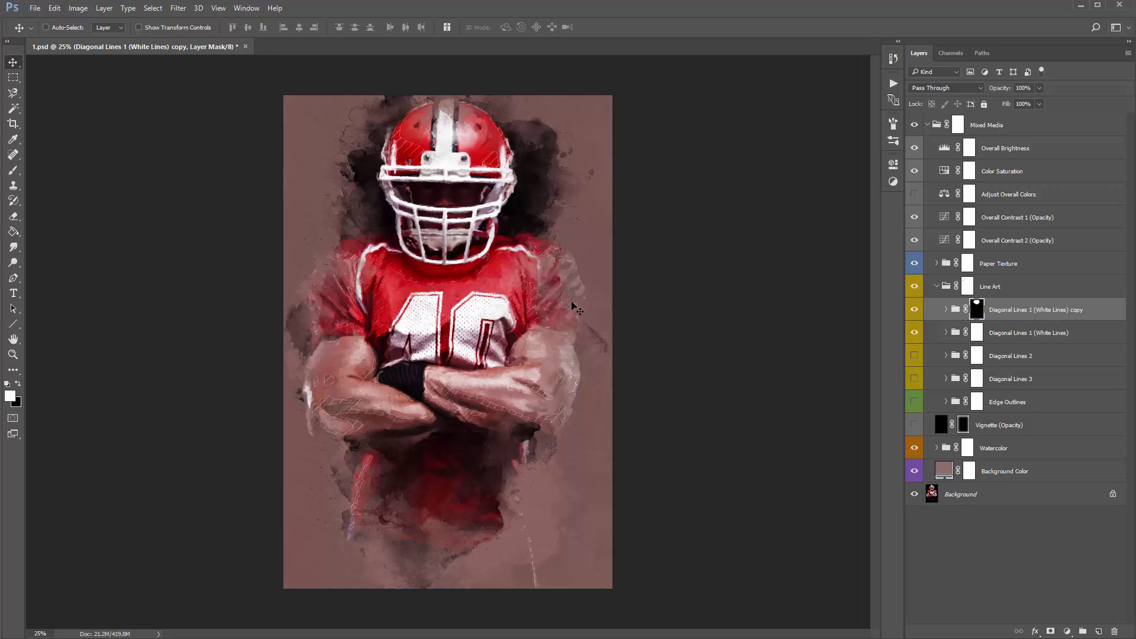
pyautogui.press('b')
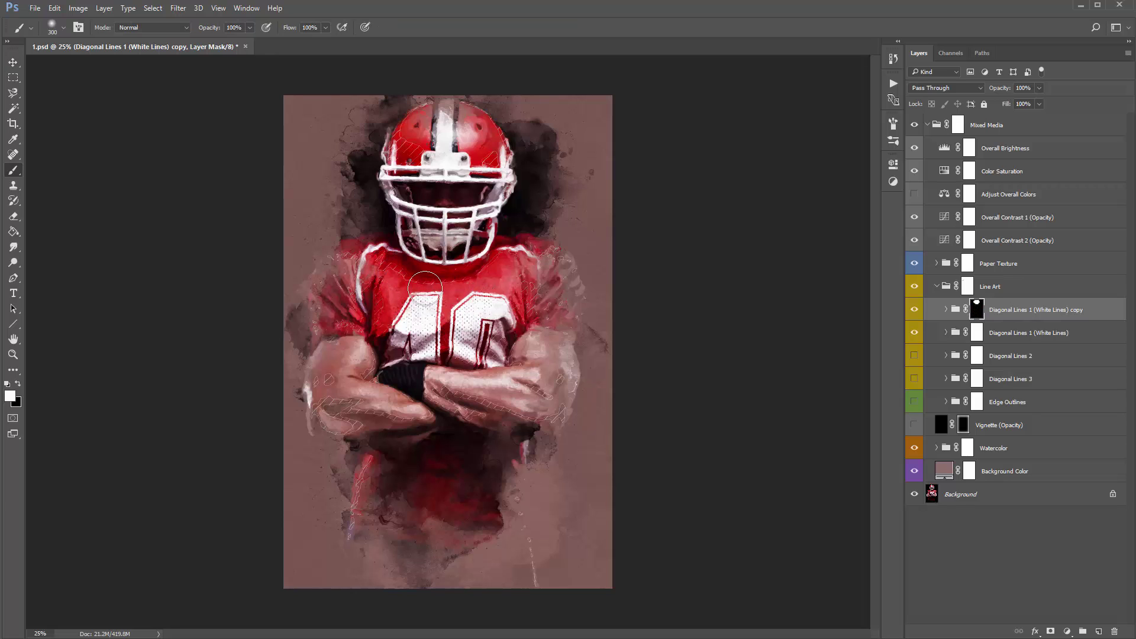
pyautogui.moveTo(414, 273); pyautogui.dragTo(380, 263)
pyautogui.press('v')
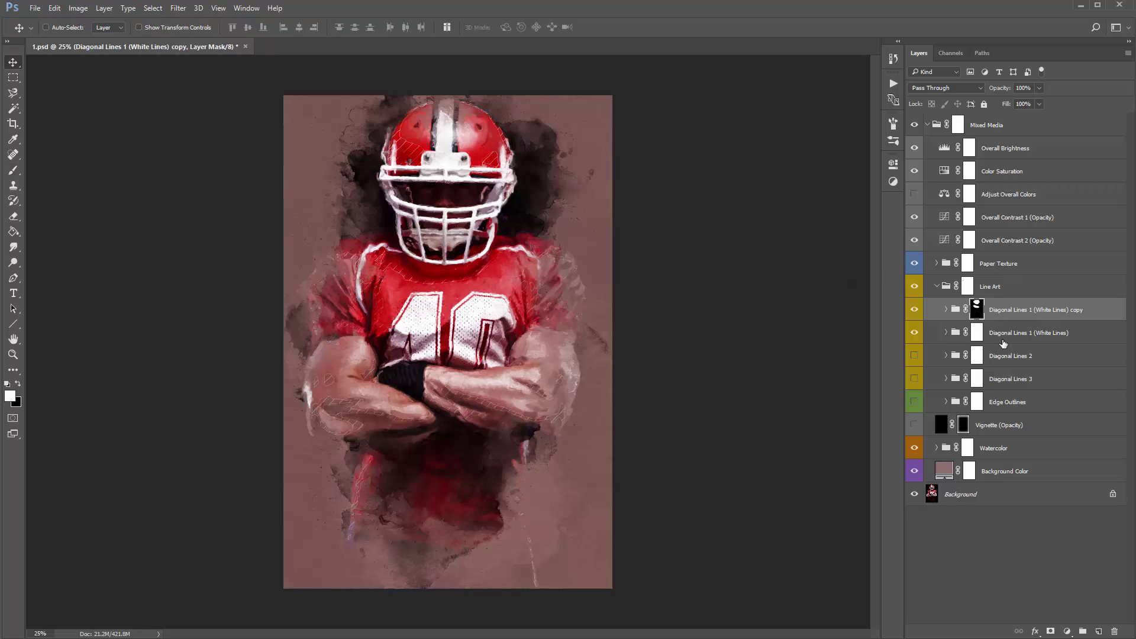
# Turn on the Diagonal Lines 2 group in Line Art
pyautogui.click(1030, 364)
pyautogui.click(914, 356)
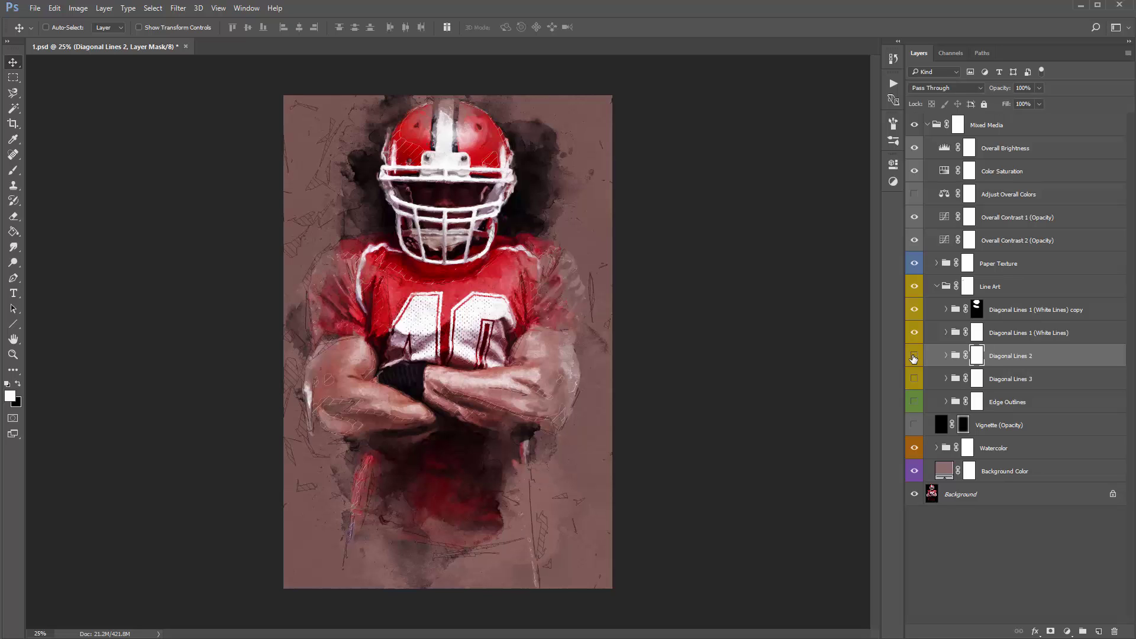
pyautogui.click(1009, 364)
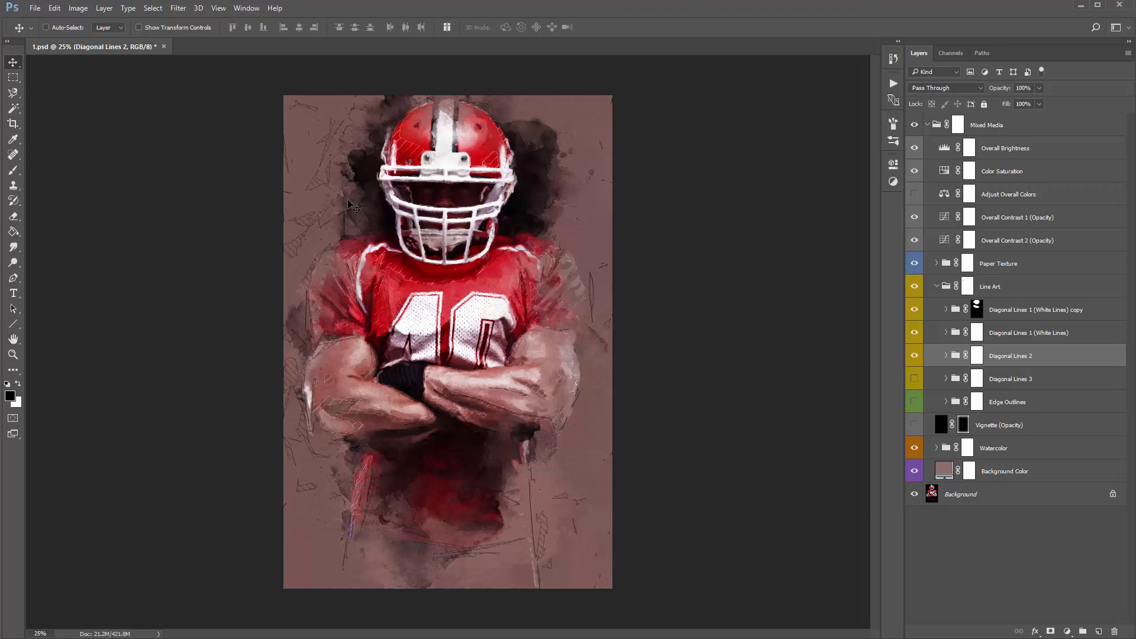
# Expand the Diagonal Lines 2 group and set the opacity of its Diagonal Lines (Opacity) layer to 96%
pyautogui.click(946, 357)
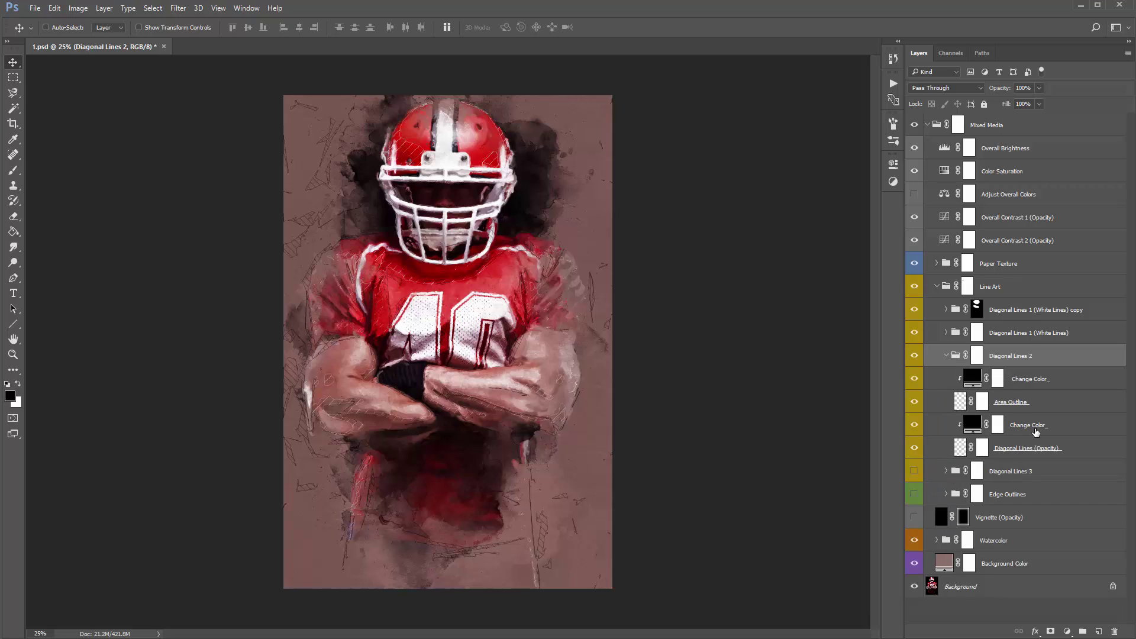
pyautogui.click(1009, 452)
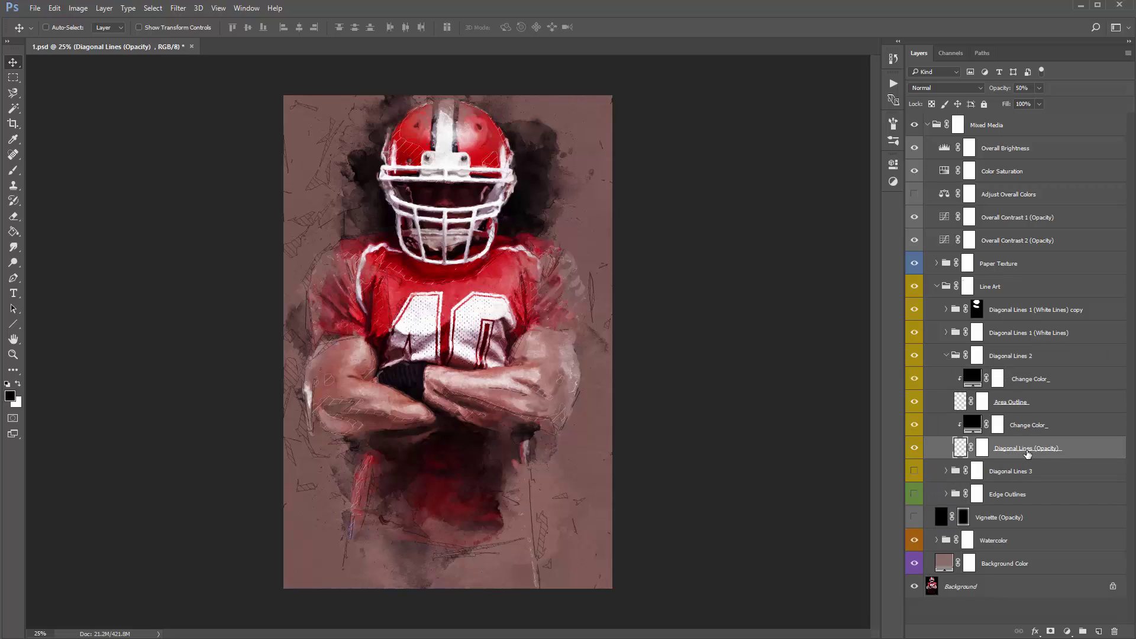
pyautogui.moveTo(1000, 92); pyautogui.dragTo(1033, 92)
pyautogui.write('96')
pyautogui.press('Return')
# Try a bright green colour (30ff00) on the Change Color_ fill above Diagonal Lines (Opacity) in Diagonal Lines 2, and cancel it
pyautogui.click(975, 425)
pyautogui.doubleClick(973, 424)
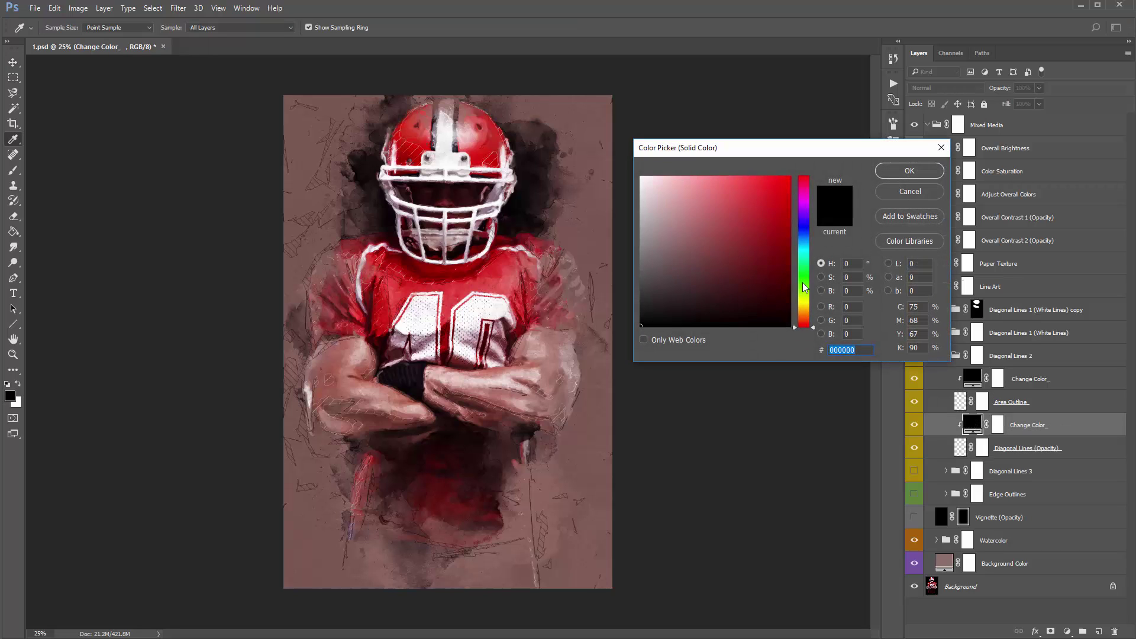
pyautogui.write('30ff00')
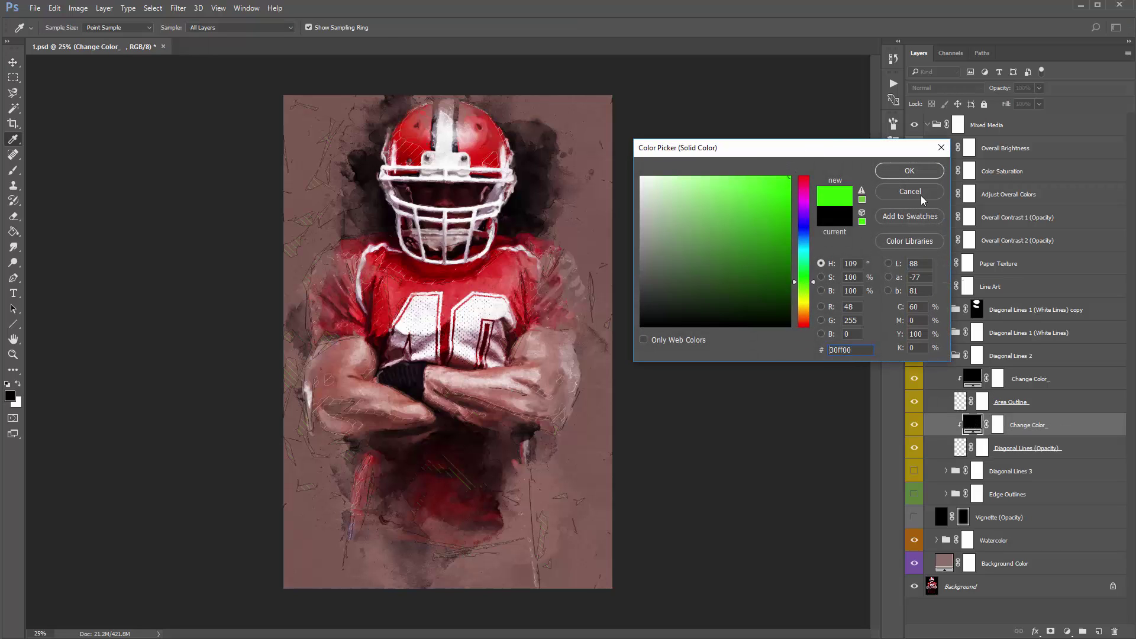
pyautogui.click(921, 196)
# Collapse the Diagonal Lines 2 group and turn on the Diagonal Lines 3 group
pyautogui.click(1018, 403)
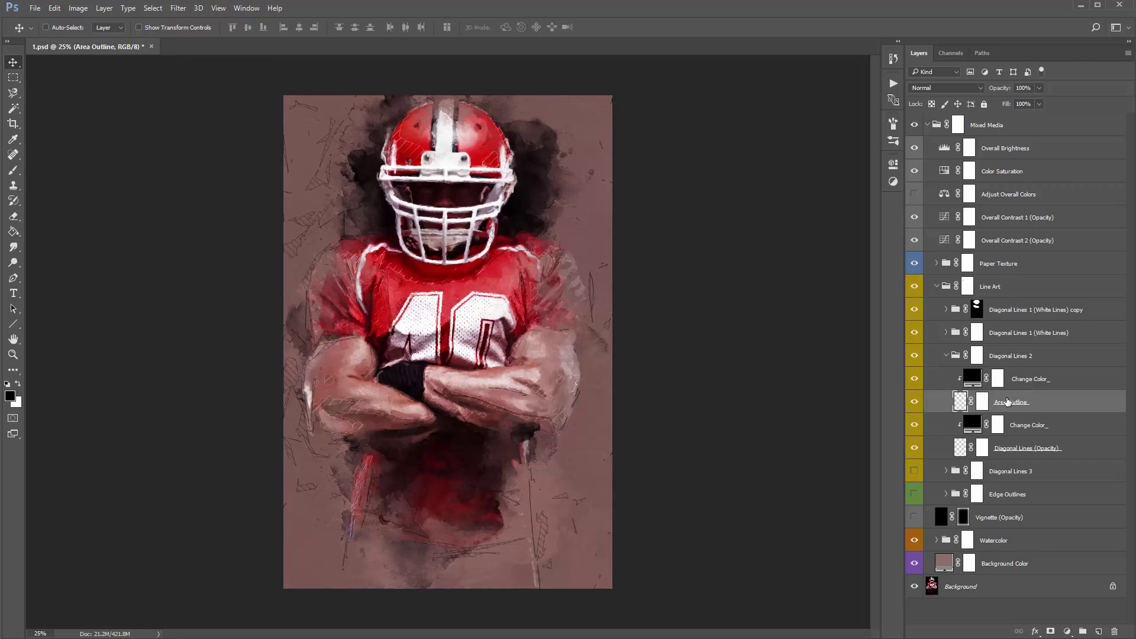
pyautogui.click(946, 356)
pyautogui.click(977, 378)
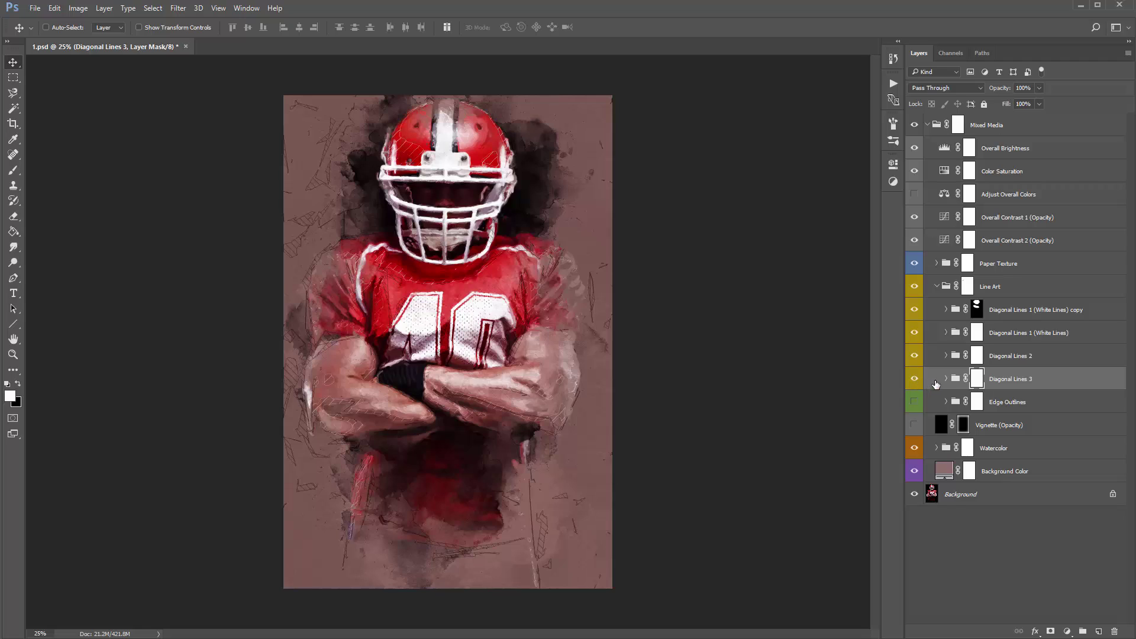
# Examine the Diagonal Lines 3 line work up close around the jersey's shoulder and number, toggling the group's visibility
pyautogui.press('z')
pyautogui.moveTo(499, 296); pyautogui.dragTo(565, 280)
pyautogui.press('v')
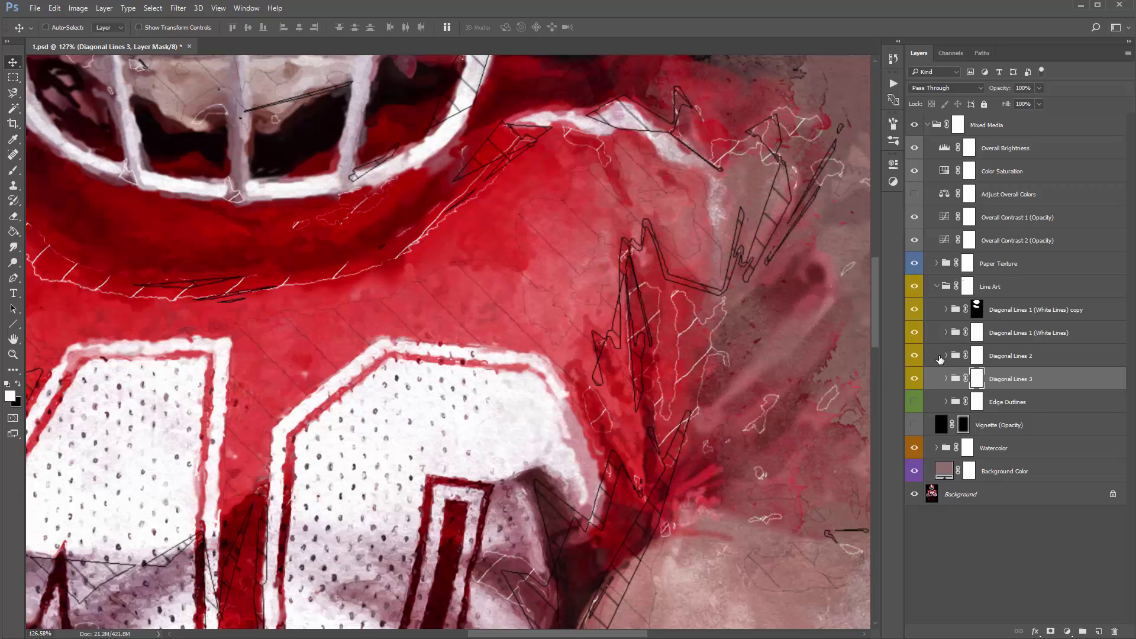
pyautogui.click(917, 379)
pyautogui.hotkey('ctrl', '-')
pyautogui.hotkey('ctrl', '-')
pyautogui.hotkey('ctrl', '-')
pyautogui.hotkey('ctrl', '-')
pyautogui.hotkey('ctrl', '-')
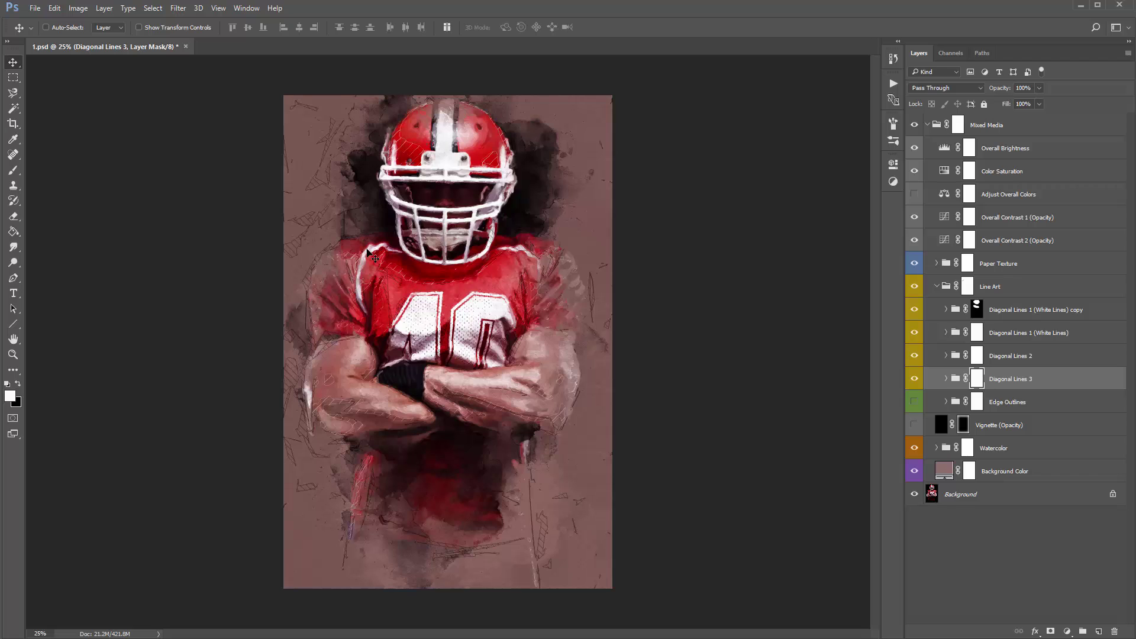
# Expand the Diagonal Lines 3 group, raise the opacity of its Diagonal Lines (Opacity) layer, and collapse the group
pyautogui.click(955, 380)
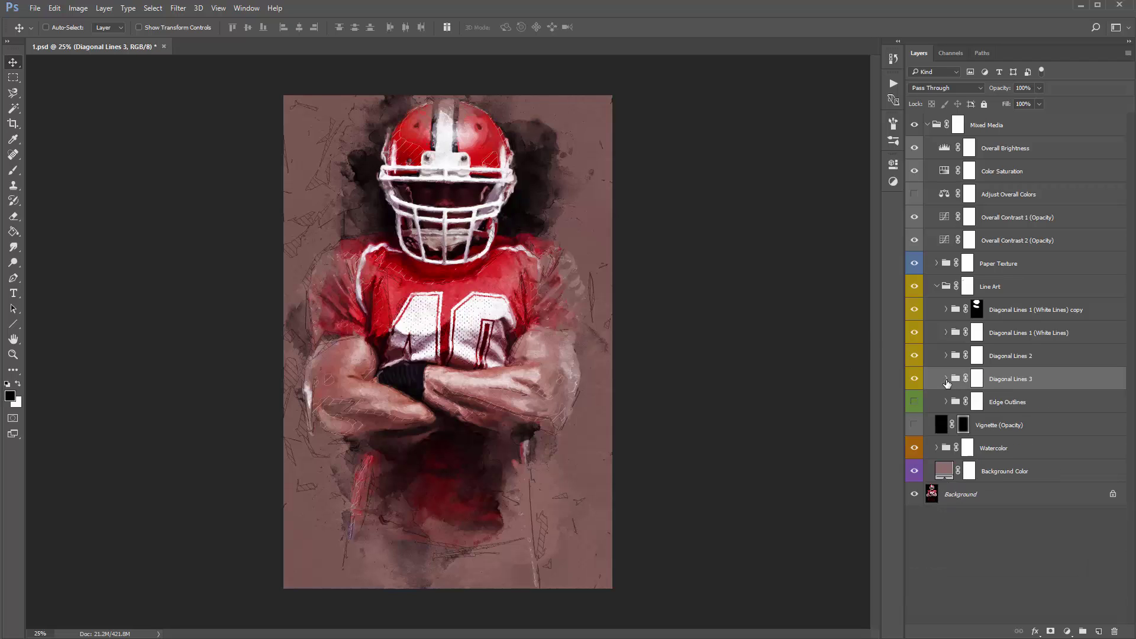
pyautogui.click(946, 378)
pyautogui.click(1030, 472)
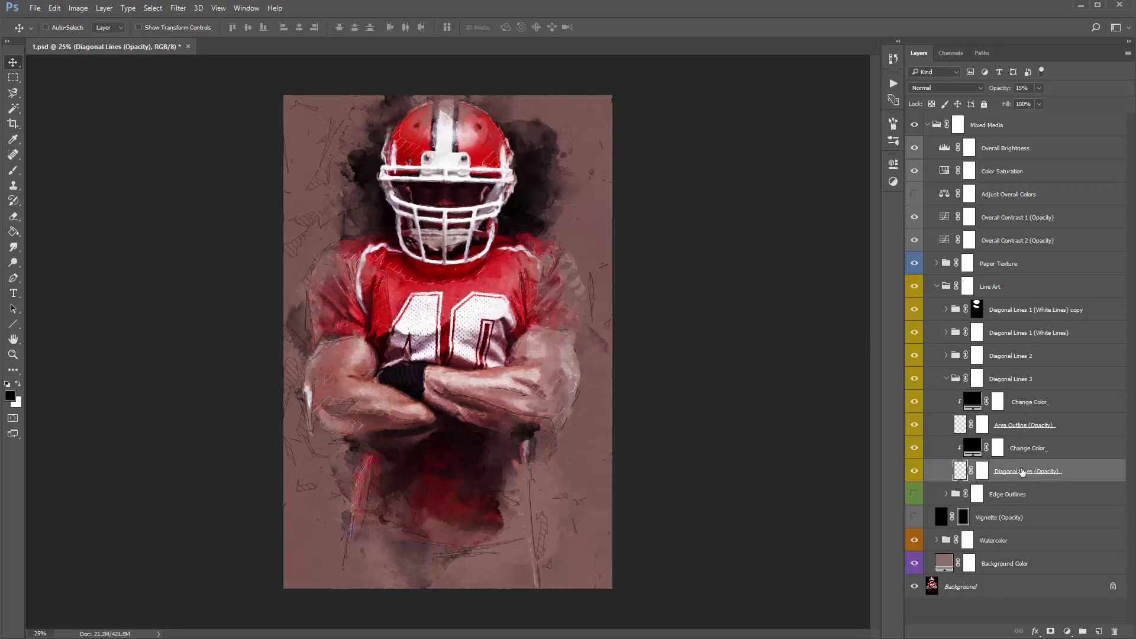
pyautogui.moveTo(997, 89); pyautogui.dragTo(1047, 93)
pyautogui.moveTo(346, 152); pyautogui.dragTo(498, 223)
pyautogui.click(946, 379)
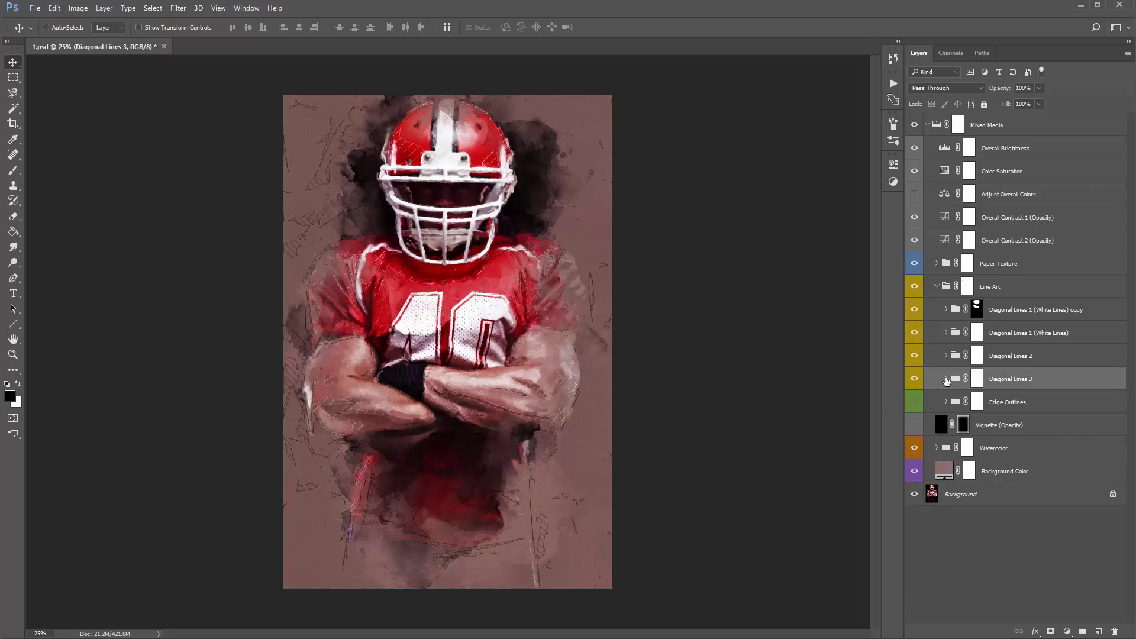
# Turn on the Edge Outlines group, comparing the artwork with and without it
pyautogui.click(1042, 402)
pyautogui.click(915, 402)
pyautogui.click(912, 403)
pyautogui.click(912, 402)
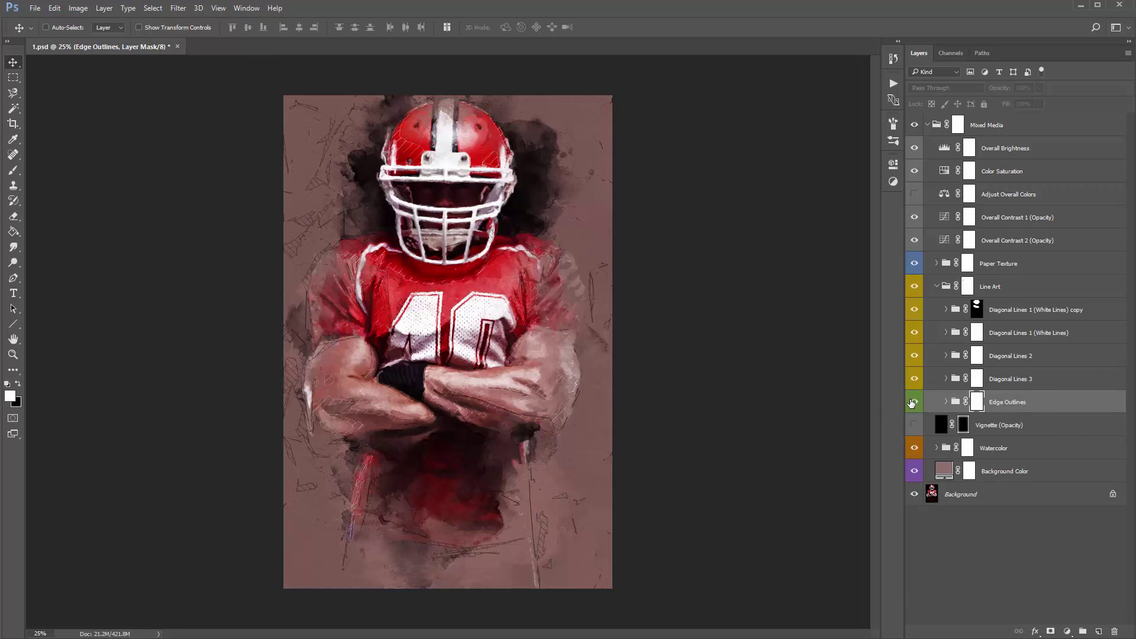
pyautogui.click(912, 403)
pyautogui.click(912, 403)
pyautogui.click(912, 404)
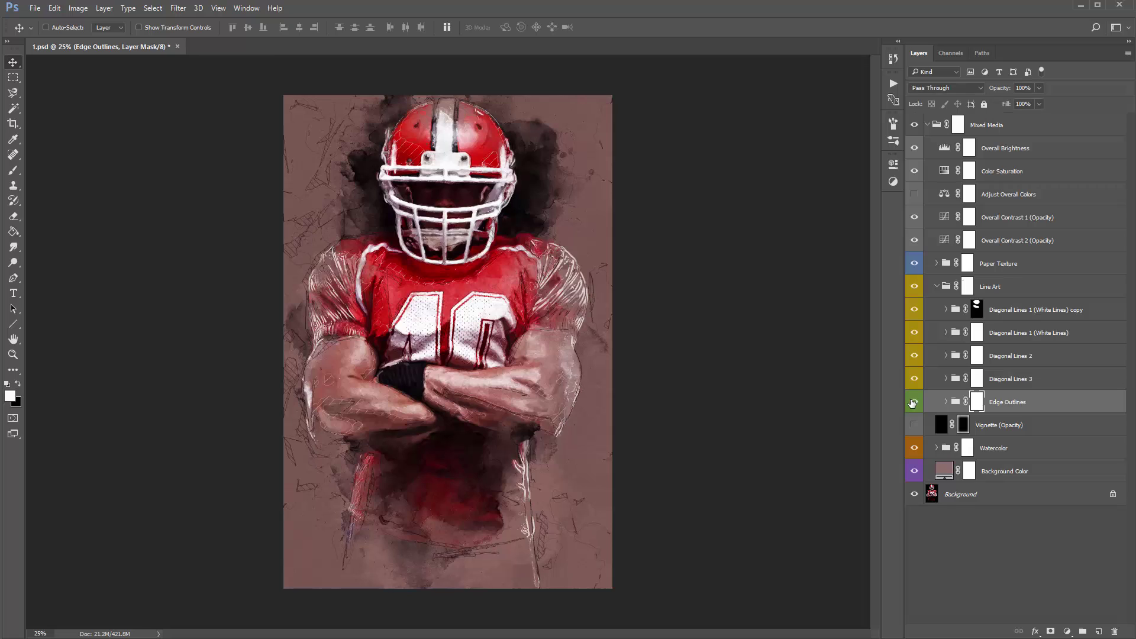
# Expand the Edge Outlines group and compare the artwork with and without the White Edge Outlines layer, leaving it visible
pyautogui.click(946, 402)
pyautogui.scroll(-1, 1018, 408)
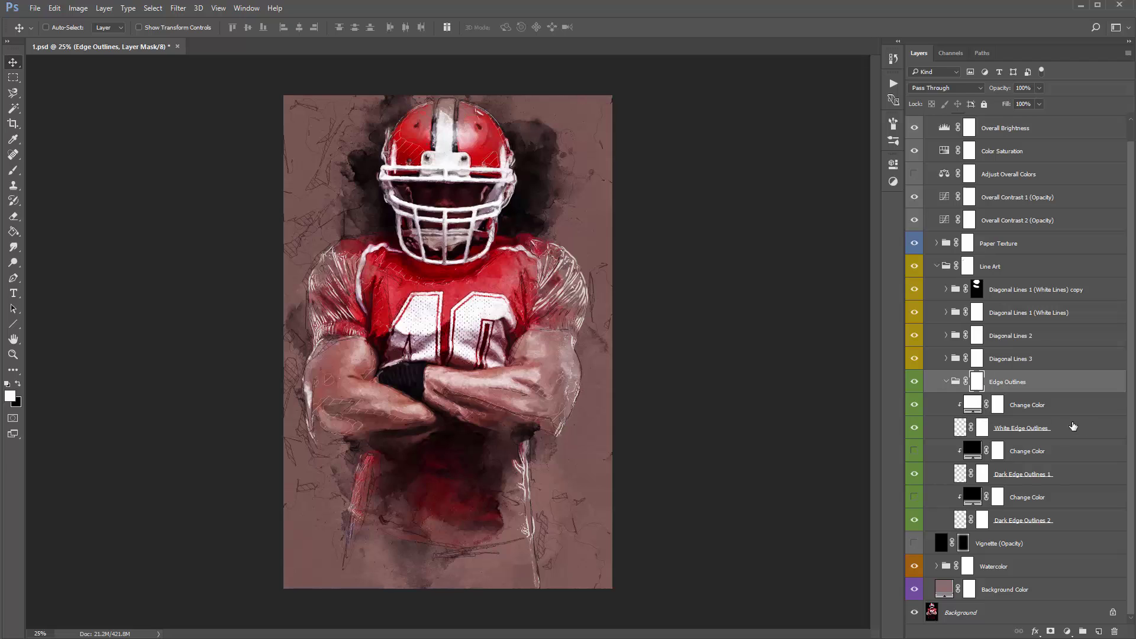
pyautogui.click(1054, 428)
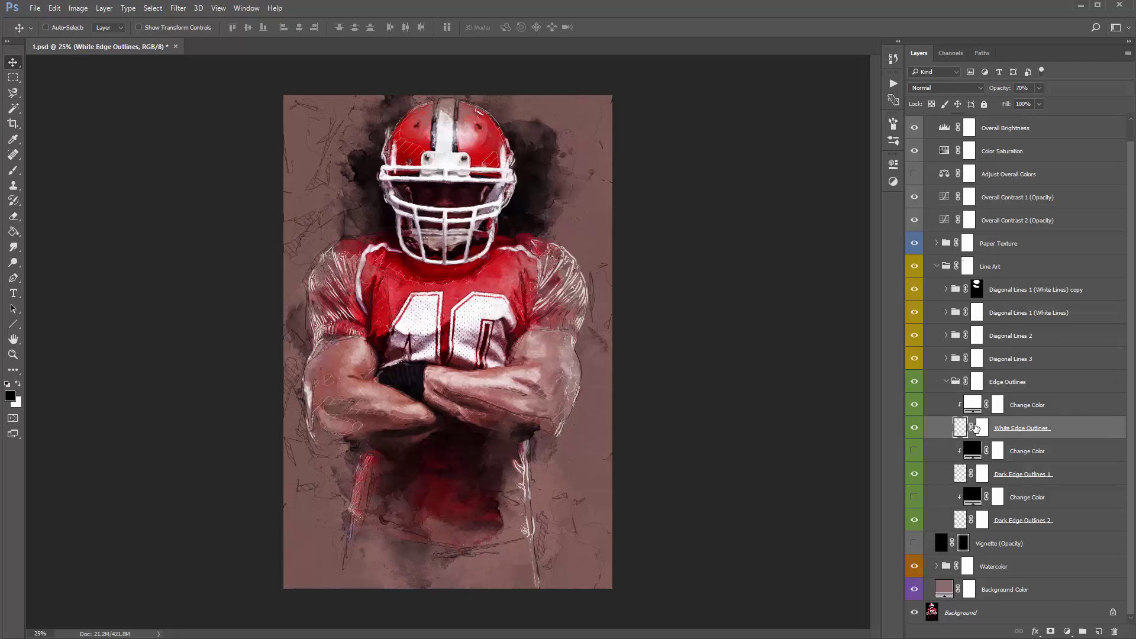
pyautogui.click(915, 428)
pyautogui.click(915, 427)
pyautogui.click(916, 428)
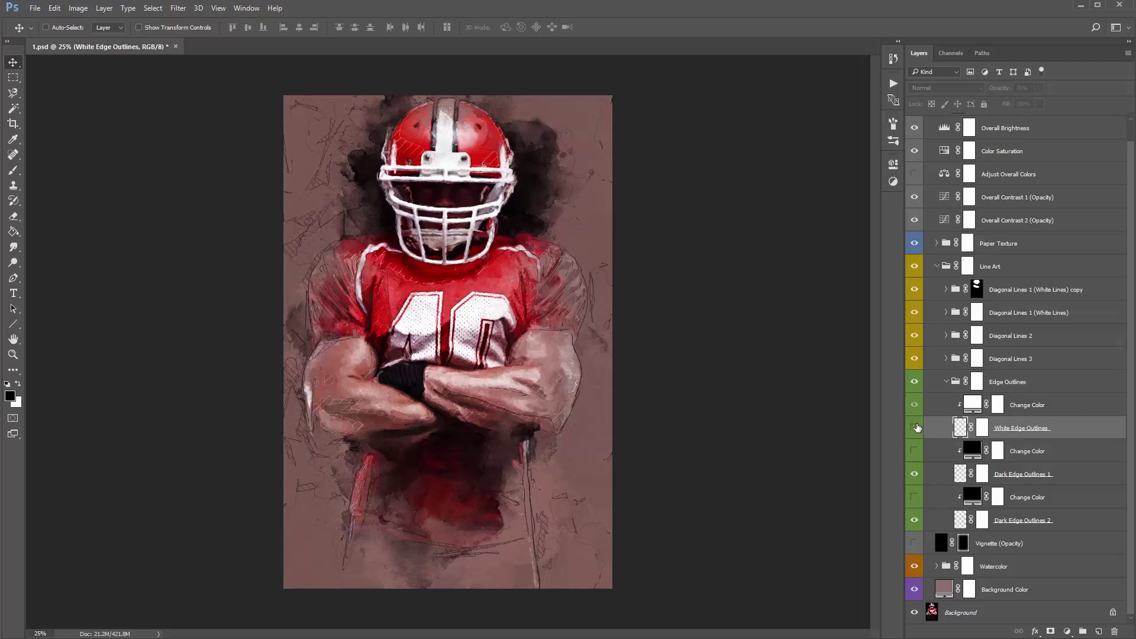
pyautogui.click(915, 427)
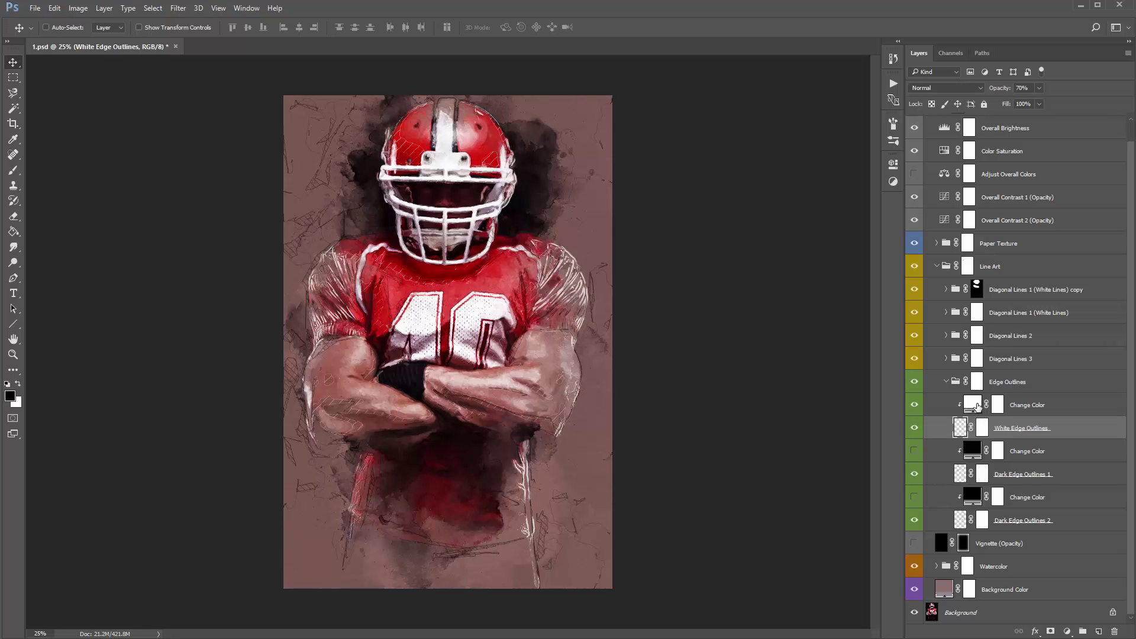
# Try black (000000) and a red on the Change Color fill clipped to White Edge Outlines, and cancel the change
pyautogui.doubleClick(978, 406)
pyautogui.moveTo(648, 319); pyautogui.dragTo(620, 325)
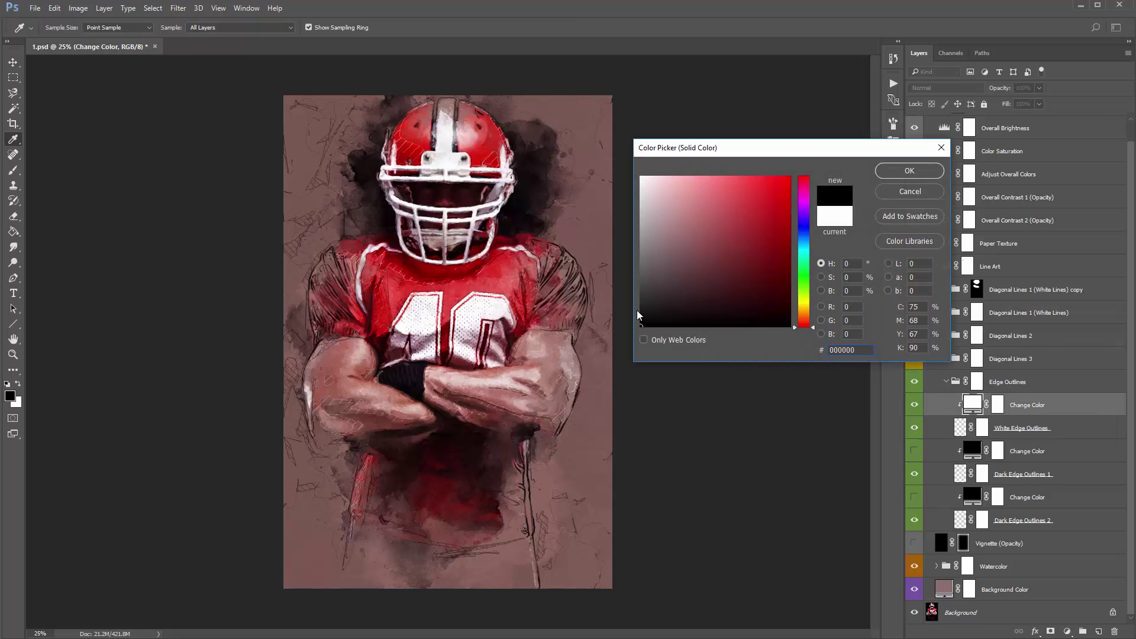
pyautogui.click(781, 198)
pyautogui.click(914, 193)
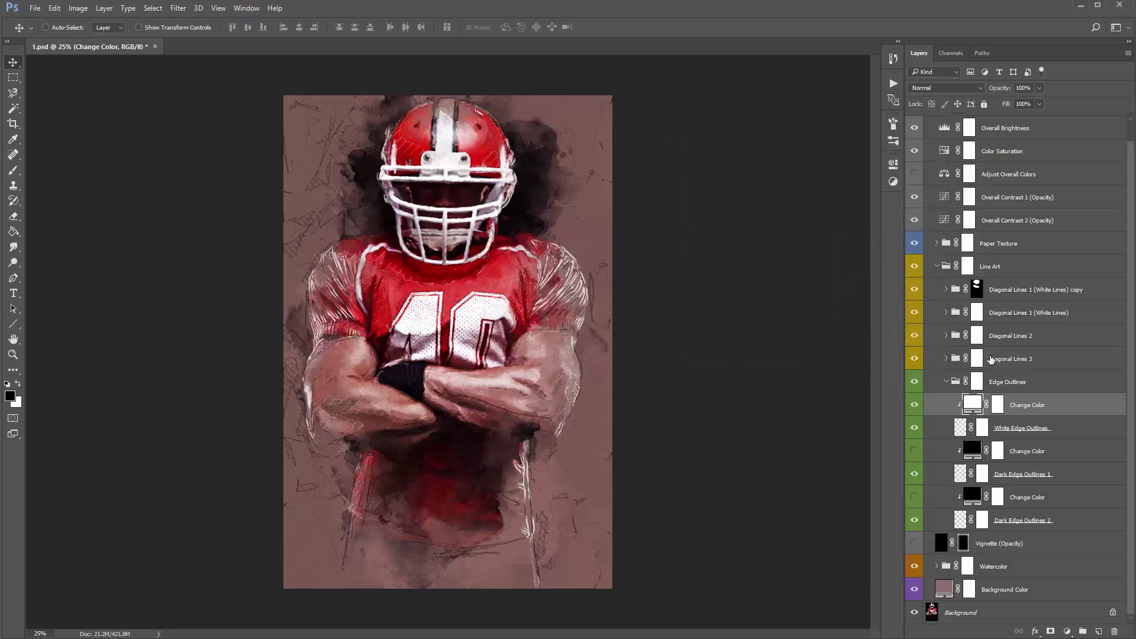
# Brush black on the White Edge Outlines mask over both sleeves and along the lower torso's right edge to hide the lines there
pyautogui.click(983, 428)
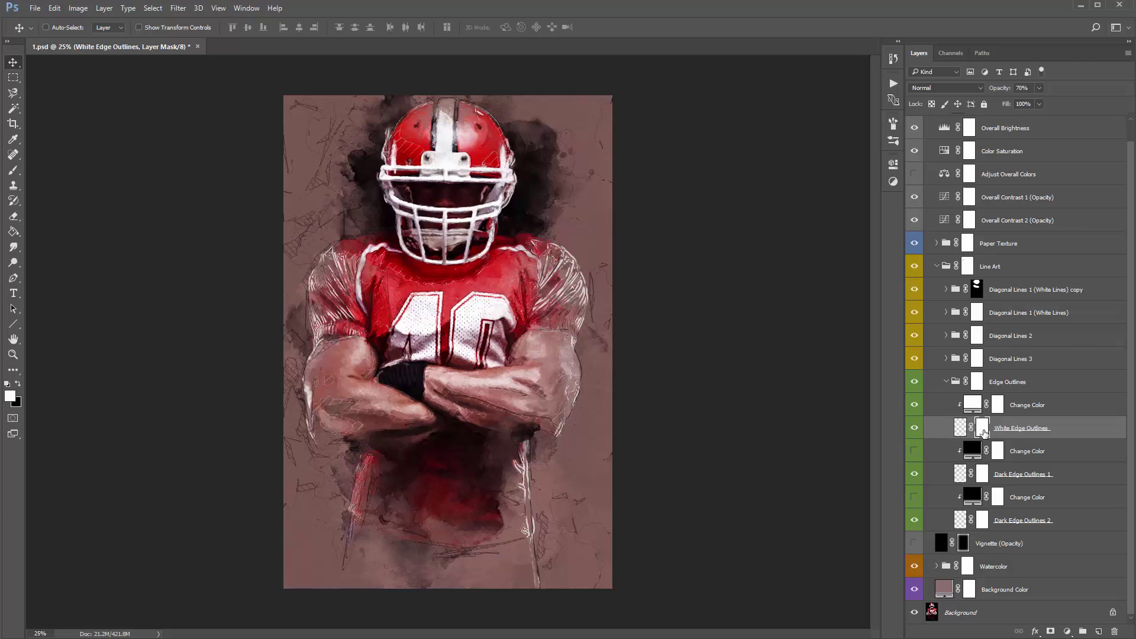
pyautogui.press('b')
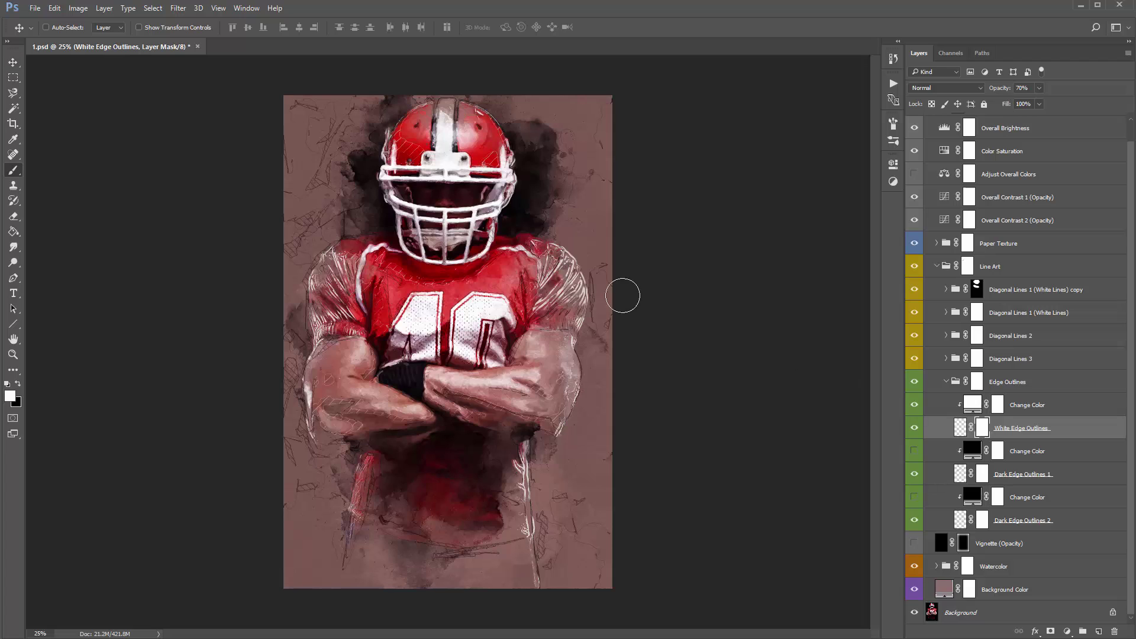
pyautogui.press('x')
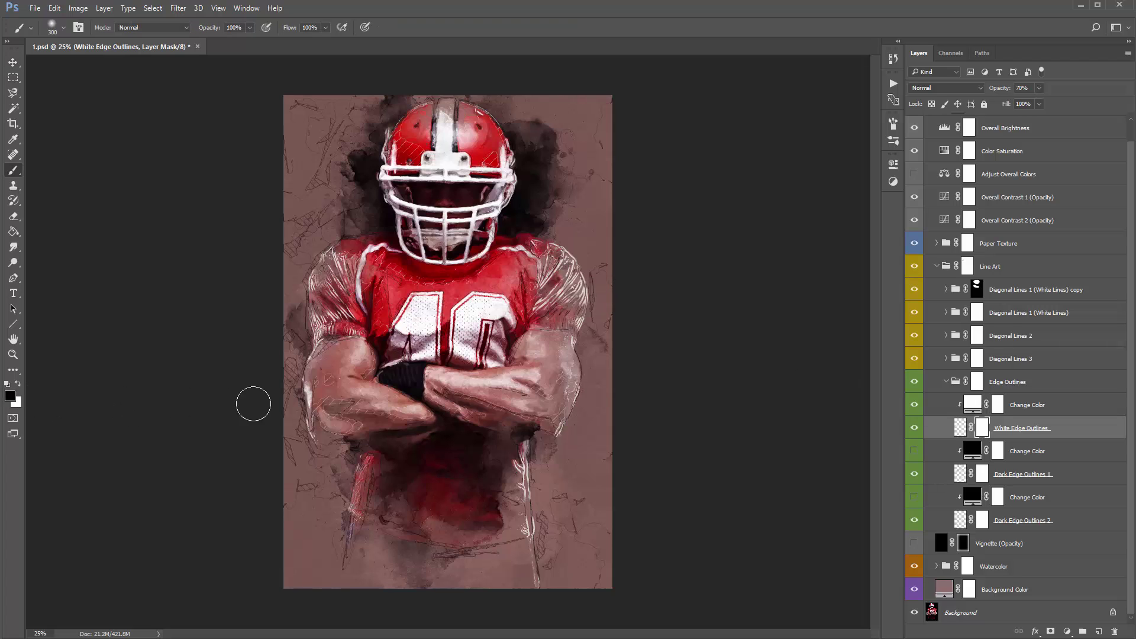
pyautogui.moveTo(594, 305)
pyautogui.mouseDown()
pyautogui.moveTo(563, 241)
pyautogui.moveTo(530, 282)
pyautogui.moveTo(583, 286)
pyautogui.moveTo(591, 311)
pyautogui.mouseUp()
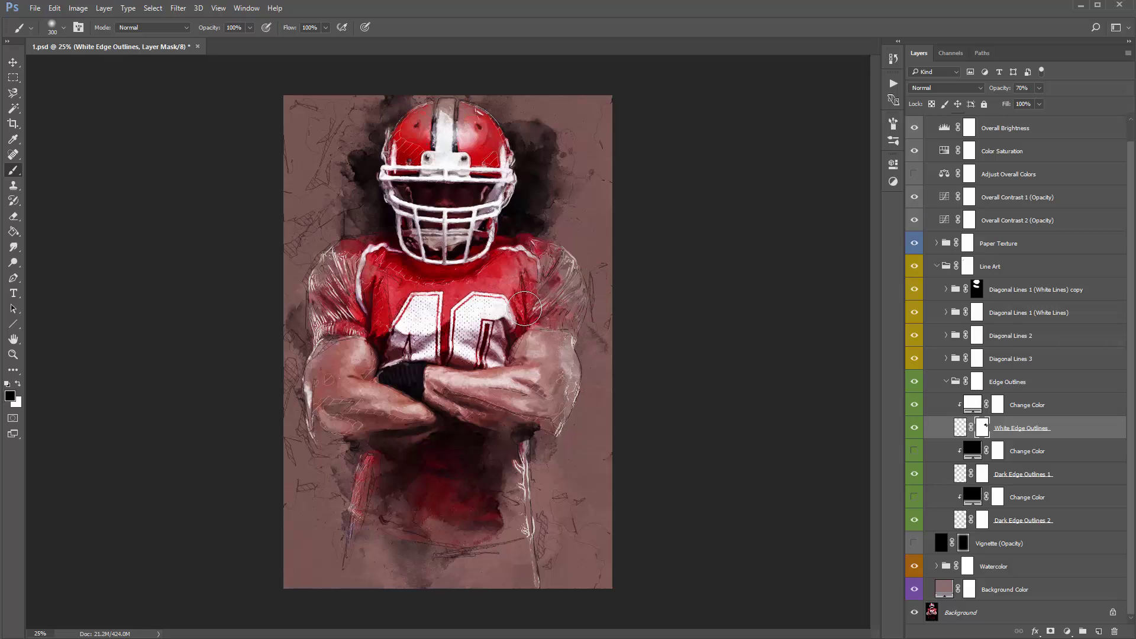
pyautogui.moveTo(341, 289)
pyautogui.mouseDown()
pyautogui.moveTo(313, 259)
pyautogui.moveTo(306, 308)
pyautogui.moveTo(351, 344)
pyautogui.moveTo(337, 322)
pyautogui.mouseUp()
pyautogui.moveTo(543, 483)
pyautogui.mouseDown()
pyautogui.moveTo(512, 499)
pyautogui.moveTo(527, 483)
pyautogui.moveTo(531, 536)
pyautogui.moveTo(553, 588)
pyautogui.mouseUp()
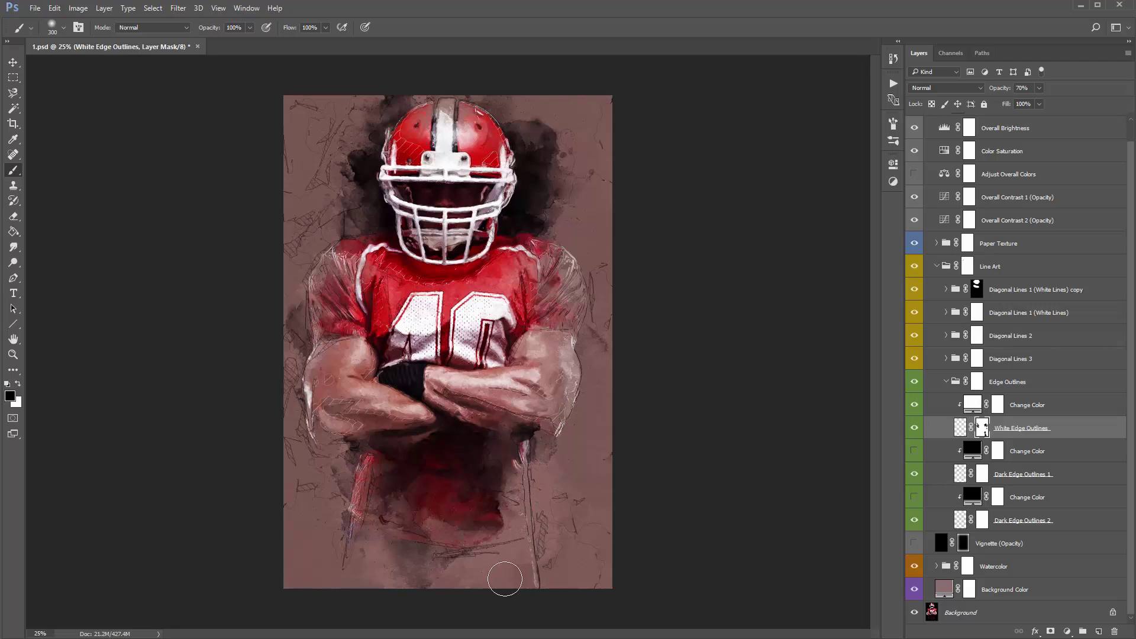
pyautogui.press('v')
# Compare the artwork with and without the Dark Edge Outlines 1 layer by toggling its visibility, leaving it visible
pyautogui.click(1057, 474)
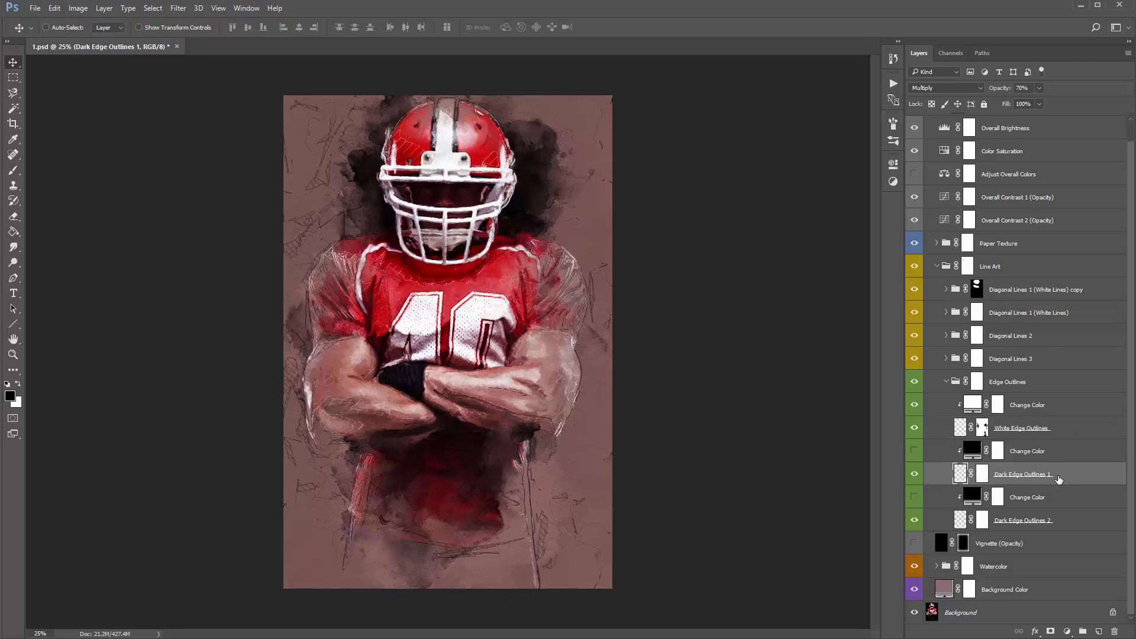
pyautogui.click(916, 476)
pyautogui.click(916, 475)
pyautogui.click(915, 475)
pyautogui.click(916, 475)
pyautogui.click(916, 475)
pyautogui.click(915, 475)
pyautogui.click(916, 475)
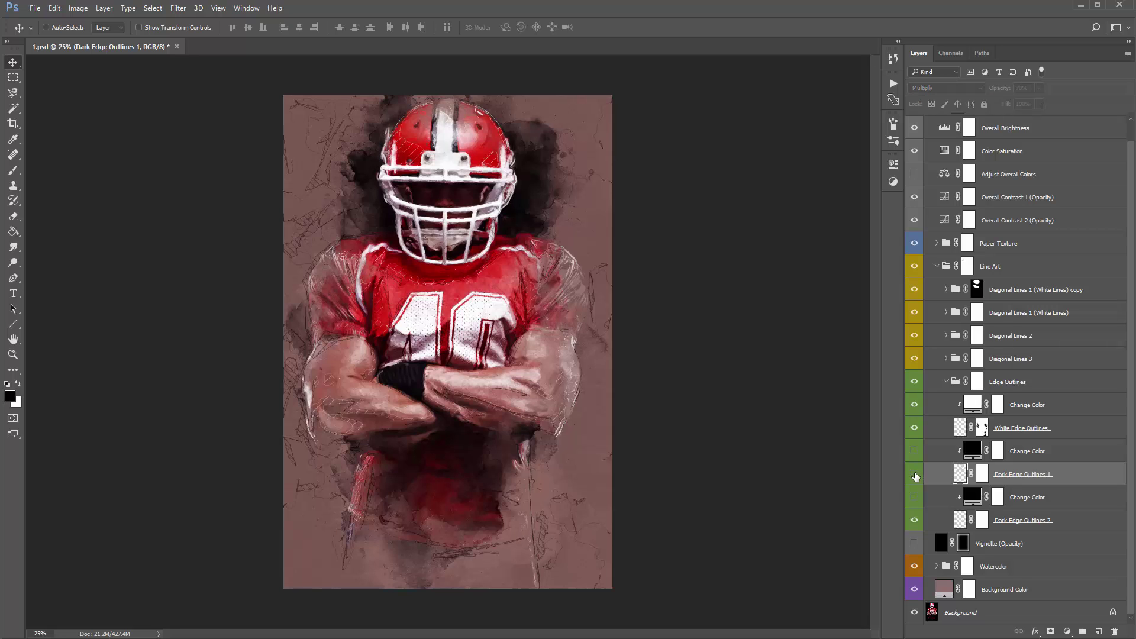
pyautogui.click(915, 475)
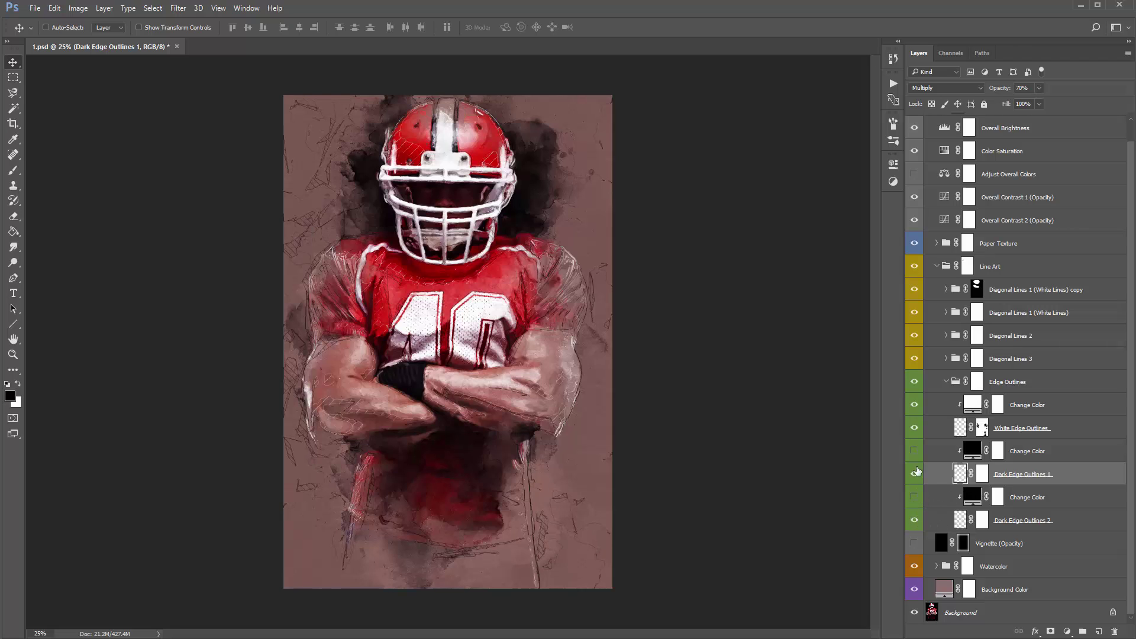
# Show the Change Color fill clipped to Dark Edge Outlines 1, and collapse the Edge Outlines and Line Art groups
pyautogui.click(1001, 453)
pyautogui.keyDown('ctrl'); pyautogui.click(1033, 497); pyautogui.keyUp('ctrl')
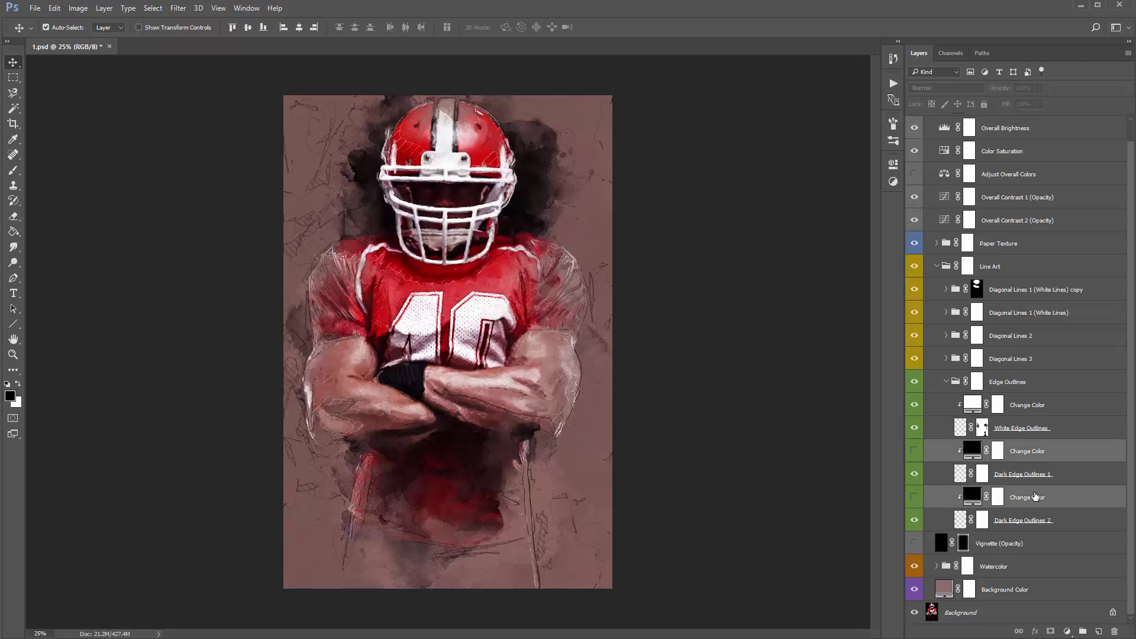
pyautogui.click(916, 451)
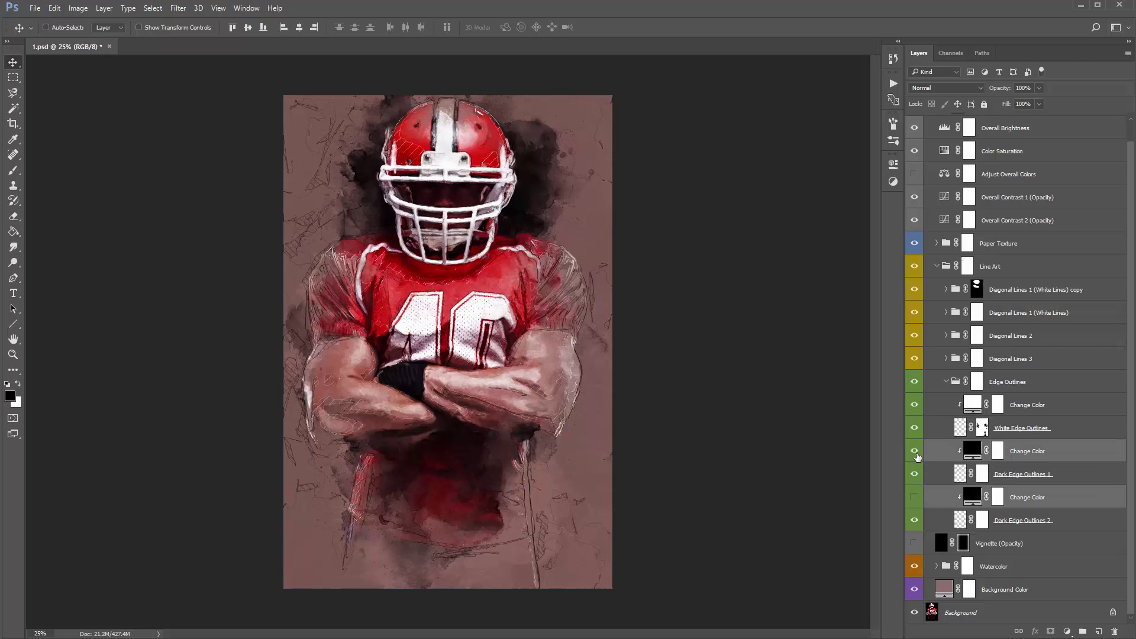
pyautogui.click(947, 382)
pyautogui.click(971, 286)
pyautogui.click(937, 287)
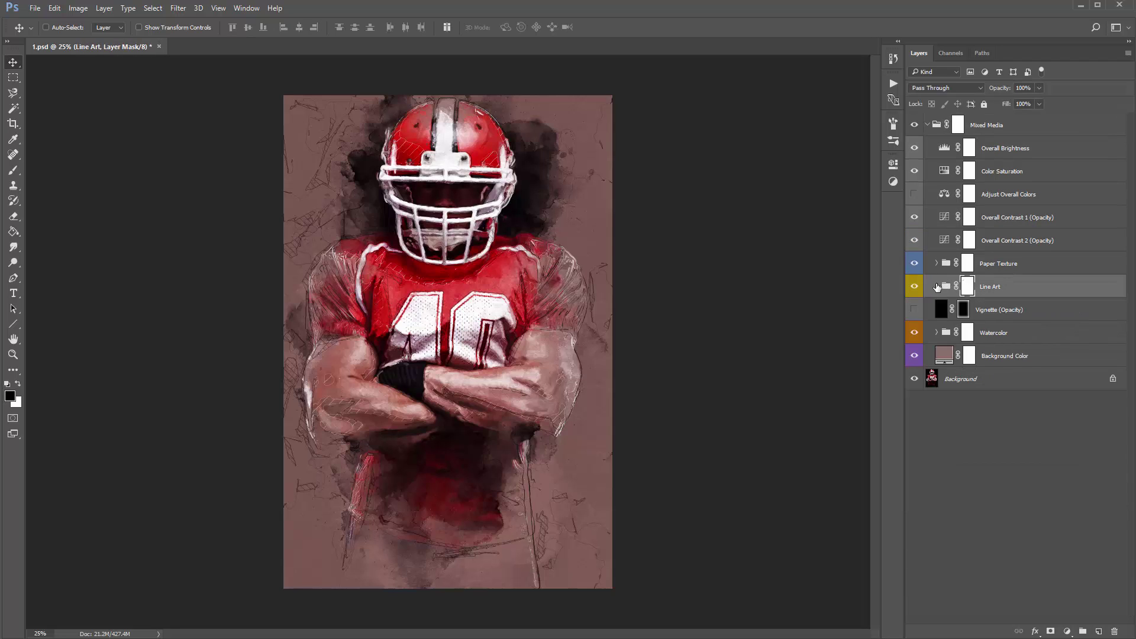
# Show the Vignette (Opacity) layer, try it at 15% opacity, undo that change and hide the layer again
pyautogui.click(1007, 313)
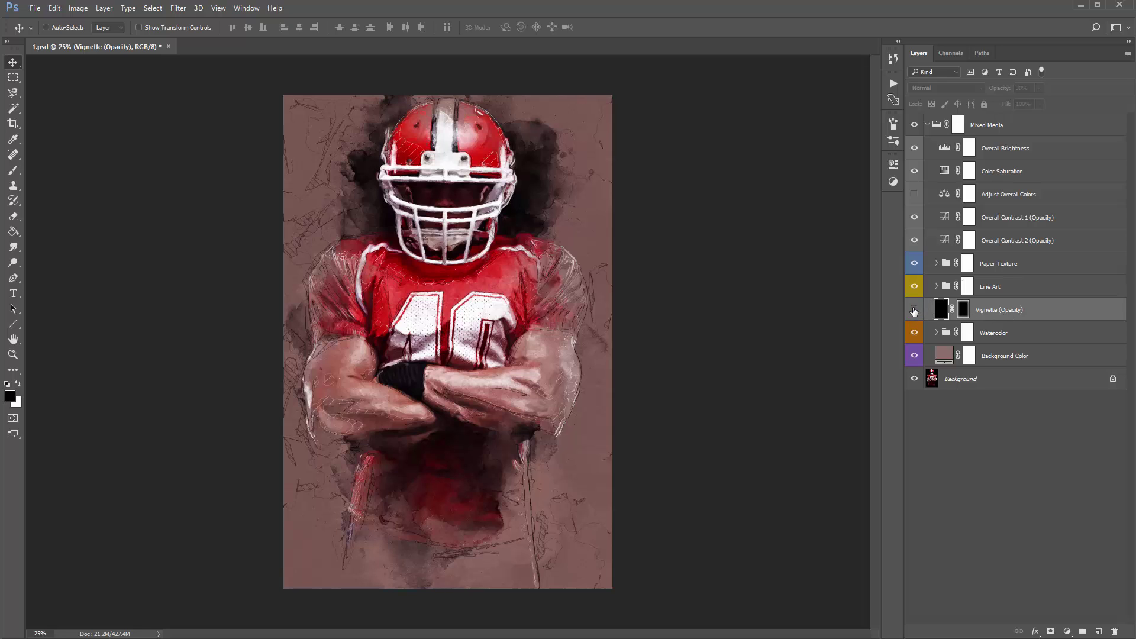
pyautogui.click(914, 311)
pyautogui.click(914, 312)
pyautogui.click(914, 312)
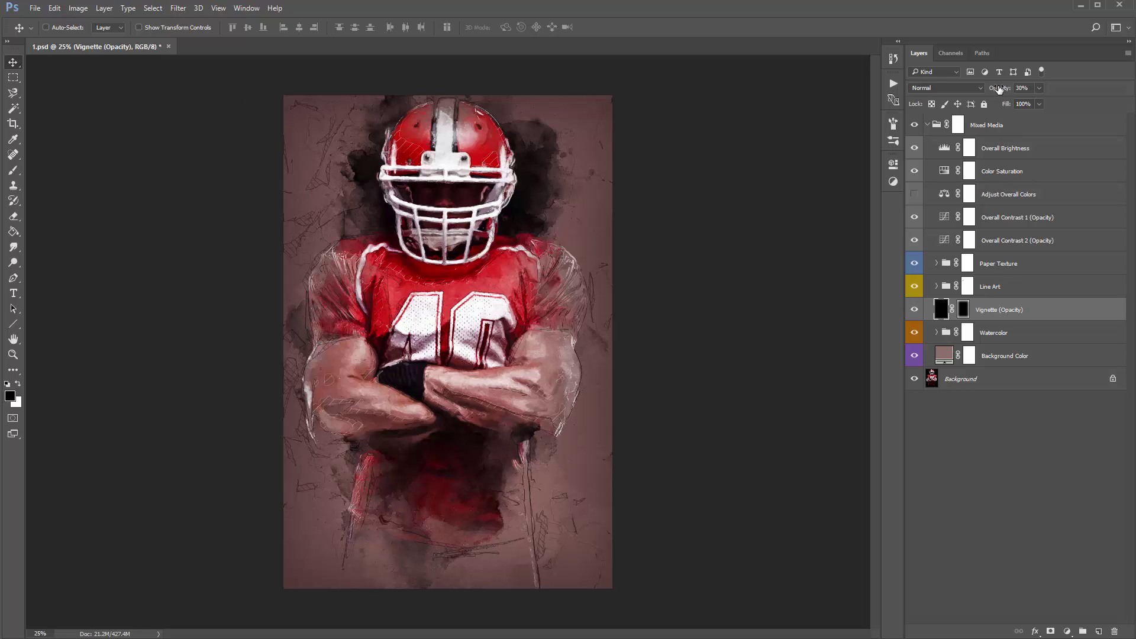
pyautogui.moveTo(999, 89); pyautogui.dragTo(697, 102)
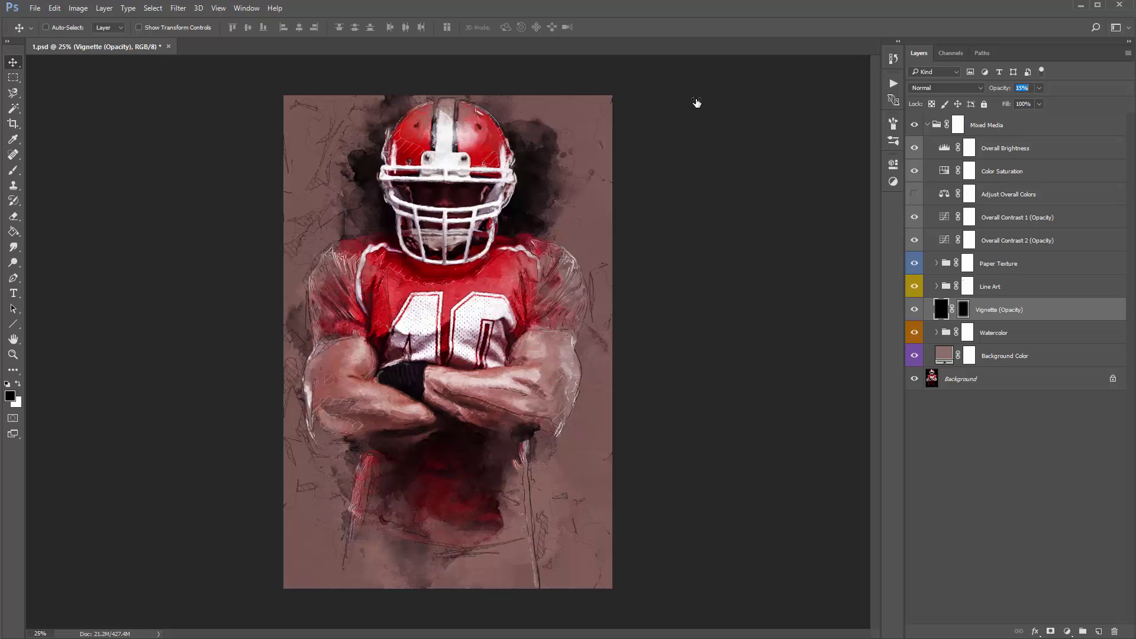
pyautogui.hotkey('ctrl', 'z')
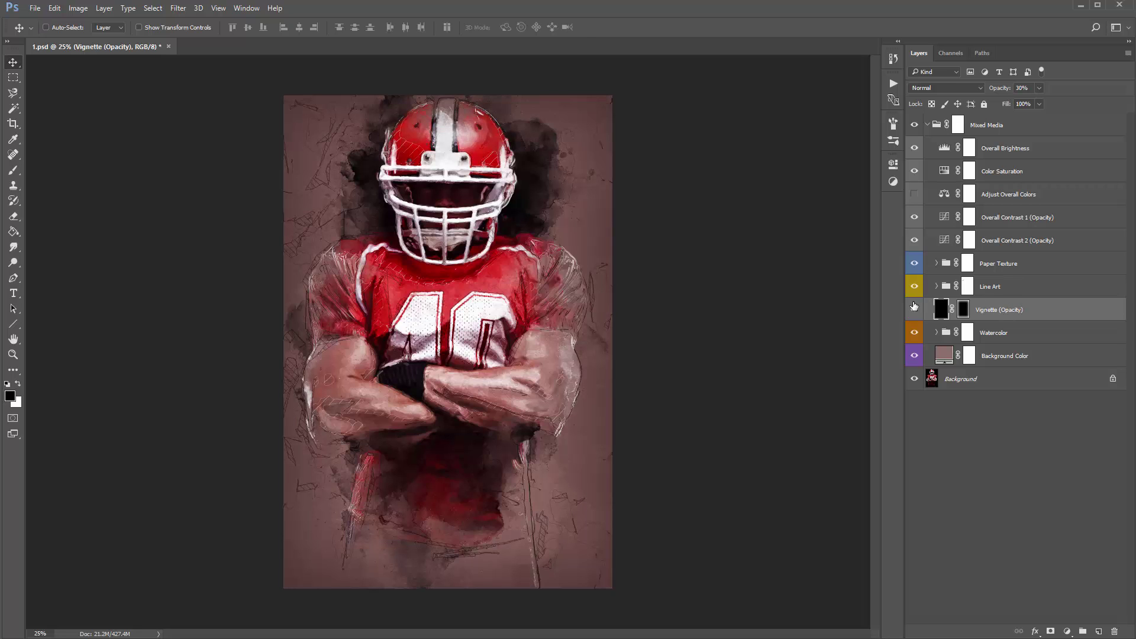
pyautogui.click(914, 309)
# Compare the artwork with and without the Watercolor group, leaving it visible, and expand the group
pyautogui.click(1006, 335)
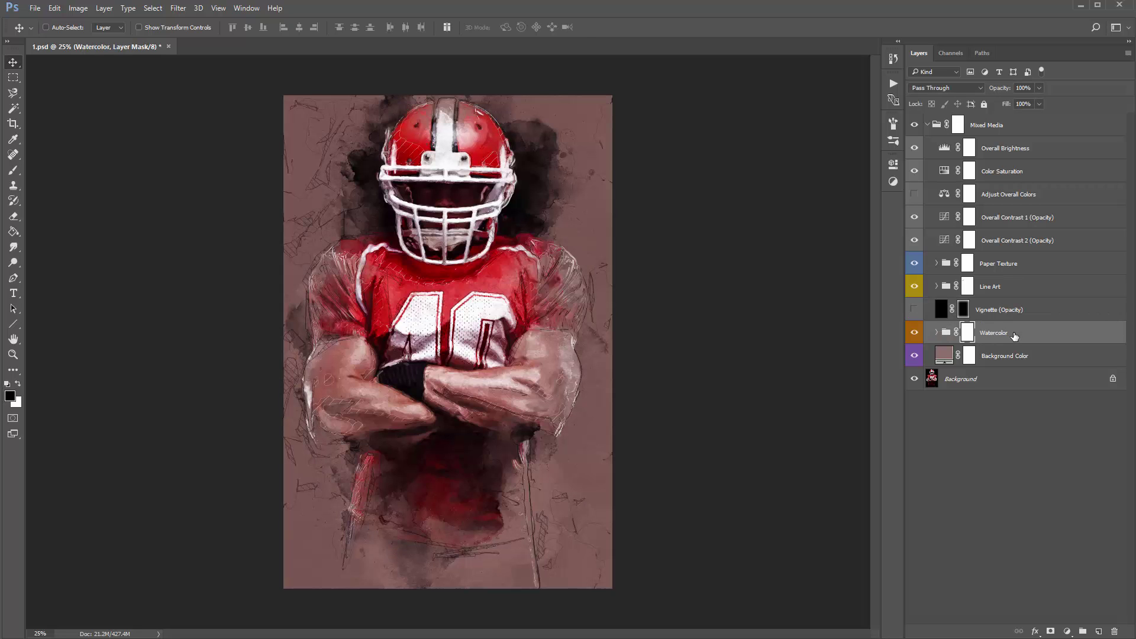
pyautogui.click(914, 332)
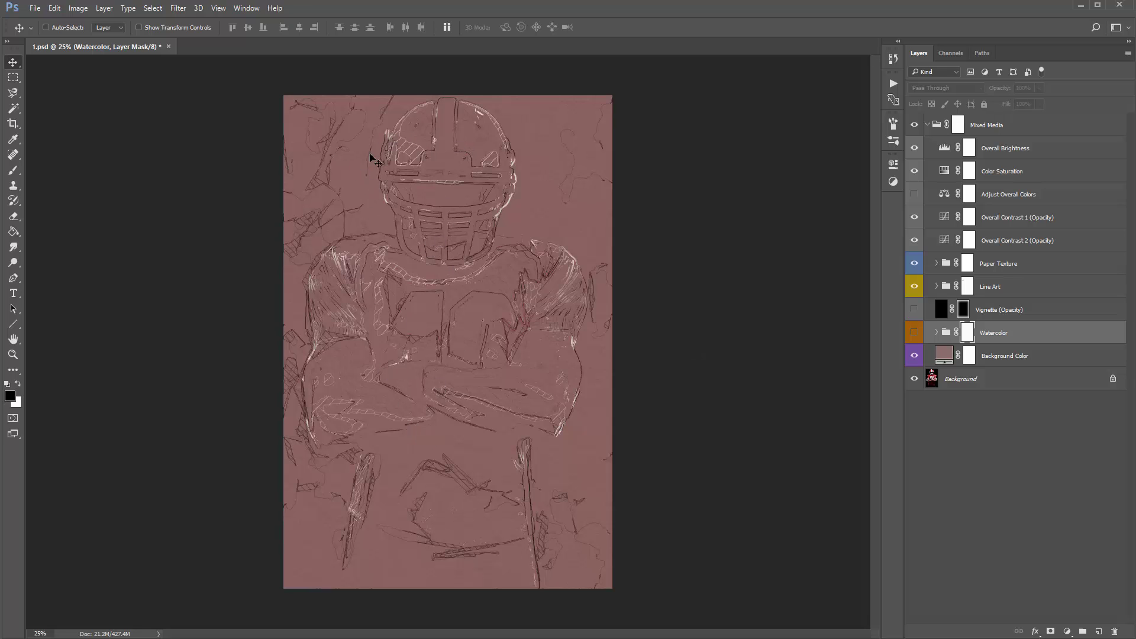
pyautogui.click(916, 331)
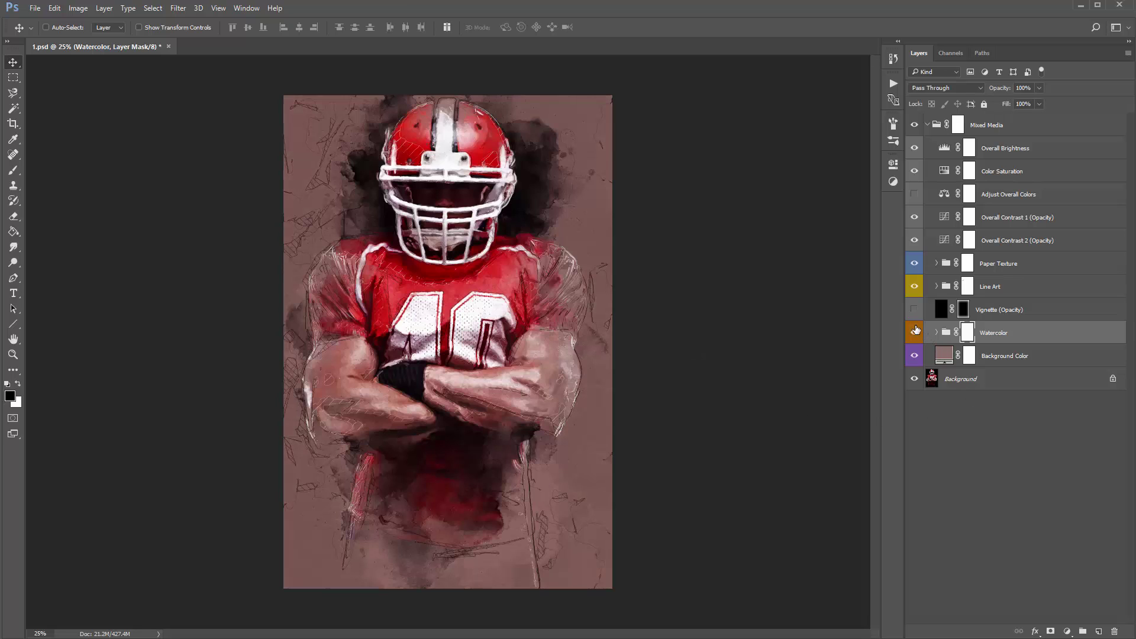
pyautogui.click(937, 334)
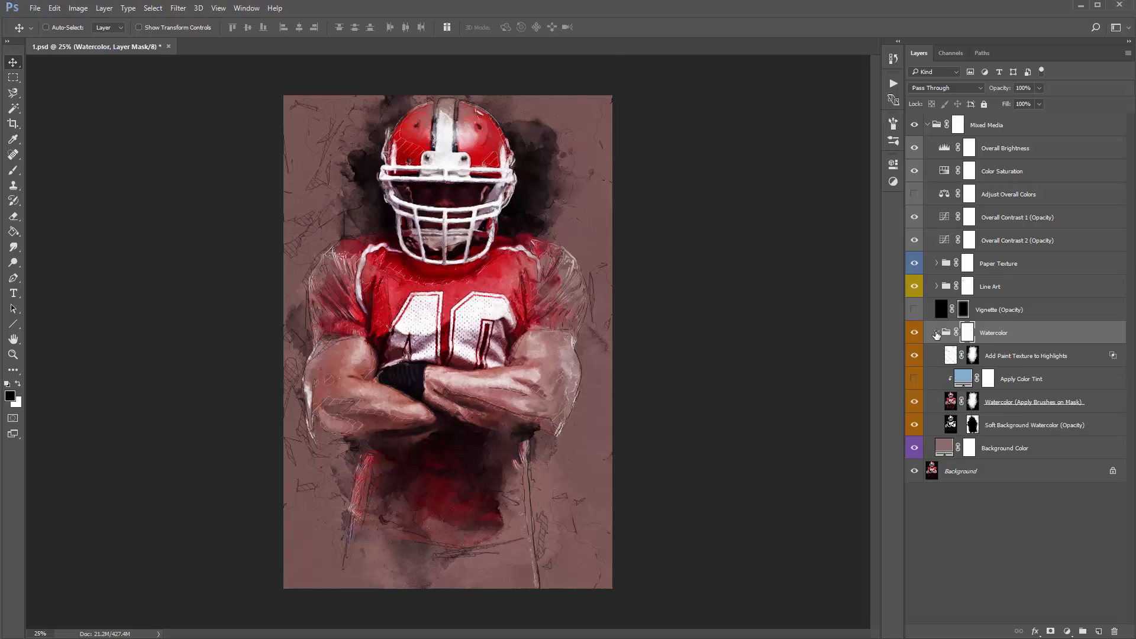
# Brush black on the Line Art group's mask along the left and right background edges to hide stray lines there
pyautogui.click(967, 287)
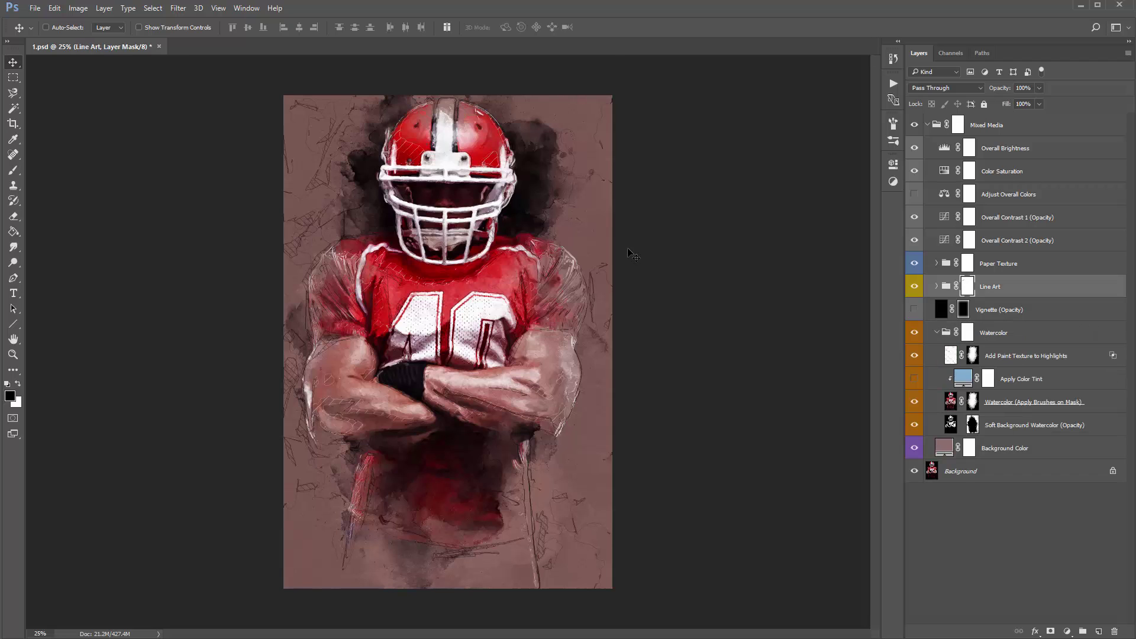
pyautogui.press('b')
pyautogui.moveTo(283, 121)
pyautogui.mouseDown()
pyautogui.moveTo(338, 137)
pyautogui.moveTo(292, 217)
pyautogui.moveTo(331, 208)
pyautogui.moveTo(290, 230)
pyautogui.mouseUp()
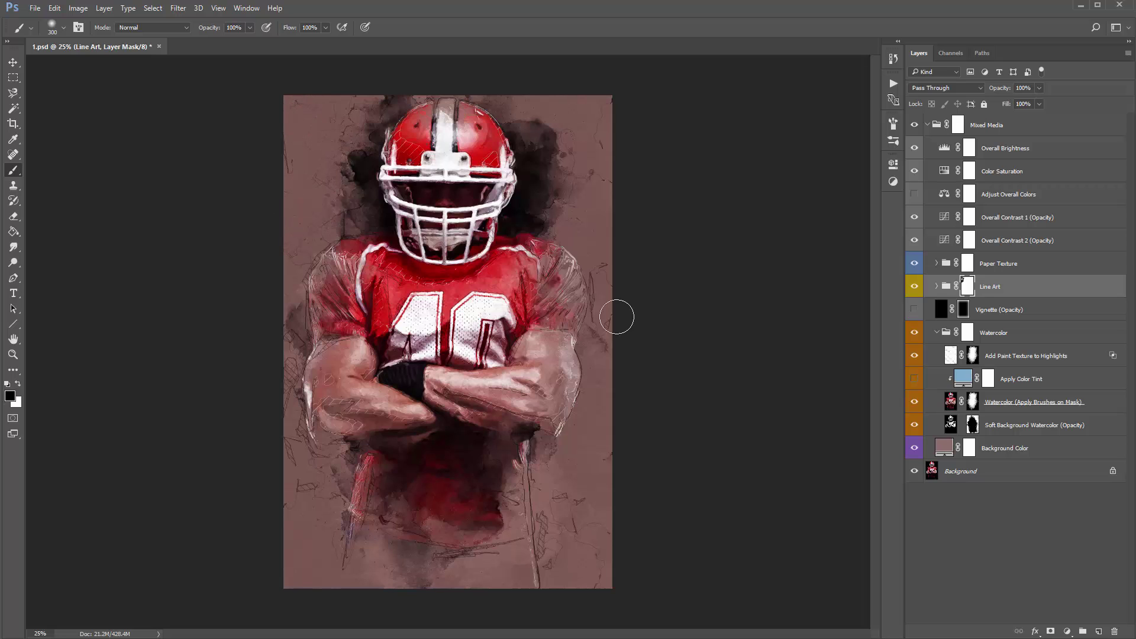
pyautogui.moveTo(581, 501); pyautogui.dragTo(564, 500)
pyautogui.moveTo(300, 489)
pyautogui.mouseDown()
pyautogui.moveTo(276, 459)
pyautogui.moveTo(274, 406)
pyautogui.mouseUp()
pyautogui.moveTo(619, 152); pyautogui.dragTo(634, 215)
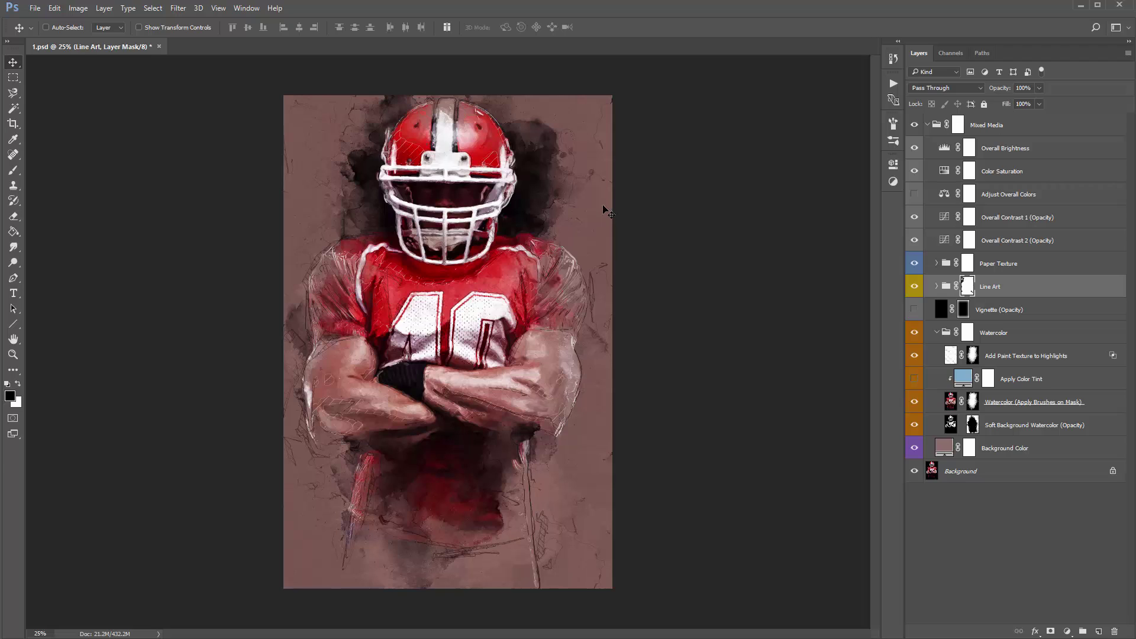
# Compare the artwork with and without the Watercolor (Apply Brushes on Mask) layer, leaving it visible
pyautogui.click(957, 333)
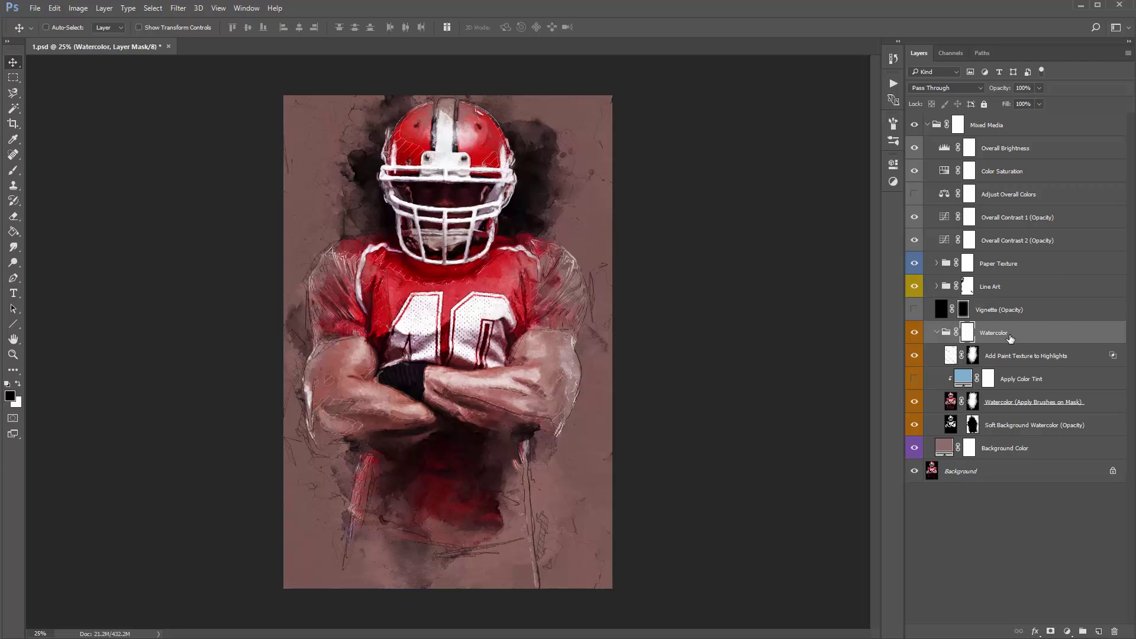
pyautogui.click(1019, 408)
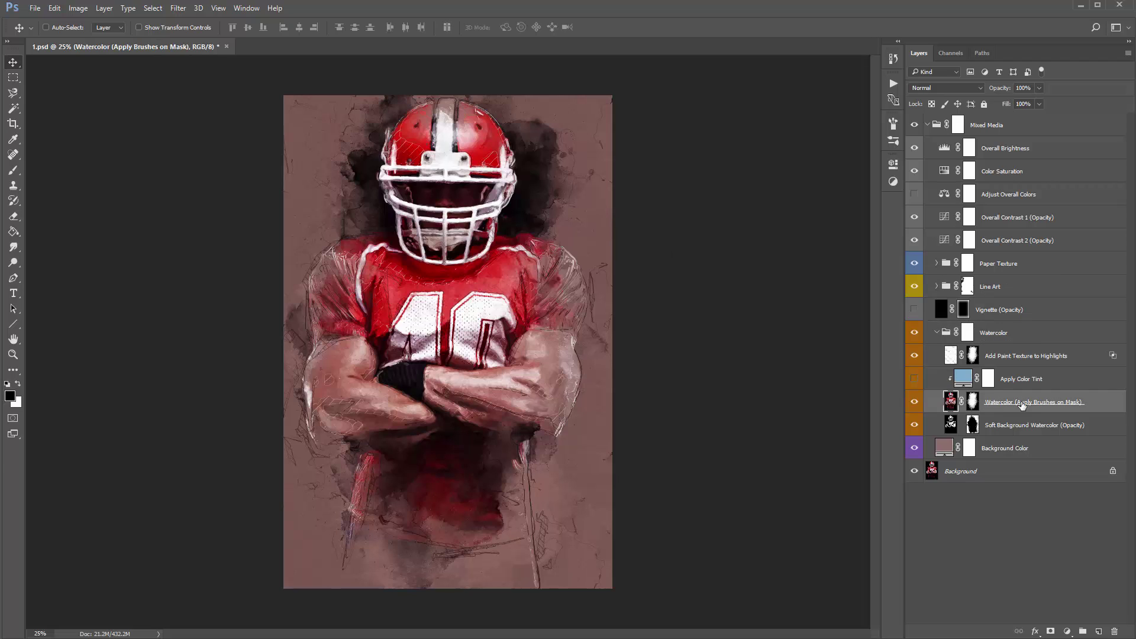
pyautogui.click(912, 403)
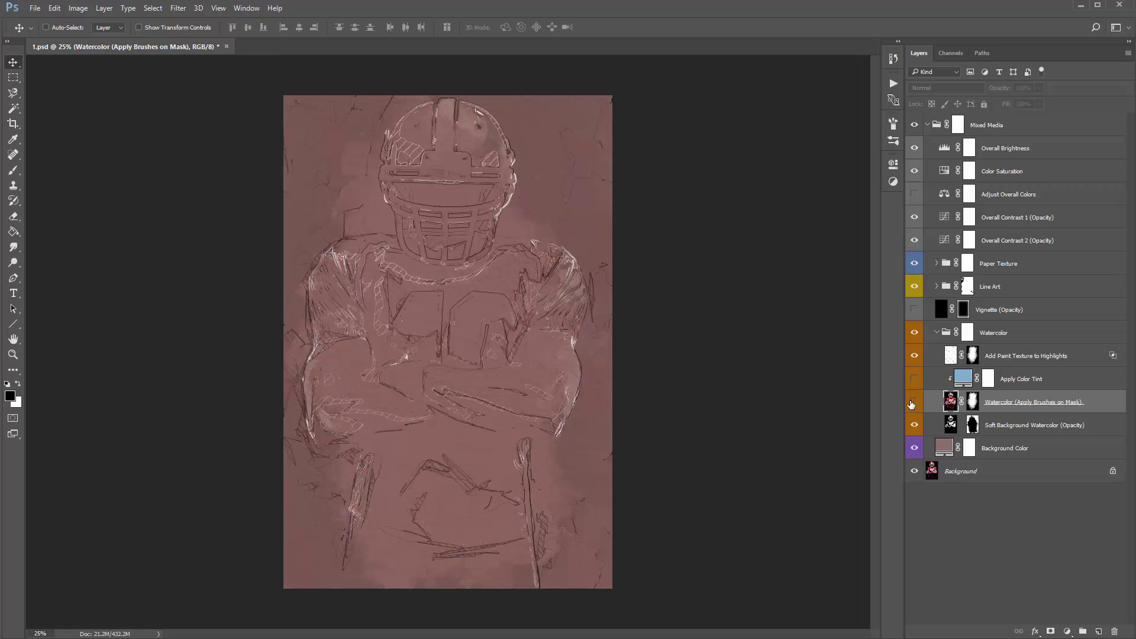
pyautogui.click(912, 403)
pyautogui.click(912, 404)
pyautogui.click(912, 404)
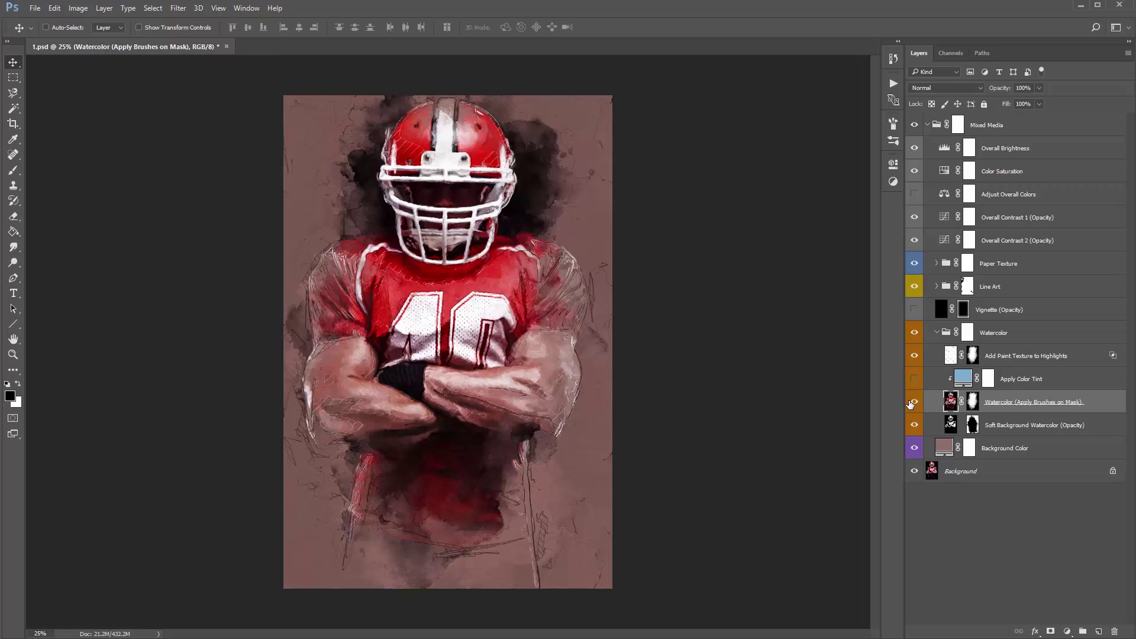
pyautogui.click(911, 405)
pyautogui.click(912, 404)
# View the Watercolor (Apply Brushes on Mask) layer's mask on its own, and return to the full artwork
pyautogui.click(973, 405)
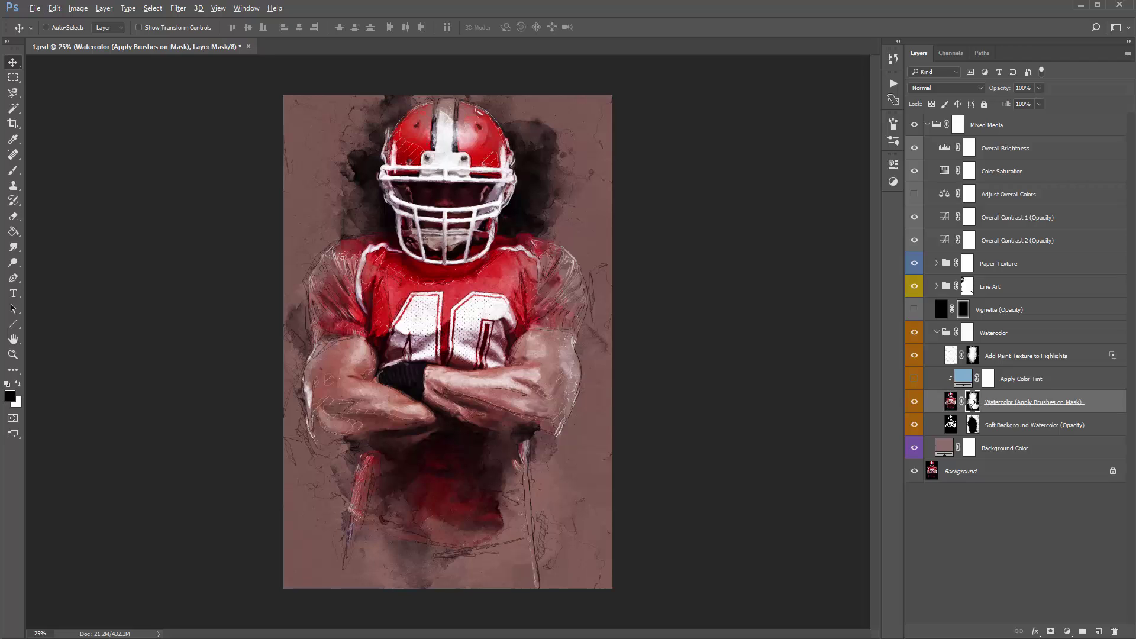
pyautogui.keyDown('alt'); pyautogui.click(974, 404); pyautogui.keyUp('alt')
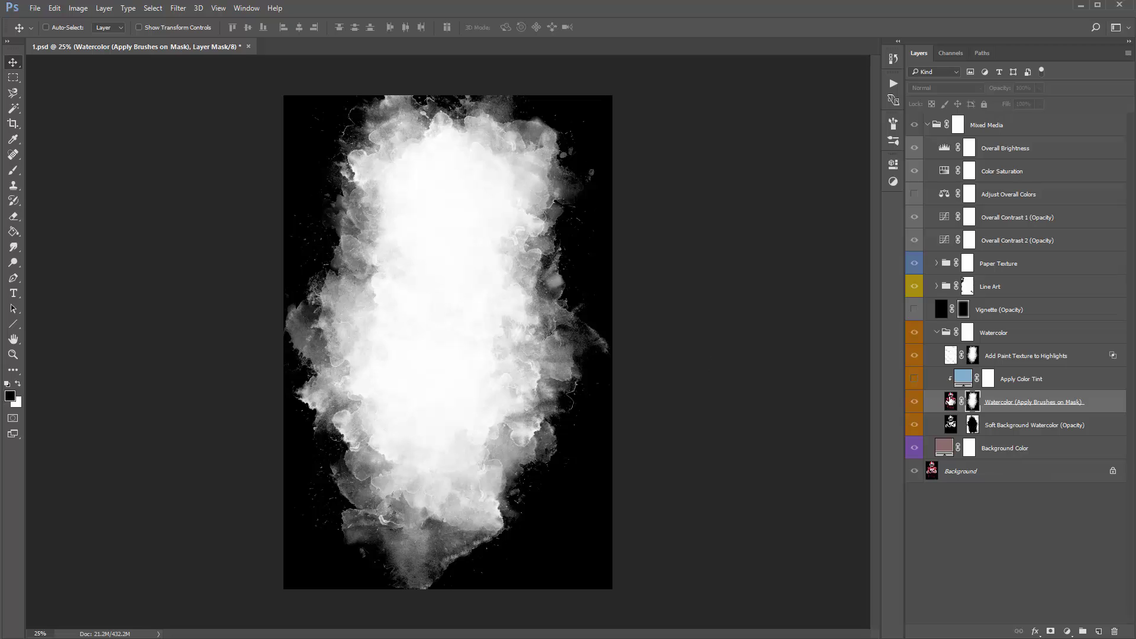
pyautogui.click(950, 400)
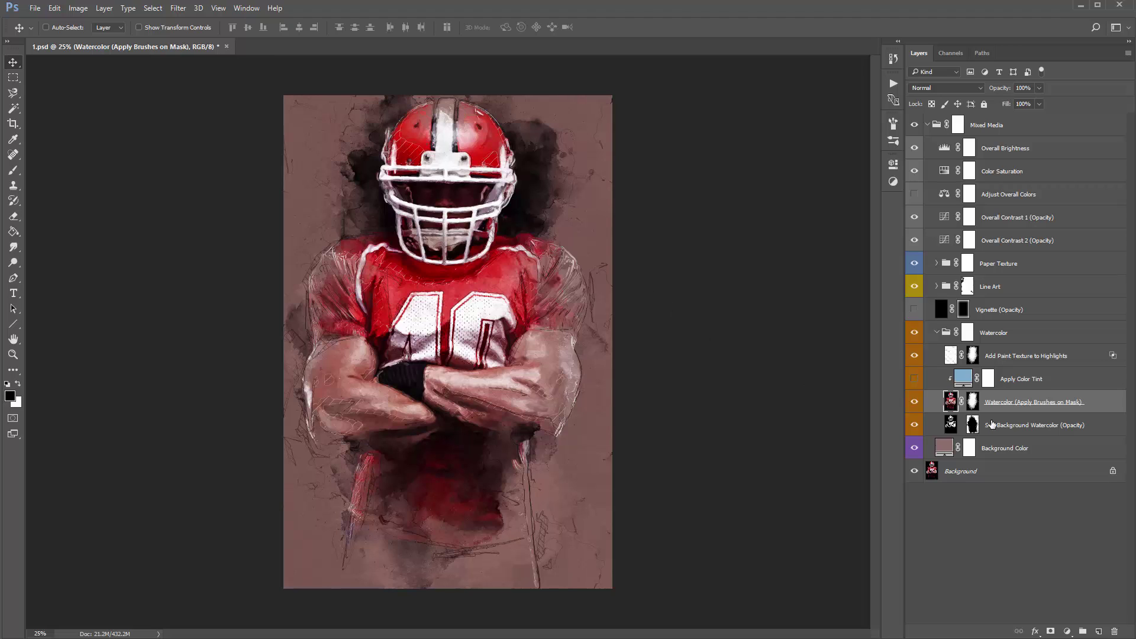
# With the Watercolor (Apply Brushes on Mask) mask selected, look over the available brush presets and close them without choosing one
pyautogui.click(972, 401)
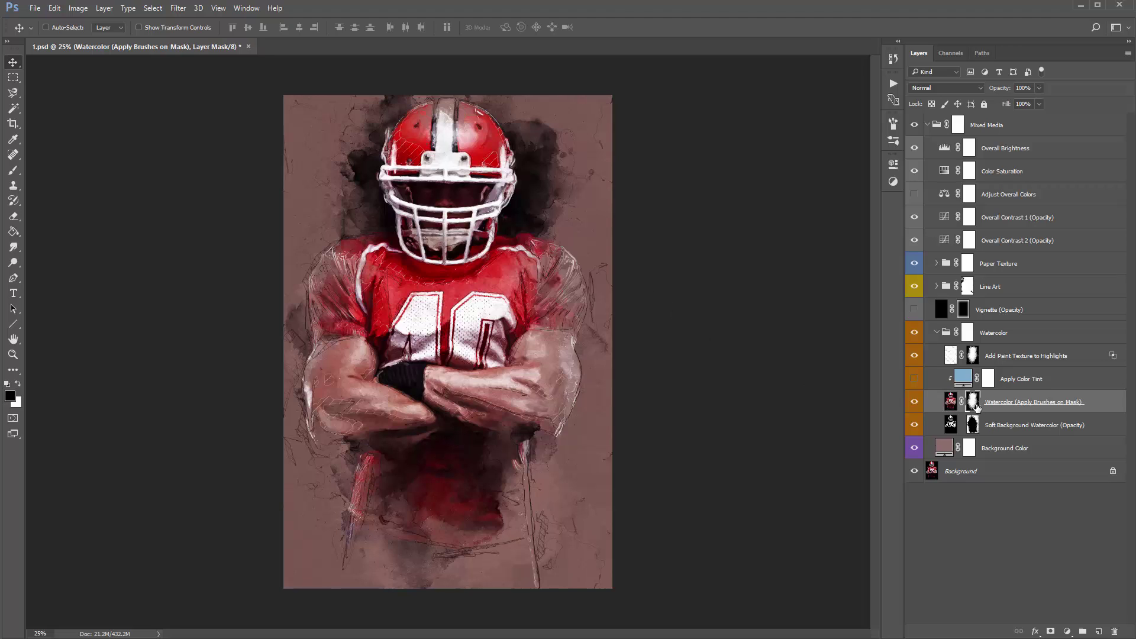
pyautogui.press('b')
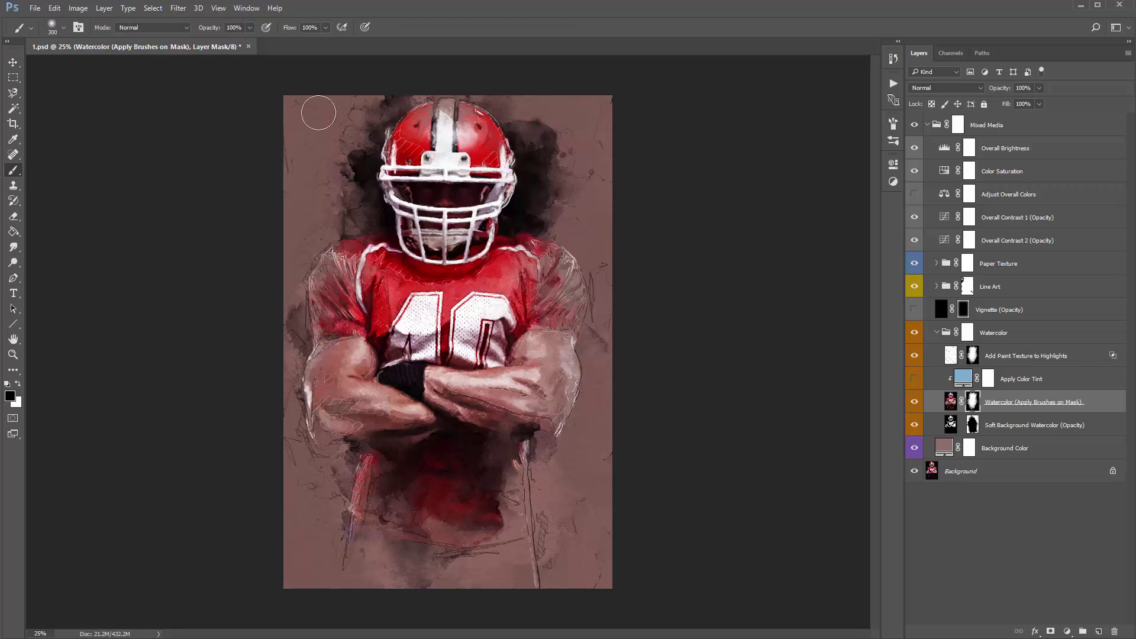
pyautogui.rightClick(296, 107)
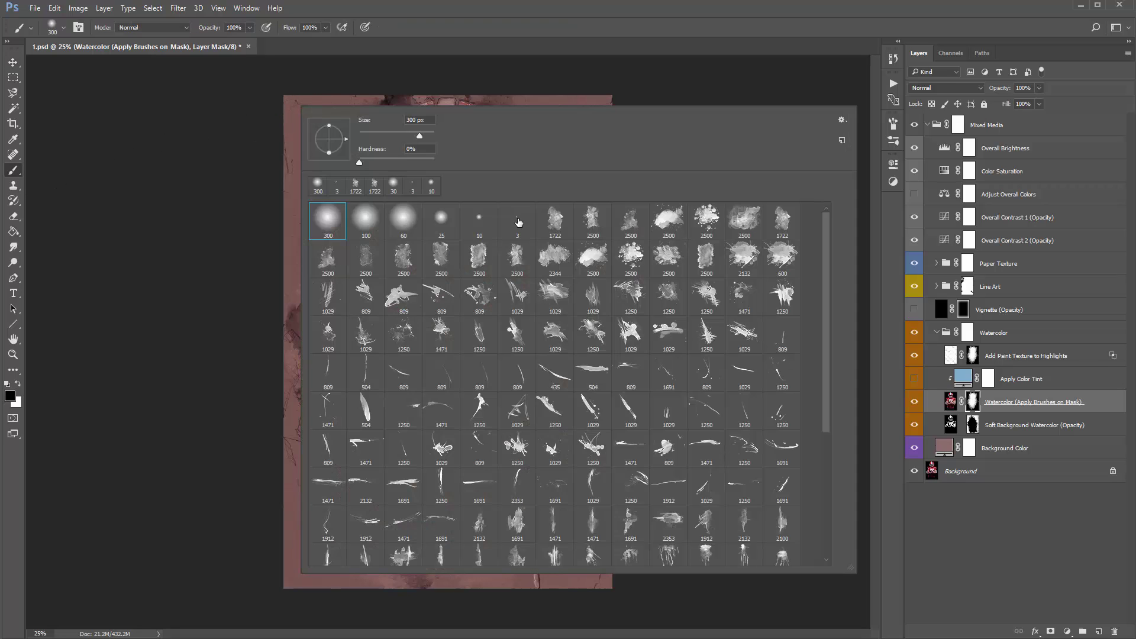
pyautogui.click(971, 403)
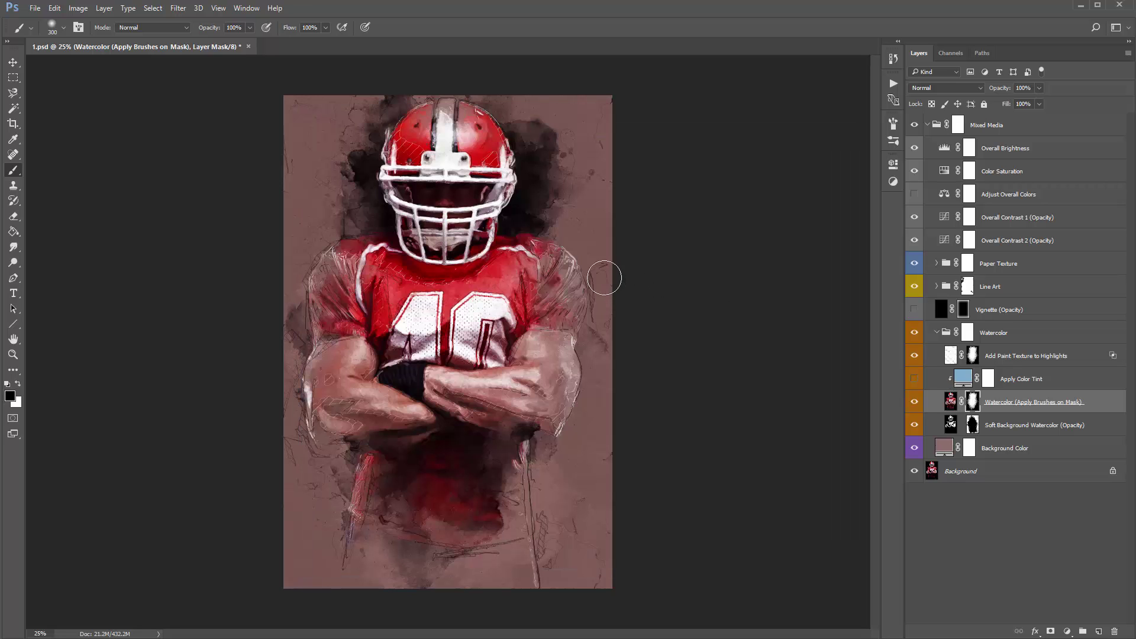
pyautogui.press('v')
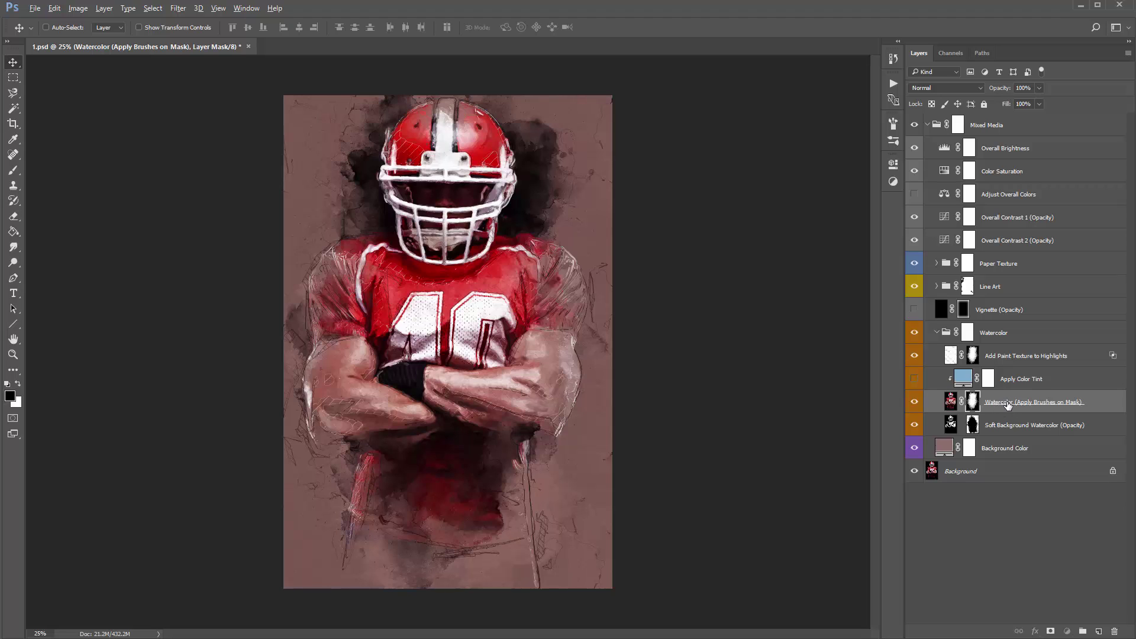
# Duplicate the Watercolor (Apply Brushes on Mask) layer directly below itself, hide the original and select the copy's mask
pyautogui.moveTo(1009, 405); pyautogui.dragTo(1015, 418)
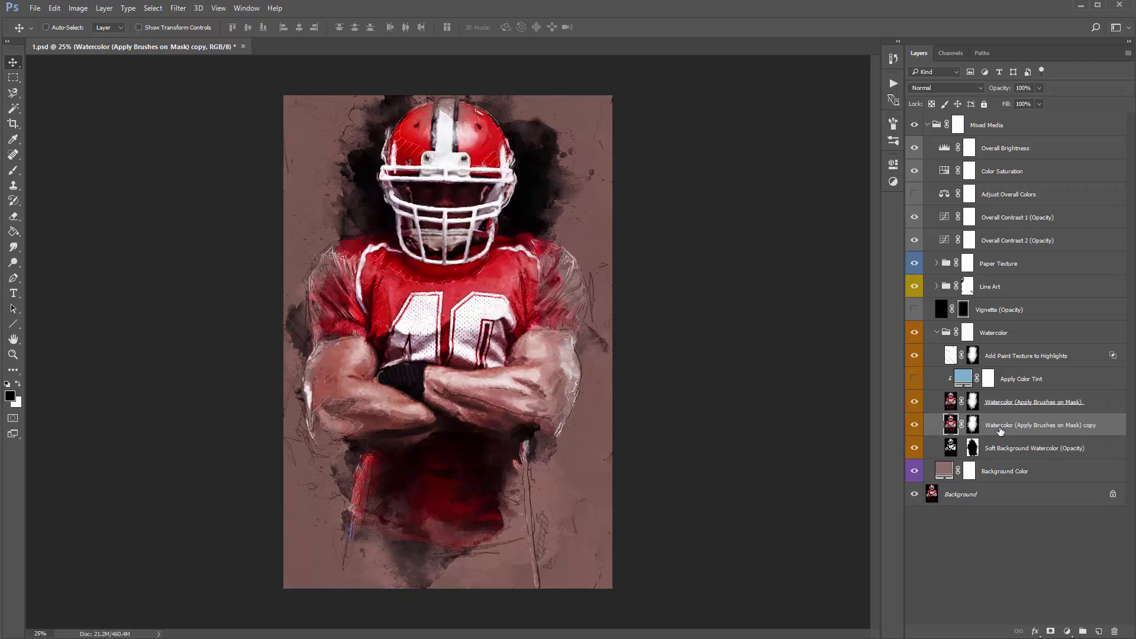
pyautogui.click(1022, 410)
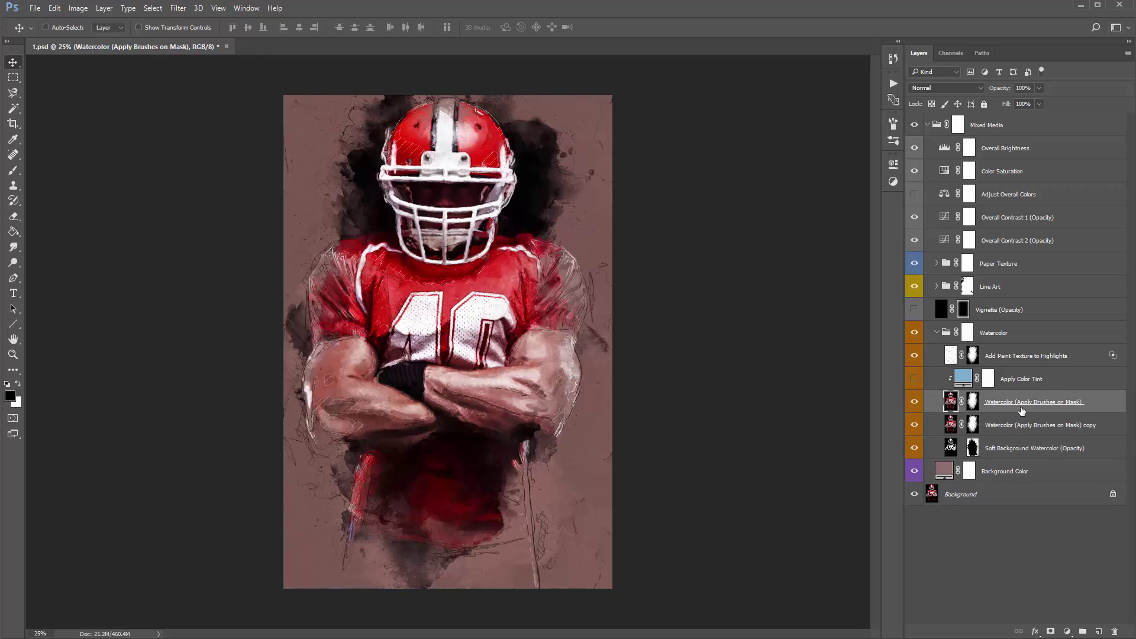
pyautogui.click(915, 403)
pyautogui.click(950, 425)
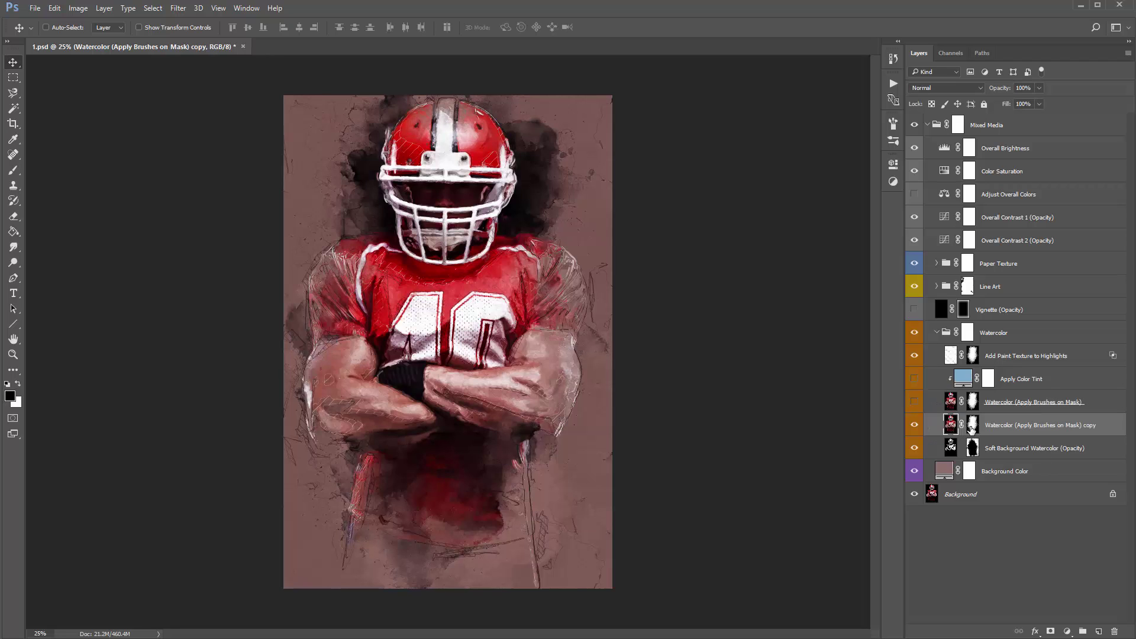
pyautogui.click(973, 430)
# Swap the visibility of the original Watercolor layer and its copy to compare them, leaving only the copy visible
pyautogui.click(914, 425)
pyautogui.click(915, 401)
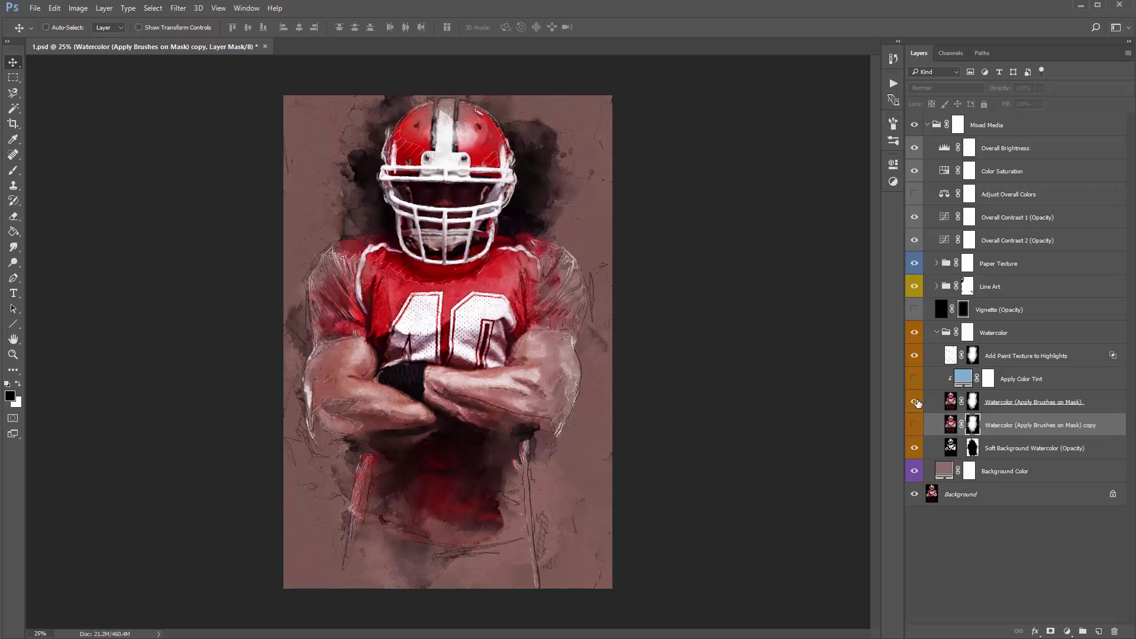
pyautogui.click(915, 402)
pyautogui.click(915, 425)
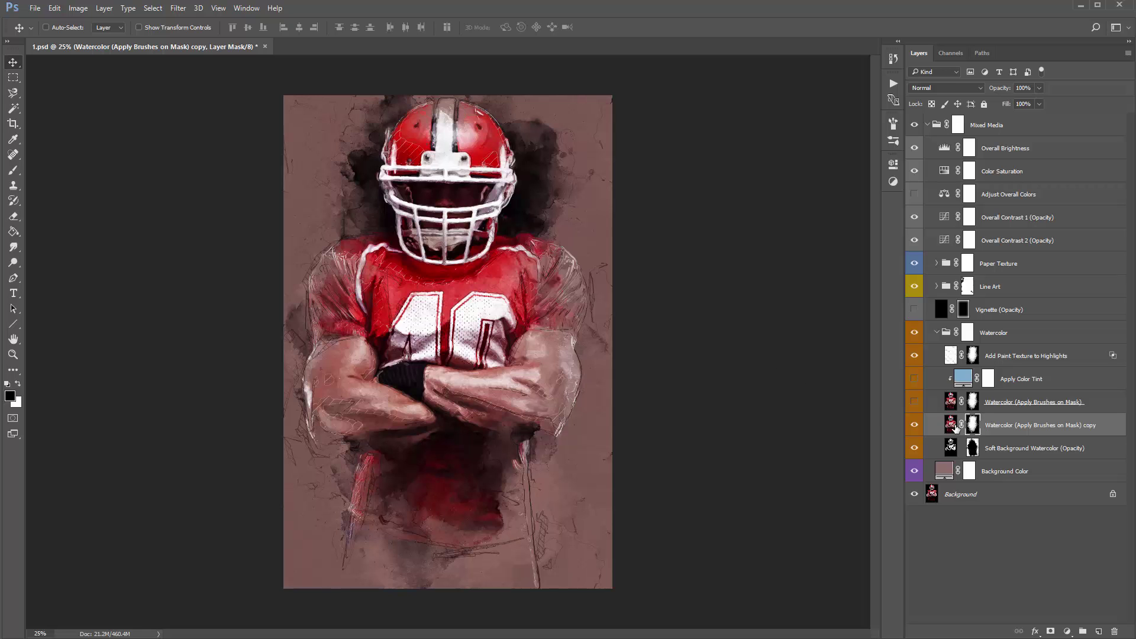
# Fill the mask of Watercolor (Apply Brushes on Mask) copy with black, viewing the mask on its own before and after
pyautogui.keyDown('alt'); pyautogui.click(973, 425); pyautogui.keyUp('alt')
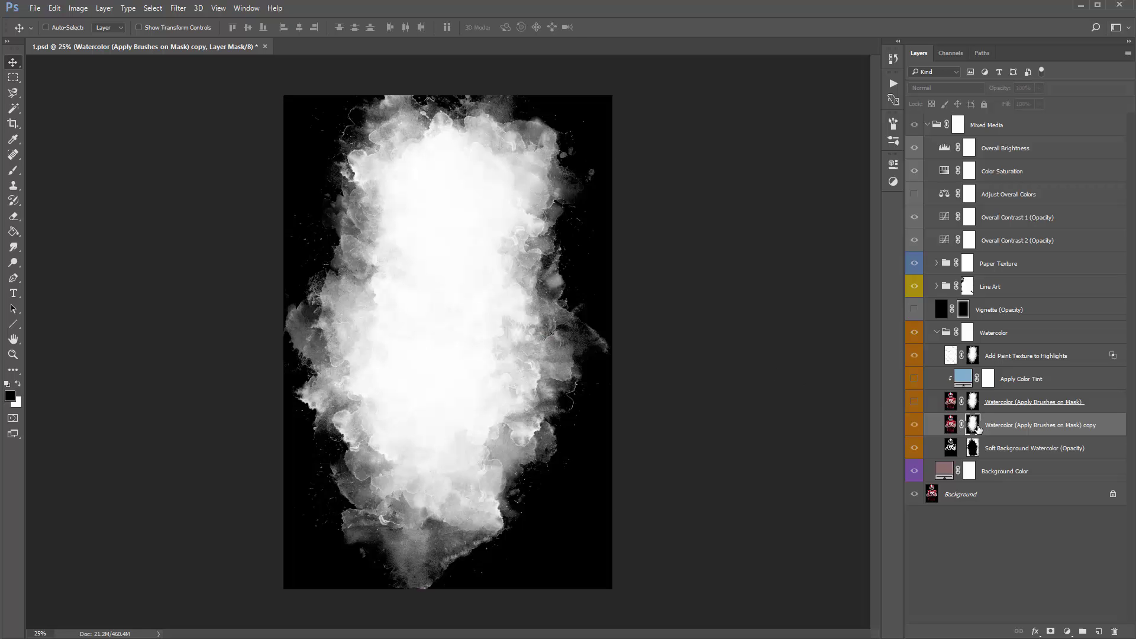
pyautogui.keyDown('alt'); pyautogui.click(978, 429); pyautogui.keyUp('alt')
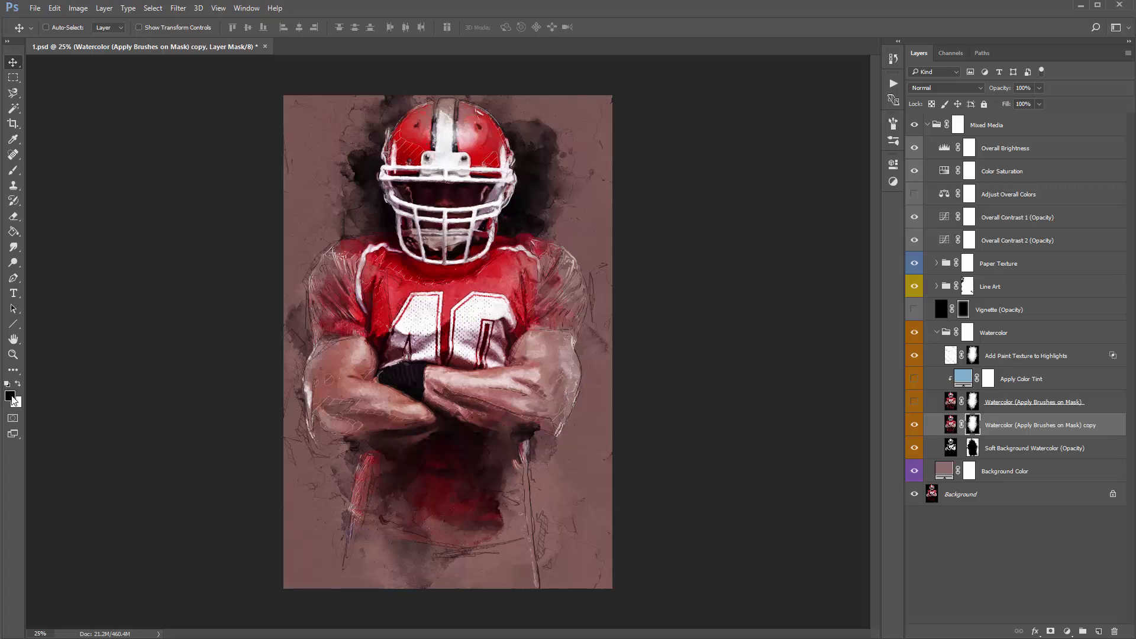
pyautogui.press('x')
pyautogui.press('x')
pyautogui.keyDown('alt'); pyautogui.click(972, 424); pyautogui.keyUp('alt')
pyautogui.keyDown('alt'); pyautogui.click(973, 425); pyautogui.keyUp('alt')
pyautogui.hotkey('alt', 'BackSpace')
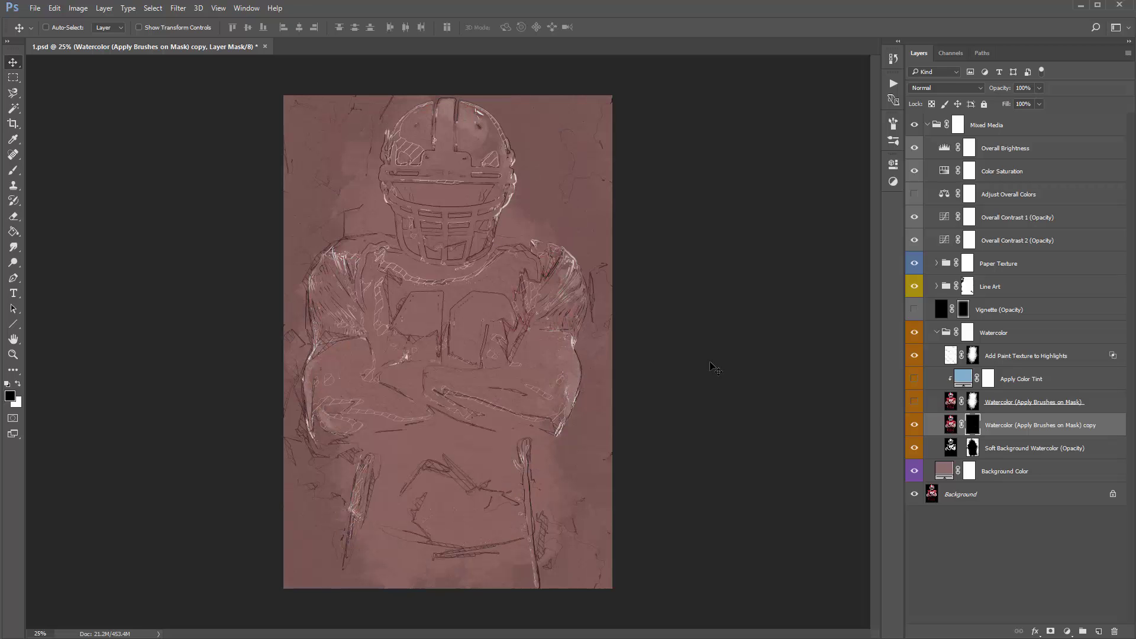
pyautogui.keyDown('alt'); pyautogui.click(975, 427); pyautogui.keyUp('alt')
pyautogui.keyDown('alt'); pyautogui.click(975, 427); pyautogui.keyUp('alt')
pyautogui.doubleClick(974, 426)
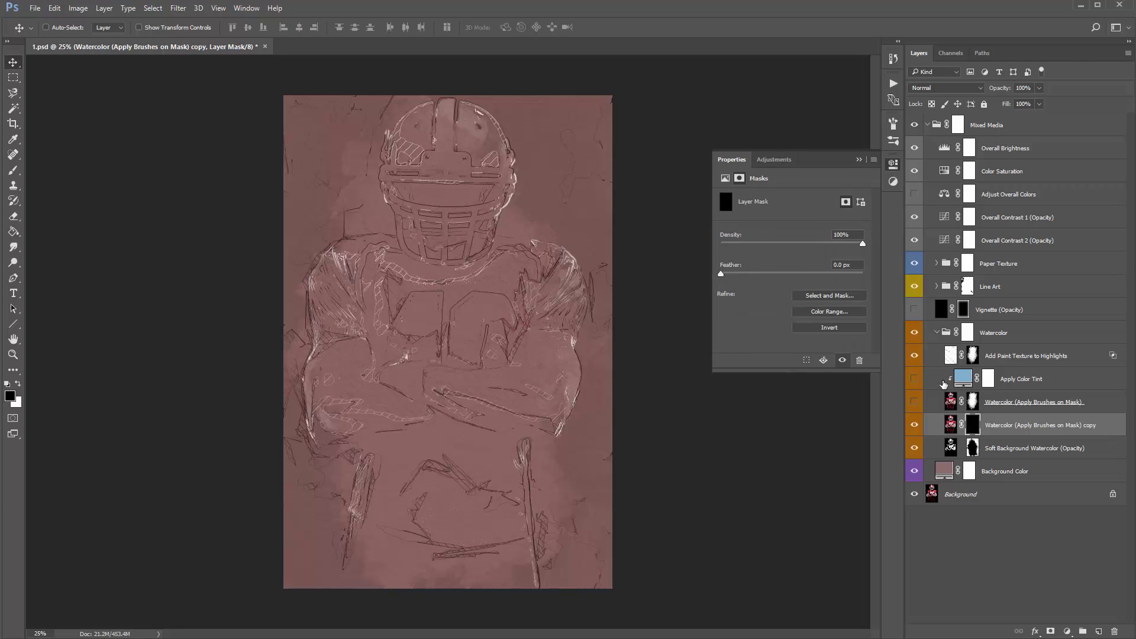
# Paint white over the player on the Watercolor copy's mask with a 2500 px watercolor brush, and refill the mask with black
pyautogui.click(858, 160)
pyautogui.press('b')
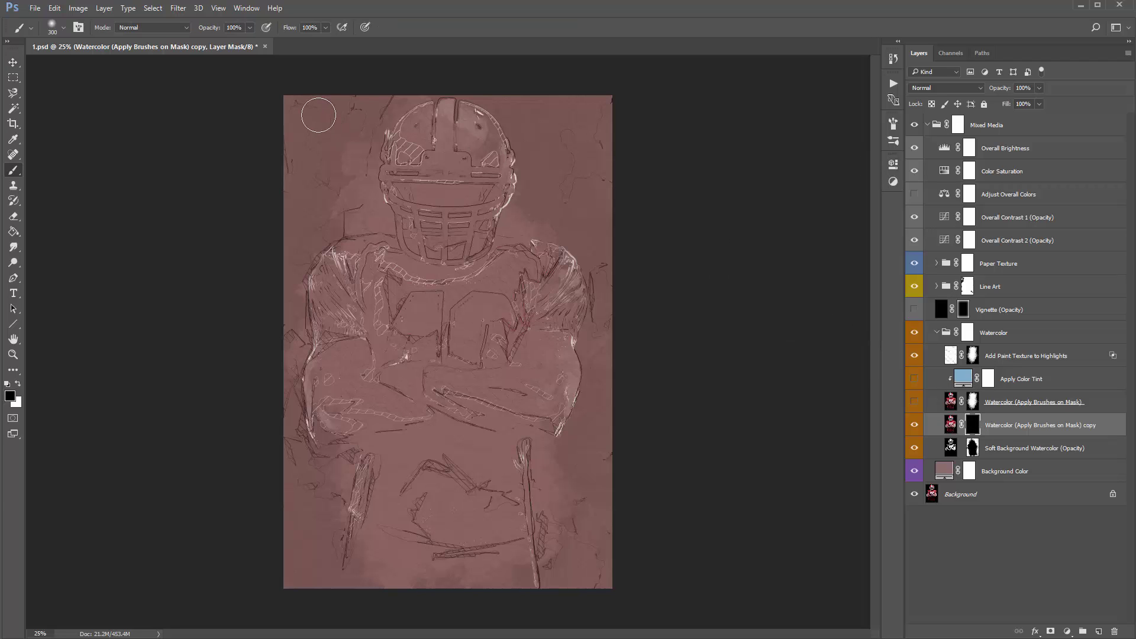
pyautogui.rightClick(319, 116)
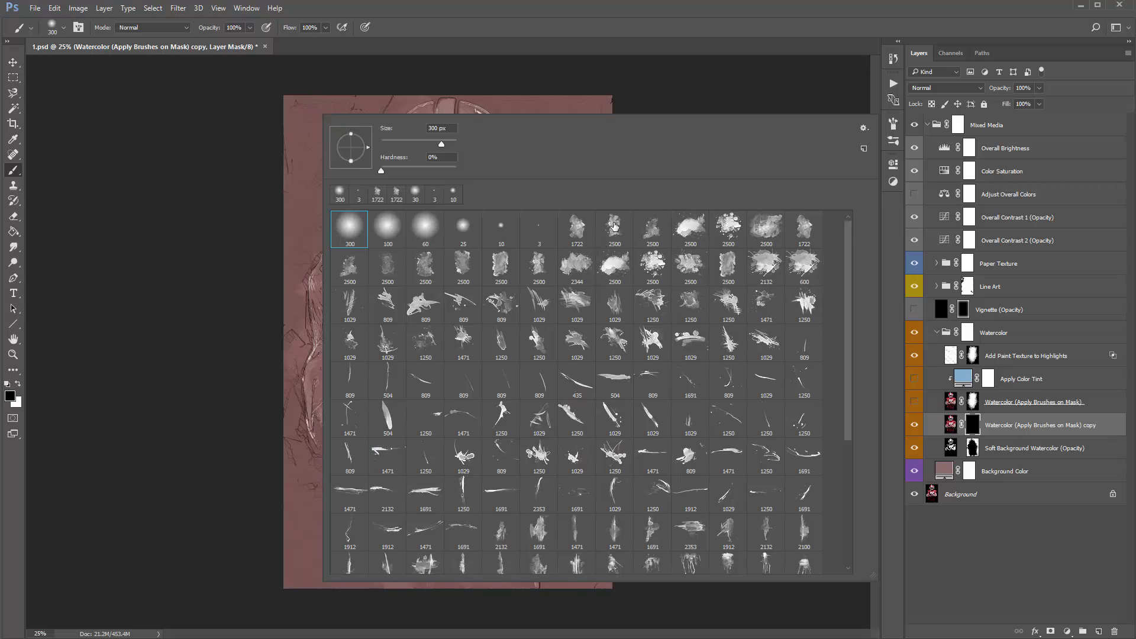
pyautogui.doubleClick(615, 228)
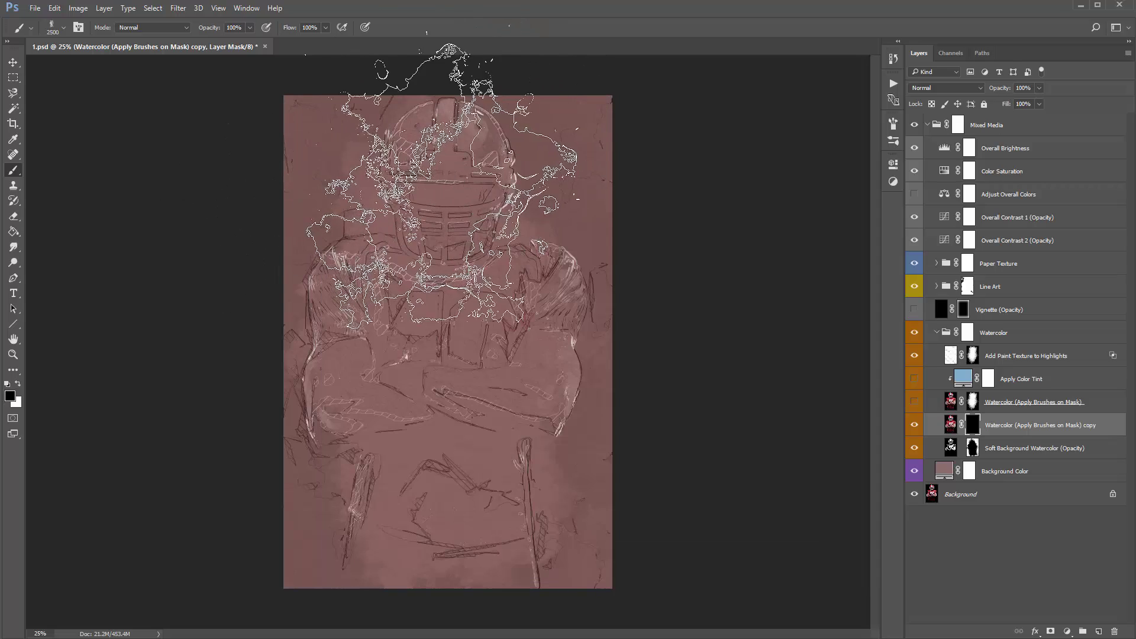
pyautogui.press('x')
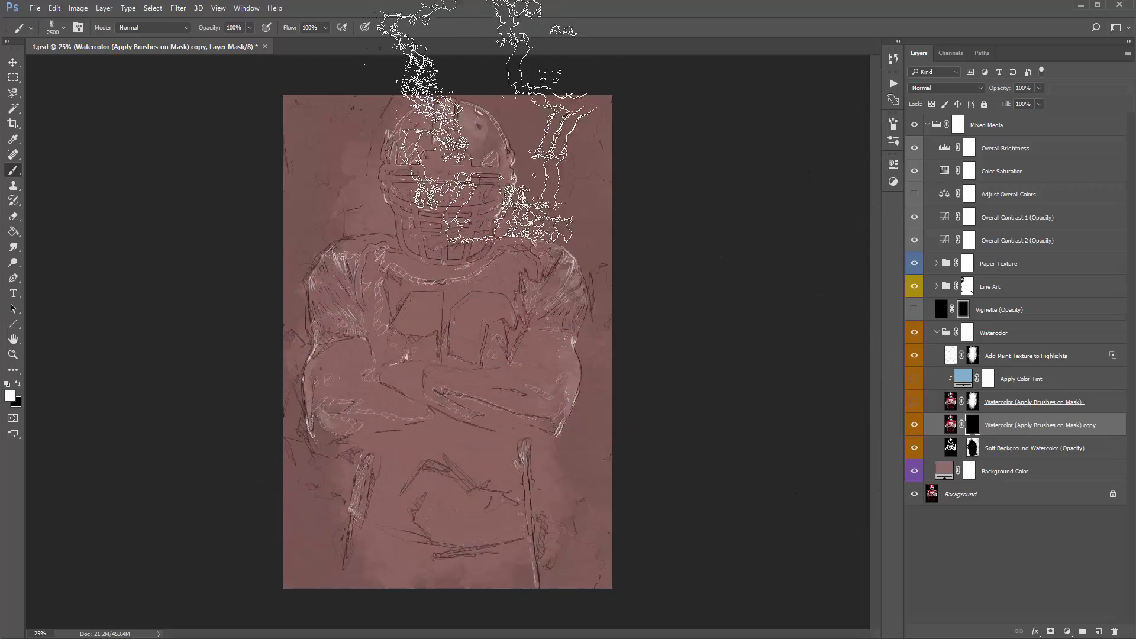
pyautogui.moveTo(456, 106)
pyautogui.mouseDown()
pyautogui.moveTo(467, 152)
pyautogui.moveTo(349, 272)
pyautogui.moveTo(479, 332)
pyautogui.moveTo(385, 455)
pyautogui.moveTo(448, 569)
pyautogui.moveTo(455, 296)
pyautogui.moveTo(432, 391)
pyautogui.moveTo(681, 361)
pyautogui.moveTo(390, 329)
pyautogui.moveTo(509, 367)
pyautogui.mouseUp()
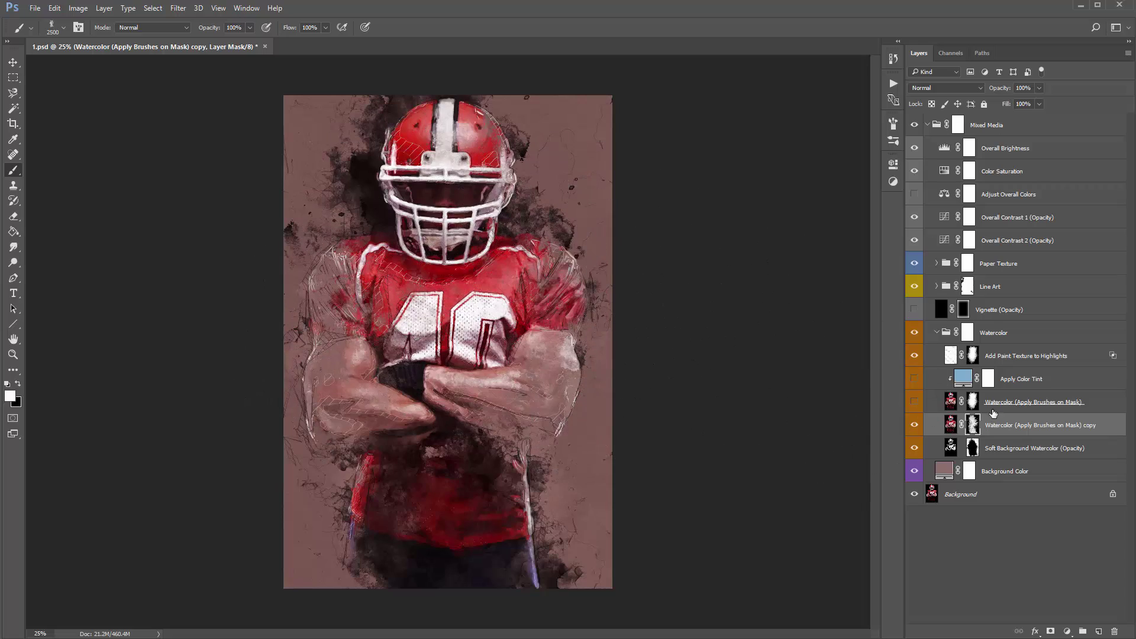
pyautogui.press('x')
pyautogui.hotkey('alt', 'BackSpace')
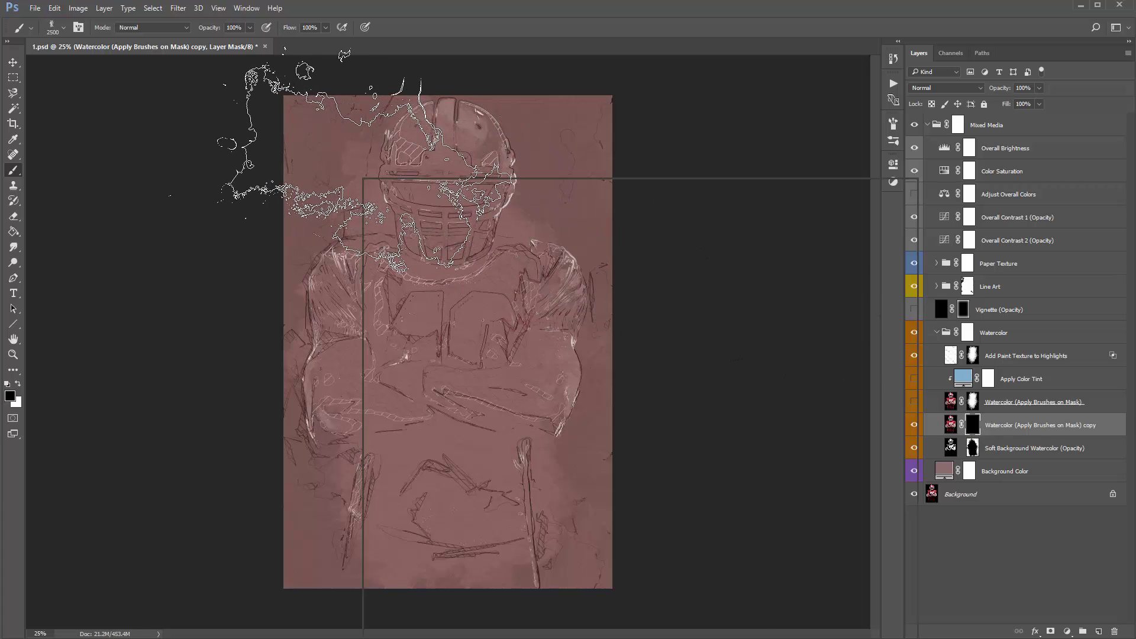
# Paint white on the Watercolor copy's mask with the textured 1691 px brush to reveal the player from helmet to waist
pyautogui.rightClick(367, 178)
pyautogui.scroll(-3, 546, 421)
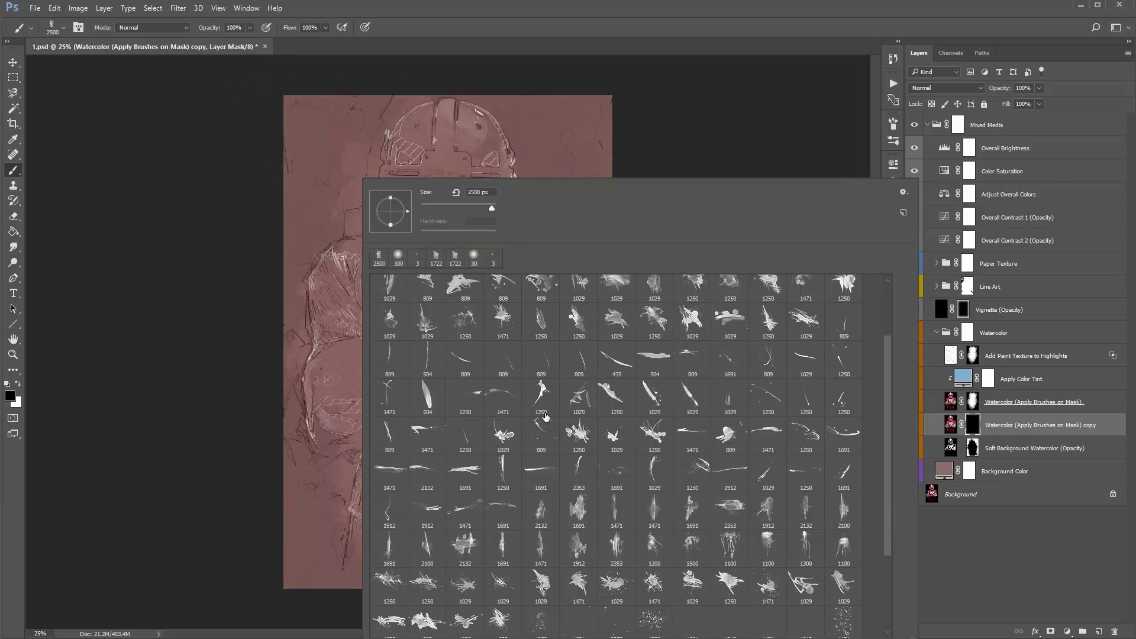
pyautogui.click(579, 495)
pyautogui.click(264, 298)
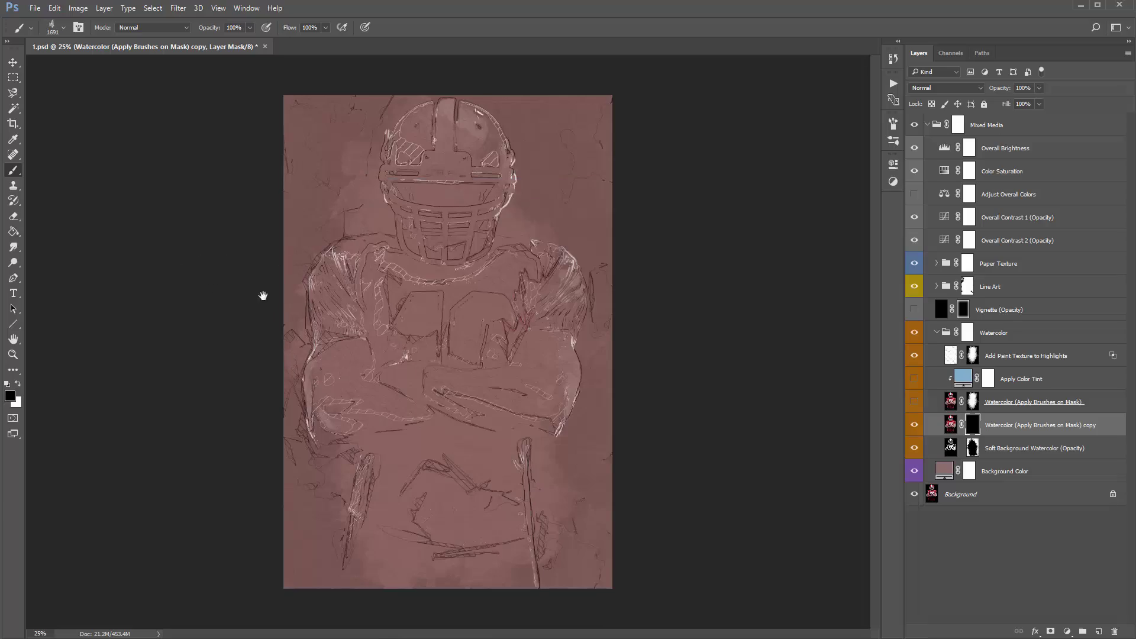
pyautogui.press('x')
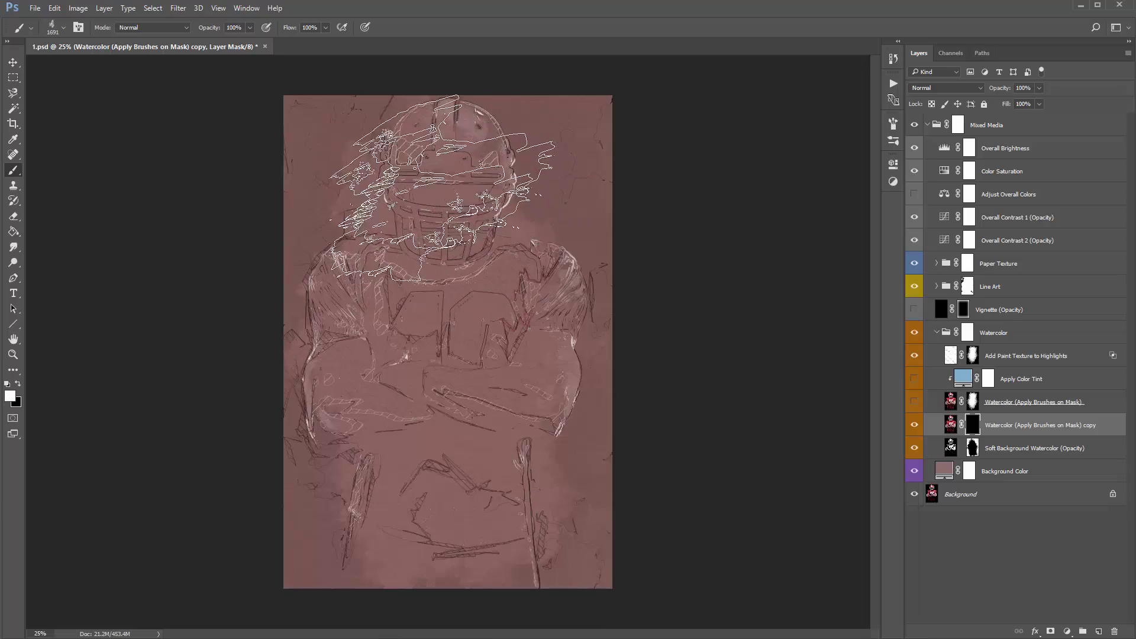
pyautogui.moveTo(453, 186)
pyautogui.mouseDown()
pyautogui.moveTo(465, 278)
pyautogui.moveTo(434, 236)
pyautogui.moveTo(435, 198)
pyautogui.moveTo(376, 284)
pyautogui.moveTo(474, 275)
pyautogui.moveTo(500, 251)
pyautogui.moveTo(503, 329)
pyautogui.moveTo(387, 409)
pyautogui.moveTo(402, 453)
pyautogui.moveTo(471, 462)
pyautogui.mouseUp()
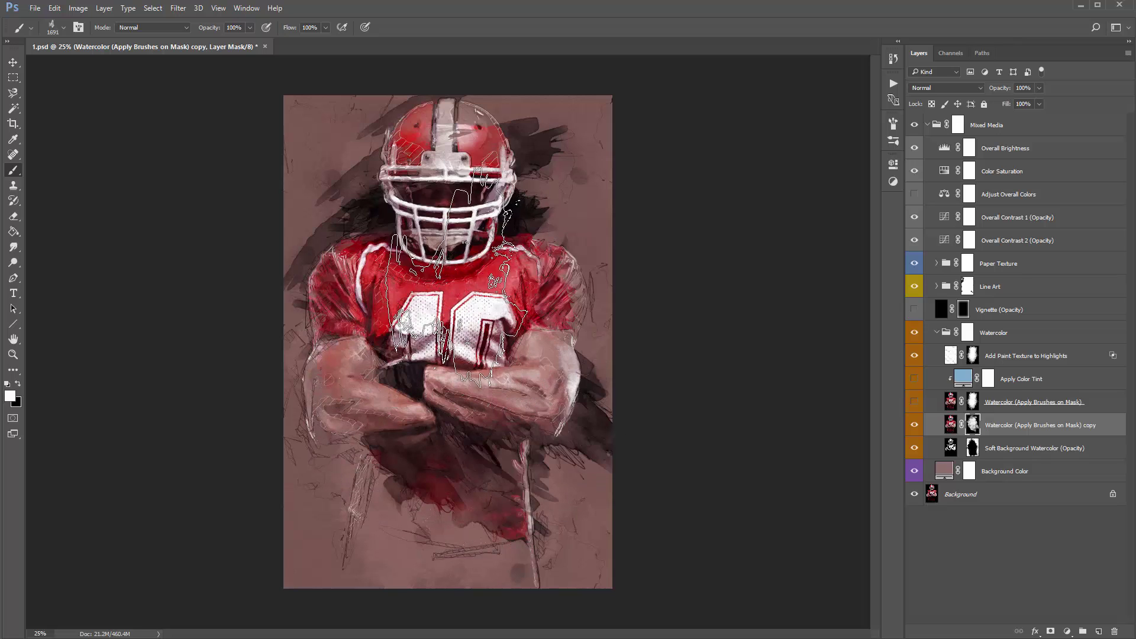
# Try white dabs of the 809 px splatter brush on the mask below the player's waist and undo them
pyautogui.rightClick(463, 276)
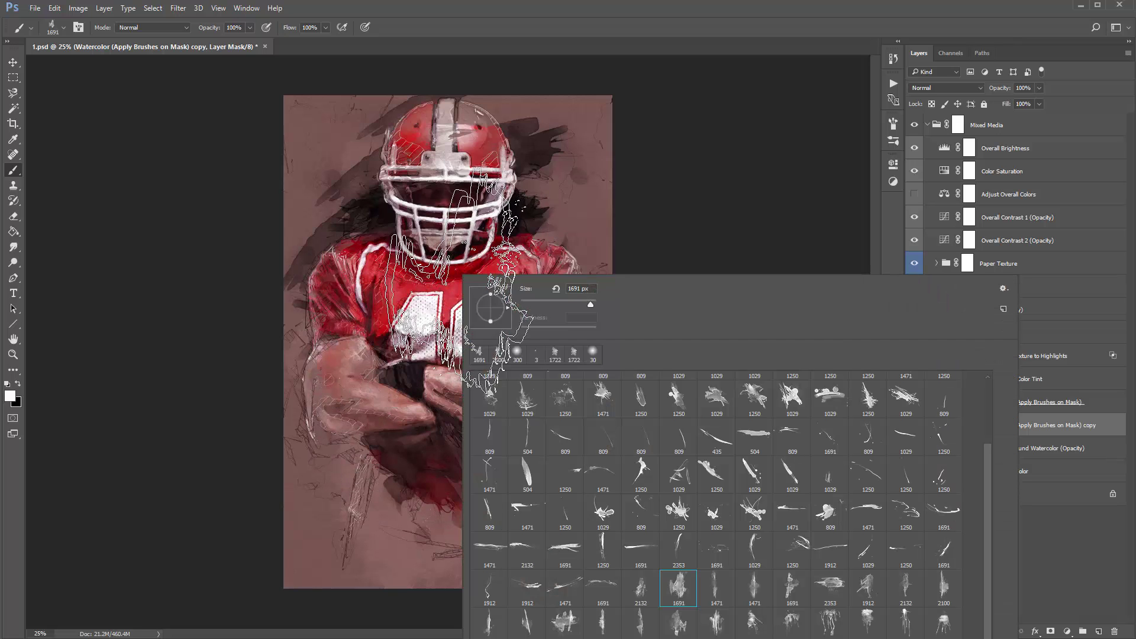
pyautogui.doubleClick(828, 510)
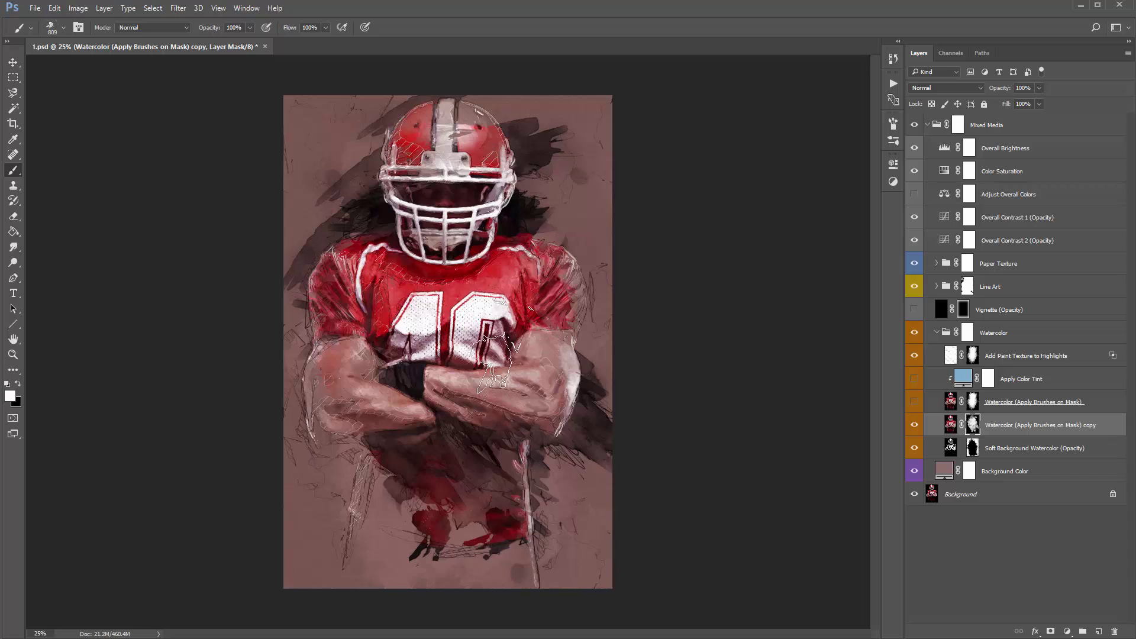
pyautogui.rightClick(459, 300)
pyautogui.press('Escape')
pyautogui.hotkey('ctrl', 'alt', 'z')
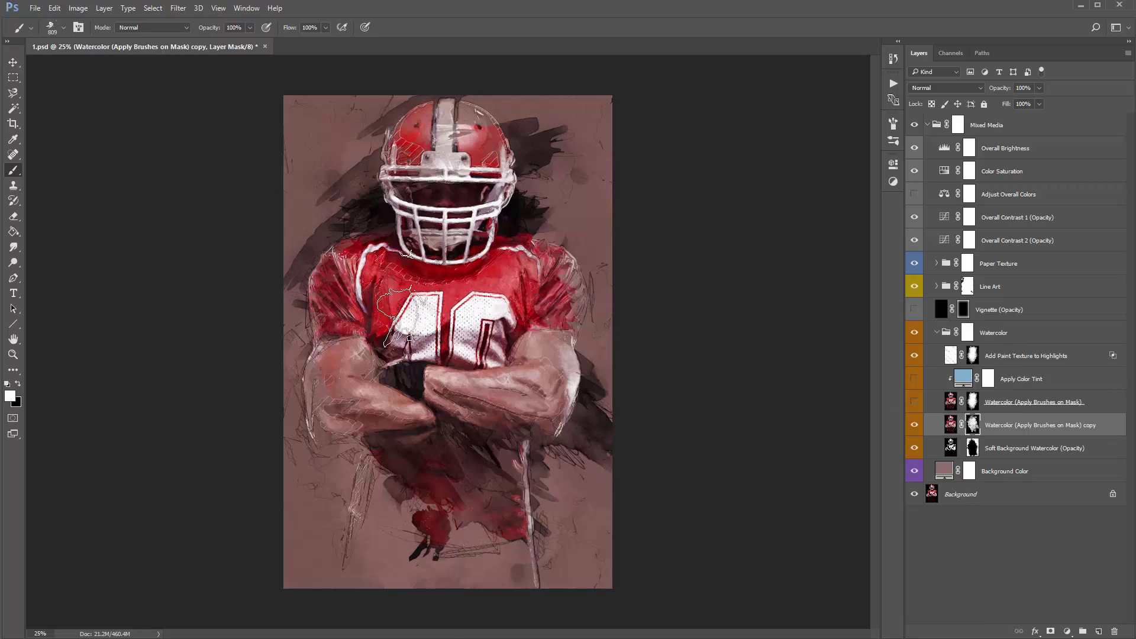
pyautogui.hotkey('ctrl', 'alt', 'z')
# Look through the whole range of brush presets and close them without picking a new brush
pyautogui.rightClick(405, 229)
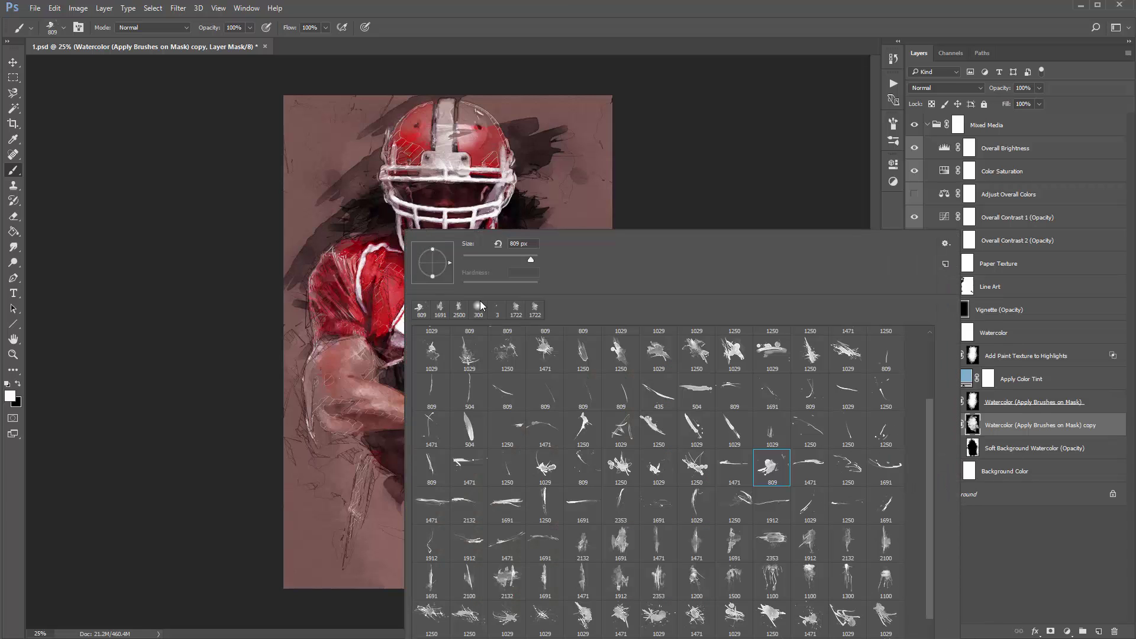
pyautogui.scroll(-1, 690, 607)
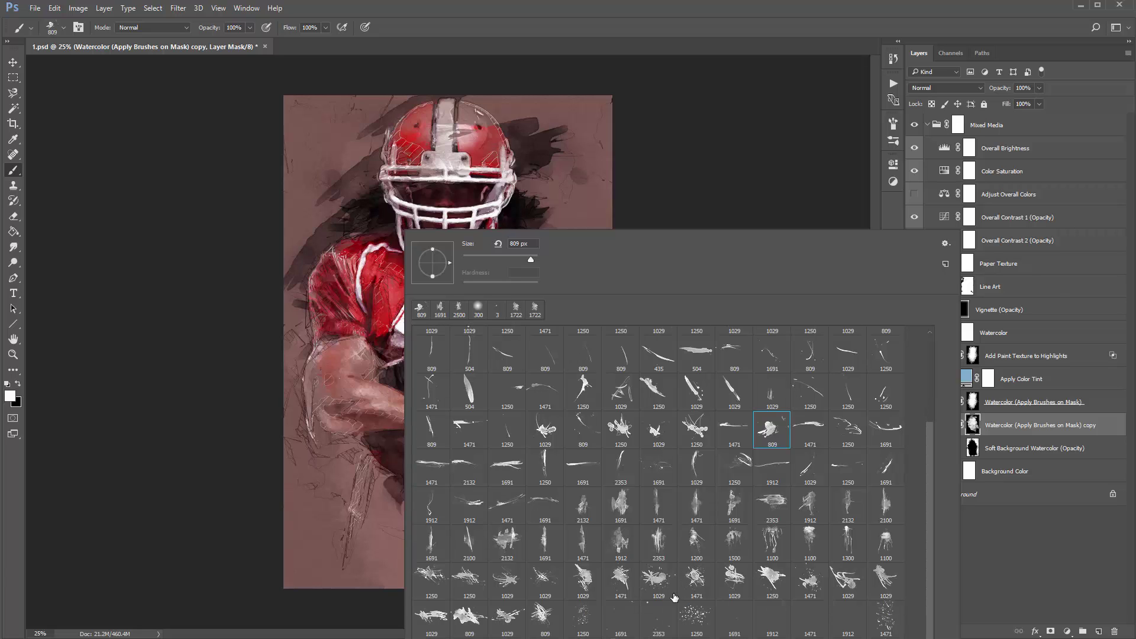
pyautogui.scroll(4, 673, 580)
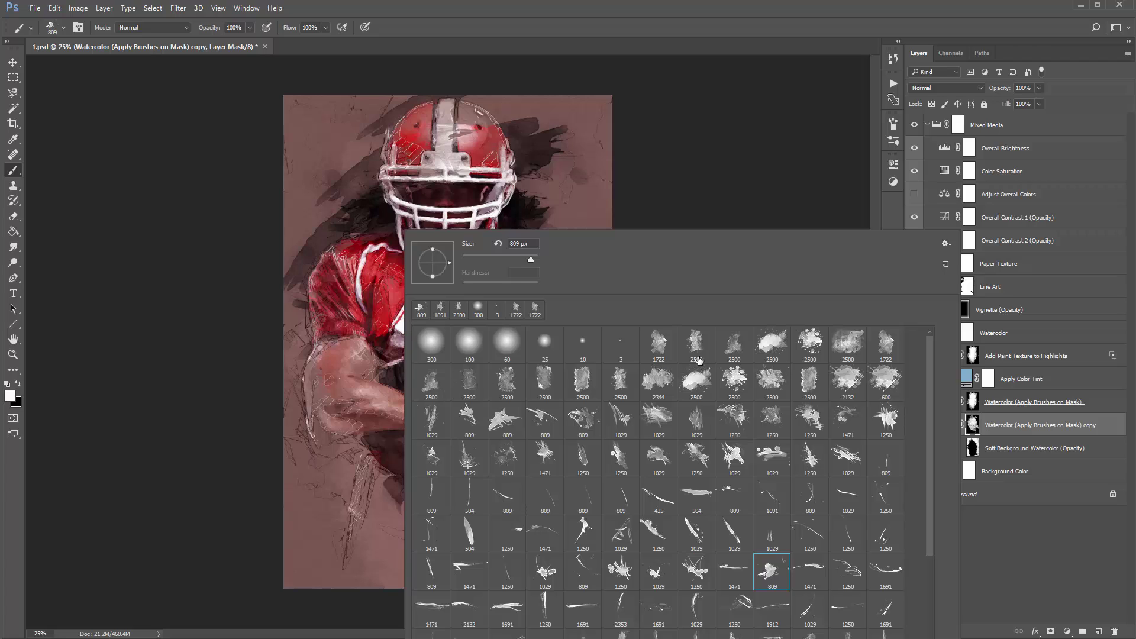
pyautogui.scroll(-2, 607, 418)
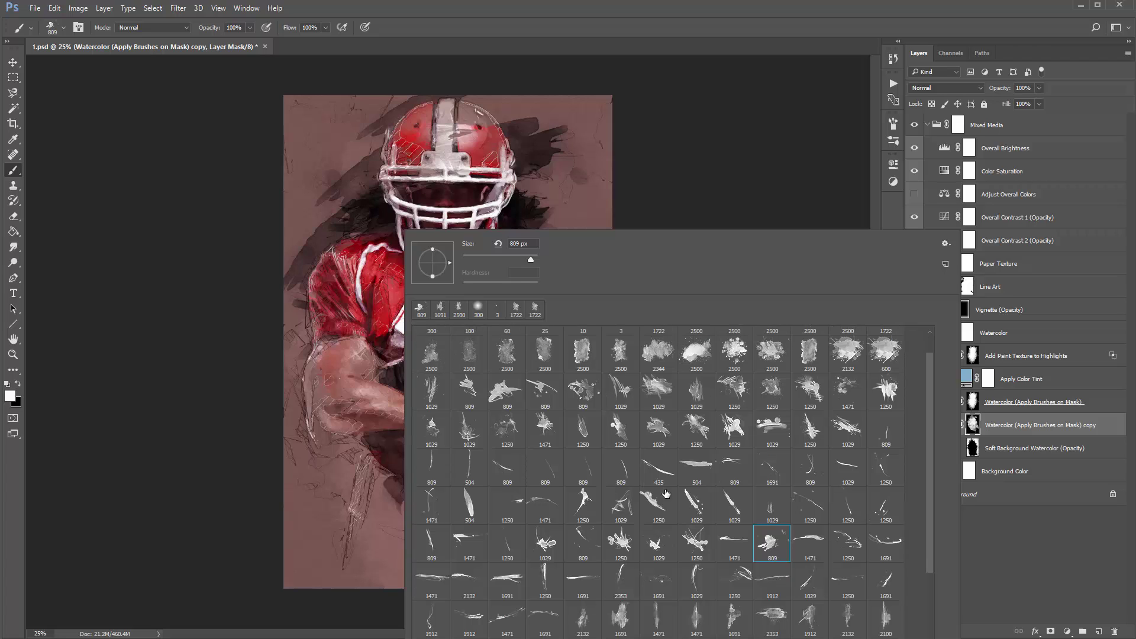
pyautogui.scroll(-1, 619, 530)
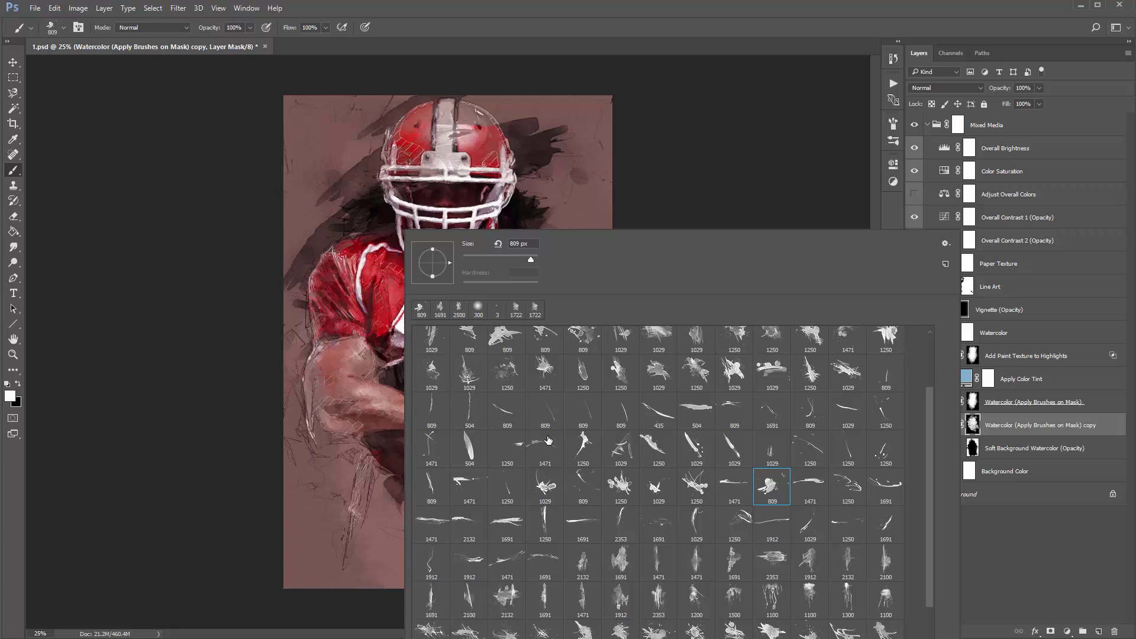
pyautogui.scroll(-1, 585, 504)
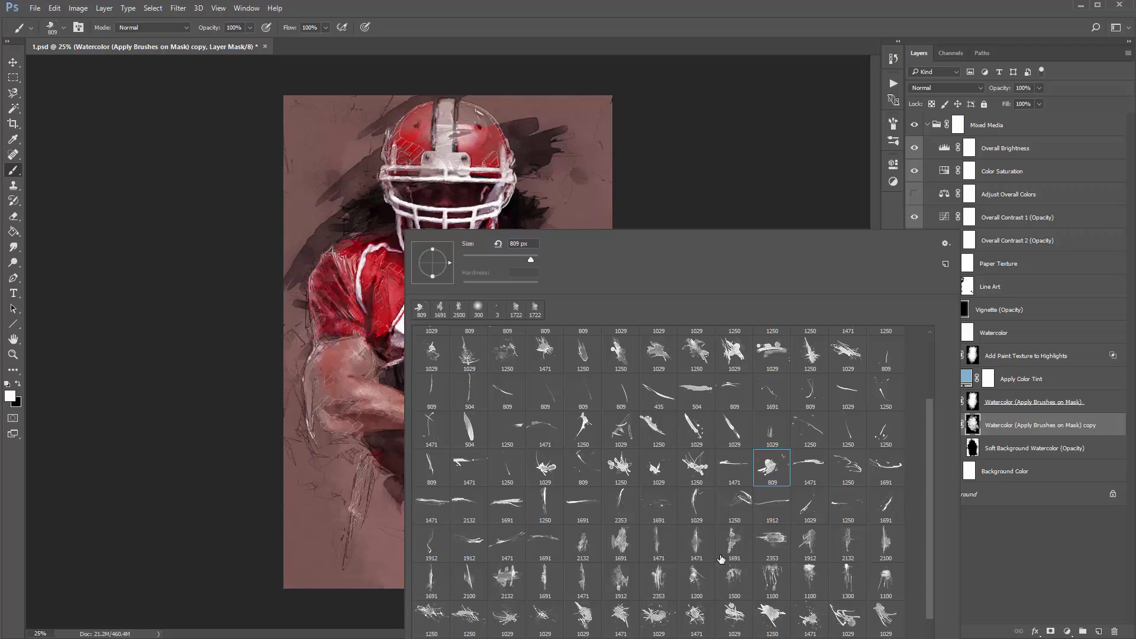
pyautogui.scroll(-1, 621, 556)
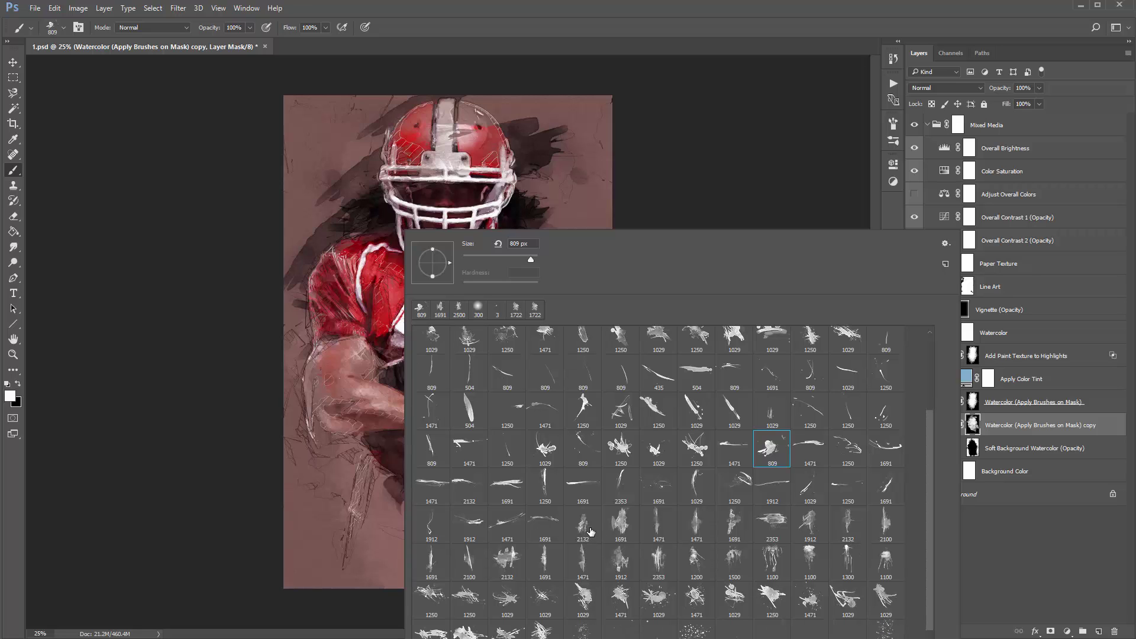
pyautogui.click(260, 299)
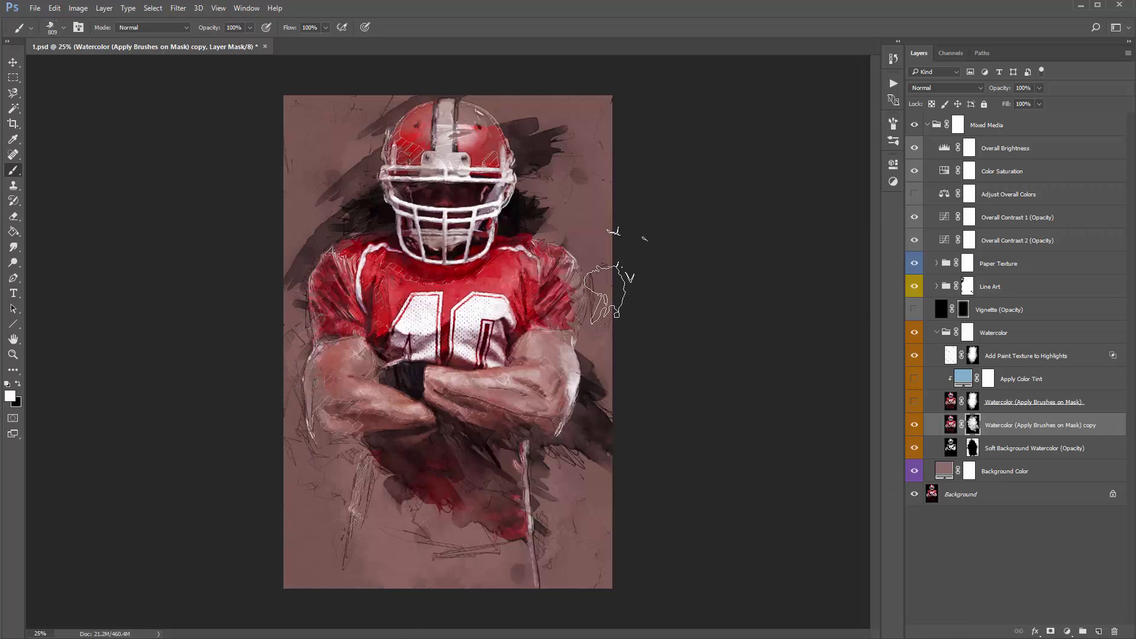
# With the textured 2132 px brush, add white strokes to the copy's mask around the helmet, shoulder and chest, finishing with the Move tool active
pyautogui.rightClick(459, 208)
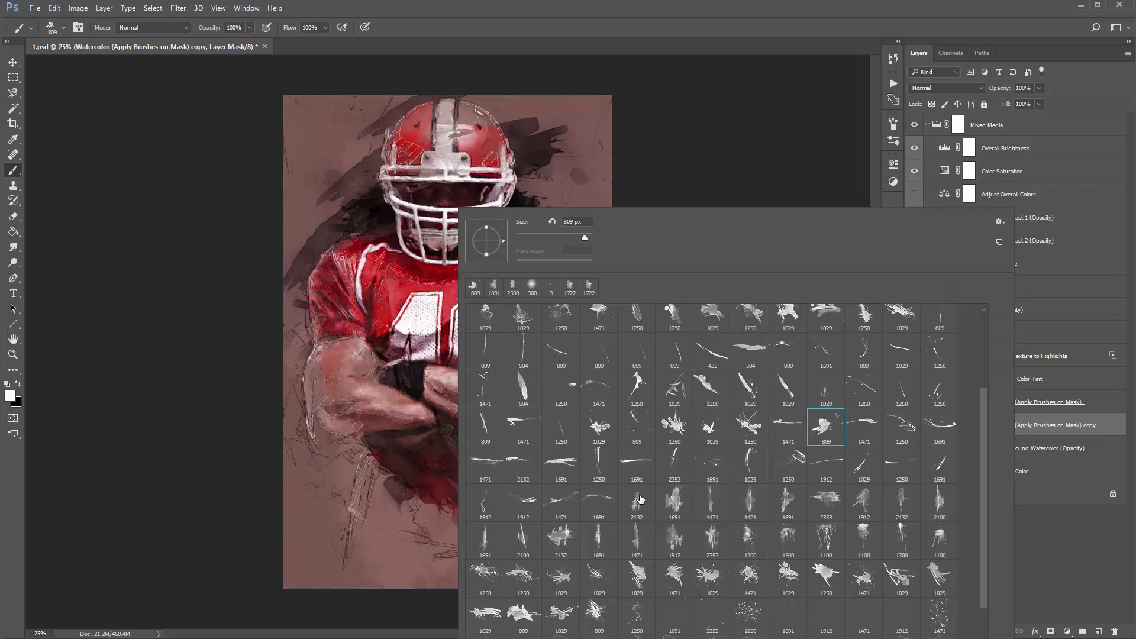
pyautogui.click(567, 530)
pyautogui.click(347, 225)
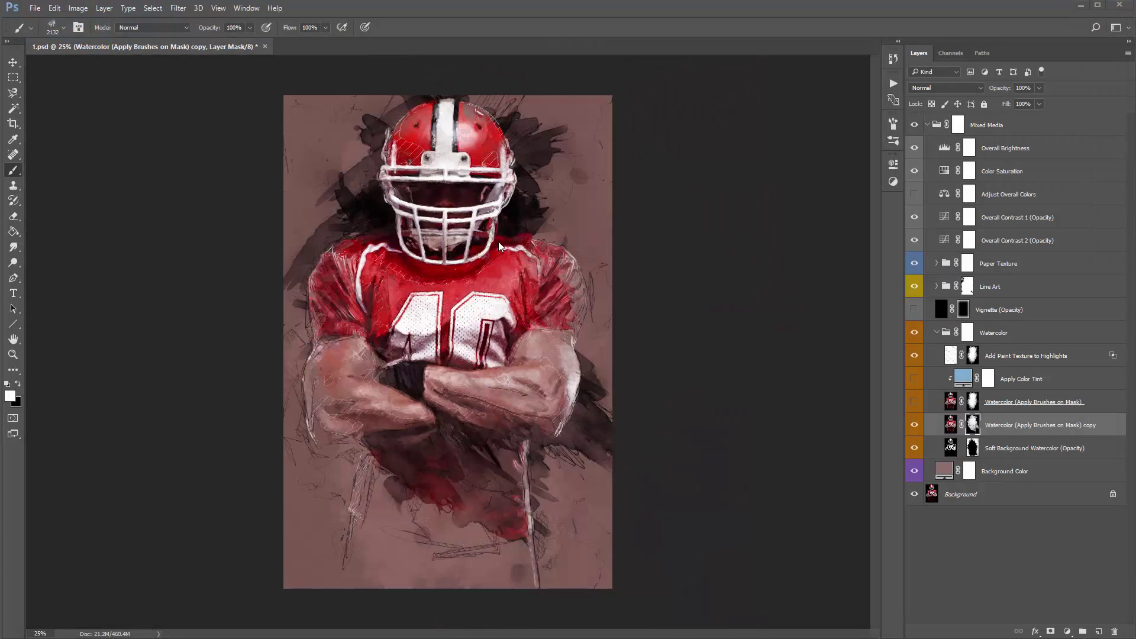
pyautogui.click(508, 246)
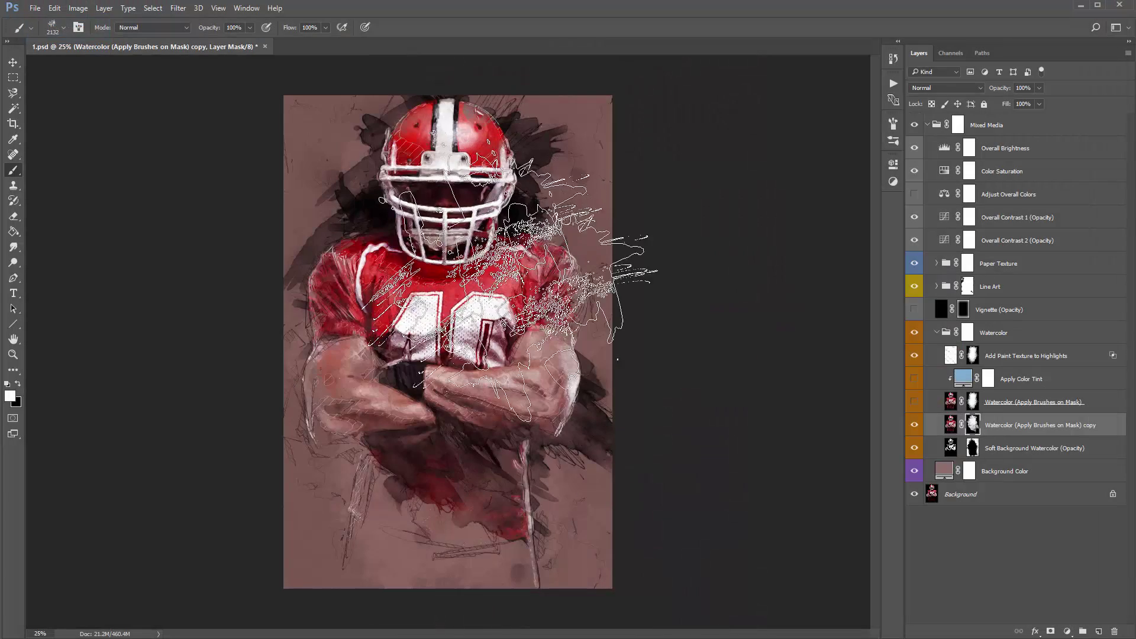
pyautogui.click(419, 373)
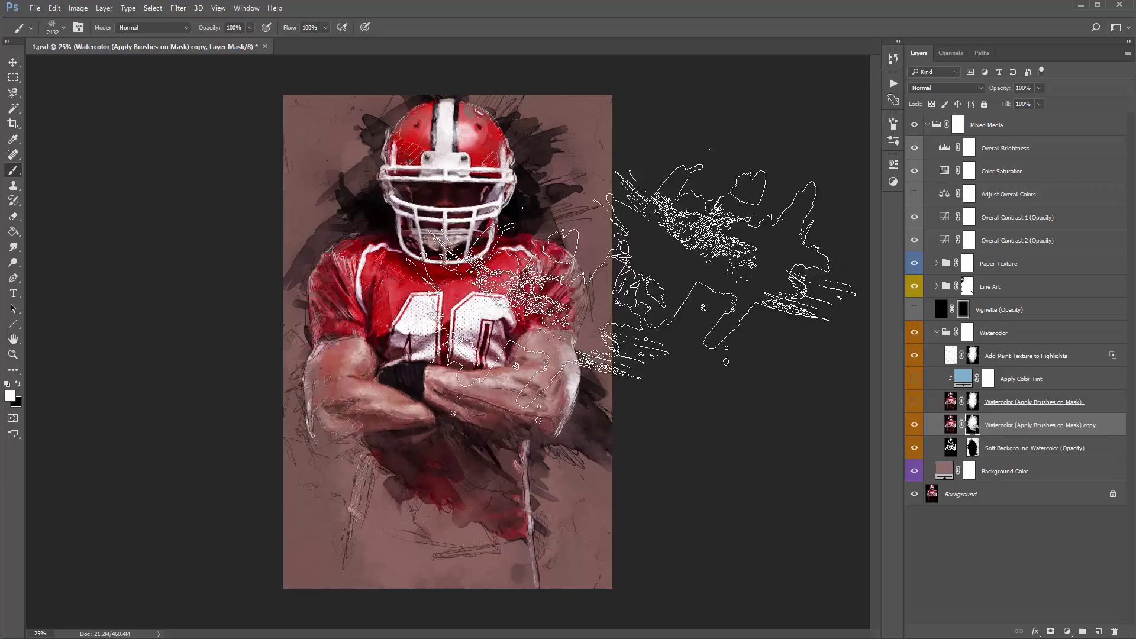
pyautogui.press('x')
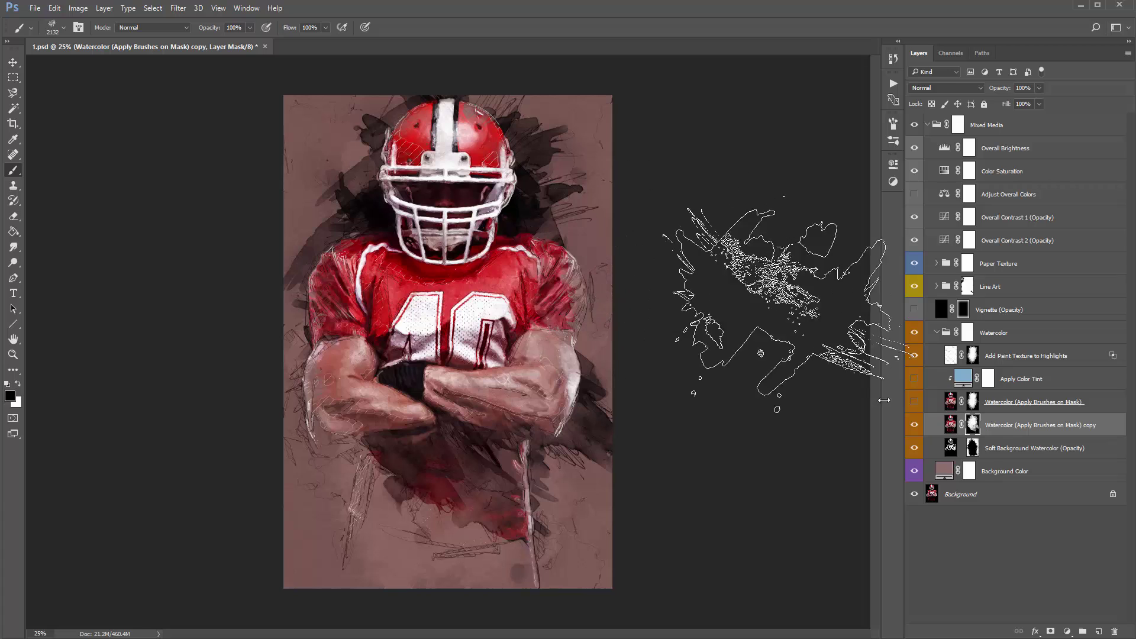
pyautogui.press('v')
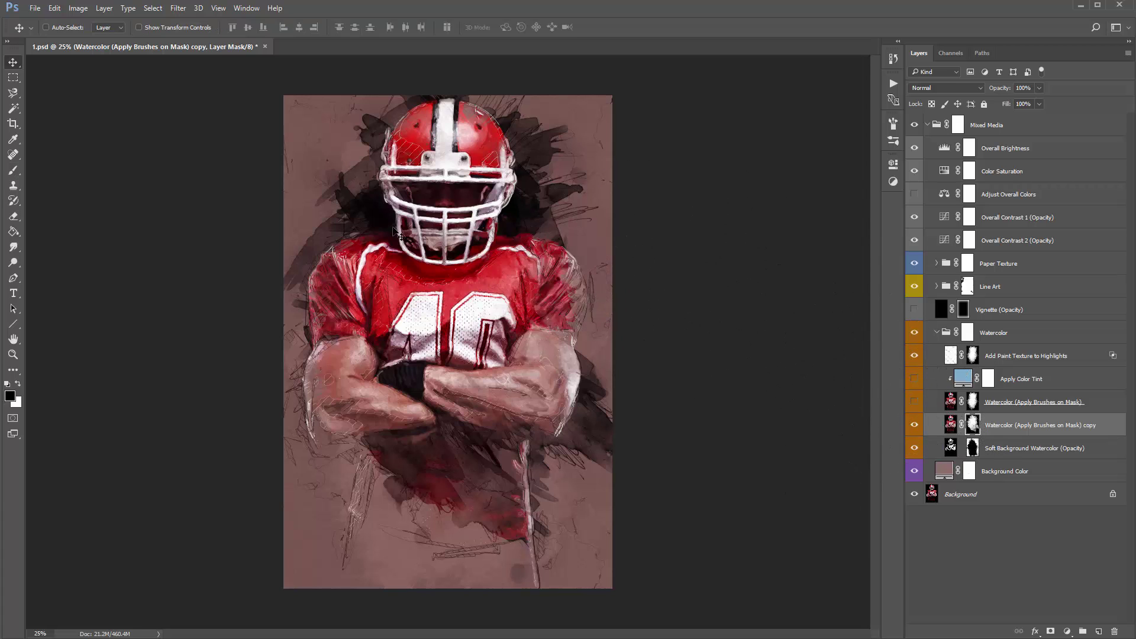
# Compare the original Watercolor layer with its repainted copy by switching their visibility, ending with only the copy shown
pyautogui.click(914, 427)
pyautogui.click(914, 427)
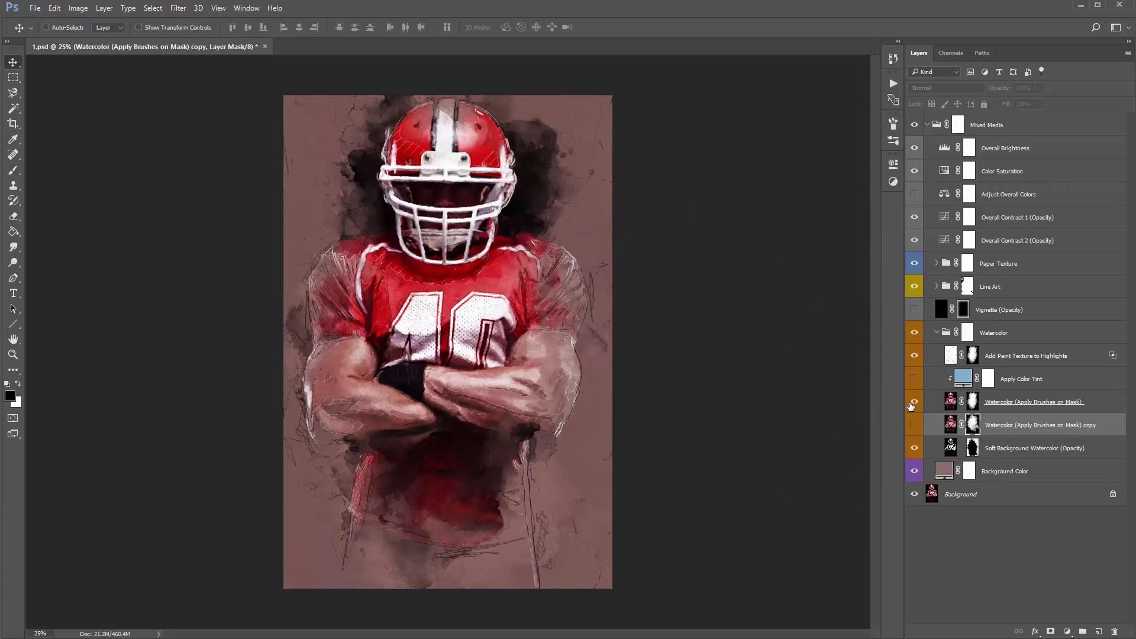
pyautogui.click(913, 426)
pyautogui.click(913, 427)
pyautogui.click(913, 426)
pyautogui.click(914, 426)
pyautogui.click(913, 426)
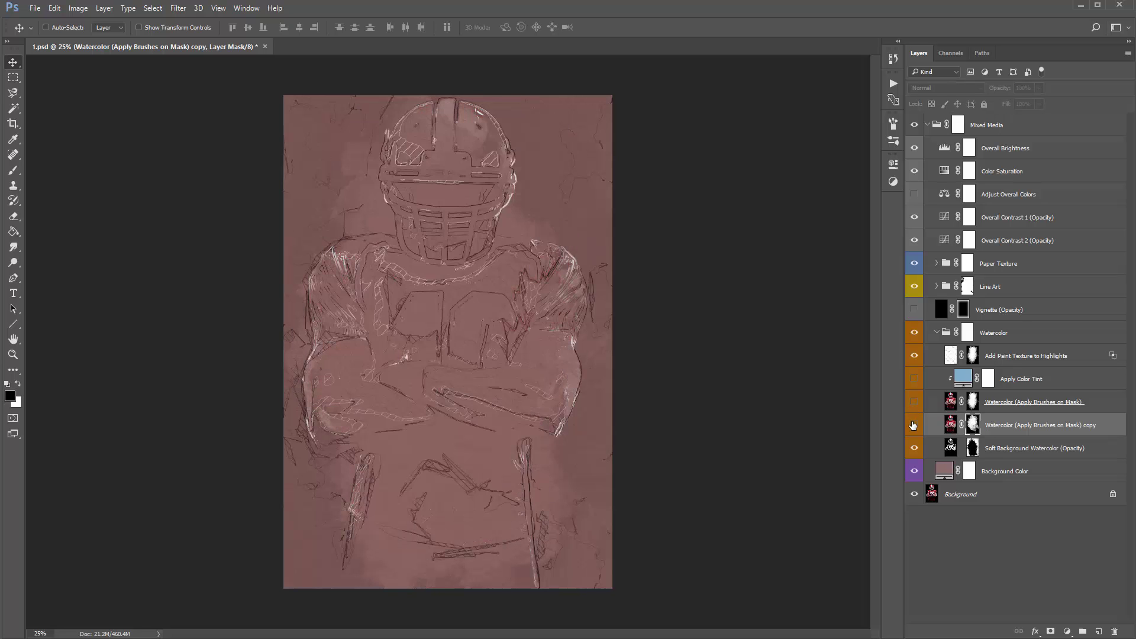
pyautogui.click(913, 425)
pyautogui.click(914, 425)
pyautogui.click(914, 411)
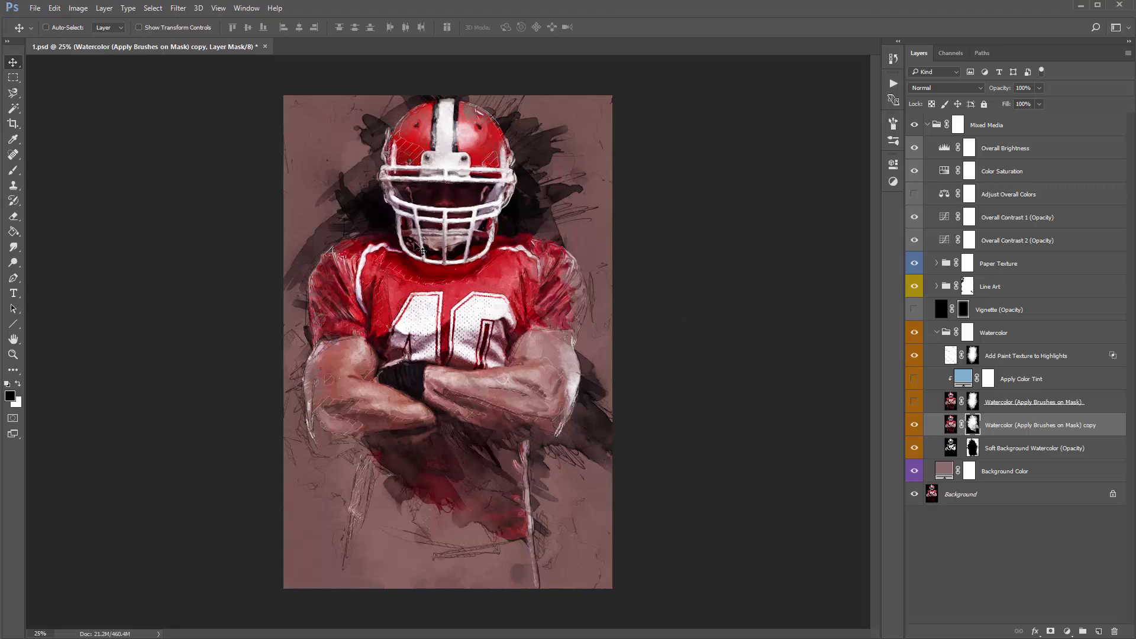
# Hide Watercolor (Apply Brushes on Mask) copy and show the original Watercolor (Apply Brushes on Mask) layer instead
pyautogui.click(1036, 426)
pyautogui.click(915, 425)
pyautogui.click(914, 402)
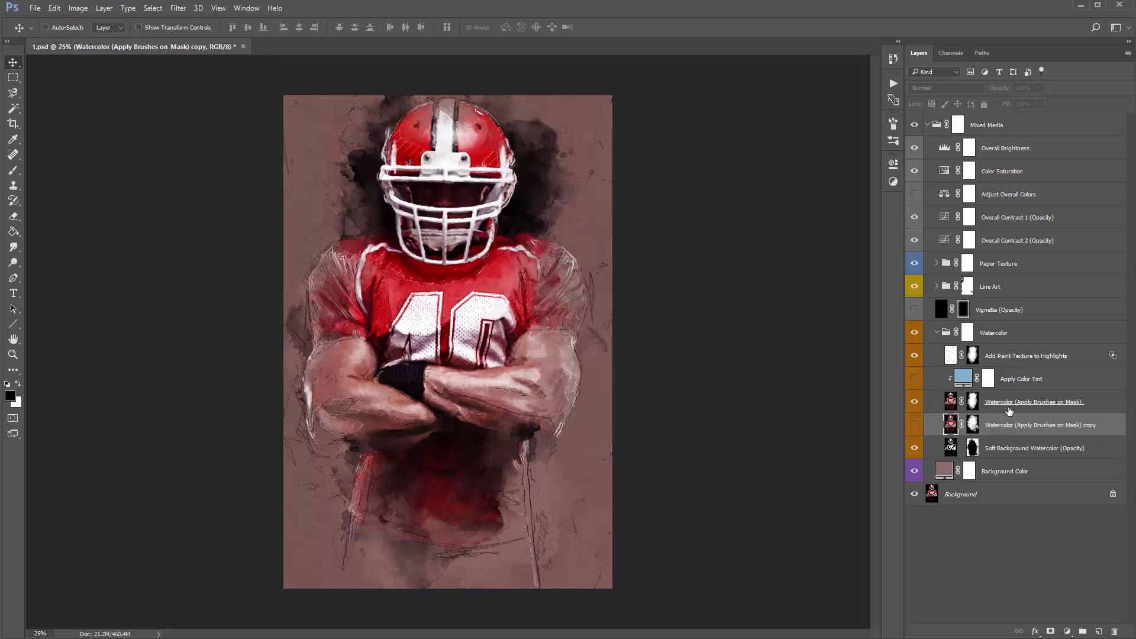
pyautogui.click(1050, 408)
# Select the Apply Color Tint layer and switch its visibility on and off to preview the blue tint
pyautogui.click(1037, 384)
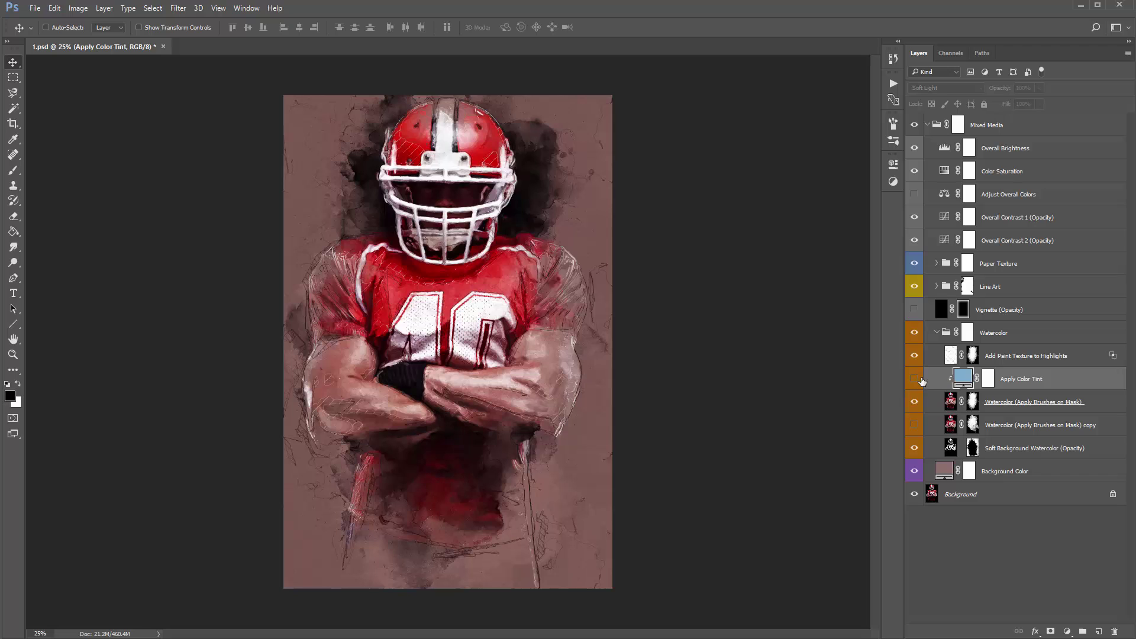
pyautogui.click(914, 380)
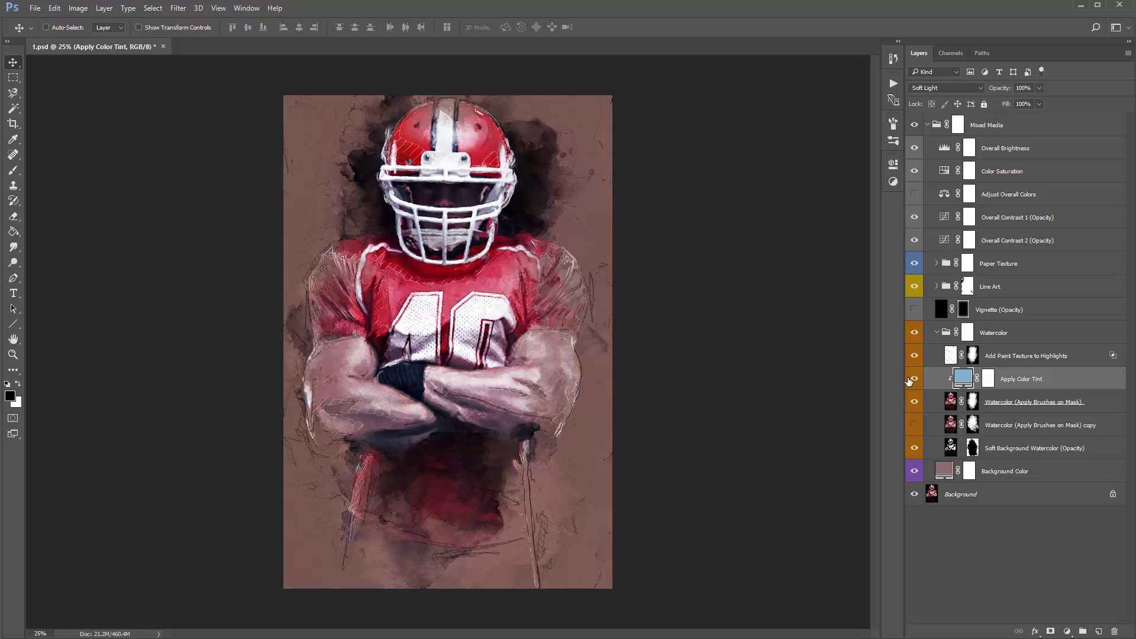
pyautogui.click(912, 380)
pyautogui.click(913, 380)
# Try a green fill color (a9ce7d) for Apply Color Tint, cancel the color change and hide the layer
pyautogui.doubleClick(963, 378)
pyautogui.moveTo(803, 244); pyautogui.dragTo(802, 291)
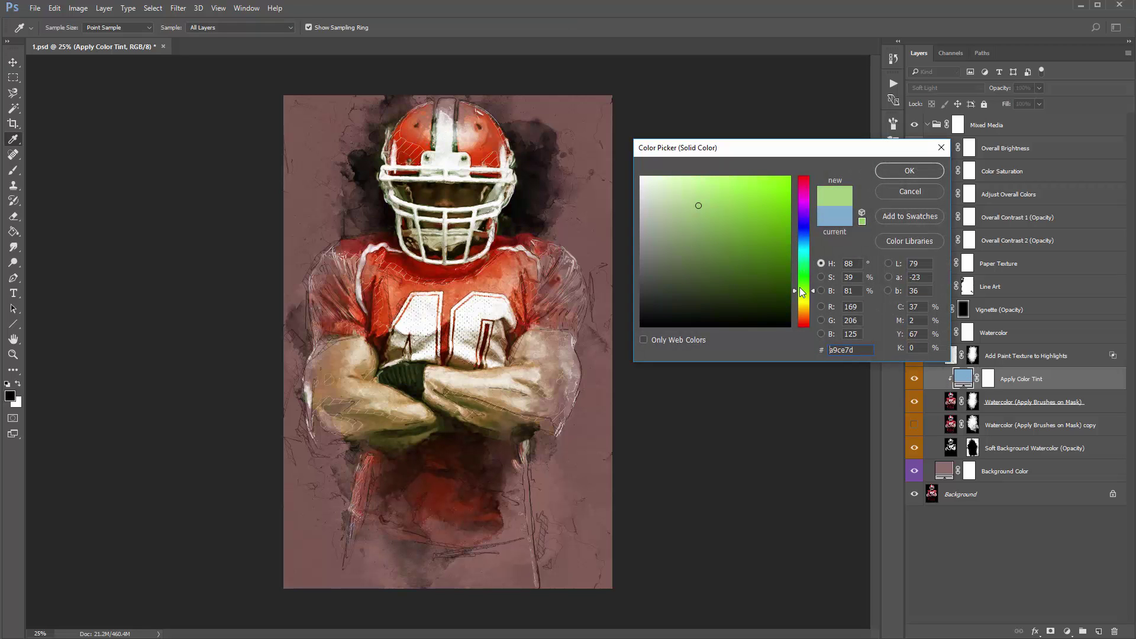
pyautogui.press('v')
pyautogui.press('Escape')
pyautogui.click(914, 378)
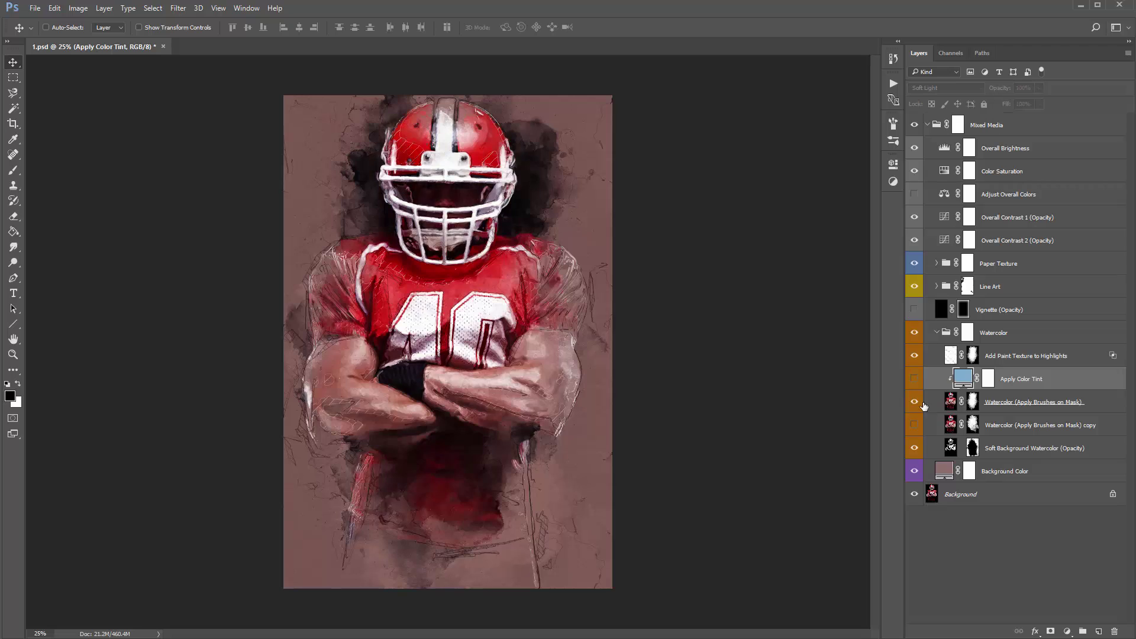
# Hide the original Watercolor (Apply Brushes on Mask) layer and show its copy instead
pyautogui.click(914, 402)
pyautogui.click(915, 426)
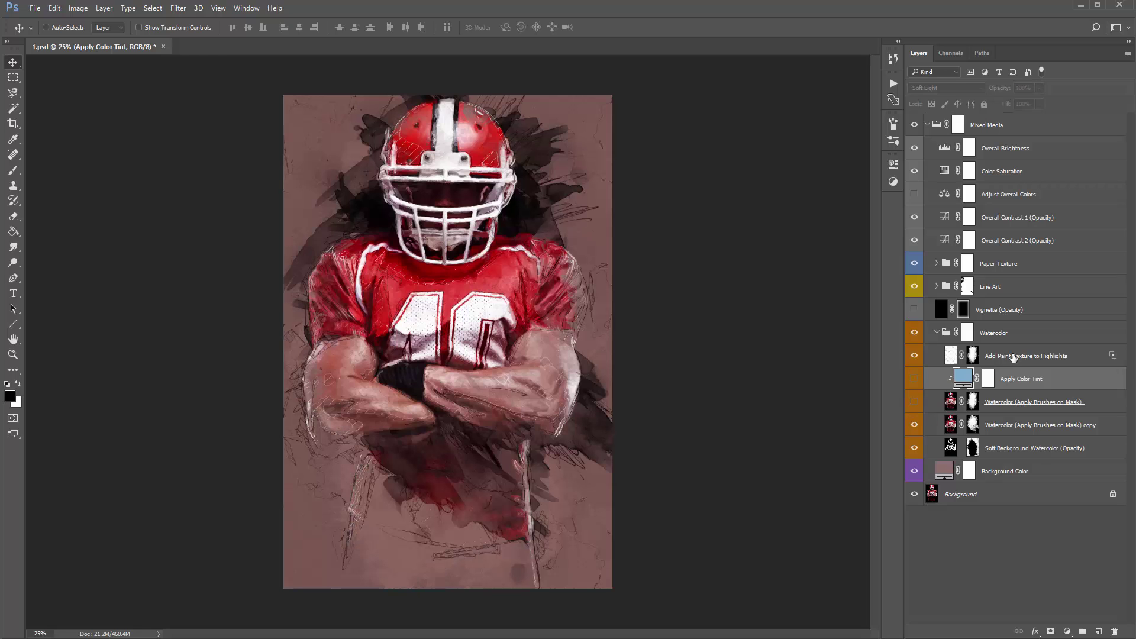
# Try a lower opacity on the Add Paint Texture to Highlights layer while inspecting the player's torso up close, and restore it to 100%
pyautogui.click(1012, 356)
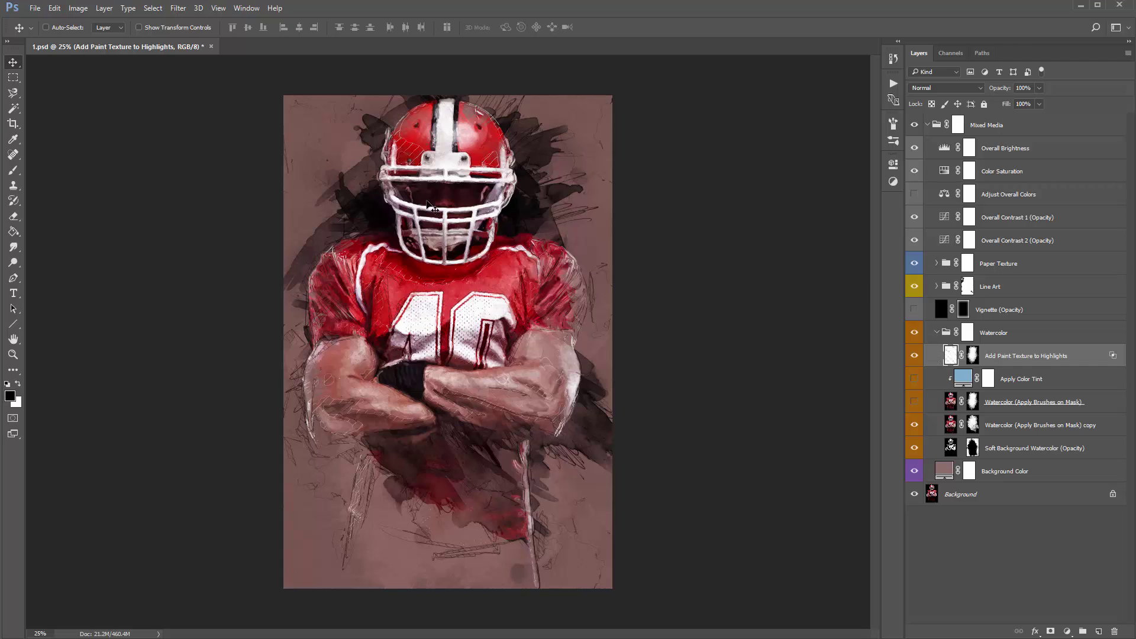
pyautogui.click(1004, 92)
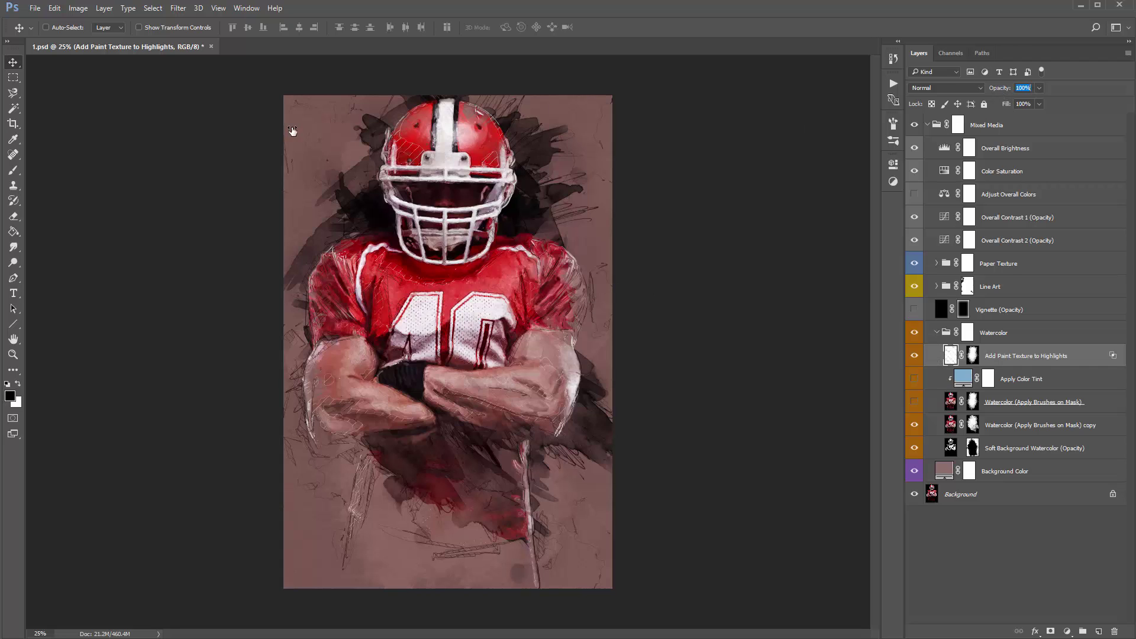
pyautogui.moveTo(496, 386); pyautogui.dragTo(539, 382)
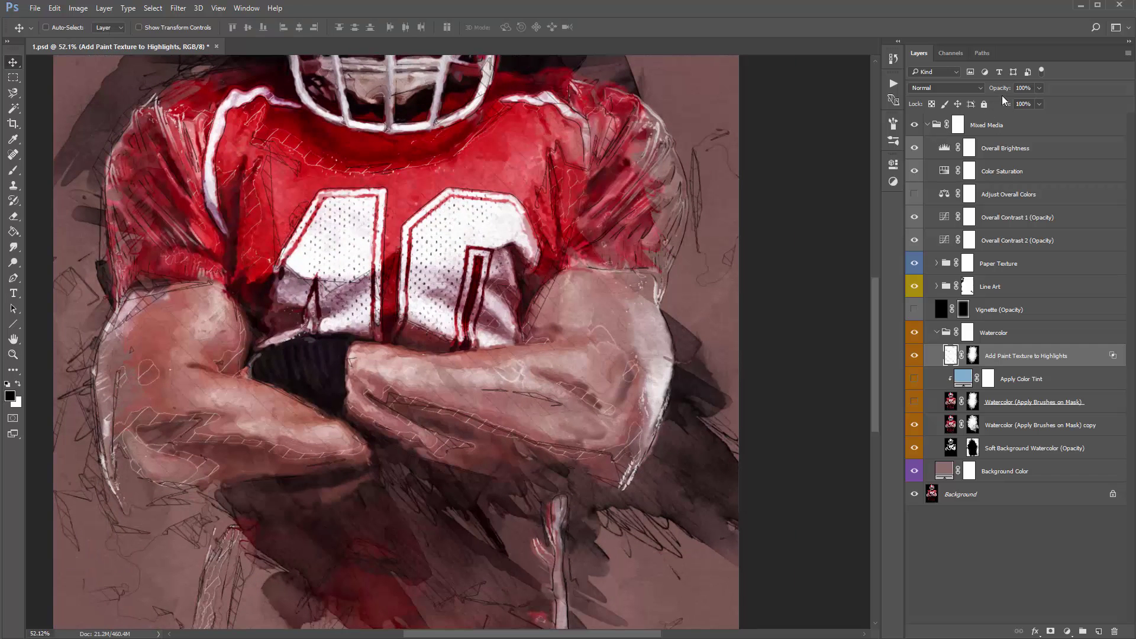
pyautogui.moveTo(1006, 88); pyautogui.dragTo(934, 90)
pyautogui.moveTo(115, 135); pyautogui.dragTo(654, 171)
pyautogui.hotkey('ctrl', '-')
pyautogui.hotkey('ctrl', '-')
pyautogui.hotkey('ctrl', '-')
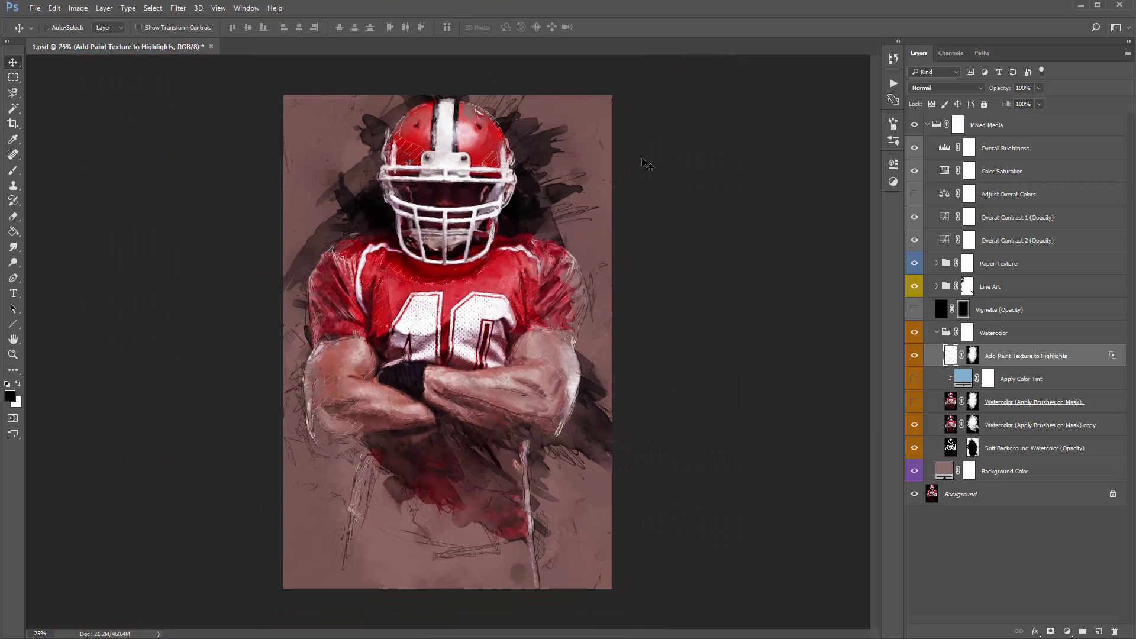
# Set the Soft Background Watercolor (Opacity) layer's opacity to 9% and save the document
pyautogui.click(1016, 451)
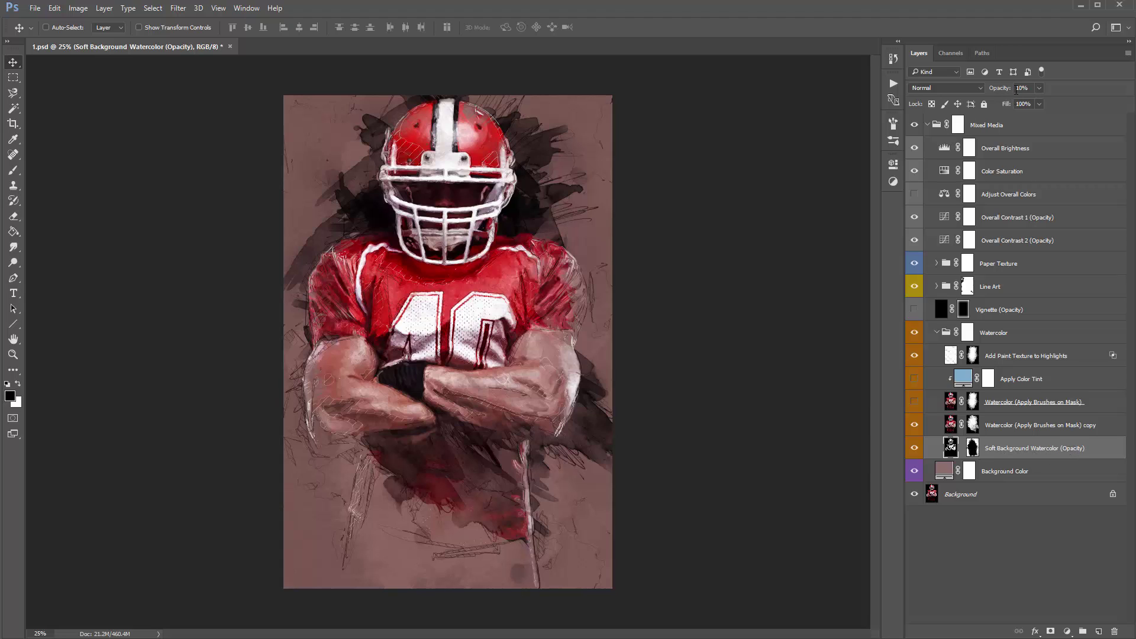
pyautogui.moveTo(1003, 90); pyautogui.dragTo(620, 114)
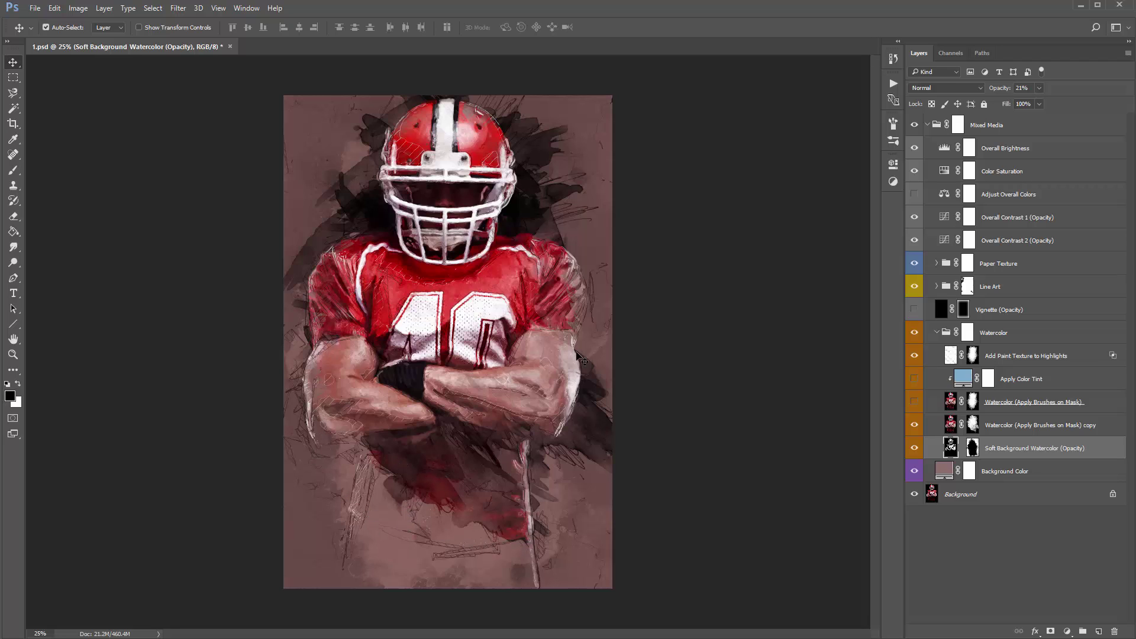
pyautogui.press('1')
pyautogui.moveTo(1002, 90); pyautogui.dragTo(802, 88)
pyautogui.hotkey('ctrl', 's')
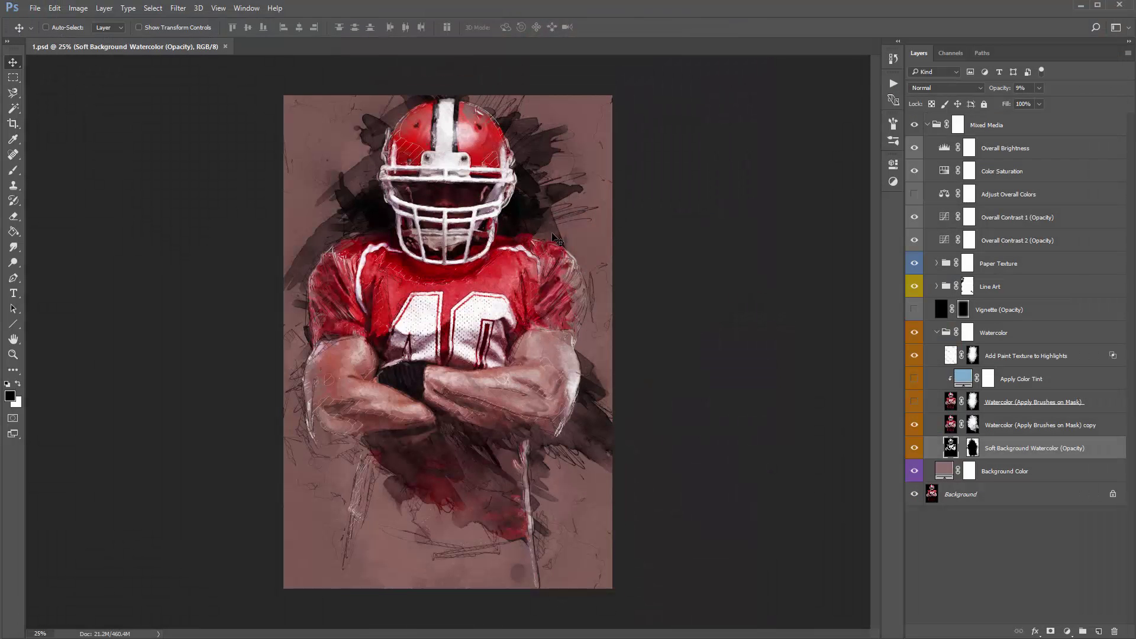
# Paint black with the 1691 px watercolor brush on the Watercolor copy's mask to fade the player's shoulders and helmet
pyautogui.click(975, 426)
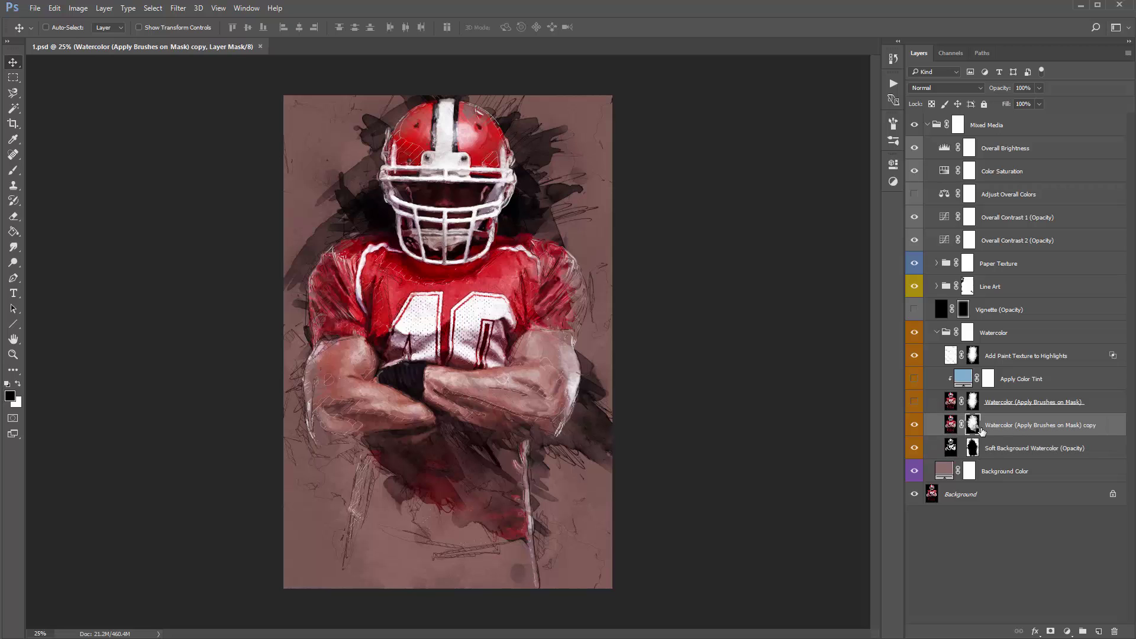
pyautogui.press('b')
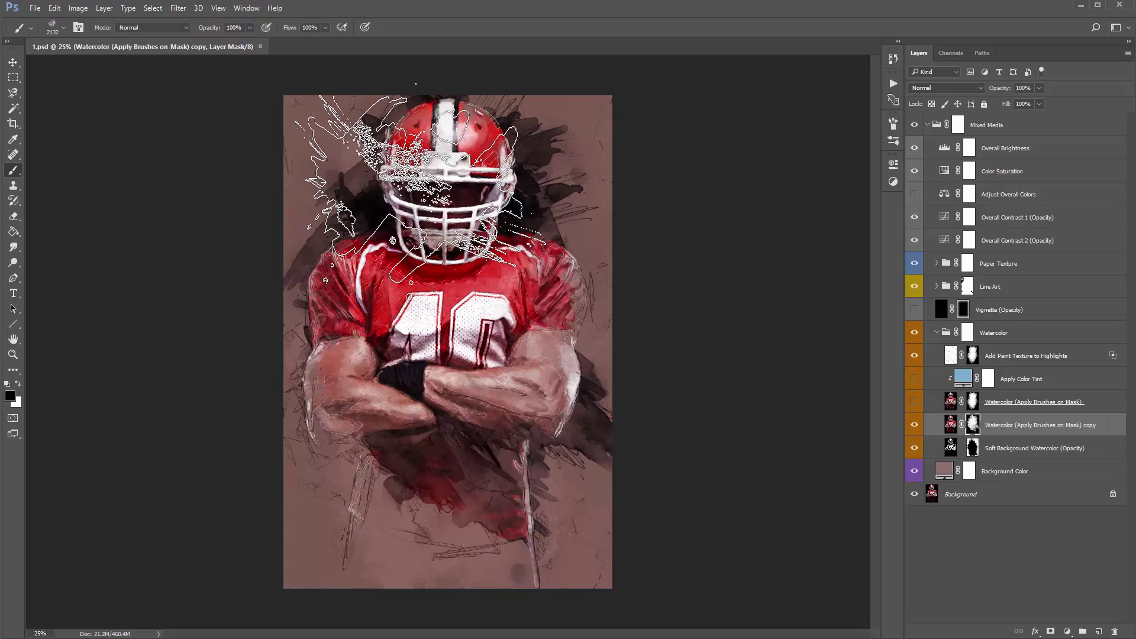
pyautogui.rightClick(406, 207)
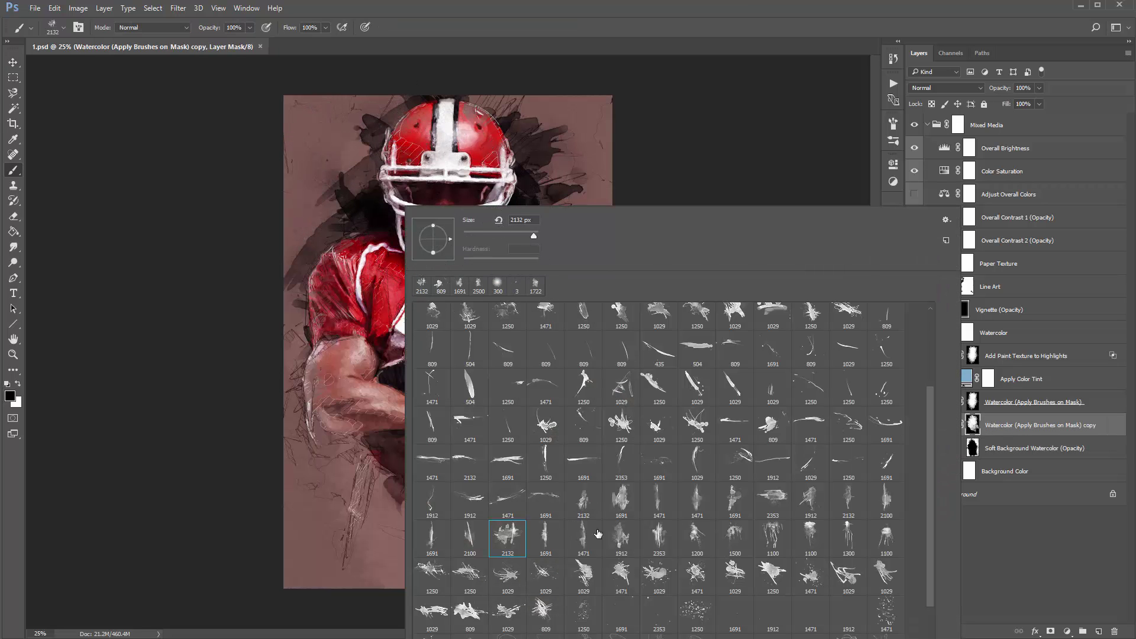
pyautogui.click(622, 500)
pyautogui.press('Return')
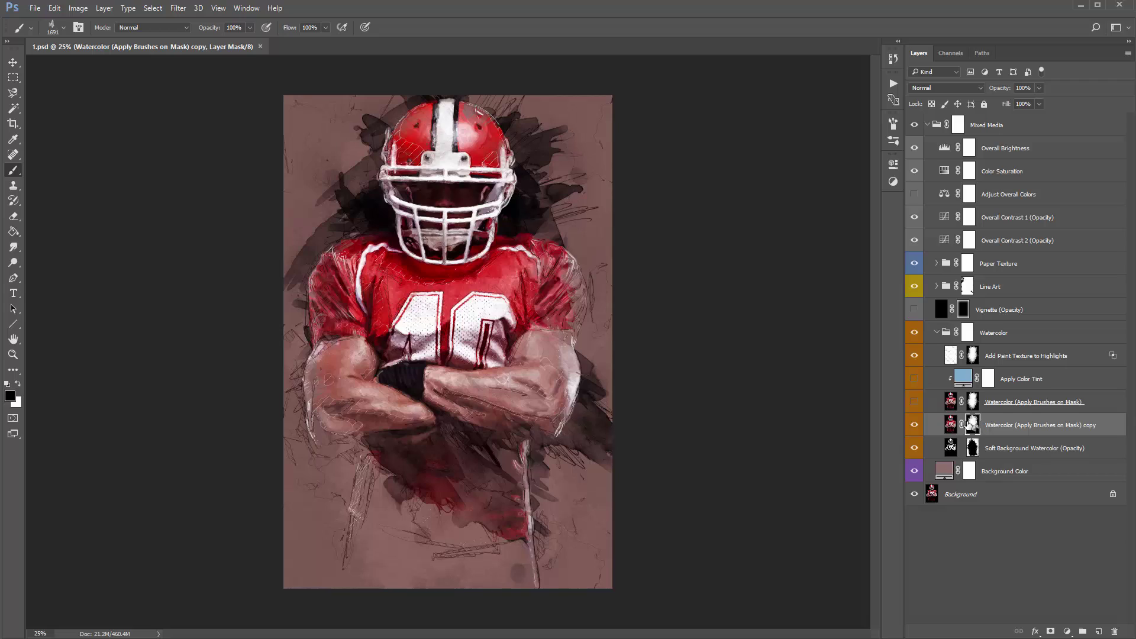
pyautogui.click(300, 275)
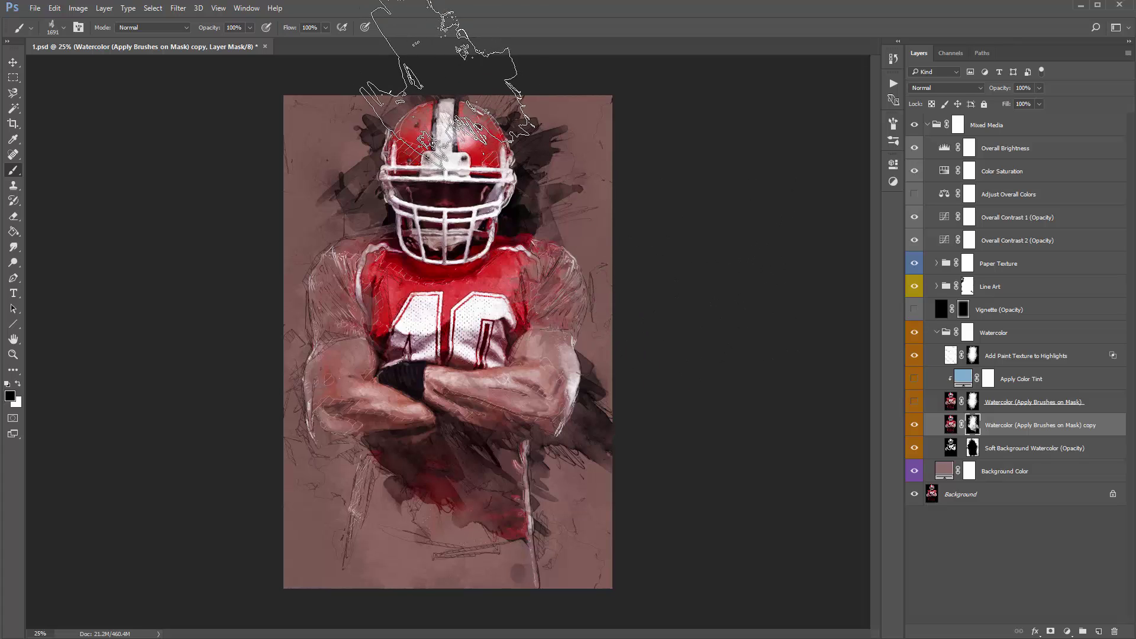
# Paint white on the Watercolor copy's mask over the helmet, using the 2132 px splatter brush reduced to 1300 px
pyautogui.rightClick(491, 224)
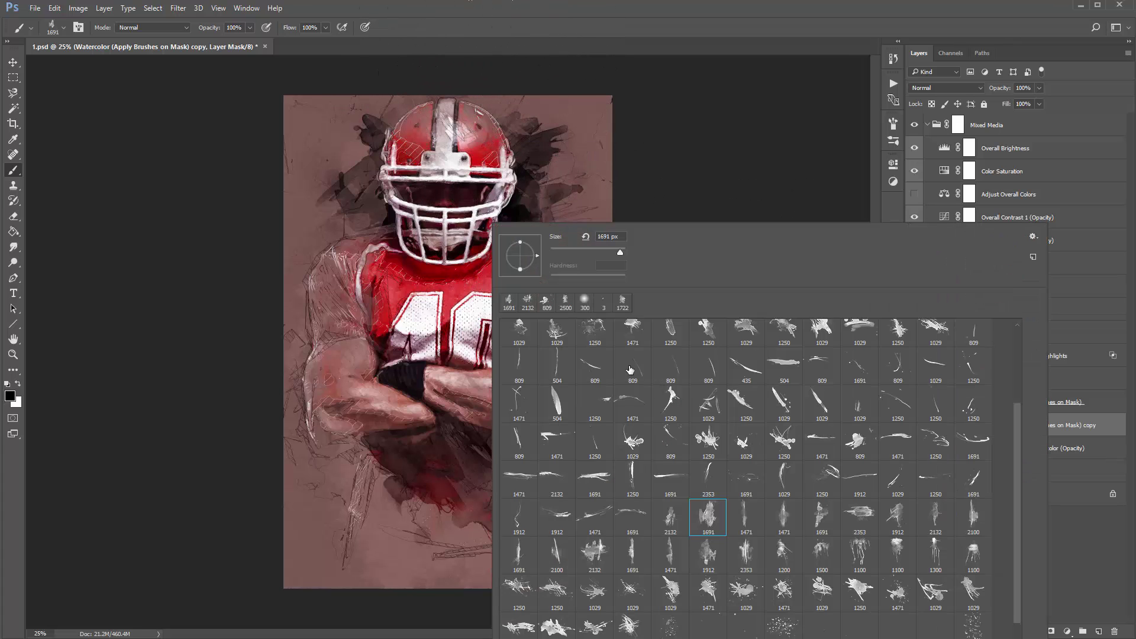
pyautogui.click(595, 555)
pyautogui.press('Return')
pyautogui.press('[')
pyautogui.press('[')
pyautogui.press('[')
pyautogui.press('[')
pyautogui.press('[')
pyautogui.press('[')
pyautogui.press('[')
pyautogui.press('[')
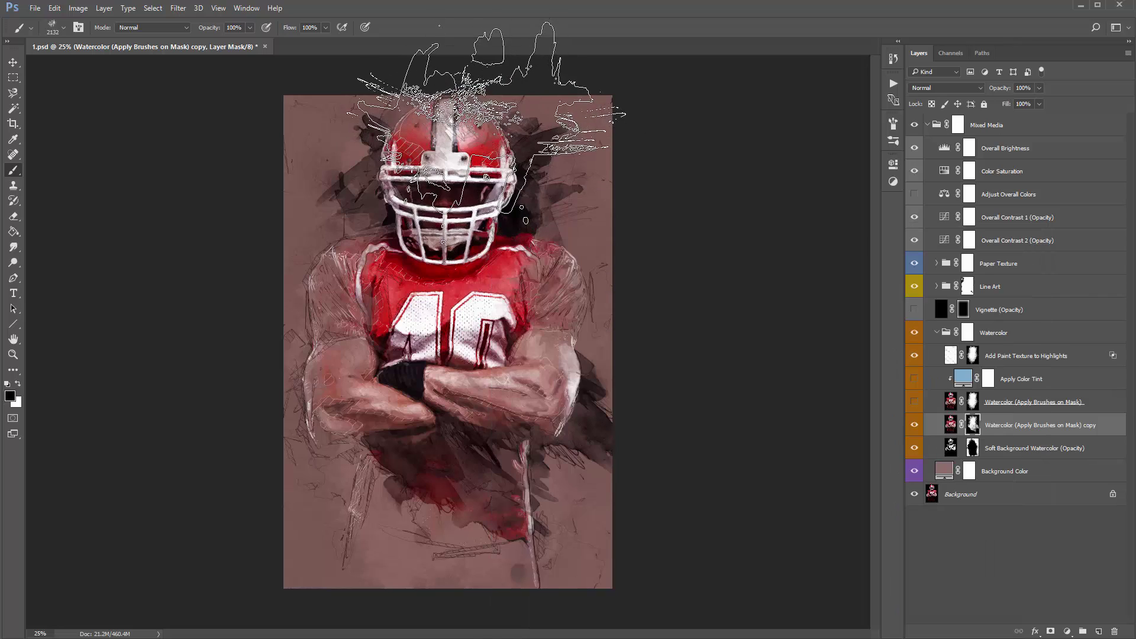
pyautogui.press('[')
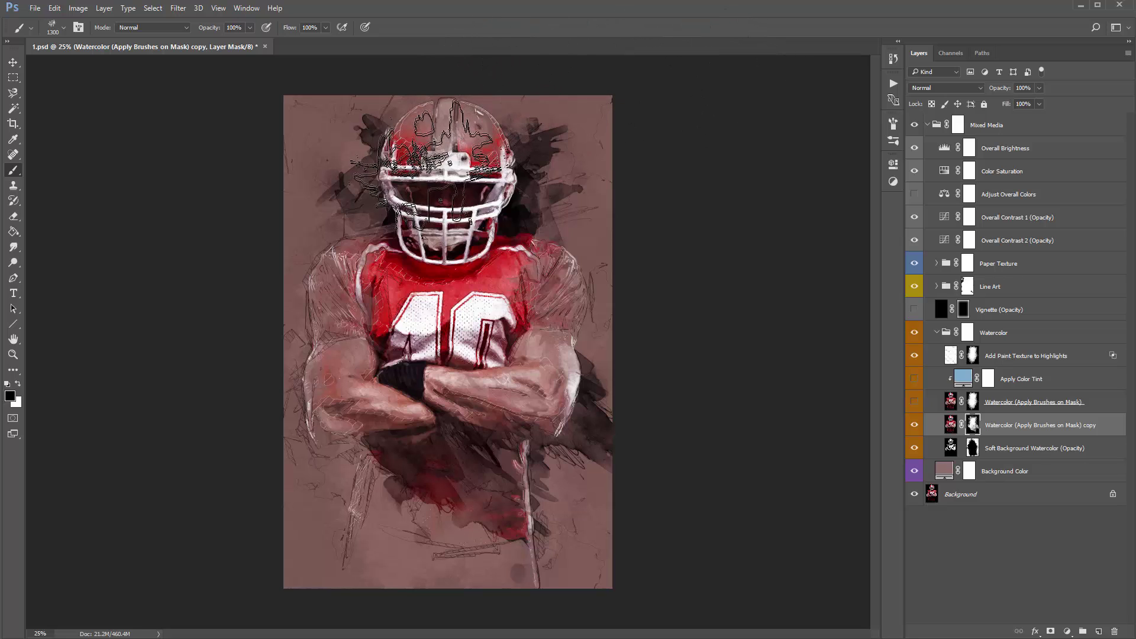
pyautogui.press('x')
pyautogui.click(451, 167)
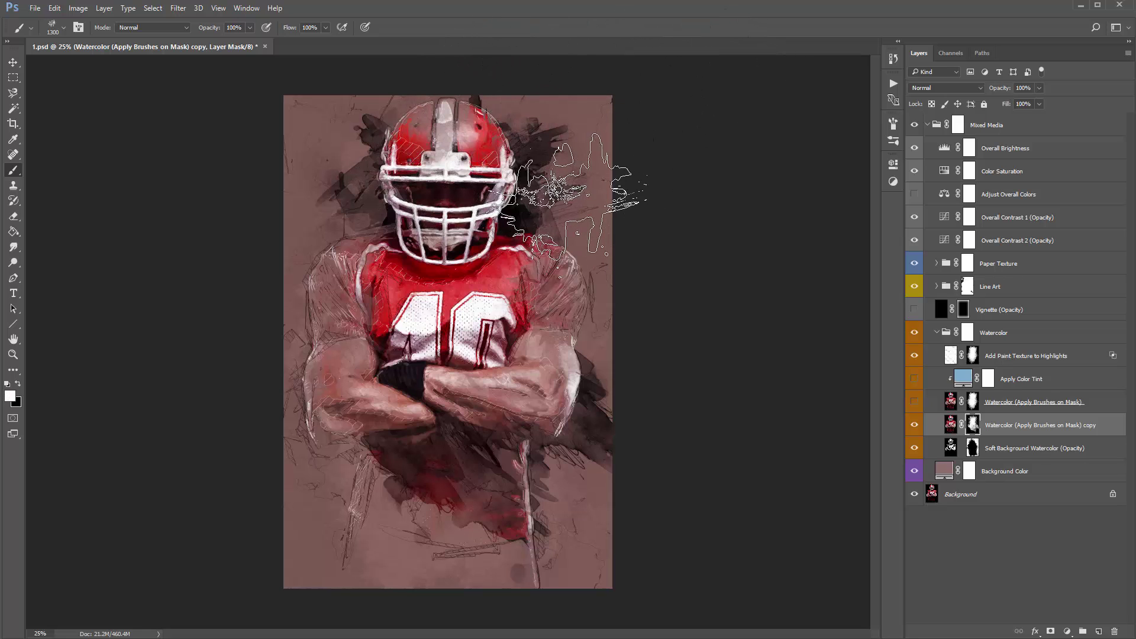
pyautogui.press('v')
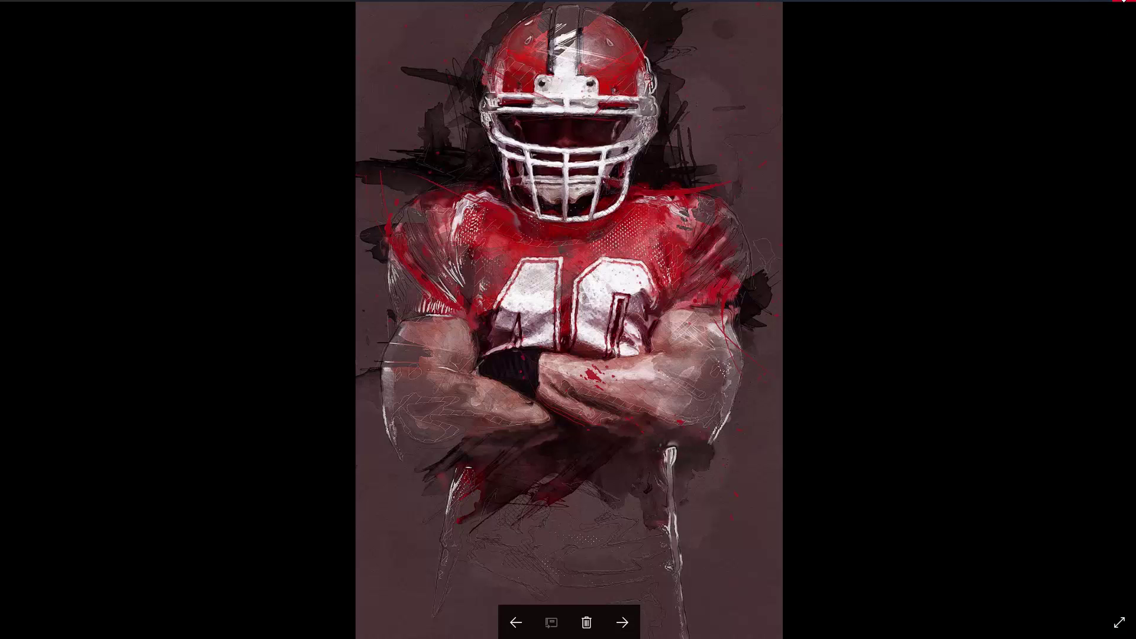
# Close the full-screen example picture and add a new blank layer above Overall Brightness
pyautogui.click(1124, 2)
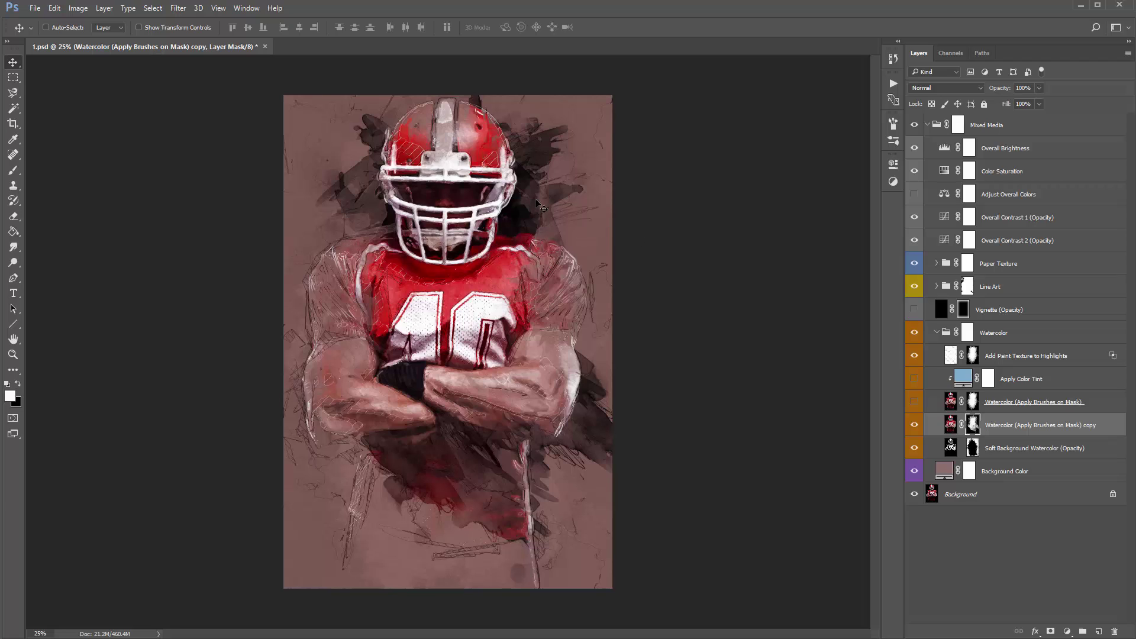
pyautogui.click(1036, 157)
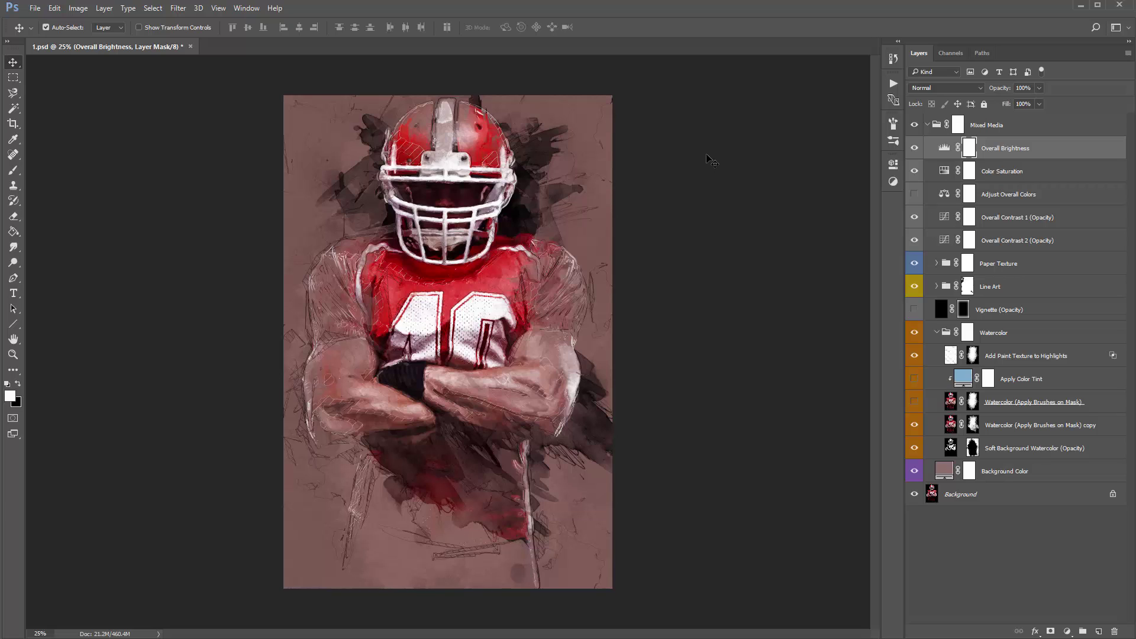
pyautogui.hotkey('ctrl', 'shift', 'n')
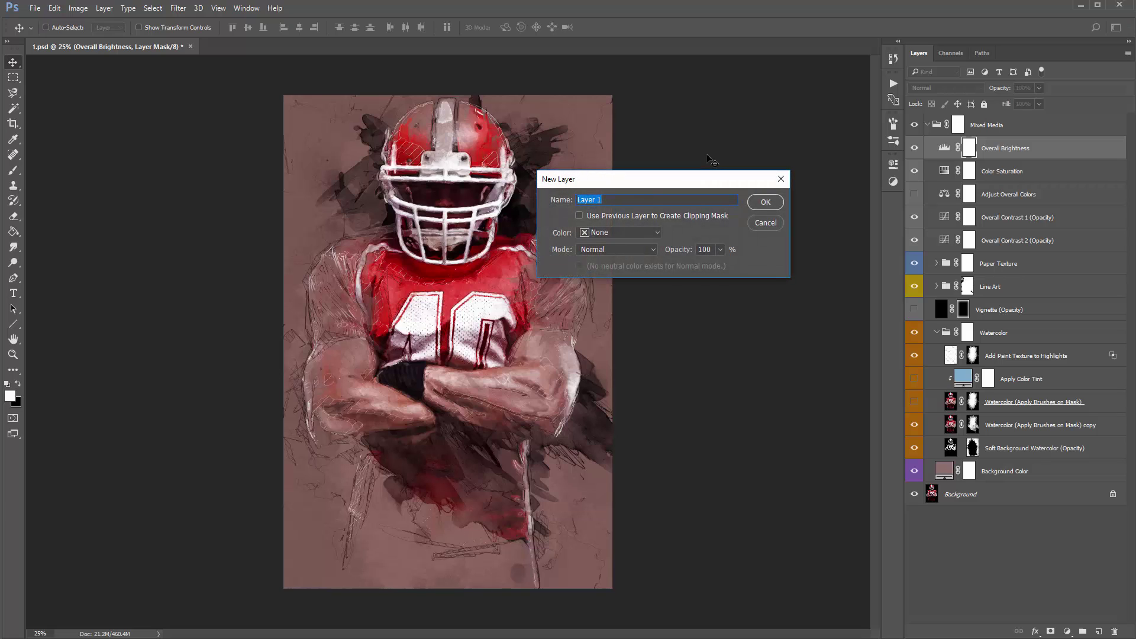
pyautogui.press('Return')
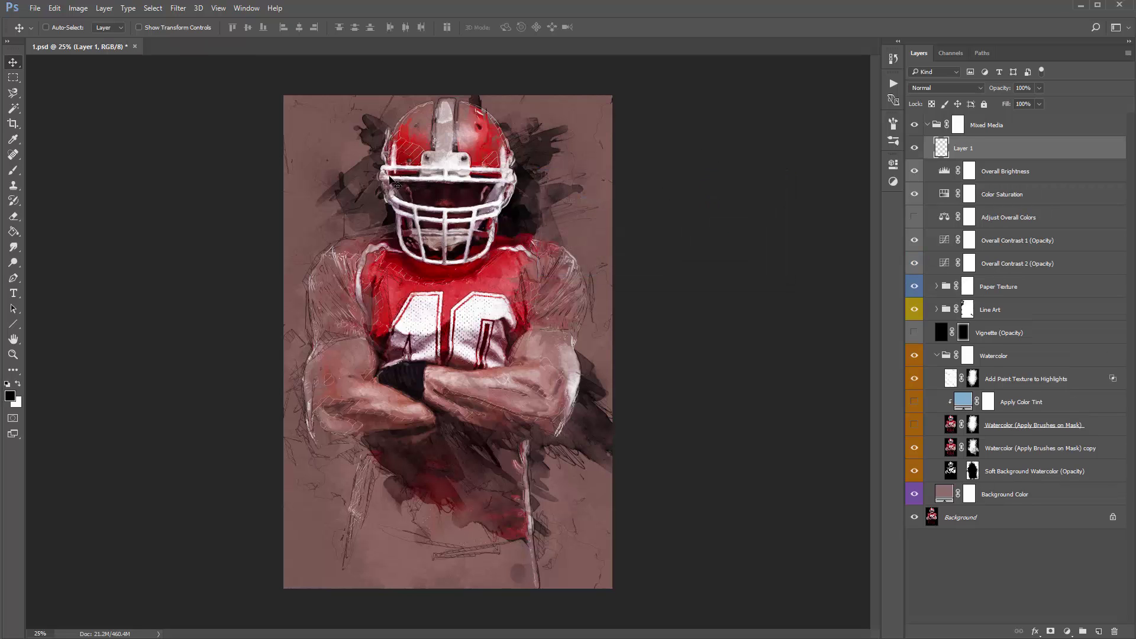
# Choose the 2132 px horizontal streak brush and sample a red paint color from the jersey
pyautogui.press('b')
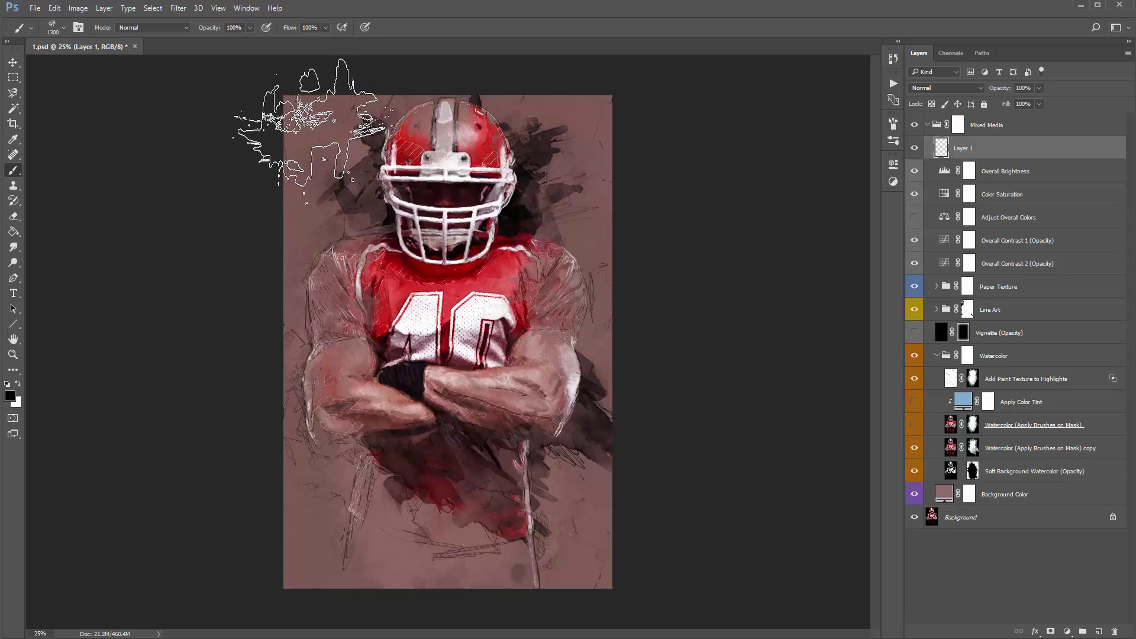
pyautogui.rightClick(318, 130)
pyautogui.scroll(1, 405, 285)
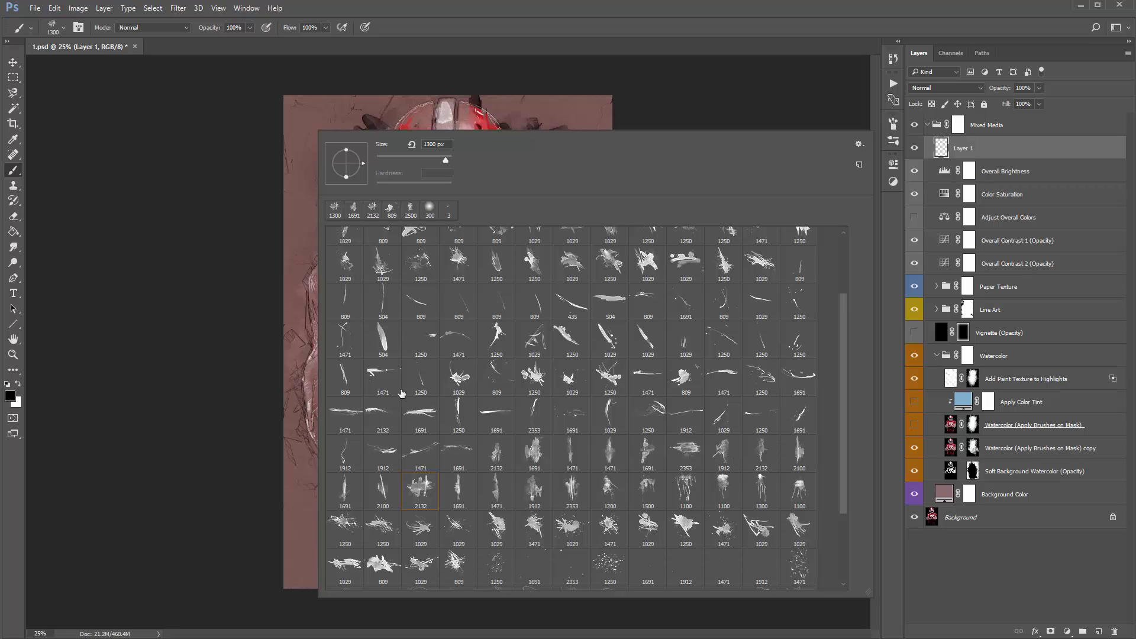
pyautogui.scroll(-3, 491, 355)
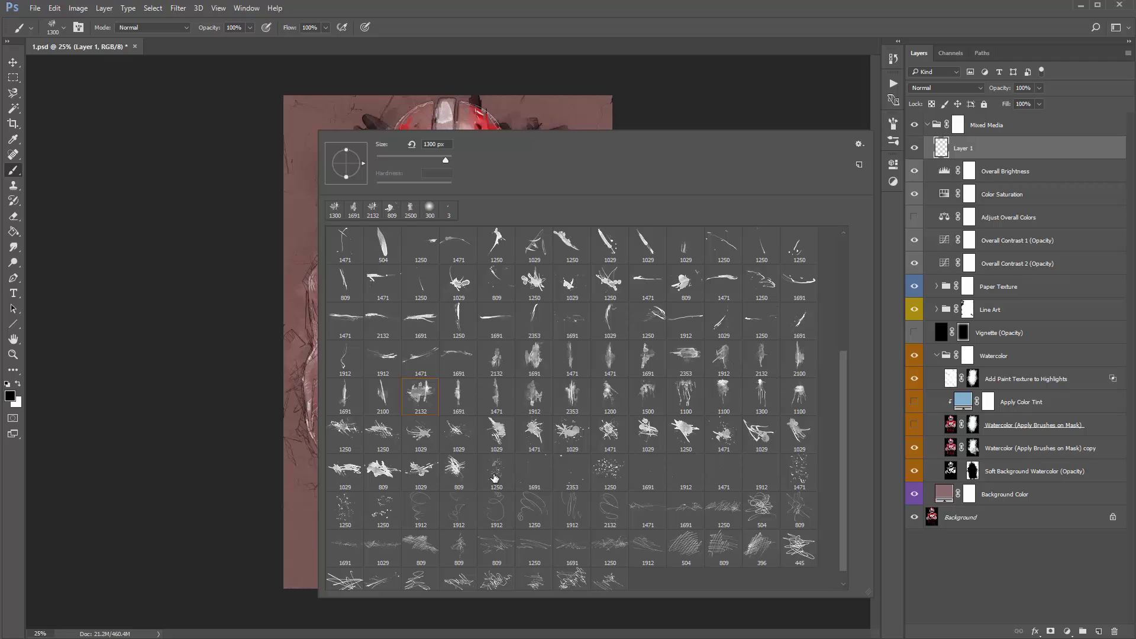
pyautogui.scroll(-1, 490, 479)
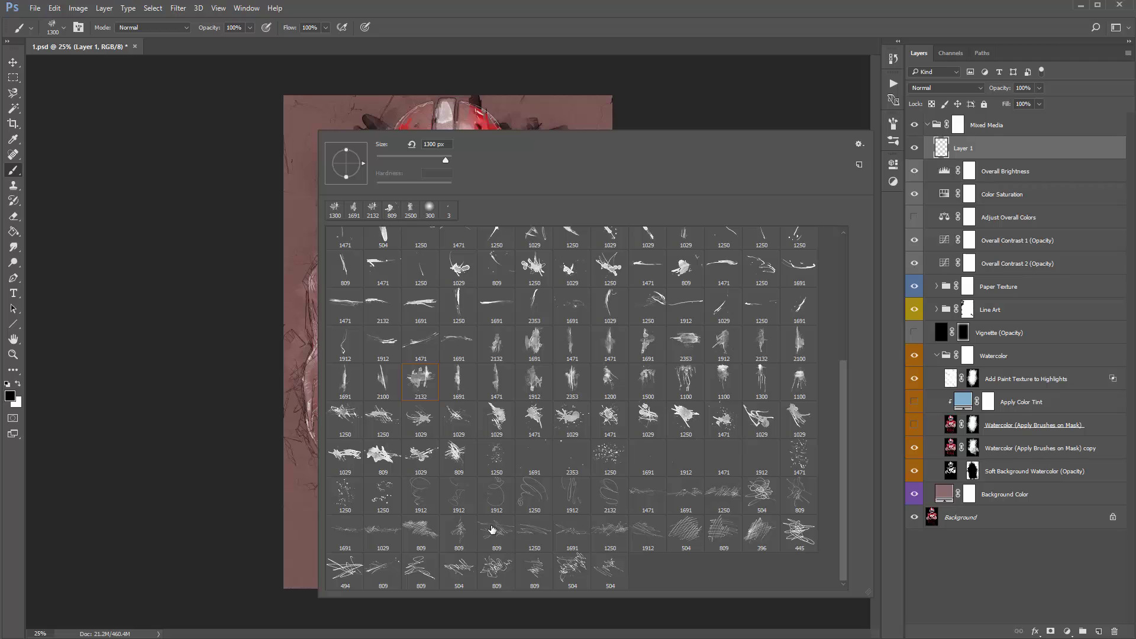
pyautogui.scroll(2, 474, 516)
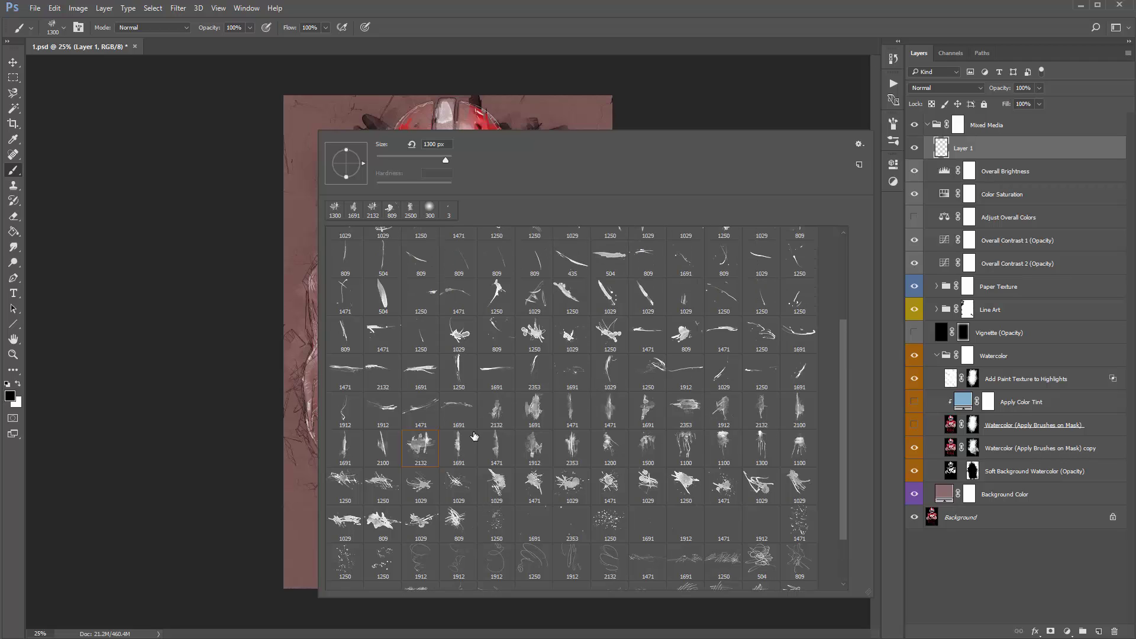
pyautogui.doubleClick(382, 370)
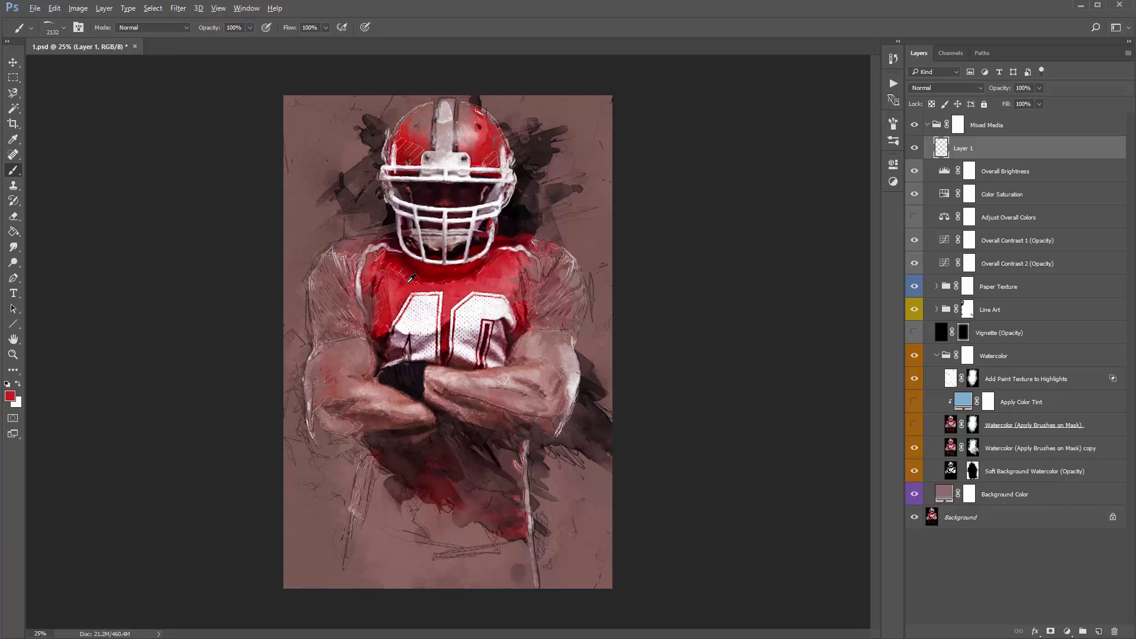
pyautogui.keyDown('alt'); pyautogui.click(465, 266); pyautogui.keyUp('alt')
pyautogui.keyDown('alt'); pyautogui.click(511, 249); pyautogui.keyUp('alt')
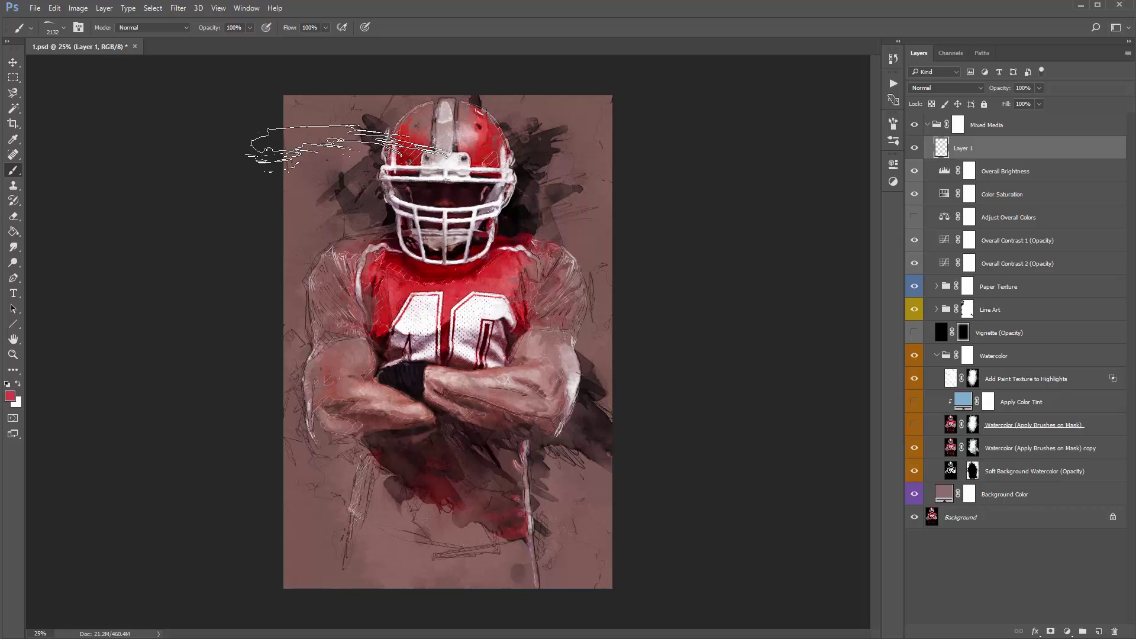
# Try a red paint streak beside the helmet, shift it with the Move tool, and undo both changes
pyautogui.click(348, 148)
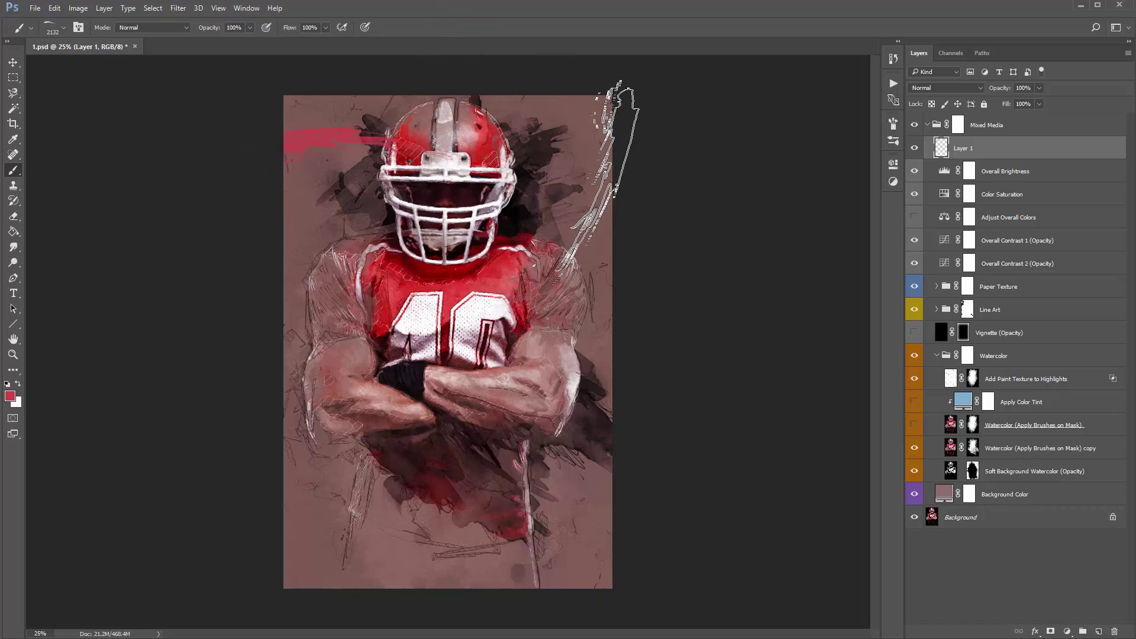
pyautogui.press('v')
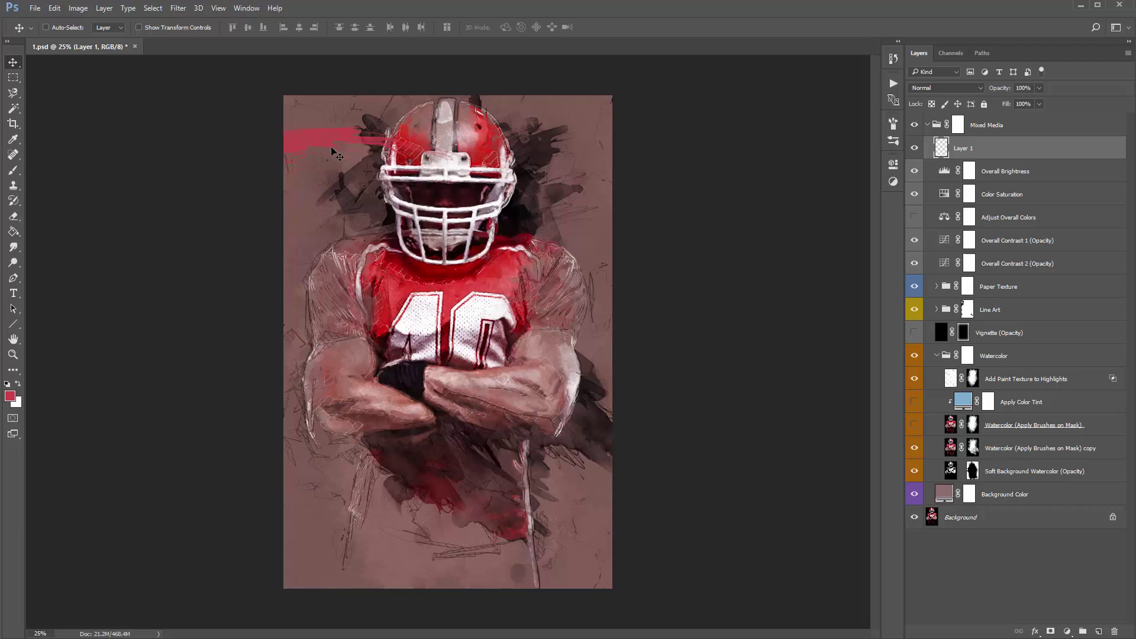
pyautogui.moveTo(325, 153); pyautogui.dragTo(333, 152)
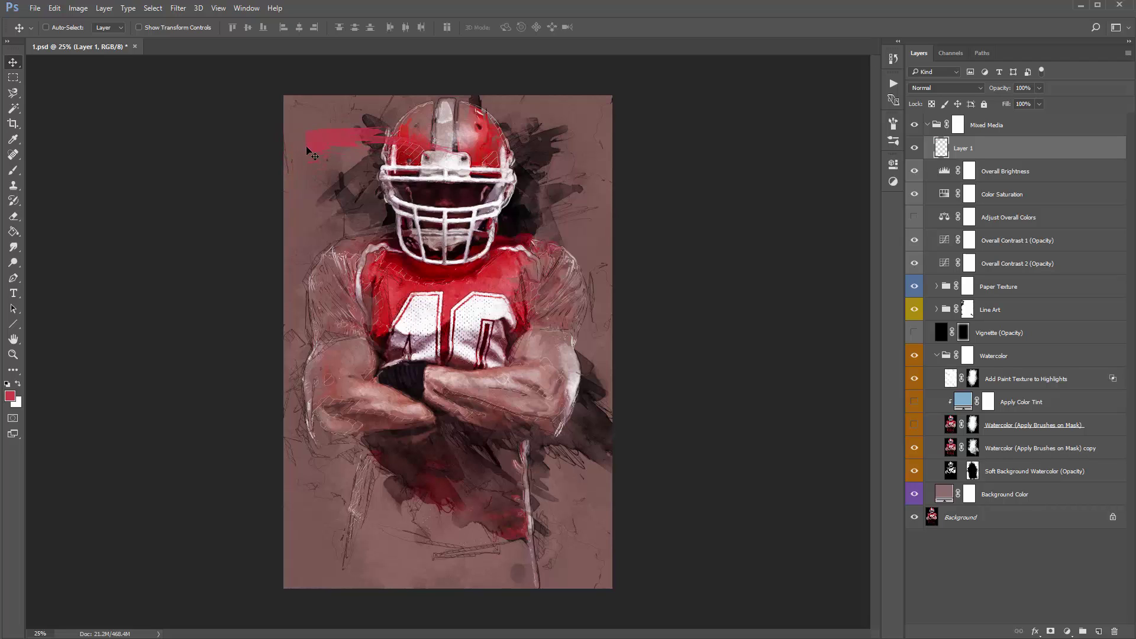
pyautogui.hotkey('ctrl', 'alt', 'z')
pyautogui.hotkey('ctrl', 'alt', 'z')
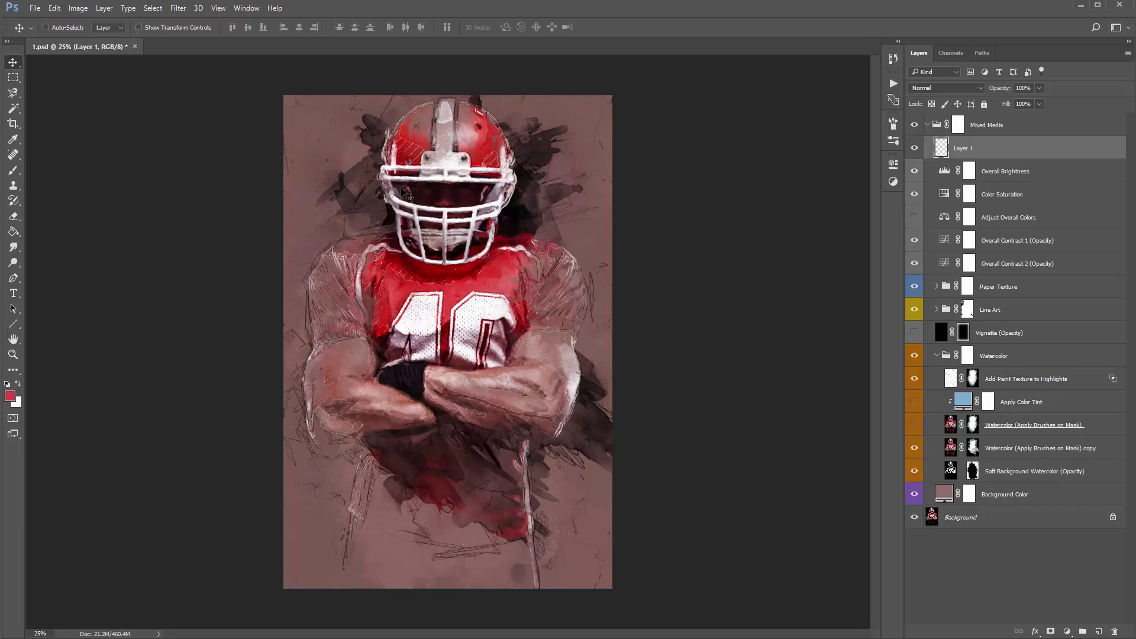
# Stamp a diagonal red paint streak over the jersey number on the new layer
pyautogui.press('b')
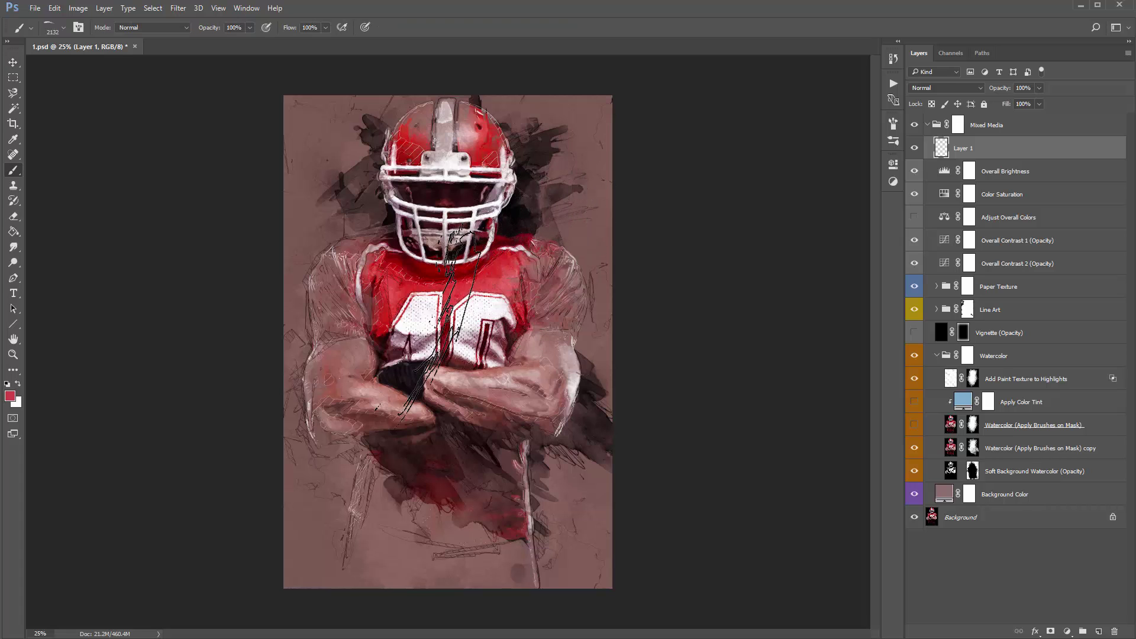
pyautogui.click(443, 331)
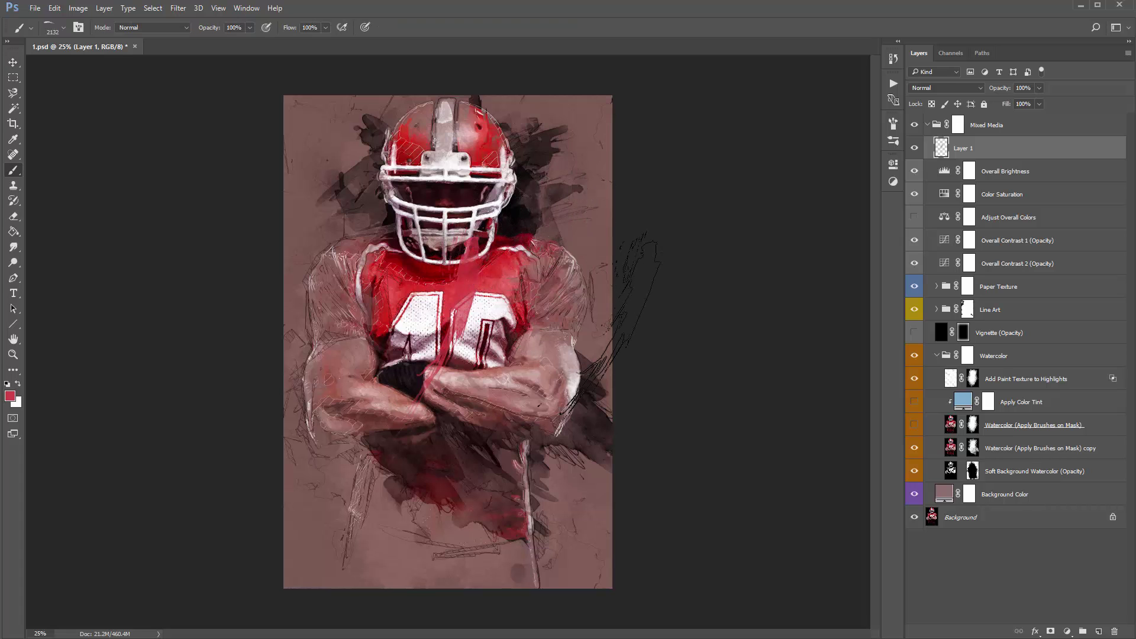
# Move the red paint streak onto the player's left shoulder, rotated about -115° and scaled to about 47%
pyautogui.press('v')
pyautogui.moveTo(485, 345)
pyautogui.mouseDown()
pyautogui.moveTo(465, 316)
pyautogui.moveTo(486, 283)
pyautogui.mouseUp()
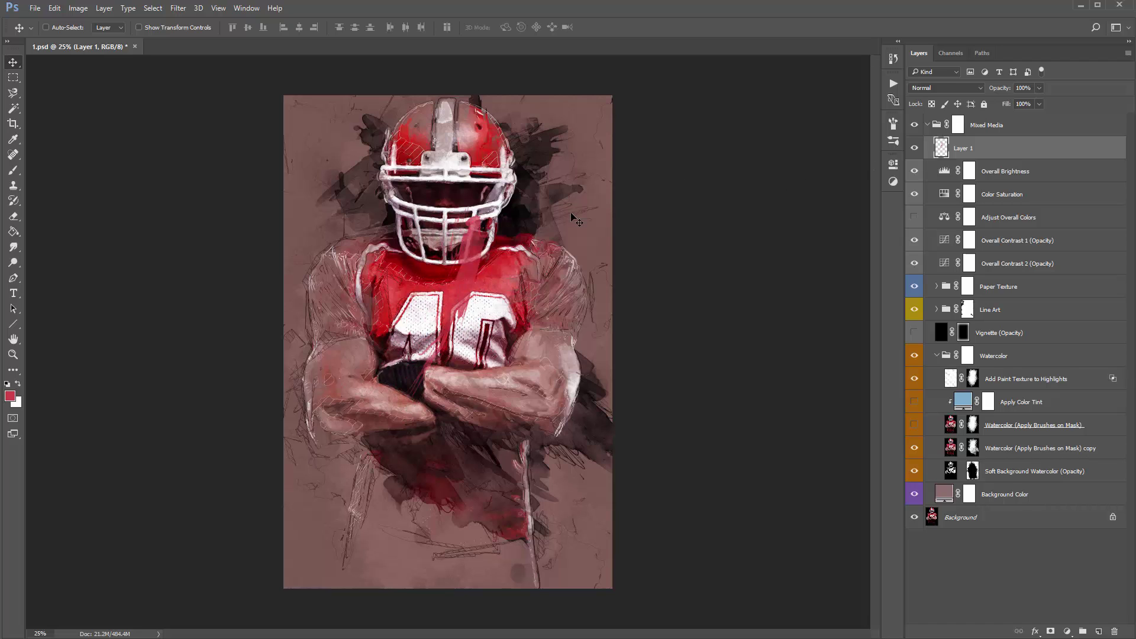
pyautogui.hotkey('ctrl', 't')
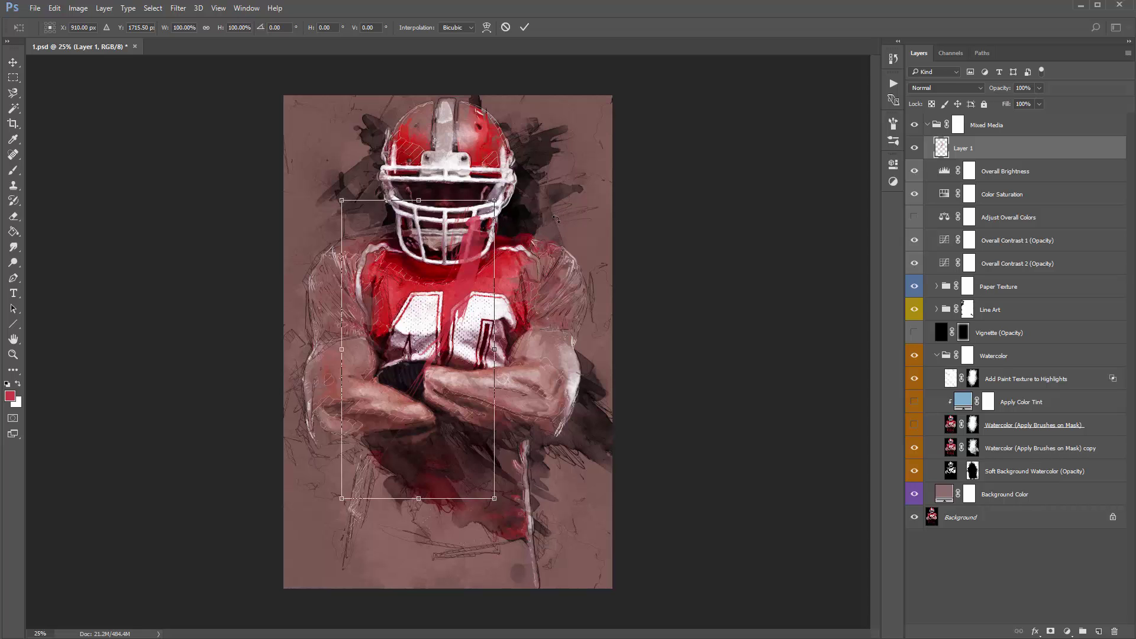
pyautogui.moveTo(558, 212)
pyautogui.mouseDown()
pyautogui.moveTo(305, 227)
pyautogui.moveTo(601, 323)
pyautogui.moveTo(361, 283)
pyautogui.moveTo(359, 210)
pyautogui.mouseUp()
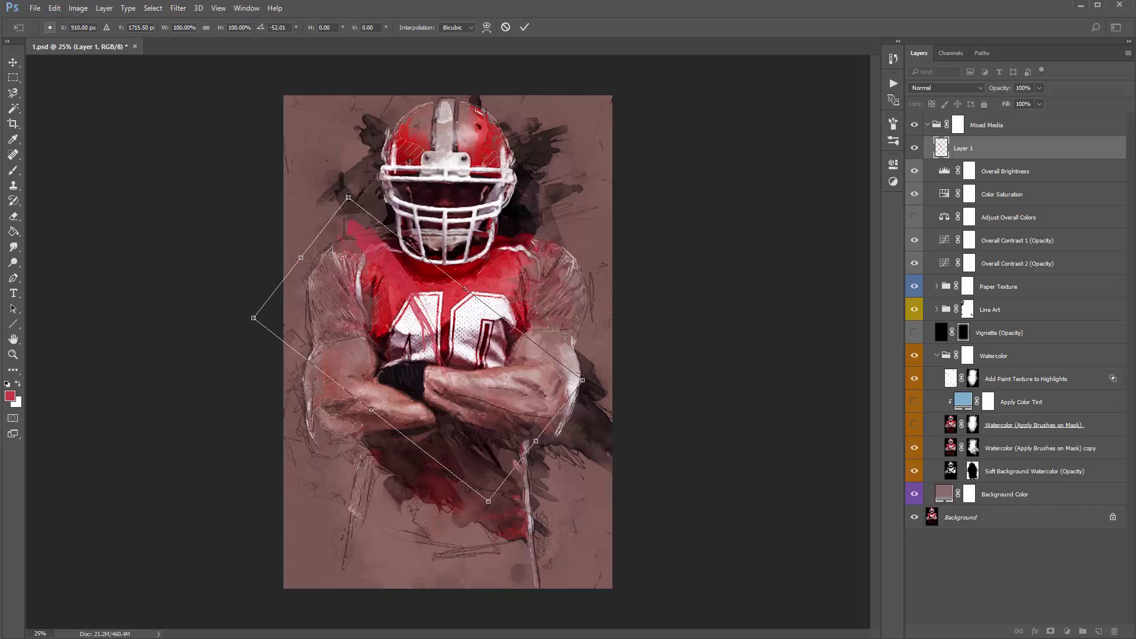
pyautogui.moveTo(349, 198); pyautogui.dragTo(285, 378)
pyautogui.moveTo(423, 341); pyautogui.dragTo(579, 247)
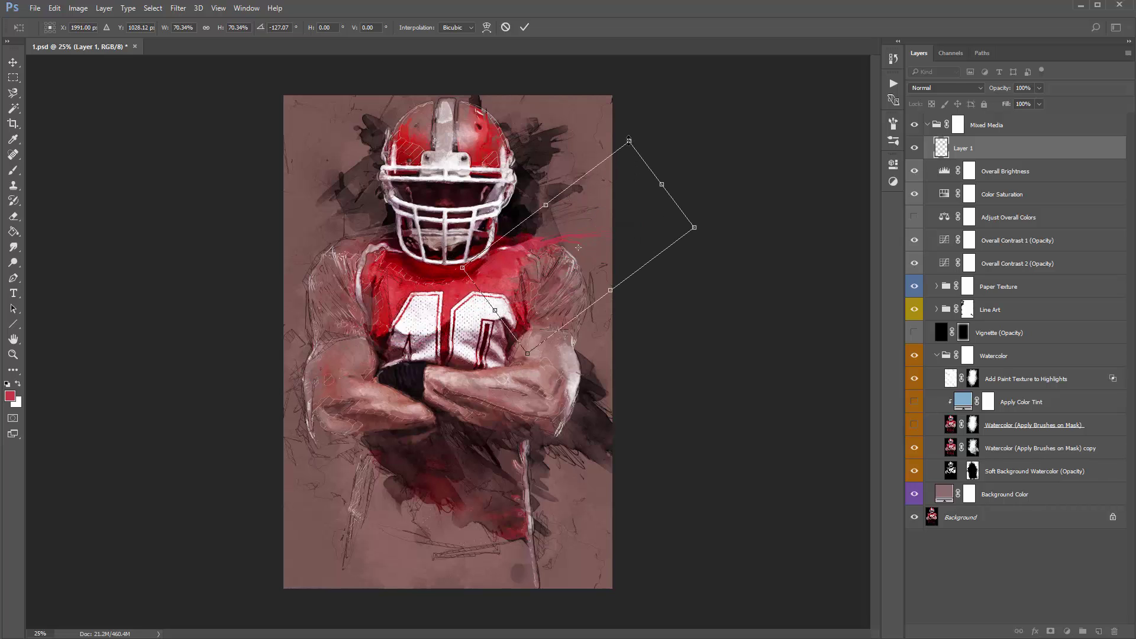
pyautogui.moveTo(629, 141); pyautogui.dragTo(612, 176)
pyautogui.moveTo(574, 223); pyautogui.dragTo(563, 215)
pyautogui.moveTo(681, 206); pyautogui.dragTo(687, 231)
pyautogui.moveTo(564, 224); pyautogui.dragTo(583, 211)
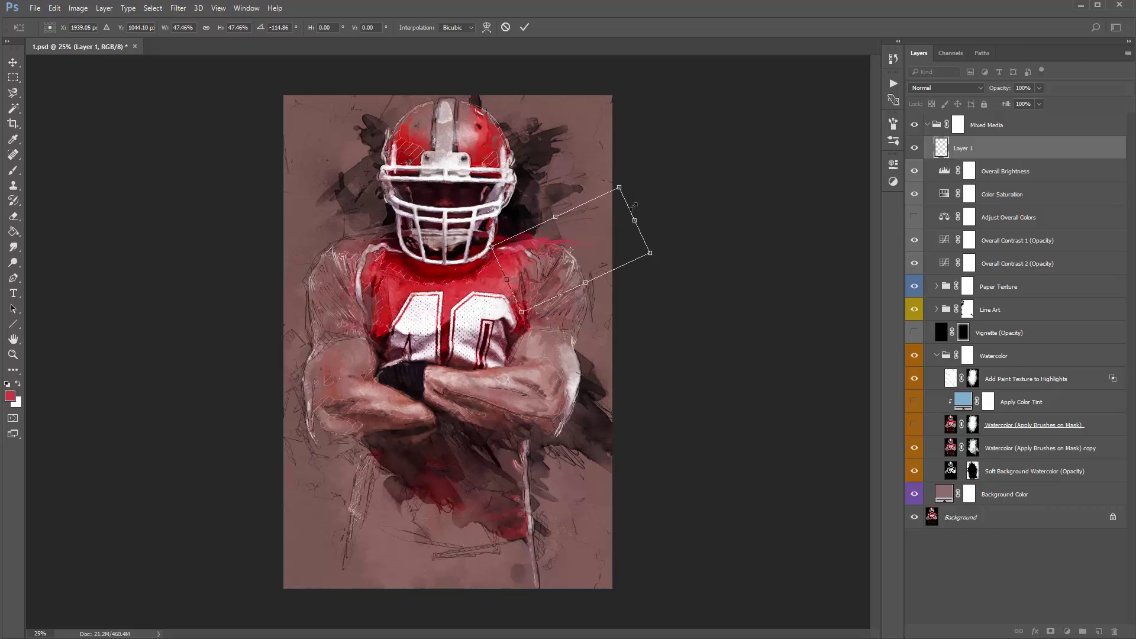
pyautogui.press('Return')
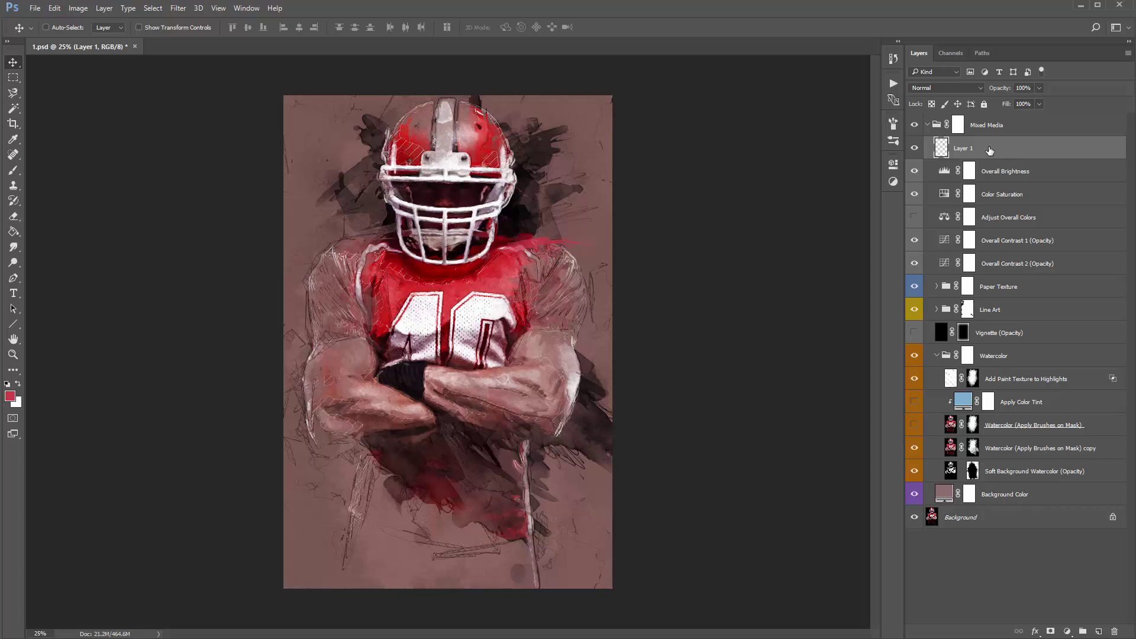
# Try a bright red Color Overlay layer style on the paint streak layer
pyautogui.doubleClick(992, 150)
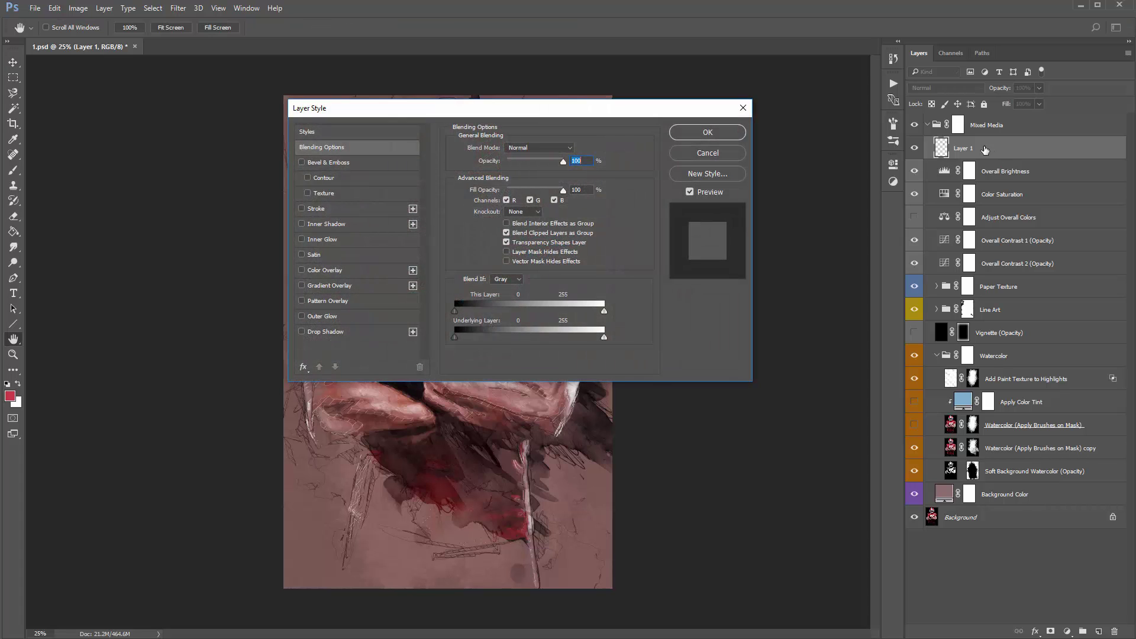
pyautogui.moveTo(532, 115); pyautogui.dragTo(857, 103)
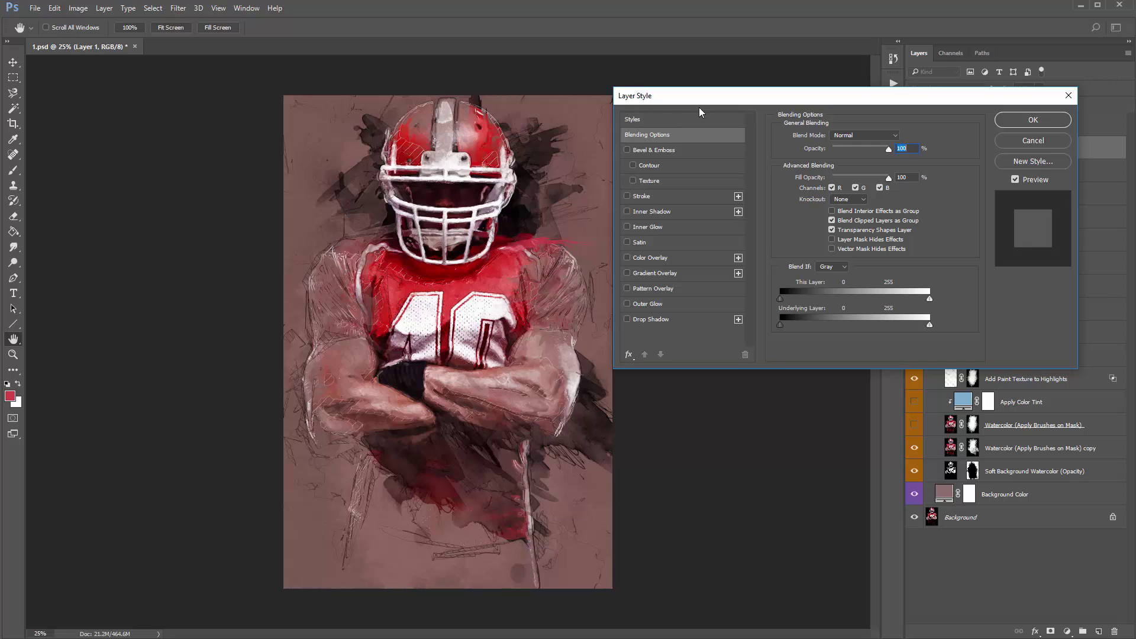
pyautogui.click(653, 258)
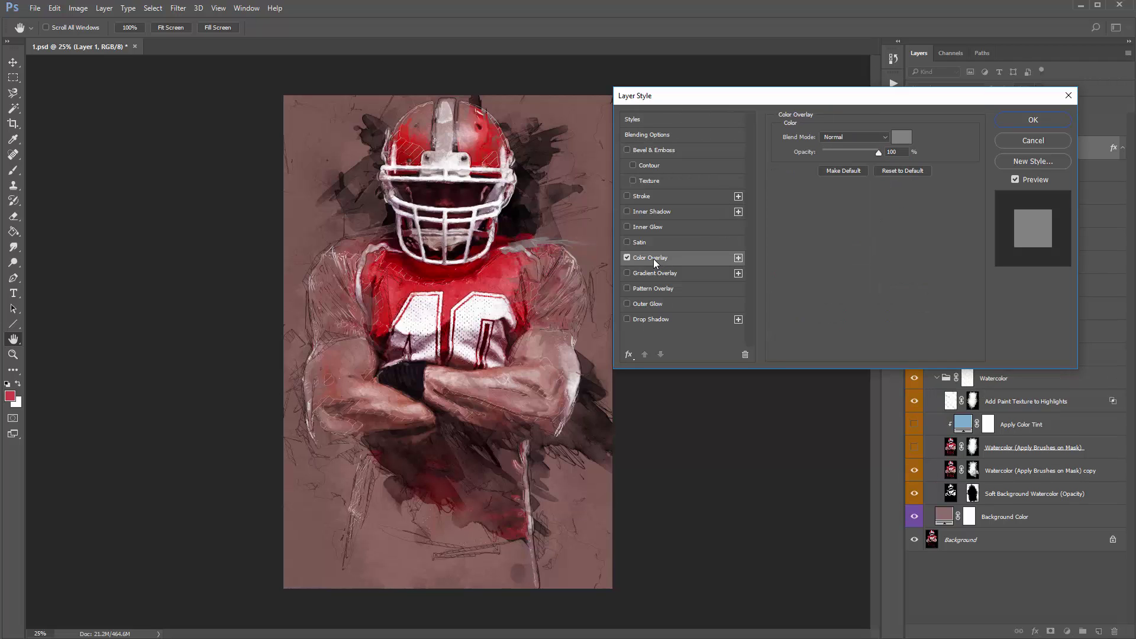
pyautogui.click(900, 138)
pyautogui.click(779, 194)
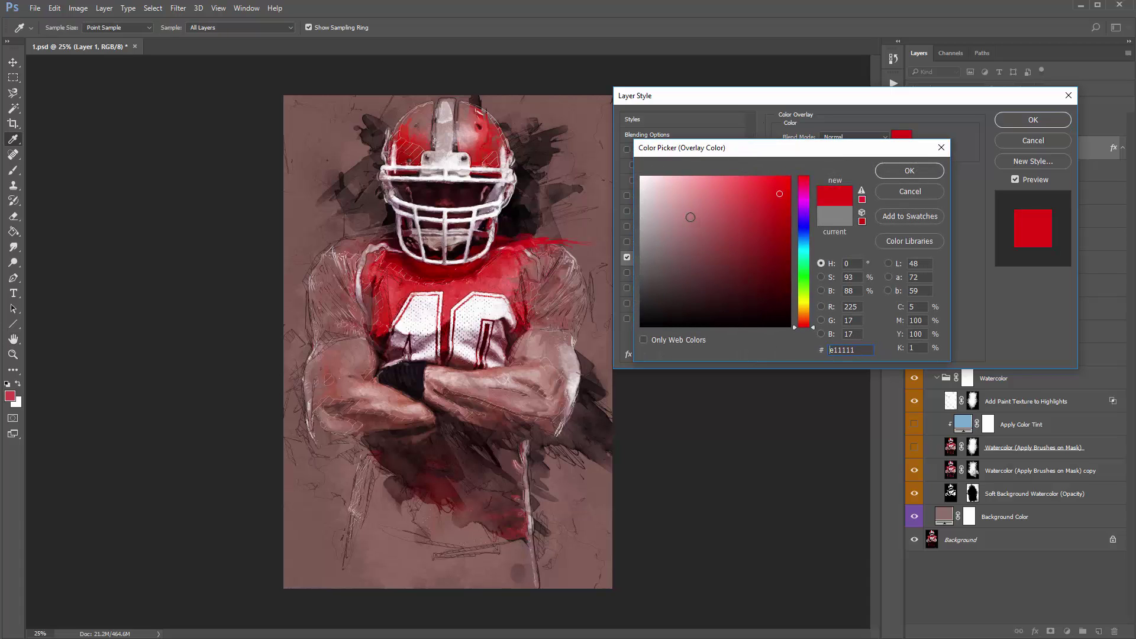
pyautogui.click(773, 196)
# Sample the jersey red #c92b27 for the Color Overlay, apply the layer style, and undo it
pyautogui.click(502, 262)
pyautogui.click(494, 269)
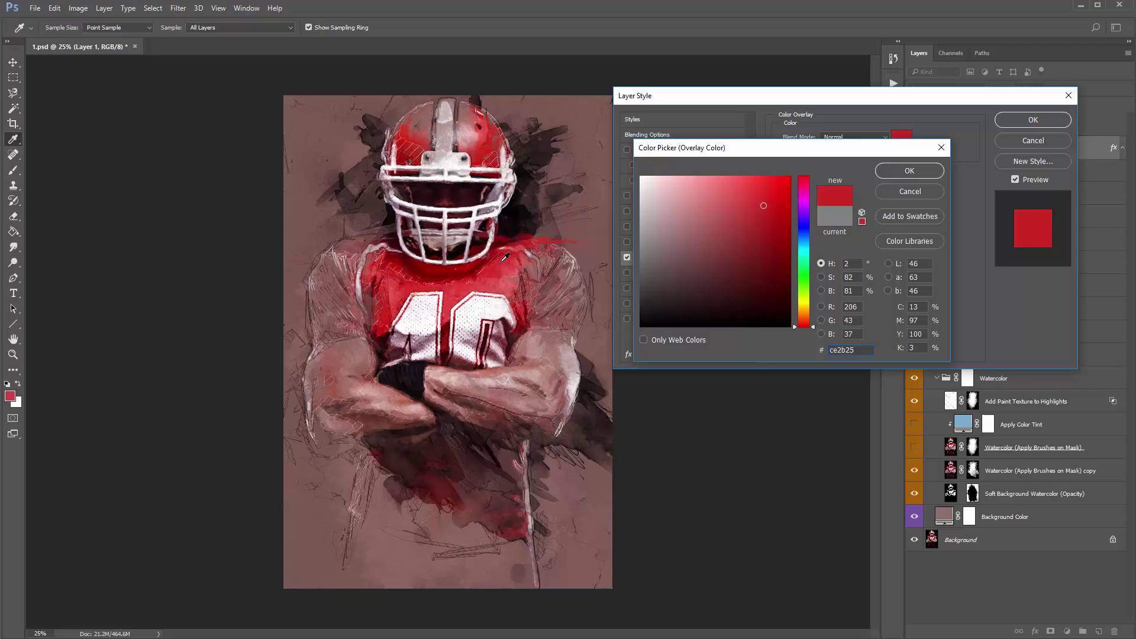
pyautogui.click(502, 262)
pyautogui.click(507, 245)
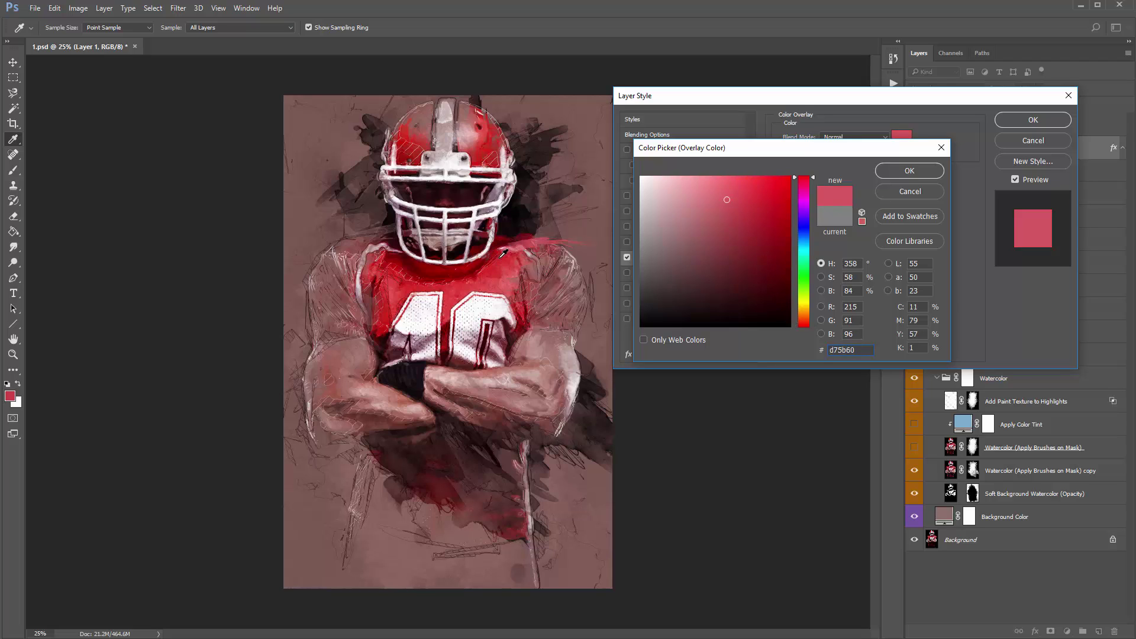
pyautogui.click(507, 254)
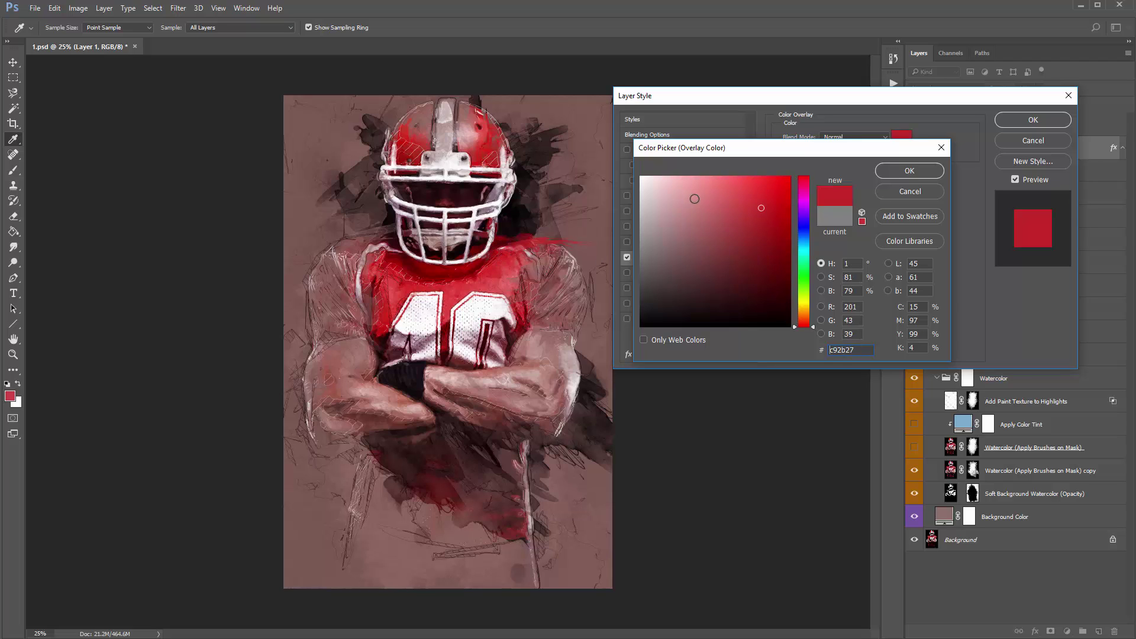
pyautogui.click(910, 171)
pyautogui.click(1033, 120)
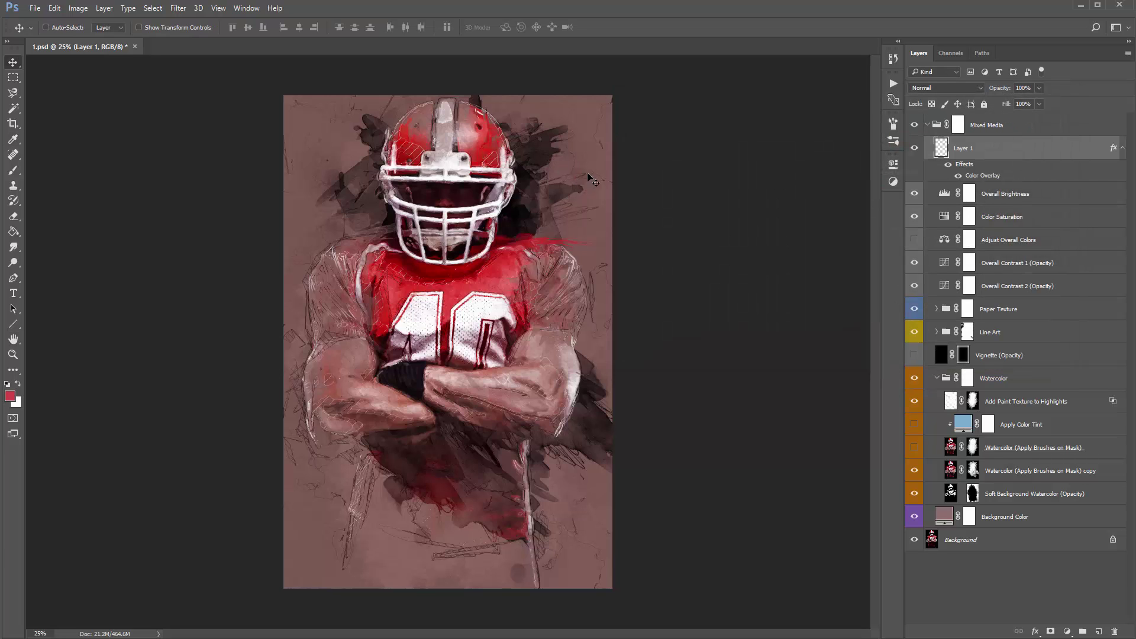
pyautogui.hotkey('ctrl', 'z')
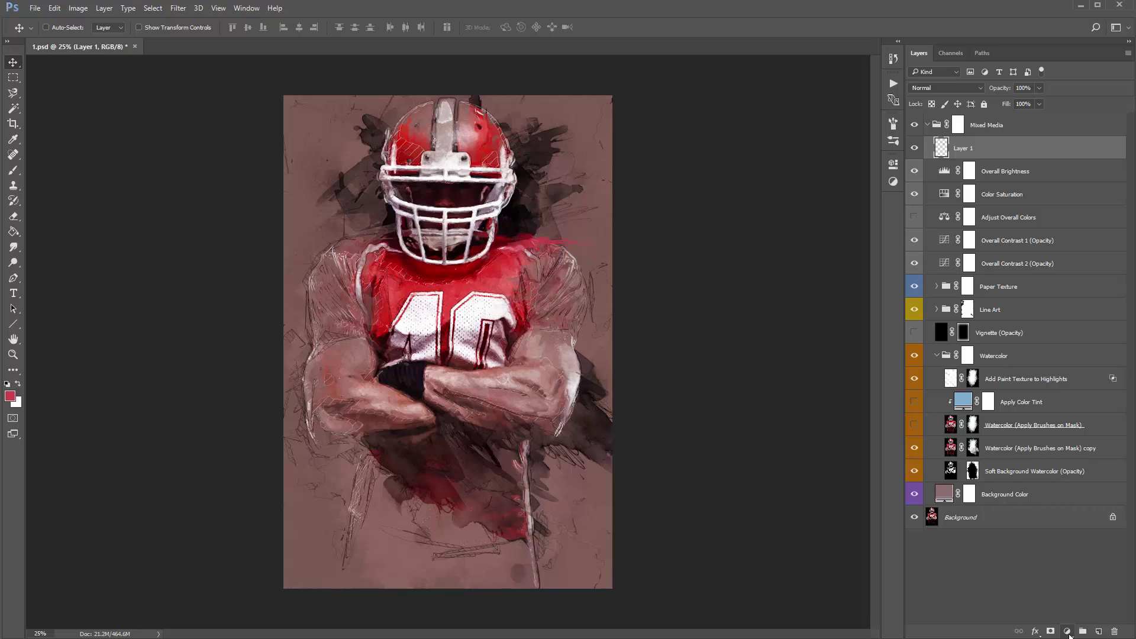
# Add a bright red Solid Color fill layer above Layer 1 and clip it to the paint streak
pyautogui.click(1068, 632)
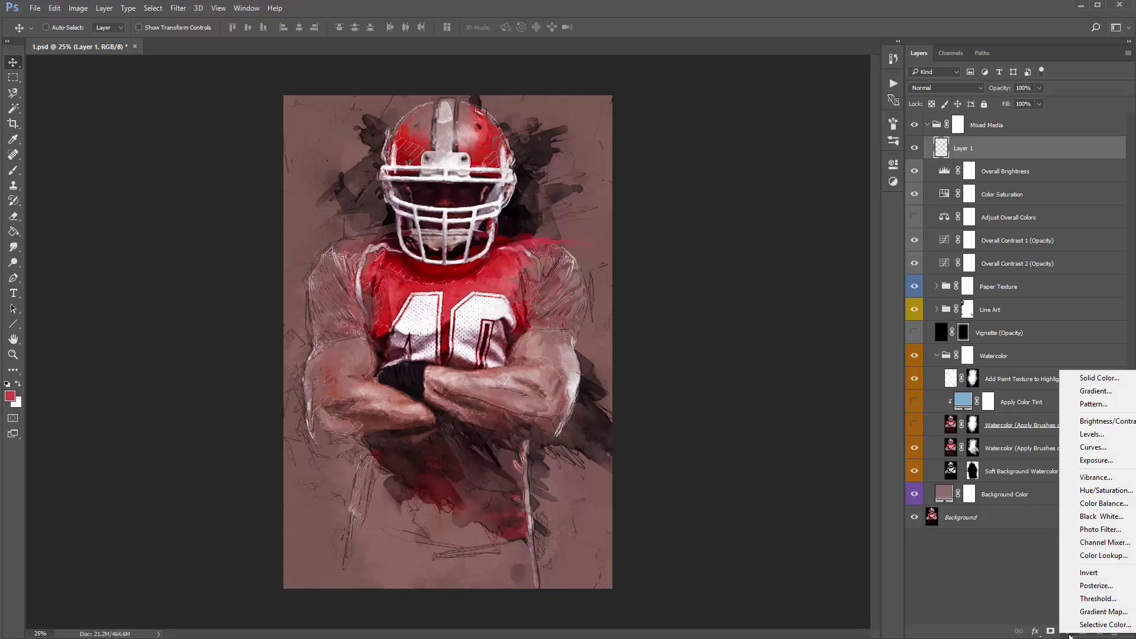
pyautogui.click(1101, 378)
pyautogui.moveTo(752, 205); pyautogui.dragTo(779, 181)
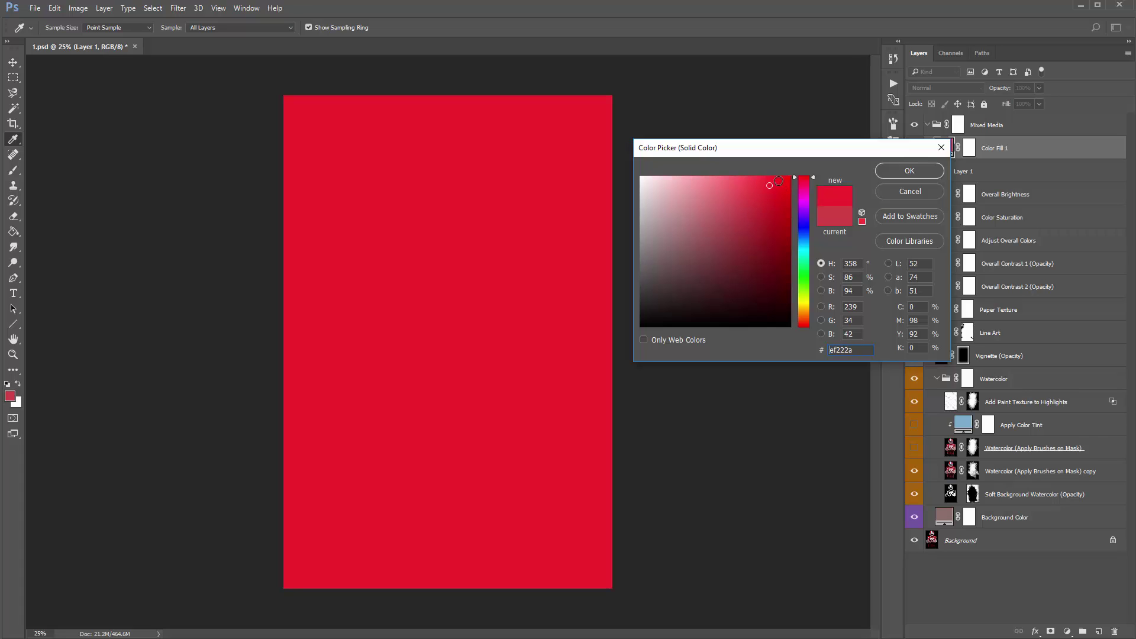
pyautogui.click(908, 171)
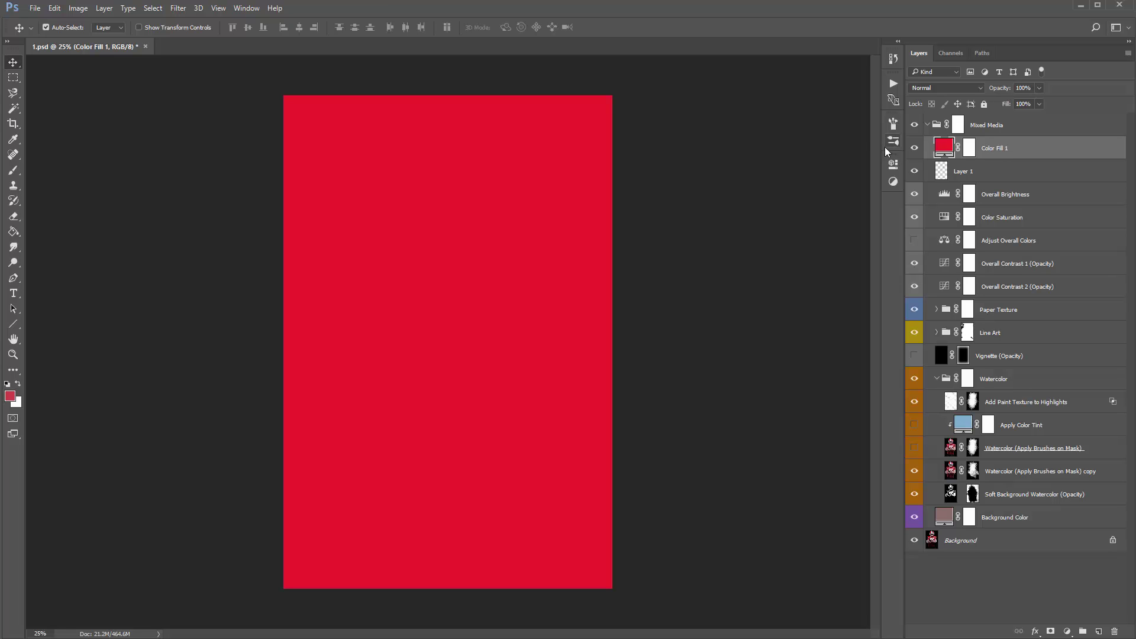
pyautogui.hotkey('ctrl', 'alt', 'g')
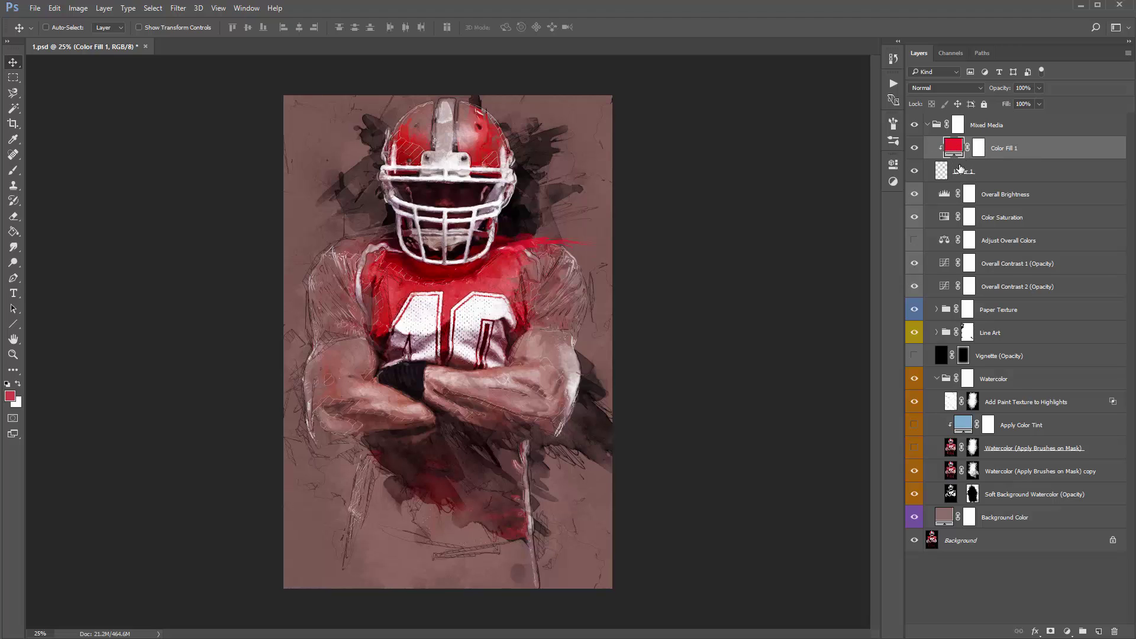
# Change the clipped fill layer's color to the red #ce241d sampled from the jersey near the collar
pyautogui.doubleClick(953, 148)
pyautogui.click(506, 254)
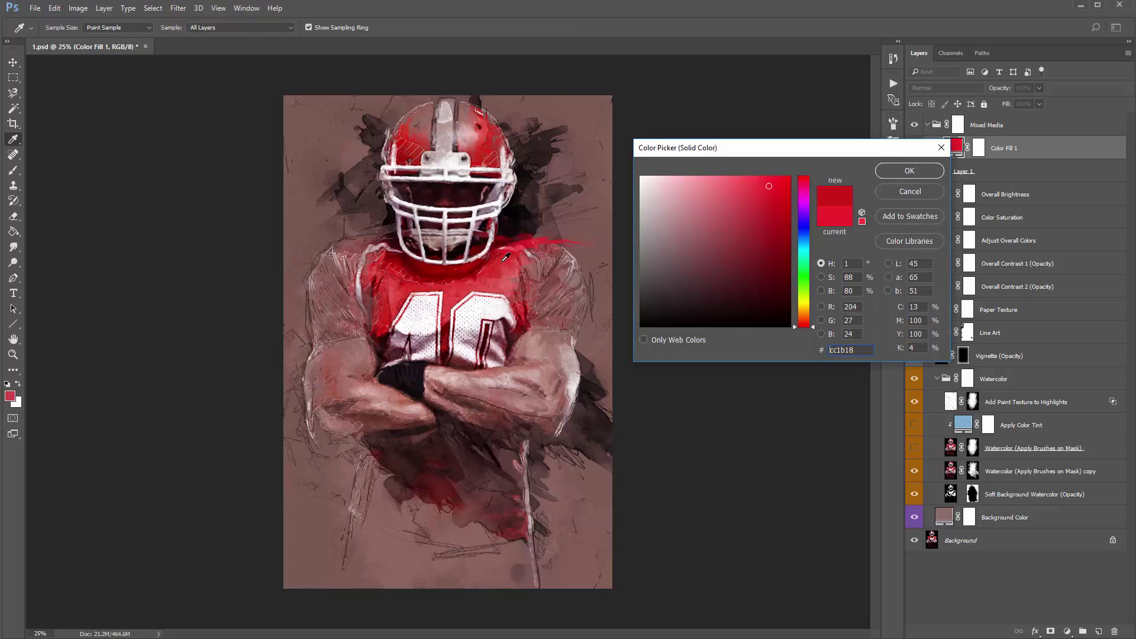
pyautogui.click(502, 265)
pyautogui.click(502, 257)
pyautogui.click(504, 266)
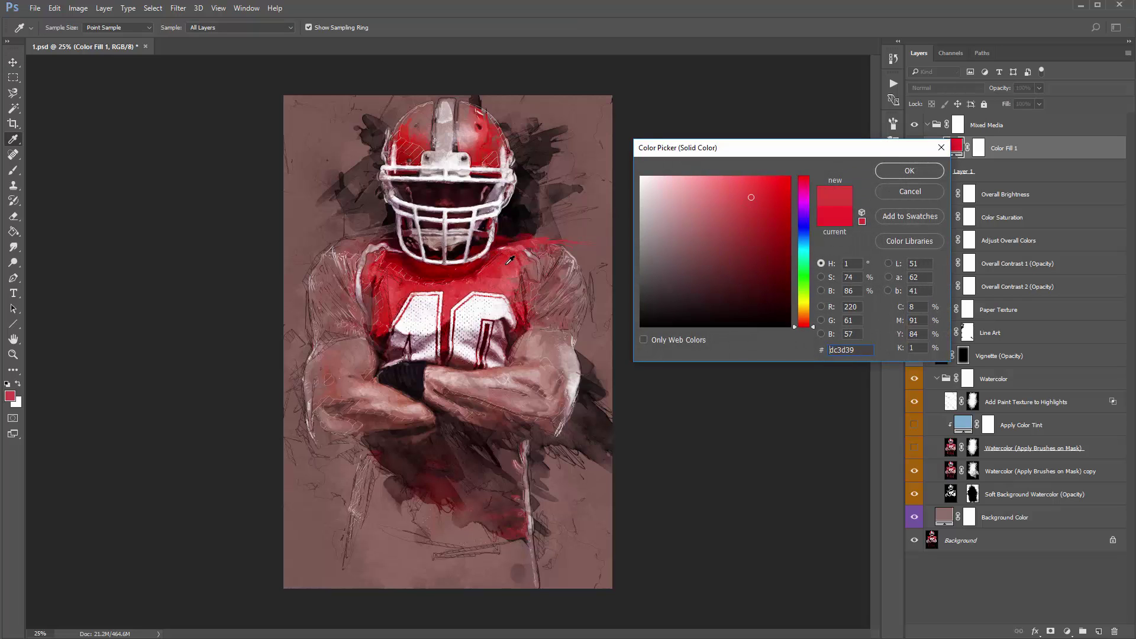
pyautogui.click(507, 256)
pyautogui.click(506, 254)
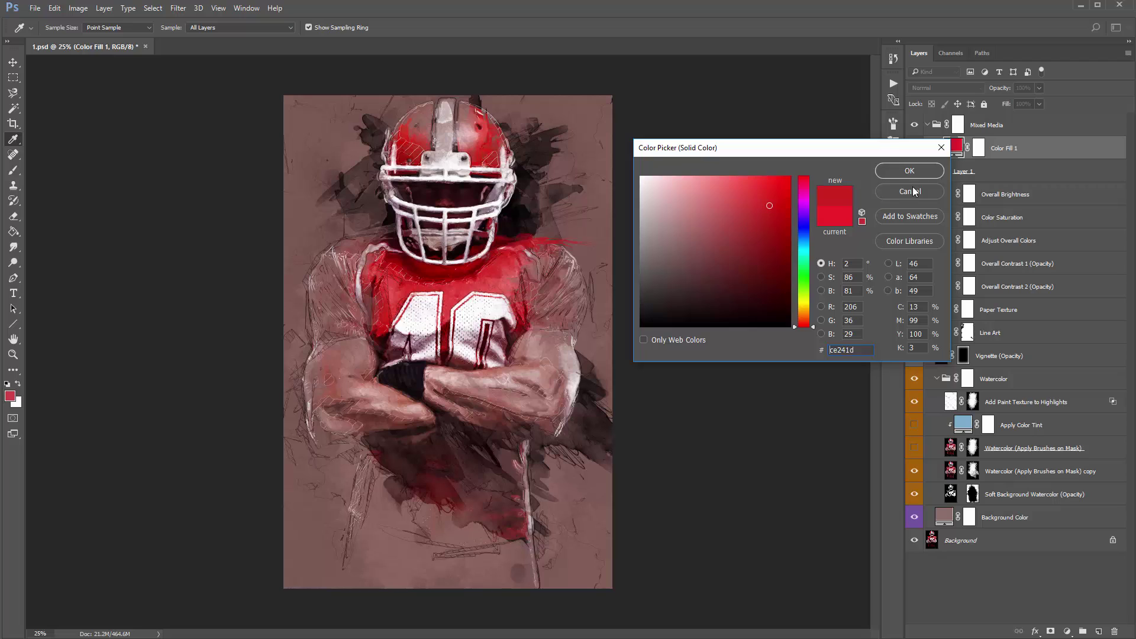
pyautogui.click(910, 172)
# Shift the paint streak on Layer 1 slightly outward along the player's left shoulder
pyautogui.click(615, 230)
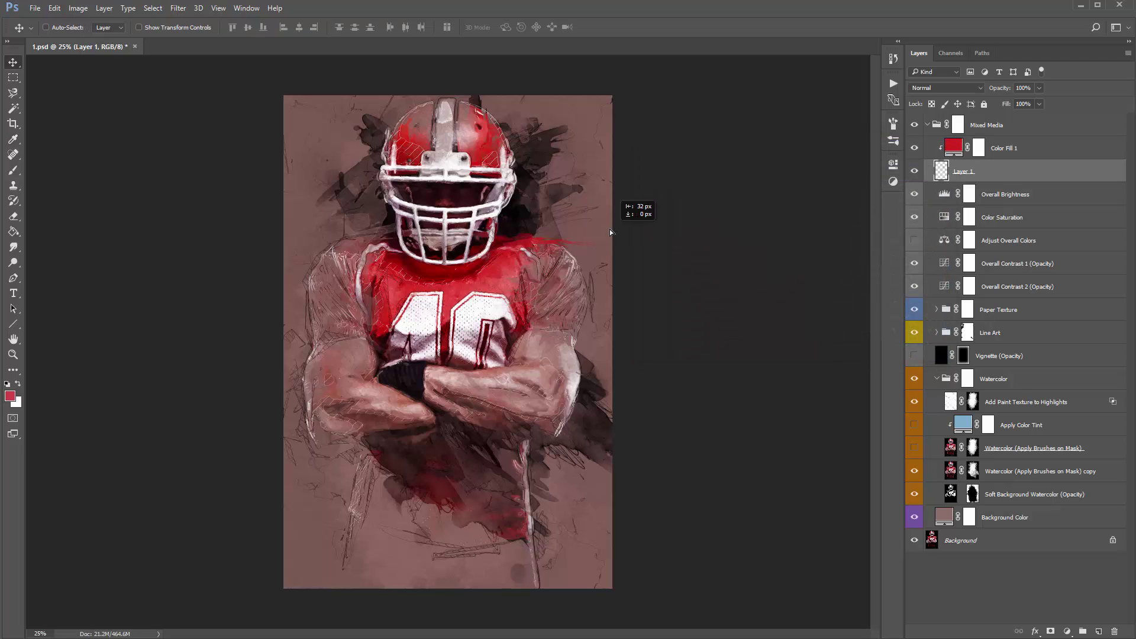
pyautogui.click(566, 191)
pyautogui.hotkey('shift', 'Right')
pyautogui.hotkey('shift', 'Right')
pyautogui.hotkey('shift', 'Right')
pyautogui.hotkey('shift', 'Right')
# Add a new blank layer above Color Fill 1 and choose the 1250 px thin streak brush
pyautogui.click(981, 146)
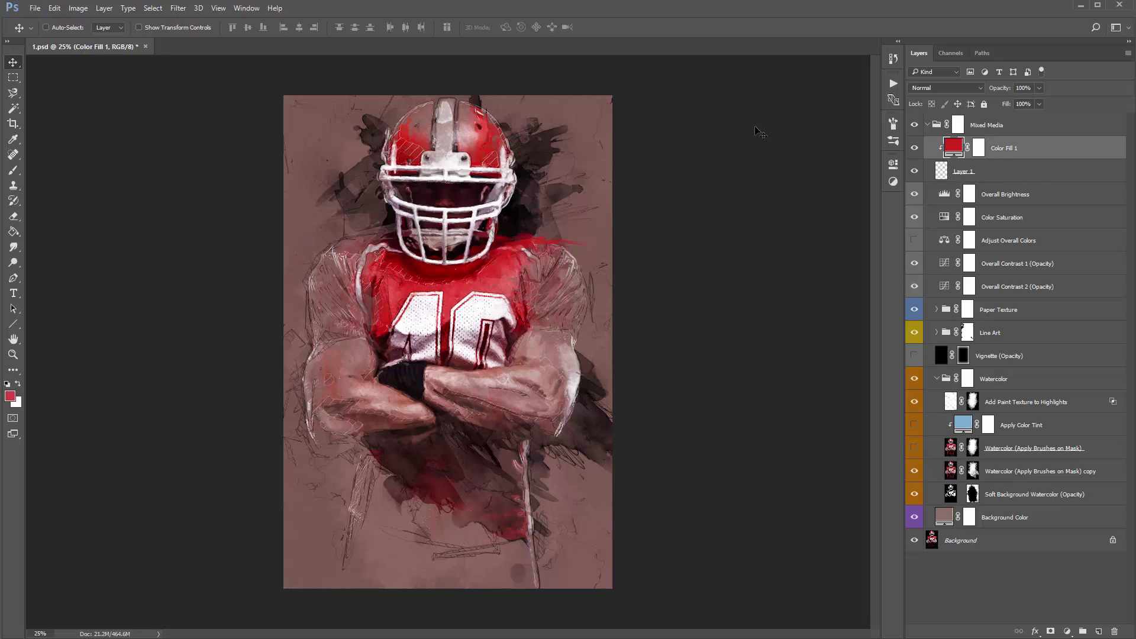
pyautogui.hotkey('ctrl', 'shift', 'n')
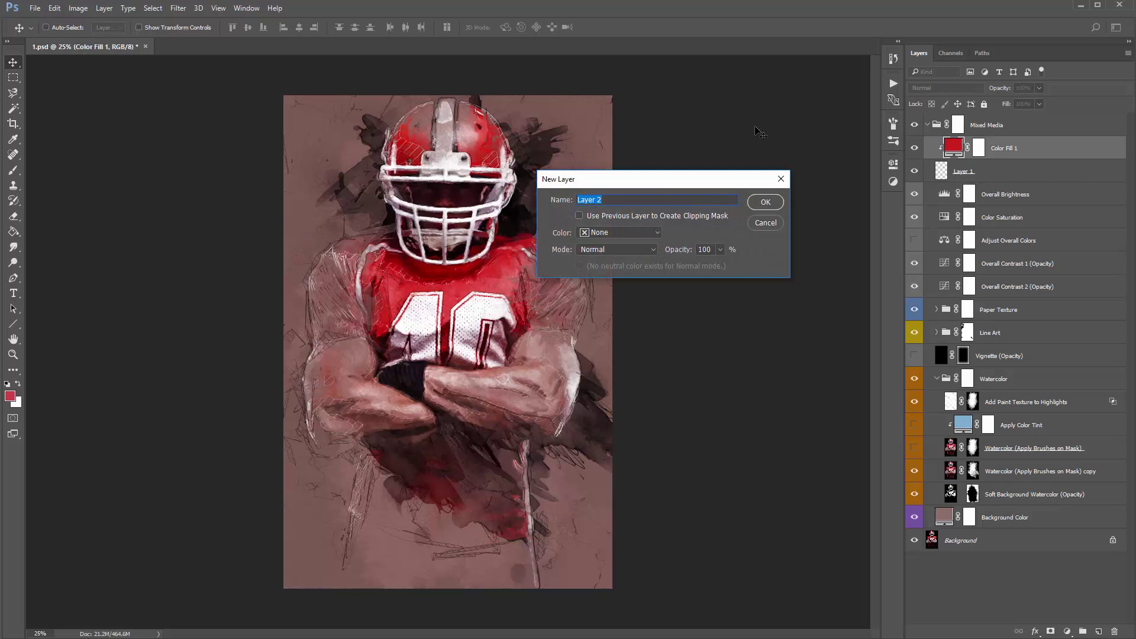
pyautogui.press('Return')
pyautogui.press('b')
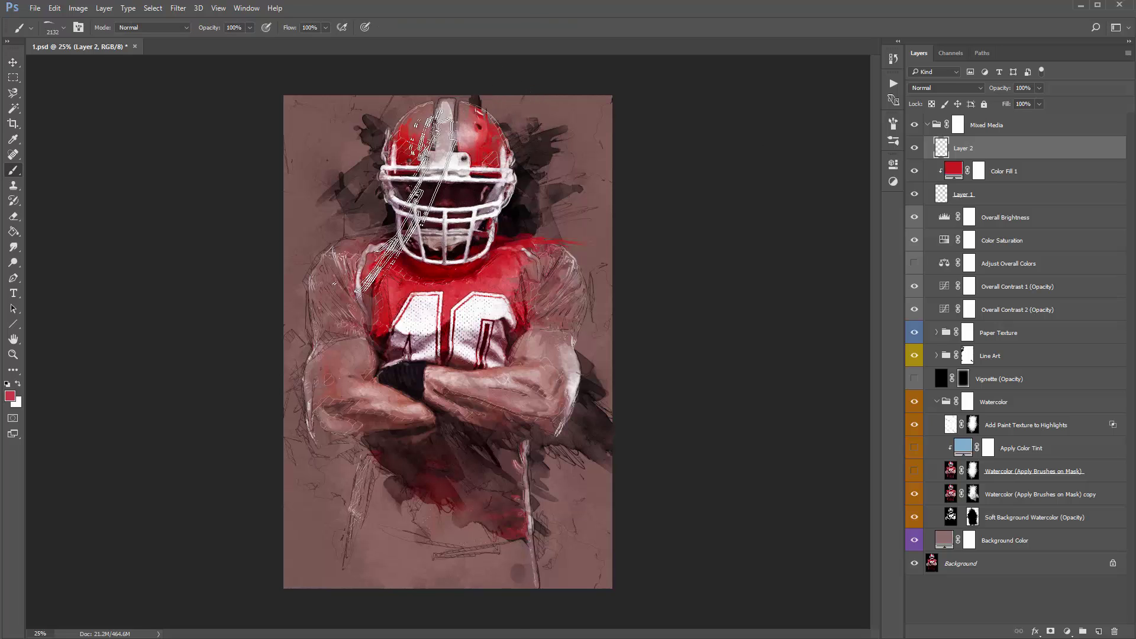
pyautogui.rightClick(388, 284)
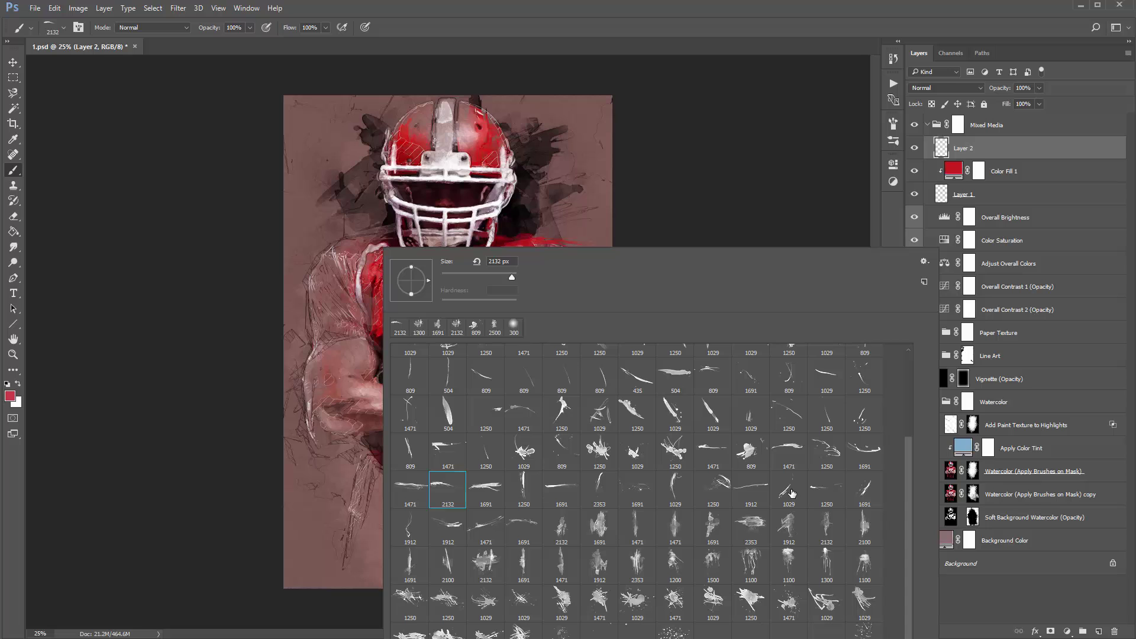
pyautogui.doubleClick(823, 490)
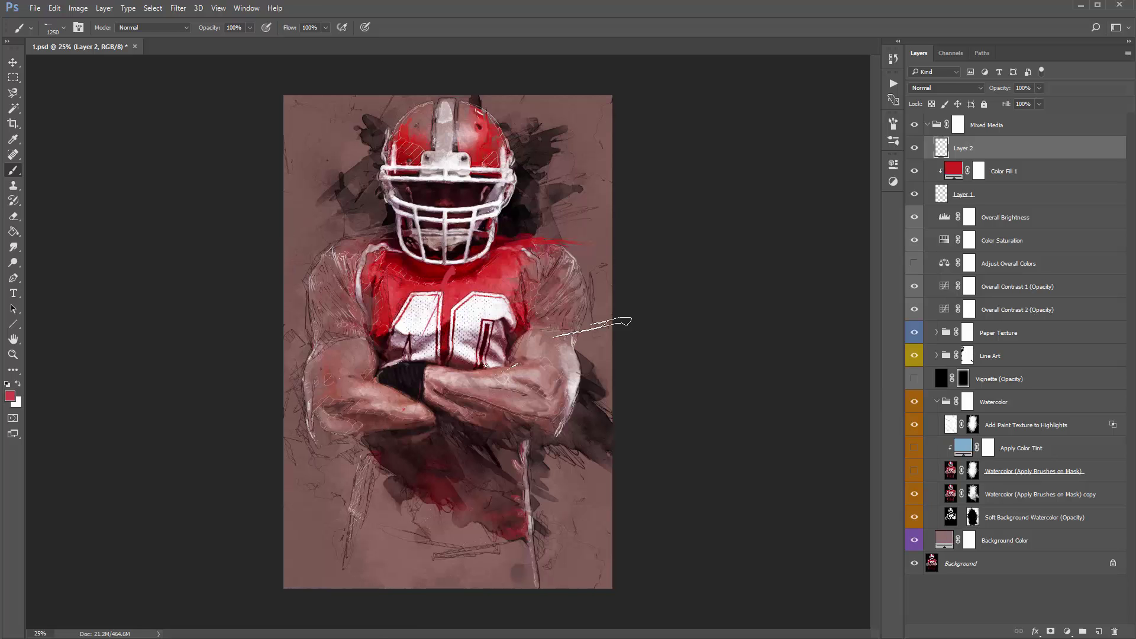
# Rotate the new thin red streak about 105° with Free Transform and position it over the folded arms
pyautogui.hotkey('ctrl', 't')
pyautogui.moveTo(494, 238); pyautogui.dragTo(516, 429)
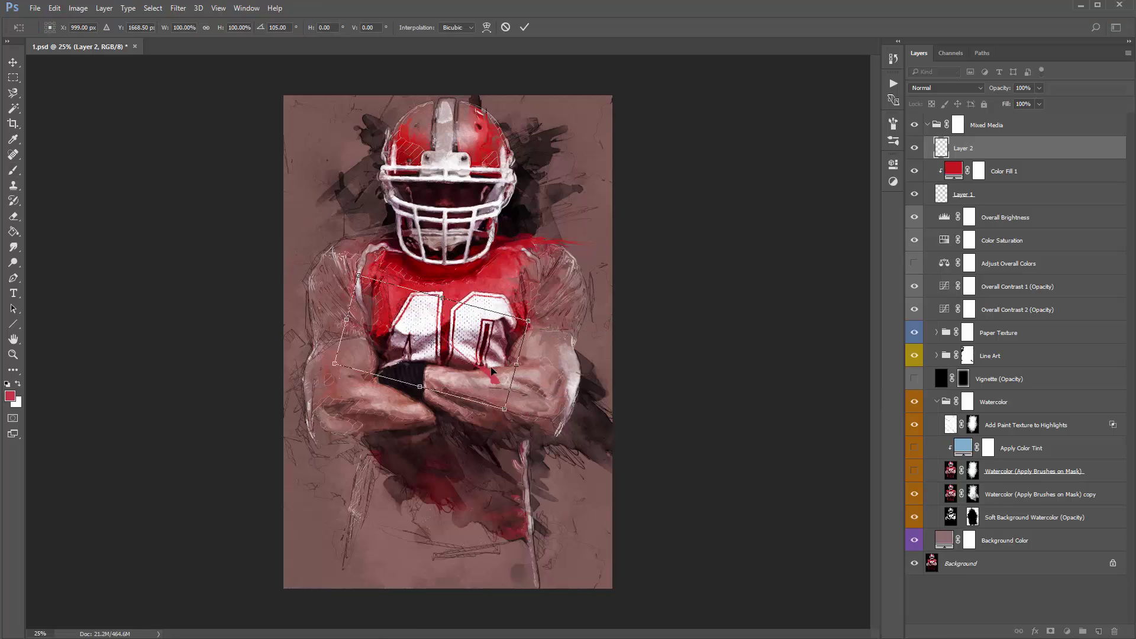
# Rotate the Layer 2 brush stroke to about 86° and place it on the jersey shoulder beside the face mask, above the number 4
pyautogui.moveTo(511, 350); pyautogui.dragTo(443, 235)
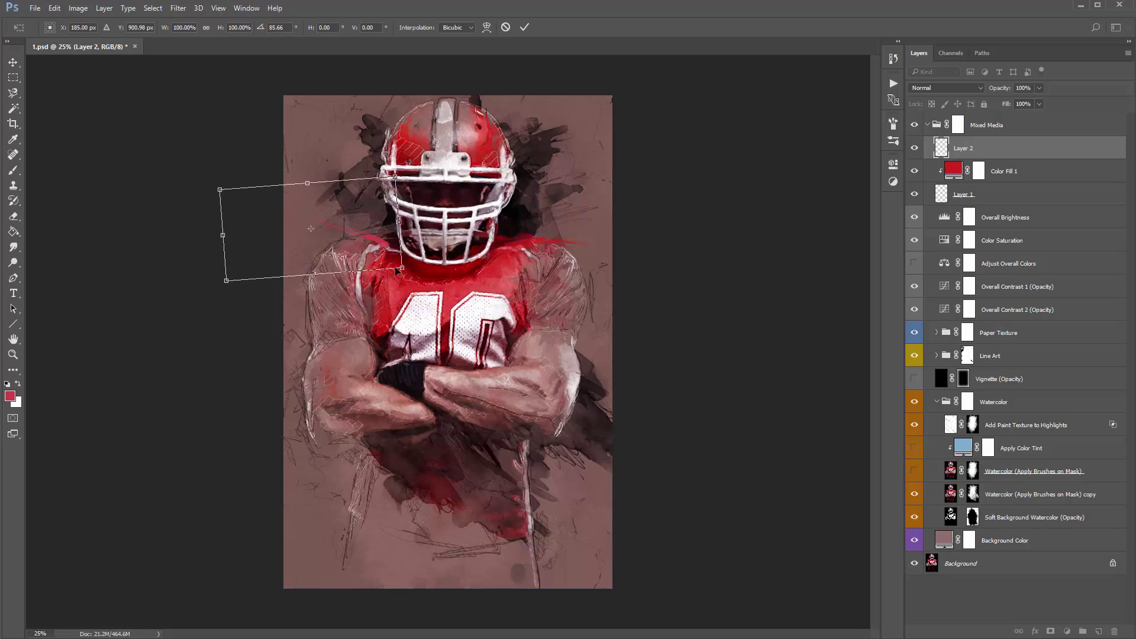
pyautogui.moveTo(396, 268); pyautogui.dragTo(393, 259)
pyautogui.press('Return')
pyautogui.press('b')
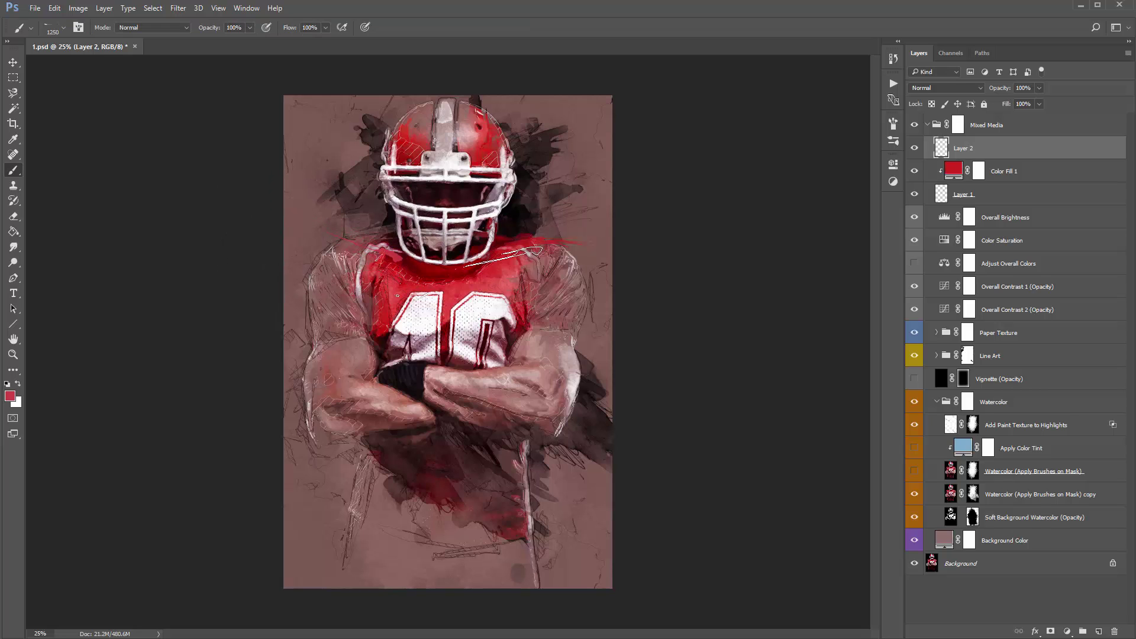
# Duplicate the Color Fill 1 layer above Layer 2 and clip the copy to Layer 2
pyautogui.press('v')
pyautogui.click(1002, 175)
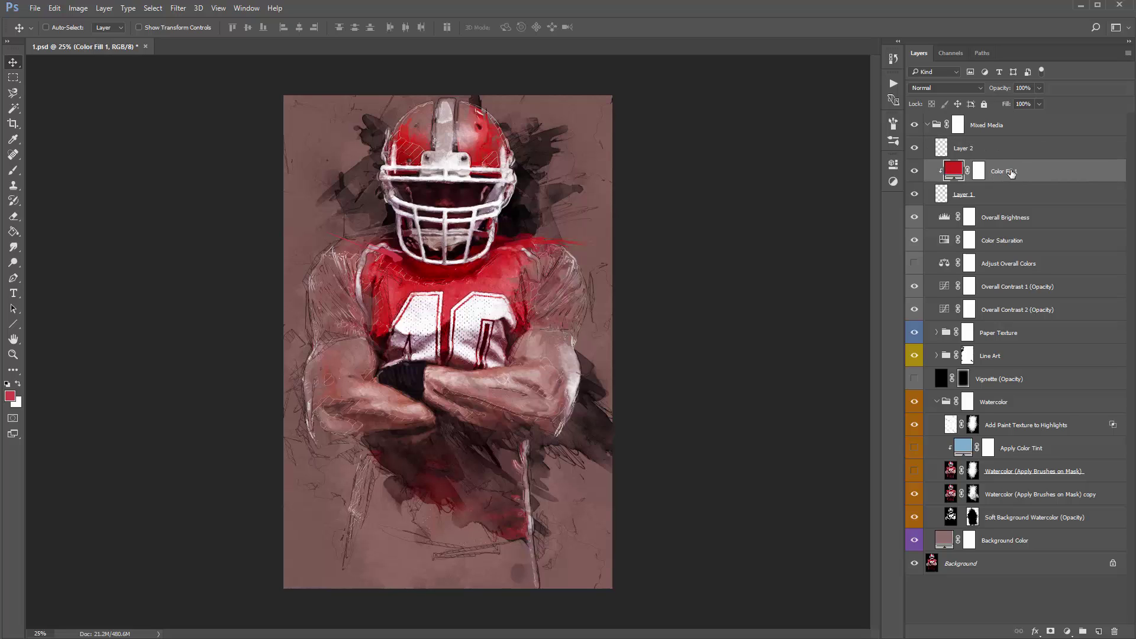
pyautogui.keyDown('alt'); pyautogui.moveTo(998, 172); pyautogui.dragTo(991, 144); pyautogui.keyUp('alt')
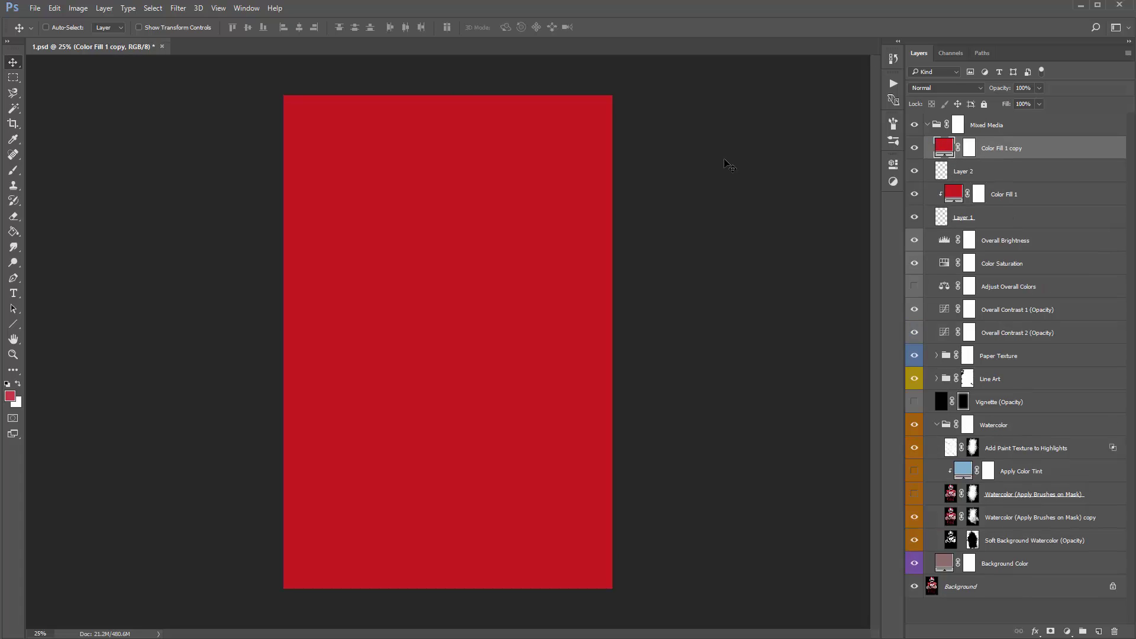
pyautogui.hotkey('ctrl', 'alt', 'g')
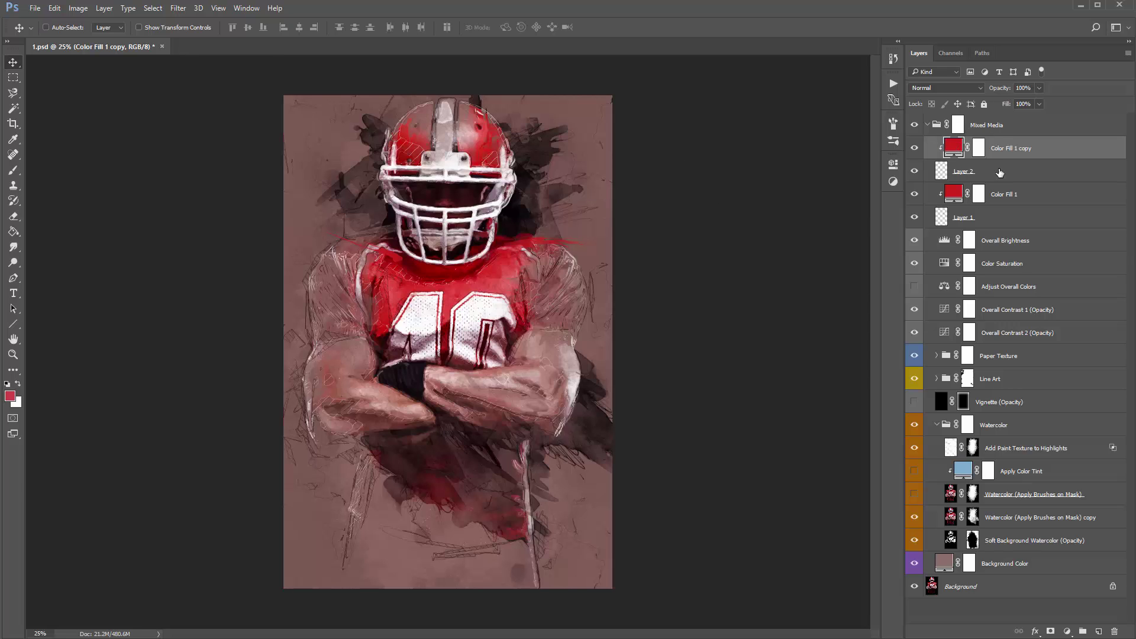
# Recolor the fill clipped to Layer 2 with the dark red #92100a sampled from the jersey collar
pyautogui.click(948, 177)
pyautogui.moveTo(417, 266); pyautogui.dragTo(418, 266)
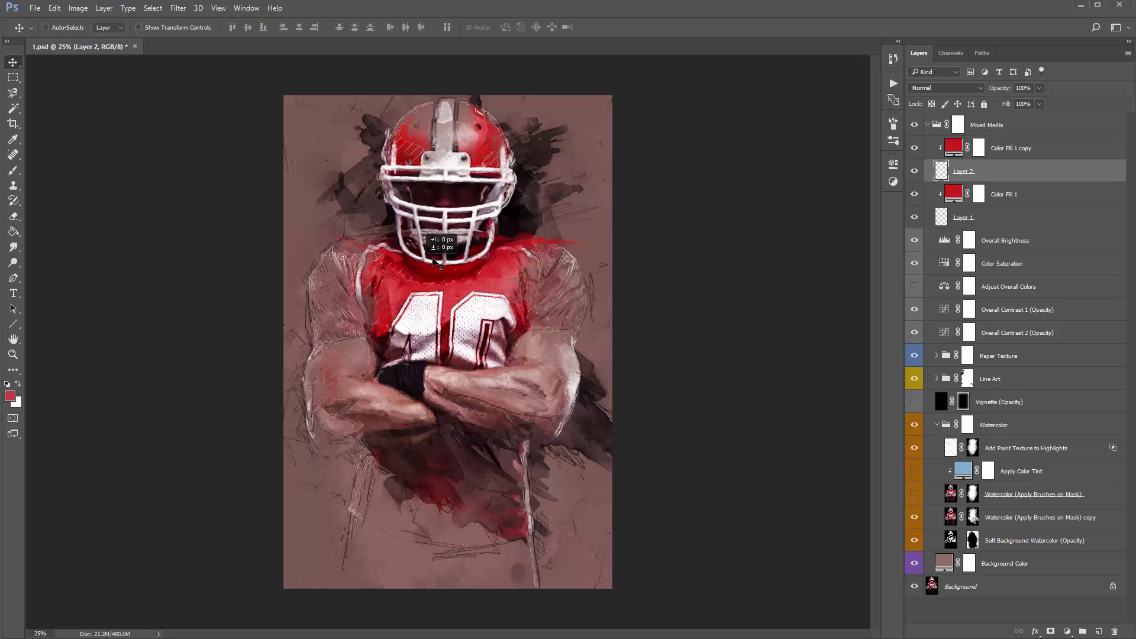
pyautogui.doubleClick(953, 146)
pyautogui.click(411, 255)
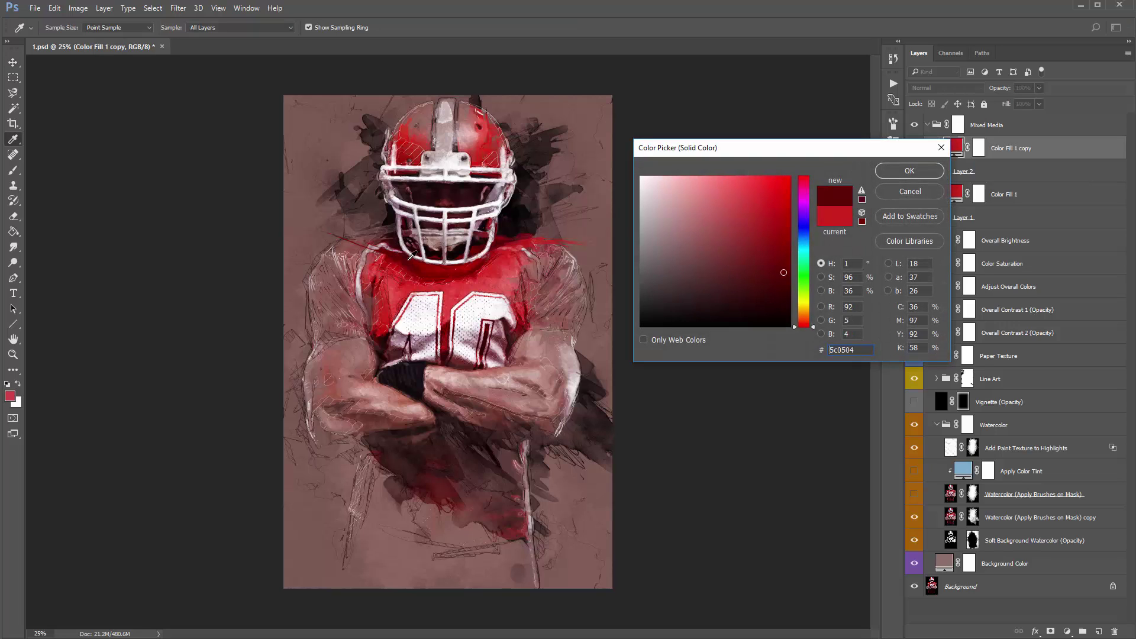
pyautogui.moveTo(412, 256); pyautogui.dragTo(406, 262)
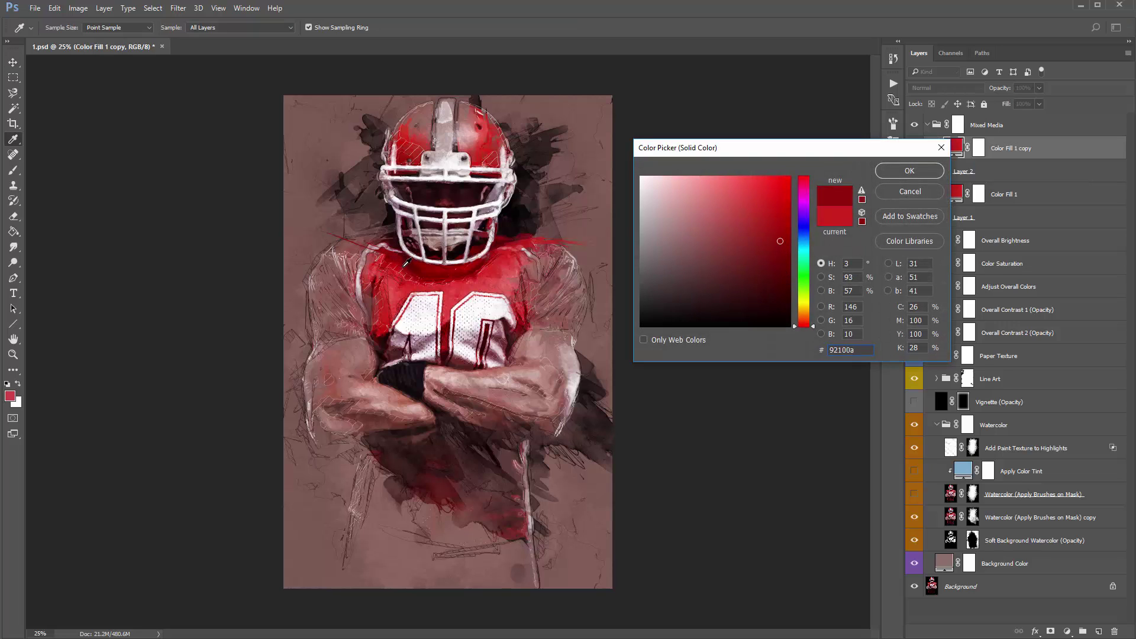
pyautogui.press('Return')
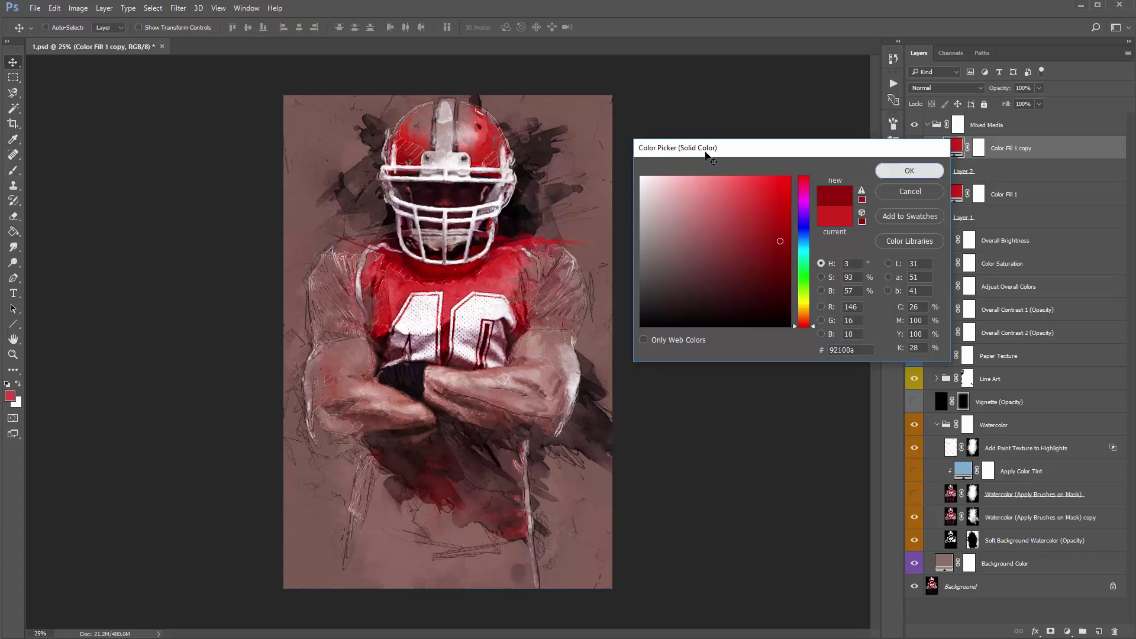
# Add a new layer on top and stamp a dry streak with the 1912 px brush over the crossed arms
pyautogui.hotkey('ctrl', 'shift', 'n')
pyautogui.press('Return')
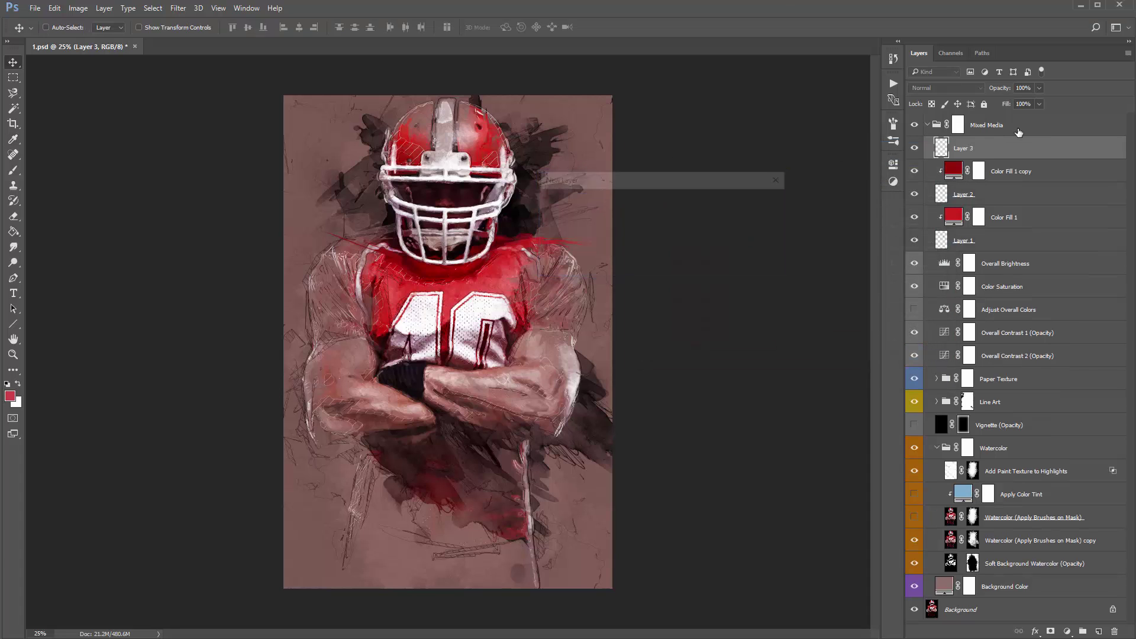
pyautogui.press('b')
pyautogui.rightClick(420, 255)
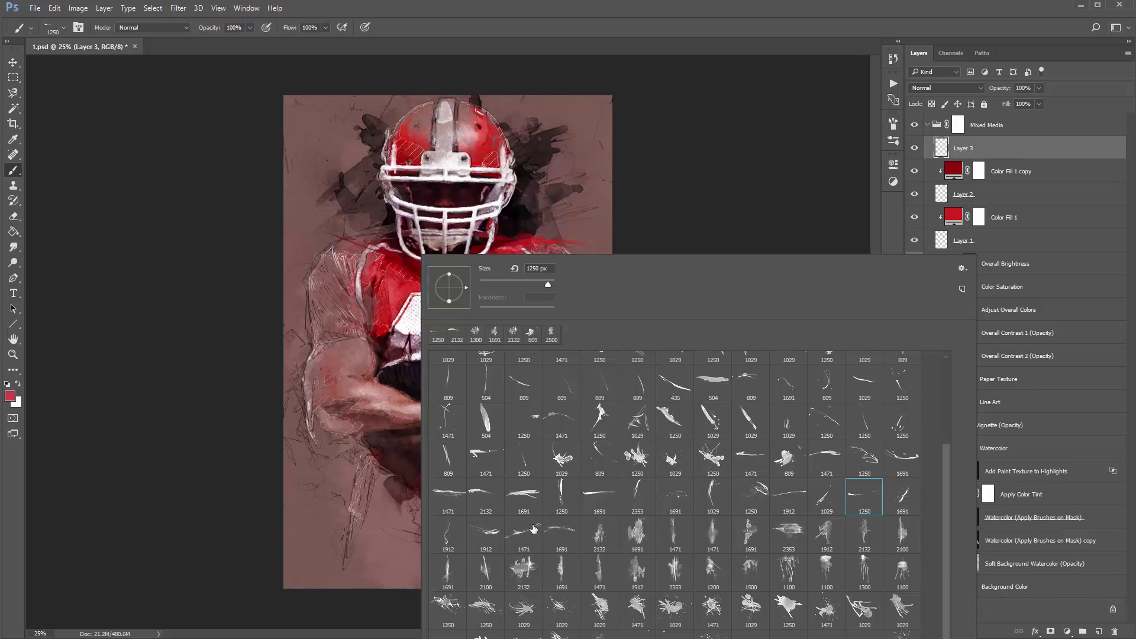
pyautogui.click(494, 534)
pyautogui.click(354, 380)
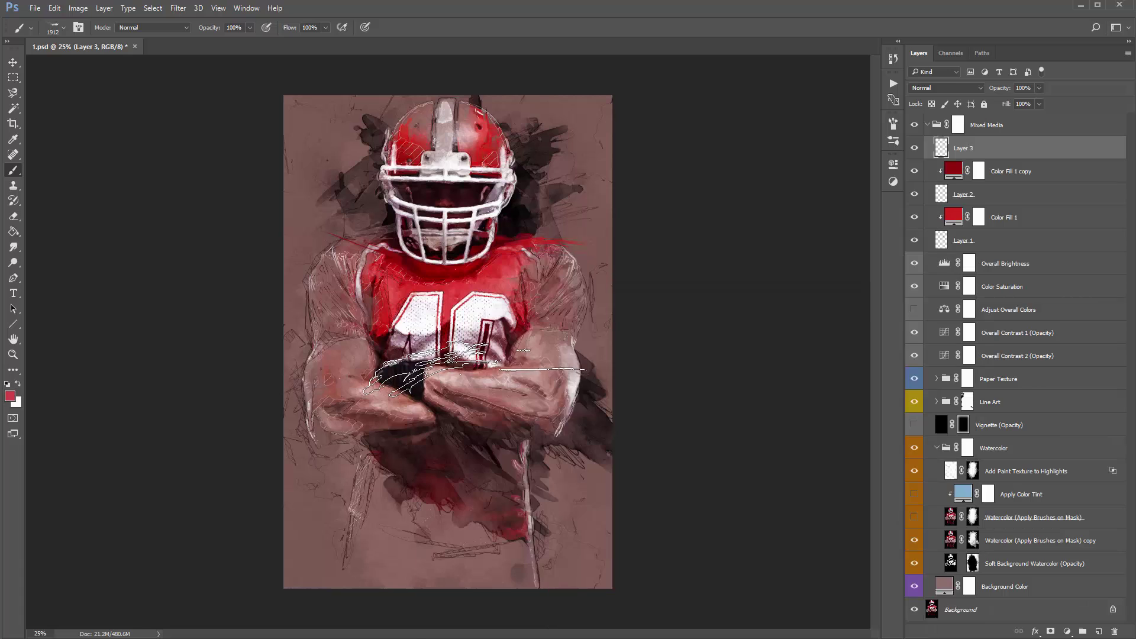
# Scale the Layer 3 streak to about 71%, rotate it to about -35° and place it where the jersey meets the sleeve beside the number 0
pyautogui.hotkey('ctrl', 't')
pyautogui.moveTo(610, 289); pyautogui.dragTo(529, 337)
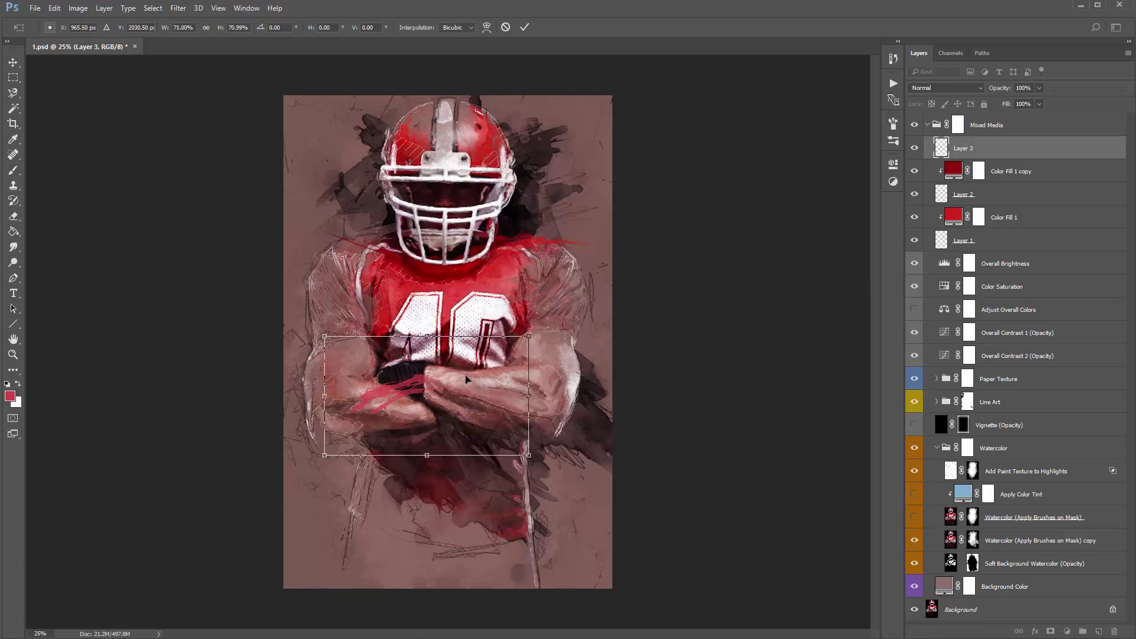
pyautogui.moveTo(466, 380); pyautogui.dragTo(579, 313)
pyautogui.moveTo(698, 320); pyautogui.dragTo(616, 194)
pyautogui.moveTo(560, 325); pyautogui.dragTo(563, 312)
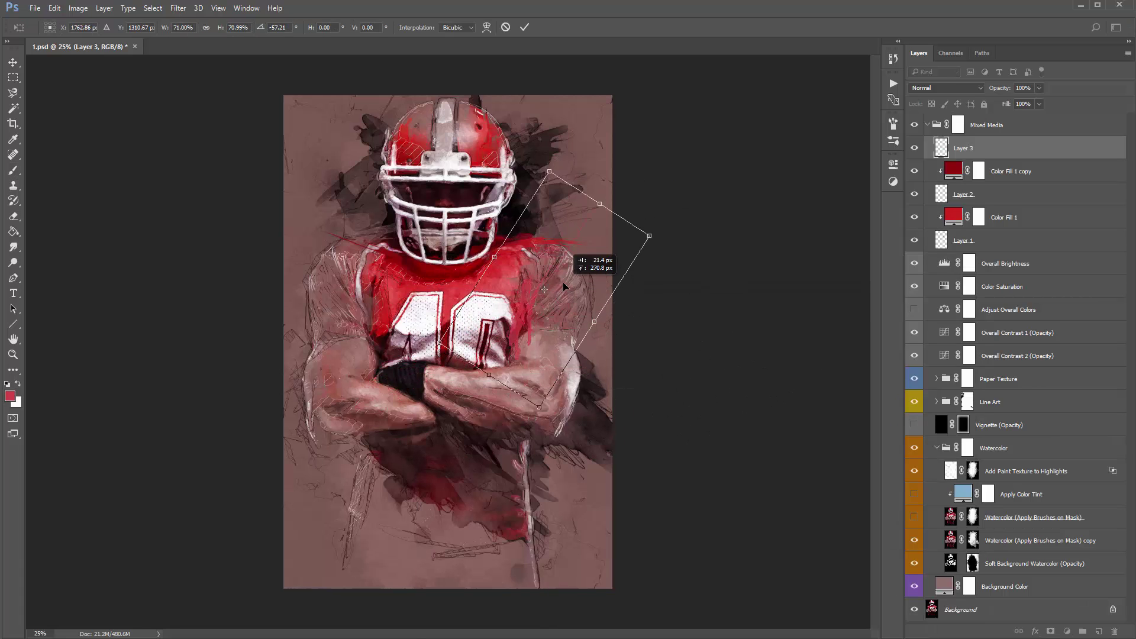
pyautogui.moveTo(705, 261); pyautogui.dragTo(714, 324)
pyautogui.moveTo(565, 284); pyautogui.dragTo(577, 271)
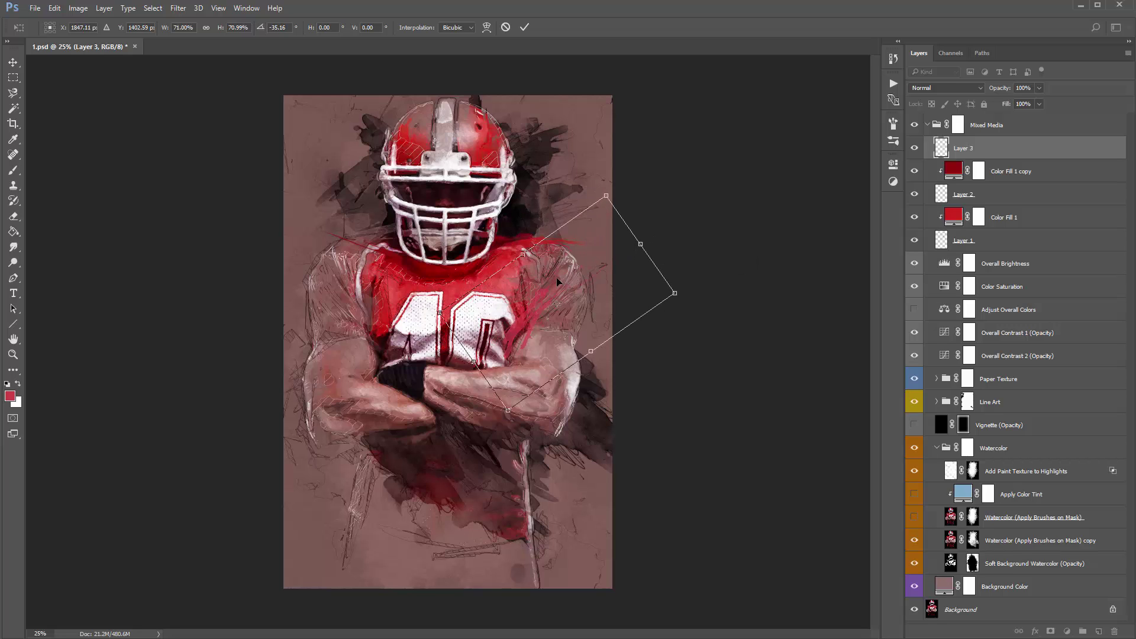
pyautogui.press('Return')
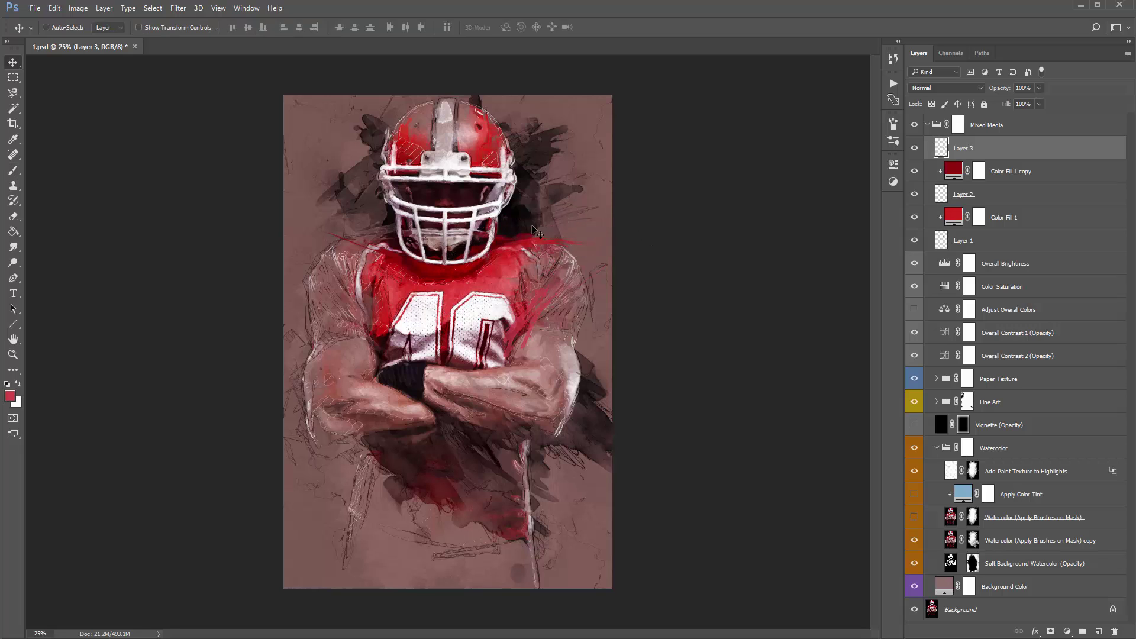
# Duplicate the dark red Color Fill 1 copy above Layer 3 and clip the duplicate to Layer 3
pyautogui.click(1000, 171)
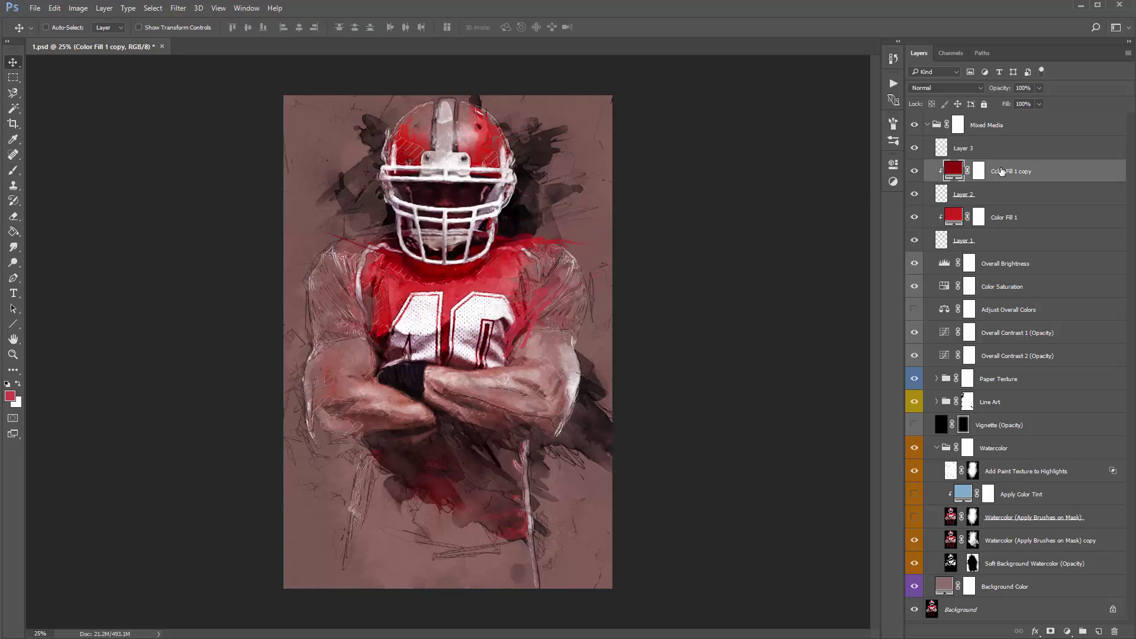
pyautogui.moveTo(1004, 175); pyautogui.dragTo(983, 151)
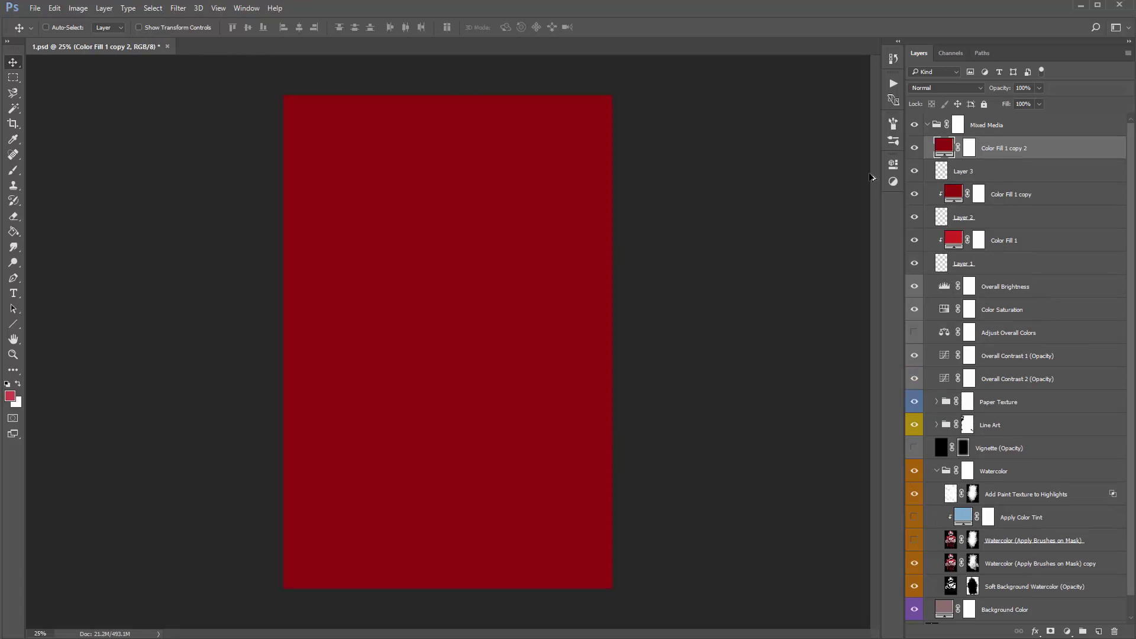
pyautogui.hotkey('ctrl', 'alt', 'g')
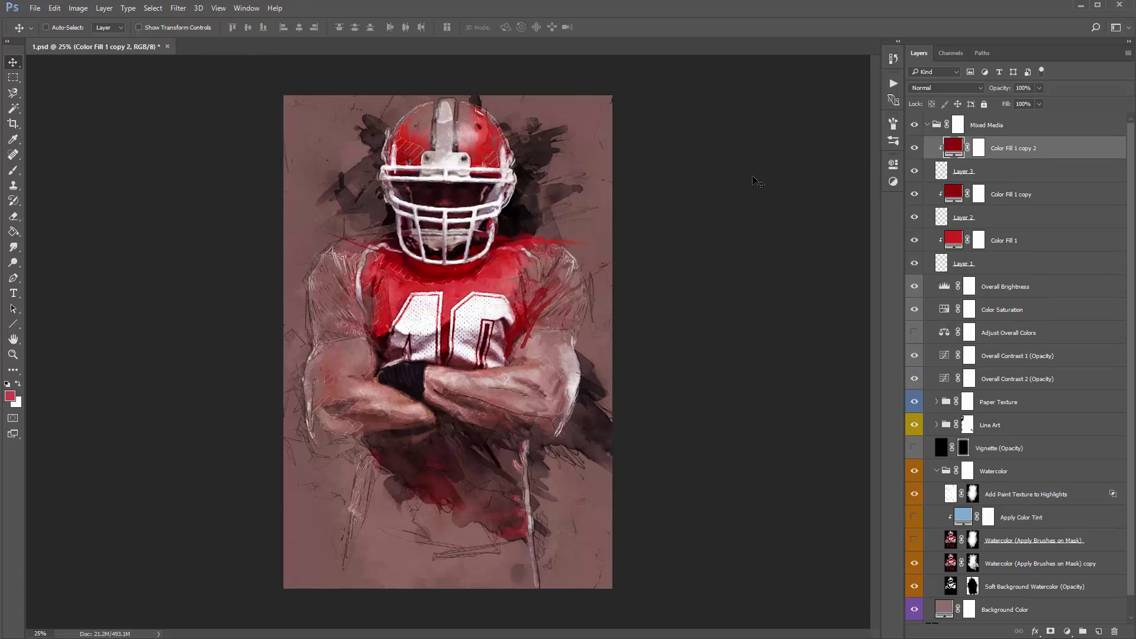
# Recolor the fill clipped to Layer 3 with a red sampled from the jersey beside the number 0
pyautogui.doubleClick(954, 155)
pyautogui.click(504, 288)
pyautogui.moveTo(507, 290); pyautogui.dragTo(519, 311)
pyautogui.press('Return')
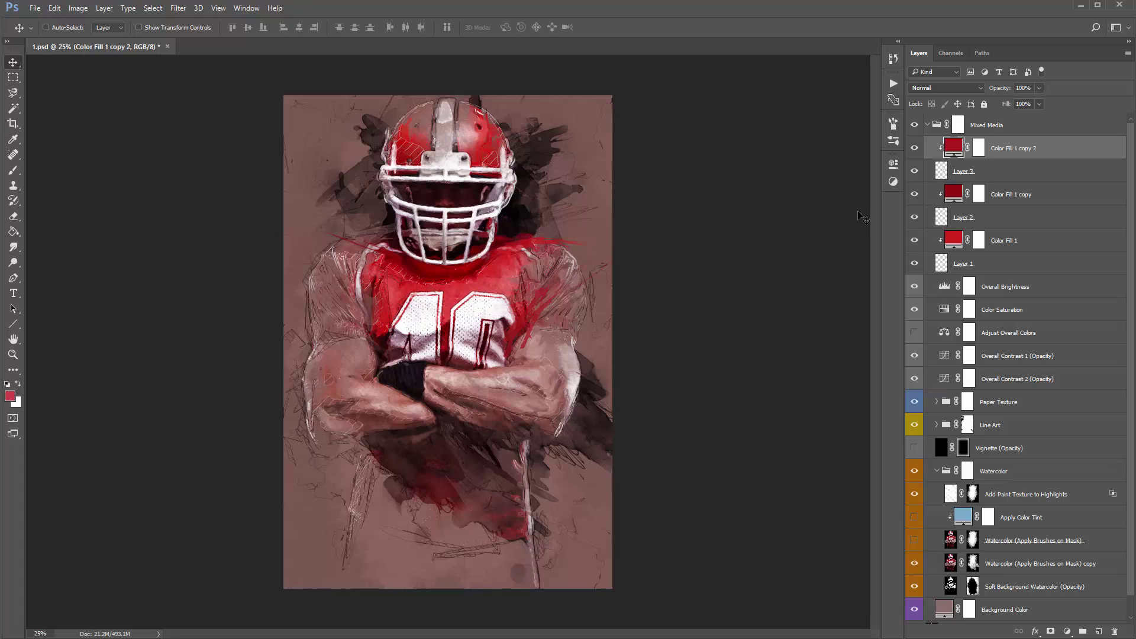
# Add a new layer on top and stamp the 1691 px splatter brush over the player's torso
pyautogui.hotkey('ctrl', 'shift', 'n')
pyautogui.press('Return')
pyautogui.press('b')
pyautogui.rightClick(449, 214)
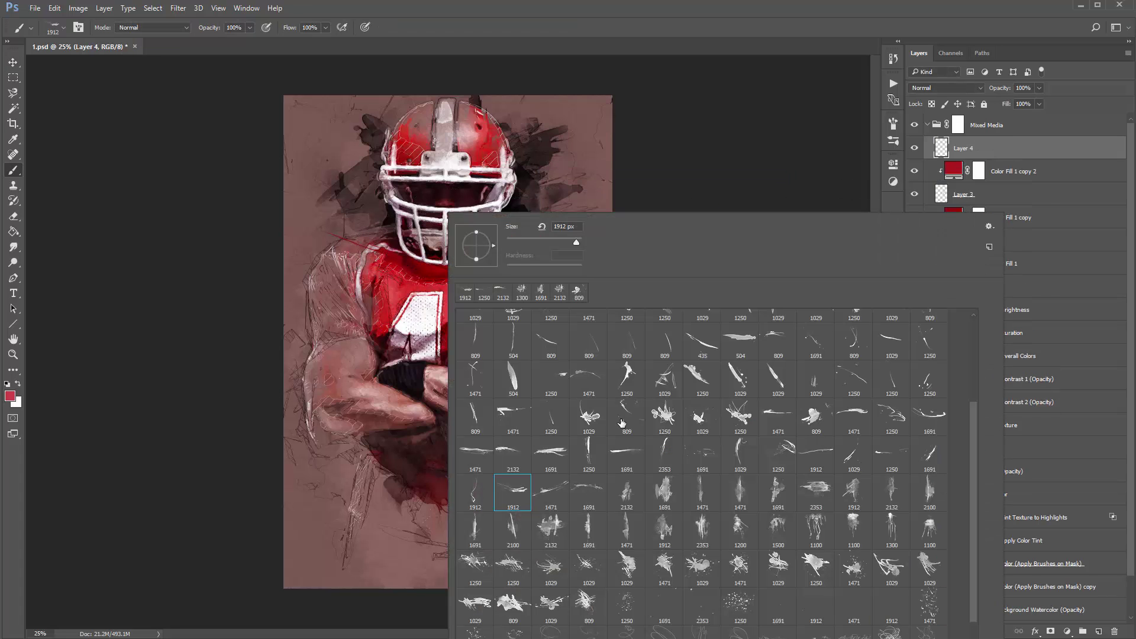
pyautogui.scroll(1, 904, 410)
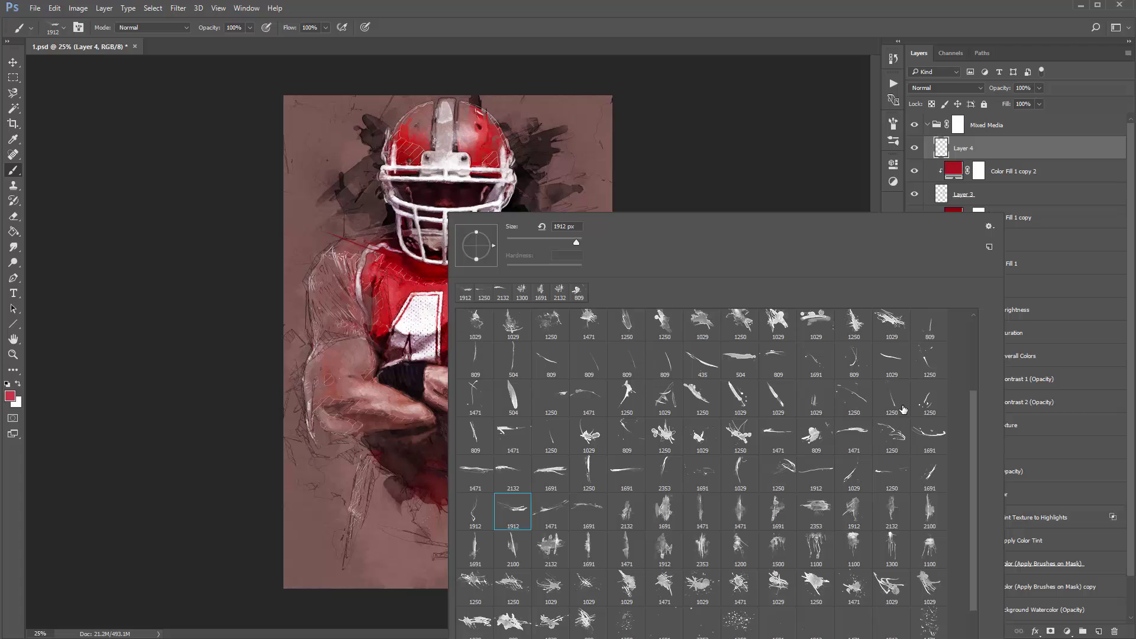
pyautogui.click(817, 361)
pyautogui.click(271, 325)
pyautogui.click(446, 350)
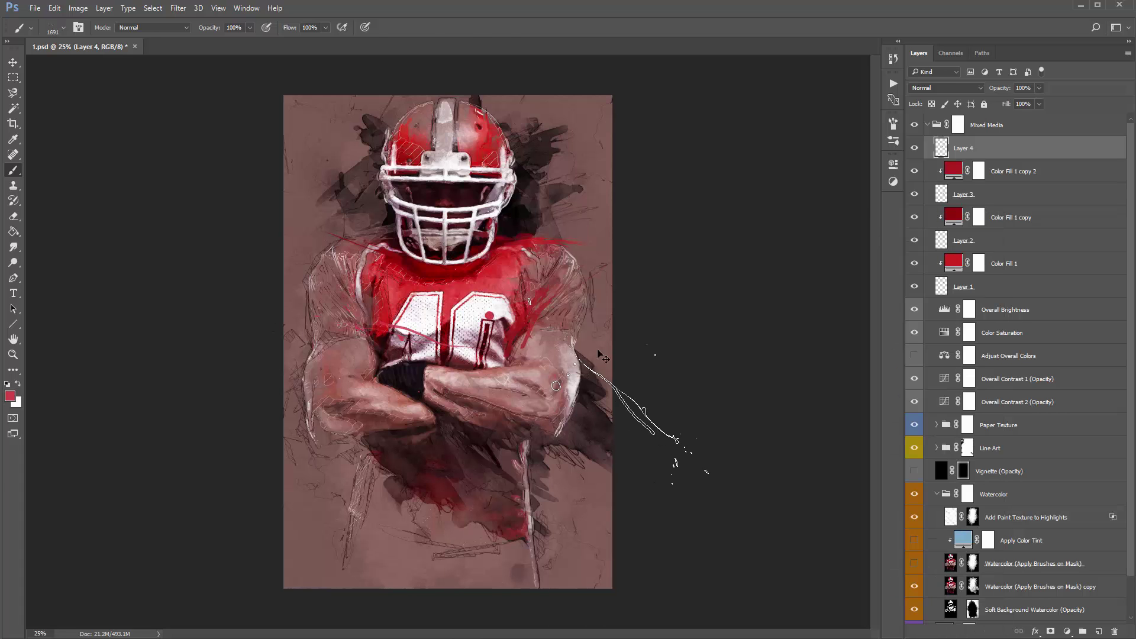
# Scale the Layer 4 splatter to about 72%, rotate it and place it on the upper arm beside the number 4
pyautogui.hotkey('ctrl', 't')
pyautogui.moveTo(578, 253); pyautogui.dragTo(257, 457)
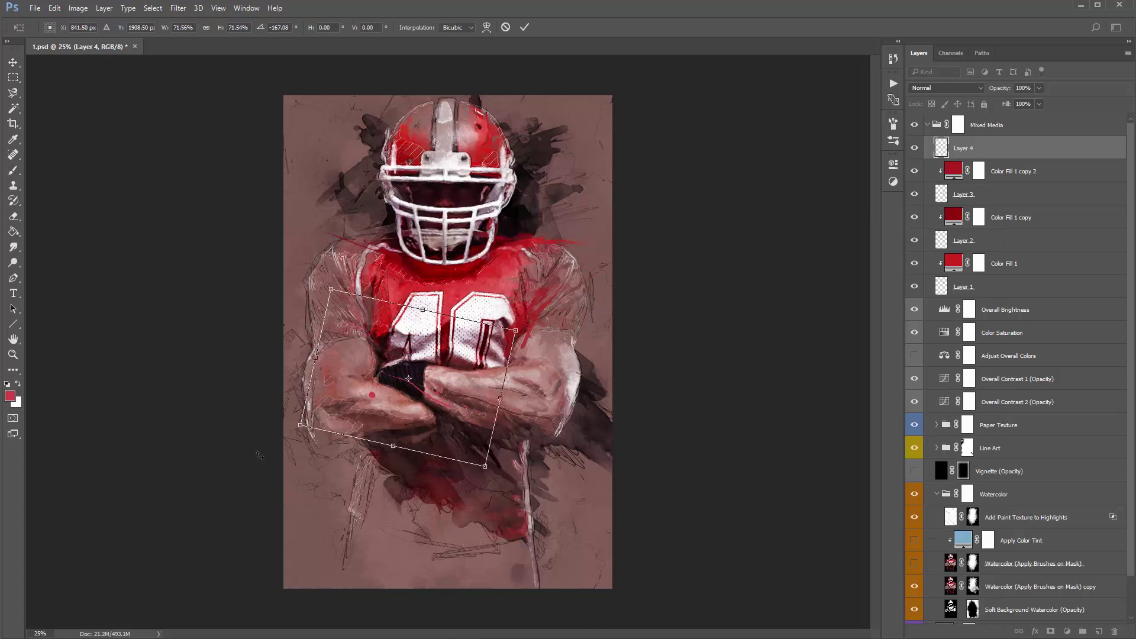
pyautogui.moveTo(394, 409); pyautogui.dragTo(333, 342)
pyautogui.moveTo(463, 333); pyautogui.dragTo(425, 395)
pyautogui.moveTo(379, 350); pyautogui.dragTo(398, 367)
pyautogui.press('Return')
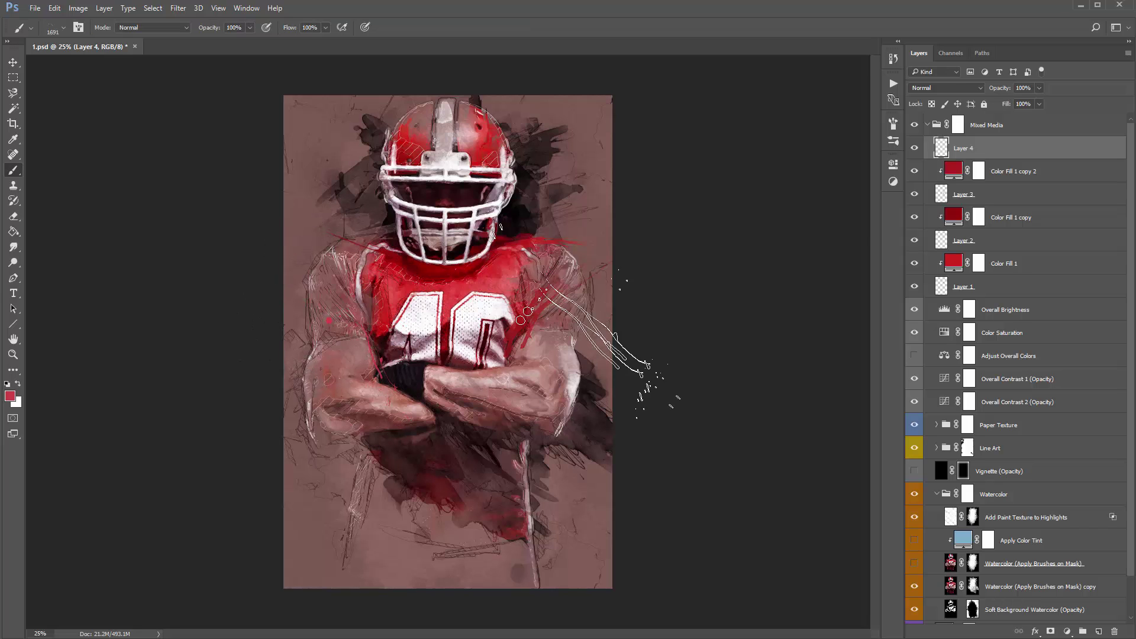
# Duplicate the red Color Fill 1 copy 2 above Layer 4 and clip the duplicate to Layer 4
pyautogui.press('v')
pyautogui.moveTo(1000, 173); pyautogui.dragTo(999, 149)
pyautogui.hotkey('ctrl', 'alt', 'g')
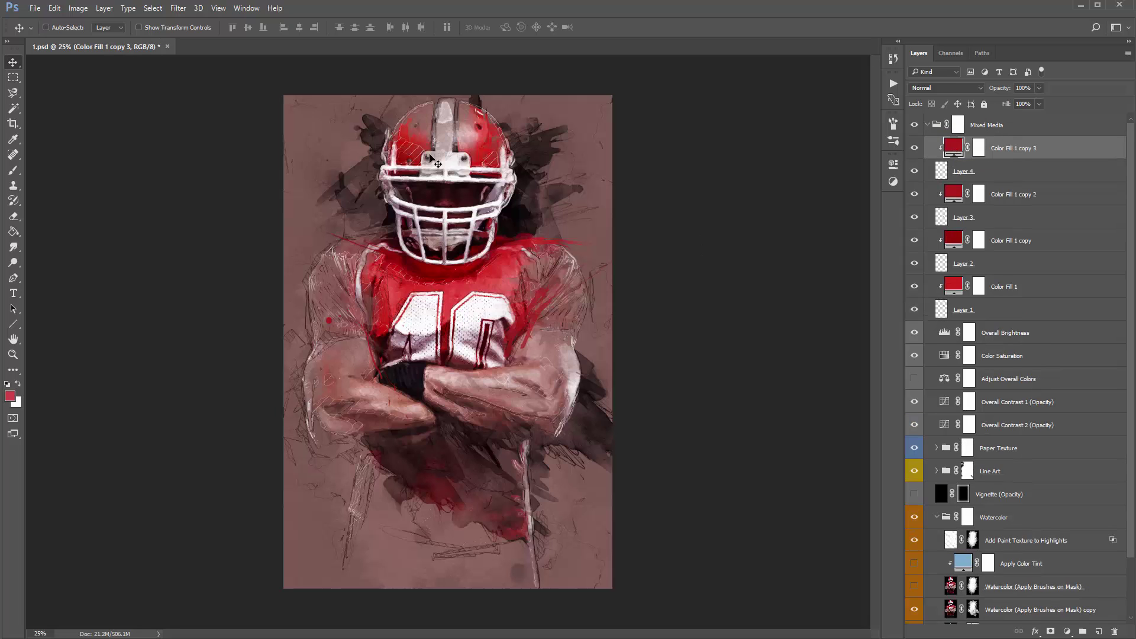
# Create a new empty layer above the color fill clipped to Layer 4
pyautogui.hotkey('ctrl', 'shift', 'n')
pyautogui.press('Return')
pyautogui.press('b')
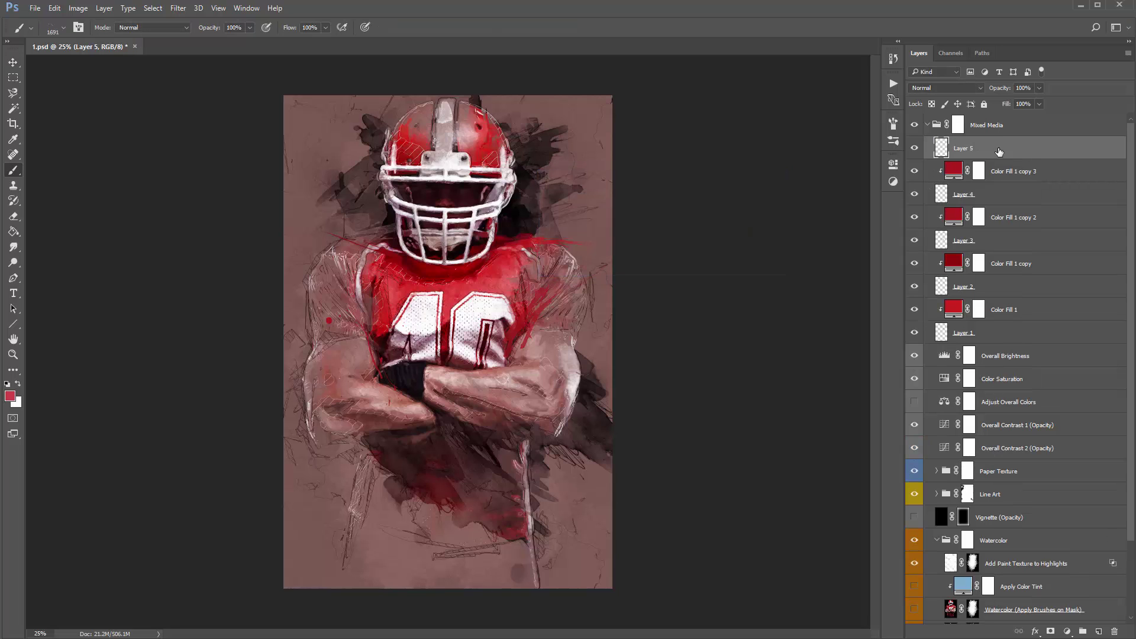
pyautogui.press('v')
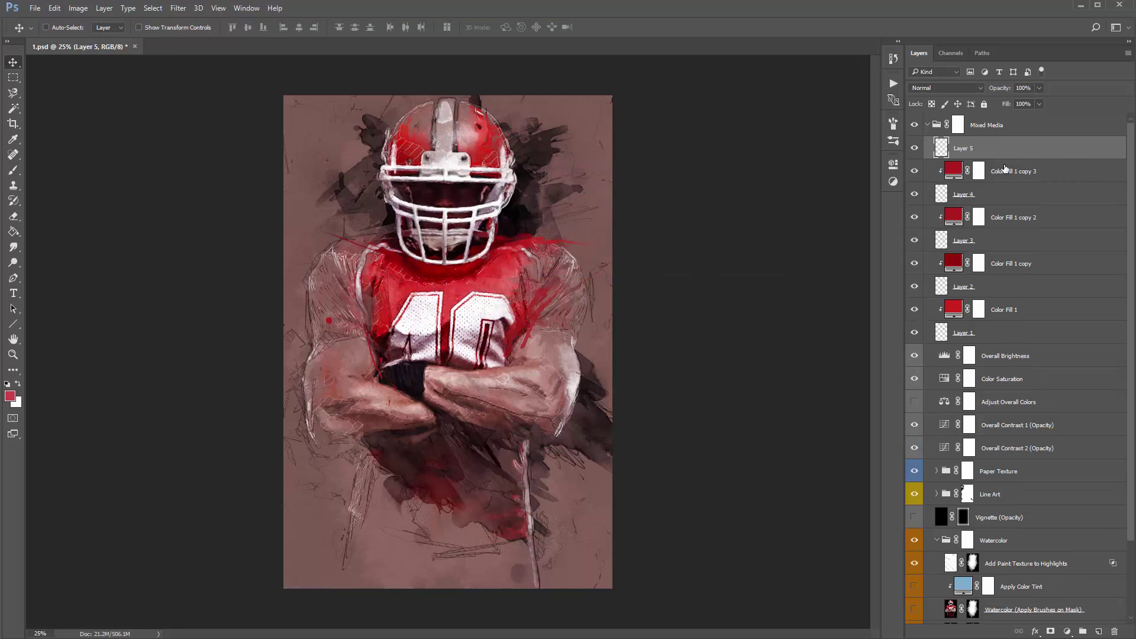
pyautogui.click(992, 194)
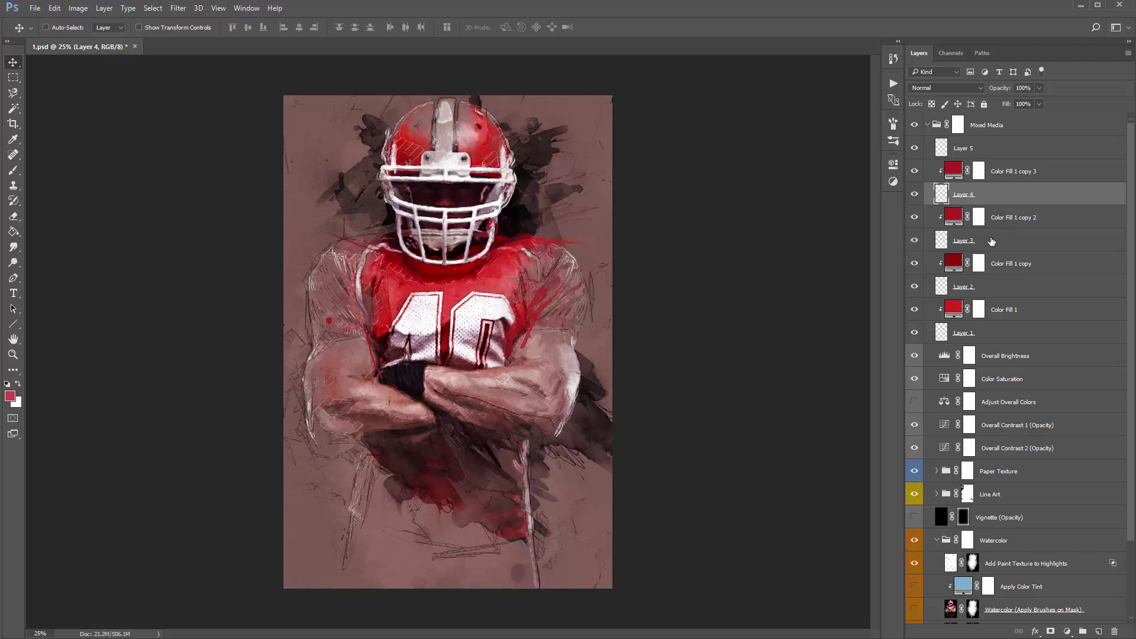
pyautogui.click(992, 241)
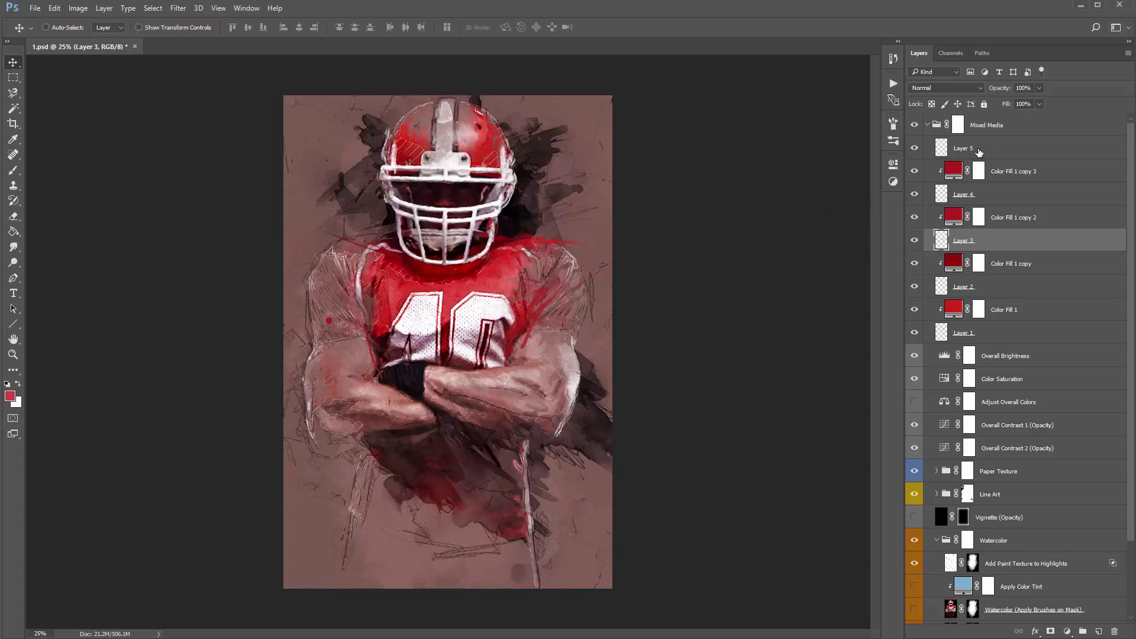
# Choose the 1300 px paint drip brush and stamp it on Layer 5 over the side of the helmet
pyautogui.click(979, 152)
pyautogui.press('b')
pyautogui.rightClick(396, 57)
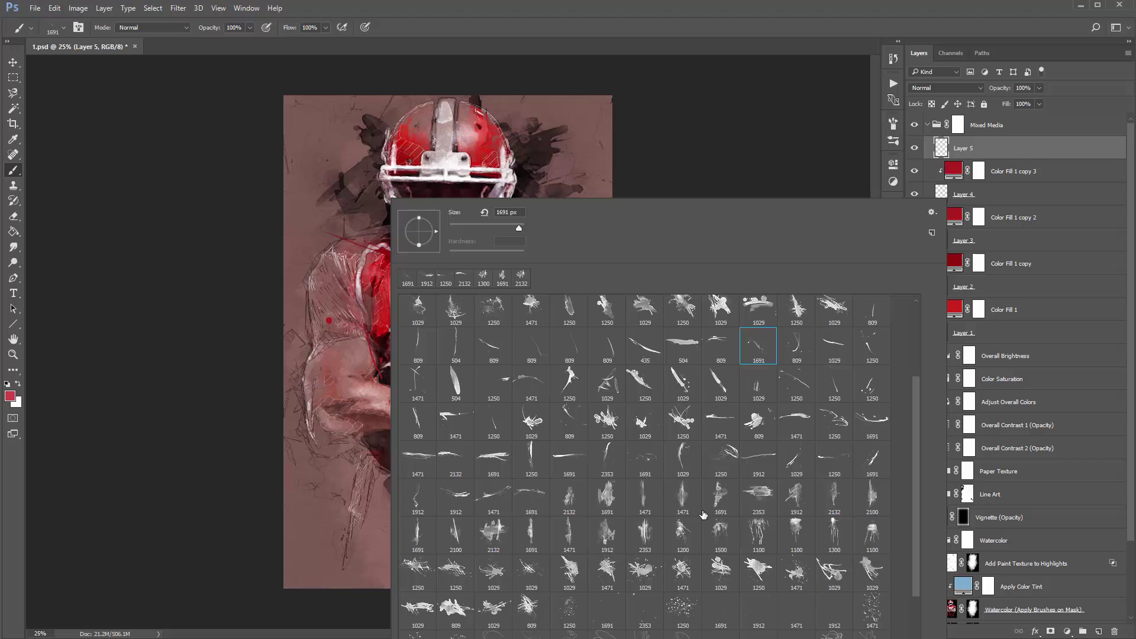
pyautogui.scroll(-1, 752, 532)
pyautogui.scroll(-1, 681, 526)
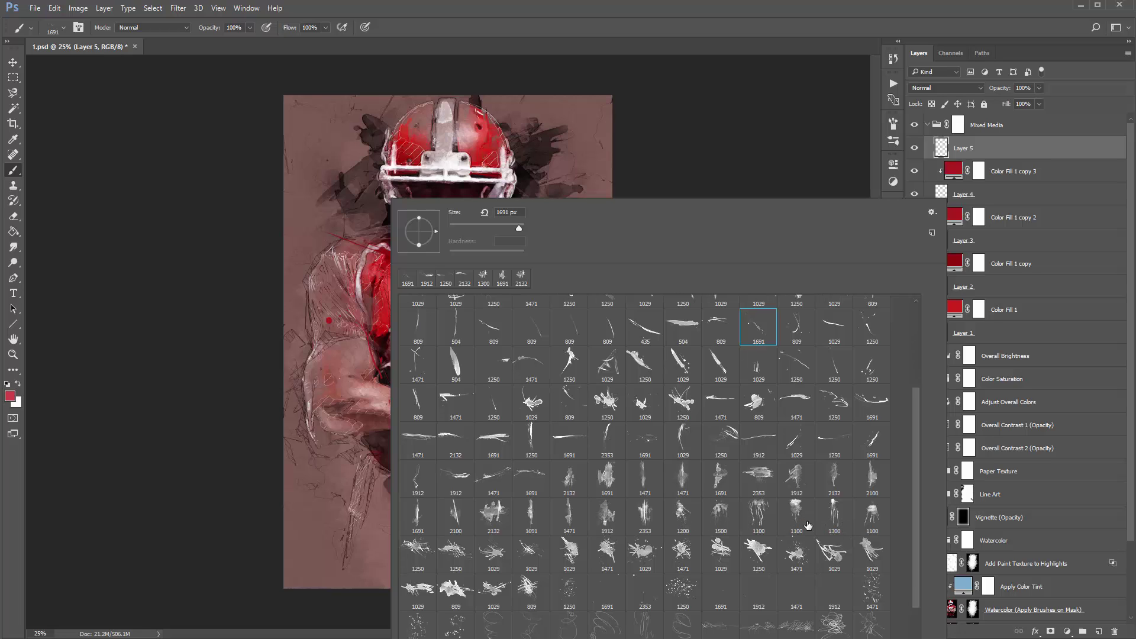
pyautogui.doubleClick(833, 519)
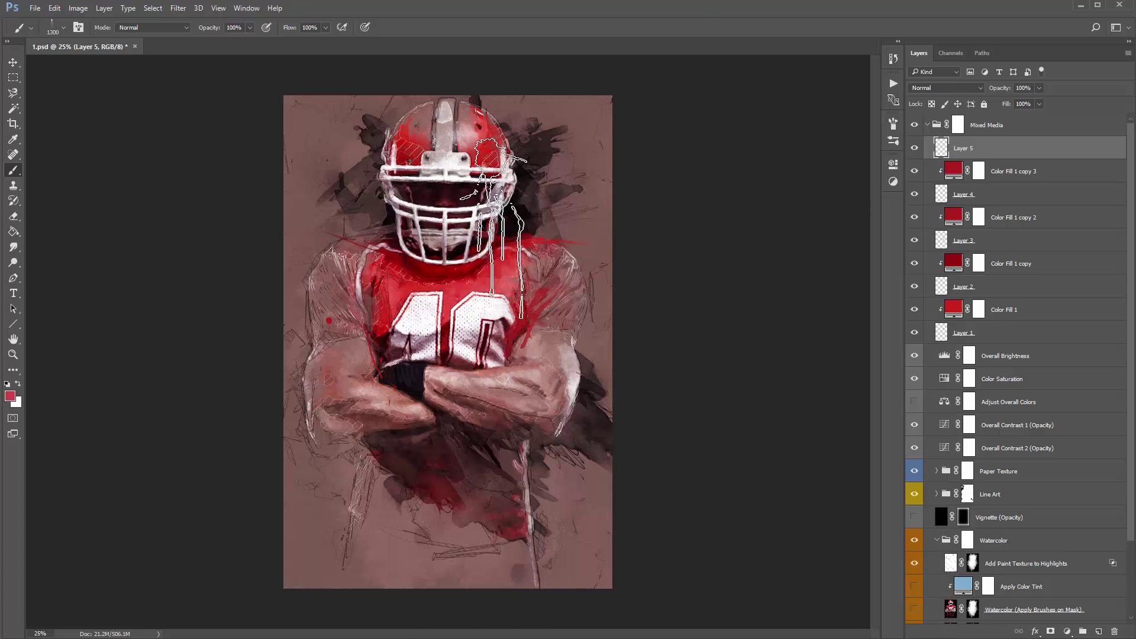
# Scale the Layer 5 paint drip to about 58% and place it over the side of the helmet
pyautogui.hotkey('ctrl', 't')
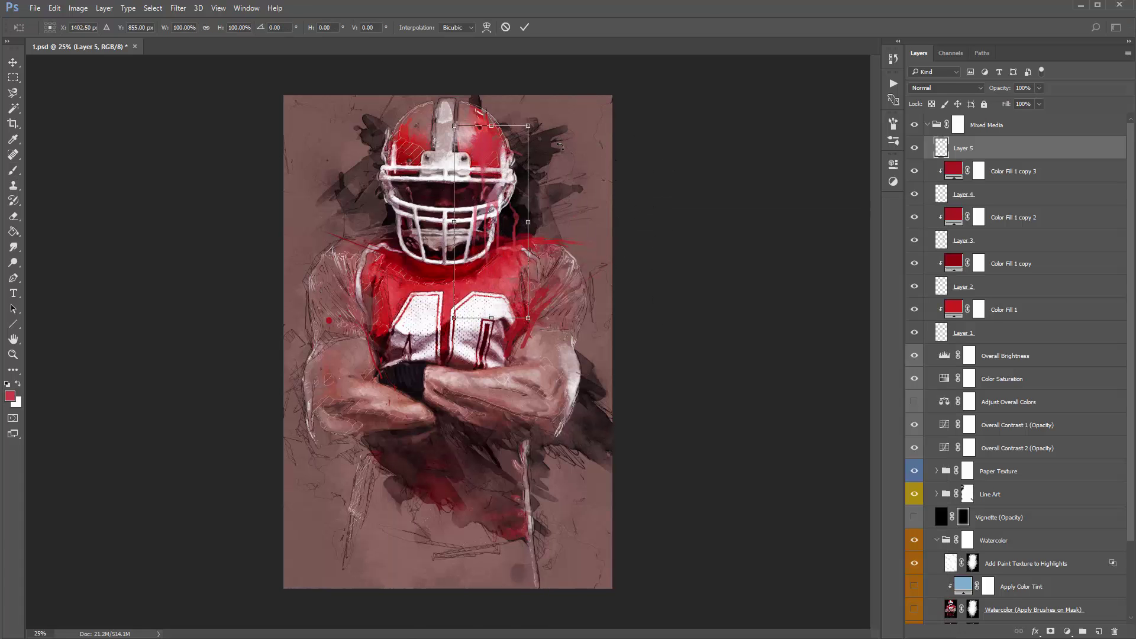
pyautogui.moveTo(524, 128); pyautogui.dragTo(492, 182)
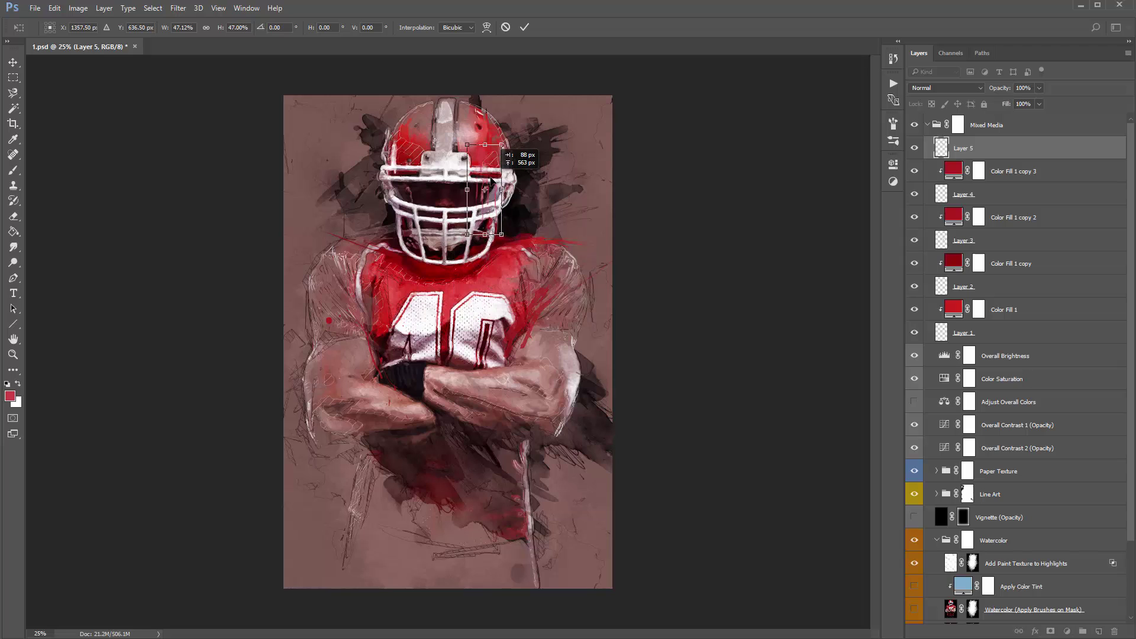
pyautogui.press('Return')
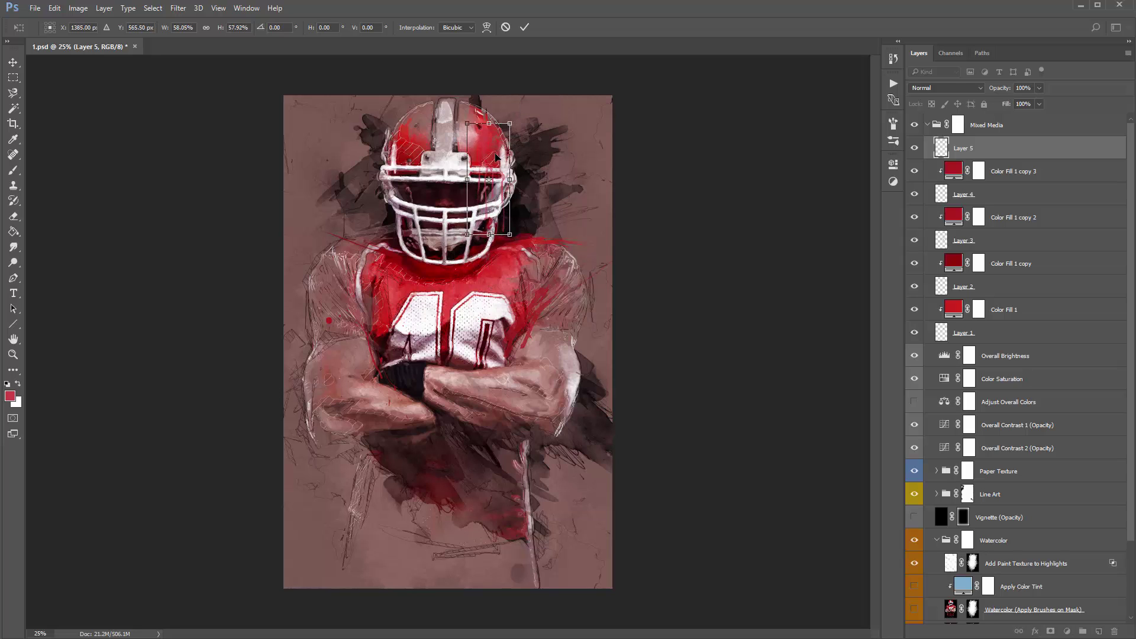
pyautogui.press('b')
pyautogui.press('v')
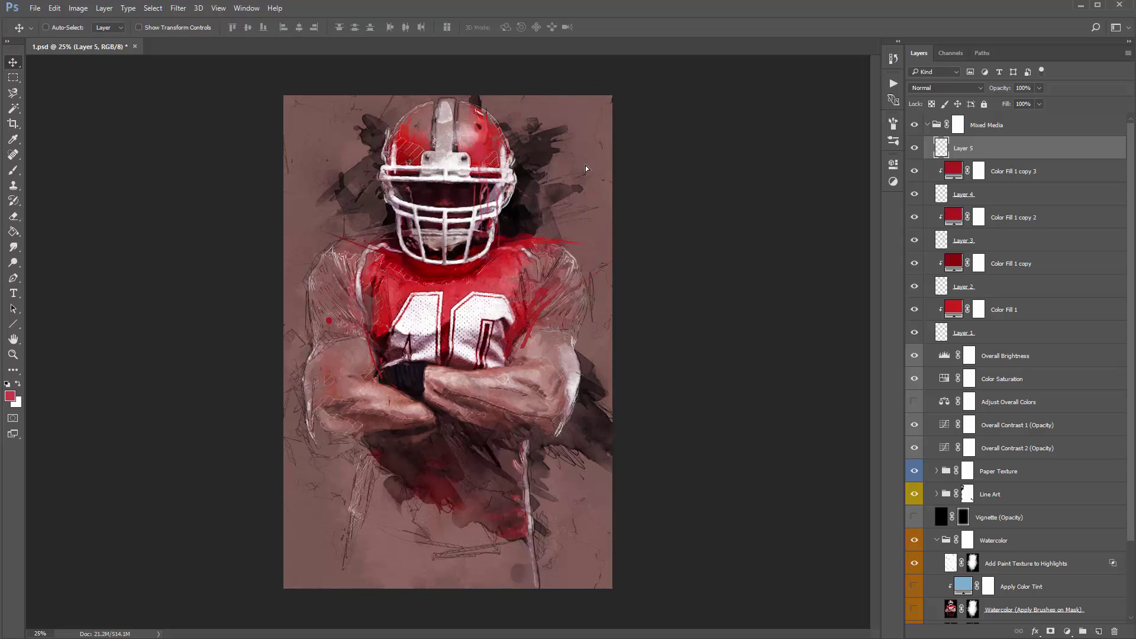
# Duplicate the red Color Fill 1 copy 3 above Layer 5 and clip the duplicate to Layer 5
pyautogui.keyDown('alt'); pyautogui.moveTo(968, 168); pyautogui.dragTo(1009, 137); pyautogui.keyUp('alt')
pyautogui.hotkey('ctrl', 'alt', 'g')
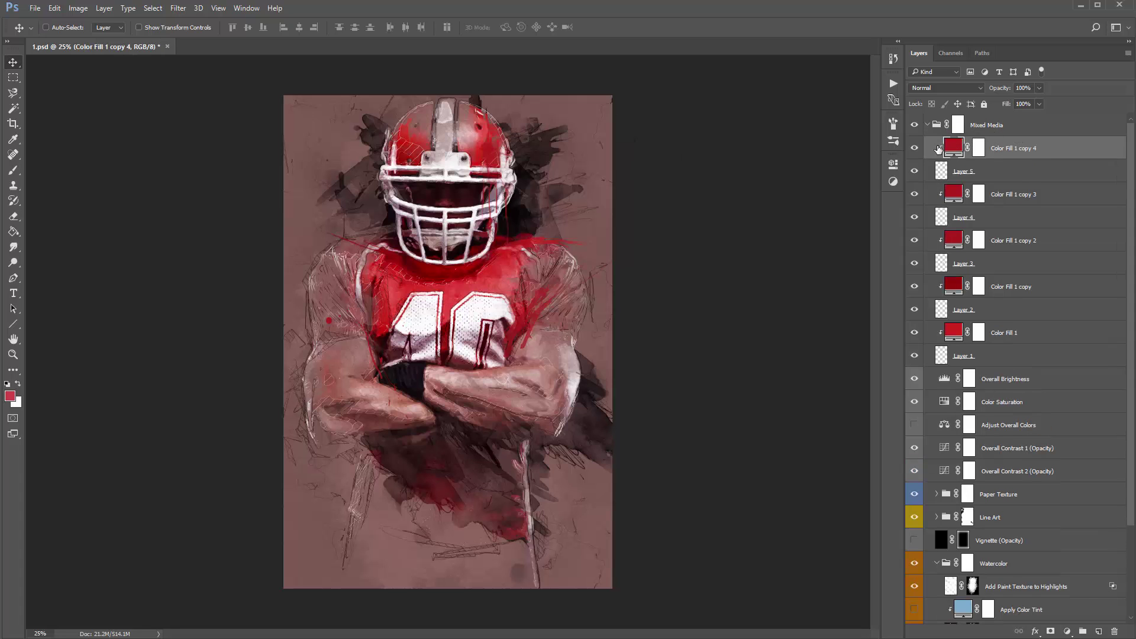
pyautogui.click(978, 176)
pyautogui.hotkey('ctrl', 't')
pyautogui.press('Escape')
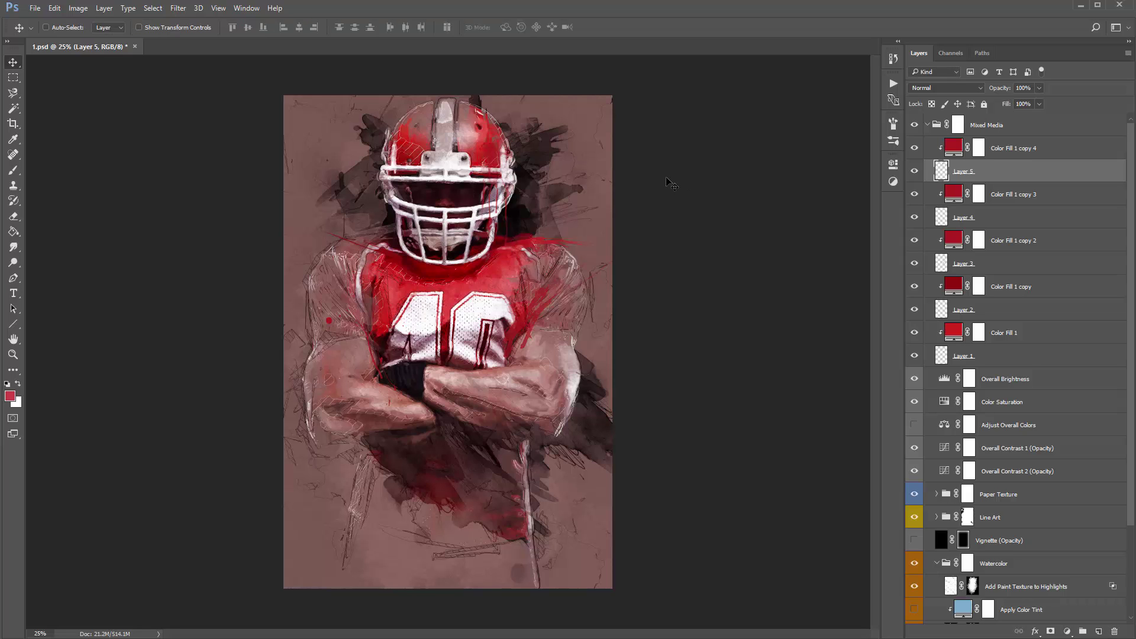
# Create a new empty layer above Layer 5 and stamp the 809 px splatter brush on it
pyautogui.hotkey('ctrl', 'alt', 'shift', 'n')
pyautogui.press('b')
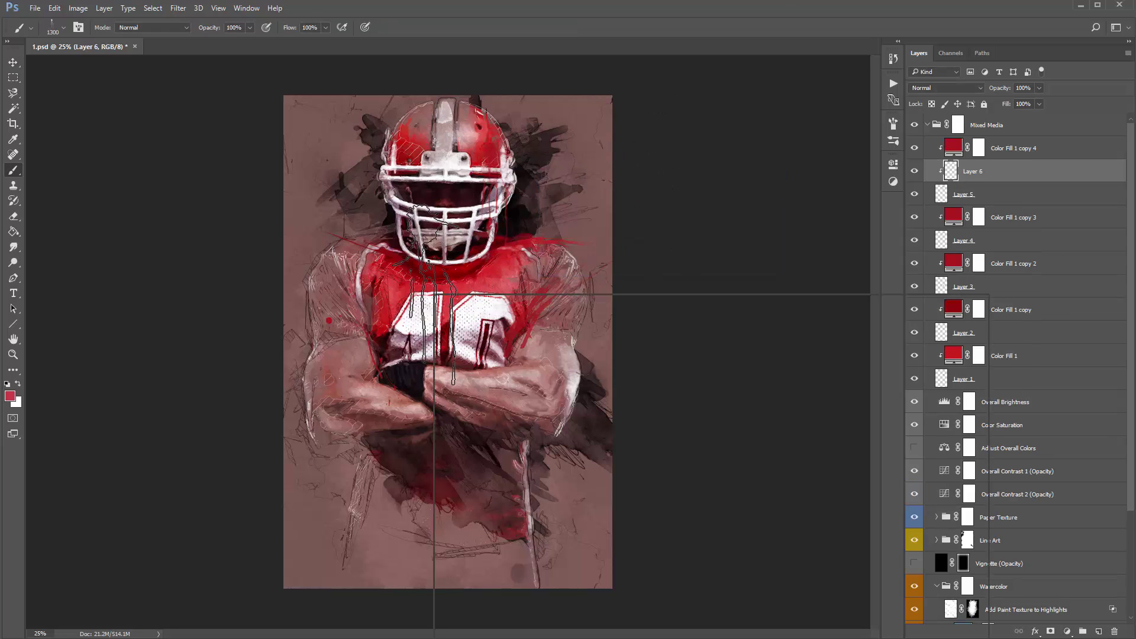
pyautogui.rightClick(434, 295)
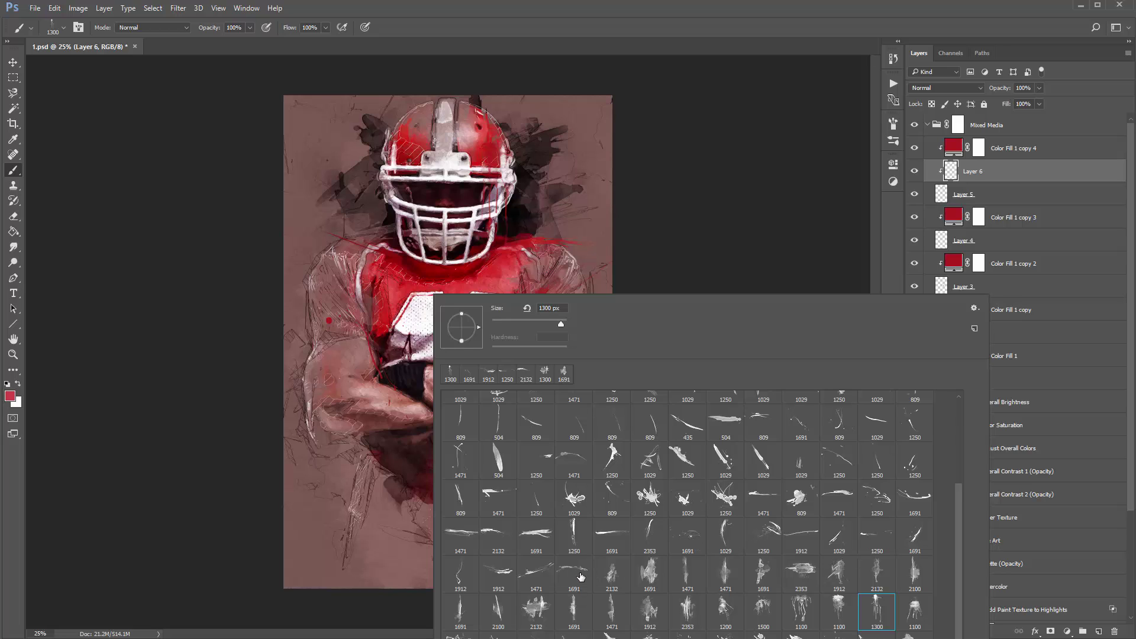
pyautogui.click(612, 497)
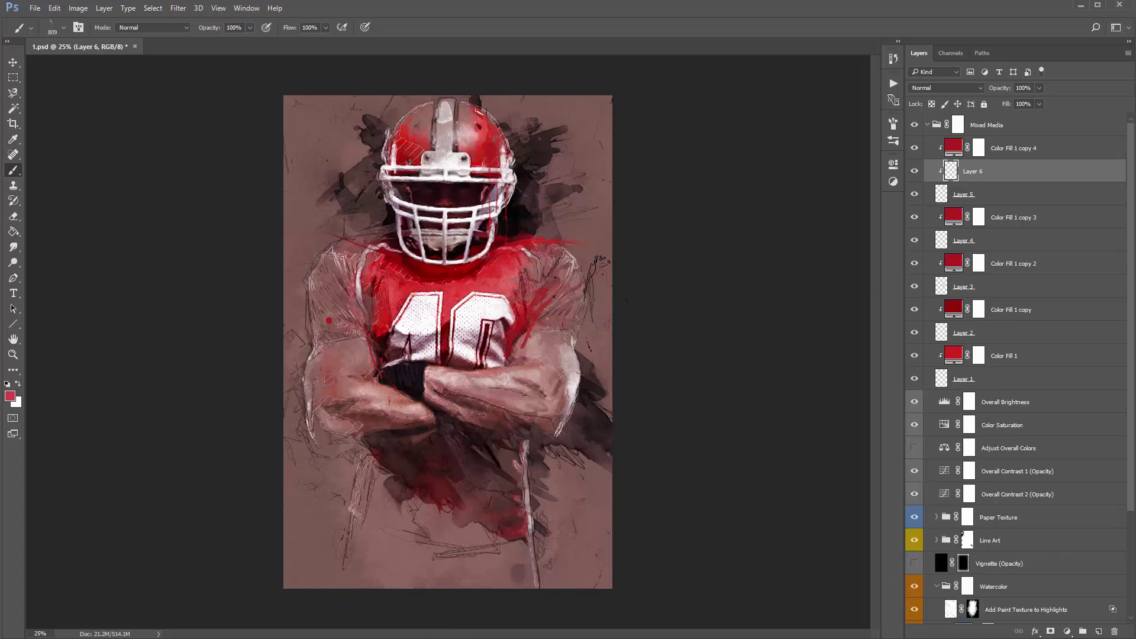
pyautogui.press('Return')
pyautogui.press('v')
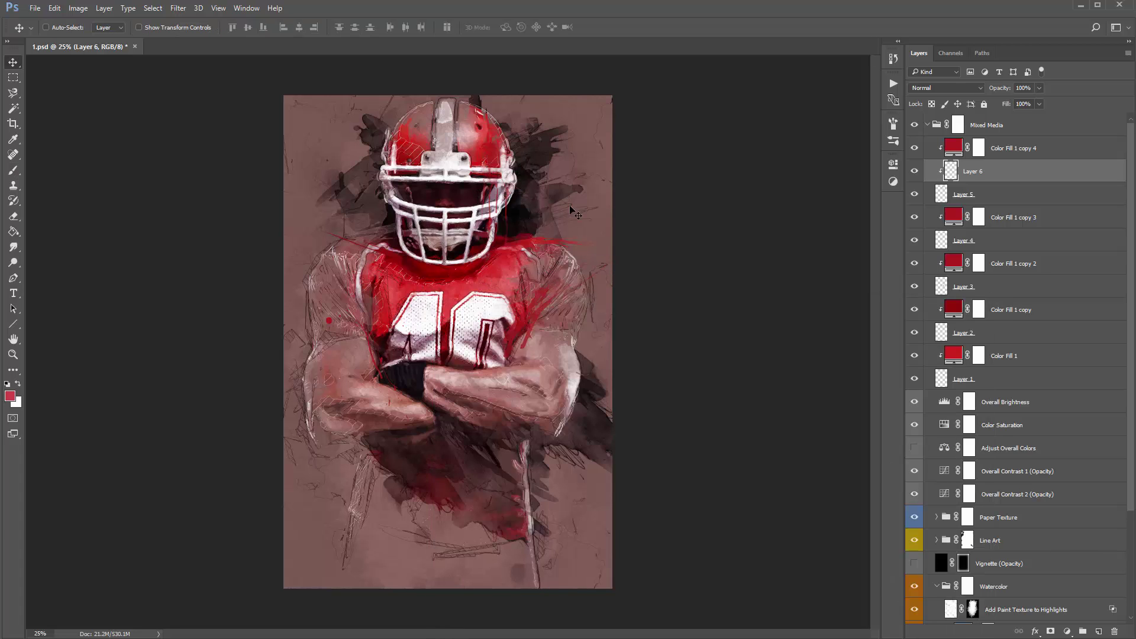
# Move Layer 6 above Color Fill 1 copy 4 and place its splatter beside the helmet
pyautogui.moveTo(996, 170); pyautogui.dragTo(971, 153)
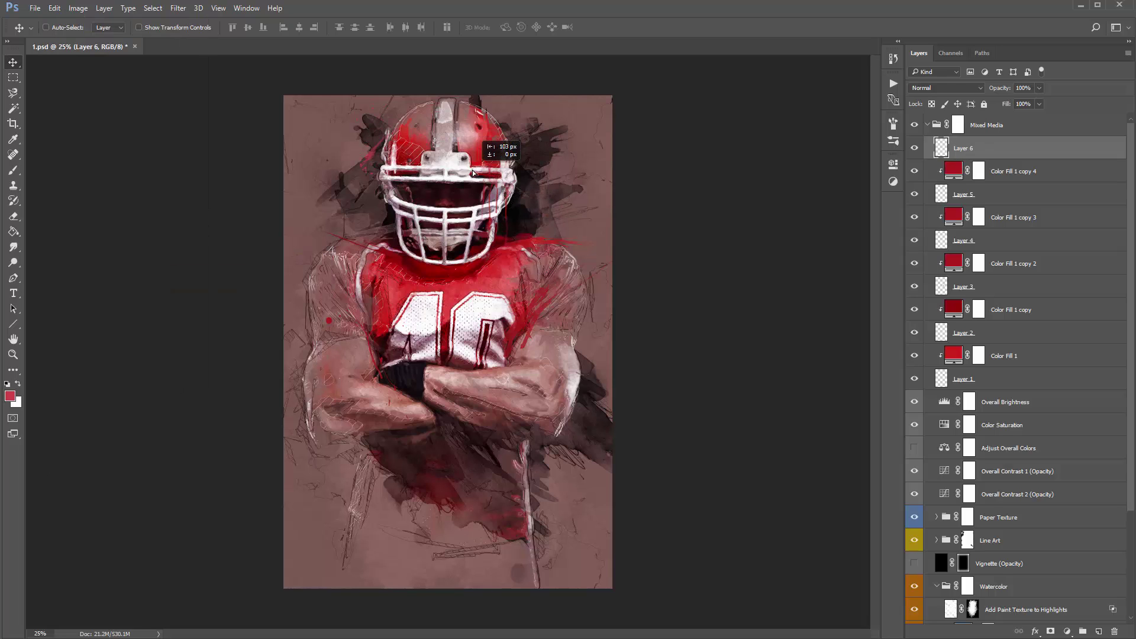
pyautogui.moveTo(460, 178); pyautogui.dragTo(434, 194)
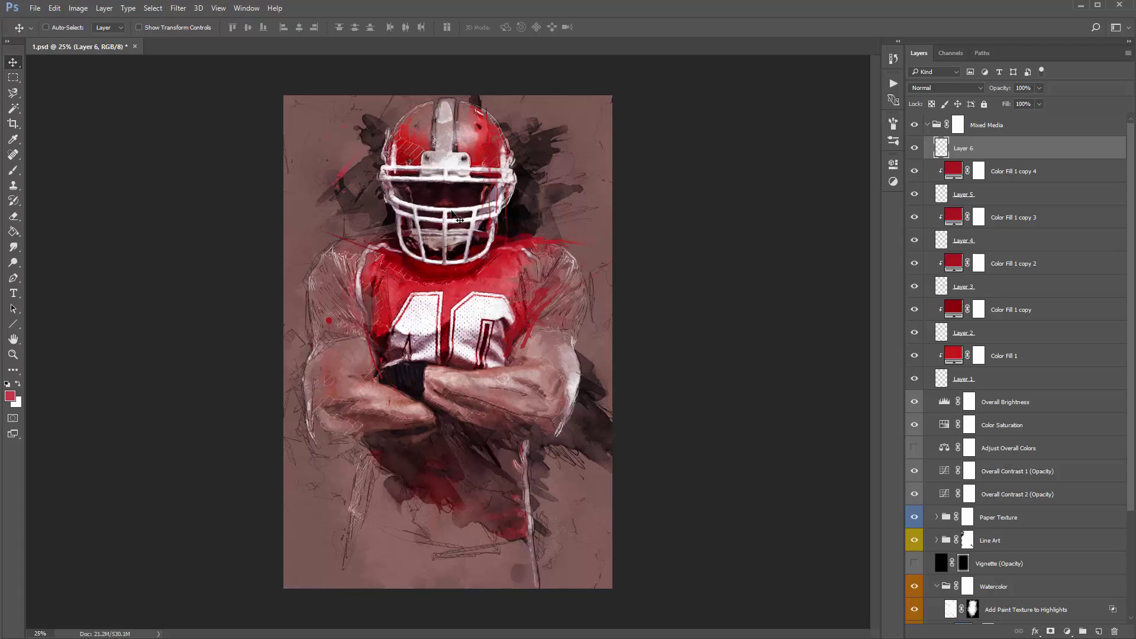
# Flip the Layer 6 splatter horizontally
pyautogui.hotkey('alt', 'e')
pyautogui.press('a')
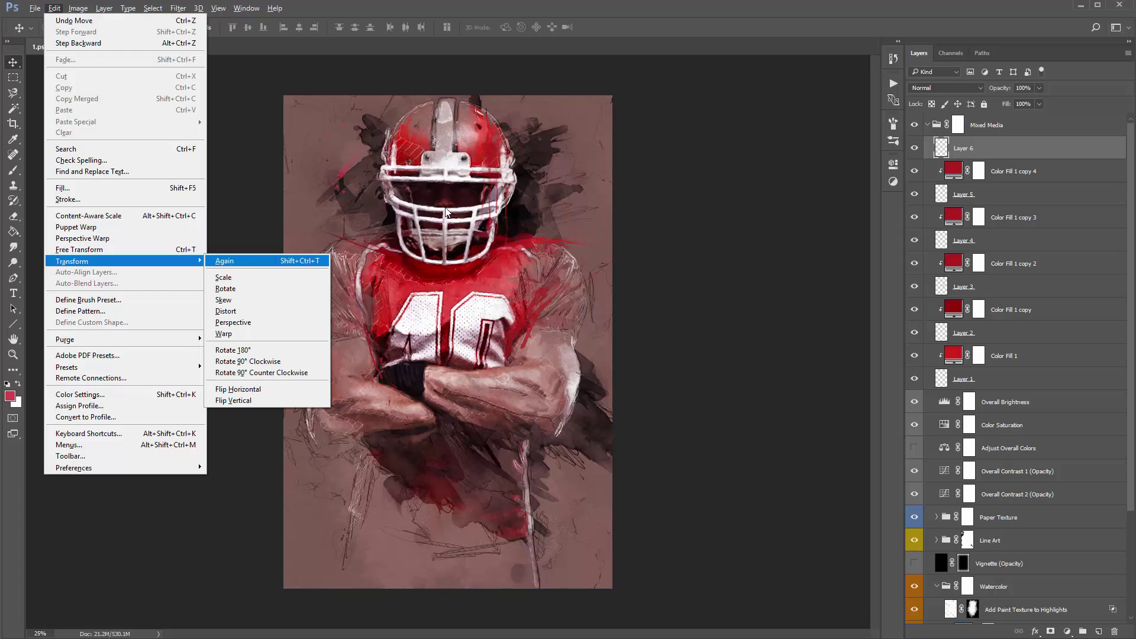
pyautogui.press('a')
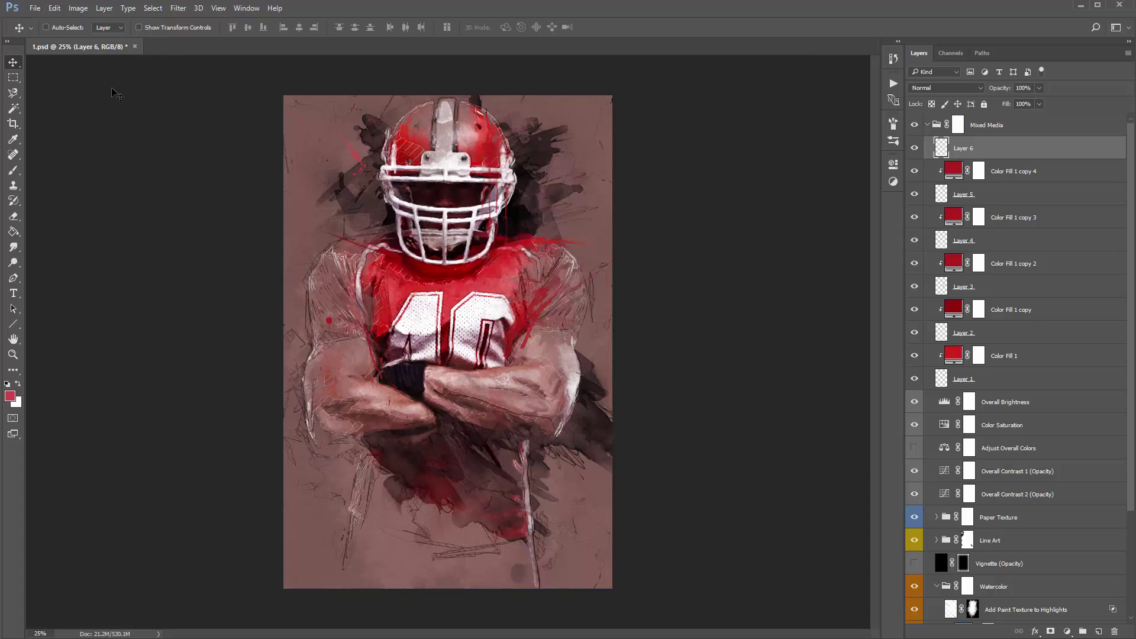
# Try another horizontal flip of the splatter on Layer 6
pyautogui.click(54, 8)
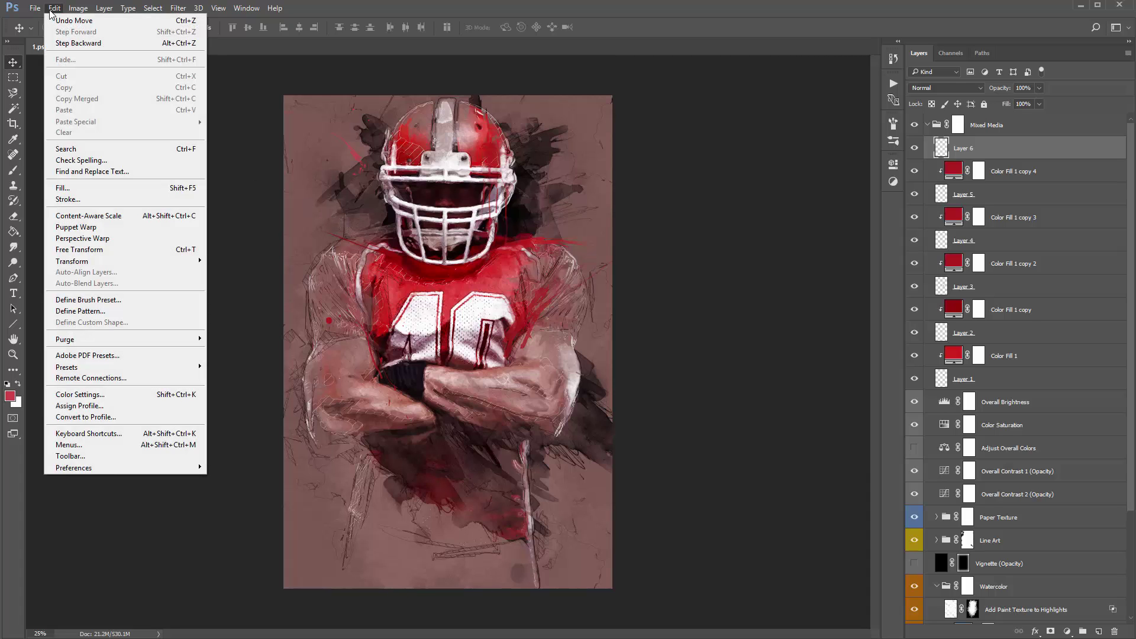
pyautogui.moveTo(113, 262)
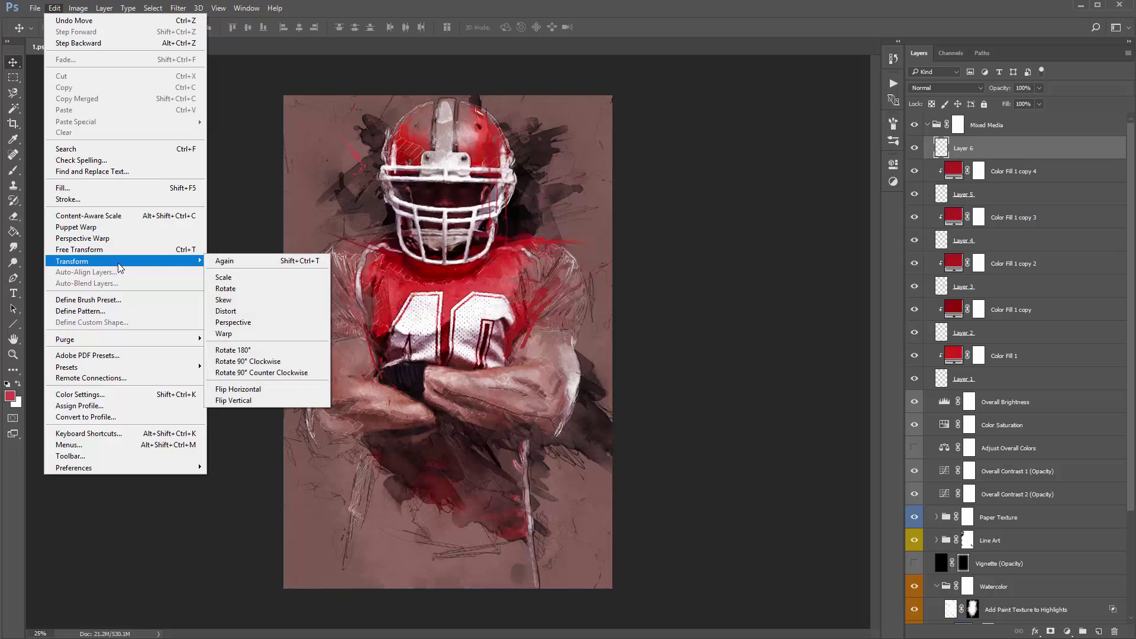
pyautogui.click(285, 391)
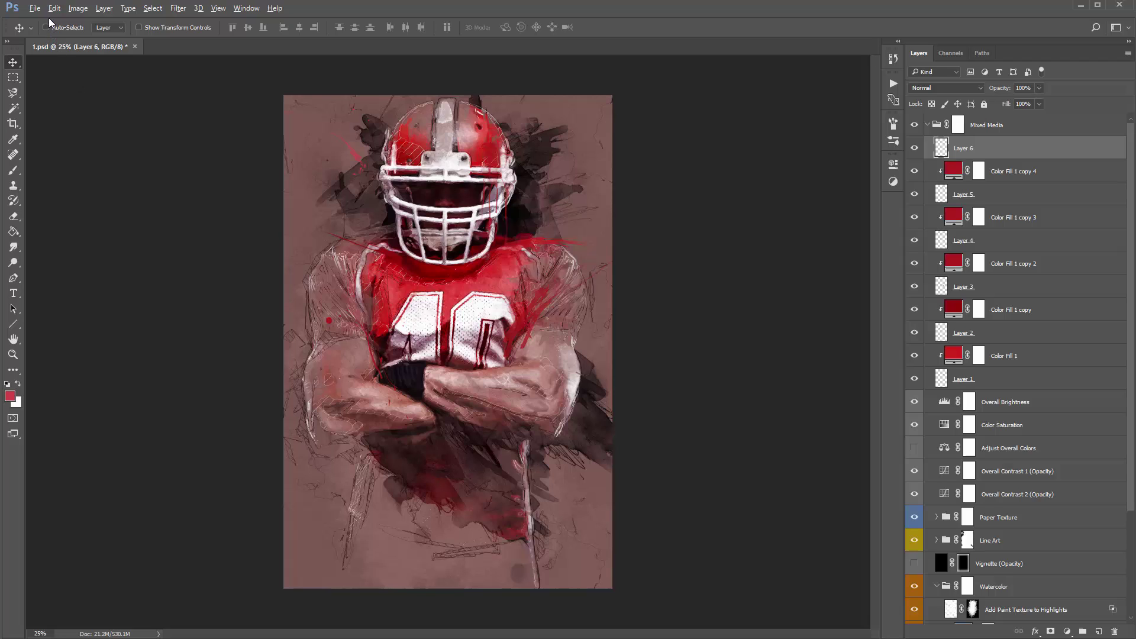
pyautogui.hotkey('alt', 'e')
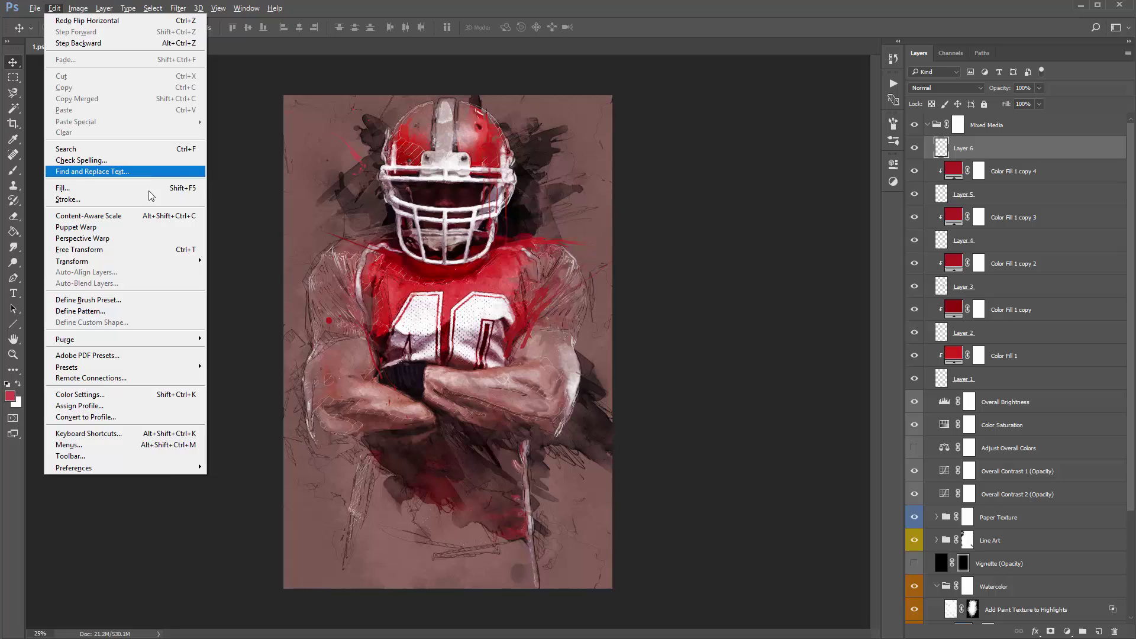
pyautogui.moveTo(66, 266)
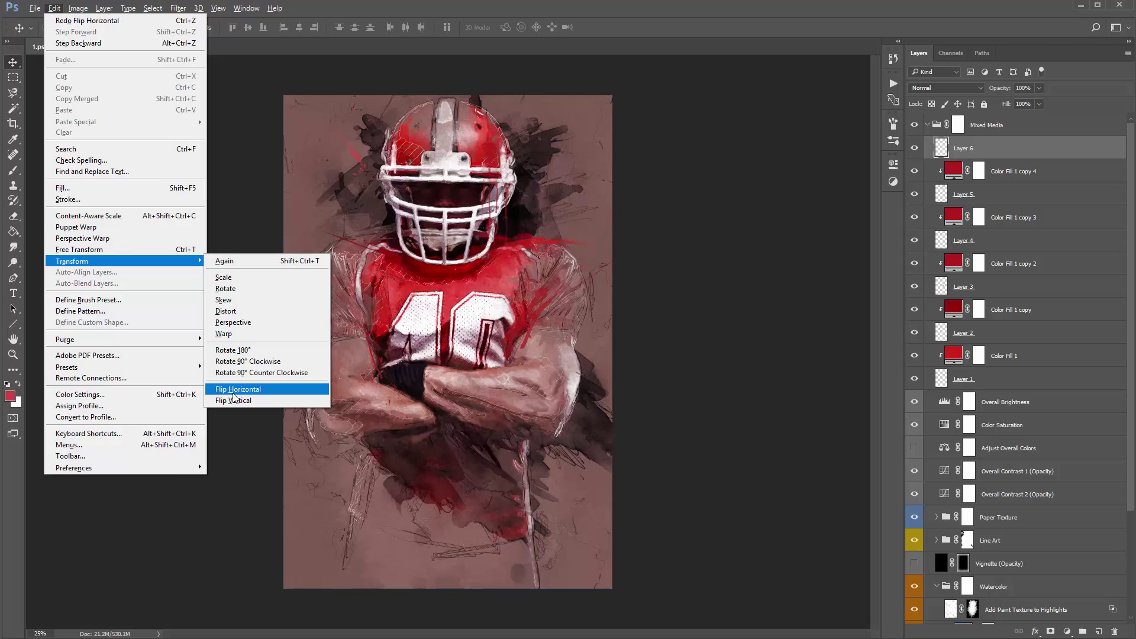
pyautogui.click(279, 155)
# Flip the Layer 6 splatter horizontally and move it back against the side of the helmet
pyautogui.hotkey('alt', 'e')
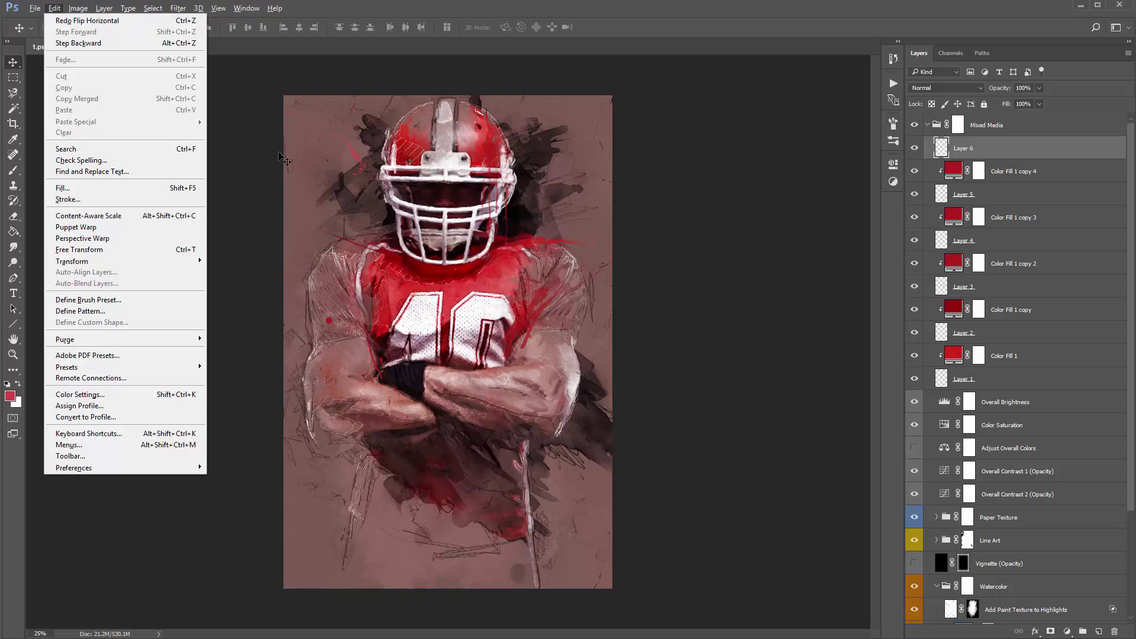
pyautogui.press('a')
pyautogui.press('h')
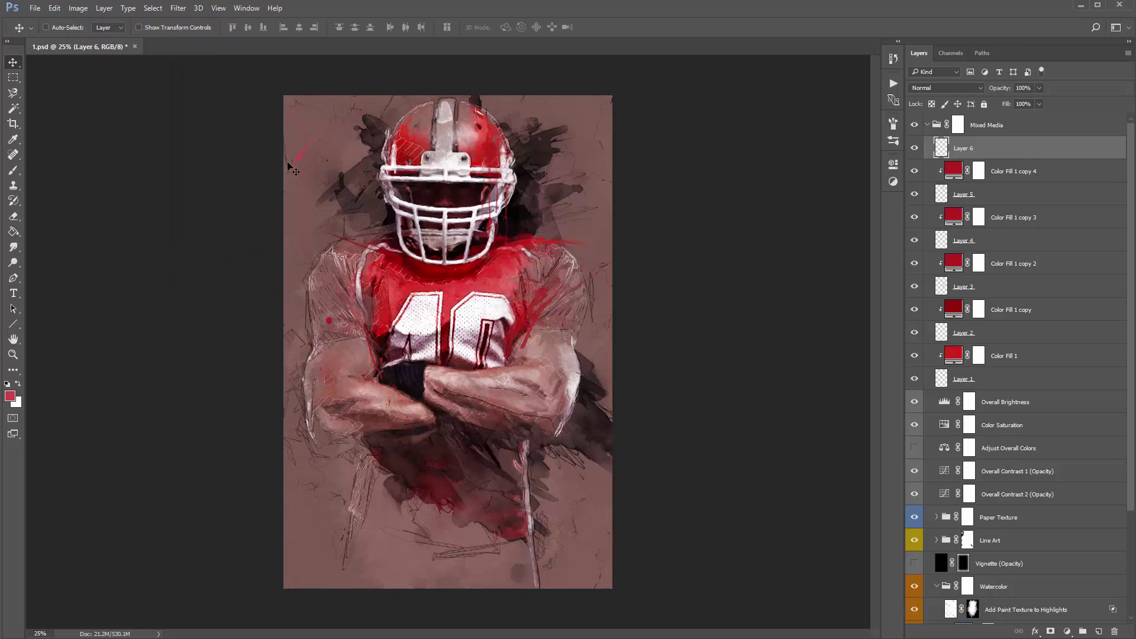
pyautogui.moveTo(319, 169); pyautogui.dragTo(364, 181)
# Try to flip the Layer 6 splatter vertically
pyautogui.click(58, 9)
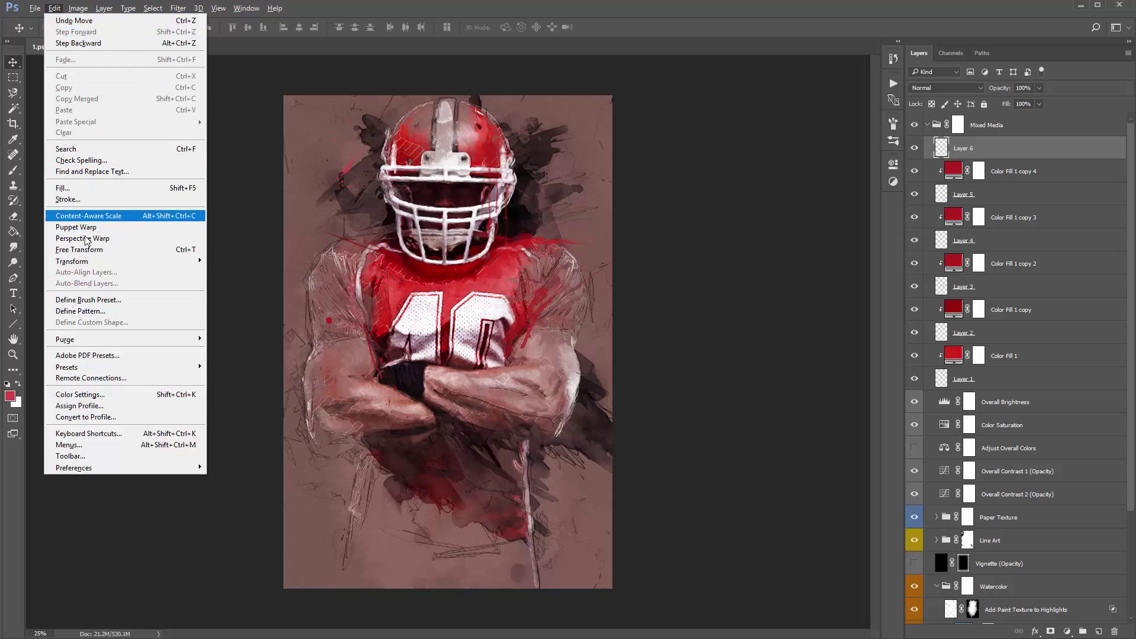
pyautogui.moveTo(70, 267)
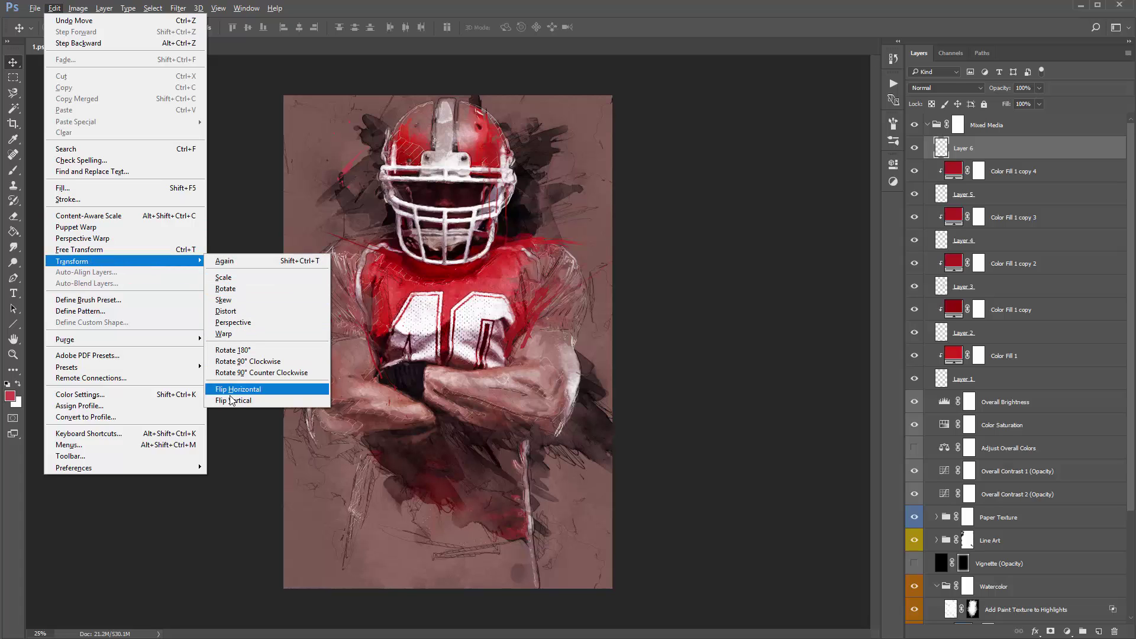
pyautogui.click(274, 220)
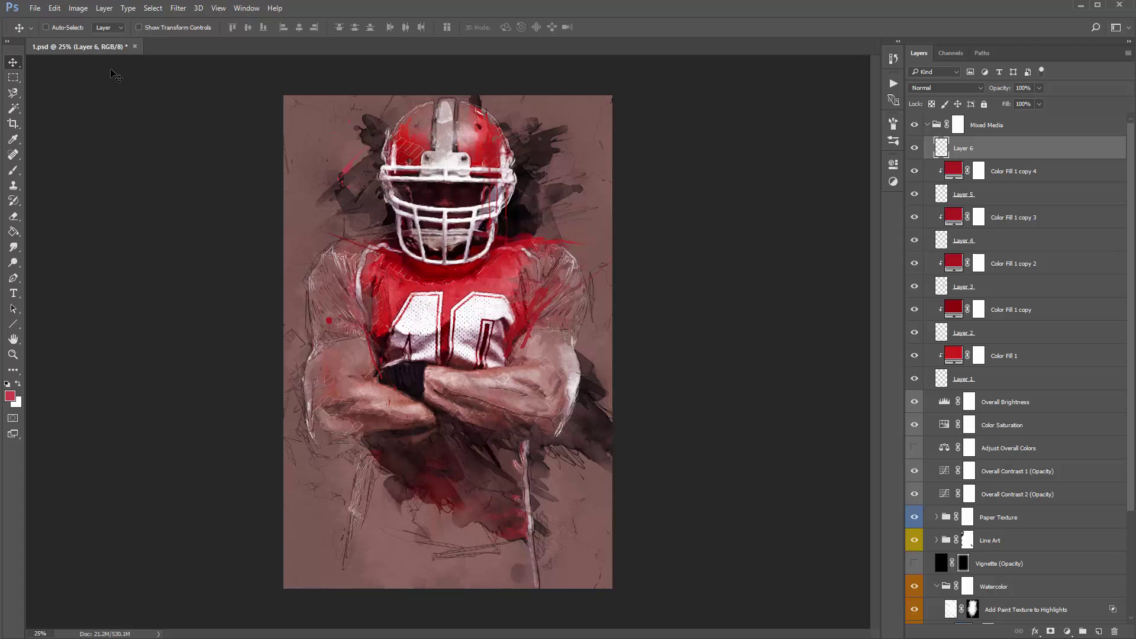
pyautogui.click(55, 8)
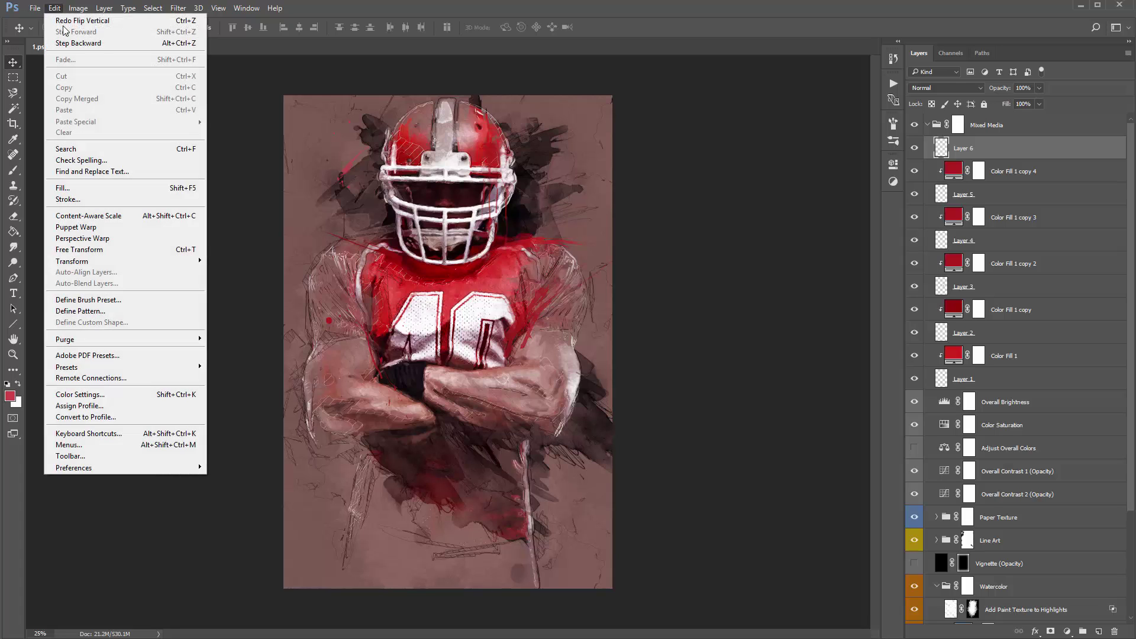
pyautogui.click(293, 202)
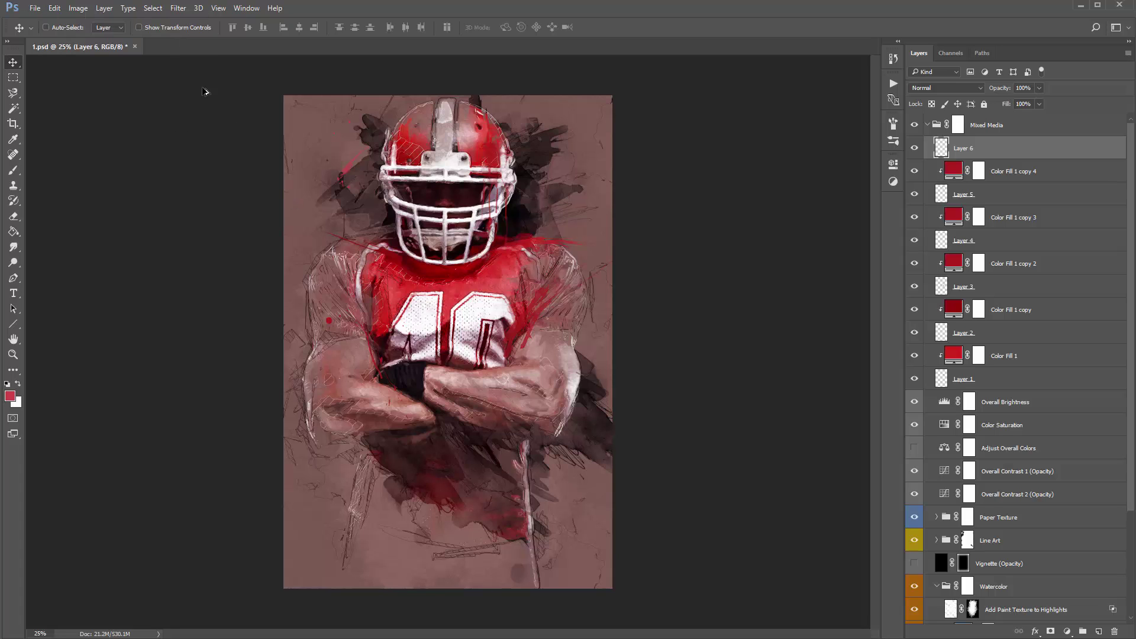
pyautogui.click(153, 9)
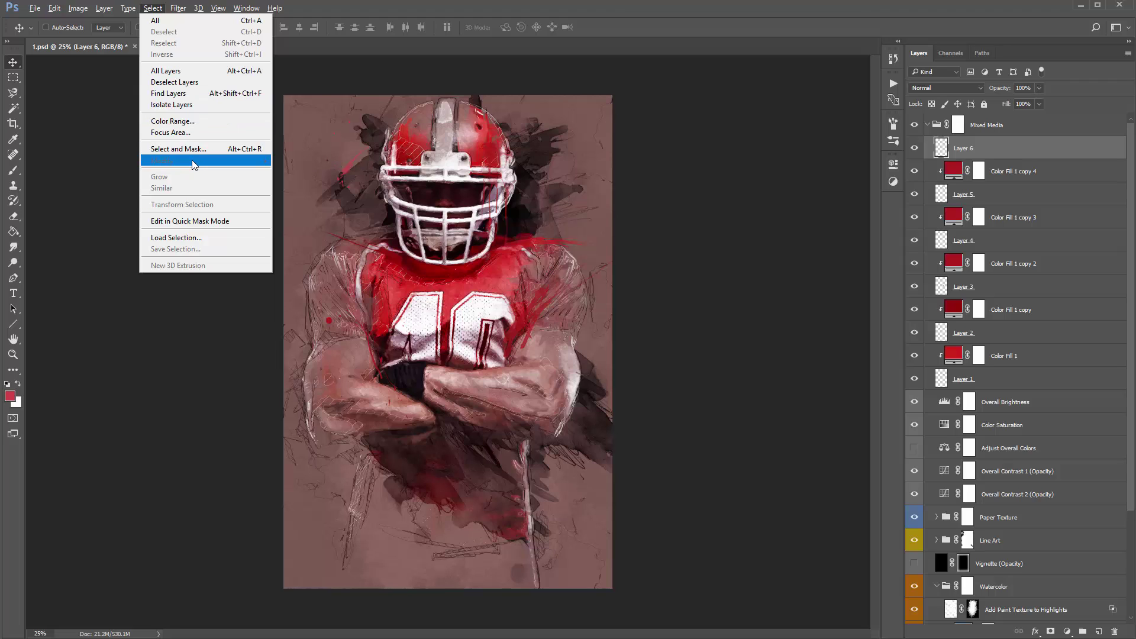
pyautogui.click(128, 103)
pyautogui.press('alt')
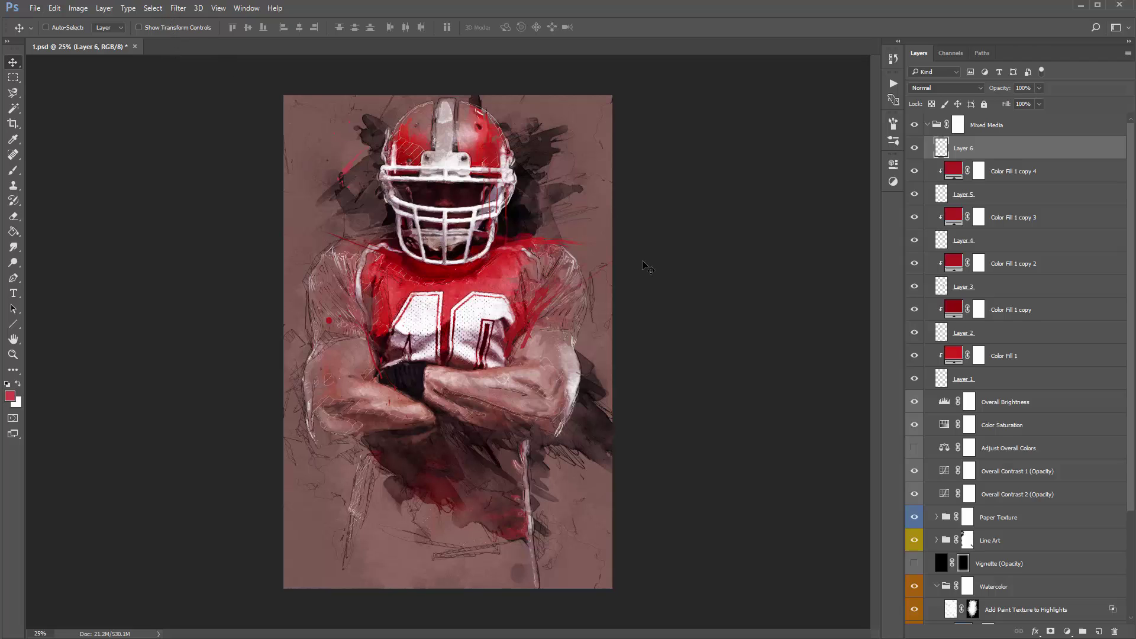
pyautogui.hotkey('alt', 's')
pyautogui.click(623, 259)
pyautogui.hotkey('alt', 't')
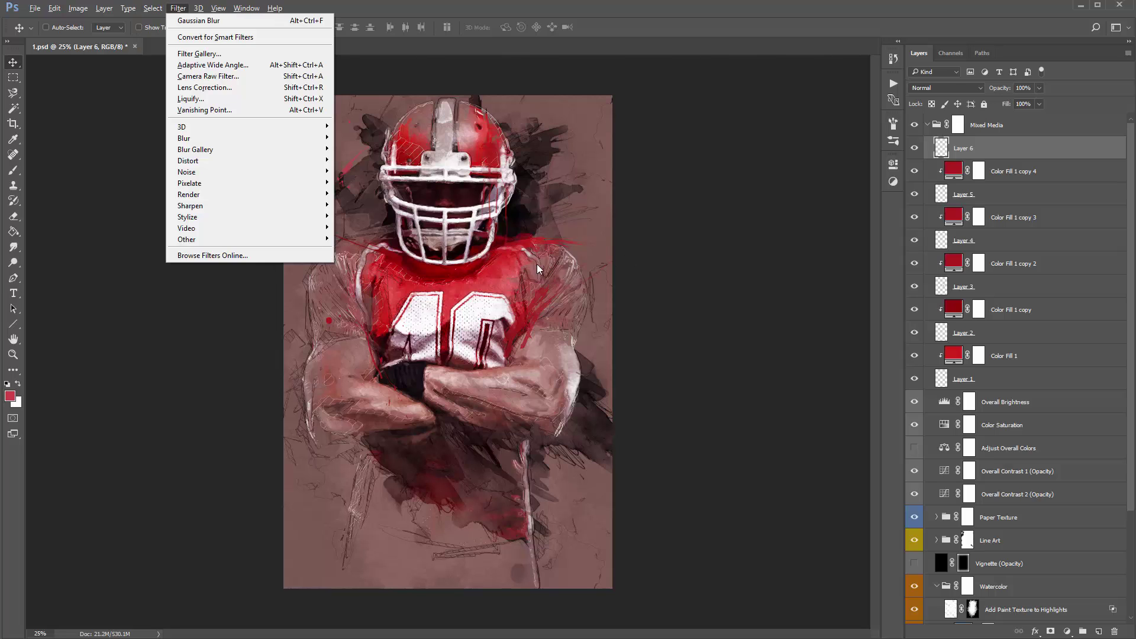
pyautogui.press('Escape')
pyautogui.hotkey('alt', 'e')
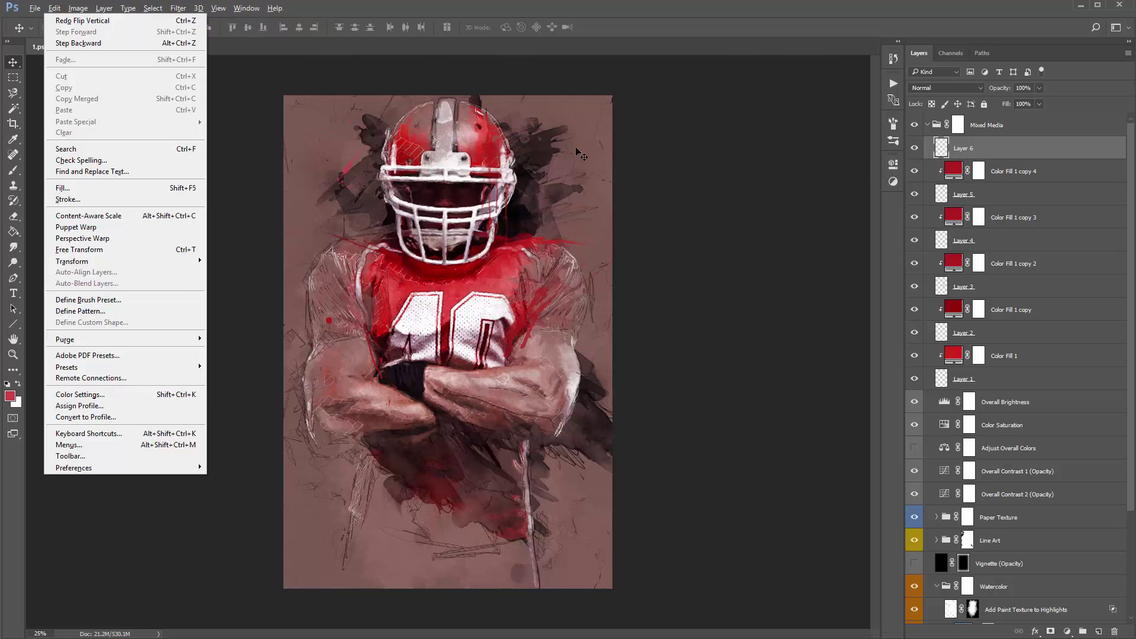
pyautogui.press('Escape')
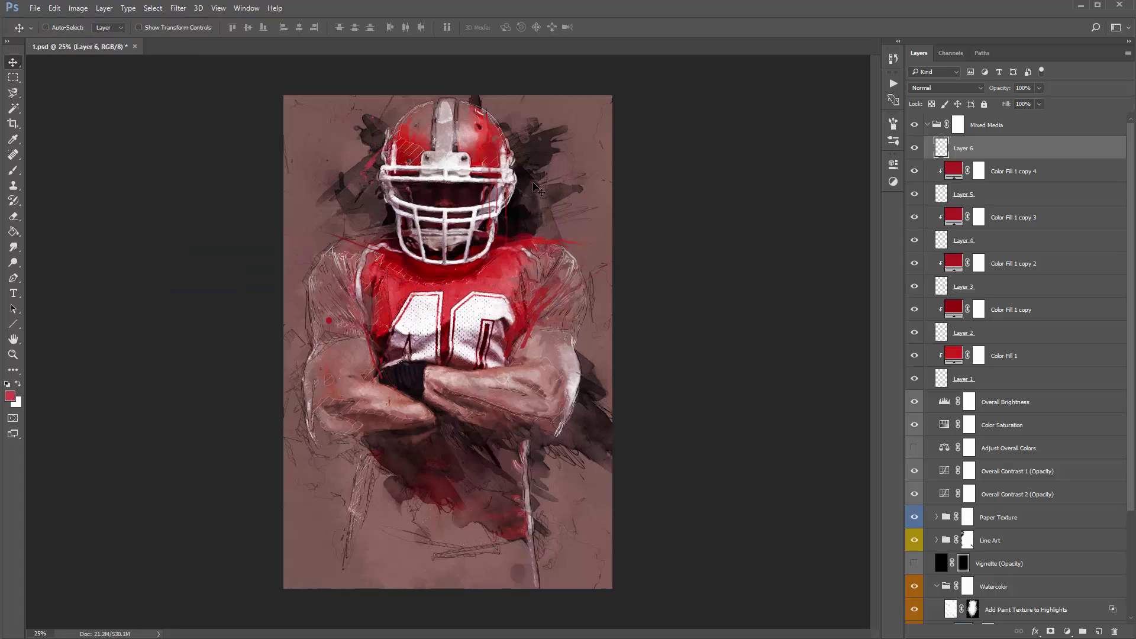
# Flip the Layer 6 splatter horizontally and reposition it beside the helmet
pyautogui.hotkey('alt', 'e')
pyautogui.press('a')
pyautogui.press('h')
pyautogui.moveTo(534, 184)
pyautogui.mouseDown()
pyautogui.moveTo(517, 184)
pyautogui.moveTo(539, 171)
pyautogui.mouseUp()
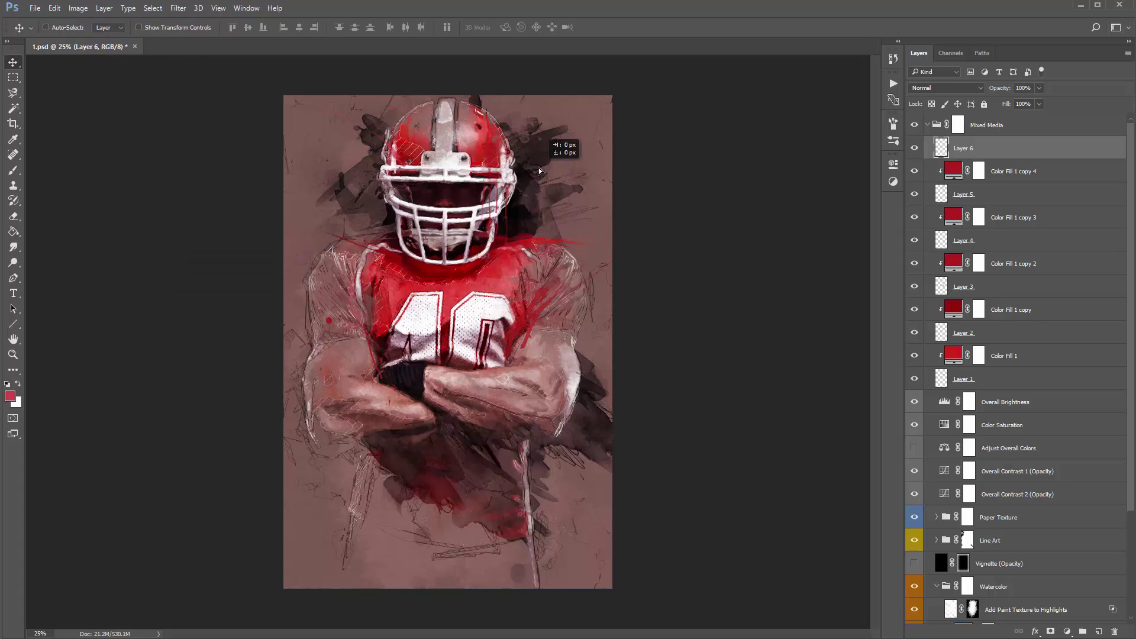
# Duplicate the red Color Fill 1 copy 4 above Layer 6 and clip the duplicate to Layer 6
pyautogui.moveTo(998, 174); pyautogui.dragTo(963, 142)
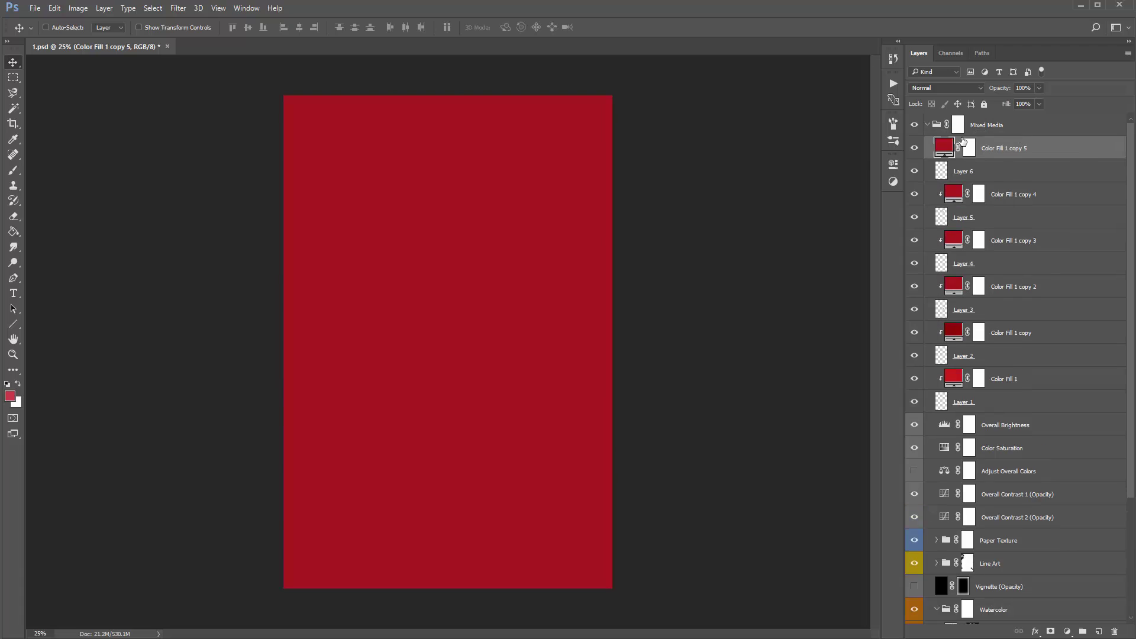
pyautogui.hotkey('ctrl', 'alt', 'g')
pyautogui.click(645, 162)
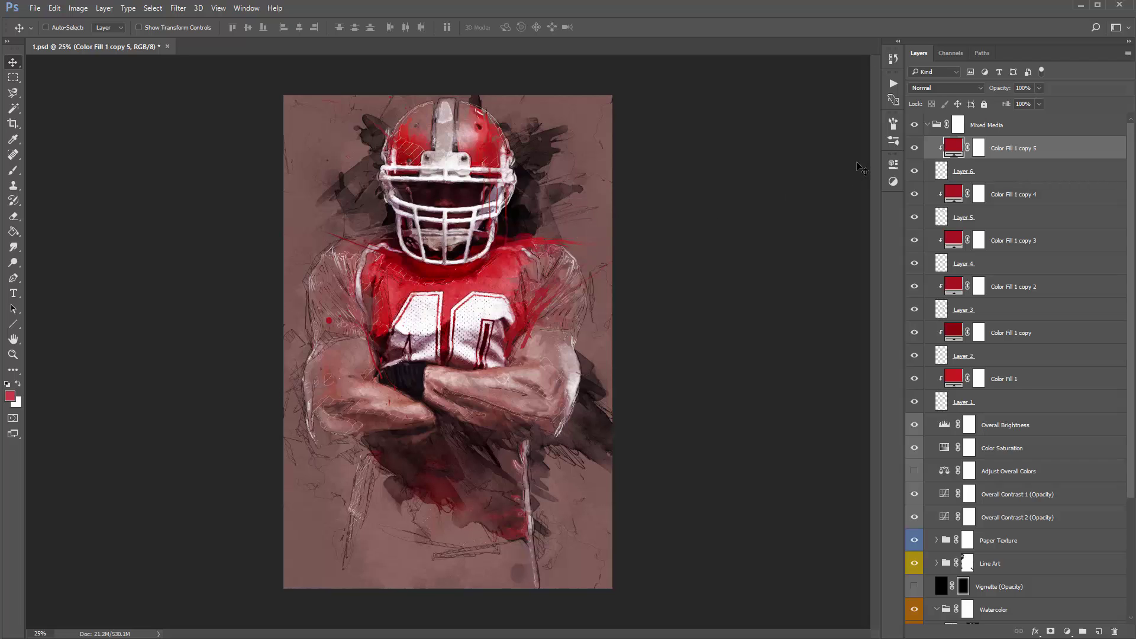
# Create a new layer and stamp a red paint-speckle splatter over the jersey with a 1250 px splatter brush
pyautogui.hotkey('ctrl', 'shift', 'alt', 'n')
pyautogui.press('b')
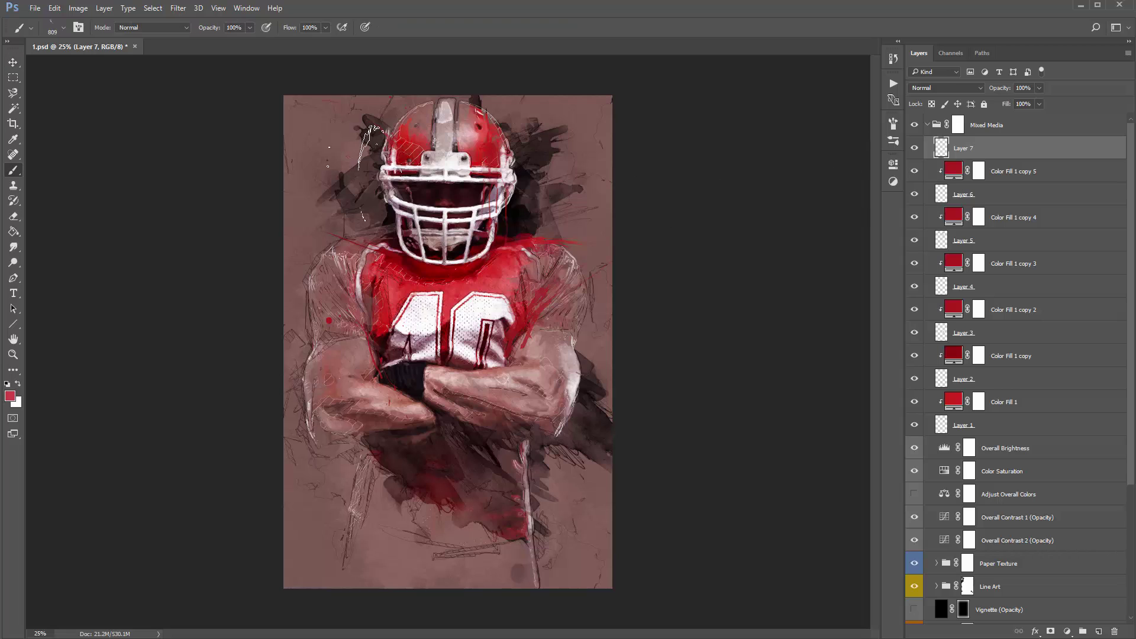
pyautogui.rightClick(408, 208)
pyautogui.scroll(-2, 508, 396)
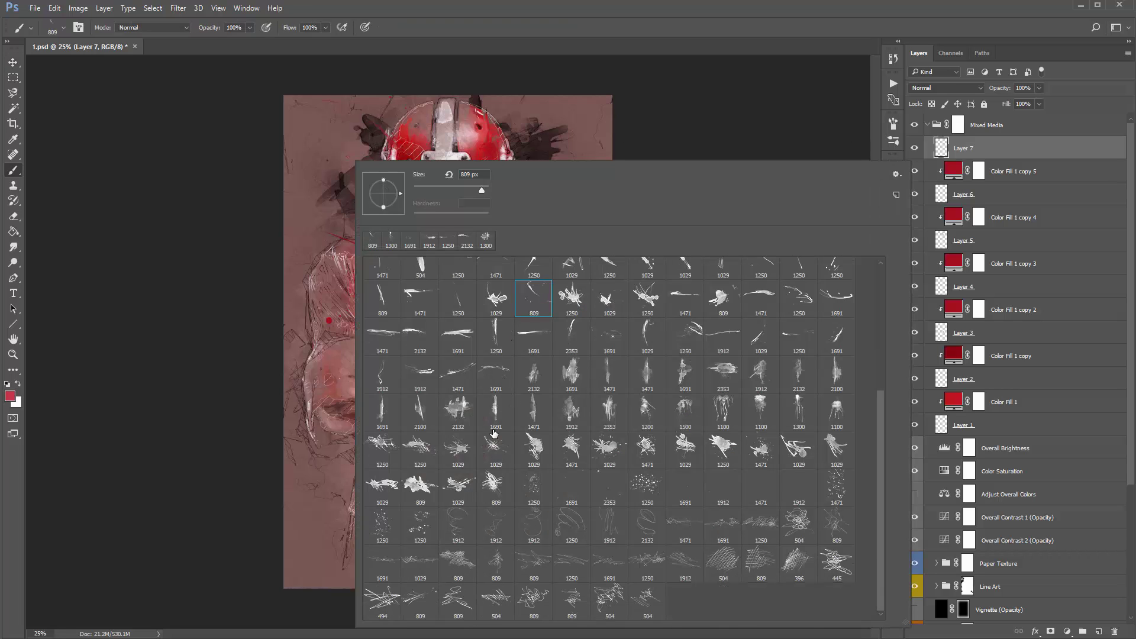
pyautogui.doubleClick(422, 521)
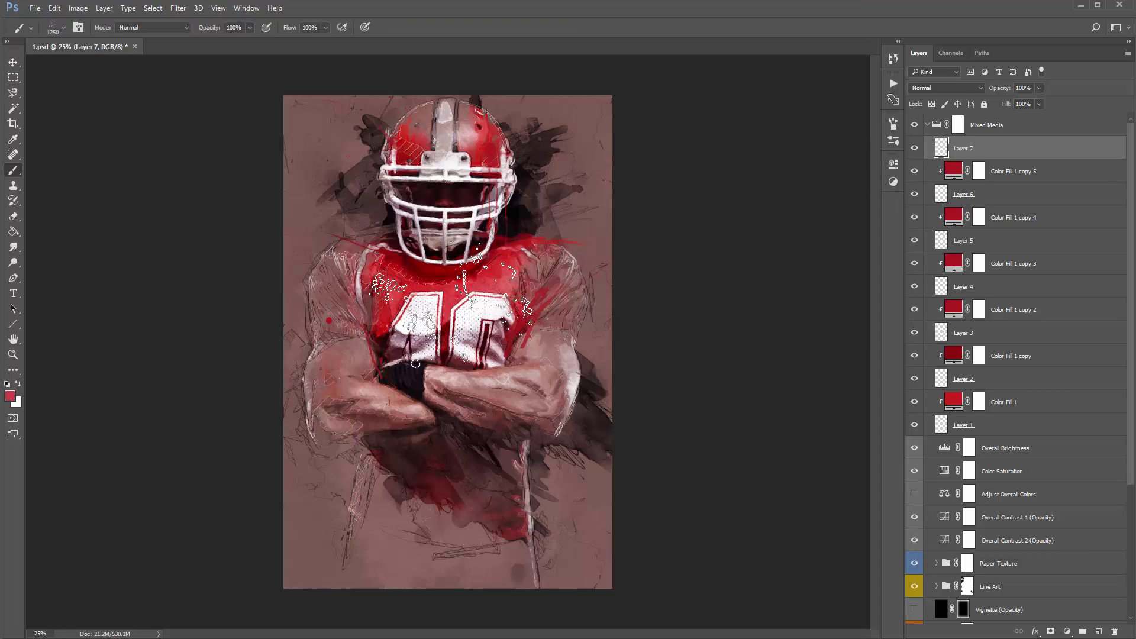
pyautogui.click(443, 266)
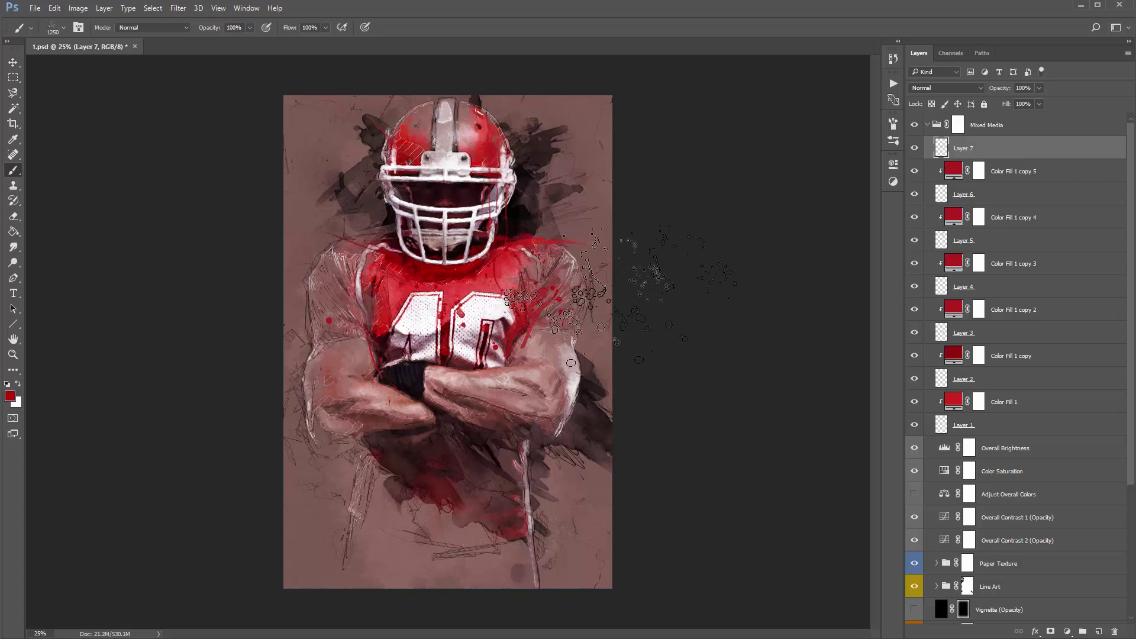
# Move the Layer 7 splatter up onto the upper helmet and adjust its placement with Free Transform
pyautogui.press('v')
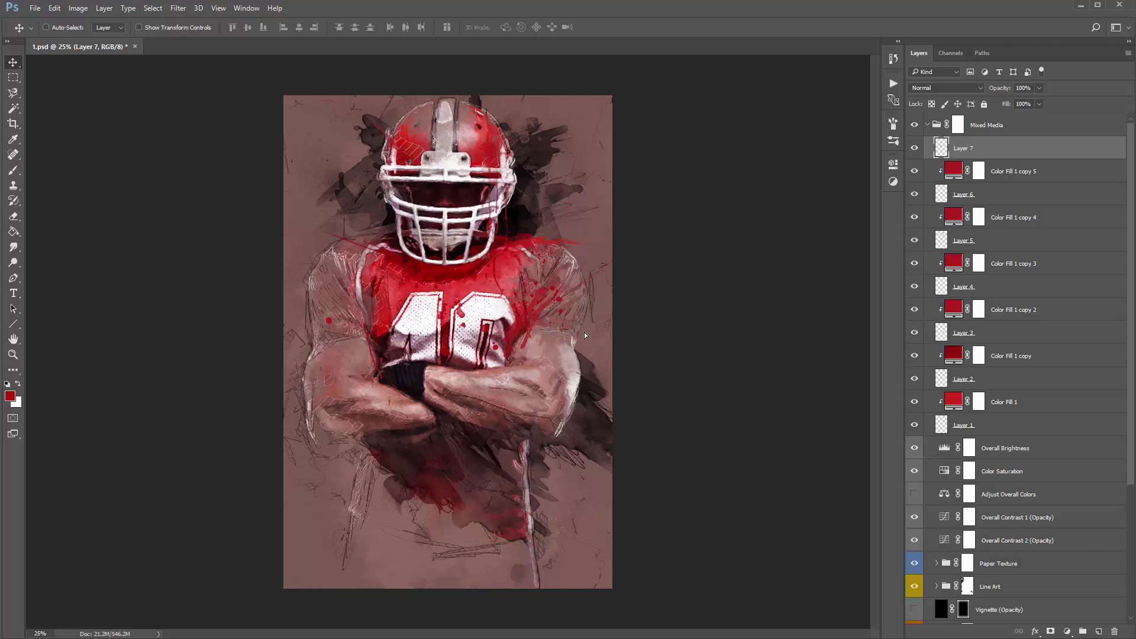
pyautogui.moveTo(584, 332); pyautogui.dragTo(528, 91)
pyautogui.hotkey('ctrl', 't')
pyautogui.moveTo(511, 121); pyautogui.dragTo(568, 150)
pyautogui.press('Return')
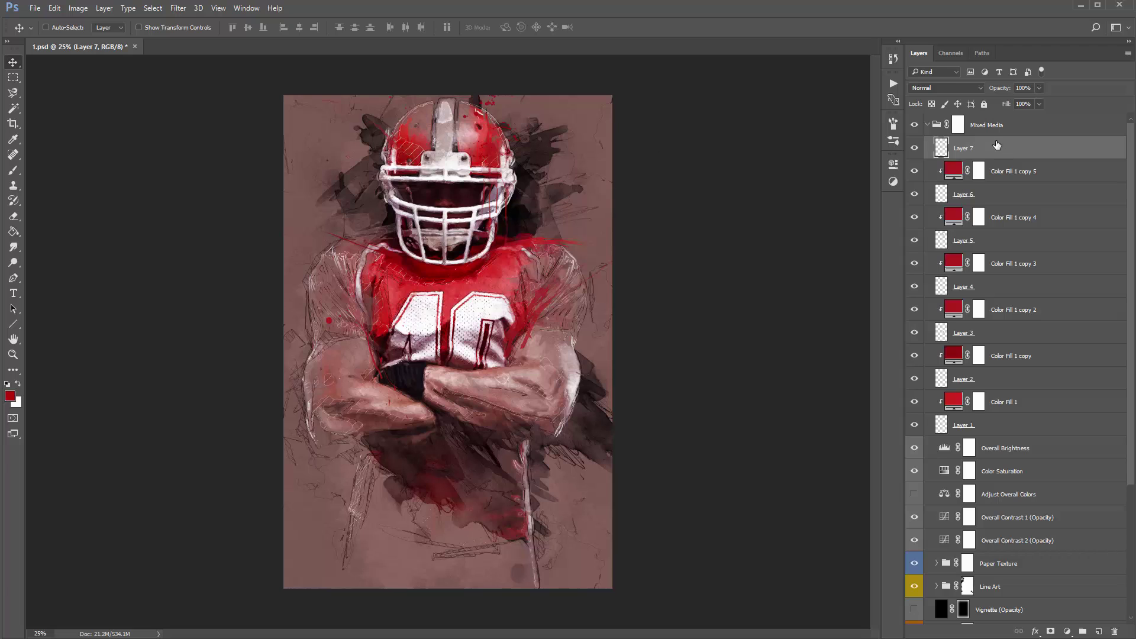
# Duplicate Layer 7, move the copy down over the jersey and forearm, and flip it vertically
pyautogui.hotkey('ctrl', 'j')
pyautogui.moveTo(567, 167); pyautogui.dragTo(559, 381)
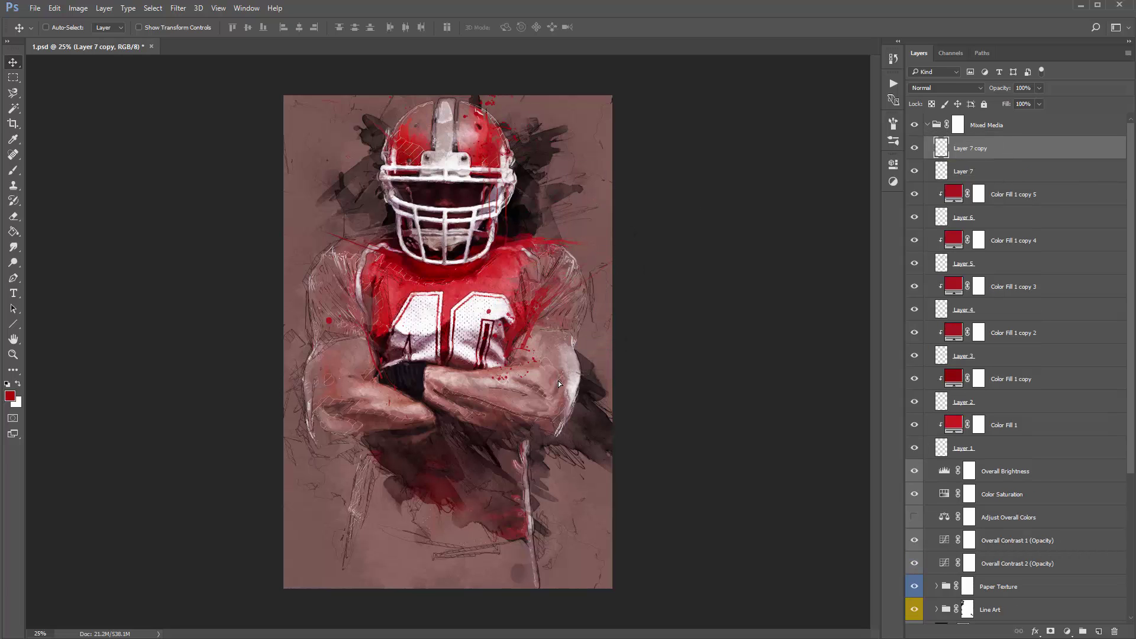
pyautogui.hotkey('alt', 'e')
pyautogui.press('a')
pyautogui.press('v')
pyautogui.hotkey('alt', 'e')
pyautogui.press('a')
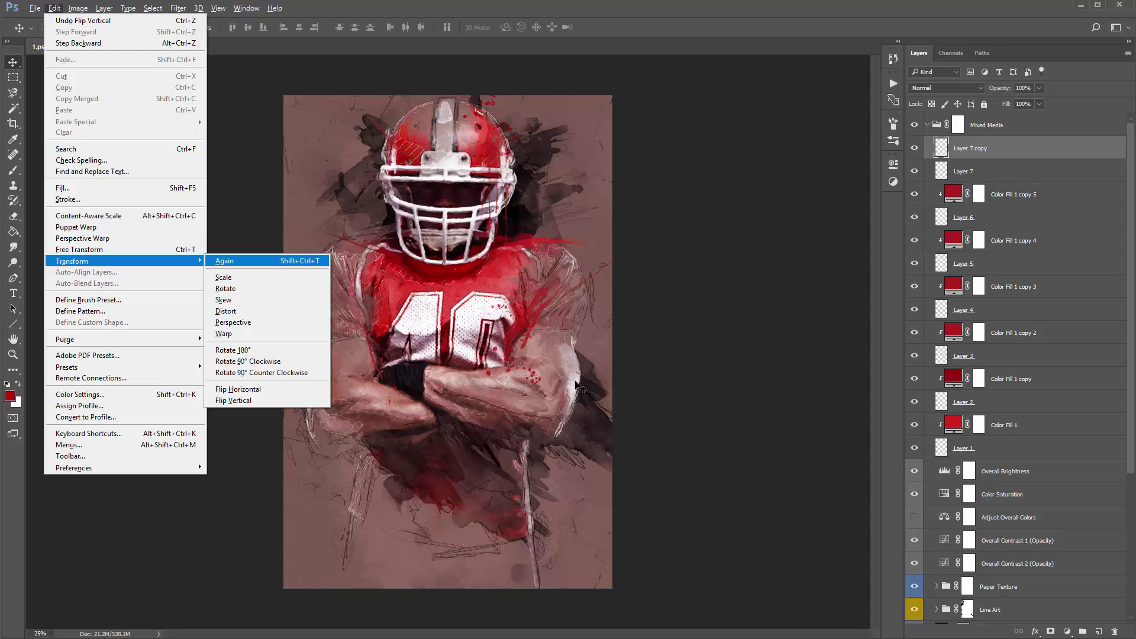
pyautogui.click(588, 357)
pyautogui.moveTo(588, 357)
pyautogui.mouseDown()
pyautogui.moveTo(590, 342)
pyautogui.moveTo(589, 355)
pyautogui.mouseUp()
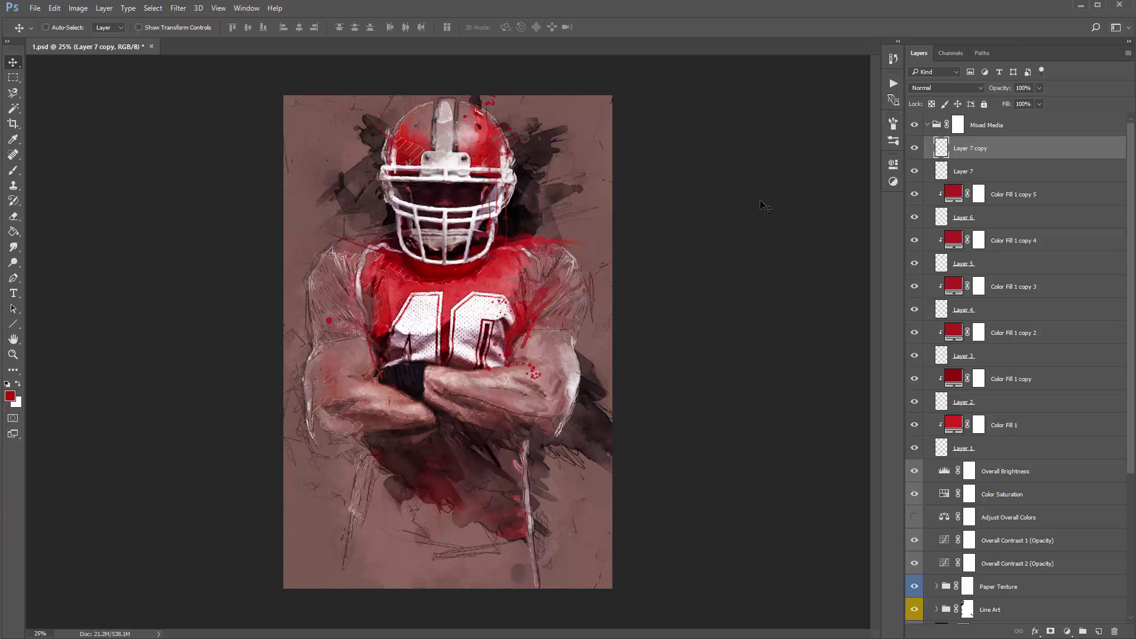
# Create a new layer and stamp a 1250 px speckle brush over the lower torso in a dark color sampled from the watercolor there
pyautogui.hotkey('ctrl', 'shift', 'n')
pyautogui.press('b')
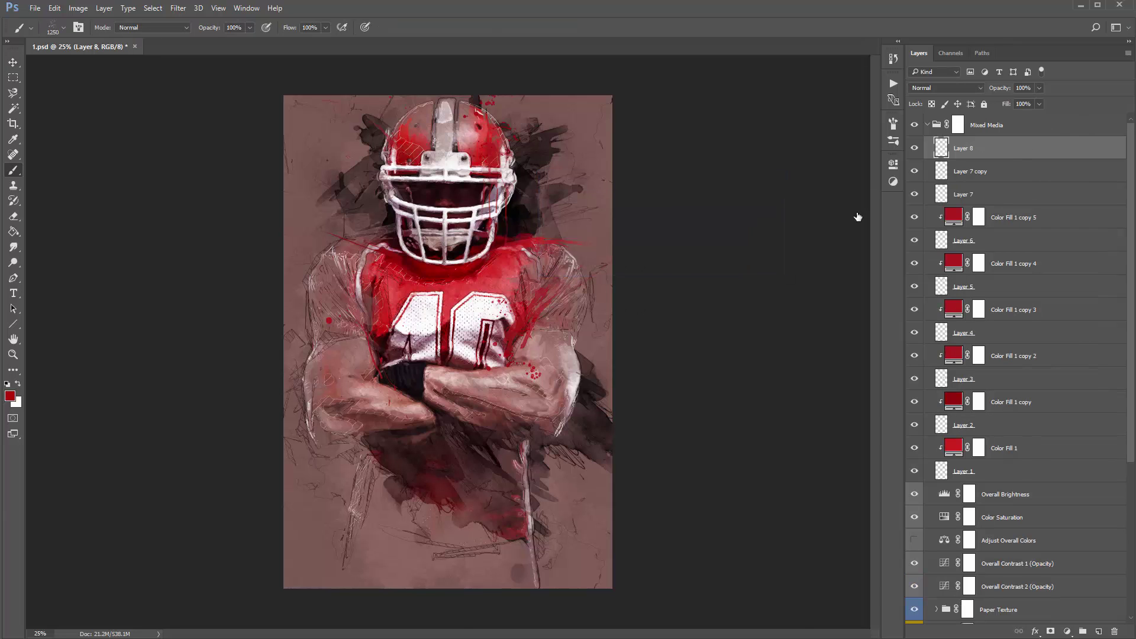
pyautogui.rightClick(465, 267)
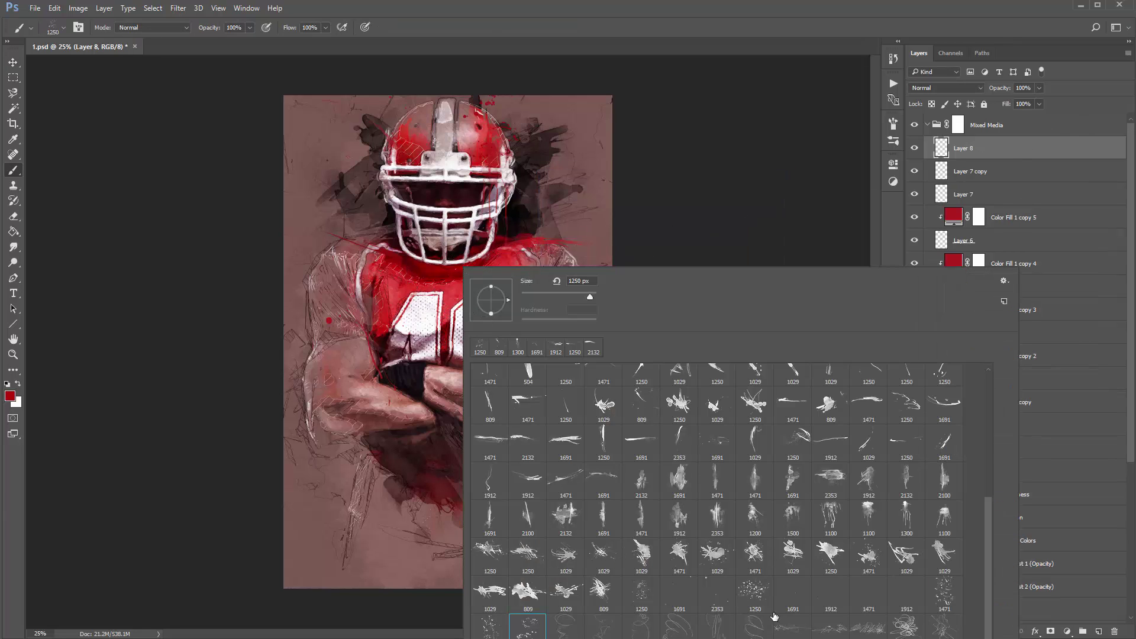
pyautogui.click(496, 632)
pyautogui.click(417, 493)
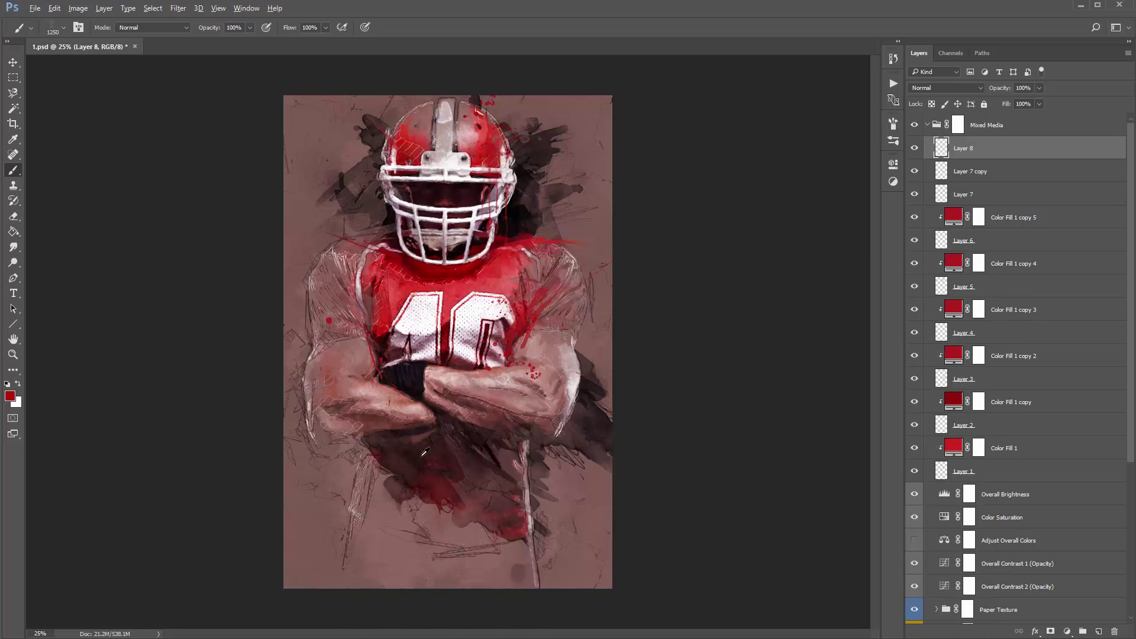
pyautogui.keyDown('alt'); pyautogui.click(399, 465); pyautogui.keyUp('alt')
pyautogui.keyDown('alt'); pyautogui.click(399, 466); pyautogui.keyUp('alt')
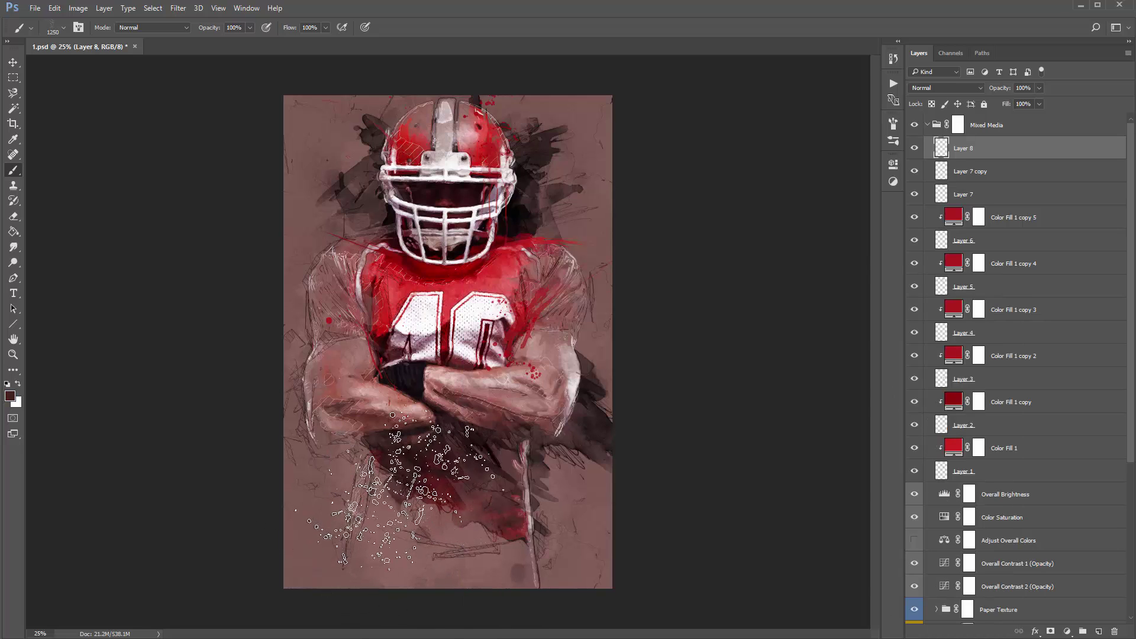
pyautogui.click(380, 491)
# Reposition the dark Layer 8 speckles slightly upward around the crossed arms and save the document
pyautogui.press('v')
pyautogui.moveTo(525, 501); pyautogui.dragTo(531, 471)
pyautogui.hotkey('ctrl', 's')
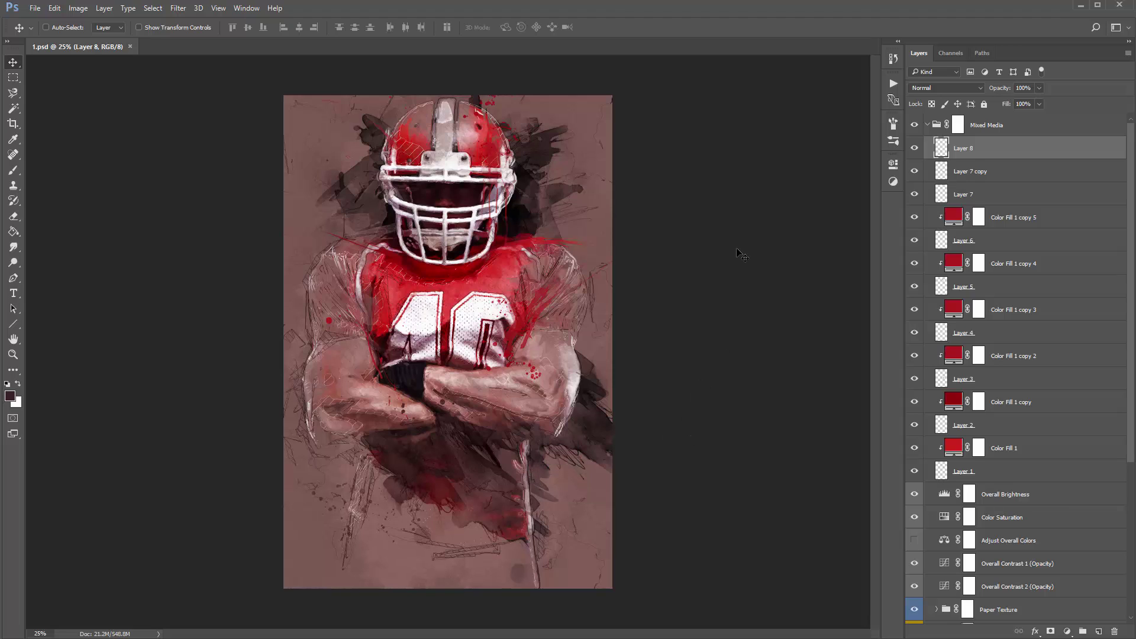
# Create Layer 9 with default settings and choose the 1471 px splatter brush
pyautogui.hotkey('ctrl', 'shift', 'n')
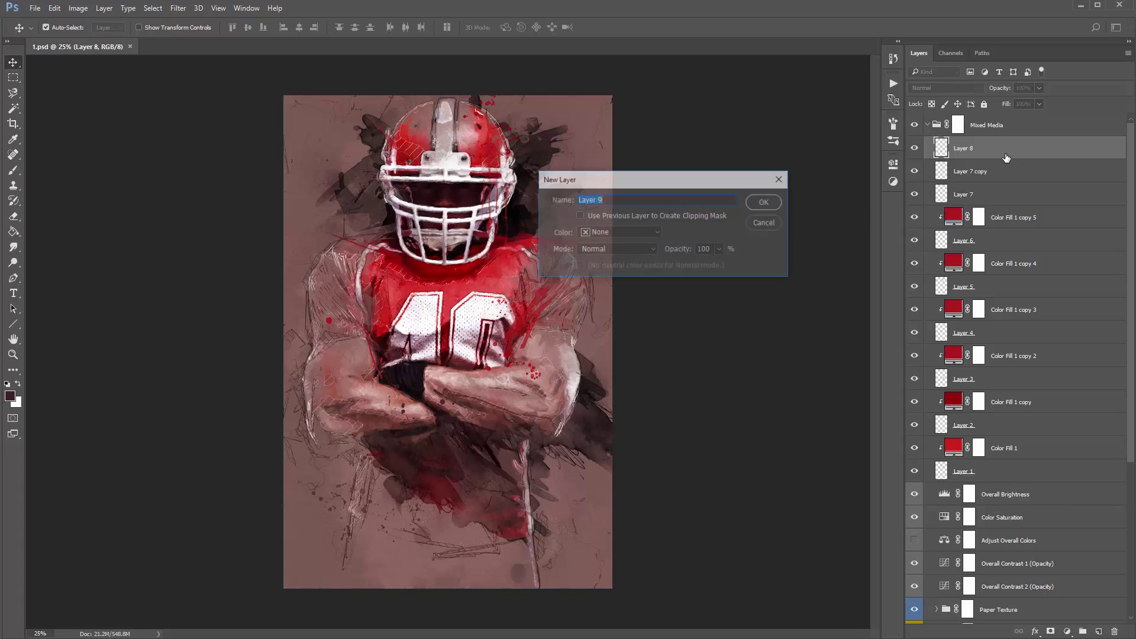
pyautogui.press('Return')
pyautogui.press('b')
pyautogui.rightClick(439, 168)
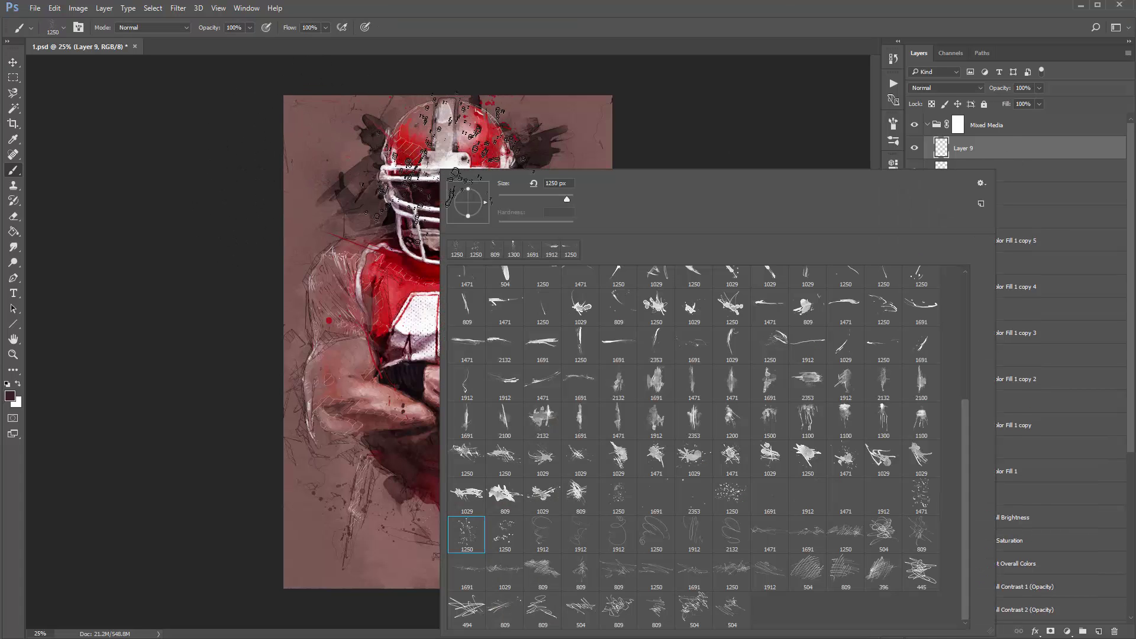
pyautogui.rightClick(362, 125)
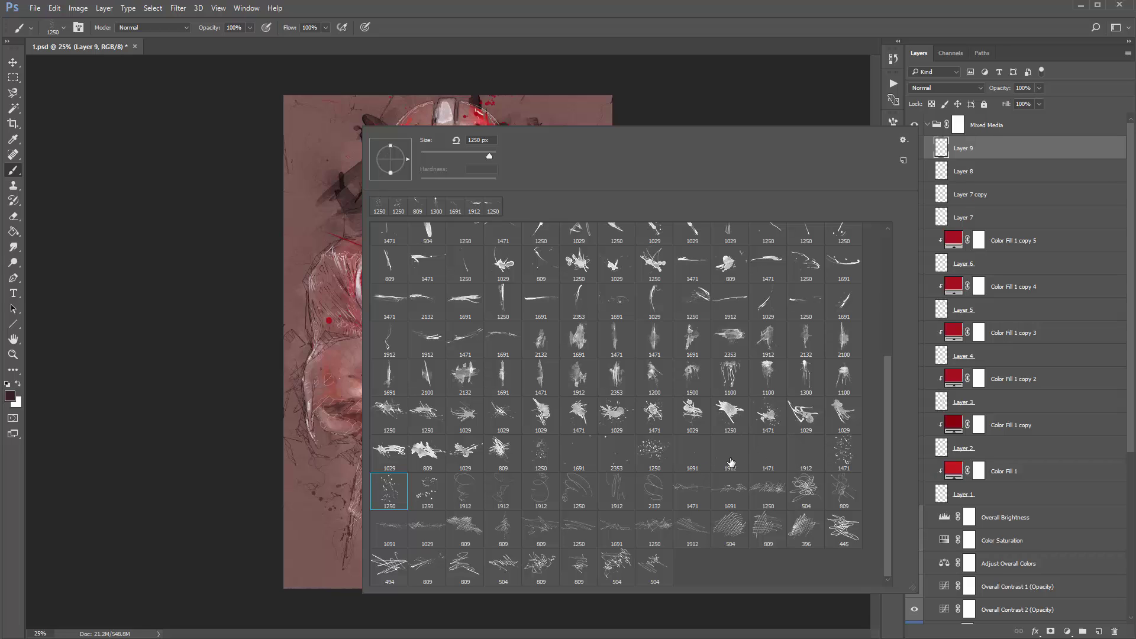
pyautogui.click(768, 455)
pyautogui.click(274, 203)
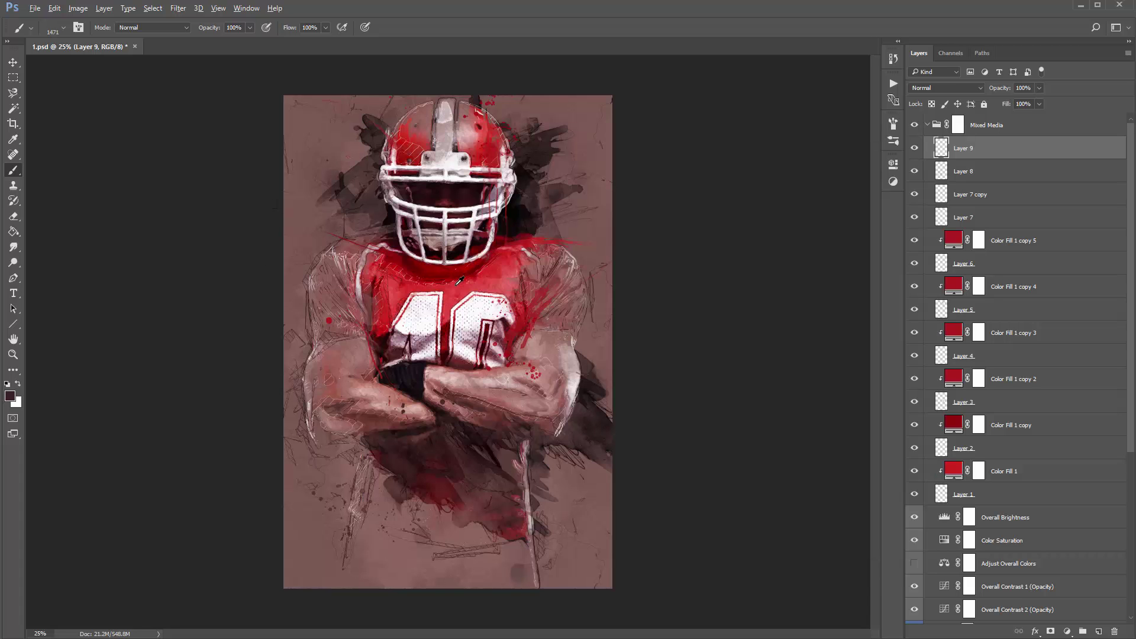
# Sample a dark red from the jersey just below the helmet and add splatter with it on Layer 9
pyautogui.keyDown('alt'); pyautogui.click(459, 280); pyautogui.keyUp('alt')
pyautogui.keyDown('alt'); pyautogui.click(409, 151); pyautogui.keyUp('alt')
pyautogui.keyDown('alt'); pyautogui.click(425, 265); pyautogui.keyUp('alt')
pyautogui.keyDown('alt'); pyautogui.click(439, 271); pyautogui.keyUp('alt')
pyautogui.press('v')
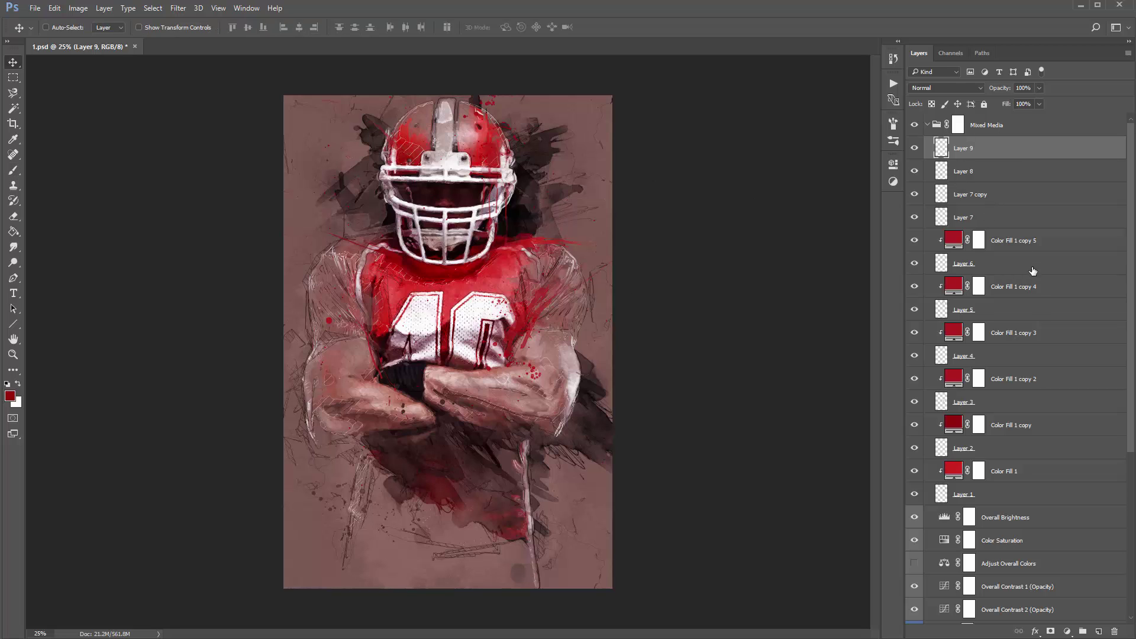
# Group Layer 9 down through Layer 1 with their color fills, name the group "Extra Details" and save the document
pyautogui.scroll(-4, 1043, 360)
pyautogui.scroll(3, 1043, 388)
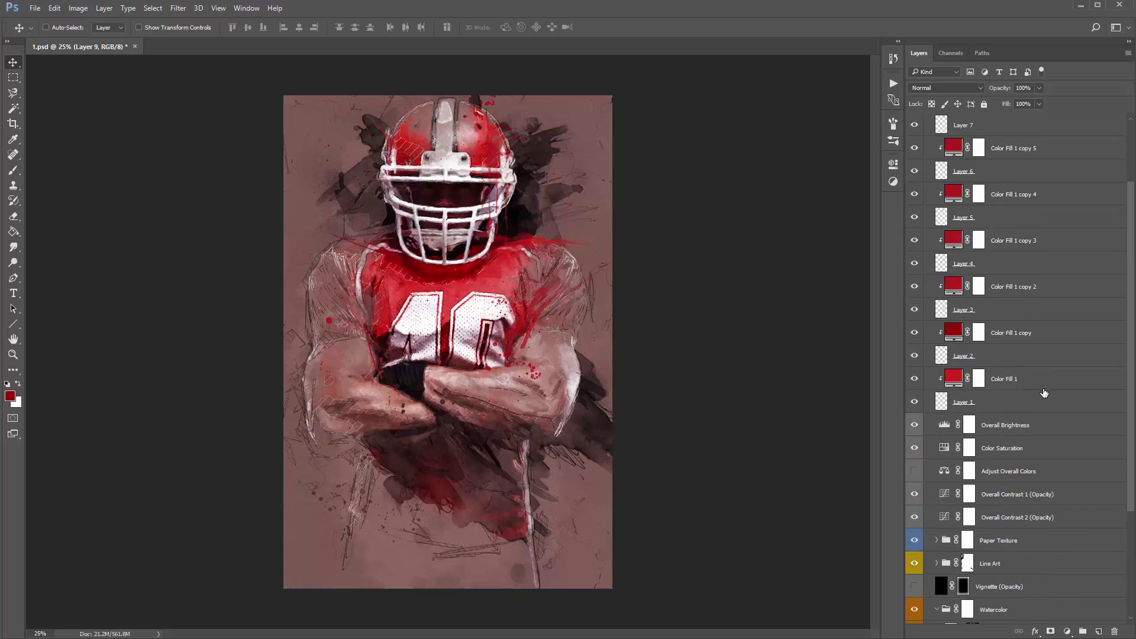
pyautogui.scroll(1, 983, 157)
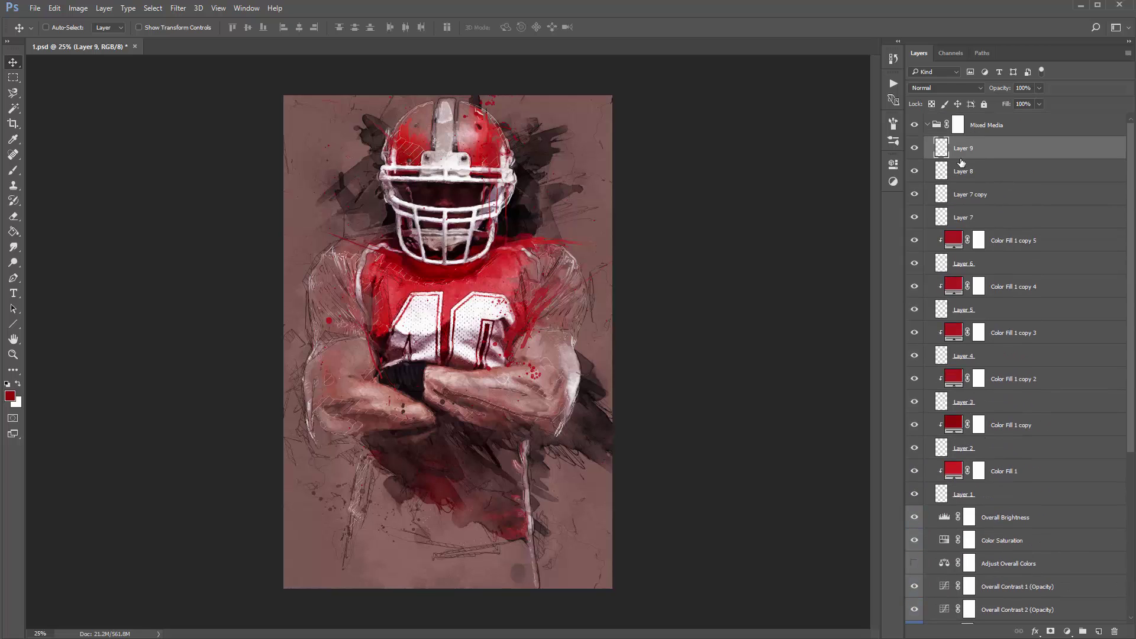
pyautogui.keyDown('shift'); pyautogui.click(996, 496); pyautogui.keyUp('shift')
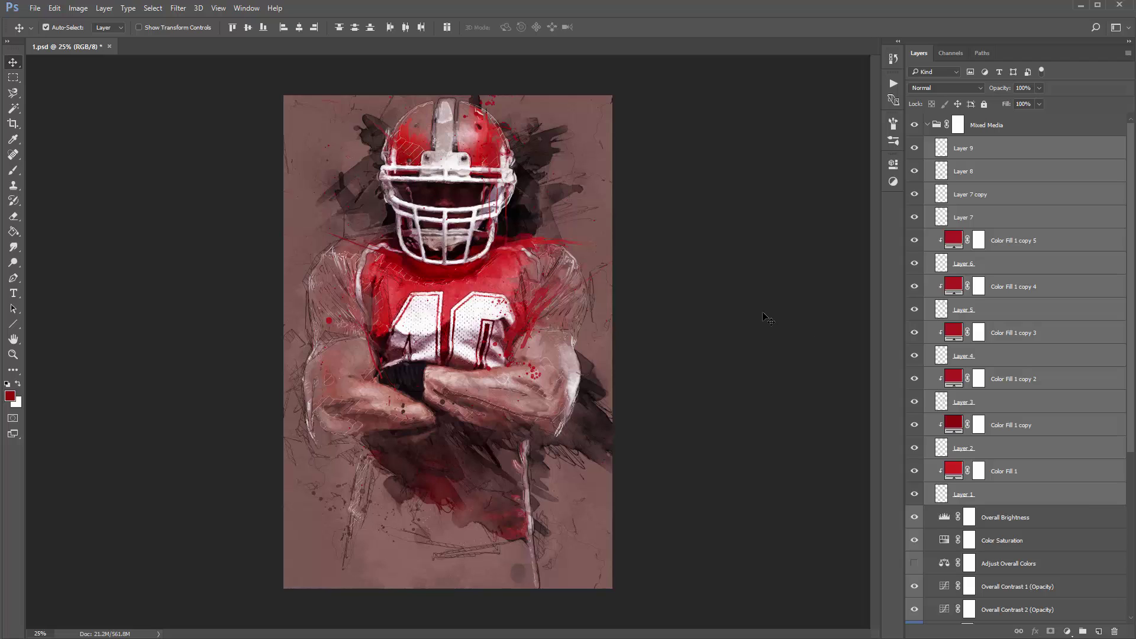
pyautogui.hotkey('ctrl', 'g')
pyautogui.doubleClick(972, 143)
pyautogui.write('E')
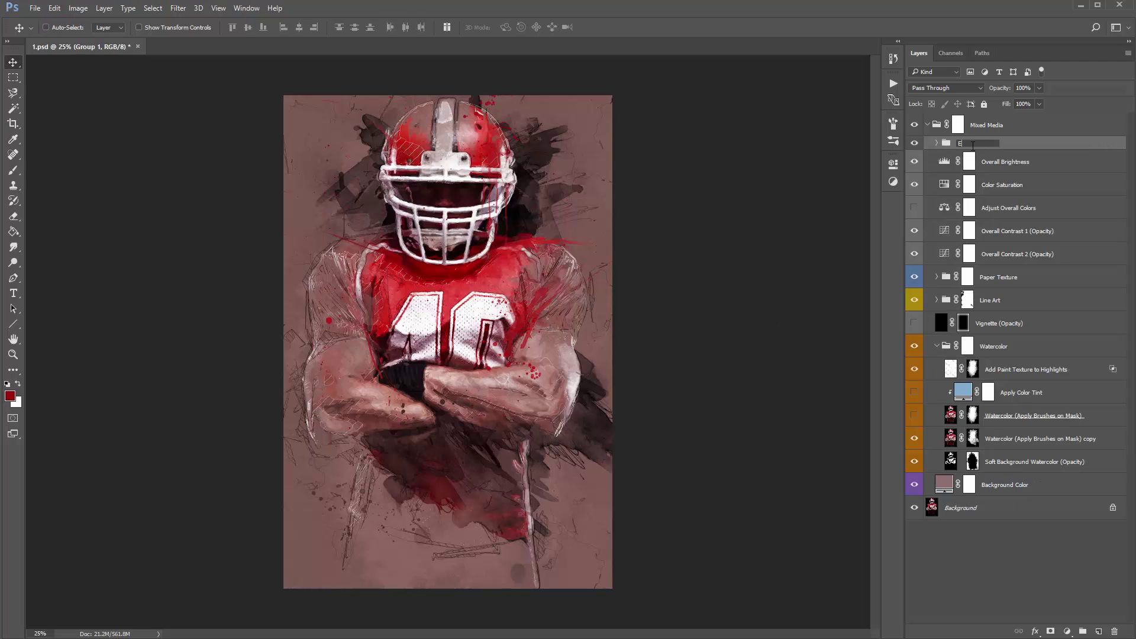
pyautogui.write('xtra Details')
pyautogui.press('Return')
pyautogui.hotkey('ctrl', 's')
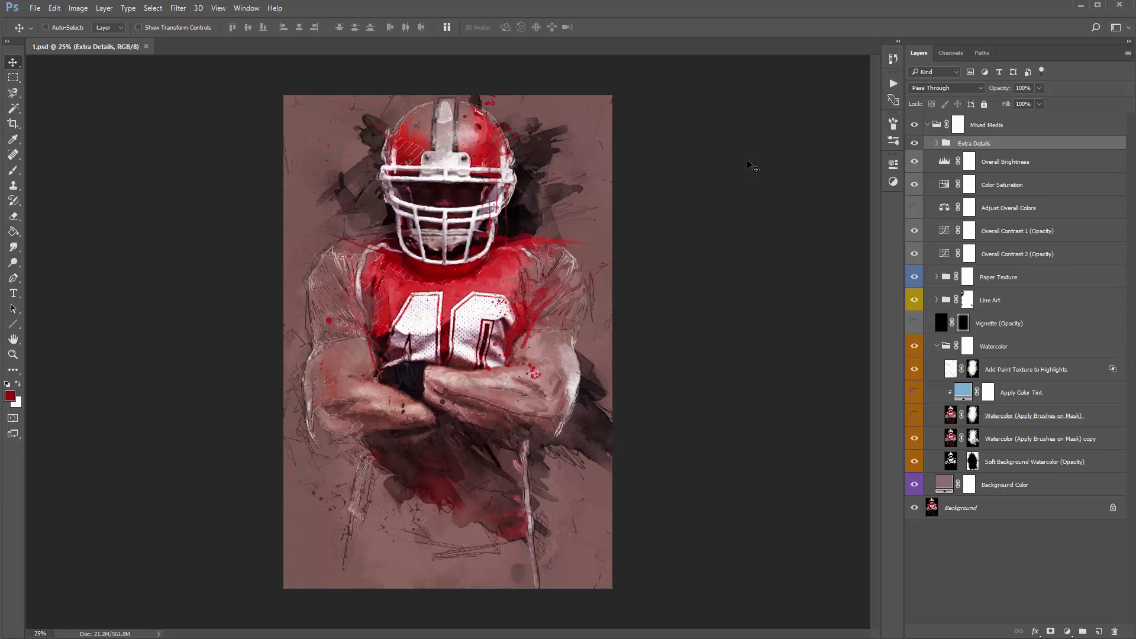
# Stamp all visible layers into a new merged layer above the Extra Details group
pyautogui.click(1001, 169)
pyautogui.click(1027, 147)
pyautogui.hotkey('ctrl', 'shift', 'alt', 'e')
pyautogui.moveTo(568, 231); pyautogui.dragTo(345, 174)
pyautogui.hotkey('ctrl', 'z')
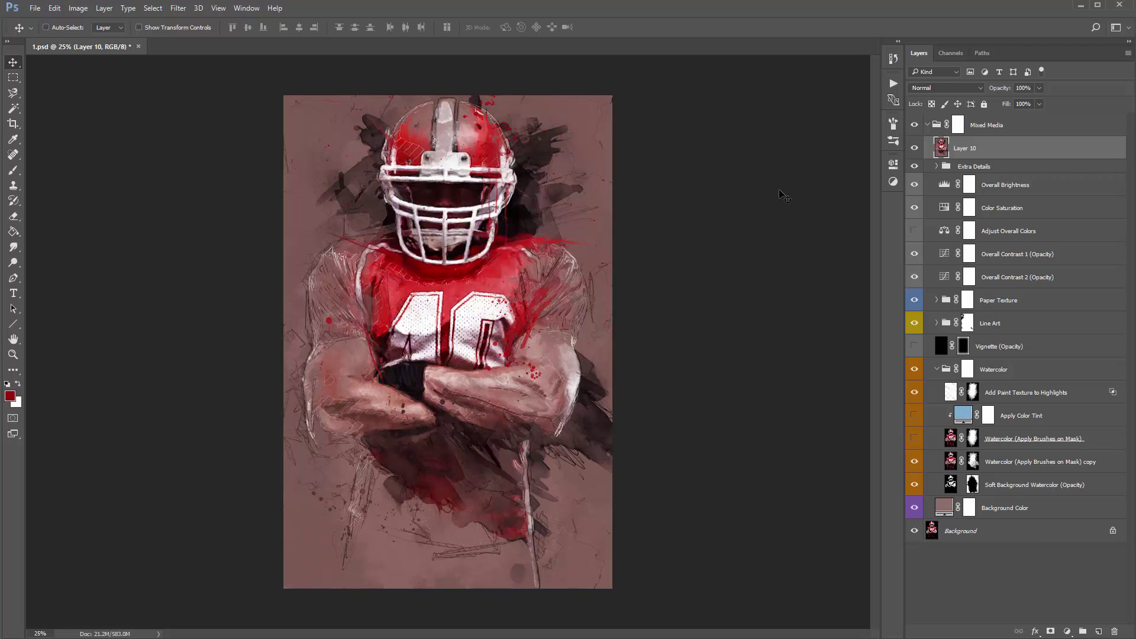
# Apply a High Pass filter with a 2.0 pixel radius to Layer 10 and set its blend mode to Linear Light
pyautogui.click(179, 9)
pyautogui.moveTo(237, 239)
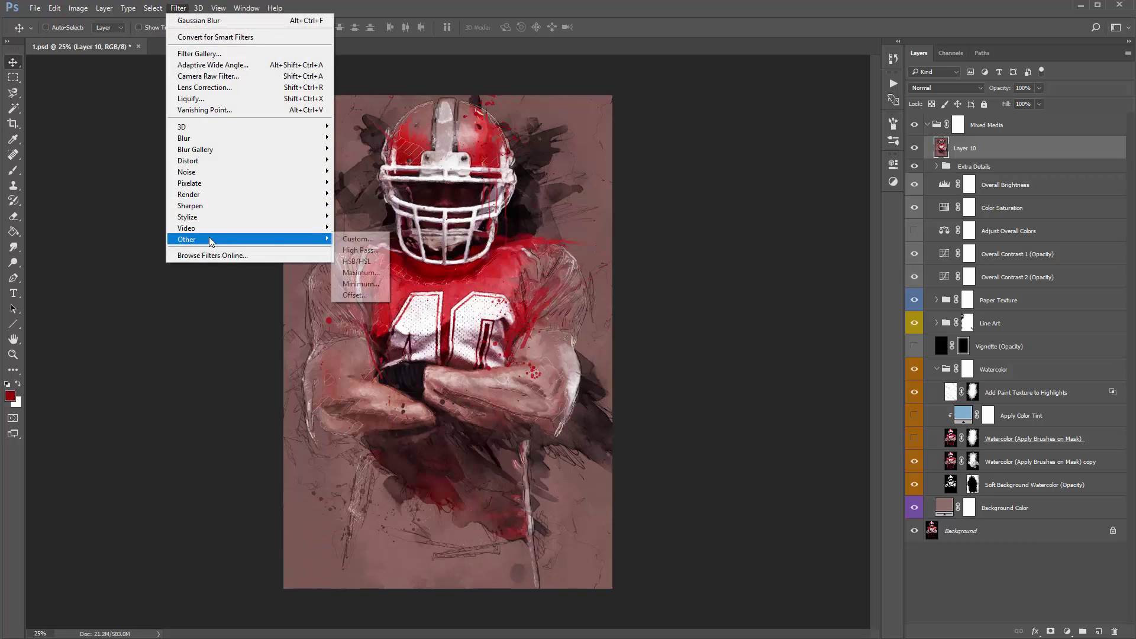
pyautogui.click(361, 250)
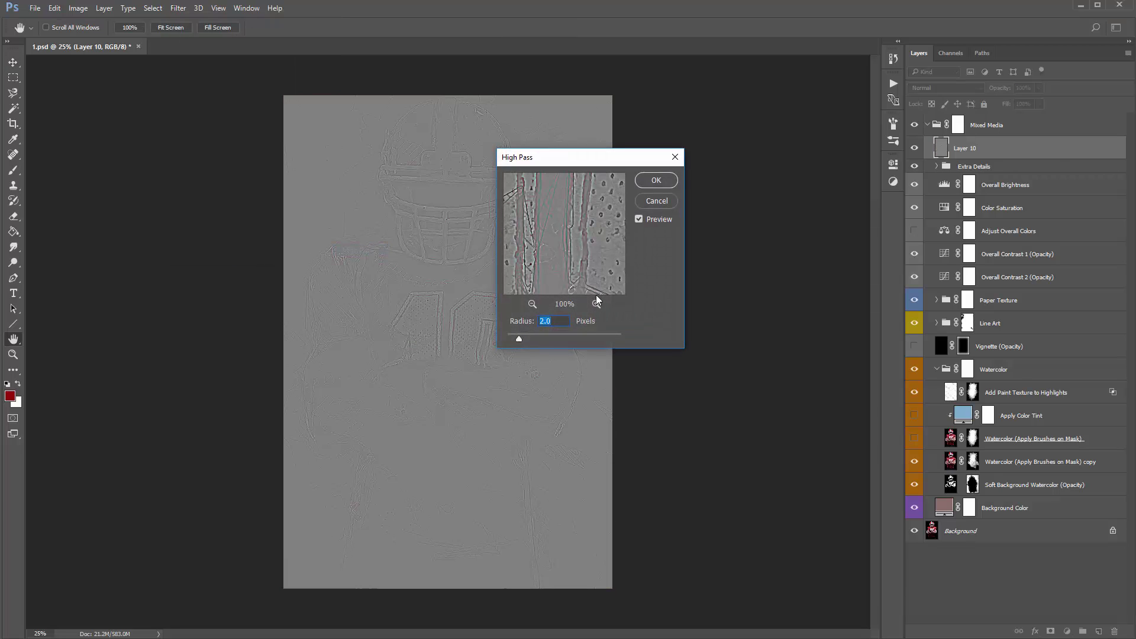
pyautogui.moveTo(559, 161); pyautogui.dragTo(659, 129)
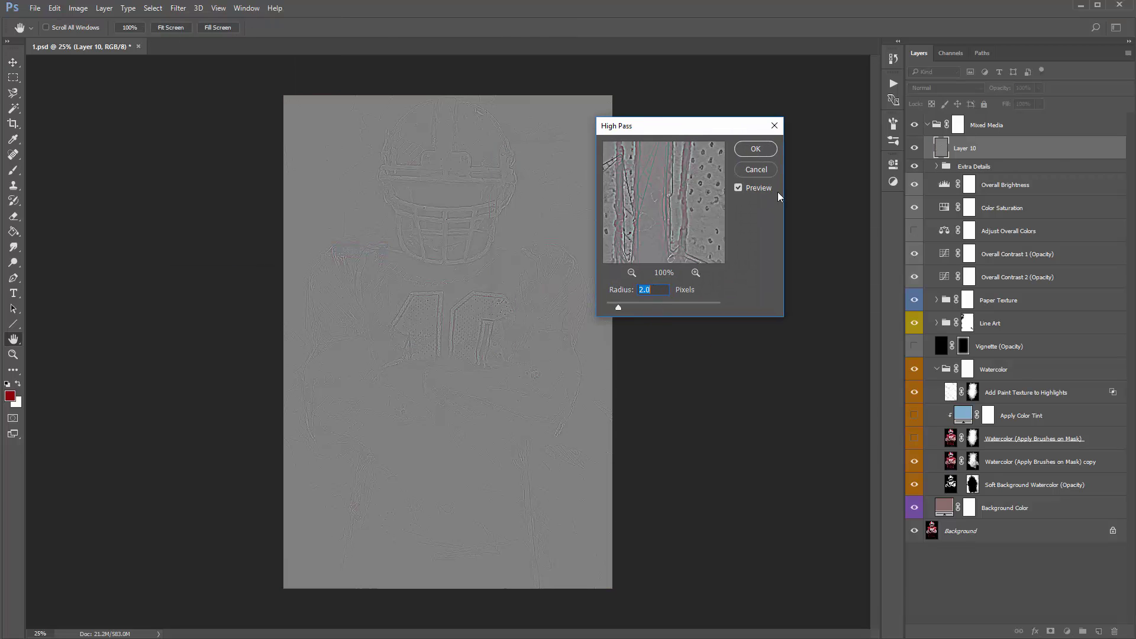
pyautogui.click(756, 148)
pyautogui.click(942, 87)
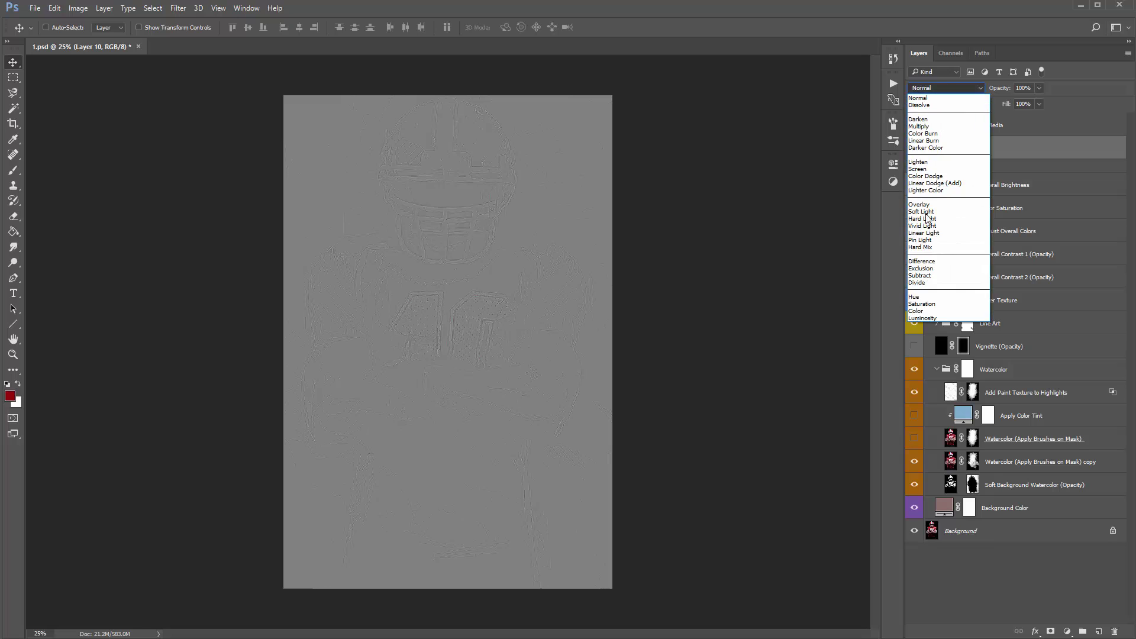
pyautogui.click(924, 233)
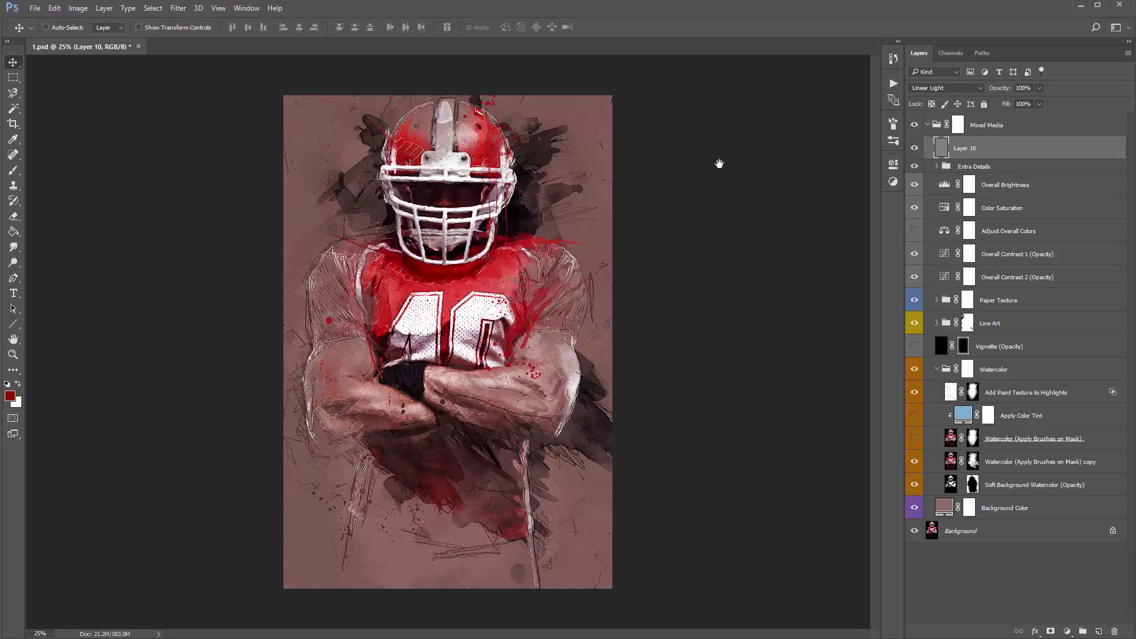
# Toggle Layer 10's visibility to compare the artwork with and without the High Pass sharpening
pyautogui.click(915, 149)
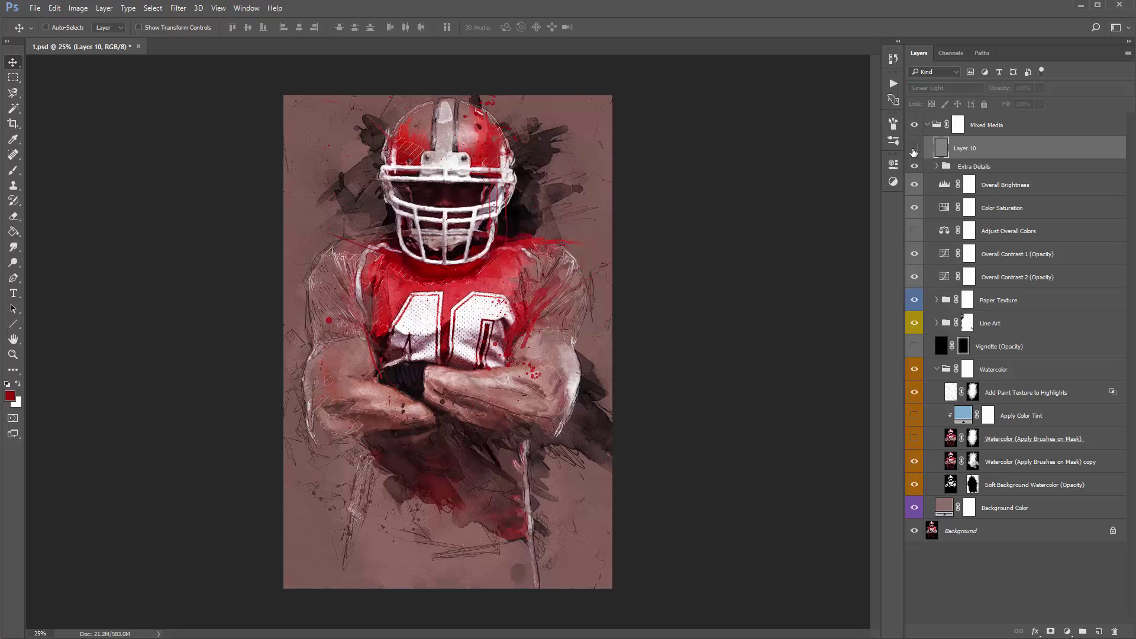
pyautogui.click(914, 149)
pyautogui.click(914, 149)
pyautogui.click(914, 149)
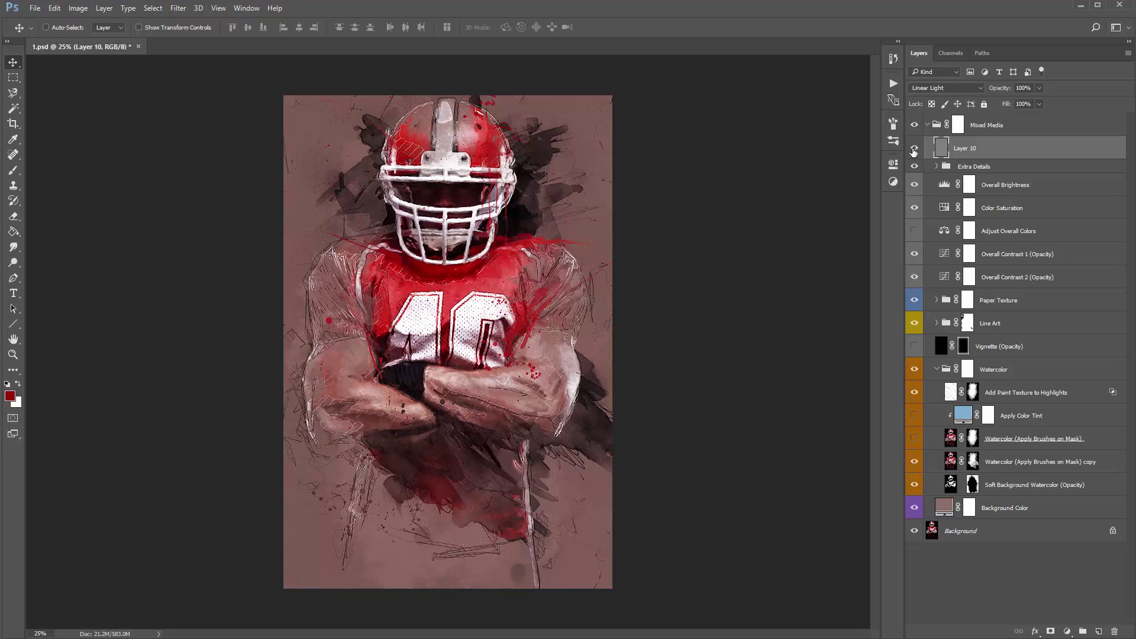
pyautogui.click(915, 149)
pyautogui.click(915, 150)
# Toggle the Mixed Media group's visibility to compare the finished football player artwork with the original photo
pyautogui.click(977, 127)
pyautogui.click(915, 126)
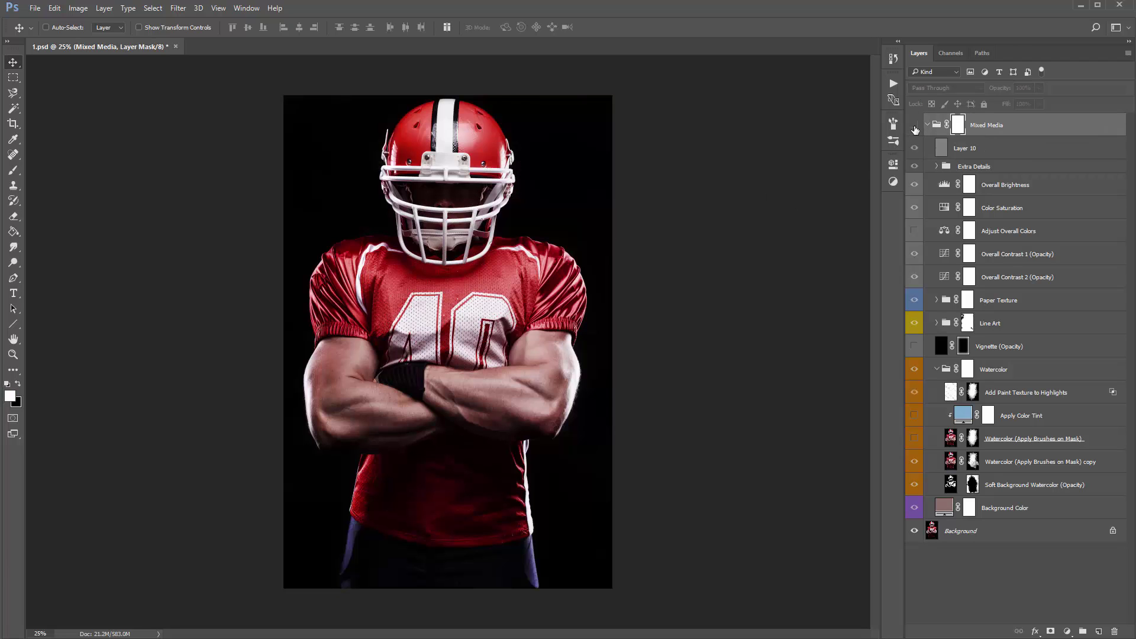
pyautogui.click(914, 126)
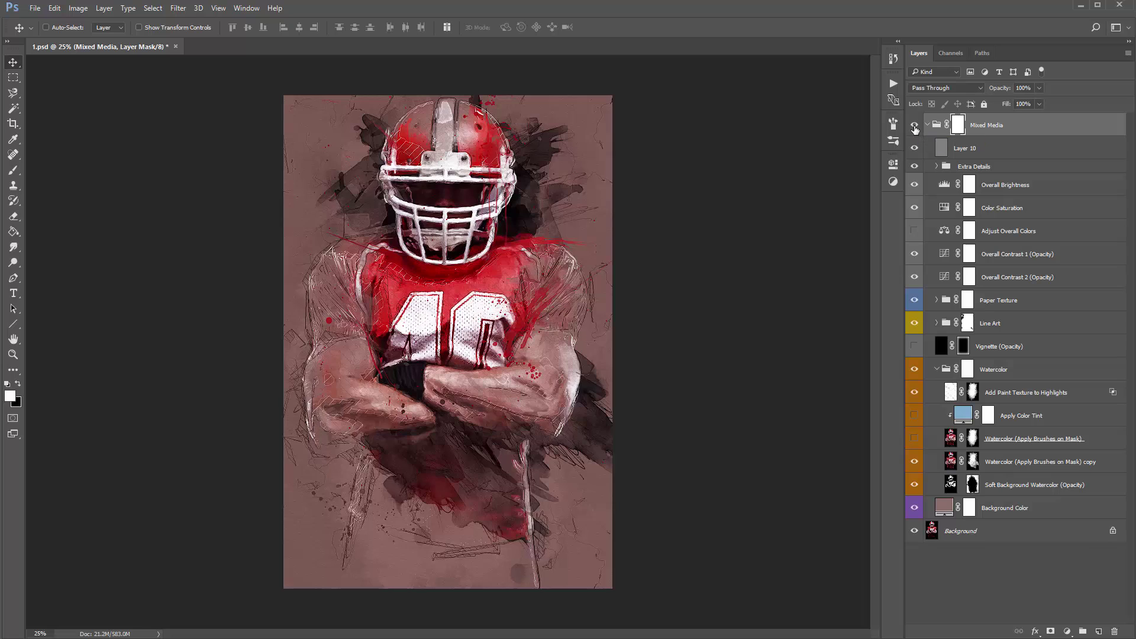
pyautogui.click(914, 127)
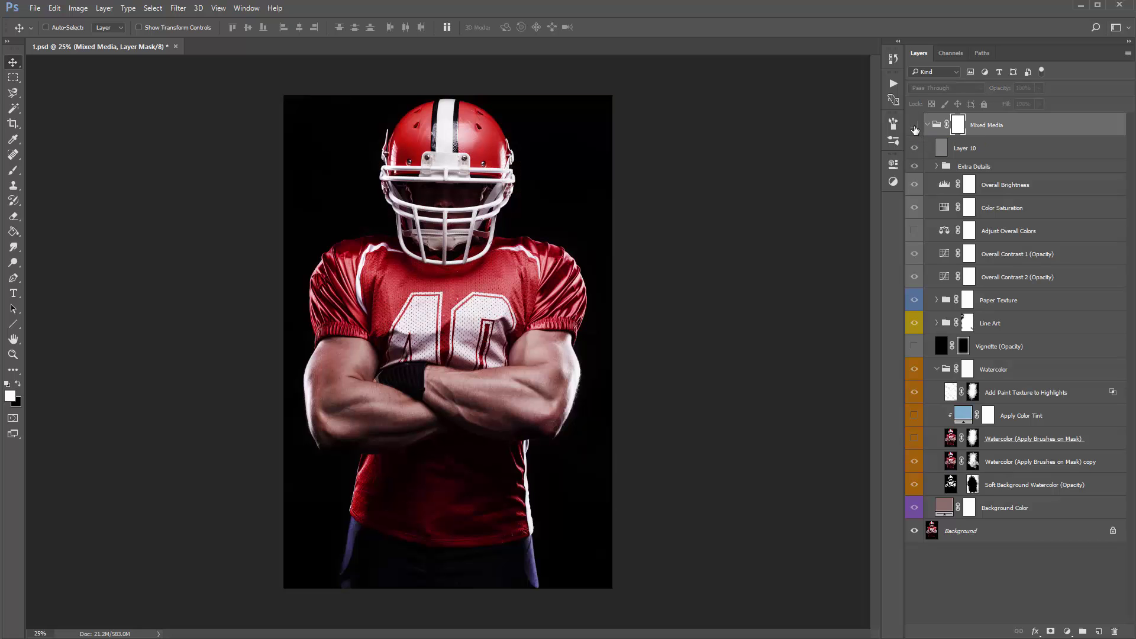
pyautogui.click(914, 126)
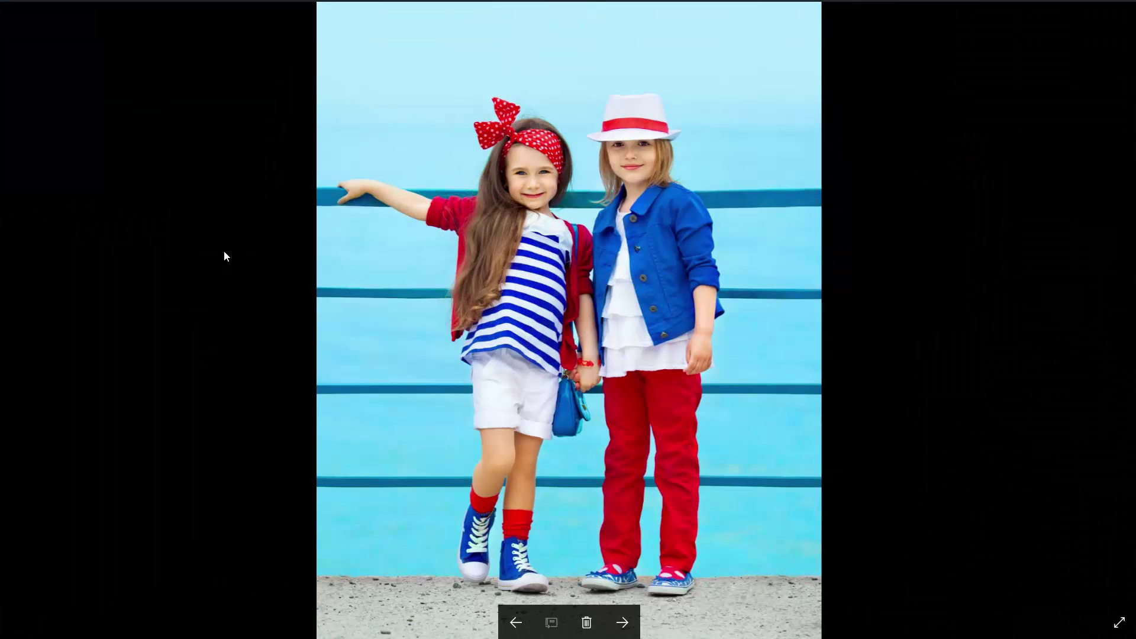
# Review the 3.jpg photo of the two children and check its pixel dimensions in Image Size without changing them
pyautogui.press('Right')
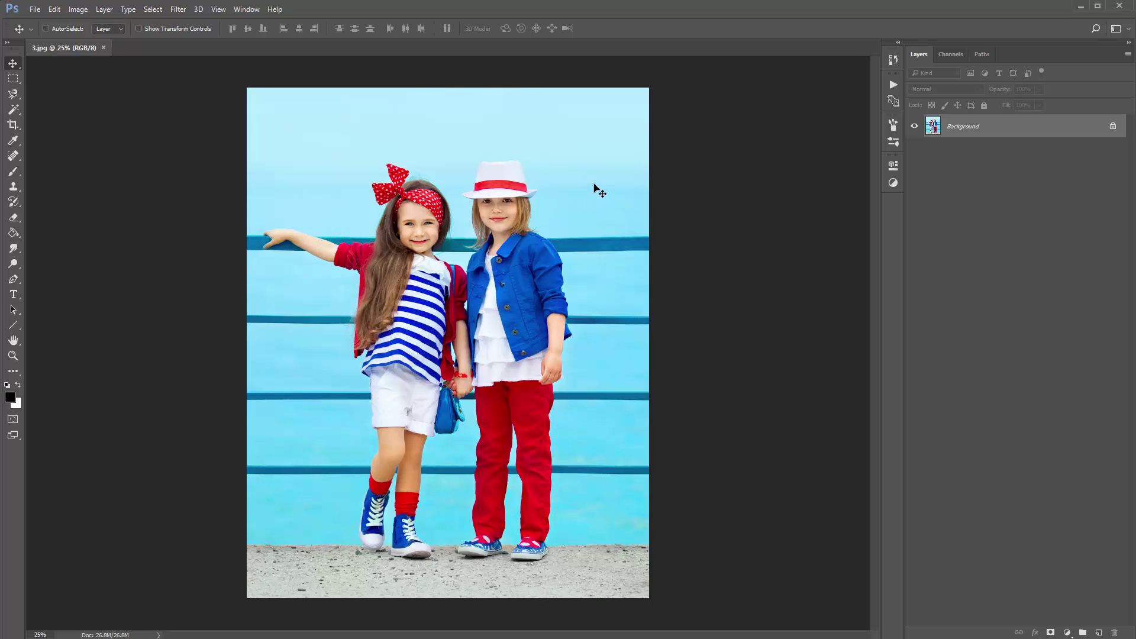
pyautogui.click(77, 13)
pyautogui.click(106, 93)
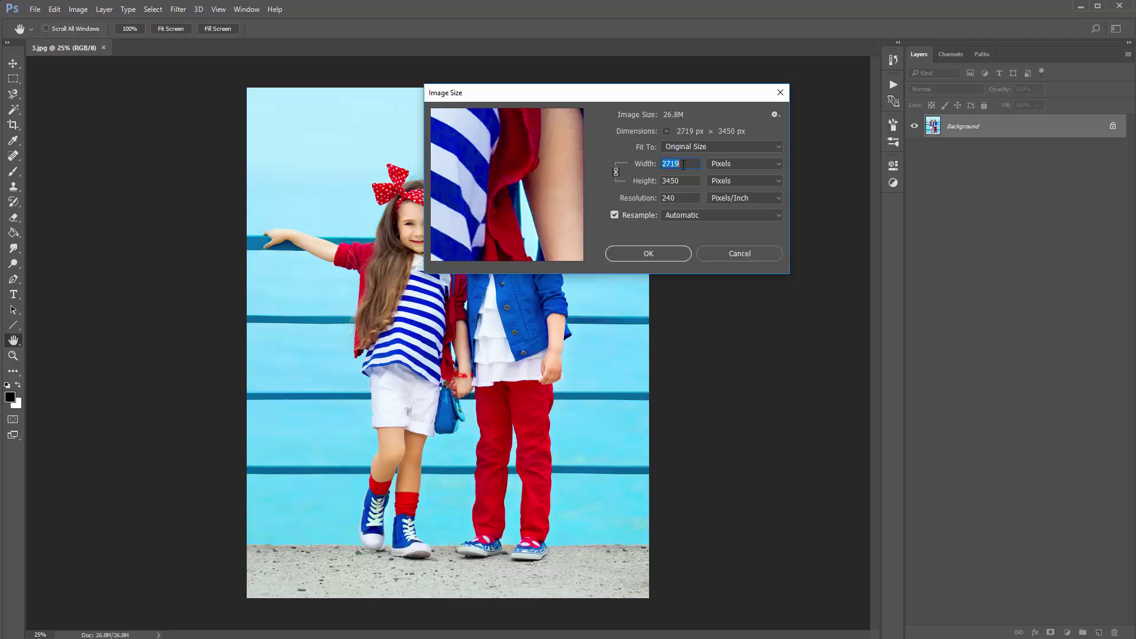
pyautogui.click(693, 183)
pyautogui.click(739, 253)
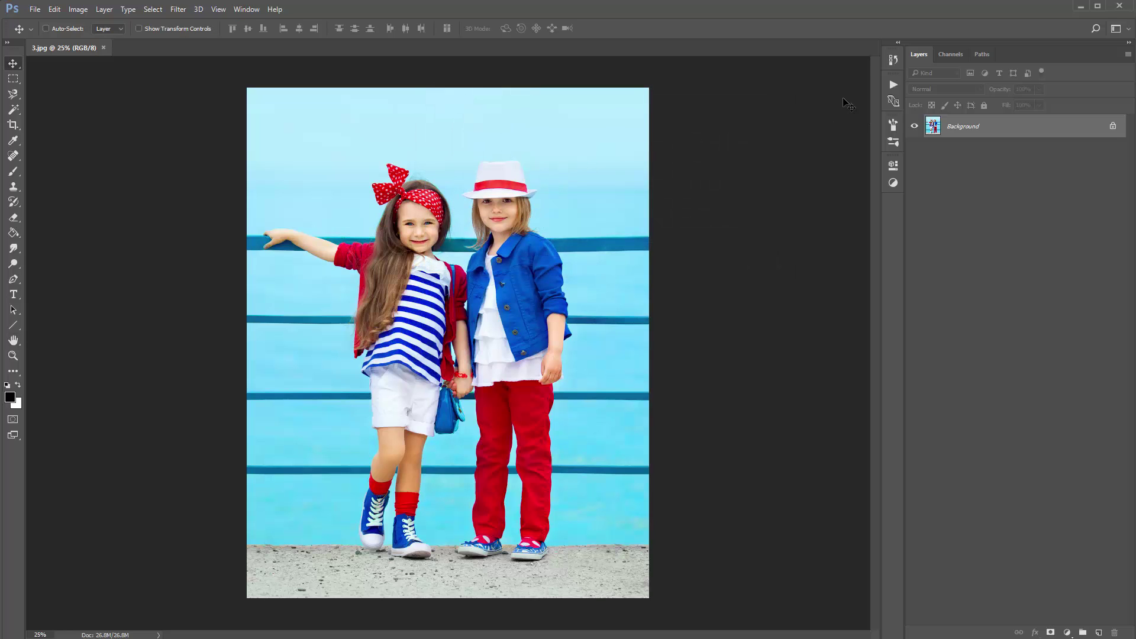
# Play the Mixed Media action on 3.jpg and proceed past the Step 1 message to the detail brushing
pyautogui.click(894, 86)
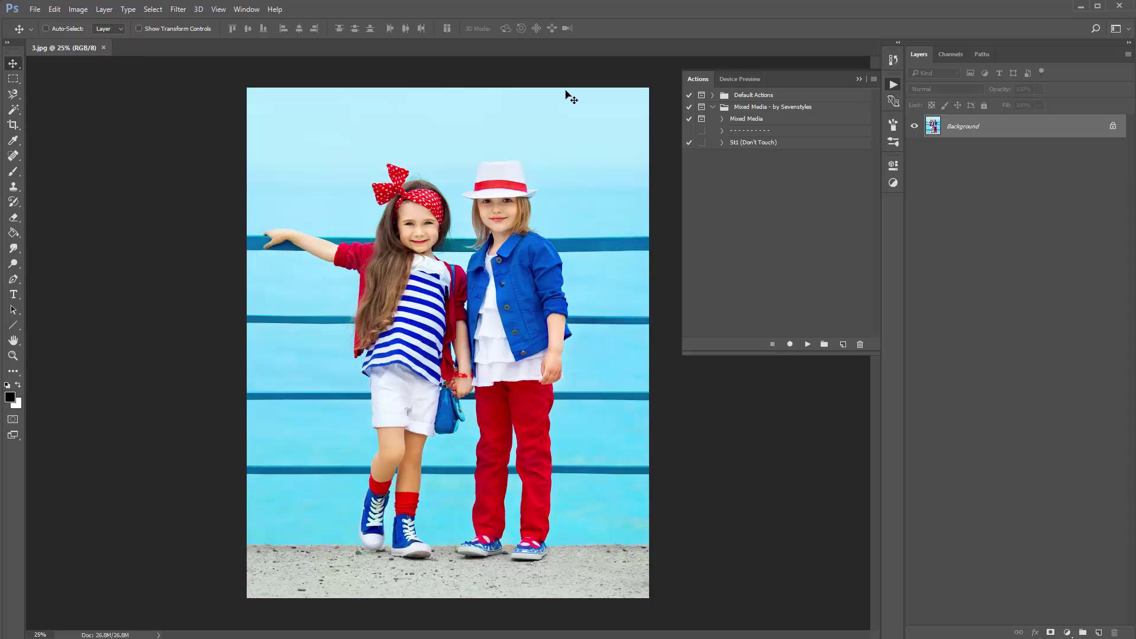
pyautogui.click(747, 122)
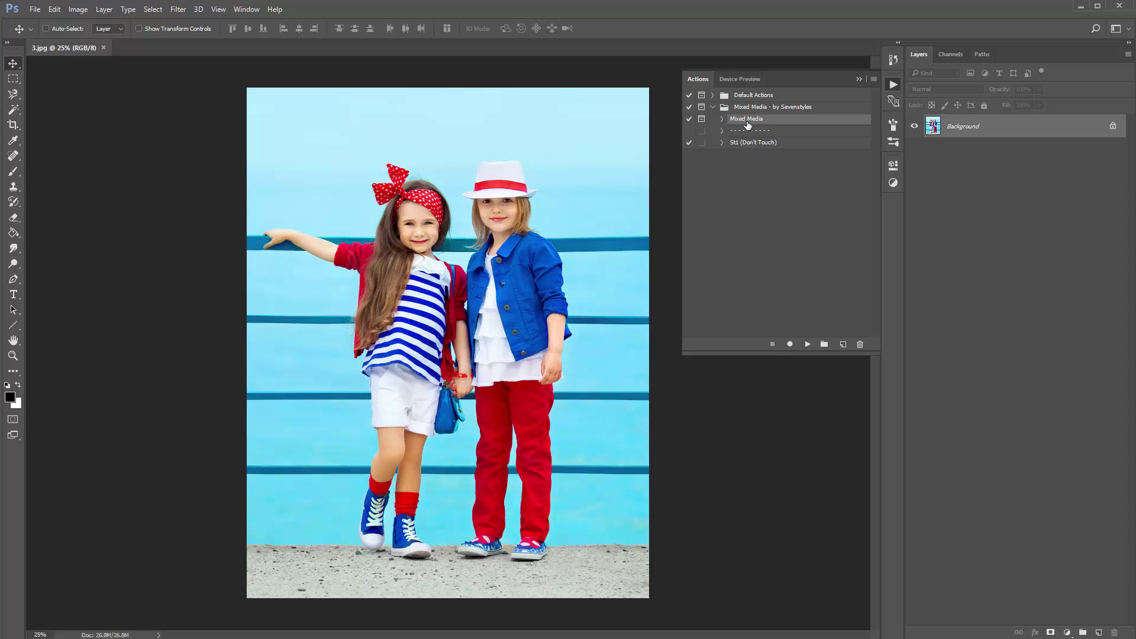
pyautogui.click(808, 344)
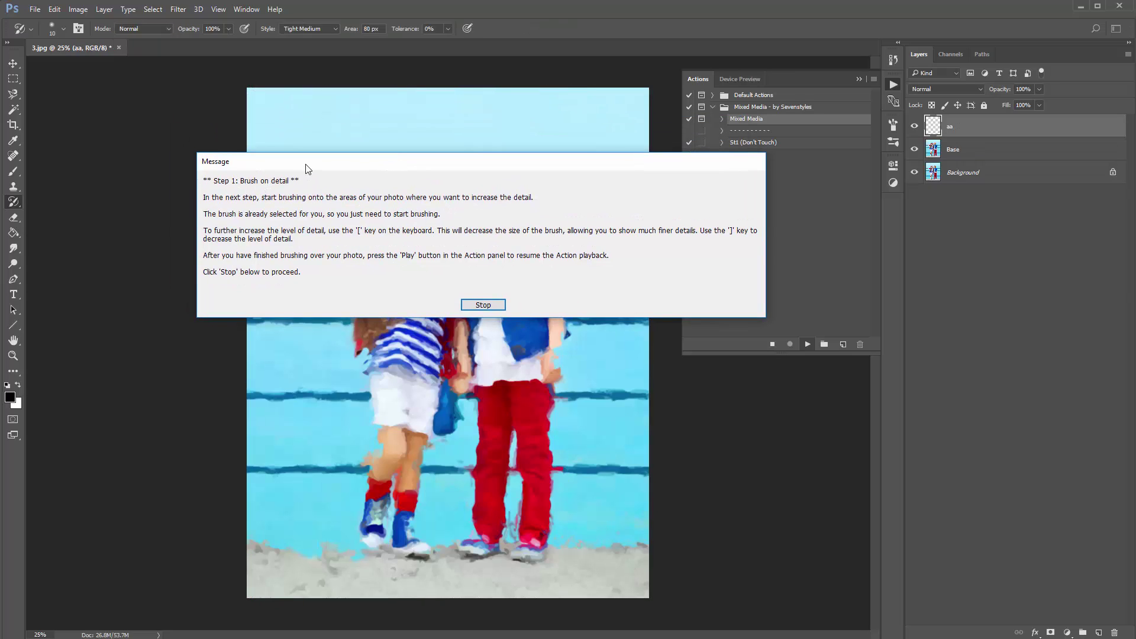
pyautogui.moveTo(306, 165); pyautogui.dragTo(308, 150)
pyautogui.press('Return')
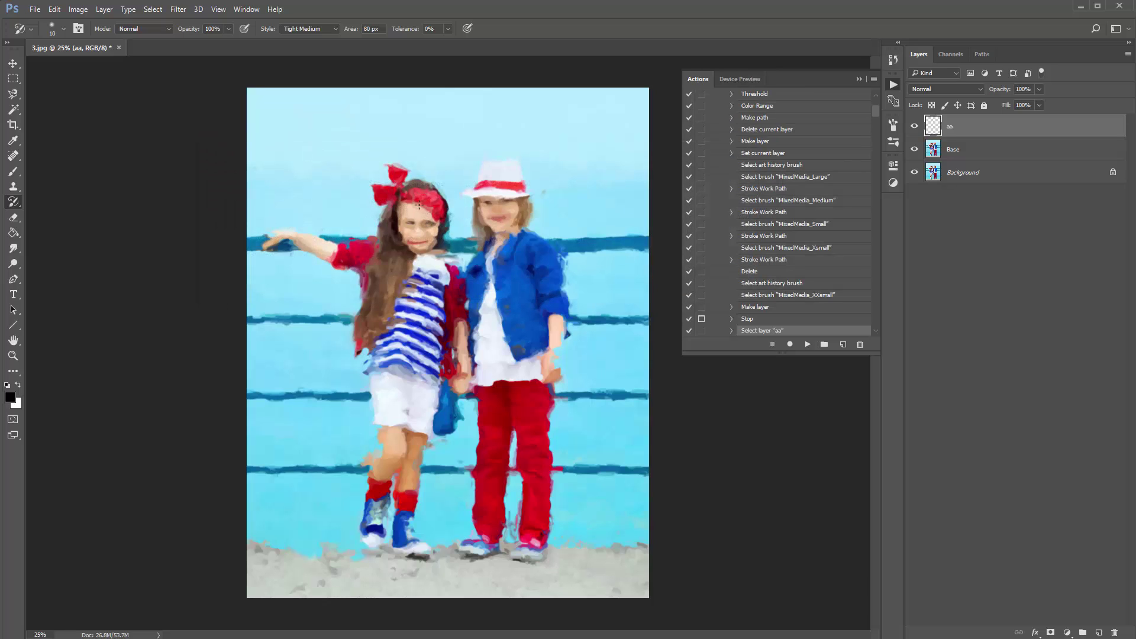
# Brush detail onto both children's faces on layer aa, and onto their arms, hands, clothing and legs with an 8 px brush
pyautogui.moveTo(419, 206)
pyautogui.mouseDown()
pyautogui.moveTo(438, 211)
pyautogui.moveTo(405, 216)
pyautogui.moveTo(429, 229)
pyautogui.moveTo(424, 244)
pyautogui.moveTo(415, 201)
pyautogui.moveTo(500, 198)
pyautogui.moveTo(509, 210)
pyautogui.moveTo(492, 199)
pyautogui.moveTo(523, 187)
pyautogui.moveTo(486, 243)
pyautogui.moveTo(481, 213)
pyautogui.moveTo(491, 239)
pyautogui.mouseUp()
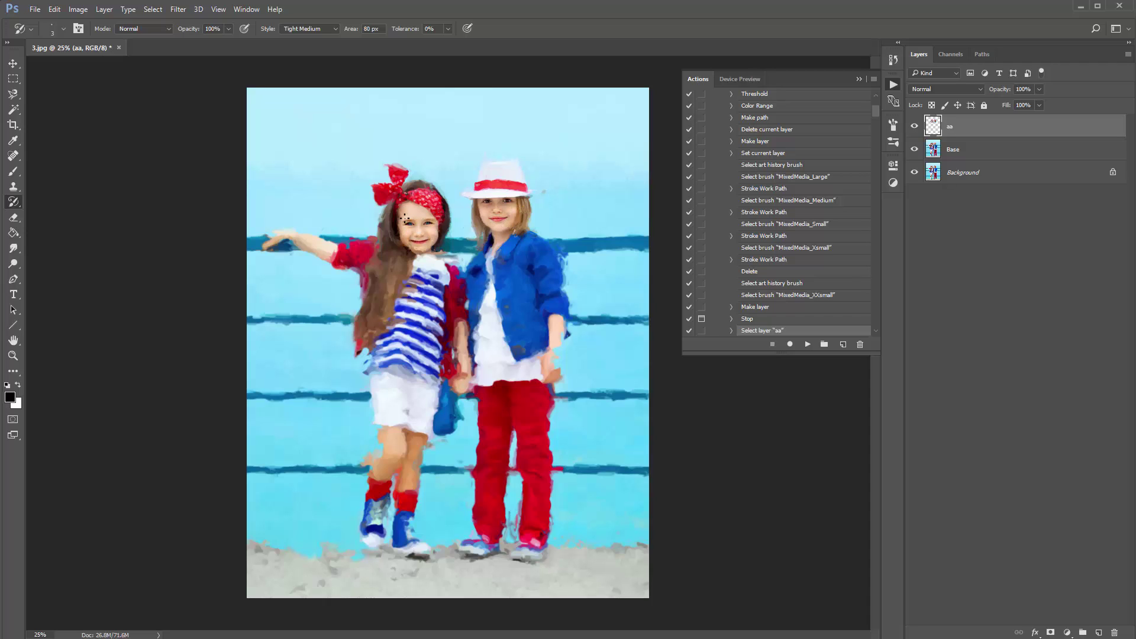
pyautogui.press(']')
pyautogui.press(']')
pyautogui.press(']')
pyautogui.press(']')
pyautogui.moveTo(318, 250)
pyautogui.mouseDown()
pyautogui.moveTo(266, 237)
pyautogui.moveTo(338, 245)
pyautogui.mouseUp()
pyautogui.moveTo(472, 384)
pyautogui.mouseDown()
pyautogui.moveTo(466, 350)
pyautogui.moveTo(454, 358)
pyautogui.moveTo(461, 375)
pyautogui.moveTo(453, 323)
pyautogui.mouseUp()
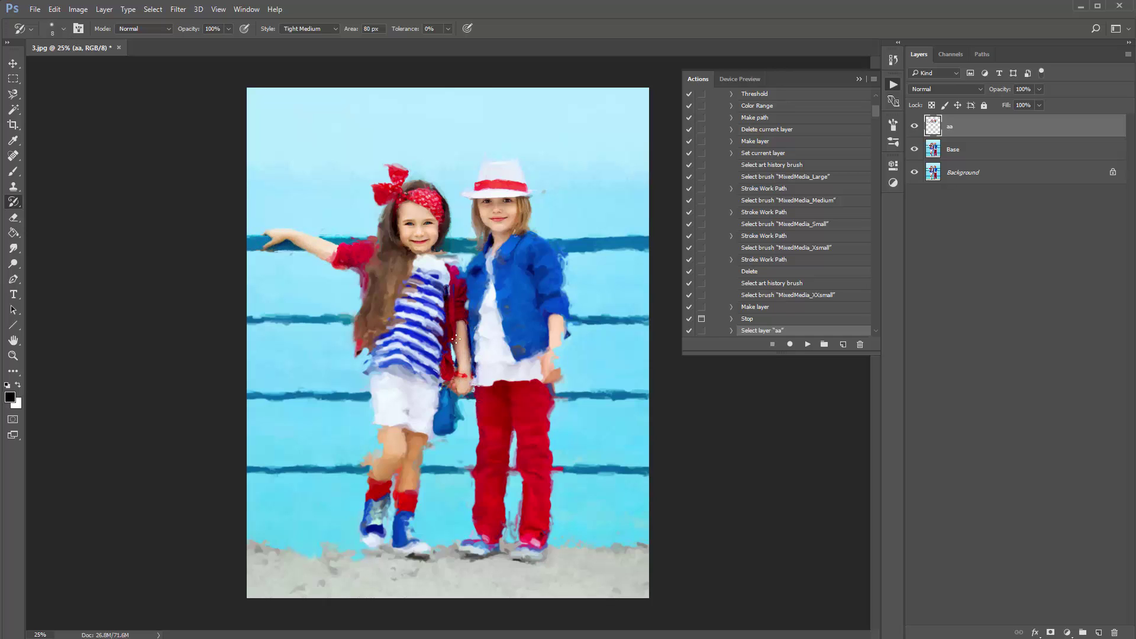
pyautogui.moveTo(521, 361)
pyautogui.mouseDown()
pyautogui.moveTo(550, 314)
pyautogui.moveTo(560, 367)
pyautogui.moveTo(559, 266)
pyautogui.moveTo(531, 248)
pyautogui.mouseUp()
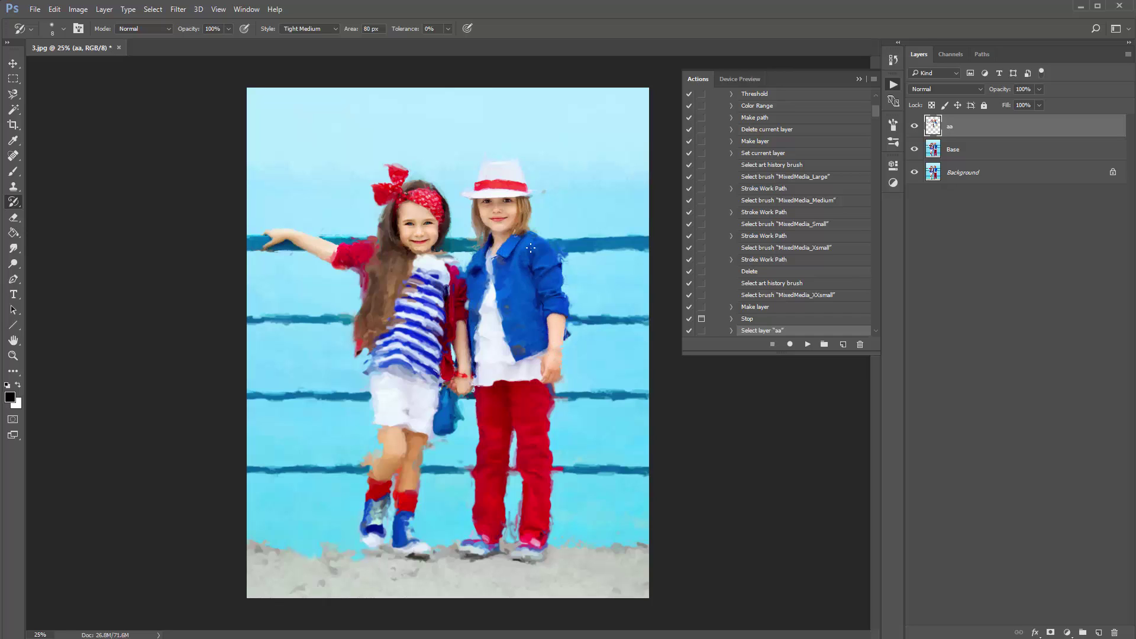
pyautogui.moveTo(375, 471); pyautogui.dragTo(363, 462)
pyautogui.moveTo(548, 540)
pyautogui.mouseDown()
pyautogui.moveTo(517, 530)
pyautogui.moveTo(474, 473)
pyautogui.mouseUp()
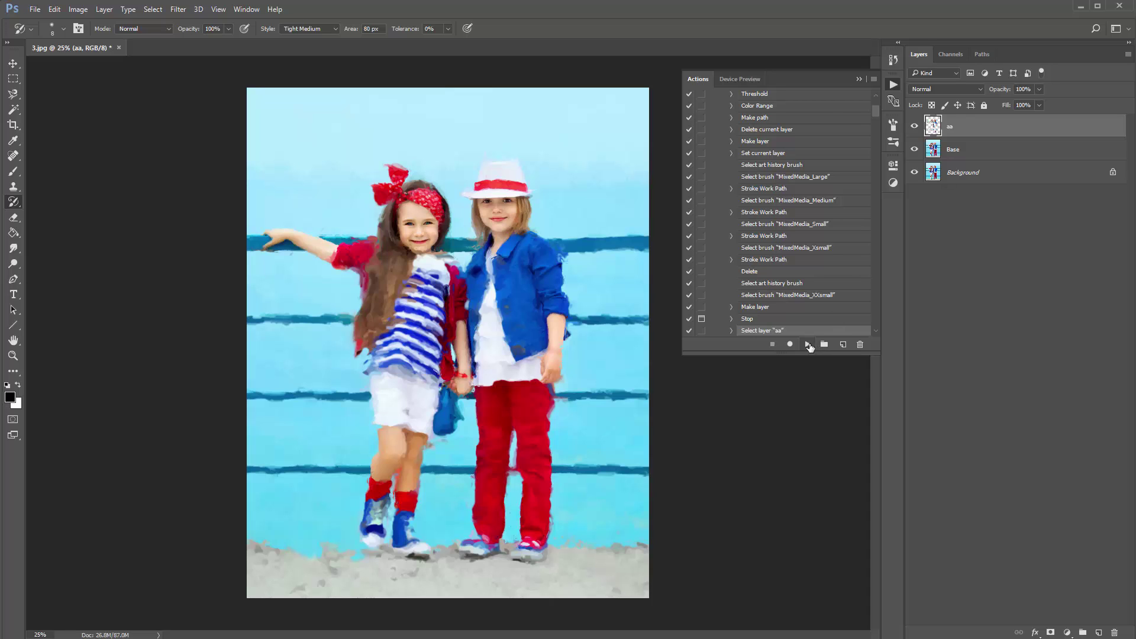
# Resume the action and reveal both children in watercolour on the Rvl layer mask with the 1722 px brush
pyautogui.click(808, 345)
pyautogui.moveTo(431, 152); pyautogui.dragTo(377, 138)
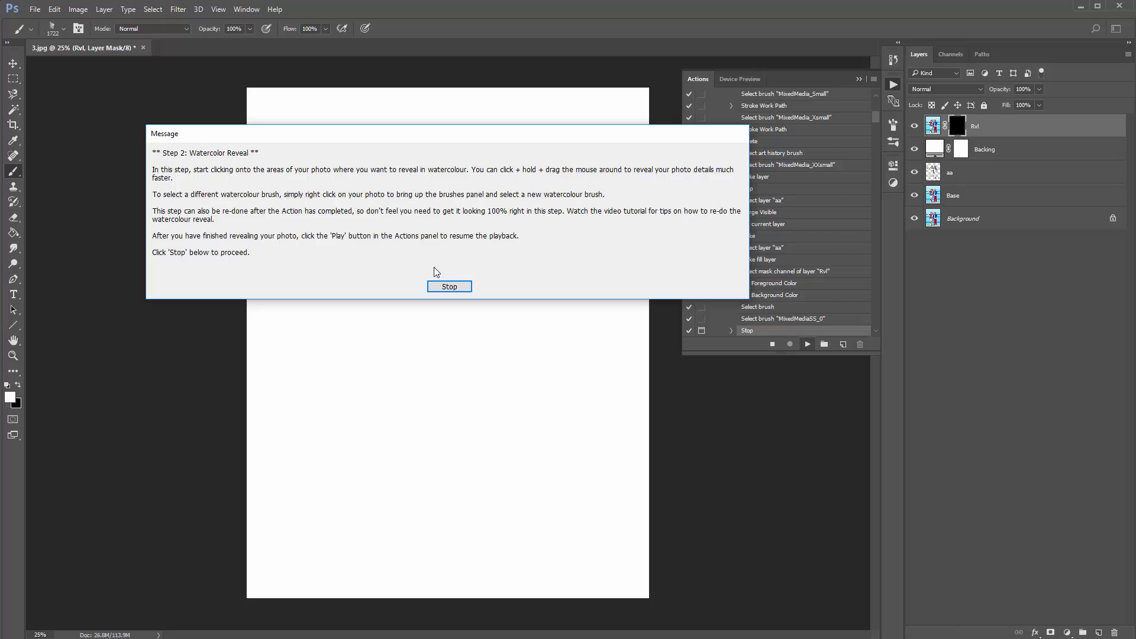
pyautogui.click(449, 287)
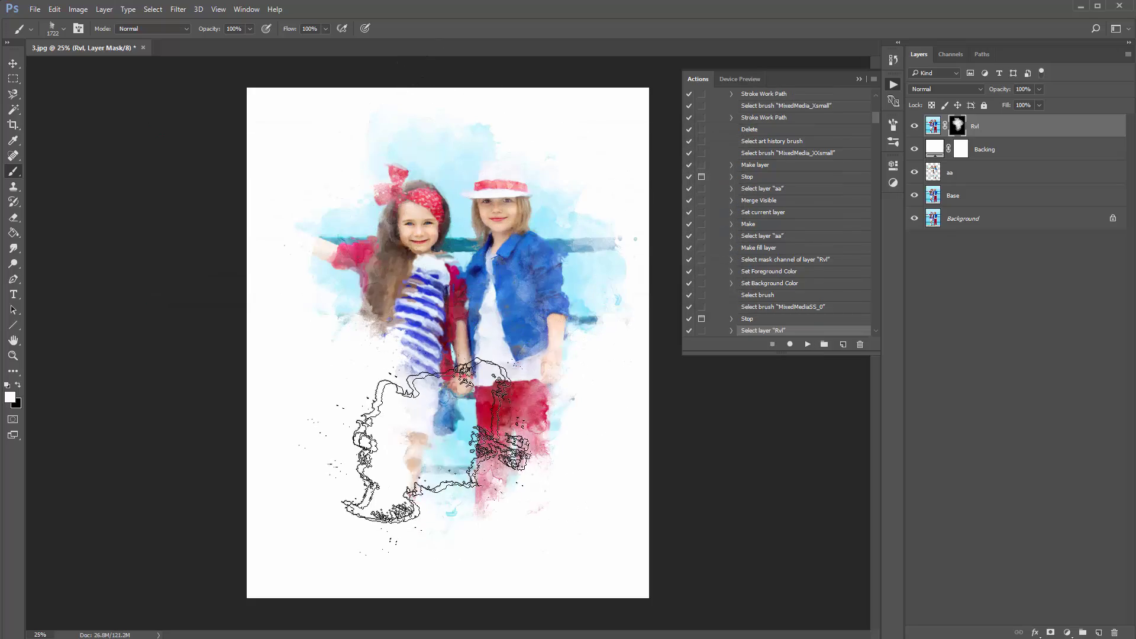
pyautogui.moveTo(435, 441)
pyautogui.mouseDown()
pyautogui.moveTo(351, 287)
pyautogui.moveTo(294, 243)
pyautogui.moveTo(307, 288)
pyautogui.moveTo(440, 420)
pyautogui.moveTo(476, 522)
pyautogui.moveTo(390, 489)
pyautogui.moveTo(446, 475)
pyautogui.moveTo(490, 370)
pyautogui.moveTo(475, 258)
pyautogui.moveTo(487, 214)
pyautogui.moveTo(481, 234)
pyautogui.moveTo(440, 237)
pyautogui.mouseUp()
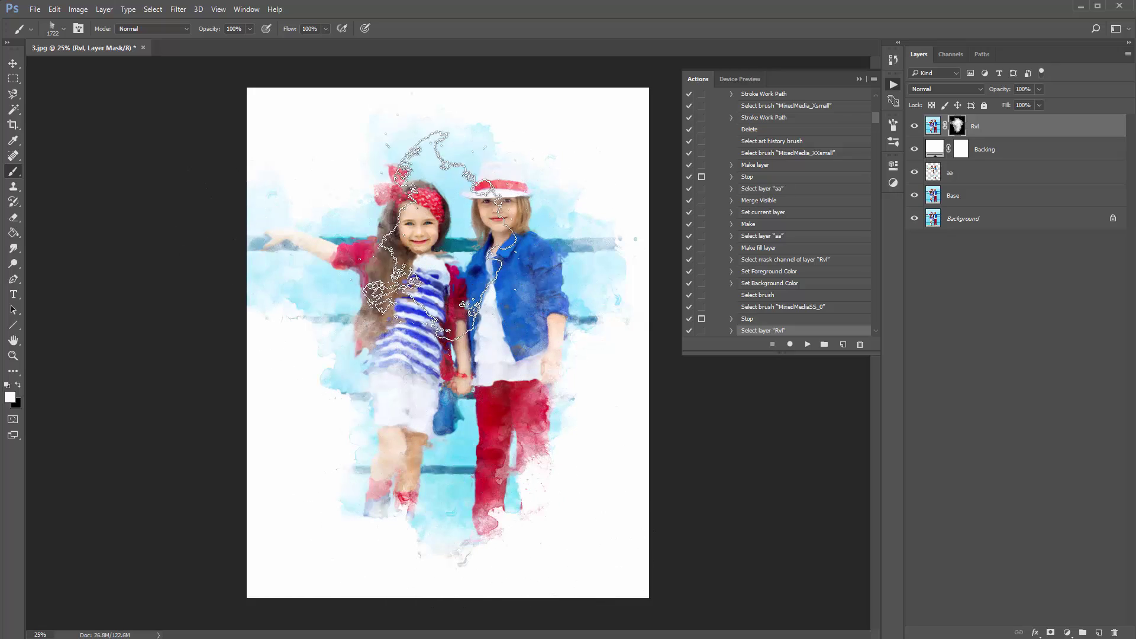
pyautogui.rightClick(437, 222)
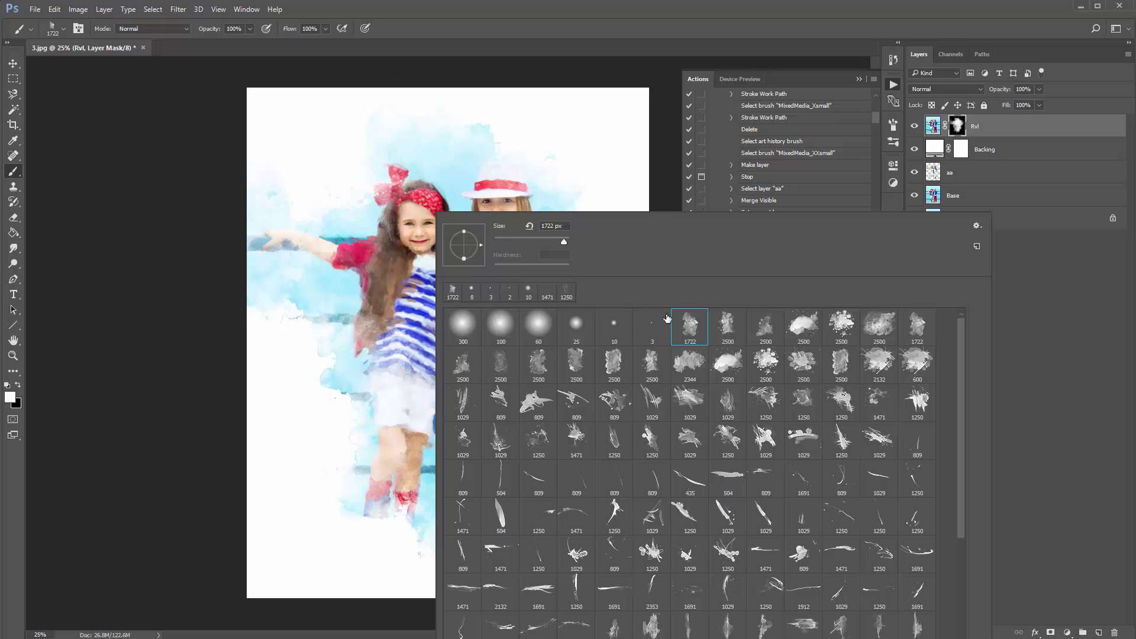
pyautogui.click(373, 207)
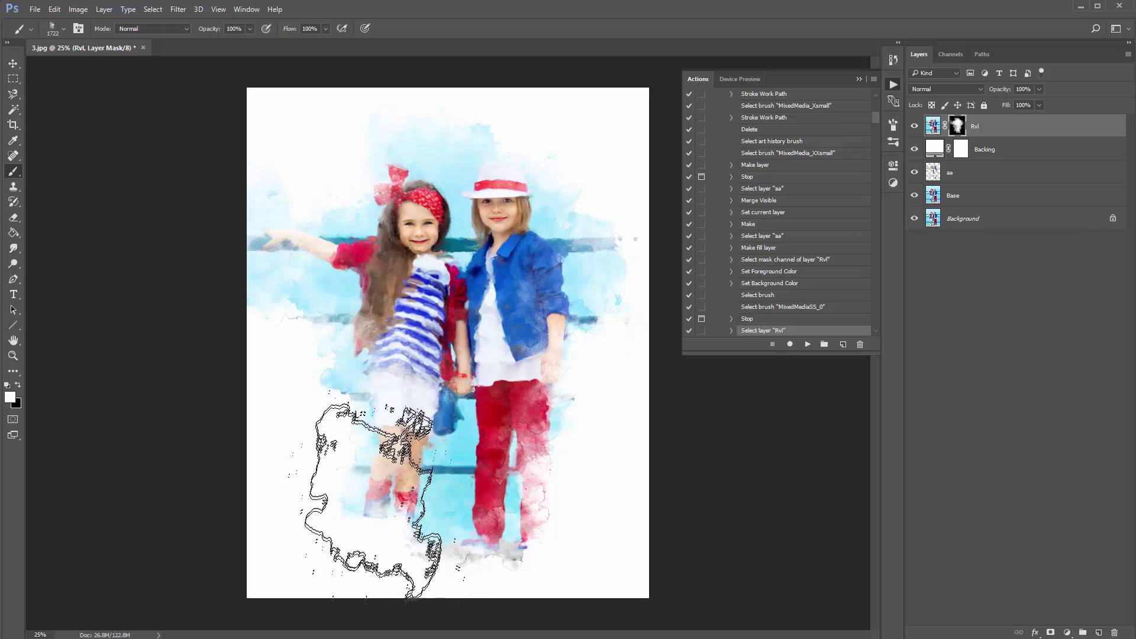
pyautogui.click(380, 490)
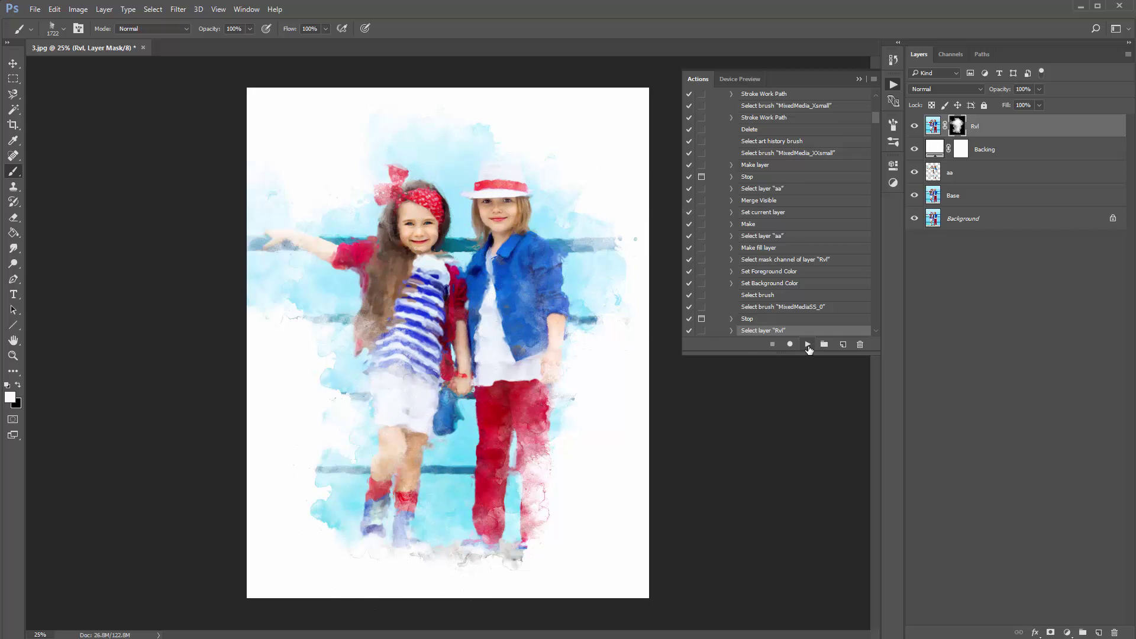
# Resume the action and draw photo edge outlines around the borders of the watercolour area on the Outlines layer
pyautogui.click(808, 344)
pyautogui.moveTo(254, 132); pyautogui.dragTo(285, 122)
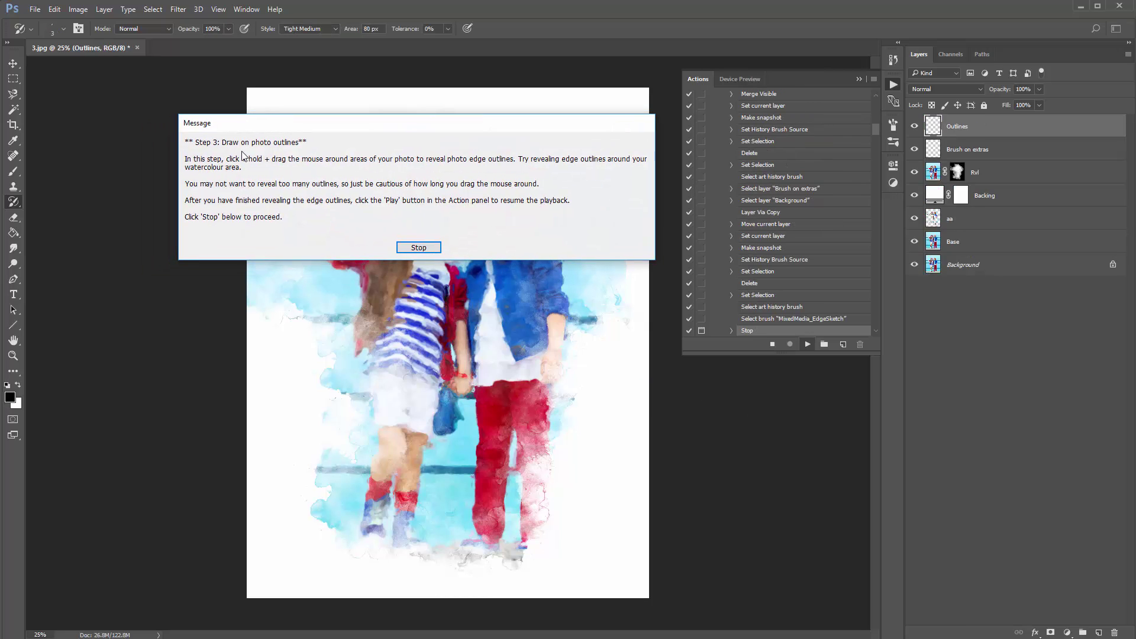
pyautogui.click(414, 247)
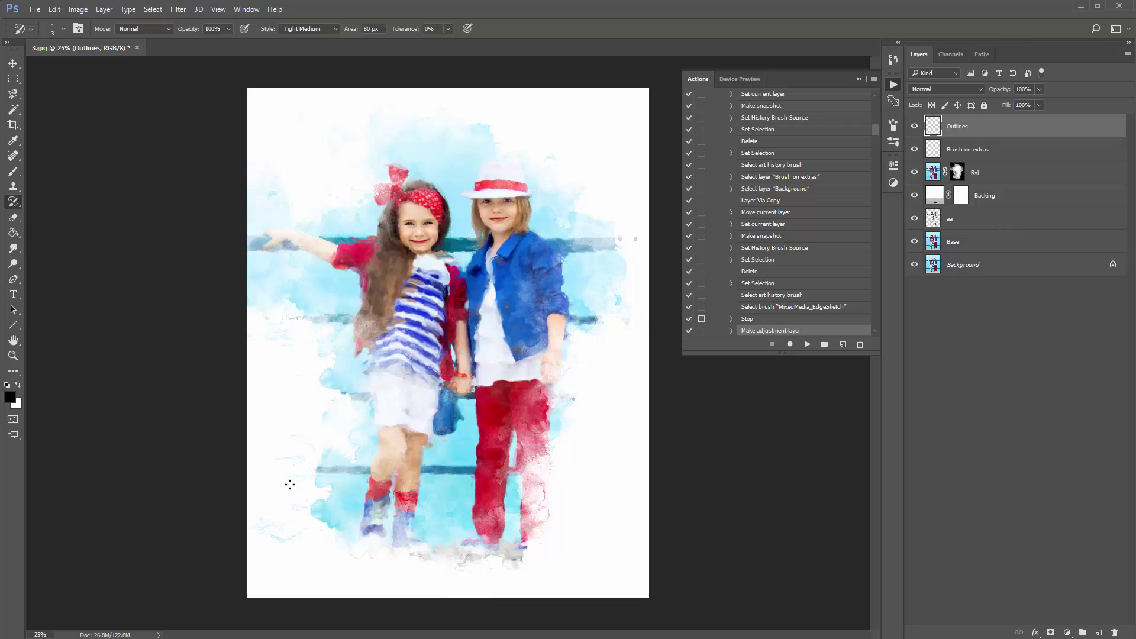
pyautogui.moveTo(535, 521); pyautogui.dragTo(581, 509)
pyautogui.moveTo(579, 415); pyautogui.dragTo(592, 370)
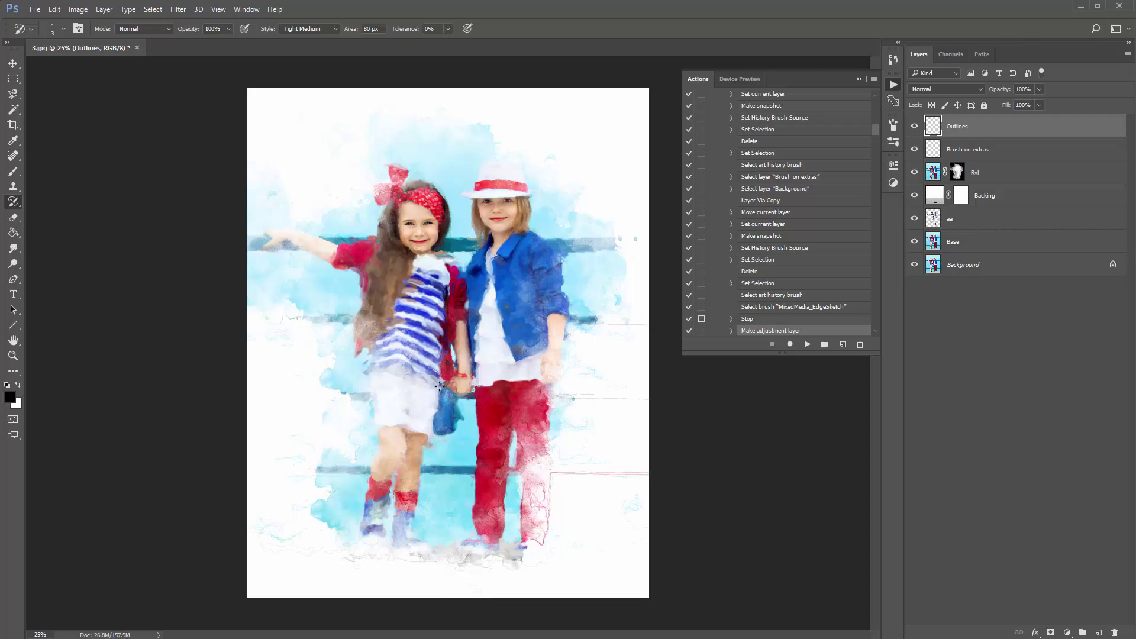
pyautogui.moveTo(335, 399); pyautogui.dragTo(284, 331)
# Resume the action and set the white angular lines' Pattern Overlay scale to 10%
pyautogui.click(808, 344)
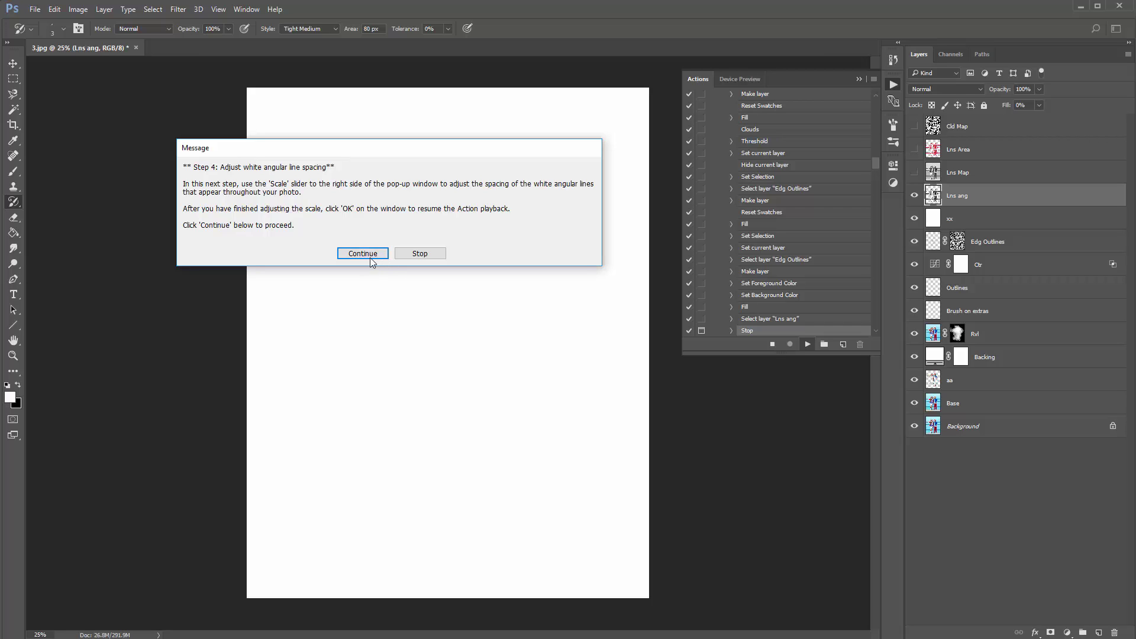
pyautogui.click(363, 254)
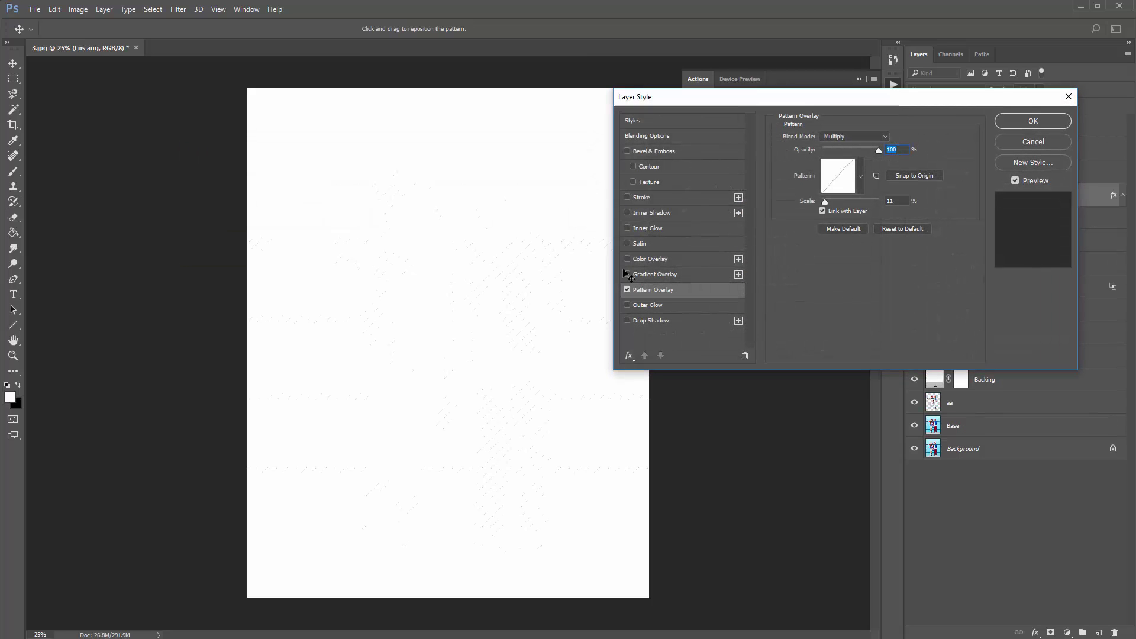
pyautogui.moveTo(831, 202)
pyautogui.mouseDown()
pyautogui.moveTo(841, 202)
pyautogui.moveTo(824, 203)
pyautogui.mouseUp()
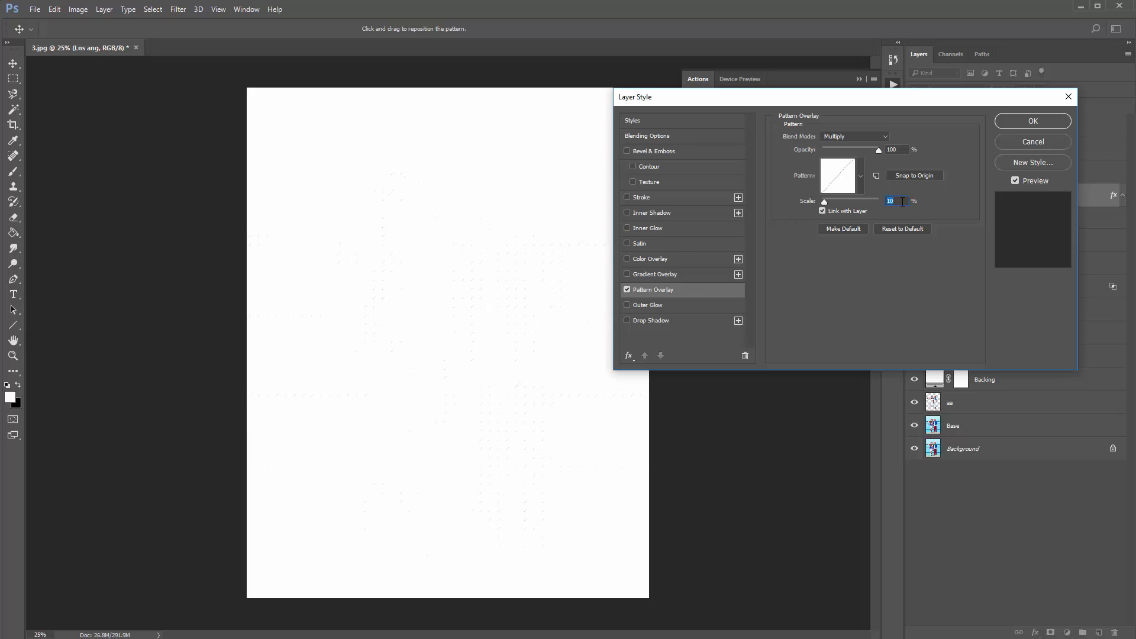
pyautogui.press('Return')
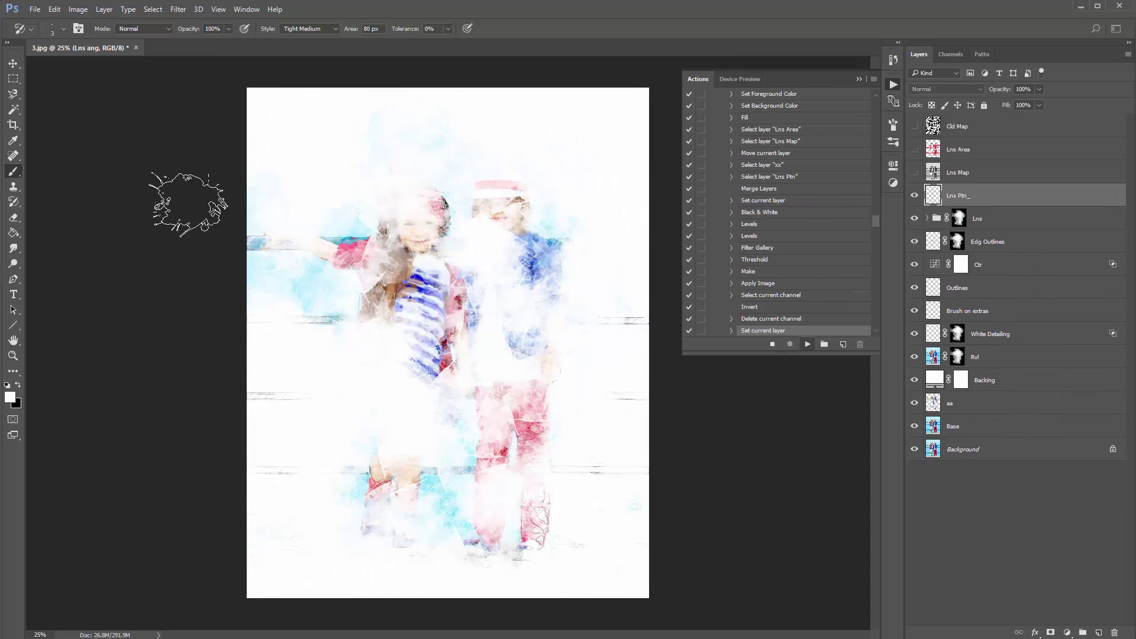
# Continue to the black angular line spacing and set its Pattern Overlay scale to 27%
pyautogui.moveTo(255, 148); pyautogui.dragTo(280, 129)
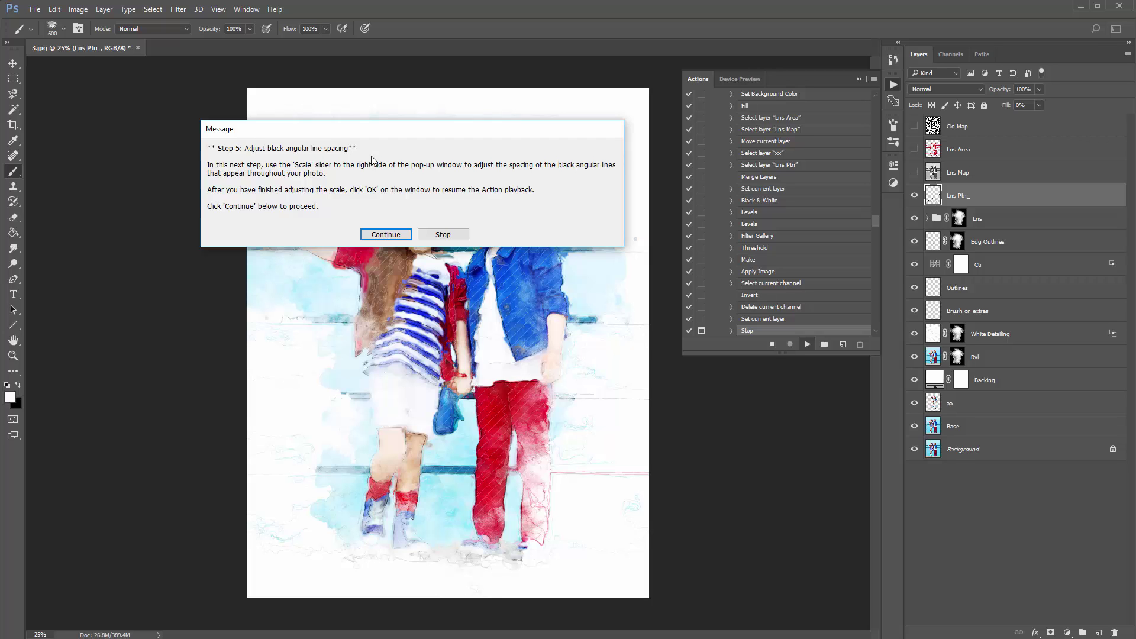
pyautogui.click(385, 235)
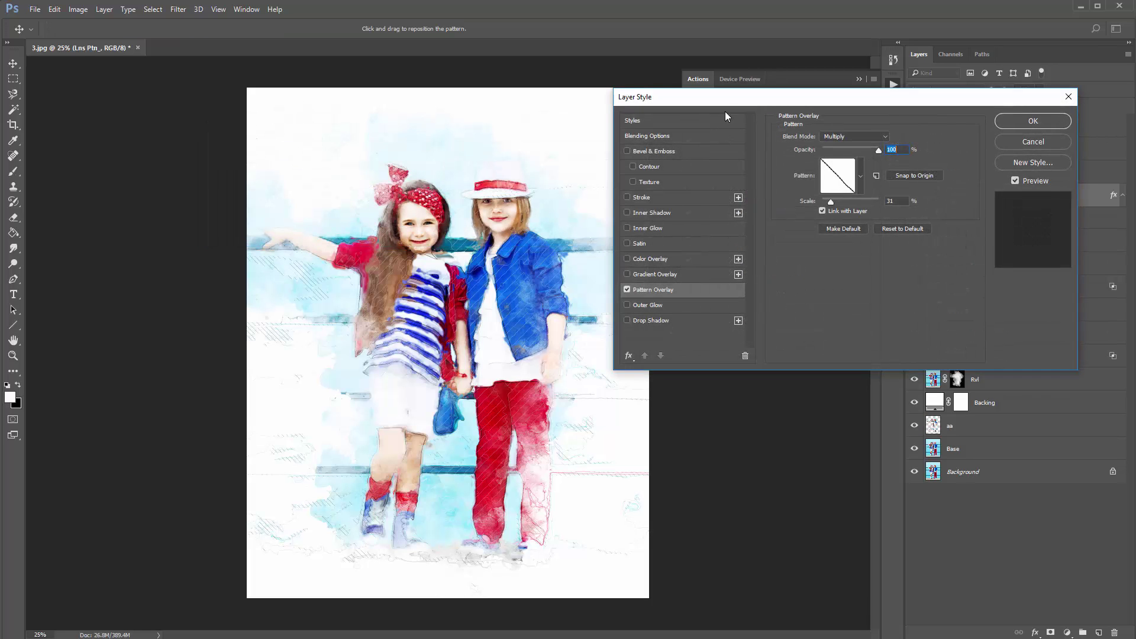
pyautogui.moveTo(728, 114); pyautogui.dragTo(638, 103)
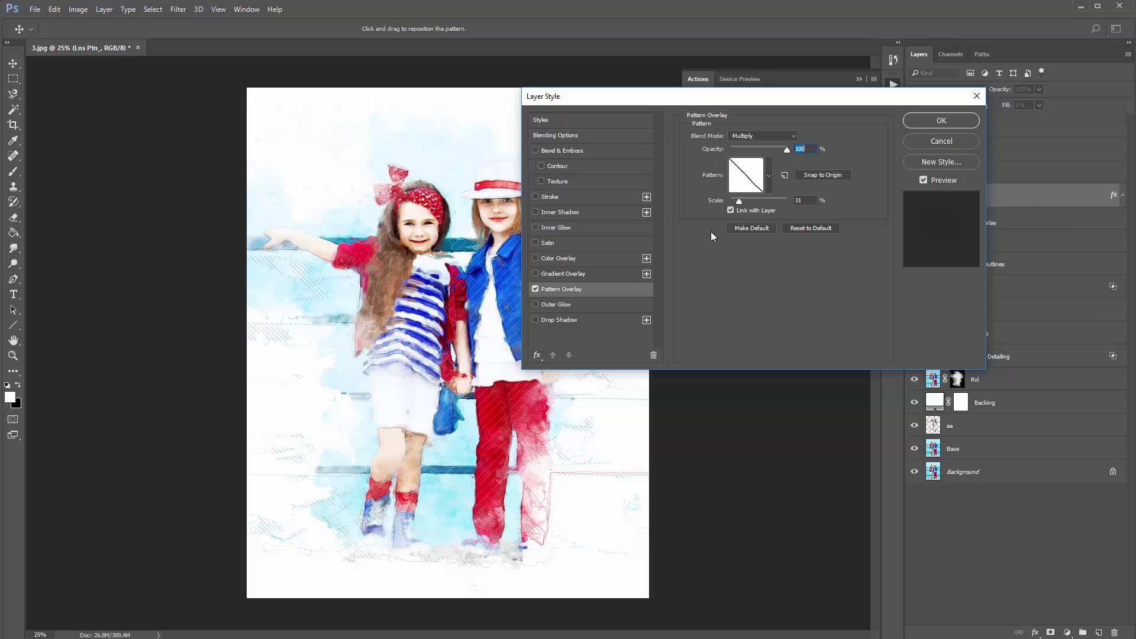
pyautogui.moveTo(739, 197); pyautogui.dragTo(738, 198)
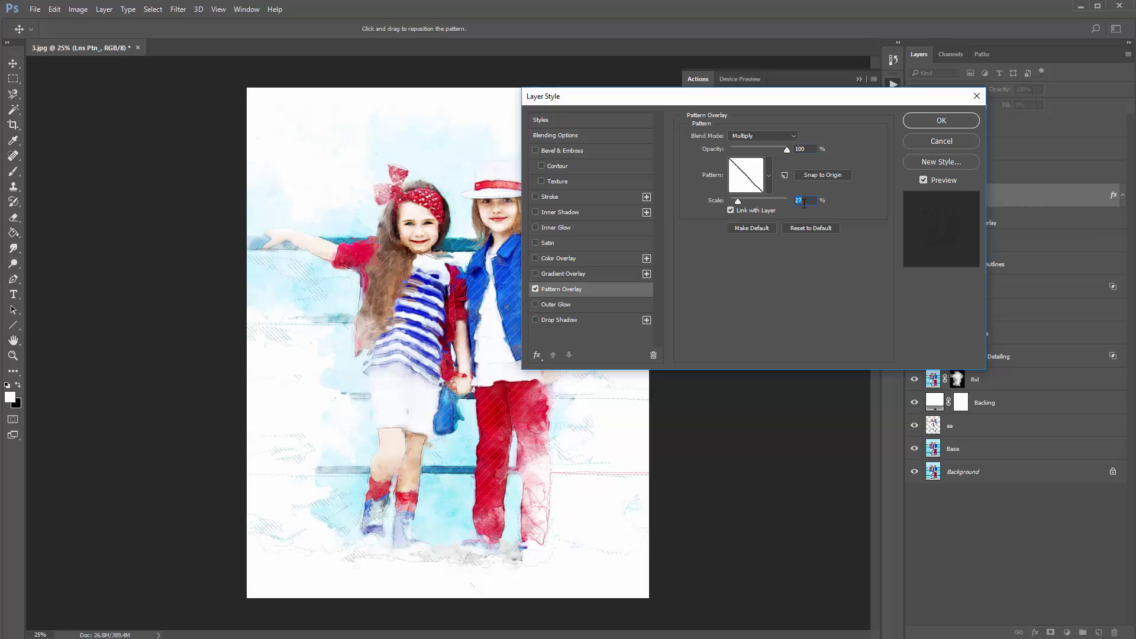
pyautogui.press('Return')
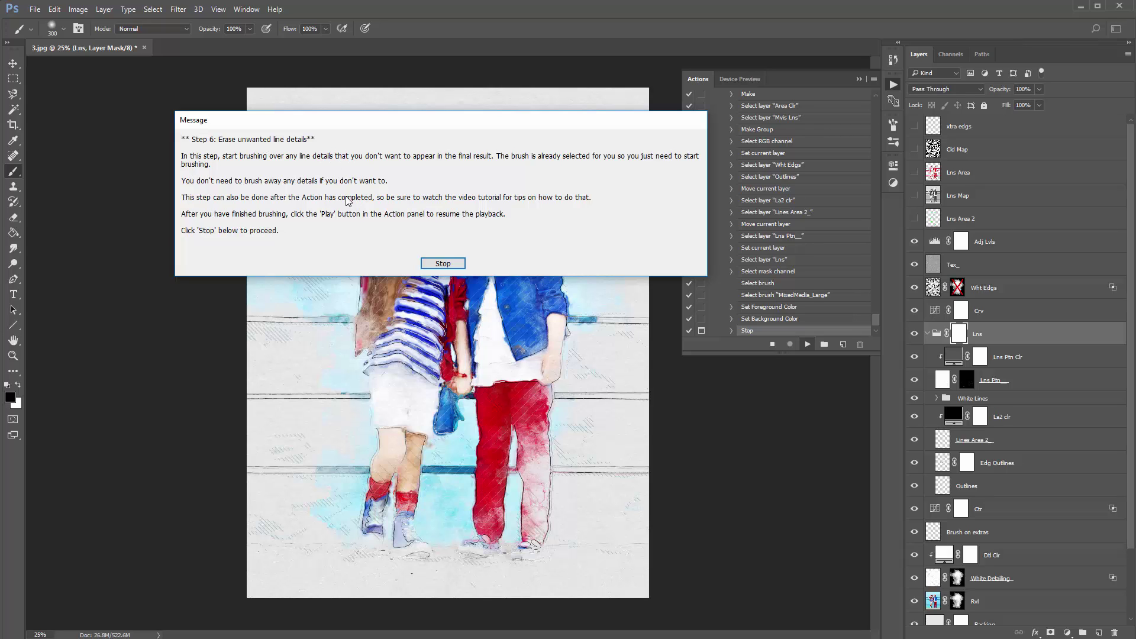
# Leave the line details unerased at Step 6 and play the rest of the Mixed Media action
pyautogui.press('Return')
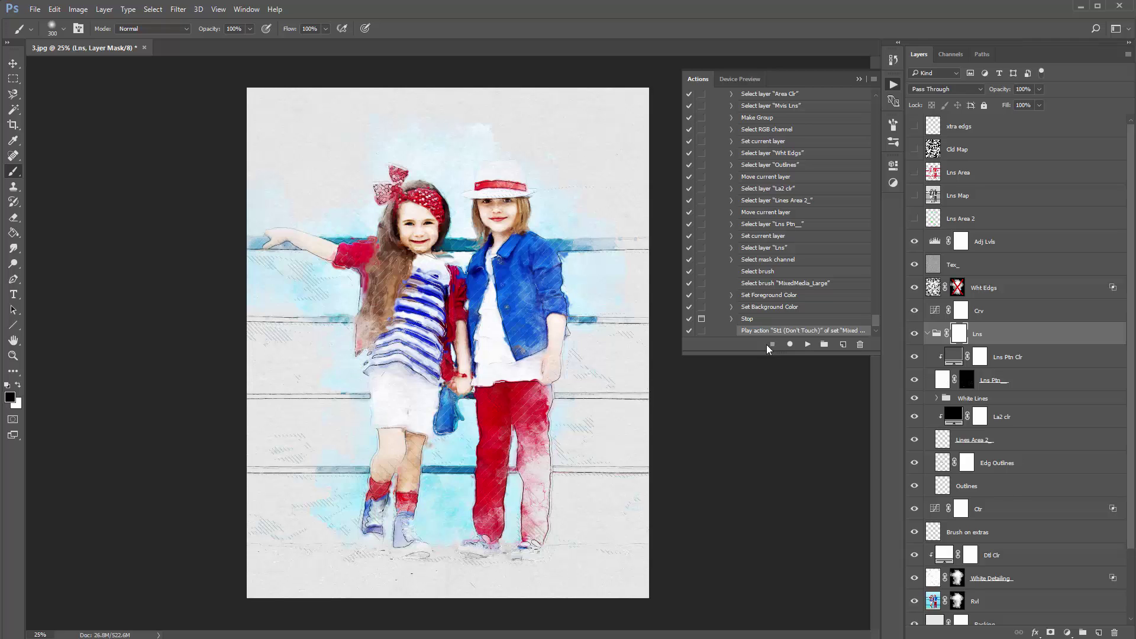
pyautogui.click(808, 345)
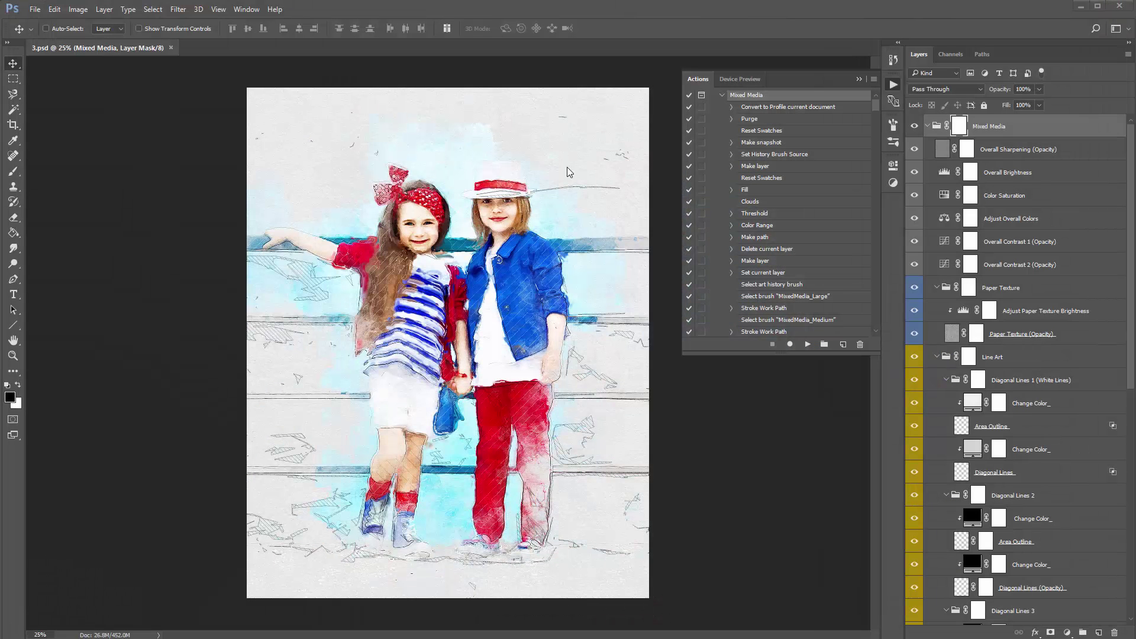
# Put away the actions list and collapse the groups nested inside the Mixed Media layer group
pyautogui.click(723, 96)
pyautogui.click(860, 78)
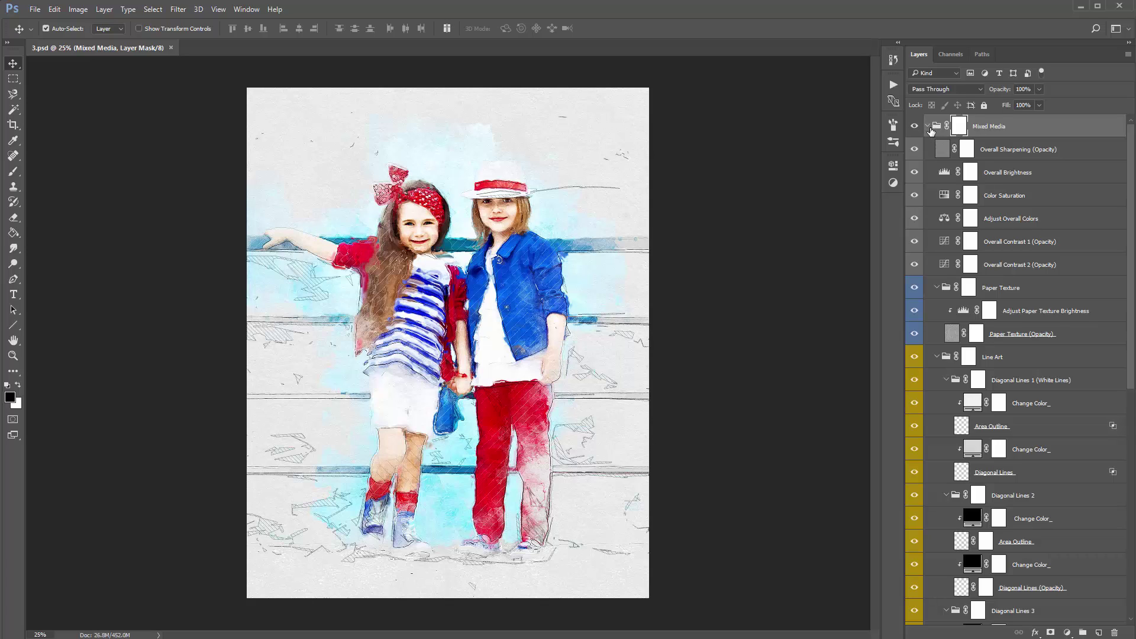
pyautogui.click(928, 127)
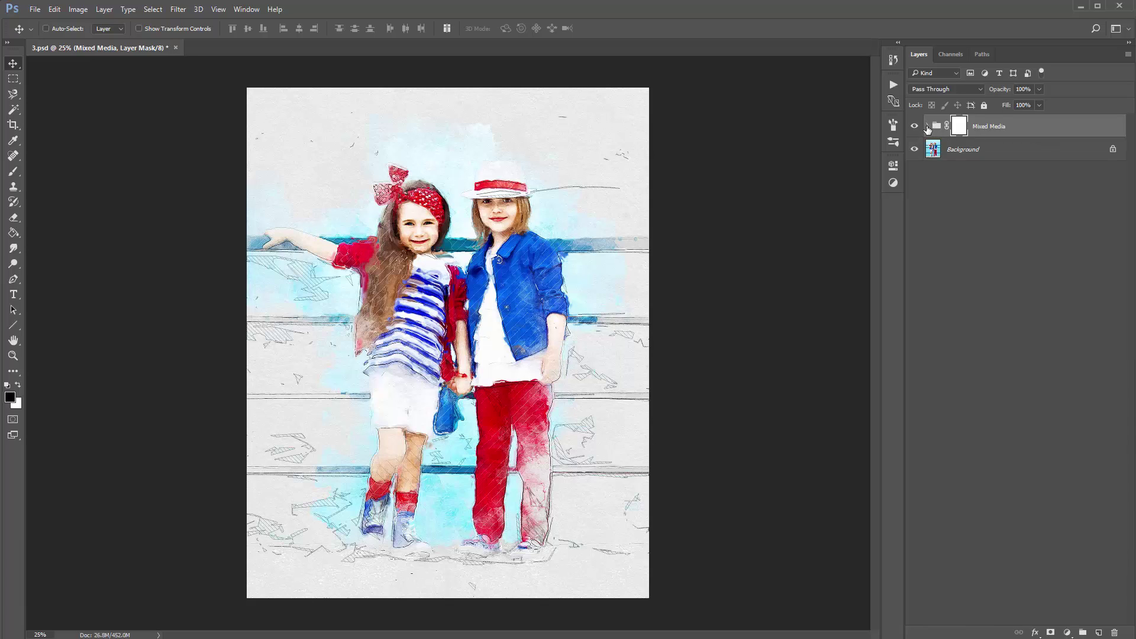
pyautogui.click(928, 127)
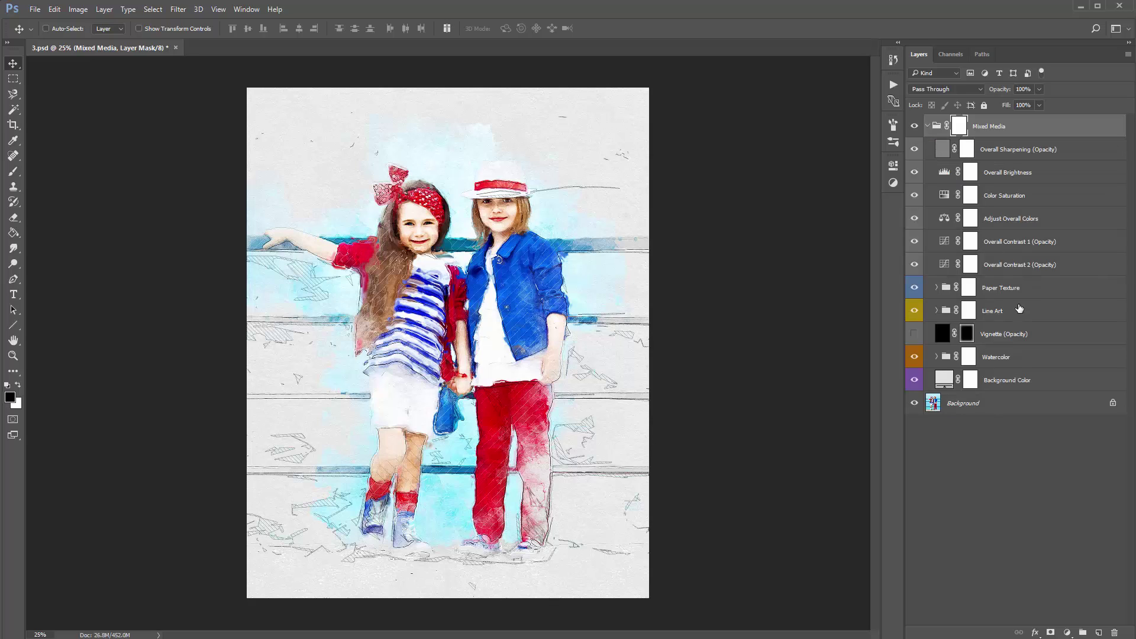
# Paint black with a 300 px brush on the Line Art mask to hide stray line details in the background around the children
pyautogui.click(967, 312)
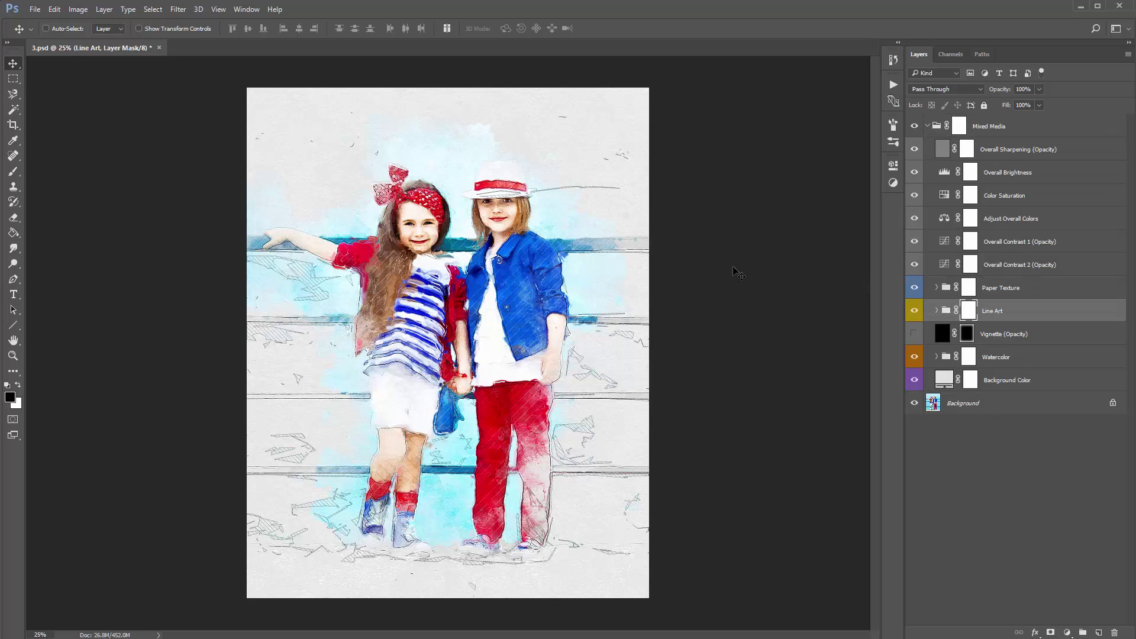
pyautogui.press('b')
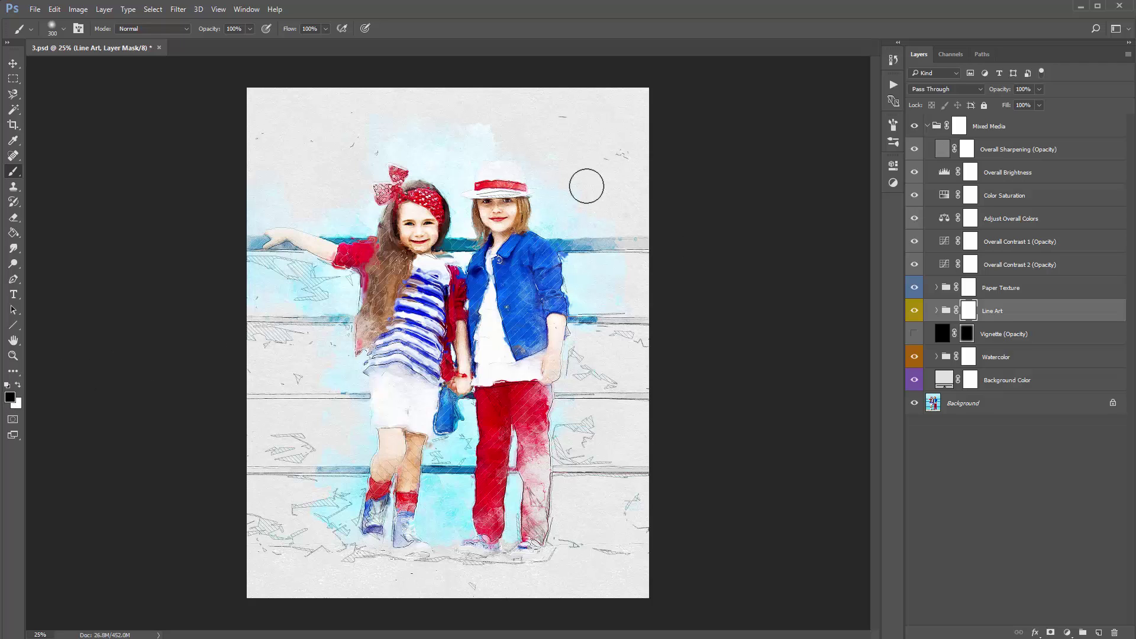
pyautogui.moveTo(587, 186)
pyautogui.mouseDown()
pyautogui.moveTo(581, 139)
pyautogui.moveTo(477, 116)
pyautogui.moveTo(332, 149)
pyautogui.moveTo(258, 283)
pyautogui.moveTo(233, 289)
pyautogui.moveTo(259, 346)
pyautogui.moveTo(245, 386)
pyautogui.moveTo(268, 472)
pyautogui.moveTo(239, 526)
pyautogui.moveTo(299, 553)
pyautogui.moveTo(303, 503)
pyautogui.mouseUp()
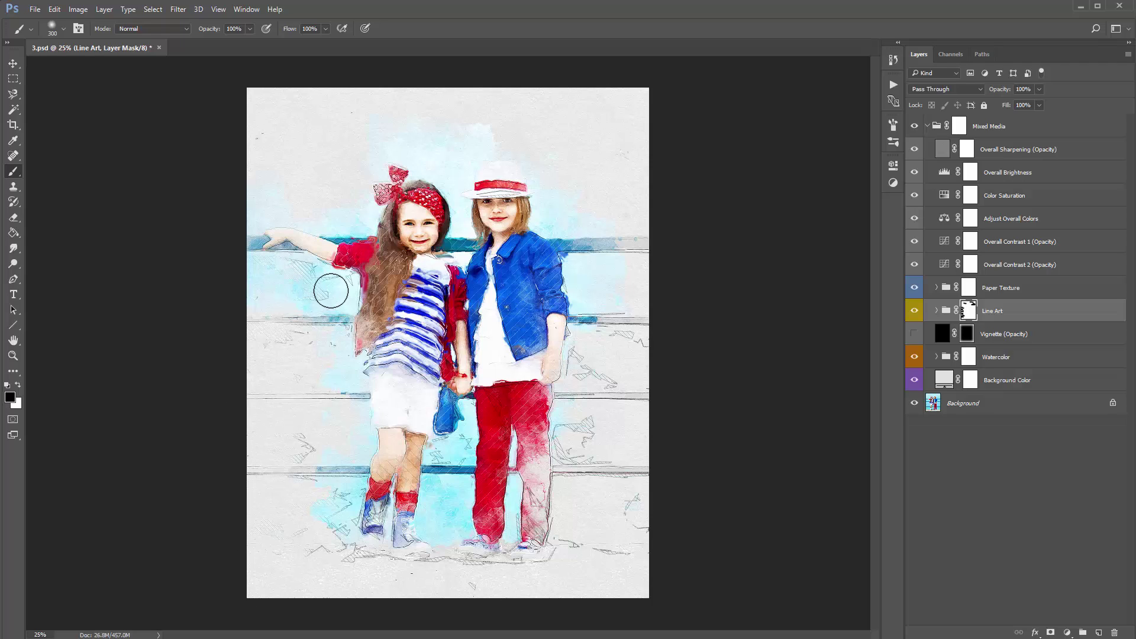
pyautogui.moveTo(622, 357)
pyautogui.mouseDown()
pyautogui.moveTo(596, 438)
pyautogui.moveTo(598, 462)
pyautogui.moveTo(636, 511)
pyautogui.moveTo(605, 554)
pyautogui.moveTo(665, 499)
pyautogui.mouseUp()
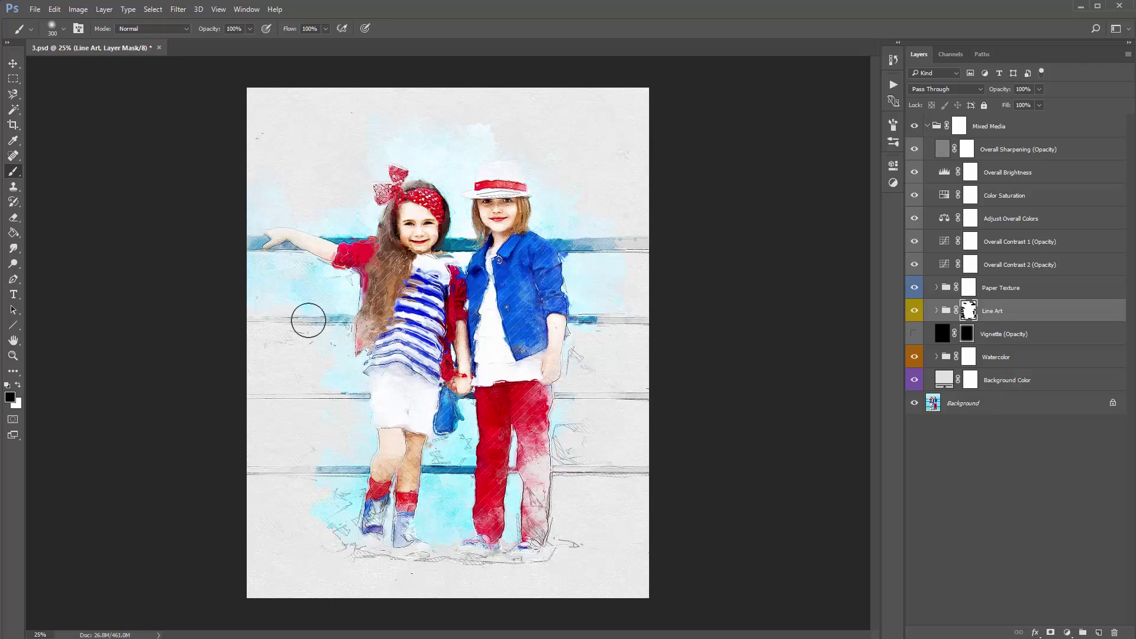
# Expand the Line Art group and set the Diagonal Lines 1 (White Lines) group's opacity to 71%
pyautogui.click(1009, 318)
pyautogui.press('v')
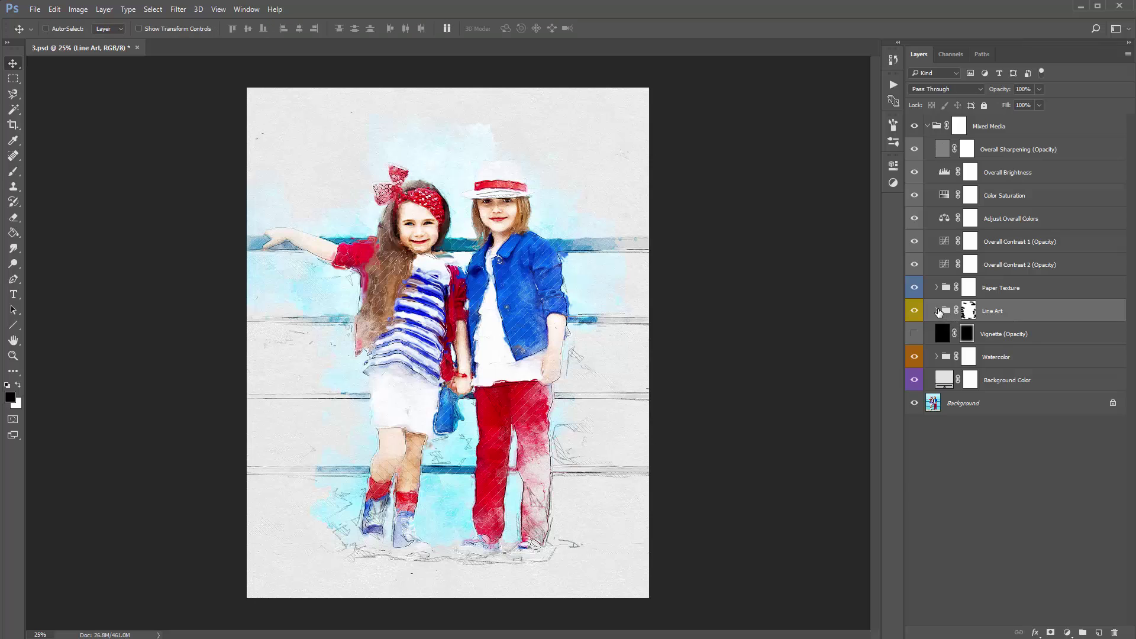
pyautogui.click(937, 310)
pyautogui.click(1051, 341)
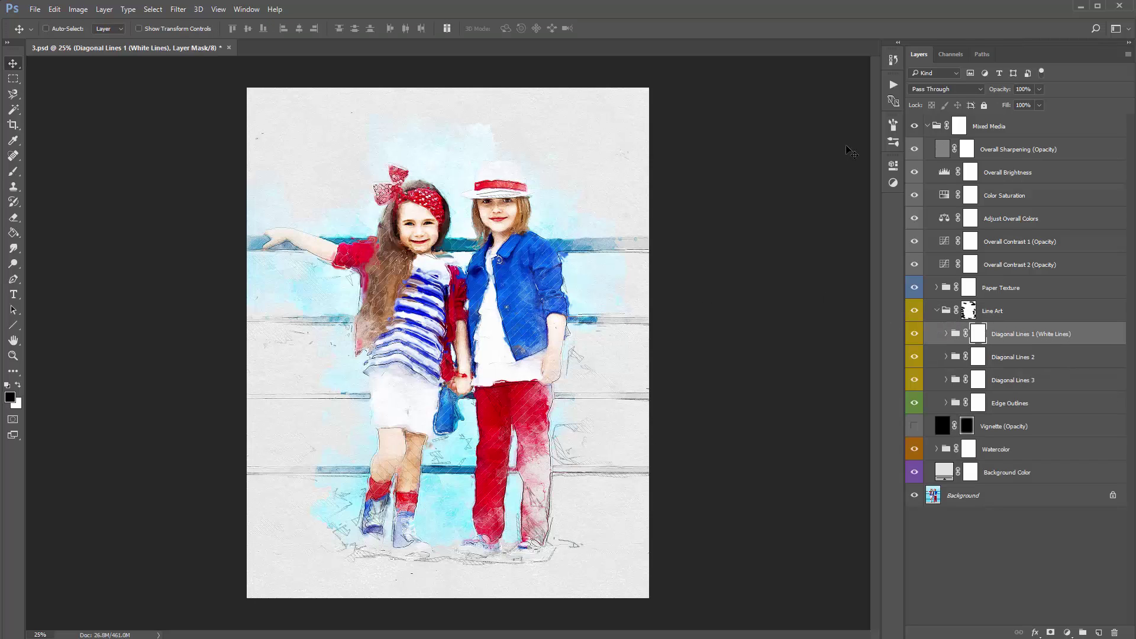
pyautogui.click(1024, 338)
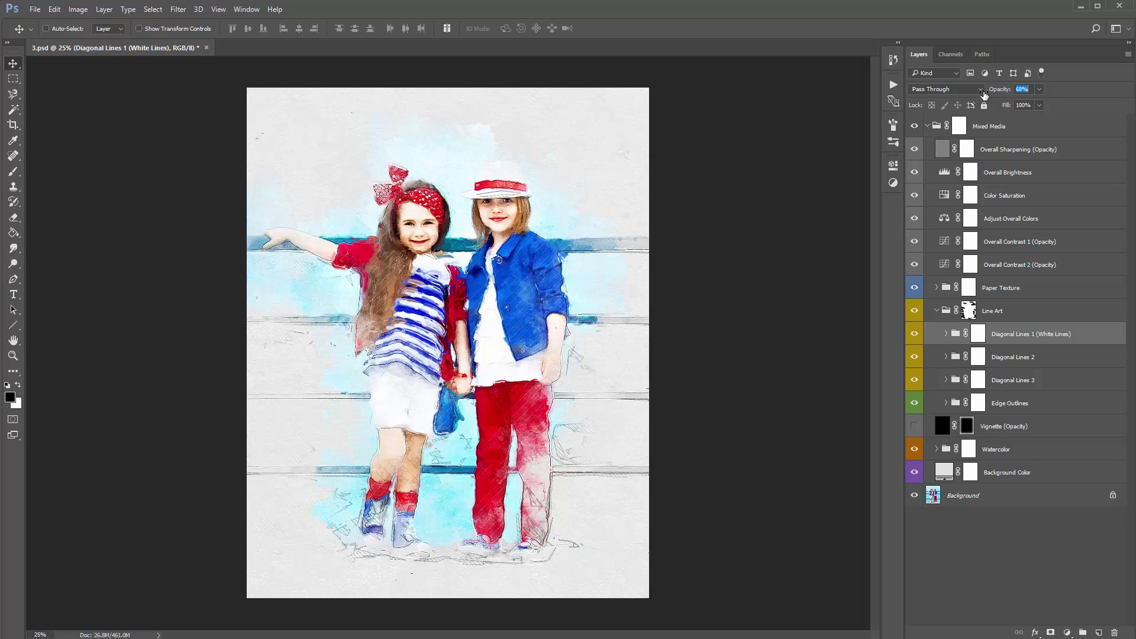
pyautogui.click(657, 235)
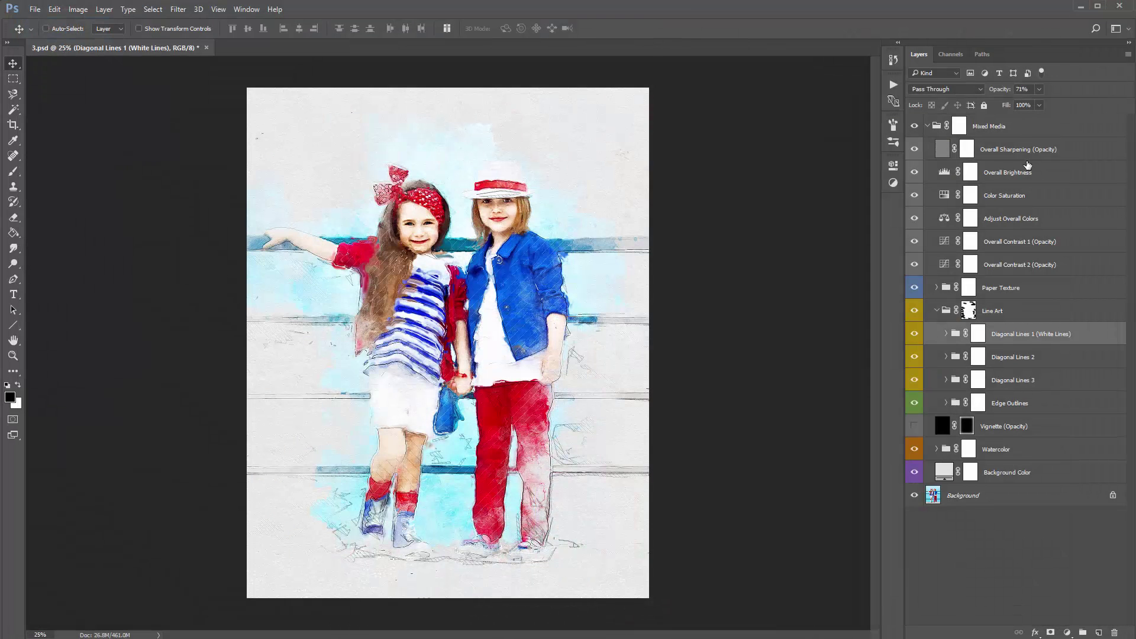
# Create a new layer above Overall Sharpening and choose a 1250 px thin streak brush
pyautogui.click(1020, 153)
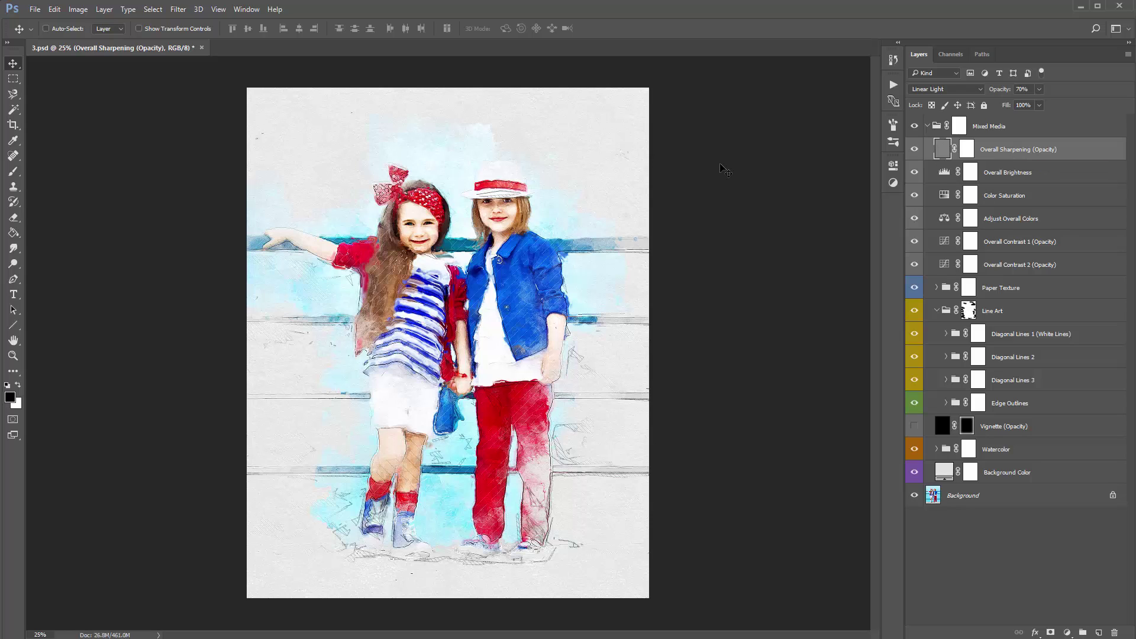
pyautogui.hotkey('ctrl', 'shift', 'n')
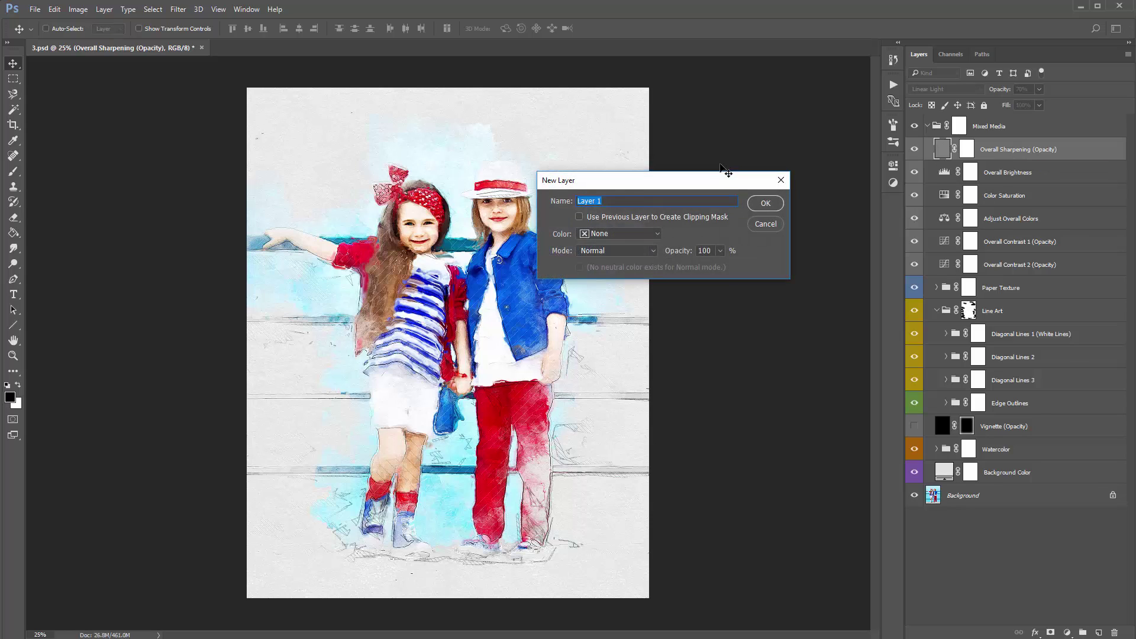
pyautogui.press('Return')
pyautogui.press('b')
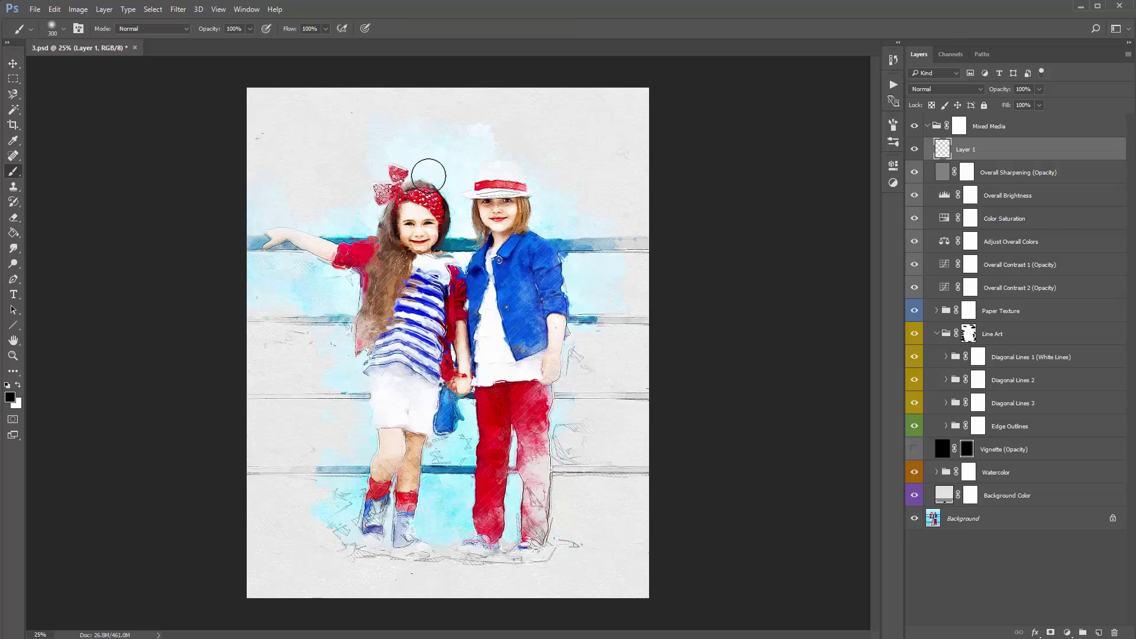
pyautogui.rightClick(280, 110)
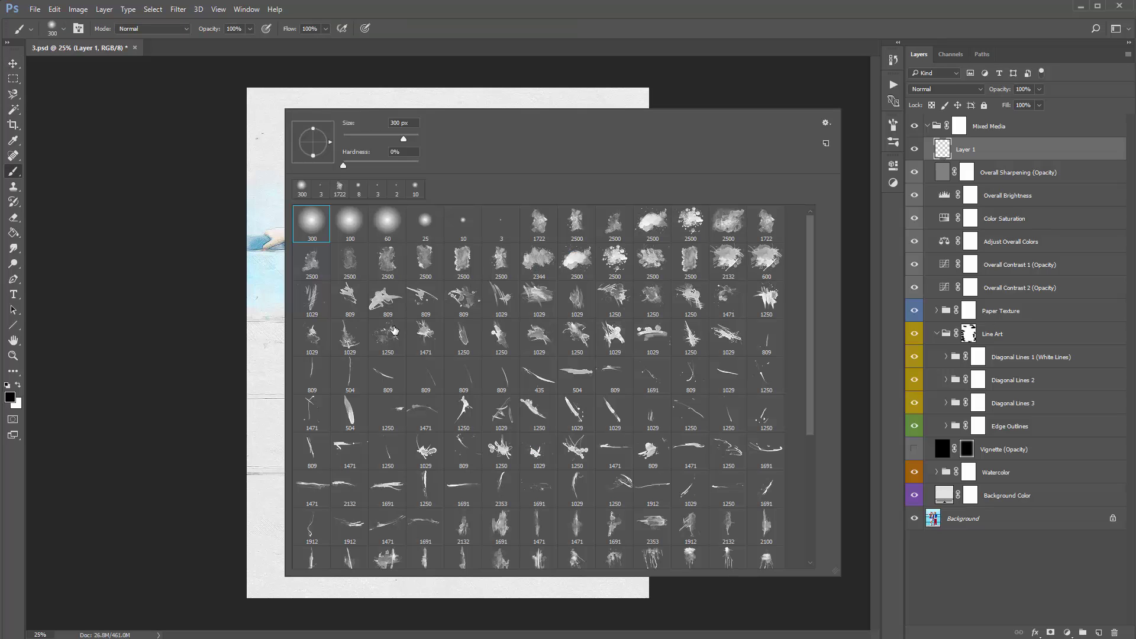
pyautogui.scroll(-1, 394, 329)
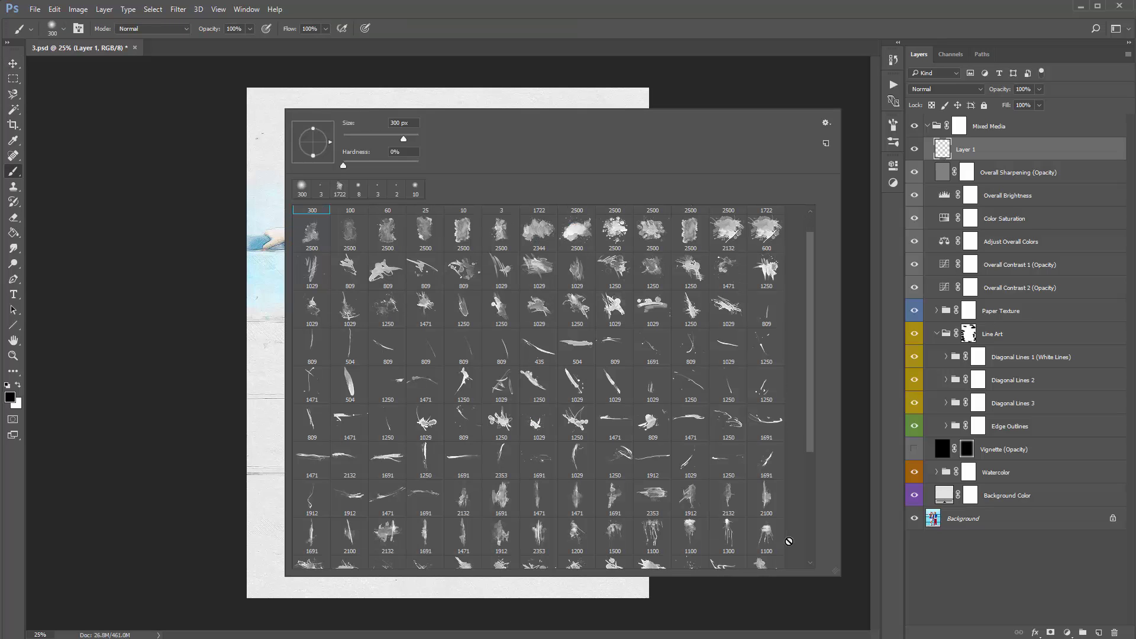
pyautogui.click(737, 465)
pyautogui.click(154, 278)
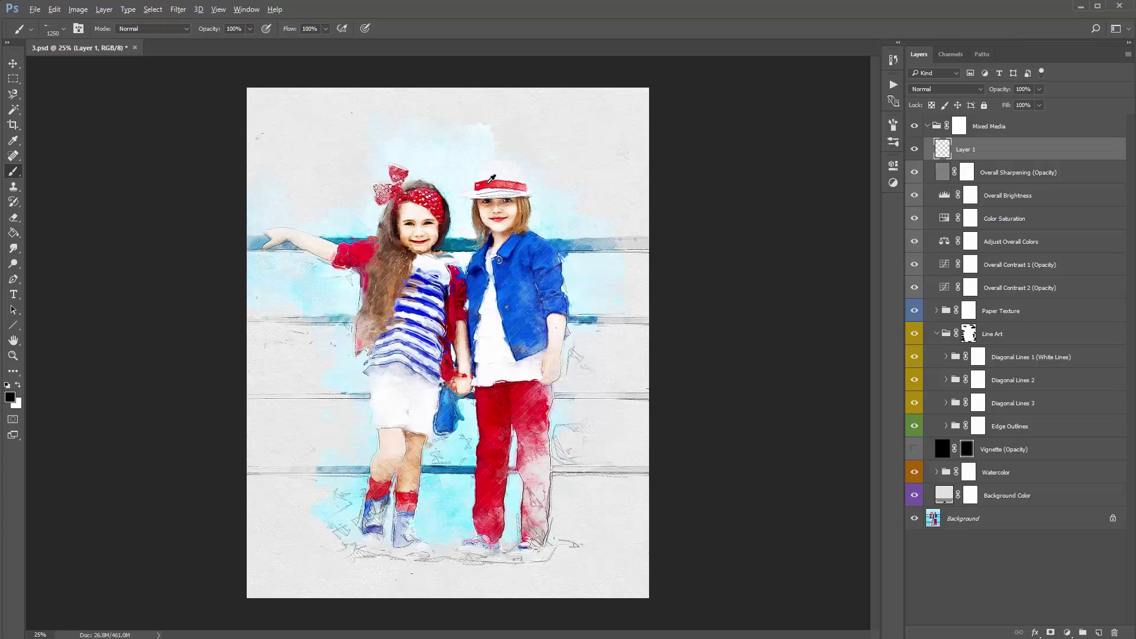
# Stamp a paint streak in the hat band's red above the white hat and flip it vertically
pyautogui.click(506, 161)
pyautogui.press('v')
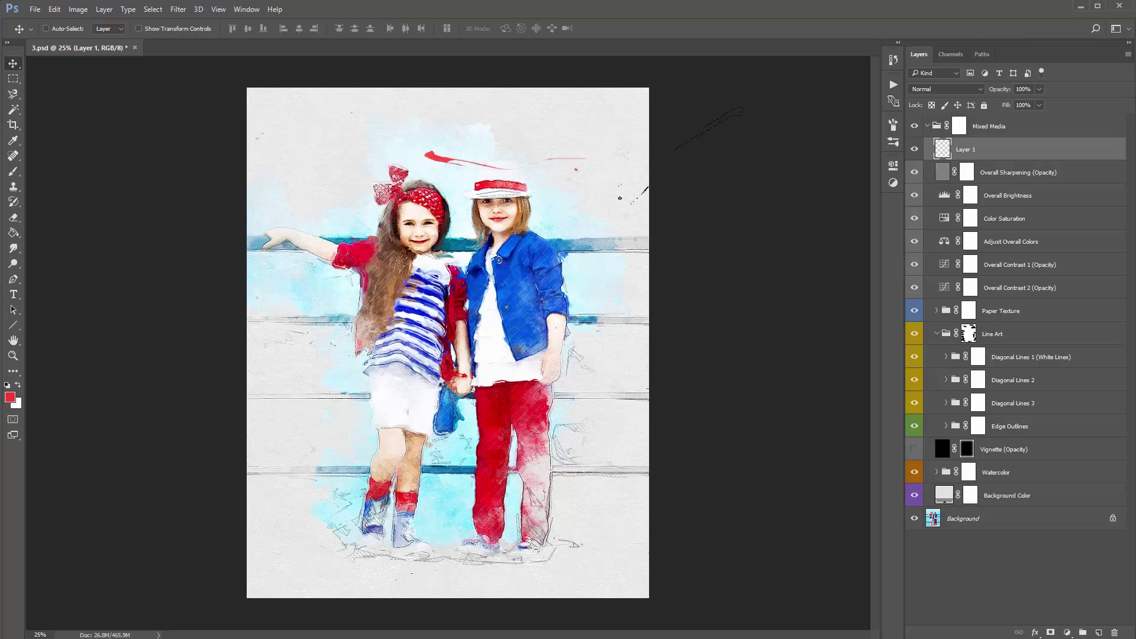
pyautogui.hotkey('alt', 'e')
pyautogui.press('a')
pyautogui.press('v')
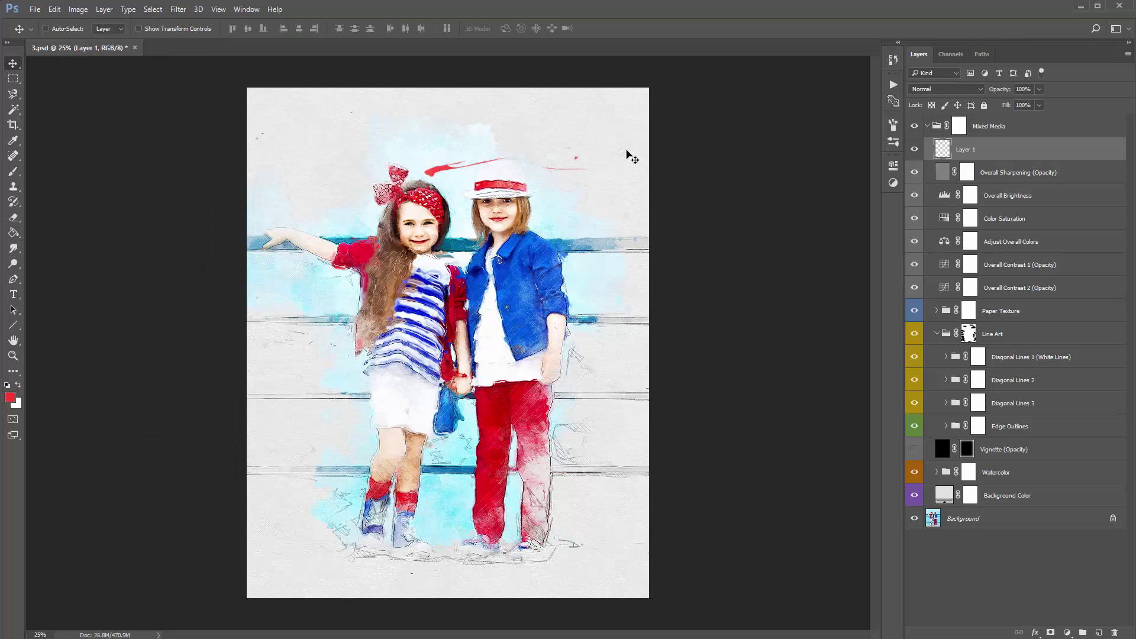
# Scale down, rotate and move the red streak so that it lies along the hat band
pyautogui.moveTo(563, 151)
pyautogui.mouseDown()
pyautogui.moveTo(573, 172)
pyautogui.moveTo(564, 158)
pyautogui.moveTo(587, 157)
pyautogui.mouseUp()
pyautogui.hotkey('ctrl', 't')
pyautogui.moveTo(624, 155); pyautogui.dragTo(623, 151)
pyautogui.moveTo(523, 188); pyautogui.dragTo(572, 184)
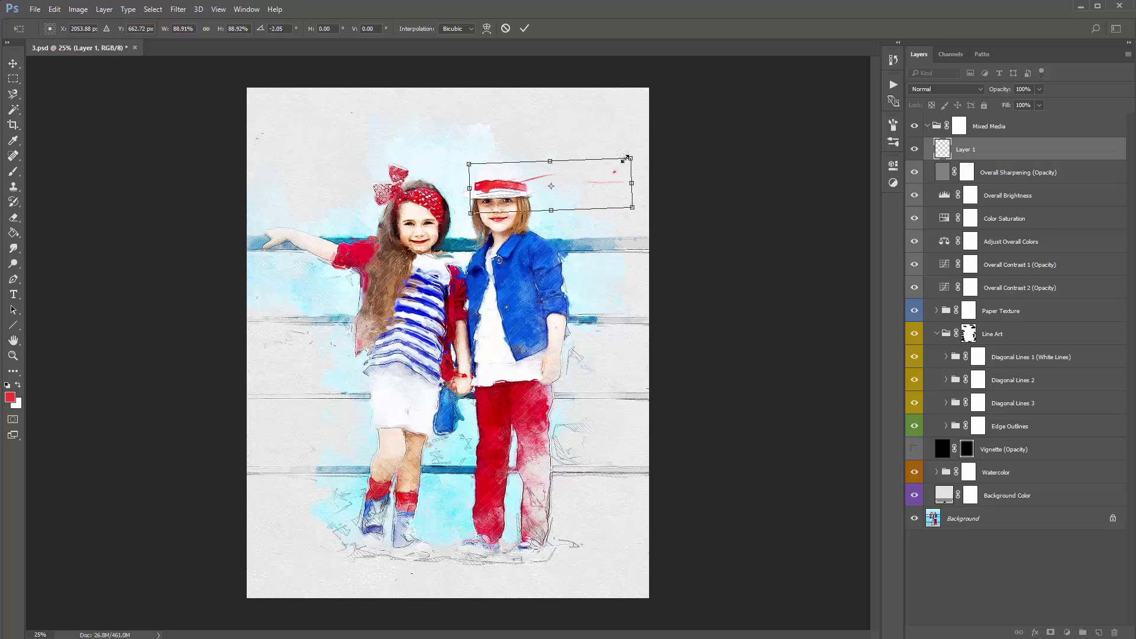
pyautogui.moveTo(626, 159); pyautogui.dragTo(549, 198)
pyautogui.press('Return')
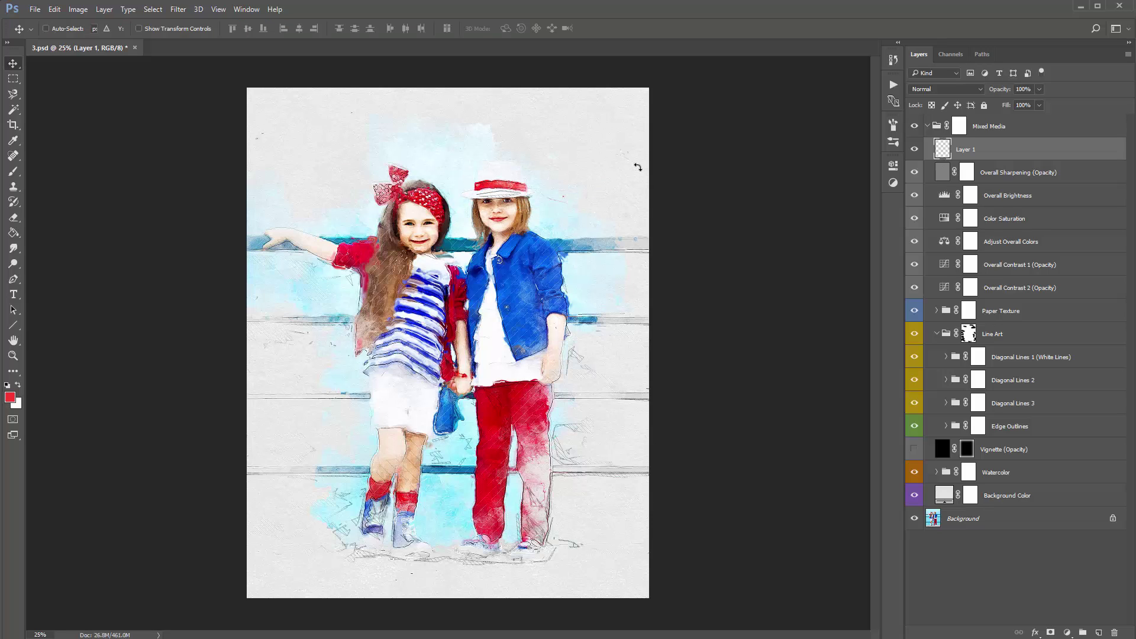
# Add another new layer above the red streak and choose a 1029 px curved stroke brush
pyautogui.hotkey('ctrl', 'shift', 'n')
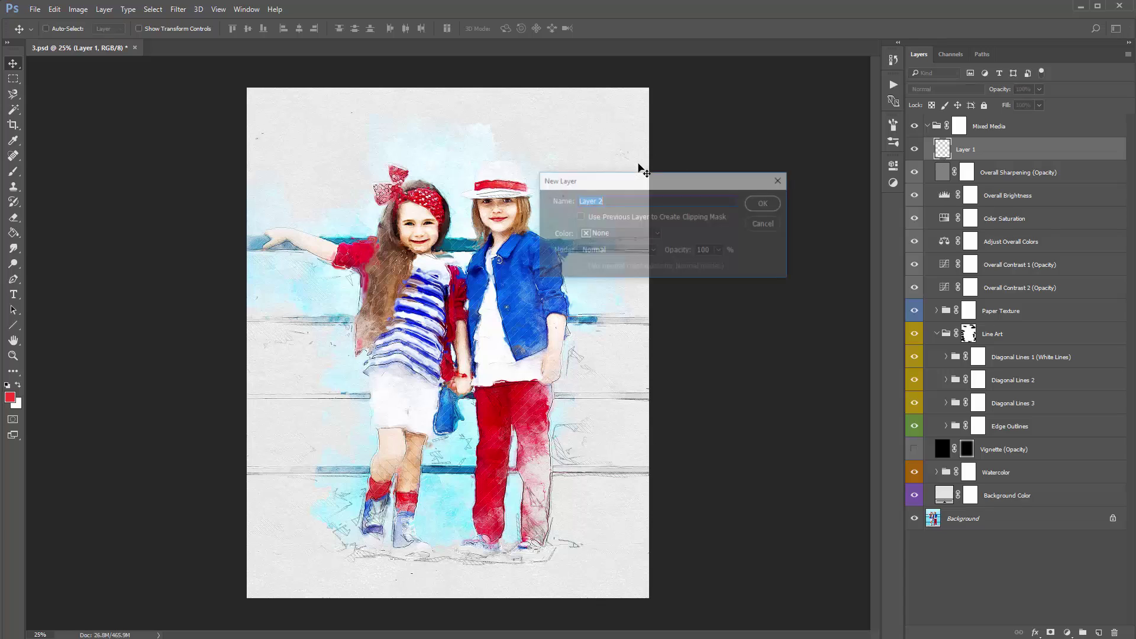
pyautogui.press('Return')
pyautogui.press('b')
pyautogui.rightClick(378, 145)
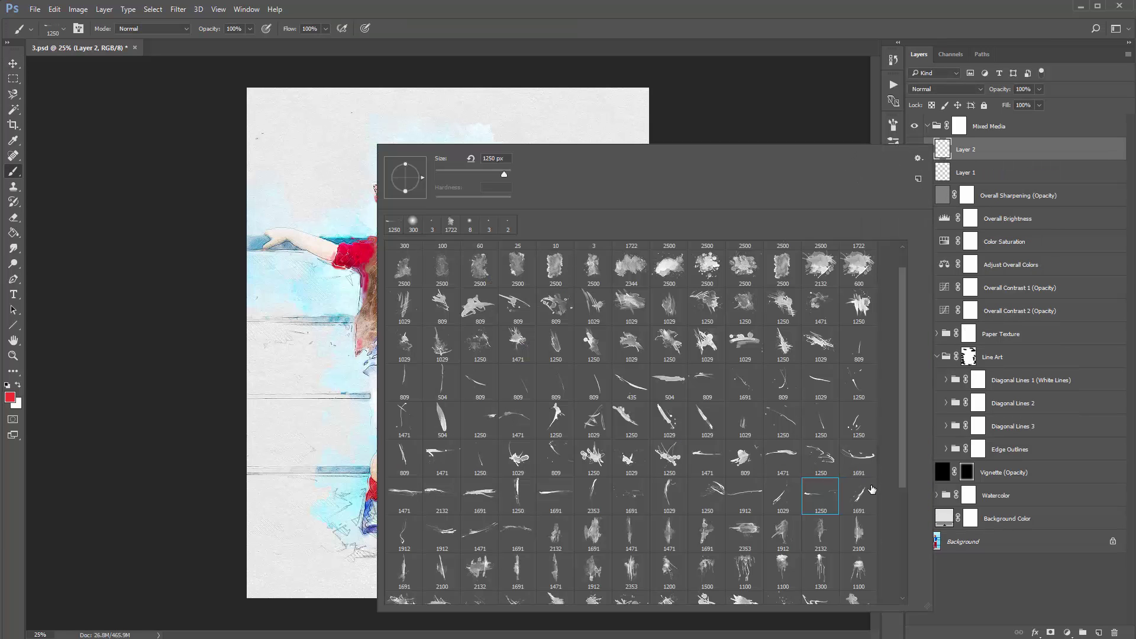
pyautogui.doubleClick(670, 496)
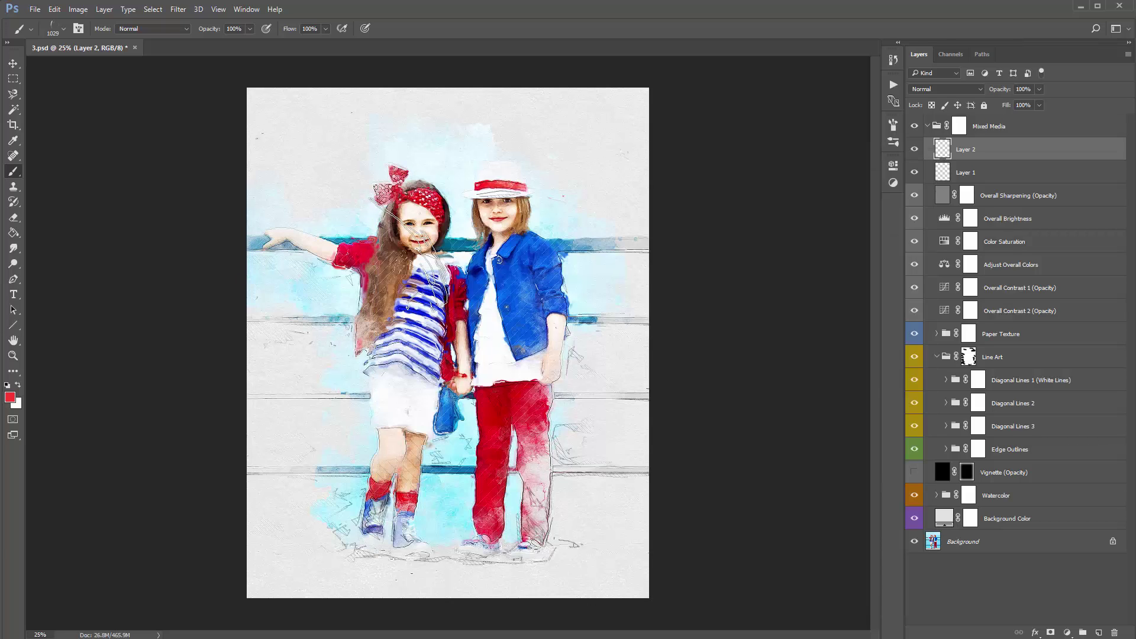
# Stamp the red curved stroke, then scale it to about 48%, rotate it about 111° and move it onto the hat
pyautogui.click(416, 247)
pyautogui.hotkey('ctrl', 't')
pyautogui.moveTo(471, 180); pyautogui.dragTo(435, 336)
pyautogui.moveTo(410, 284); pyautogui.dragTo(549, 202)
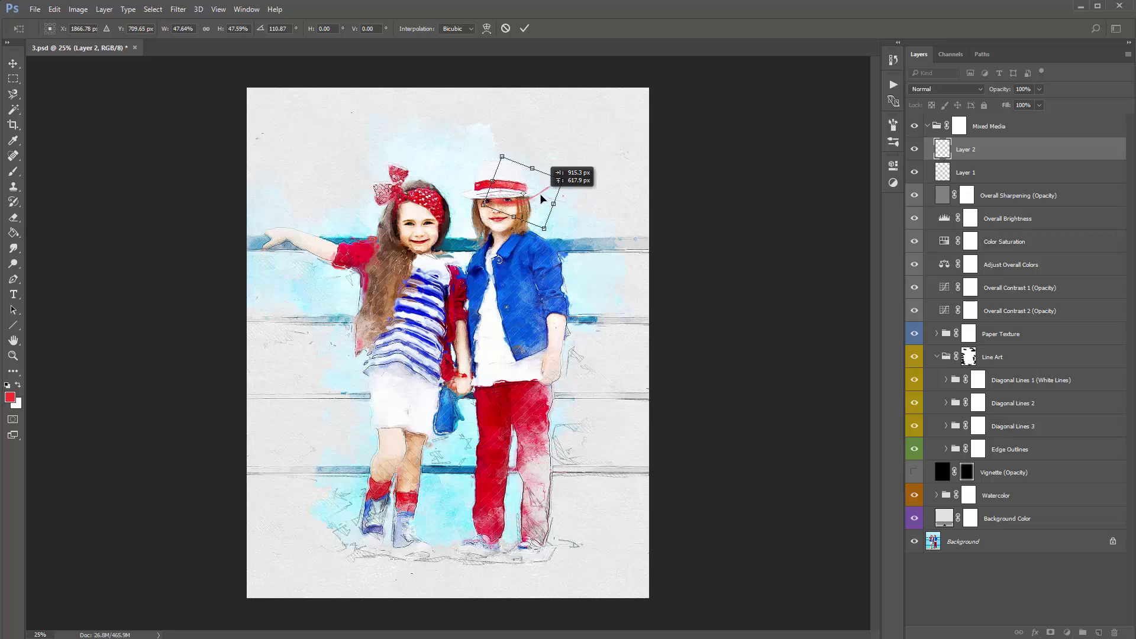
pyautogui.press('Return')
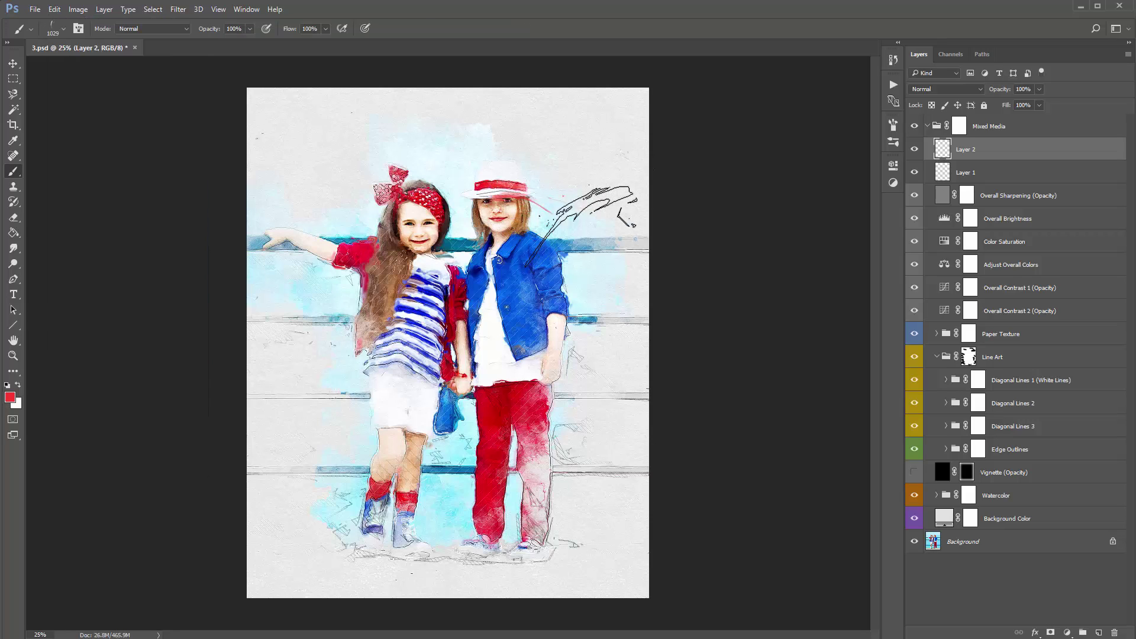
# Move the curved stroke over the hat band and scale it to about 87%
pyautogui.press('v')
pyautogui.moveTo(584, 223)
pyautogui.mouseDown()
pyautogui.moveTo(575, 201)
pyautogui.moveTo(547, 206)
pyautogui.mouseUp()
pyautogui.hotkey('ctrl', 't')
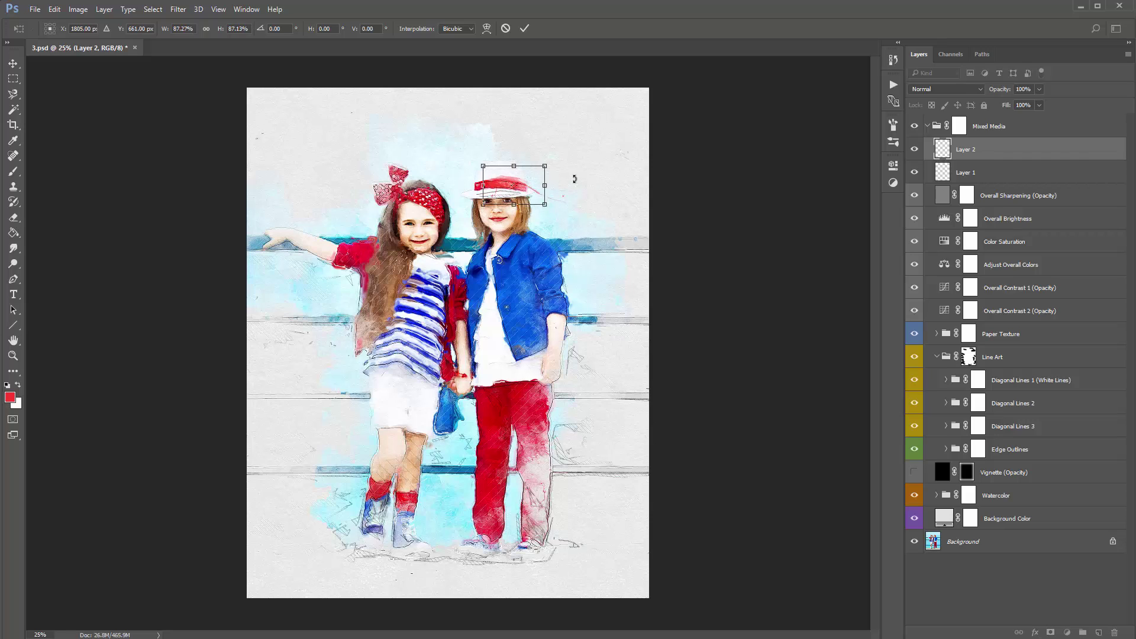
pyautogui.press('Return')
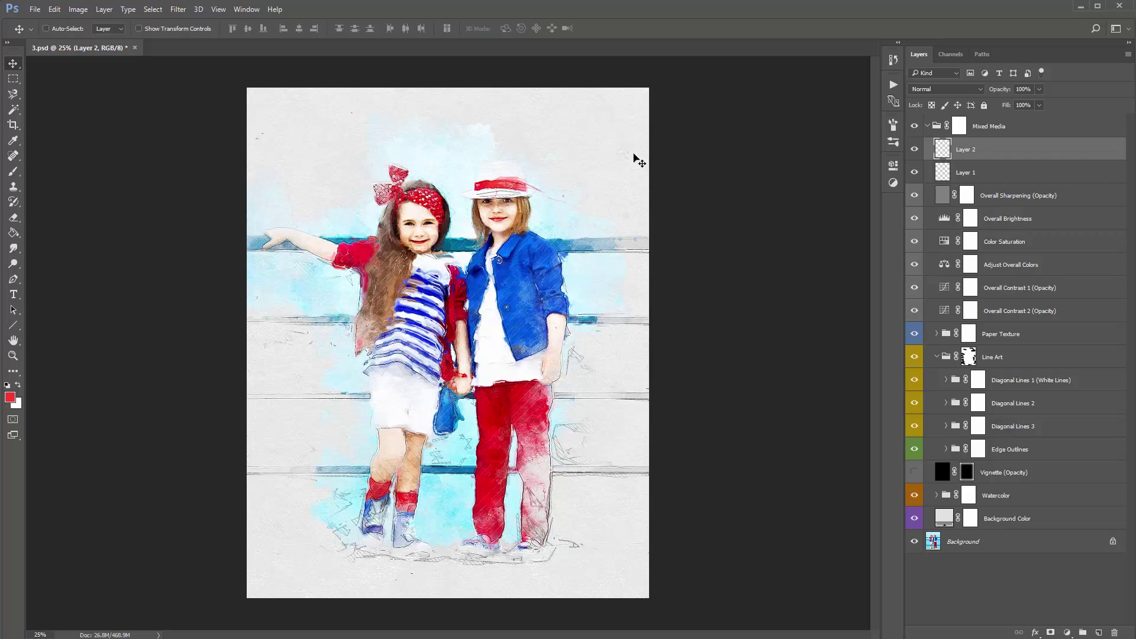
# Add a third paint layer and choose a 1691 px fine splatter brush
pyautogui.hotkey('ctrl', 'shift', 'n')
pyautogui.press('Return')
pyautogui.press('b')
pyautogui.rightClick(457, 216)
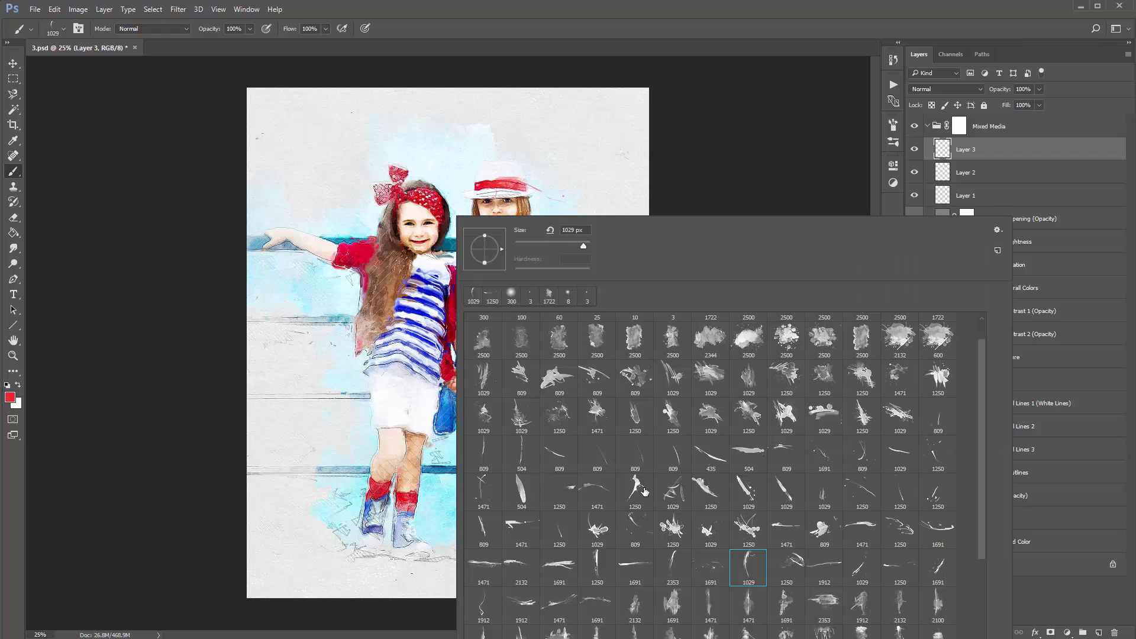
pyautogui.click(711, 565)
pyautogui.press('Return')
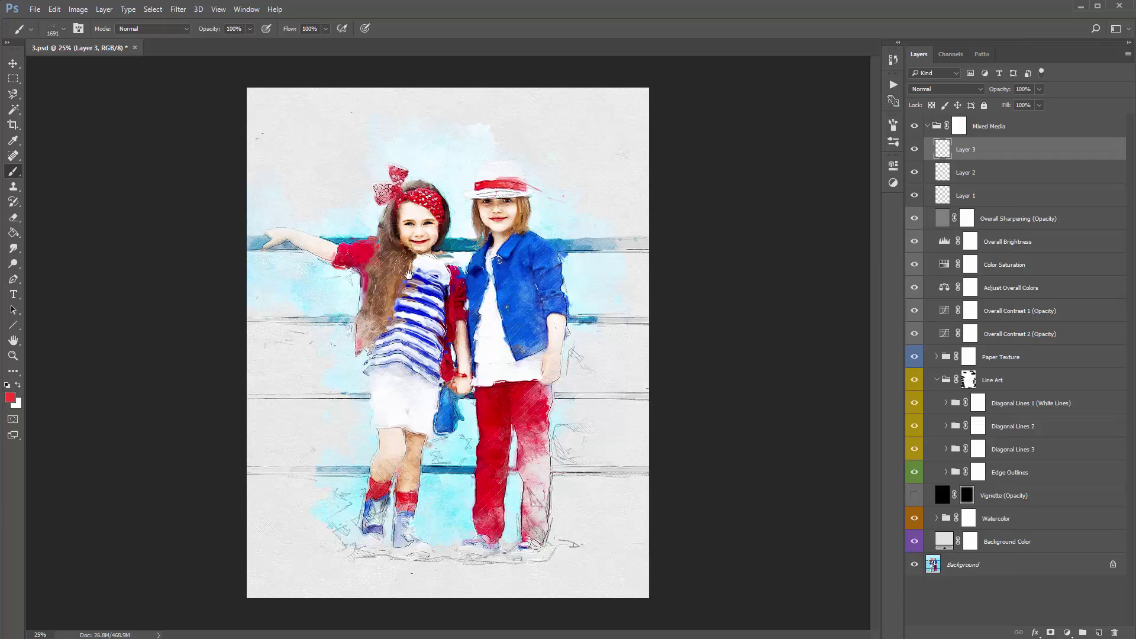
# Scale, rotate and move the red splatter so that it trails off beside the hat band
pyautogui.hotkey('ctrl', 't')
pyautogui.moveTo(601, 140); pyautogui.dragTo(531, 225)
pyautogui.moveTo(548, 216); pyautogui.dragTo(467, 367)
pyautogui.moveTo(474, 321); pyautogui.dragTo(554, 182)
pyautogui.moveTo(586, 194); pyautogui.dragTo(600, 237)
pyautogui.moveTo(519, 218); pyautogui.dragTo(543, 182)
pyautogui.moveTo(631, 150); pyautogui.dragTo(625, 162)
pyautogui.moveTo(554, 187); pyautogui.dragTo(543, 187)
pyautogui.press('Return')
# Erase the excess of the Layer 2 stroke around the hat brim with an 80 px eraser
pyautogui.click(959, 172)
pyautogui.press('e')
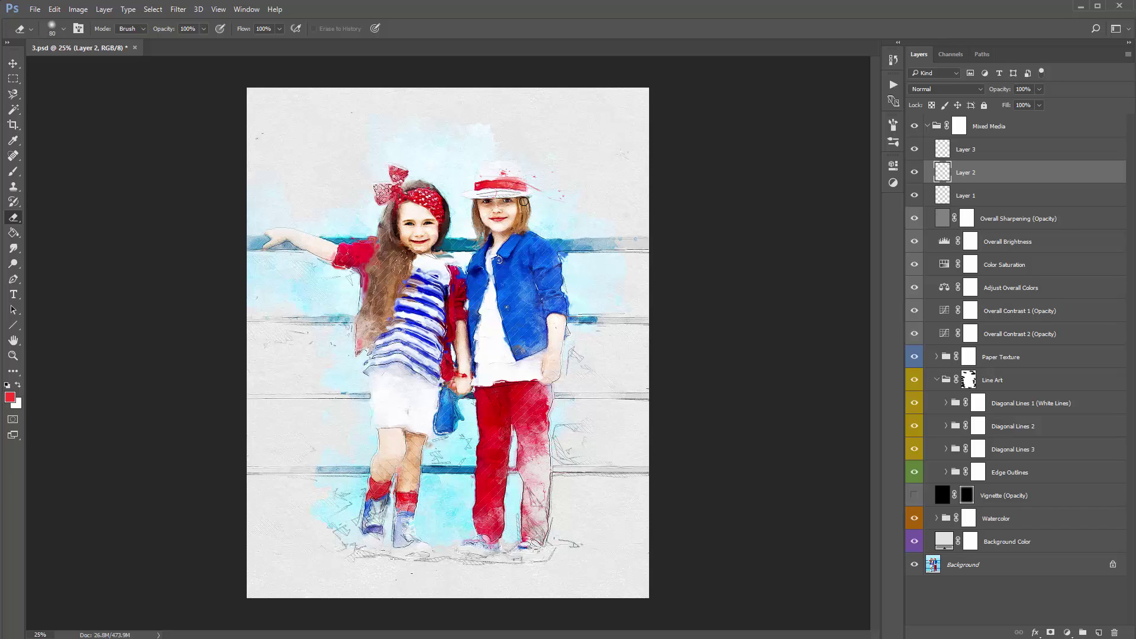
pyautogui.press('v')
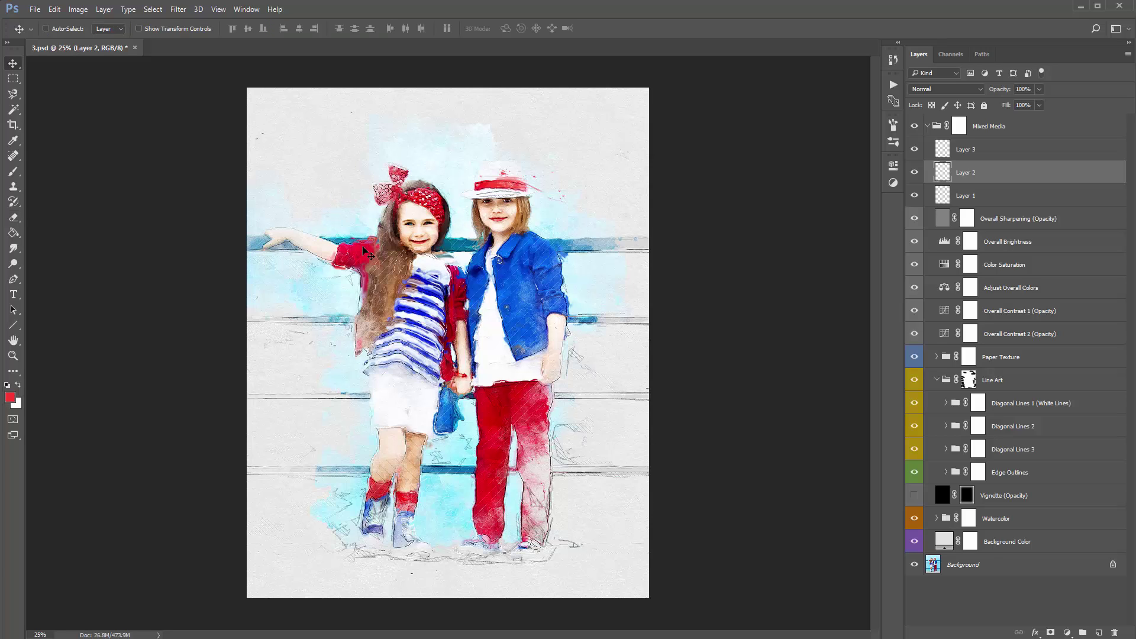
# Create a new layer above Layer 3 and choose a 1250 px splatter brush
pyautogui.click(969, 150)
pyautogui.hotkey('ctrl', 'shift', 'alt', 'n')
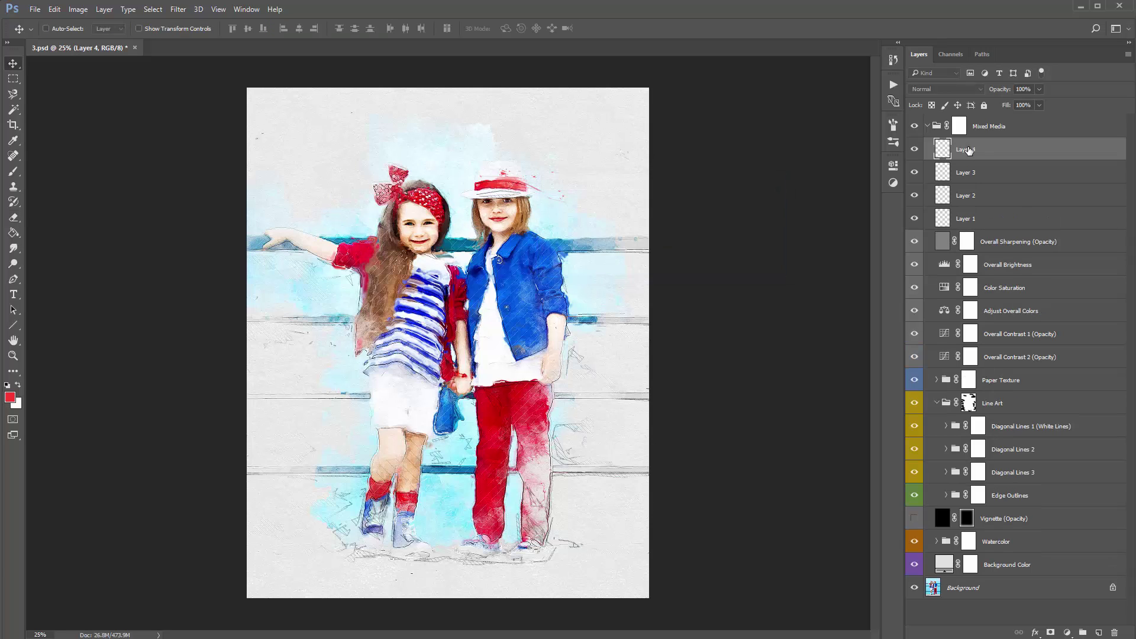
pyautogui.press('b')
pyautogui.rightClick(365, 204)
pyautogui.scroll(-3, 541, 521)
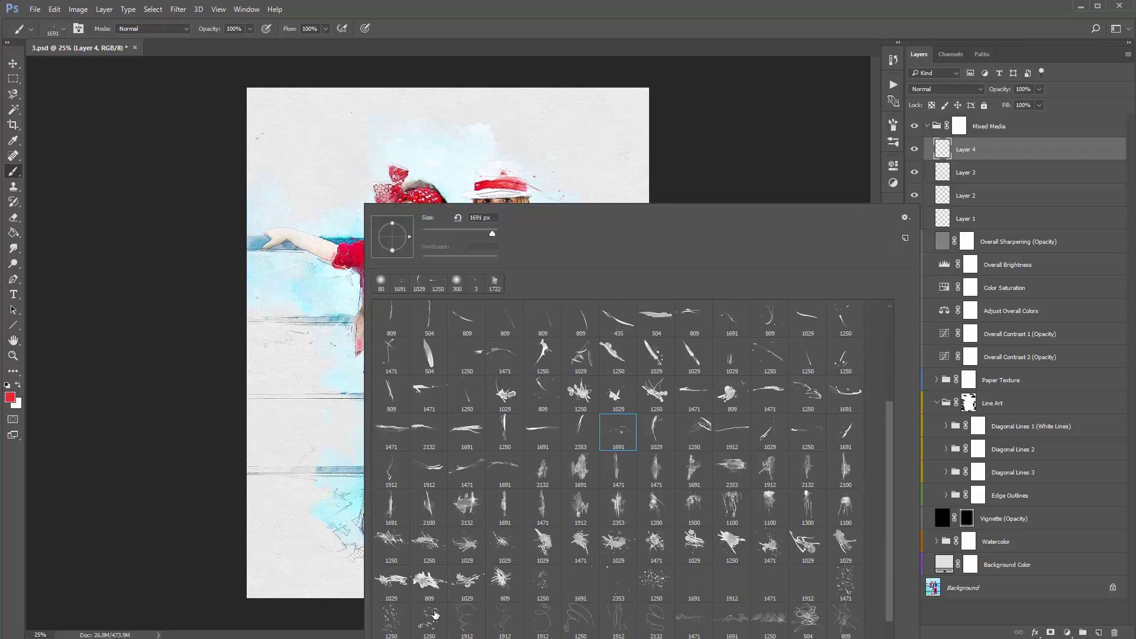
pyautogui.doubleClick(435, 616)
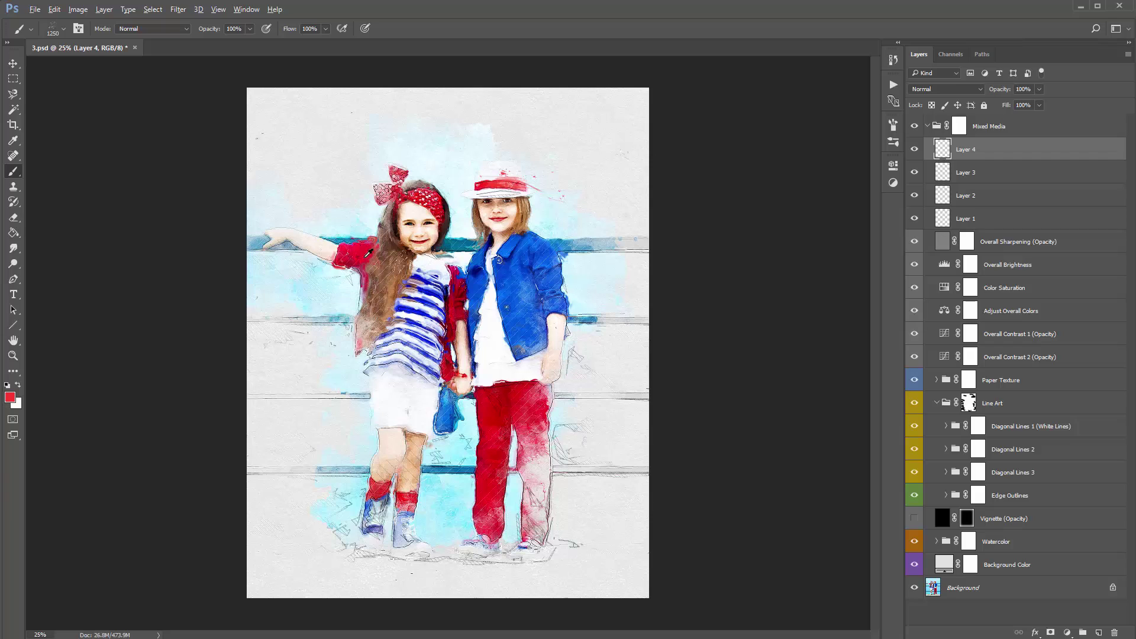
# Stamp the red splatter on Layer 4 and scale, rotate and move it to just above the red sleeve of the outstretched arm
pyautogui.click(352, 214)
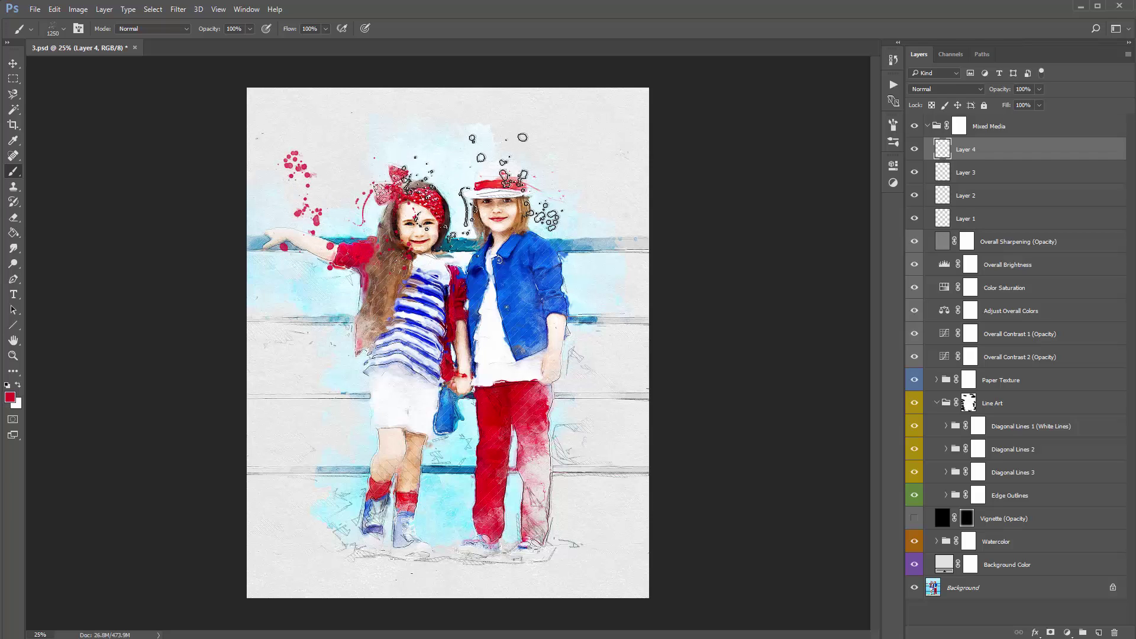
pyautogui.hotkey('ctrl', 't')
pyautogui.moveTo(447, 150); pyautogui.dragTo(320, 211)
pyautogui.moveTo(378, 224); pyautogui.dragTo(403, 254)
pyautogui.press('Return')
pyautogui.press('v')
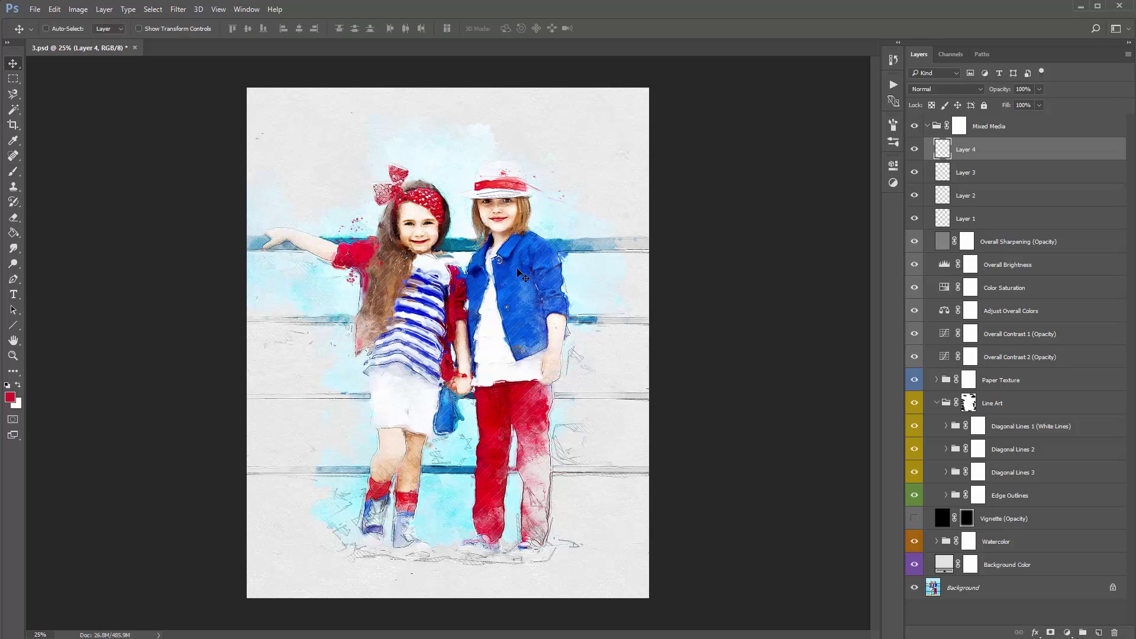
pyautogui.hotkey('ctrl', 't')
pyautogui.moveTo(524, 269); pyautogui.dragTo(502, 195)
pyautogui.press('Return')
# Create a new layer above Layer 4 and choose the other 1250 px dotted splatter brush
pyautogui.hotkey('ctrl', 'shift', 'alt', 'n')
pyautogui.press('b')
pyautogui.rightClick(376, 174)
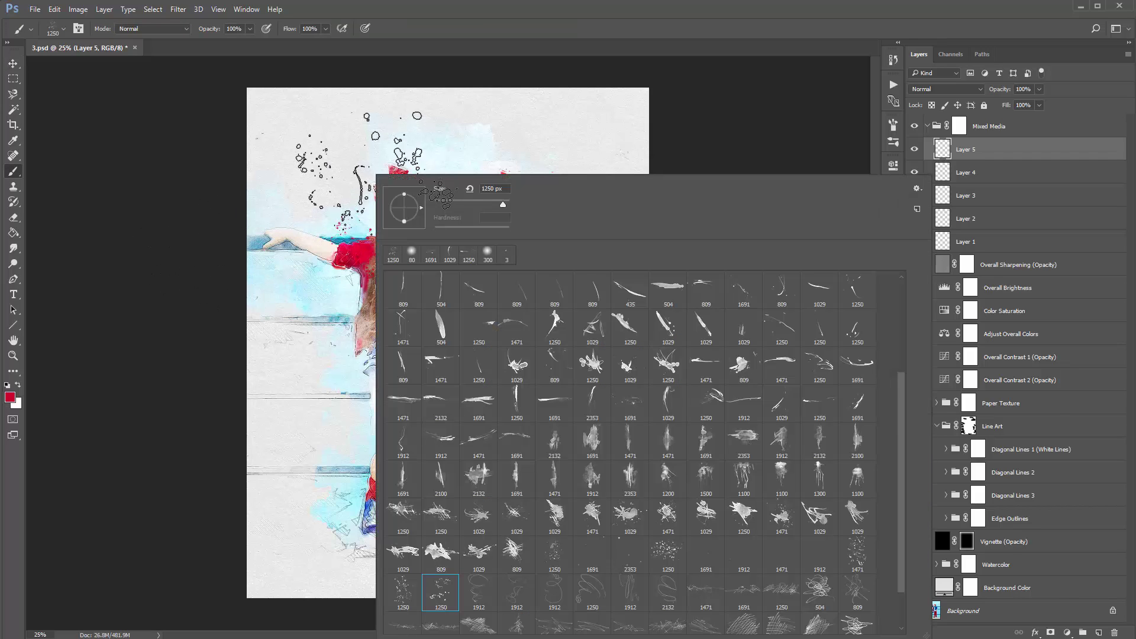
pyautogui.scroll(-1, 580, 453)
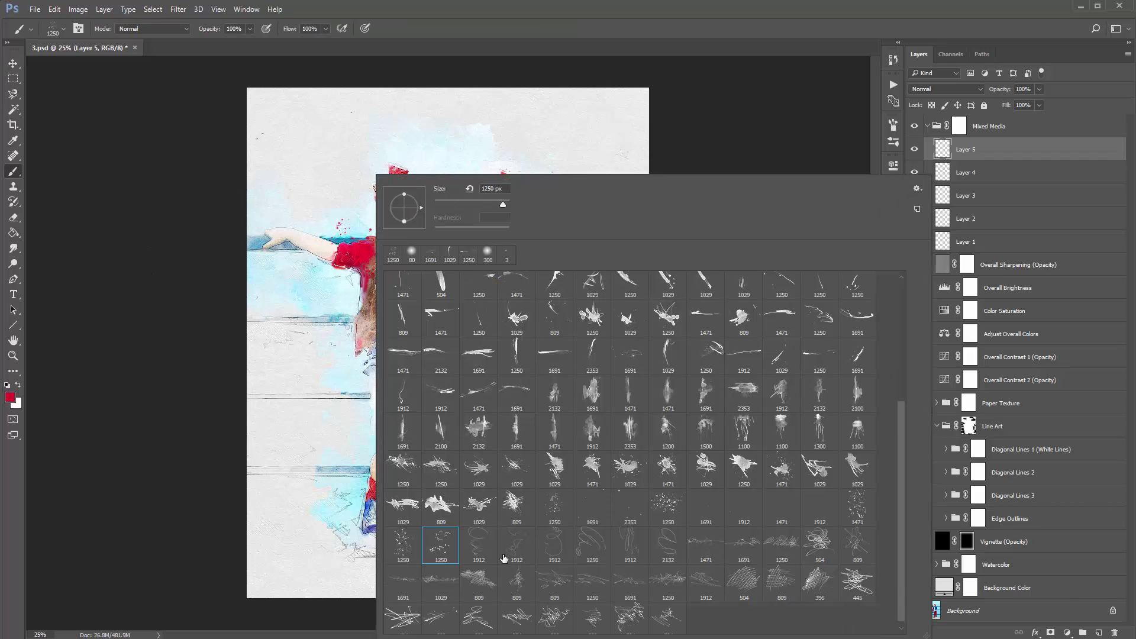
pyautogui.doubleClick(405, 539)
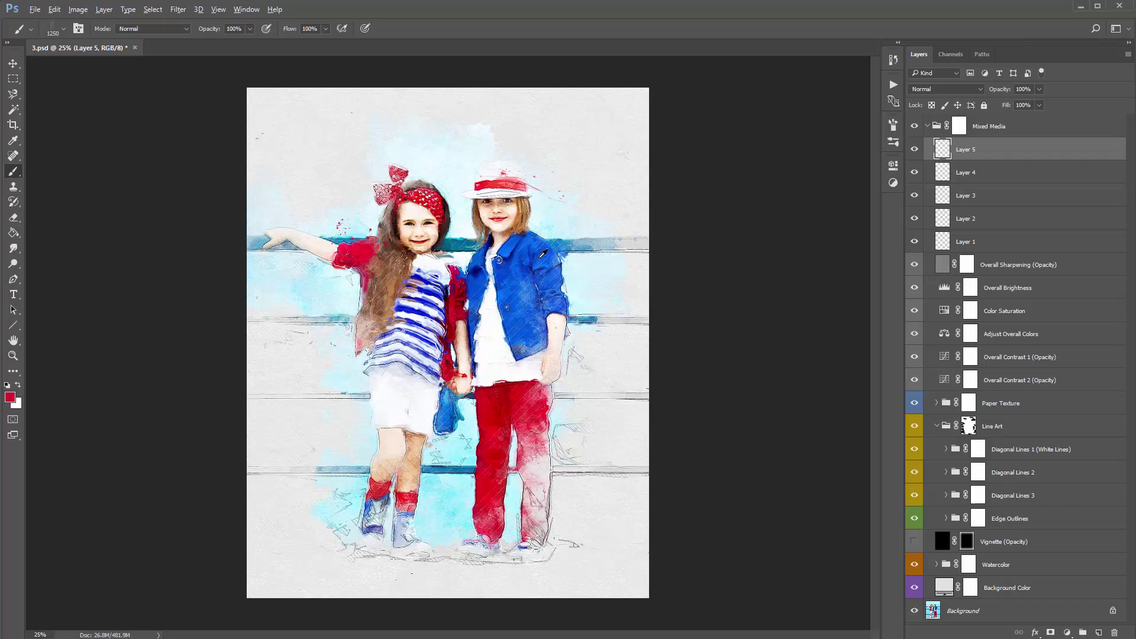
# Sample blue from the jacket, stamp a splatter on Layer 5 and scale and place it beside the jacket's outer sleeve
pyautogui.keyDown('alt'); pyautogui.click(544, 251); pyautogui.keyUp('alt')
pyautogui.click(550, 280)
pyautogui.hotkey('ctrl', 't')
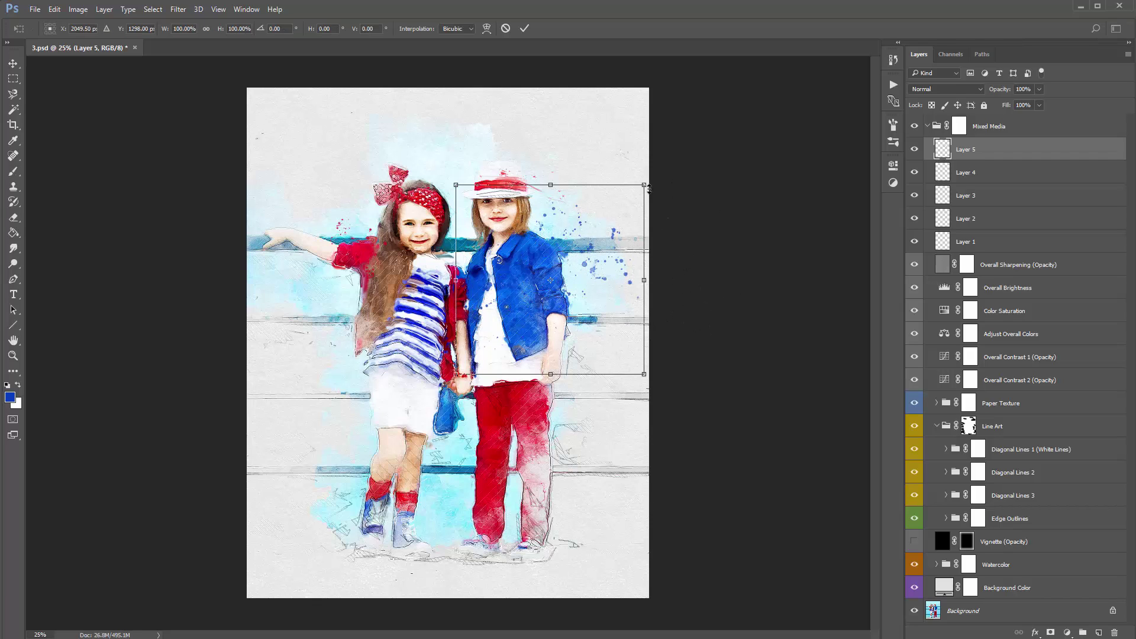
pyautogui.moveTo(649, 188); pyautogui.dragTo(590, 288)
pyautogui.press('Return')
pyautogui.press('v')
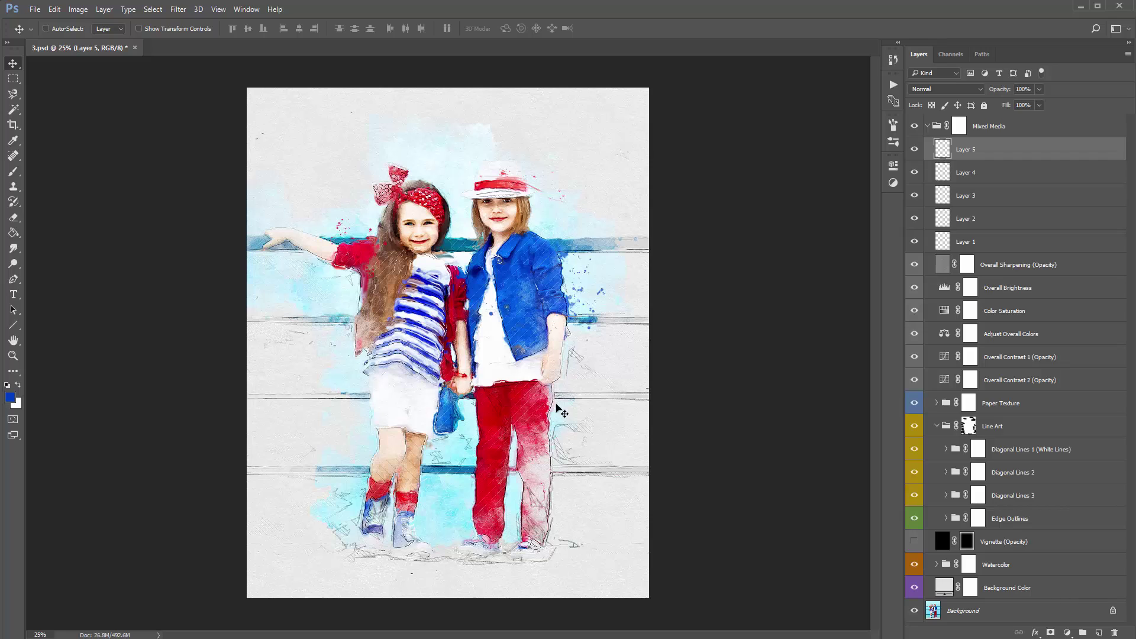
# Create a new layer above Layer 5 and choose the wide 1250 px speckle splatter brush
pyautogui.hotkey('ctrl', 'shift', 'n')
pyautogui.press('Return')
pyautogui.press('b')
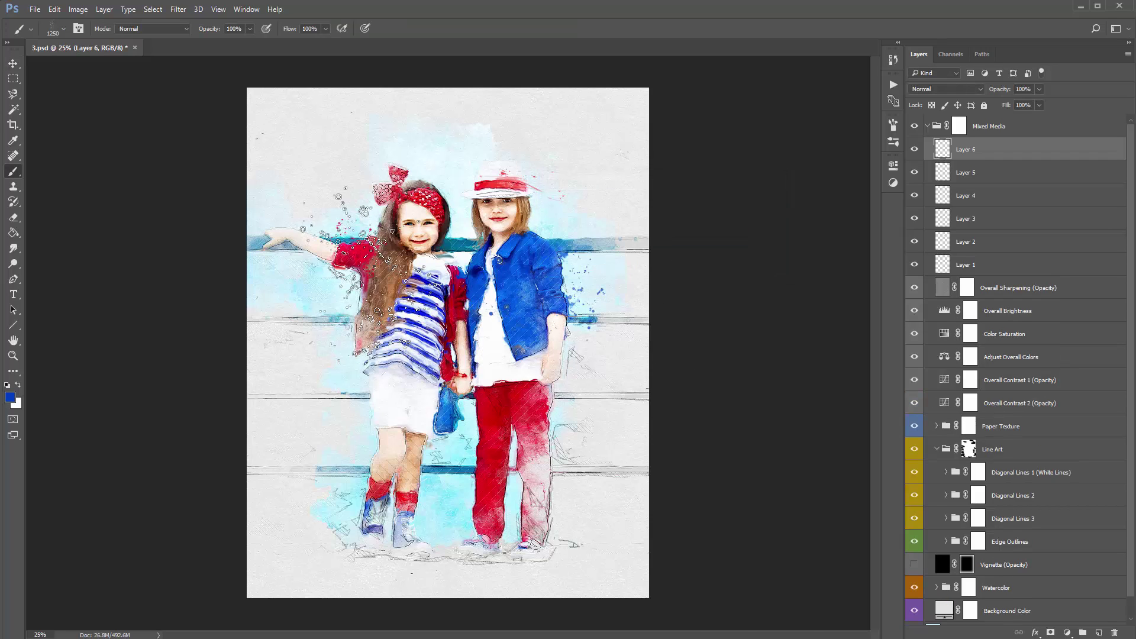
pyautogui.rightClick(376, 264)
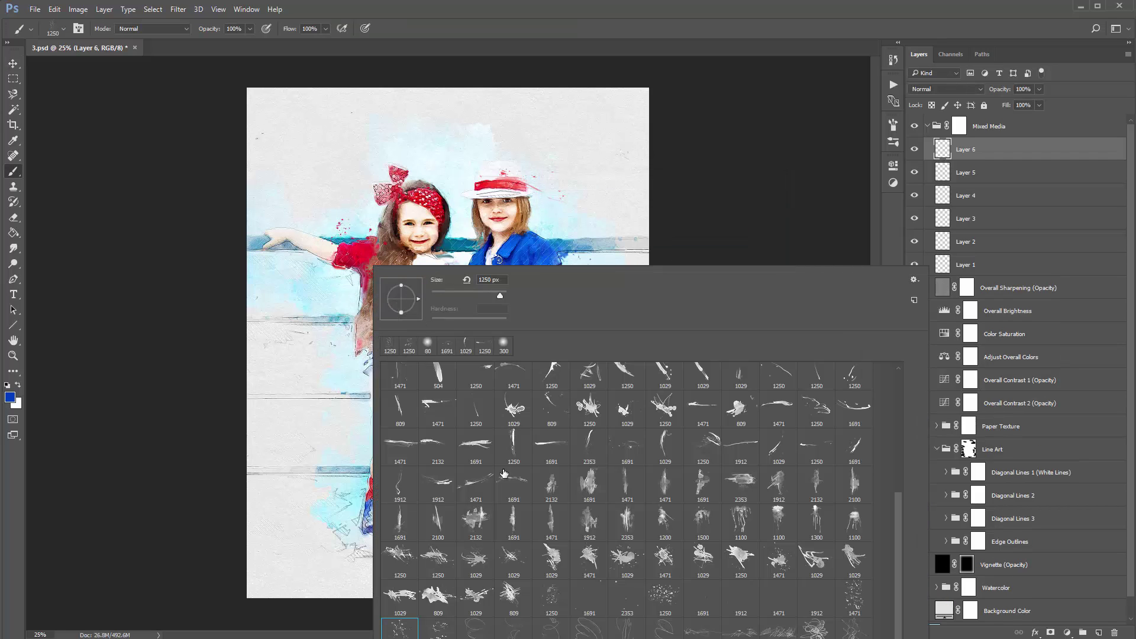
pyautogui.click(662, 602)
pyautogui.press('Return')
# Stamp the blue speckle splatter on Layer 6 between the two children's legs
pyautogui.click(447, 468)
pyautogui.hotkey('ctrl', 't')
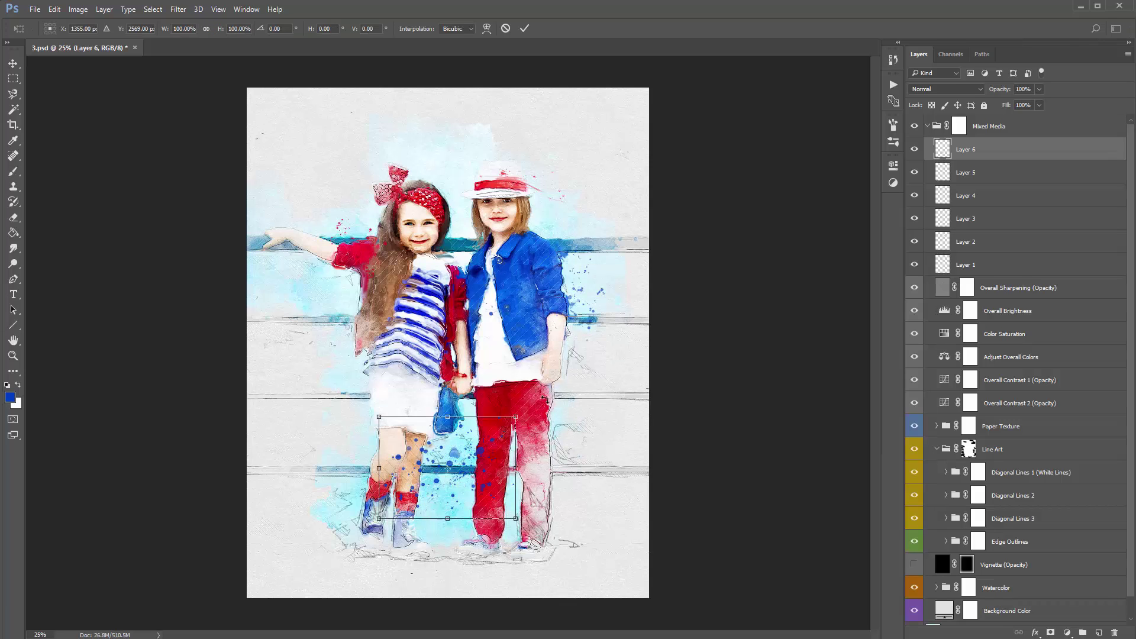
pyautogui.press('Return')
# Add a solid colour fill of #e60000 and clip it to the Layer 6 splatter
pyautogui.click(1067, 633)
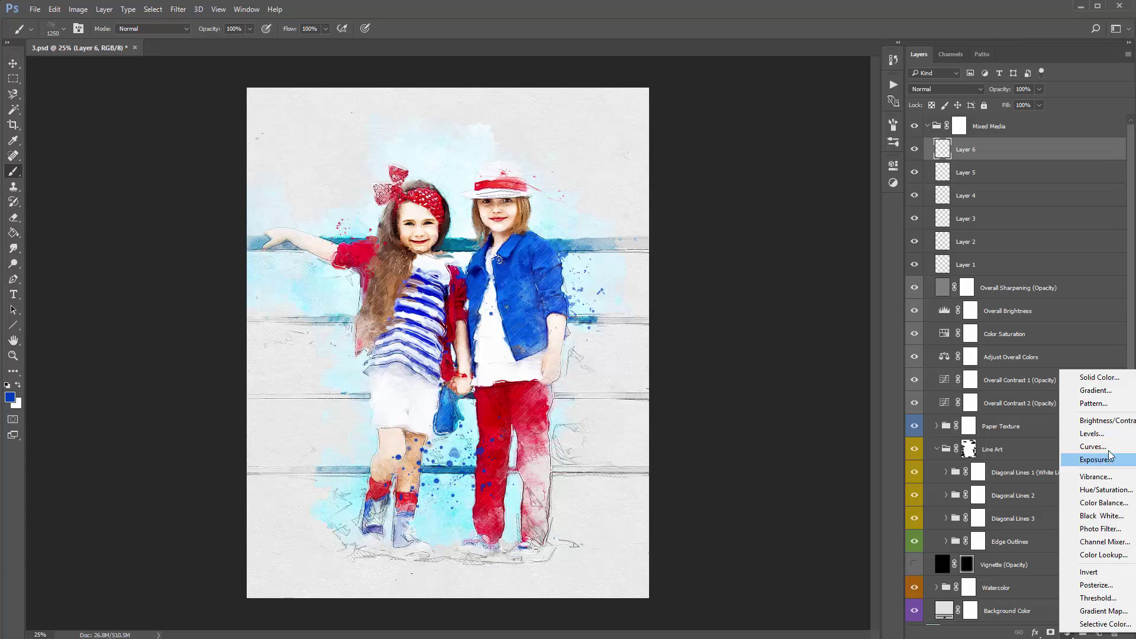
pyautogui.click(1100, 377)
pyautogui.write('e60000')
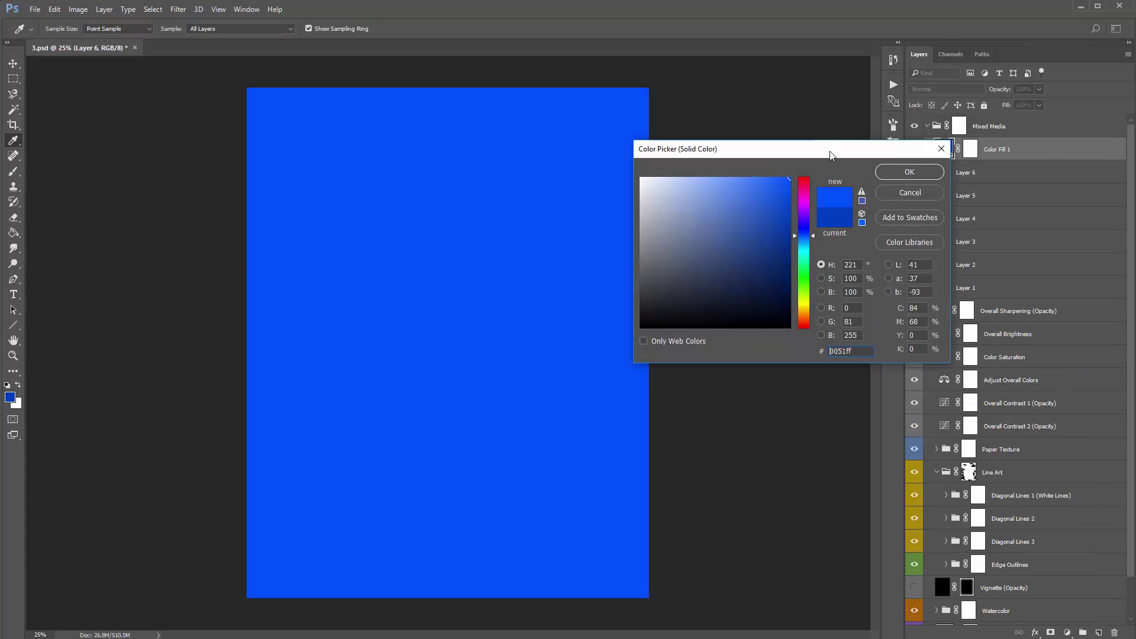
pyautogui.click(907, 172)
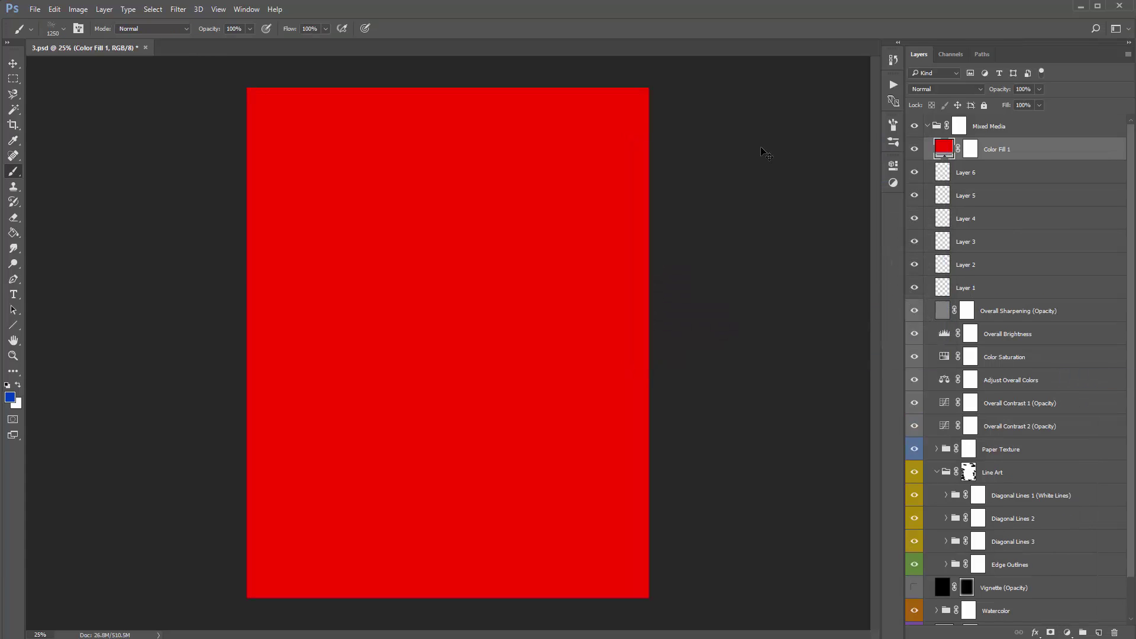
pyautogui.hotkey('ctrl', 'alt', 'g')
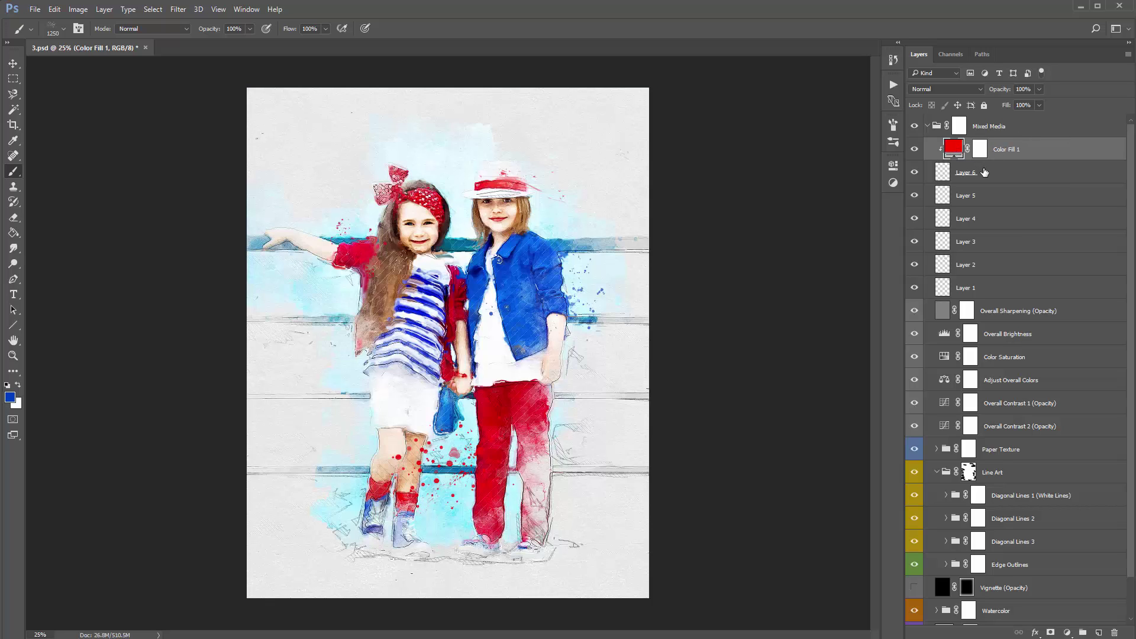
# Scale the Layer 6 splatter to about 72% and position it along the inner edge of the red trousers' lower leg
pyautogui.press('v')
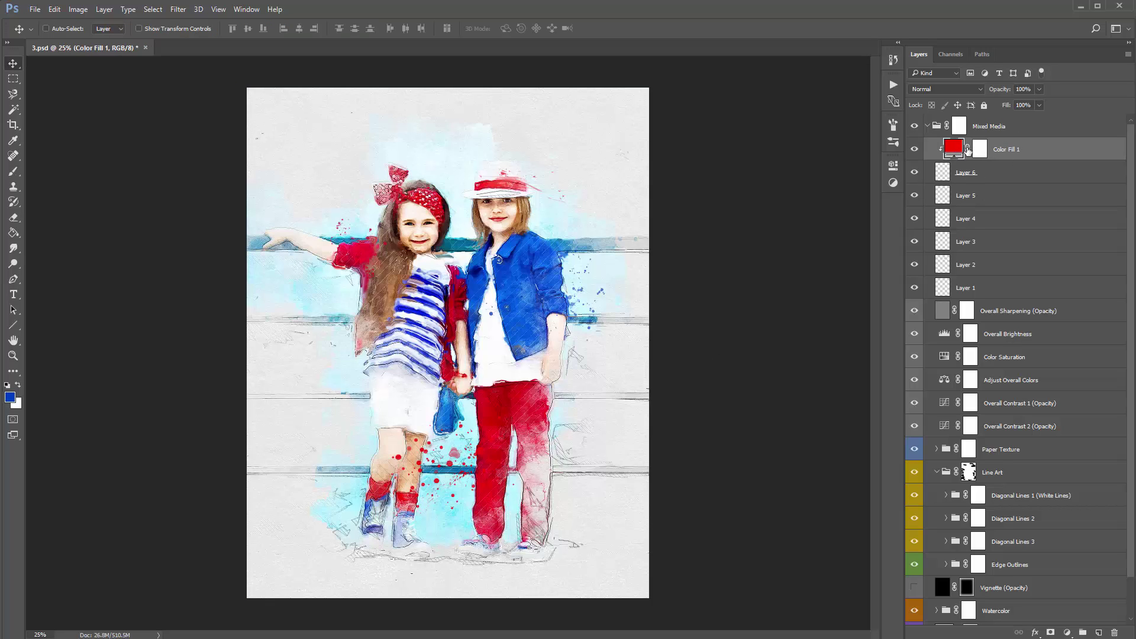
pyautogui.click(980, 170)
pyautogui.hotkey('ctrl', 't')
pyautogui.moveTo(465, 359); pyautogui.dragTo(559, 423)
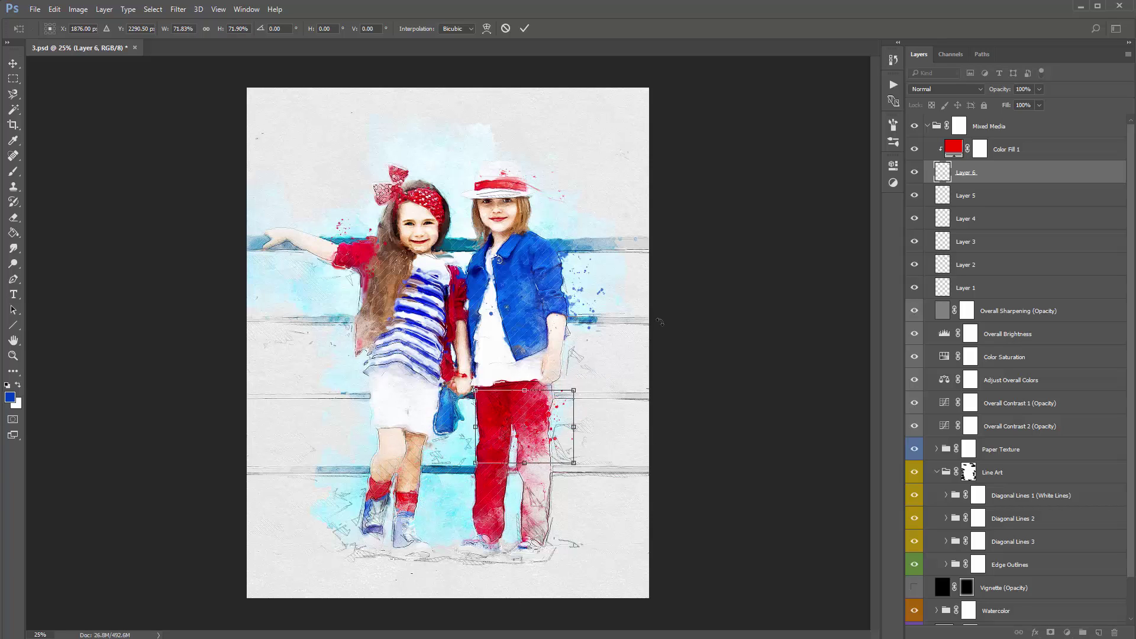
pyautogui.press('Return')
pyautogui.hotkey('alt', 'e')
pyautogui.press('a')
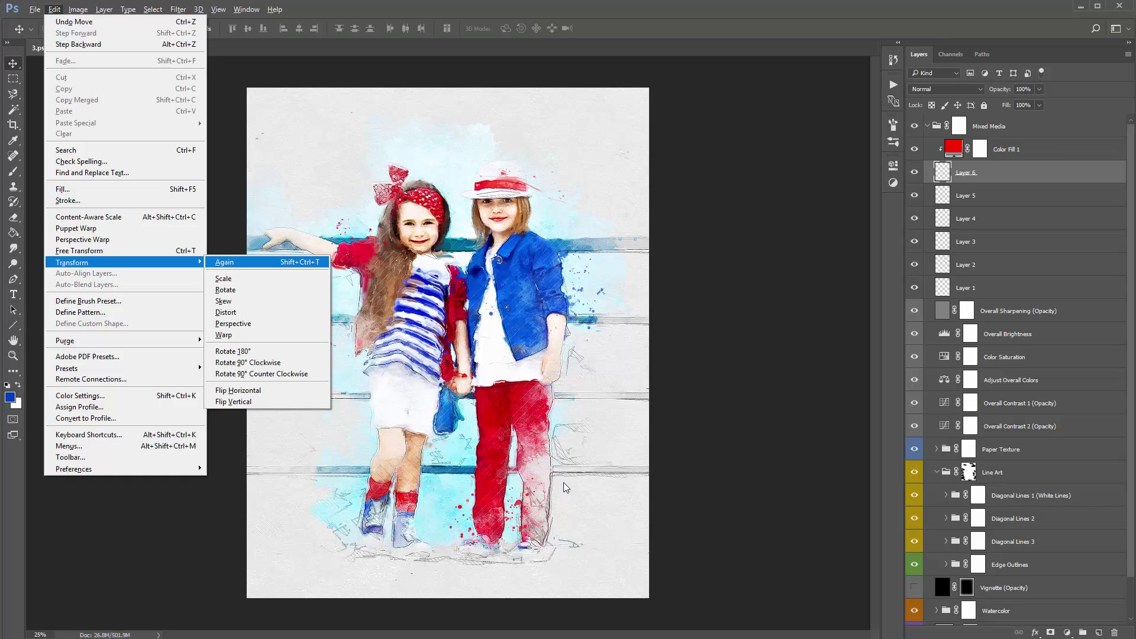
pyautogui.press('Return')
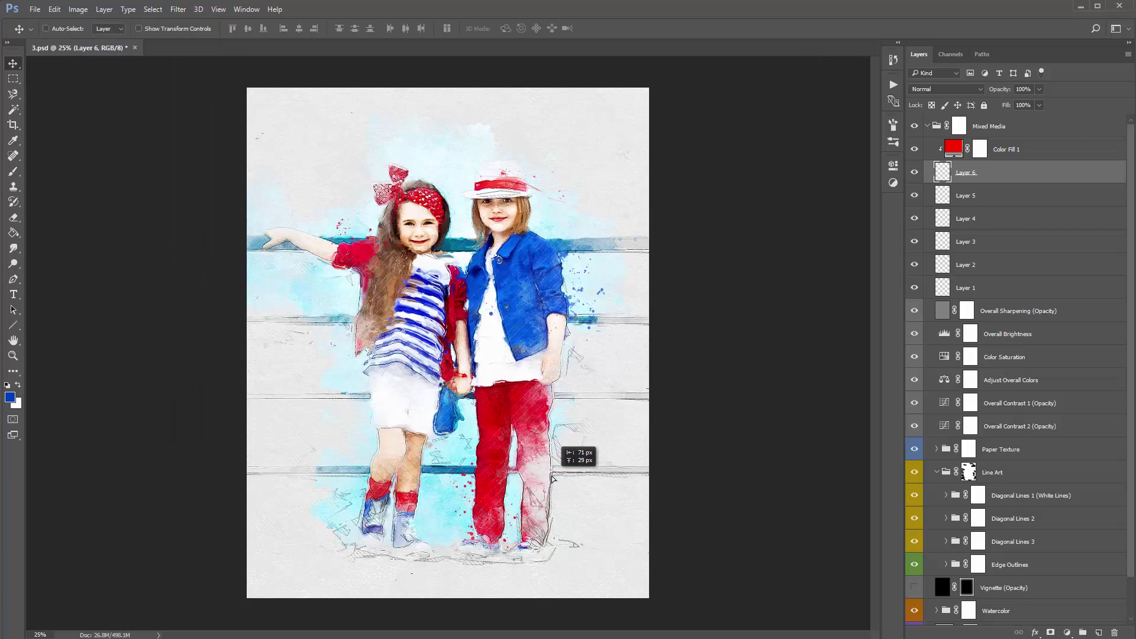
pyautogui.hotkey('ctrl', 'shift', 't')
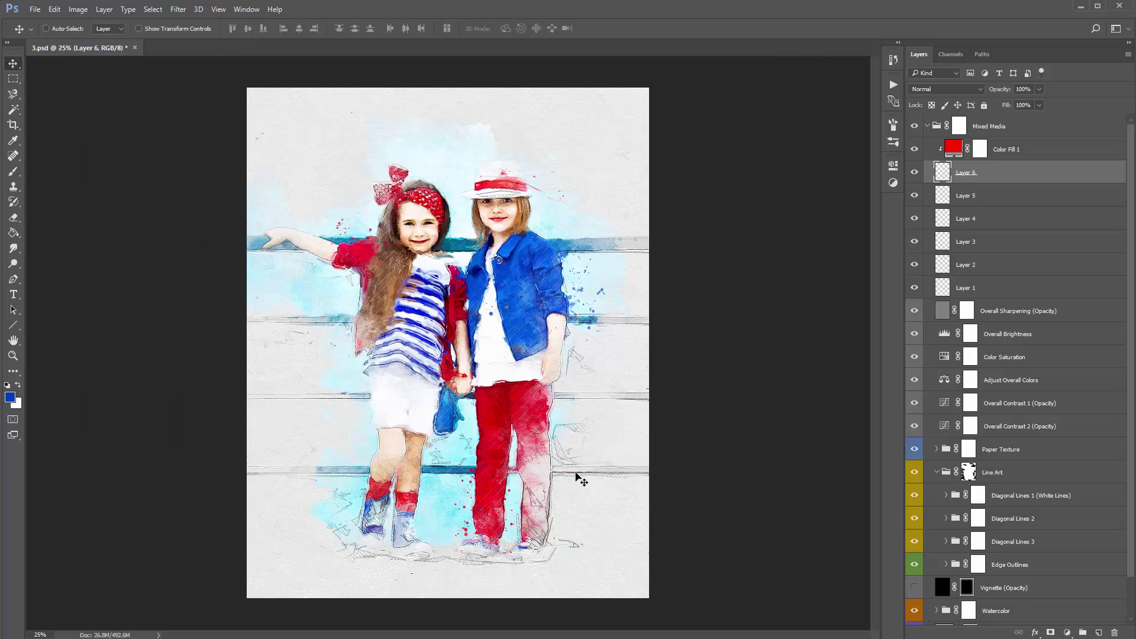
# Create a layer above Color Fill 1 and place a blue 504 px scribble stroke beside the shoulder of the blue jacket
pyautogui.click(1028, 154)
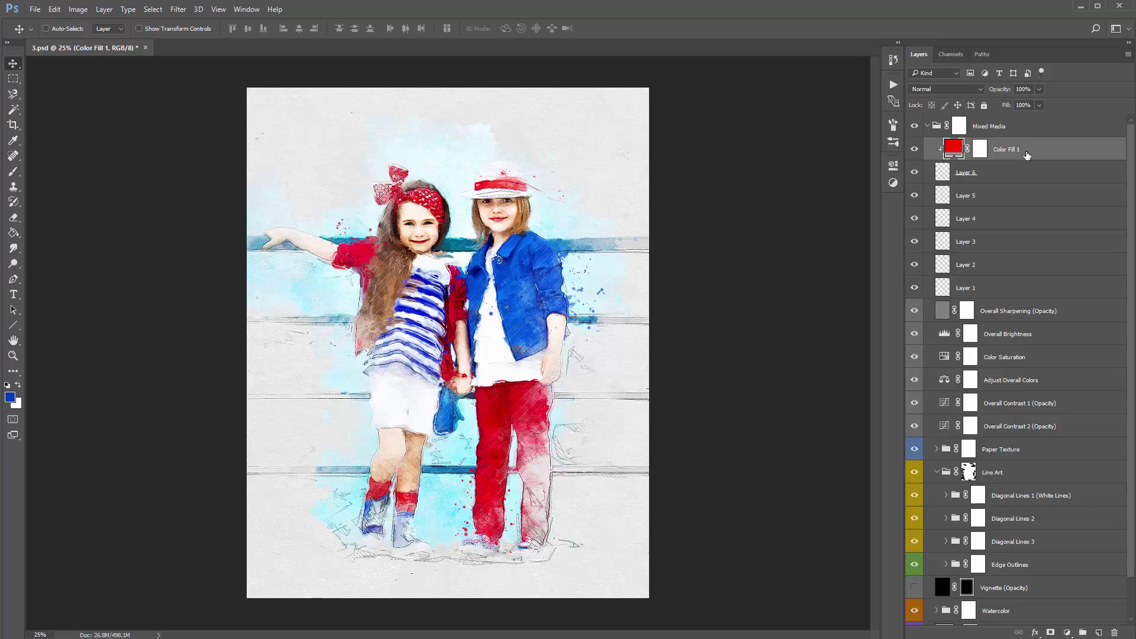
pyautogui.hotkey('ctrl', 'shift', 'n')
pyautogui.press('Return')
pyautogui.press('b')
pyautogui.rightClick(441, 268)
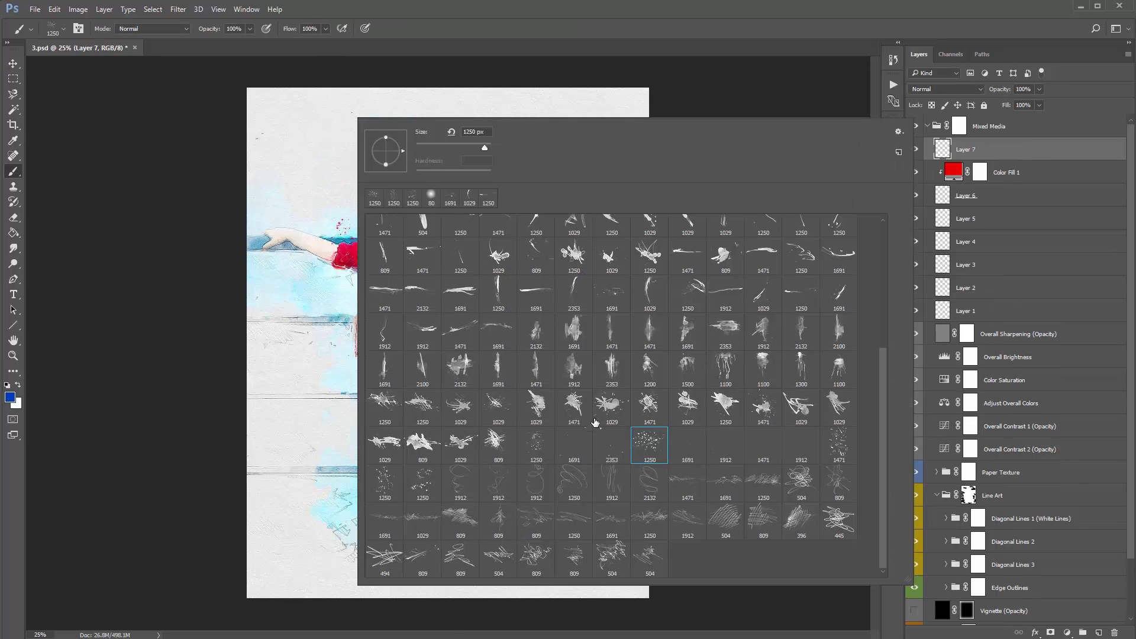
pyautogui.doubleClick(657, 560)
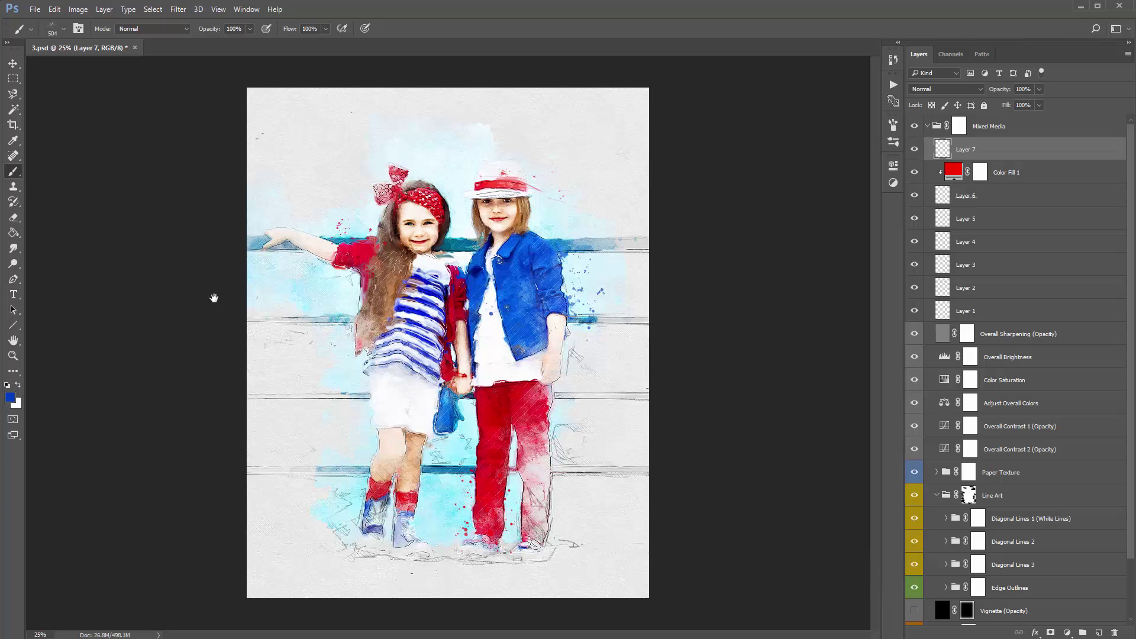
pyautogui.press('v')
pyautogui.moveTo(634, 290); pyautogui.dragTo(640, 272)
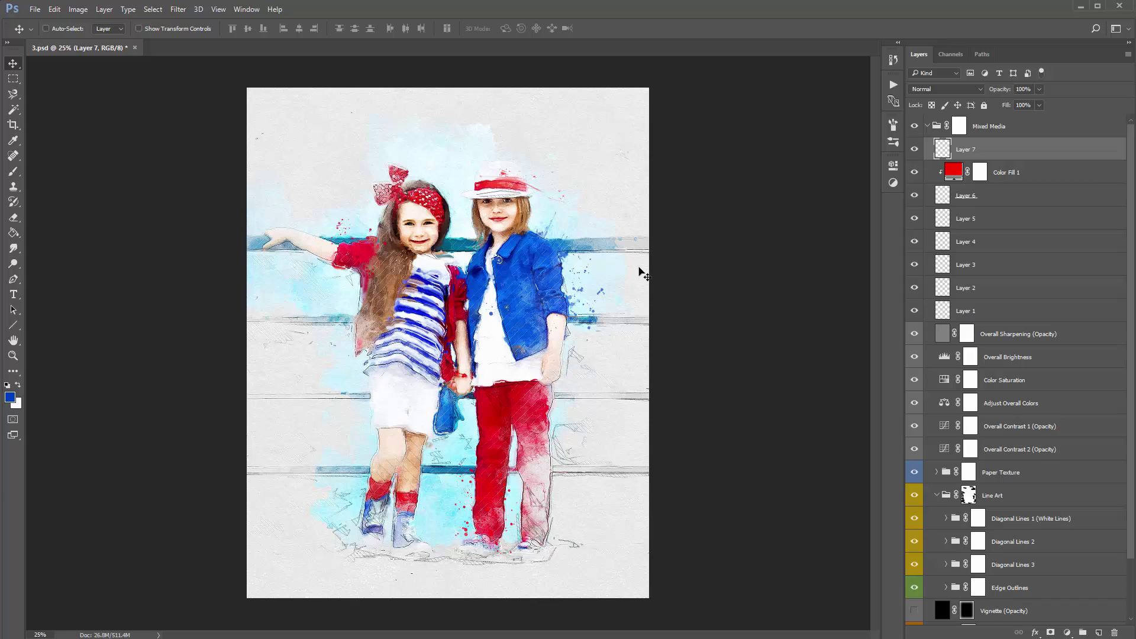
# Create a new layer above Layer 7, sample red from the sock and choose an 809 px scribble brush
pyautogui.hotkey('ctrl', 'shift', 'n')
pyautogui.press('Return')
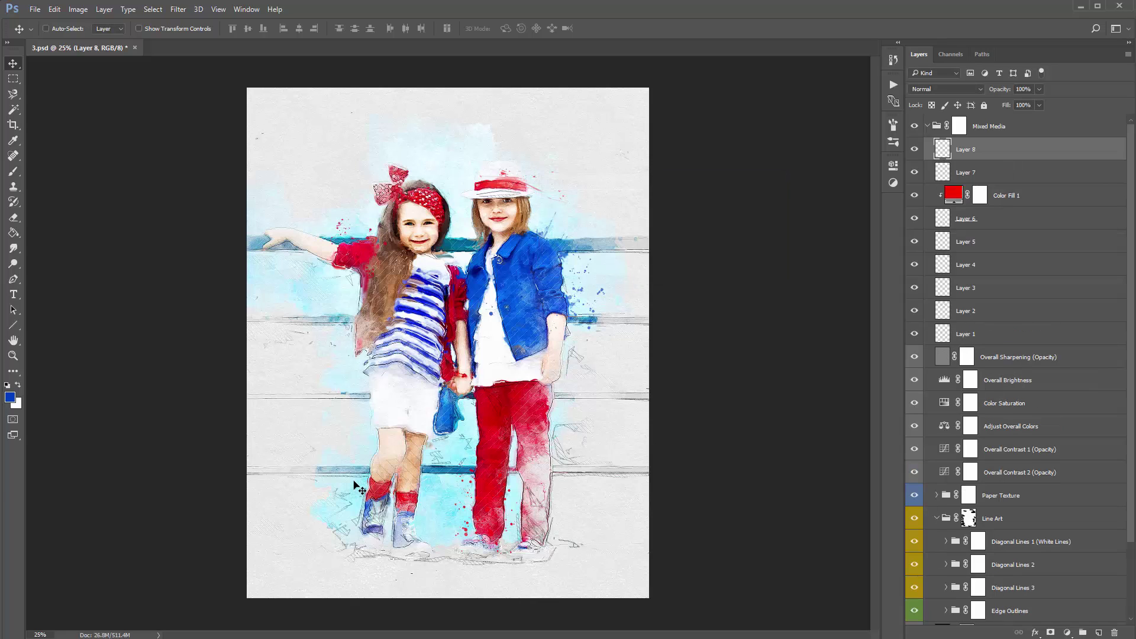
pyautogui.press('i')
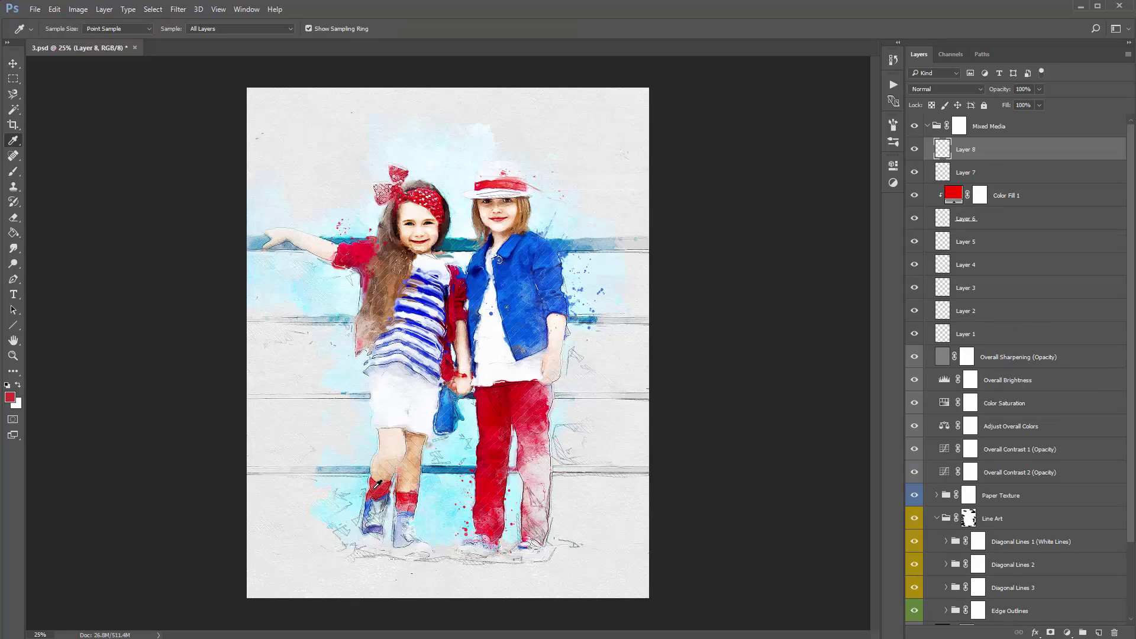
pyautogui.press('b')
pyautogui.rightClick(331, 331)
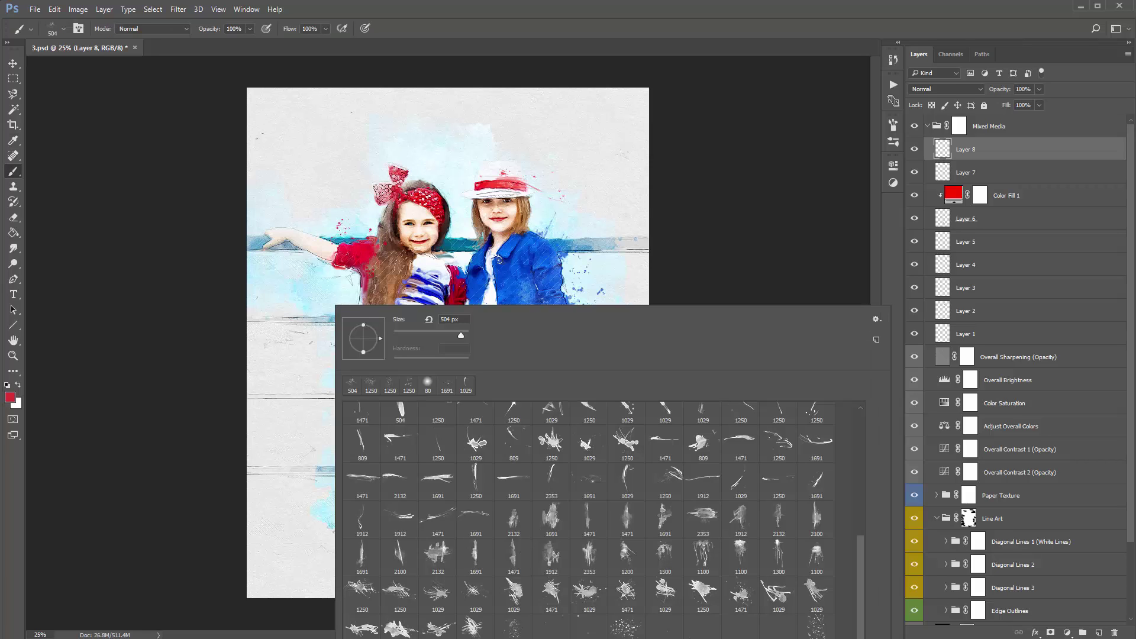
# Stamp the red scribble on Layer 8, scale and place it beside the girl's boots, and duplicate the layer
pyautogui.click(327, 458)
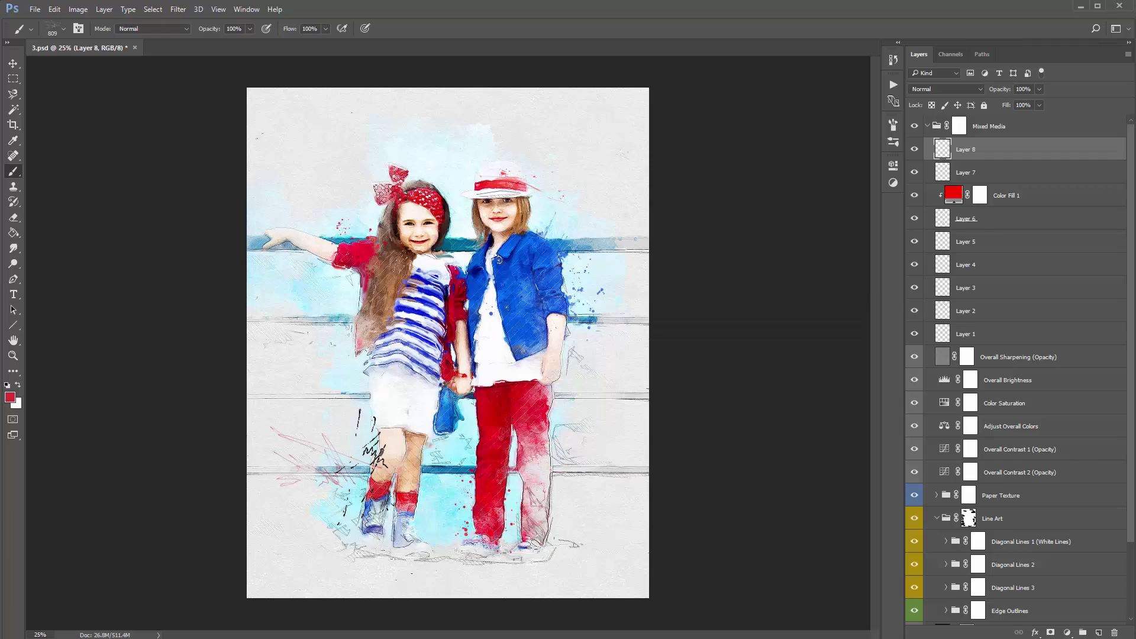
pyautogui.hotkey('ctrl', 't')
pyautogui.moveTo(379, 427)
pyautogui.mouseDown()
pyautogui.moveTo(359, 440)
pyautogui.moveTo(424, 477)
pyautogui.moveTo(414, 491)
pyautogui.mouseUp()
pyautogui.press('Return')
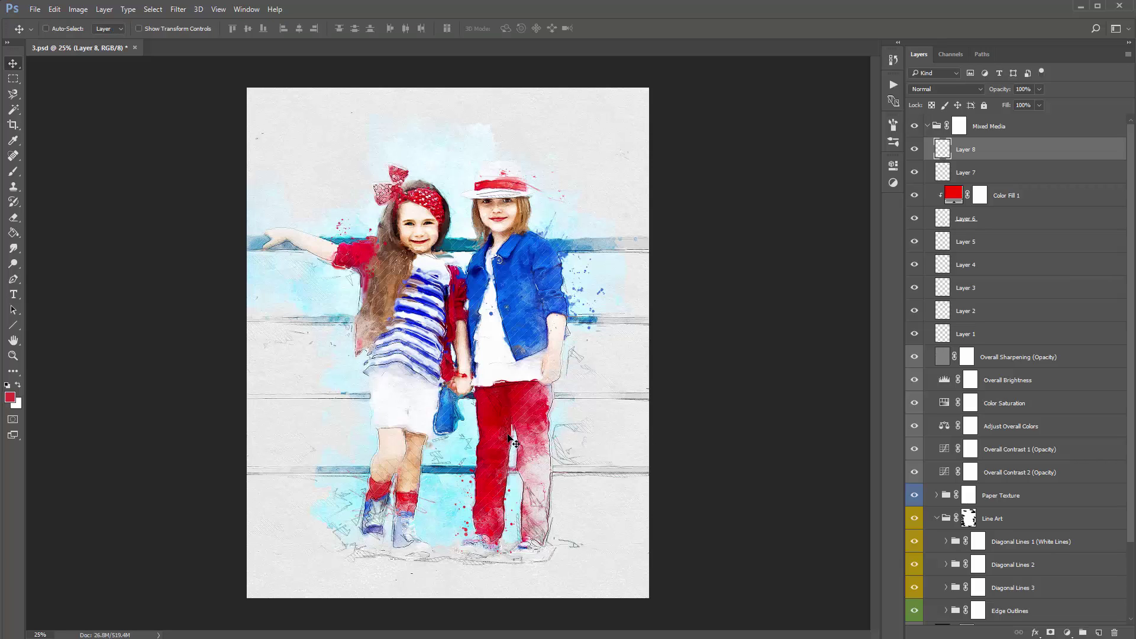
pyautogui.hotkey('ctrl', 'j')
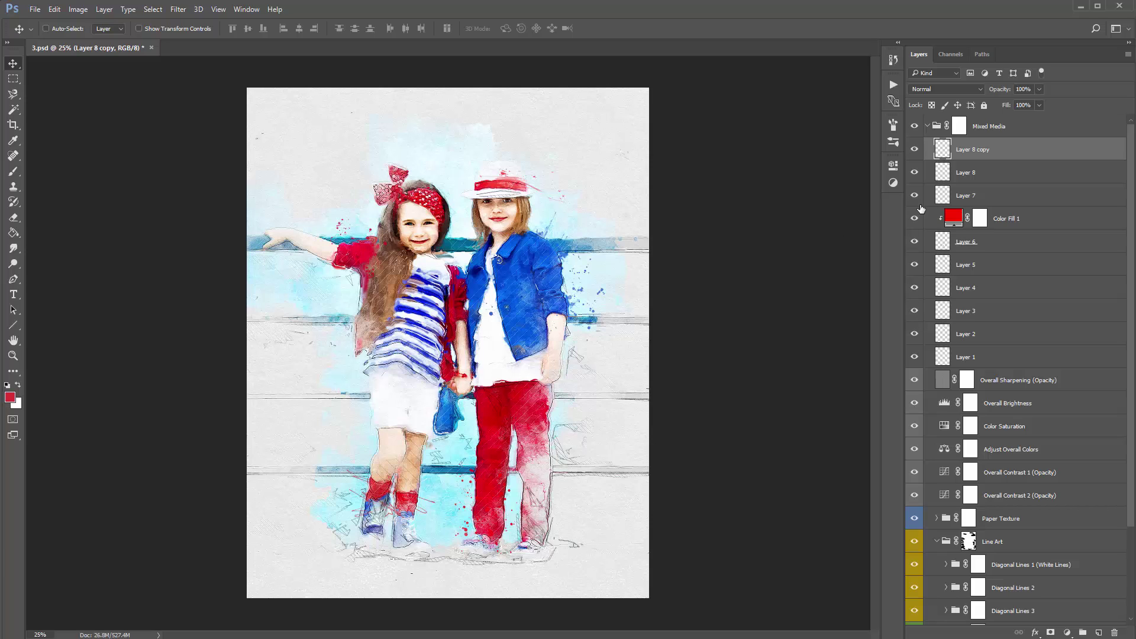
# Group all layers from Layer 8 copy down to Layer 1 and name the group Extra Details
pyautogui.keyDown('shift'); pyautogui.click(1005, 365); pyautogui.keyUp('shift')
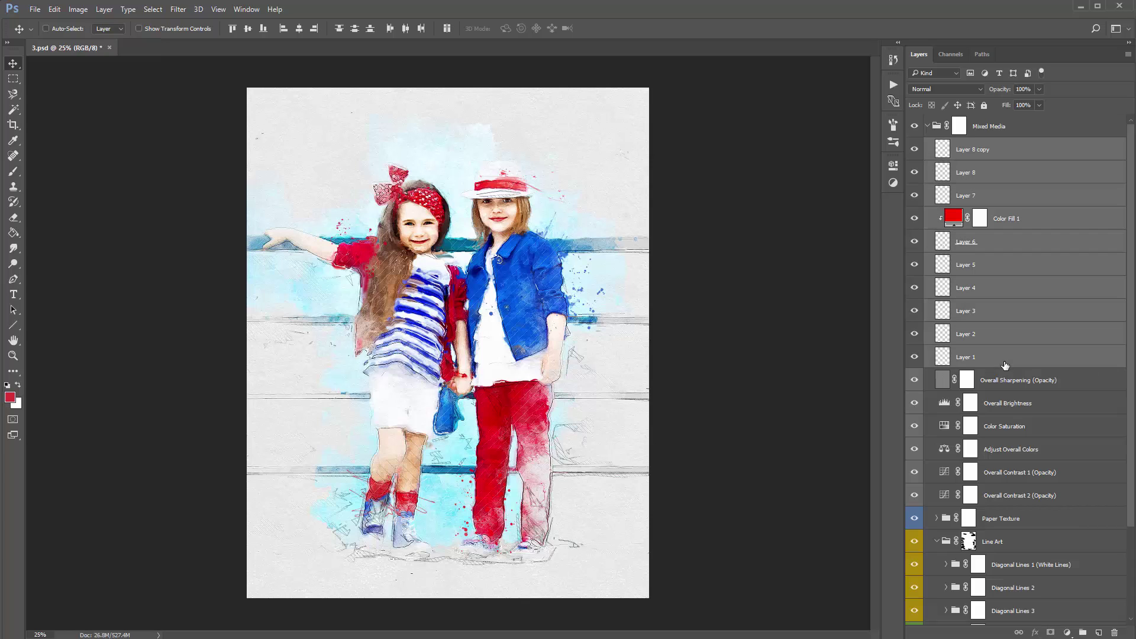
pyautogui.click(1014, 154)
pyautogui.keyDown('shift'); pyautogui.click(1011, 362); pyautogui.keyUp('shift')
pyautogui.hotkey('ctrl', 'g')
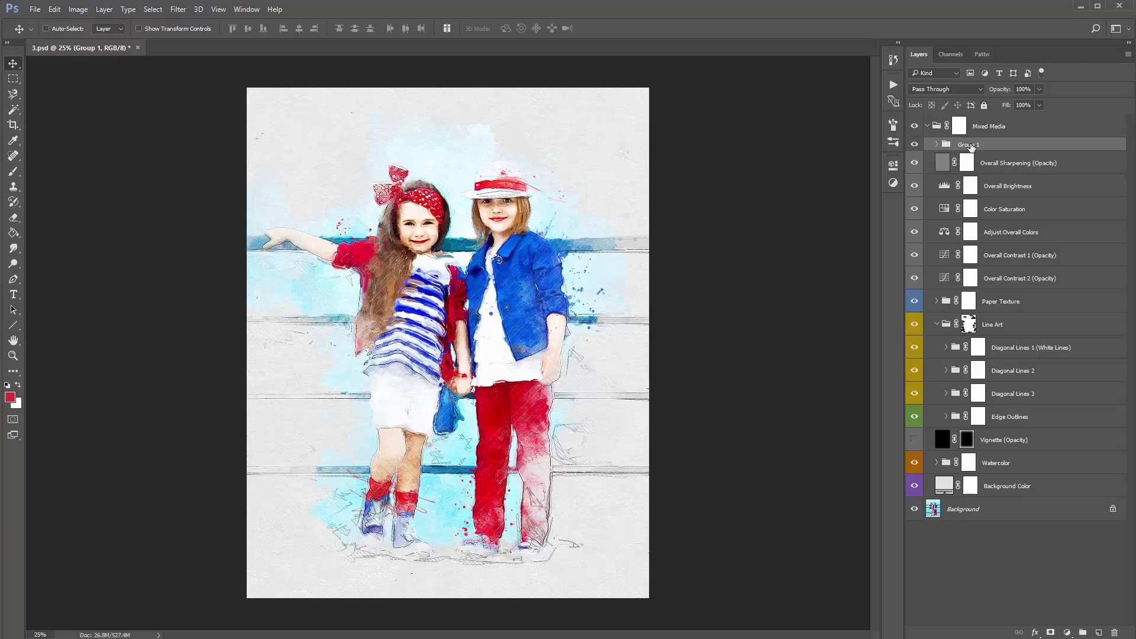
pyautogui.doubleClick(972, 146)
pyautogui.write('Extra Details')
pyautogui.press('Return')
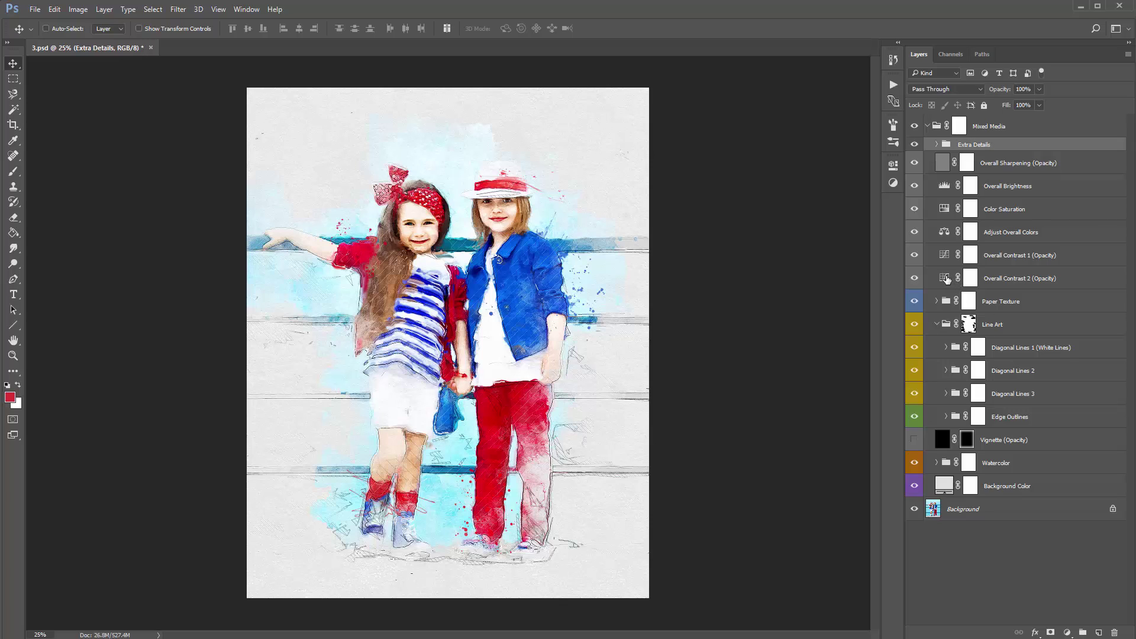
# Change the Background Color fill layer to a light warm beige
pyautogui.click(968, 463)
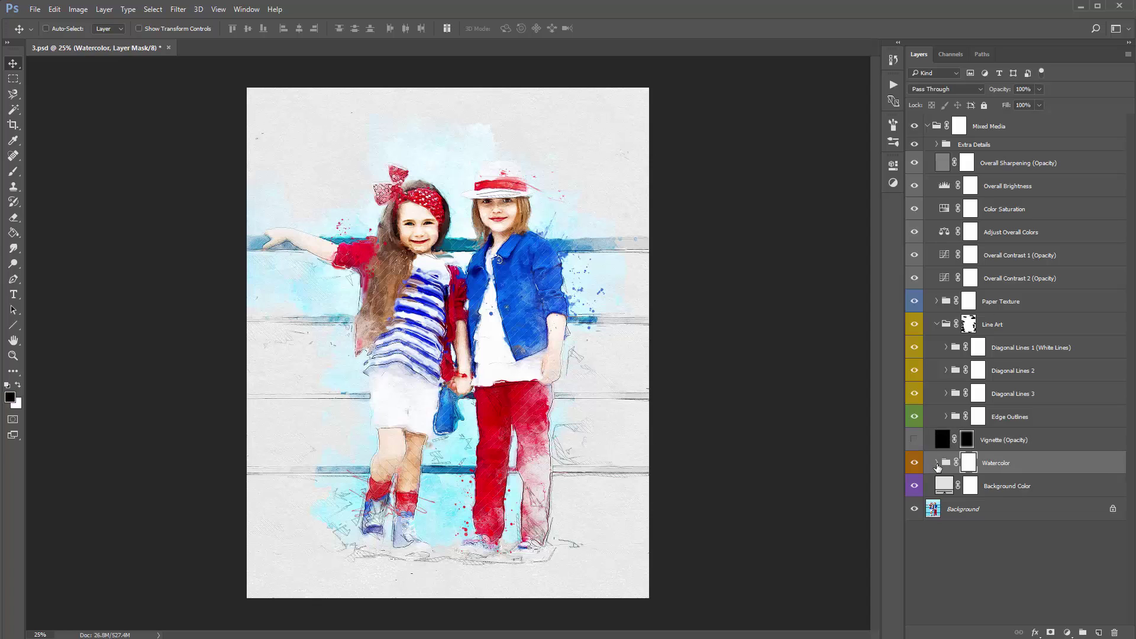
pyautogui.click(937, 463)
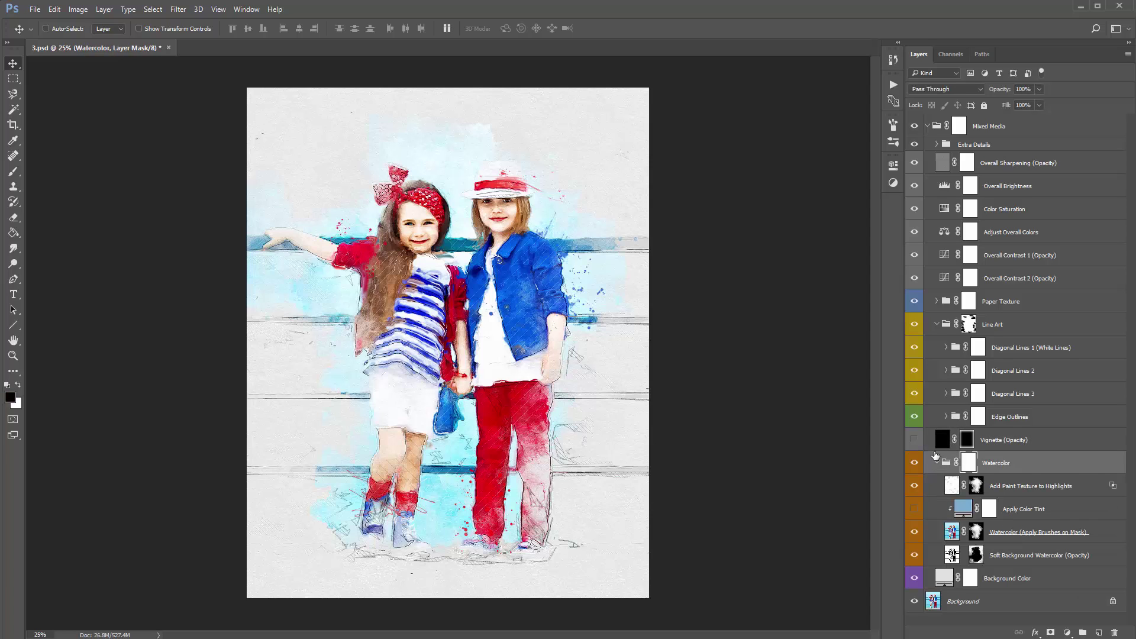
pyautogui.click(937, 464)
pyautogui.doubleClick(943, 486)
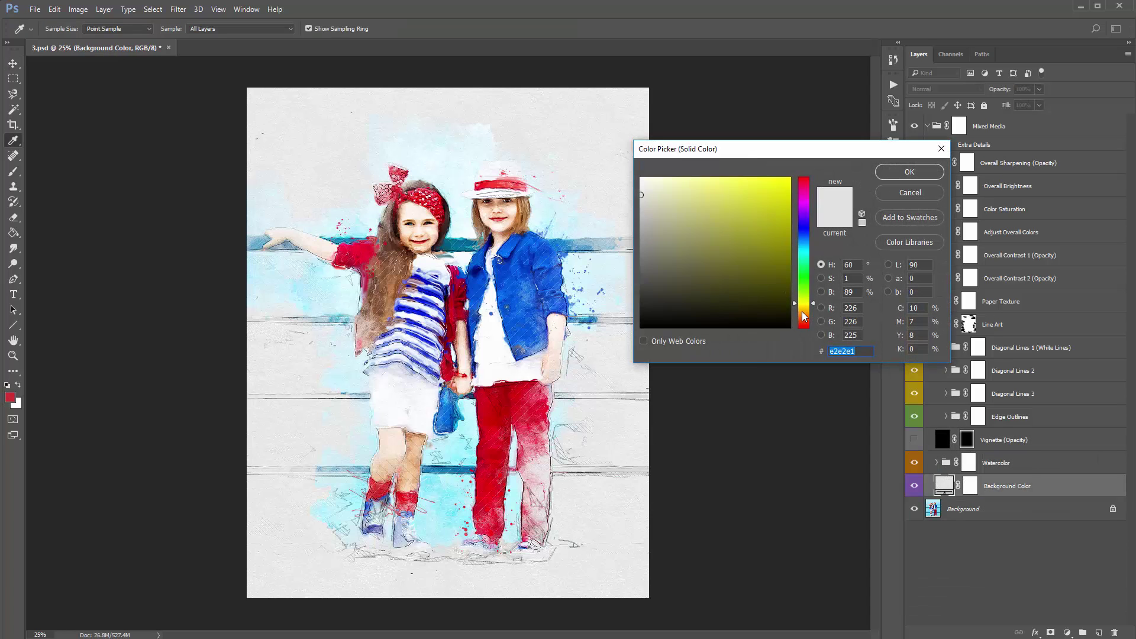
pyautogui.click(805, 311)
pyautogui.click(654, 192)
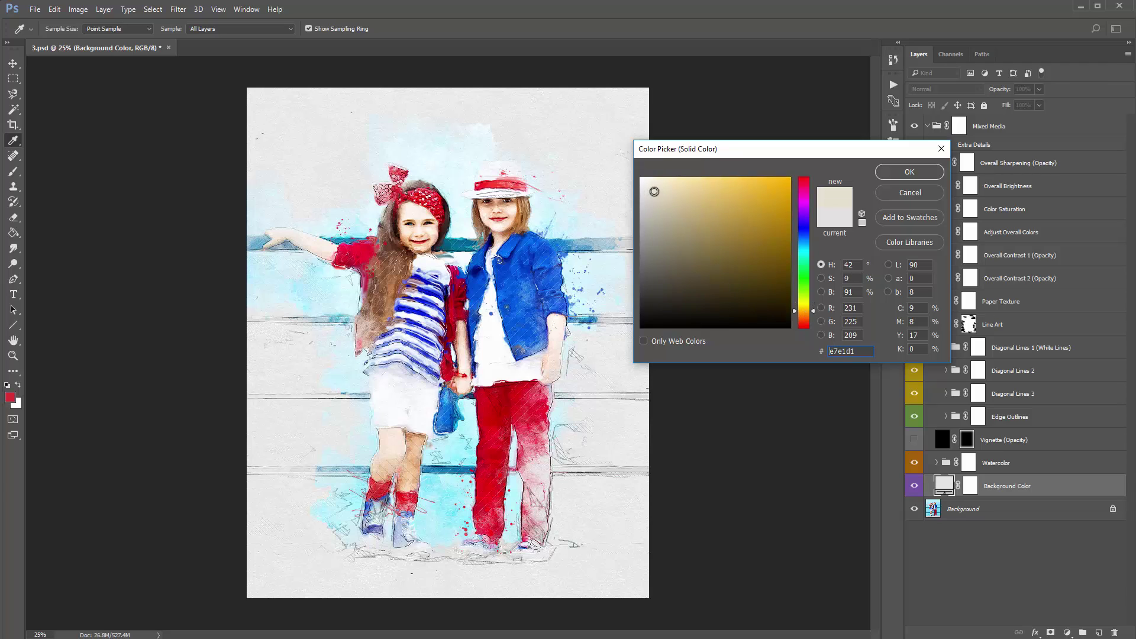
pyautogui.click(654, 190)
pyautogui.click(907, 173)
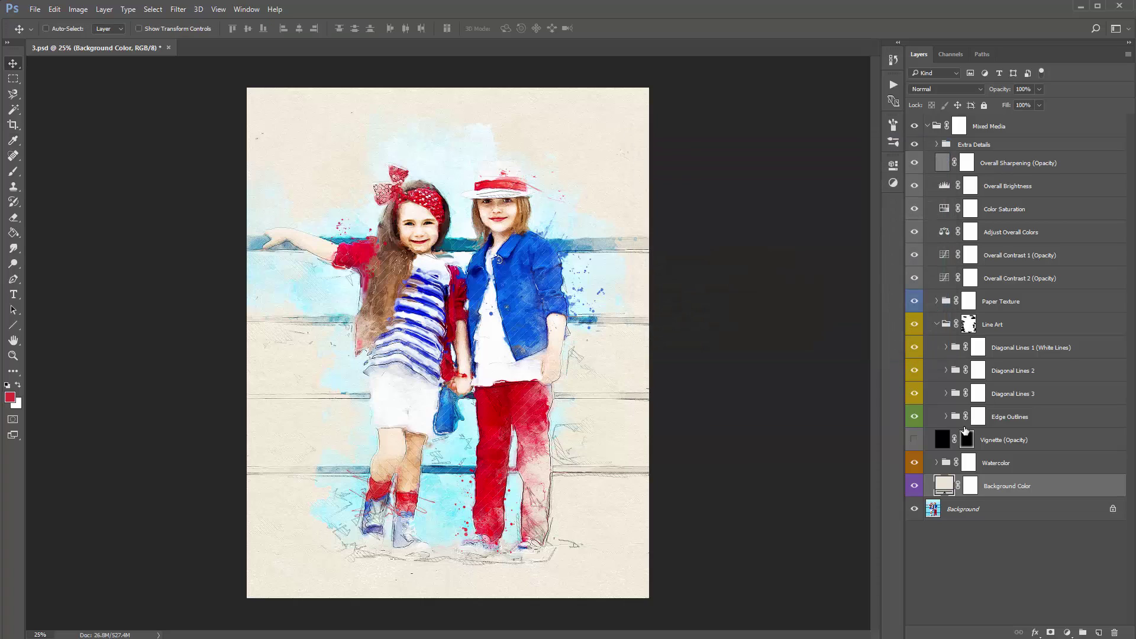
# Set the opacity of the Add Paint Texture to Highlights layer in the Watercolor group to 50%
pyautogui.click(938, 463)
pyautogui.click(999, 495)
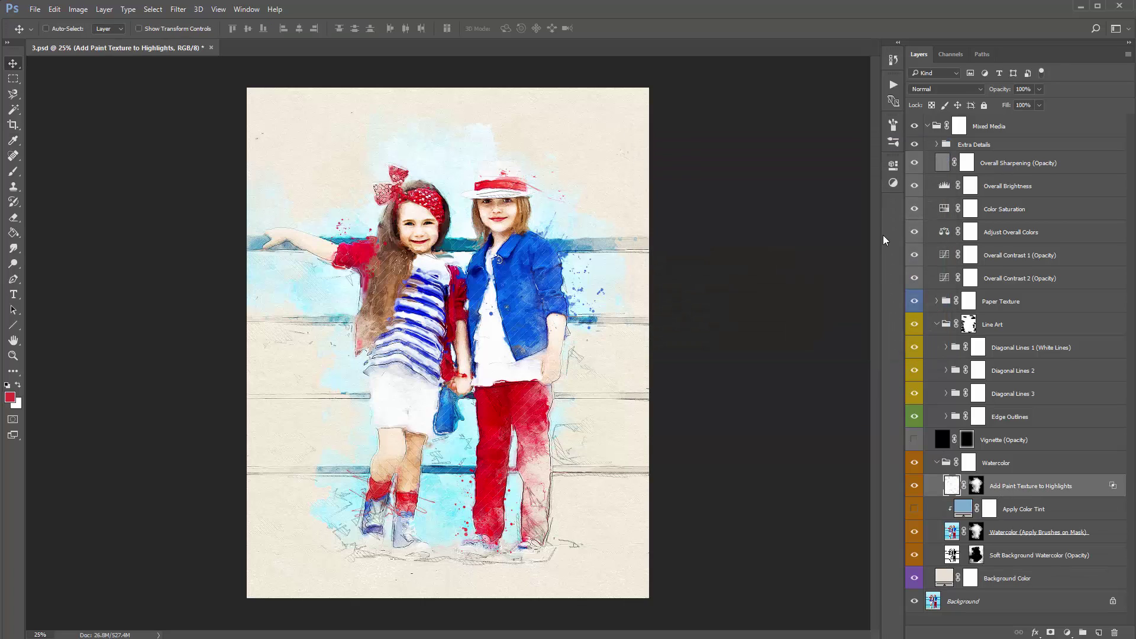
pyautogui.moveTo(1004, 92); pyautogui.dragTo(947, 93)
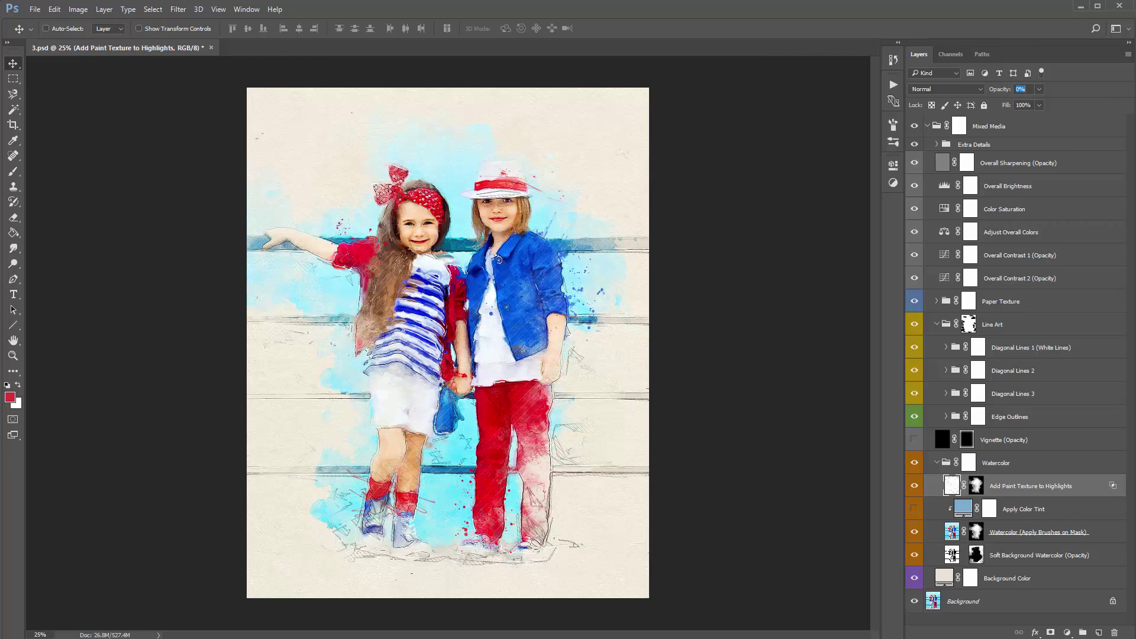
pyautogui.moveTo(738, 120)
pyautogui.mouseDown()
pyautogui.moveTo(793, 123)
pyautogui.moveTo(652, 113)
pyautogui.mouseUp()
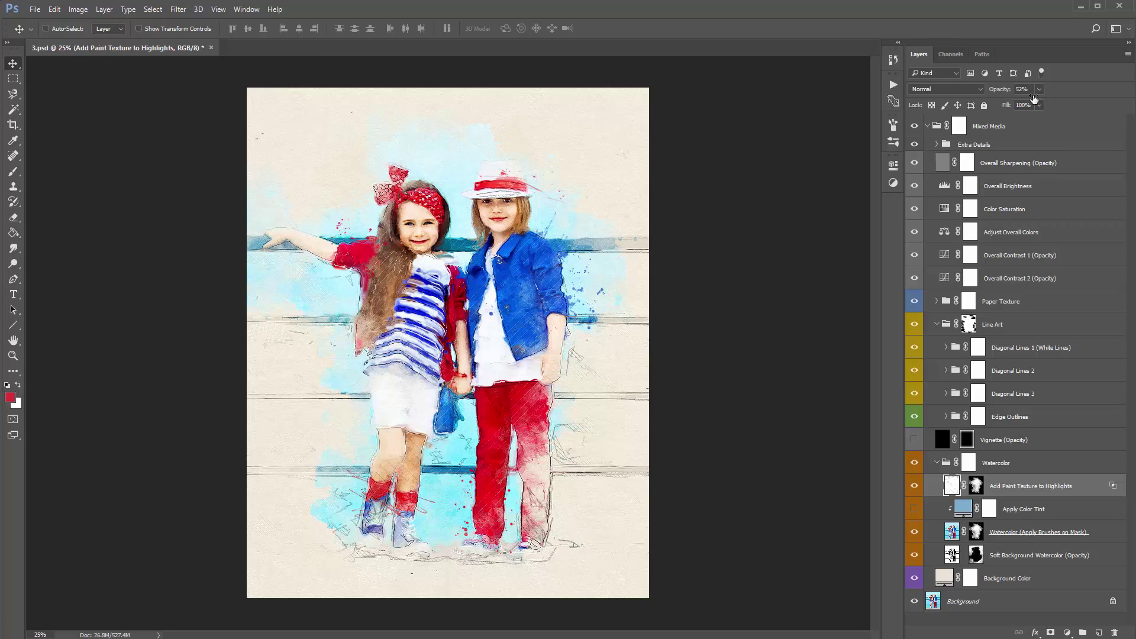
pyautogui.press('0')
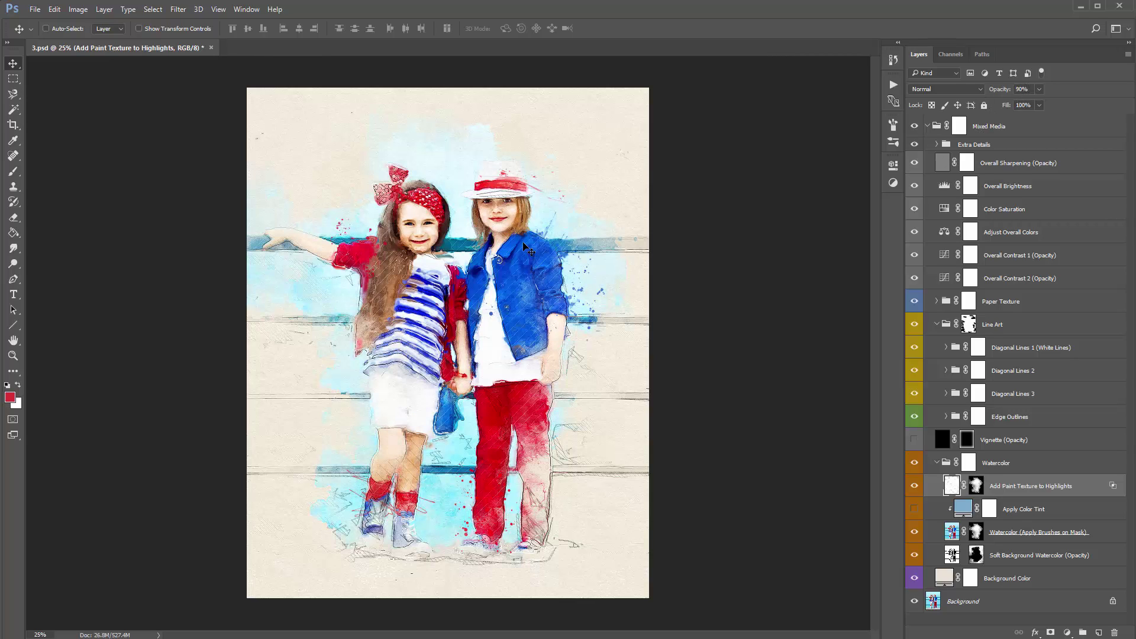
pyautogui.press('5')
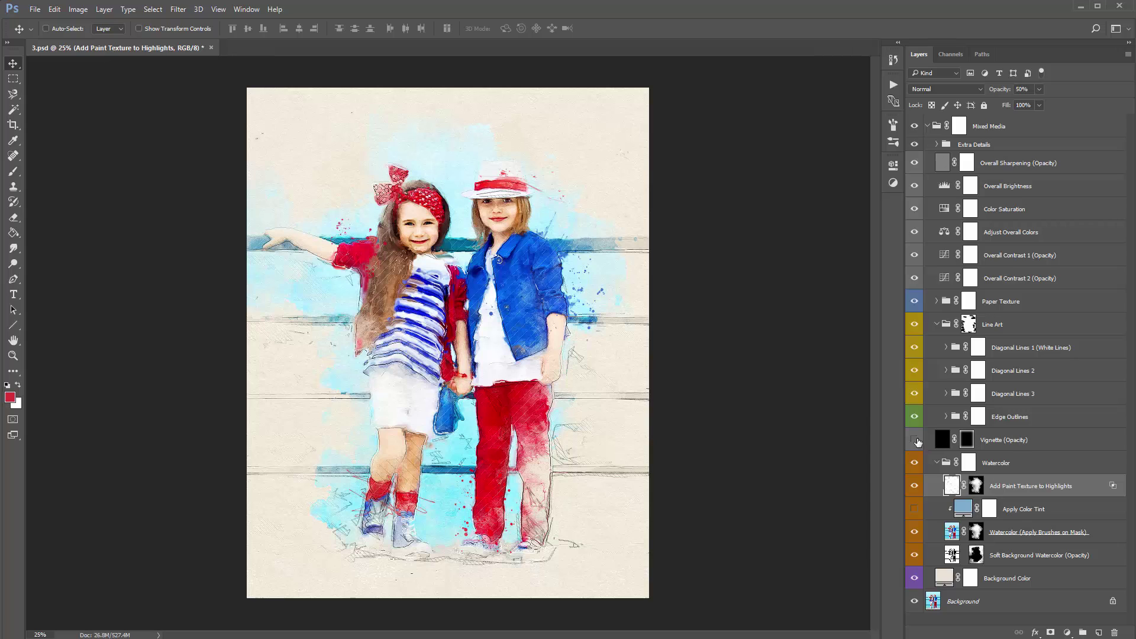
# Make the Vignette (Opacity) layer visible and set its opacity to 19%
pyautogui.click(937, 463)
pyautogui.click(915, 440)
pyautogui.click(1018, 445)
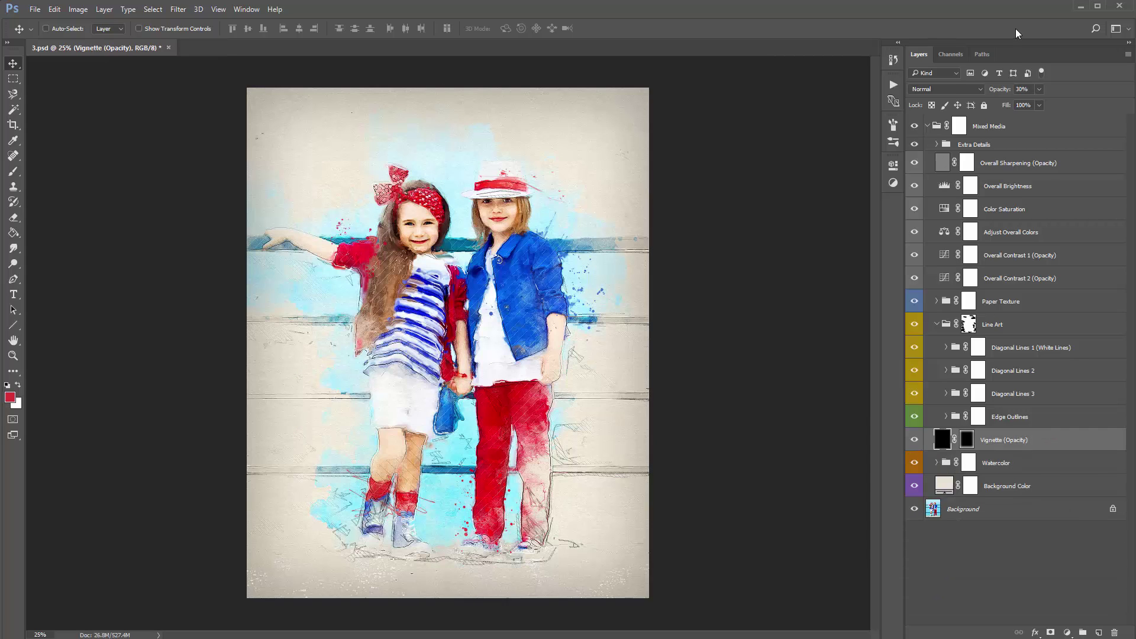
pyautogui.moveTo(1001, 92); pyautogui.dragTo(998, 92)
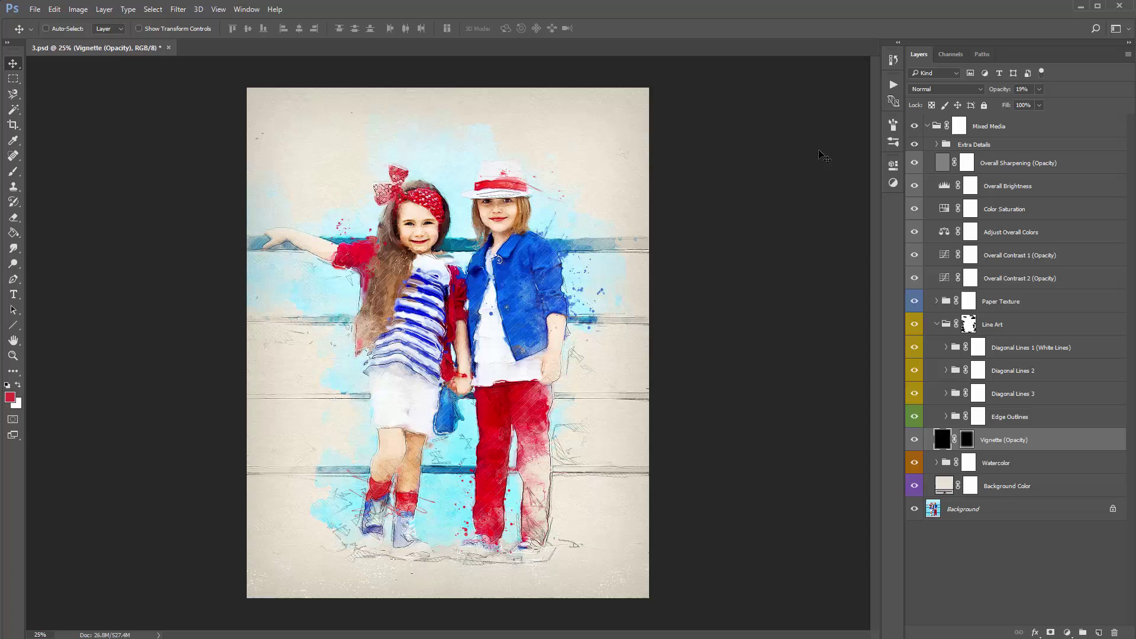
# Create a new layer above the Extra Details group and choose a 2500 px watercolor splash brush
pyautogui.click(939, 324)
pyautogui.click(1012, 146)
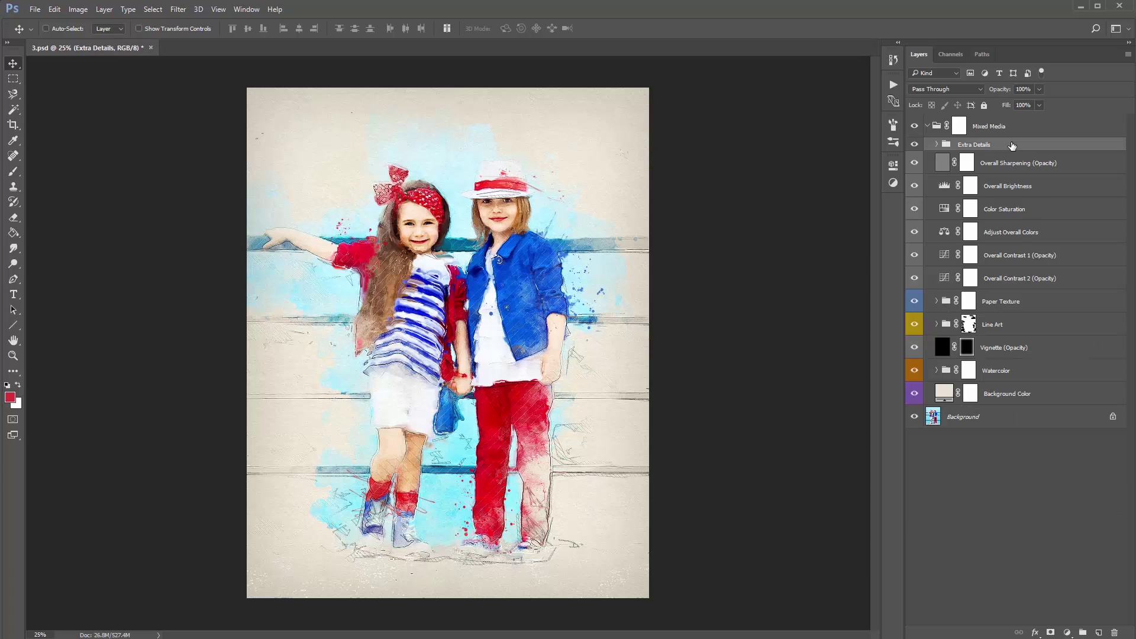
pyautogui.hotkey('ctrl', 'shift', 'n')
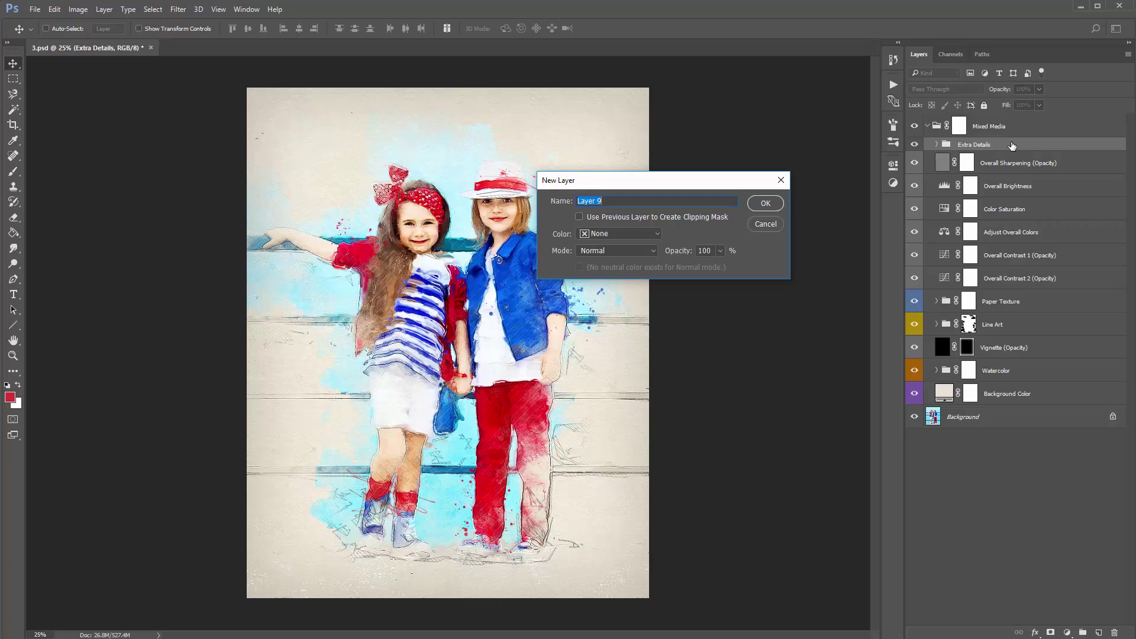
pyautogui.press('Return')
pyautogui.press('b')
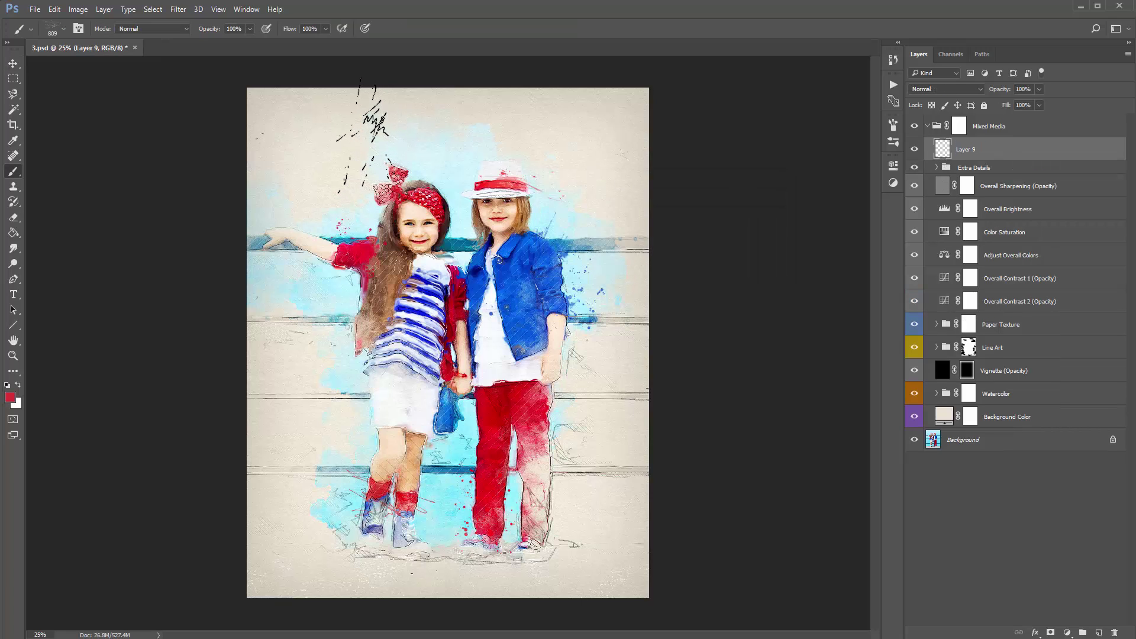
pyautogui.rightClick(368, 140)
pyautogui.scroll(5, 544, 322)
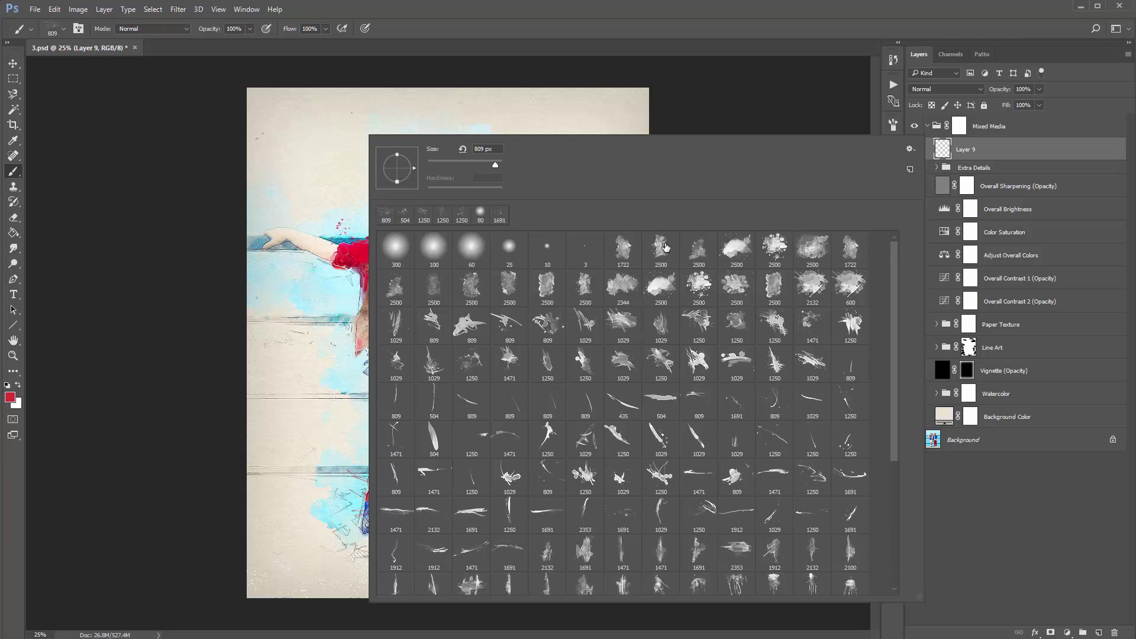
pyautogui.click(699, 252)
pyautogui.press('Return')
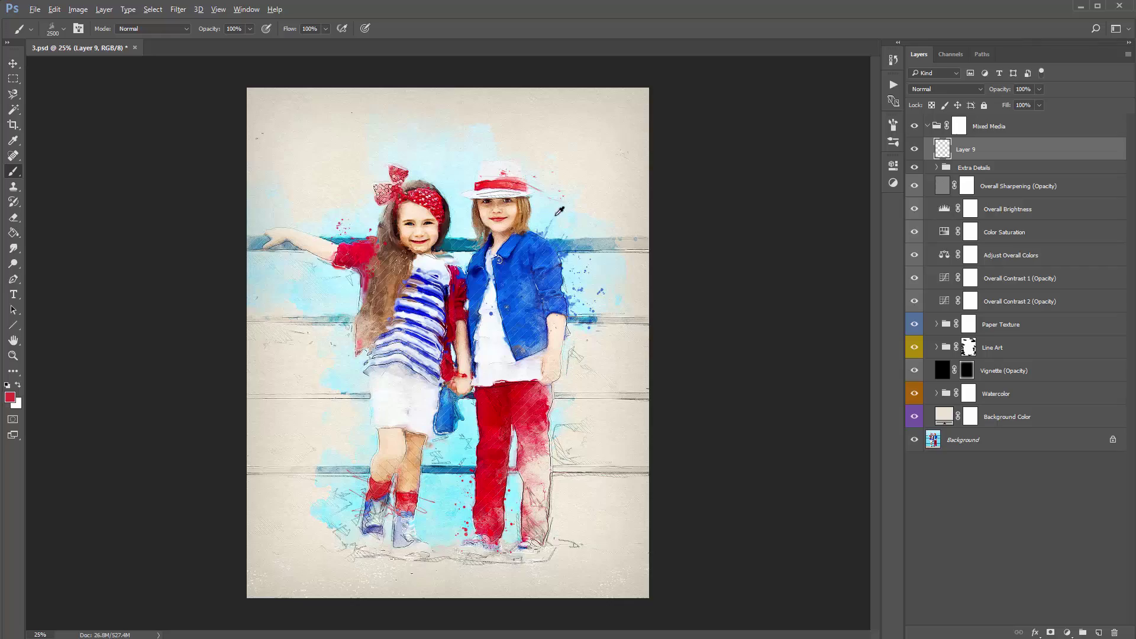
# Sample the light cyan beside the girl's headband and stamp watercolor blotches around the canvas edges on Layer 9
pyautogui.keyDown('alt'); pyautogui.click(452, 186); pyautogui.keyUp('alt')
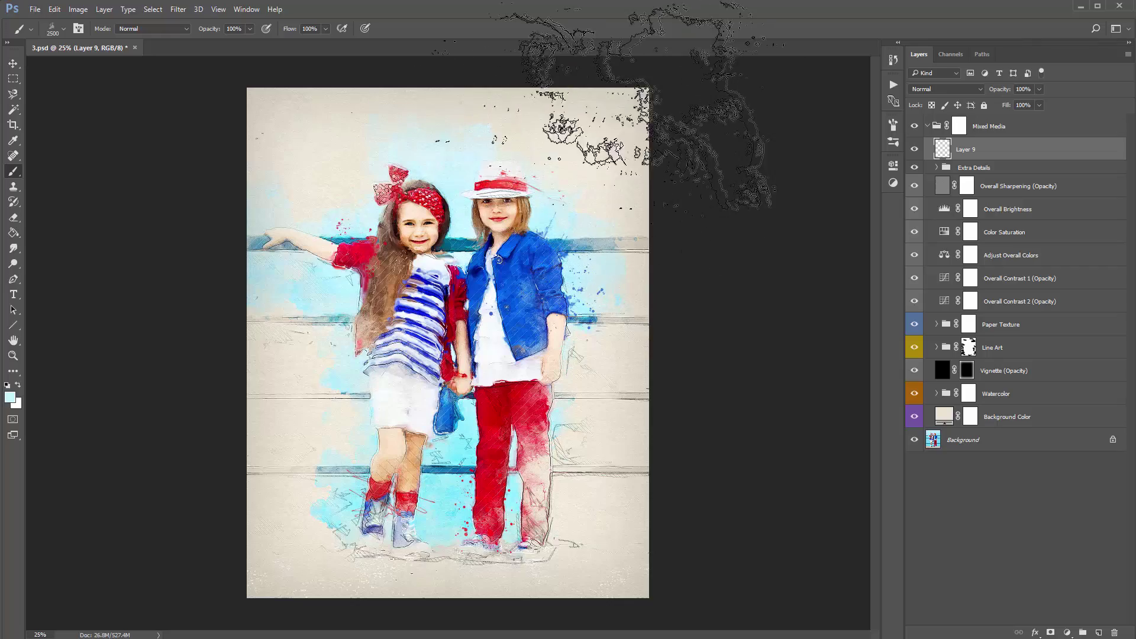
pyautogui.click(615, 71)
pyautogui.click(323, 62)
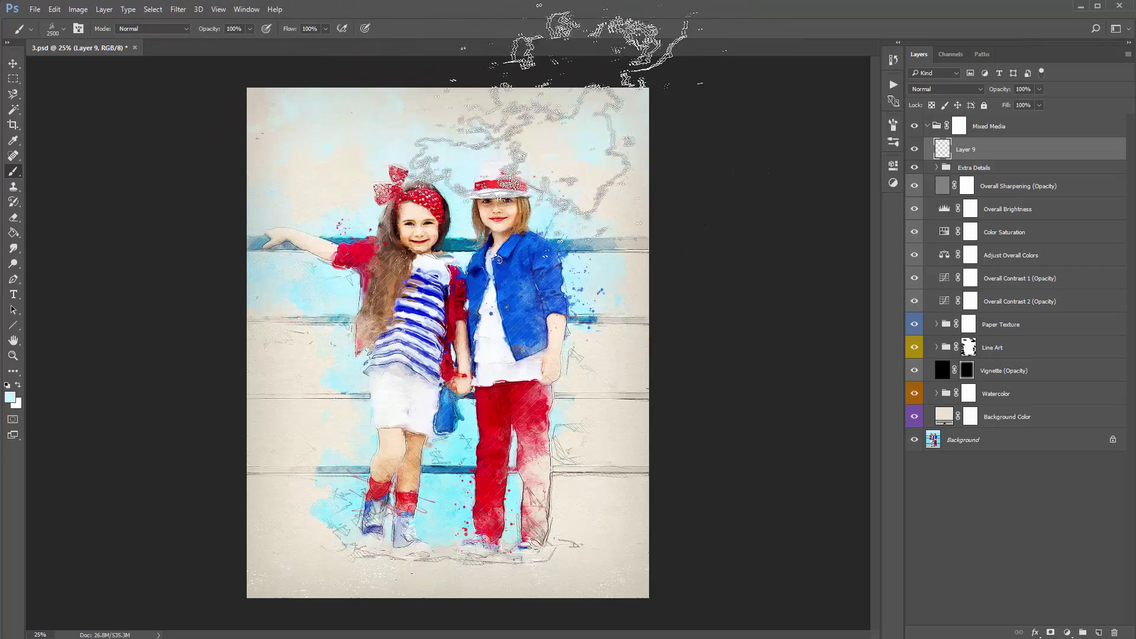
pyautogui.click(269, 133)
pyautogui.click(728, 290)
pyautogui.click(761, 453)
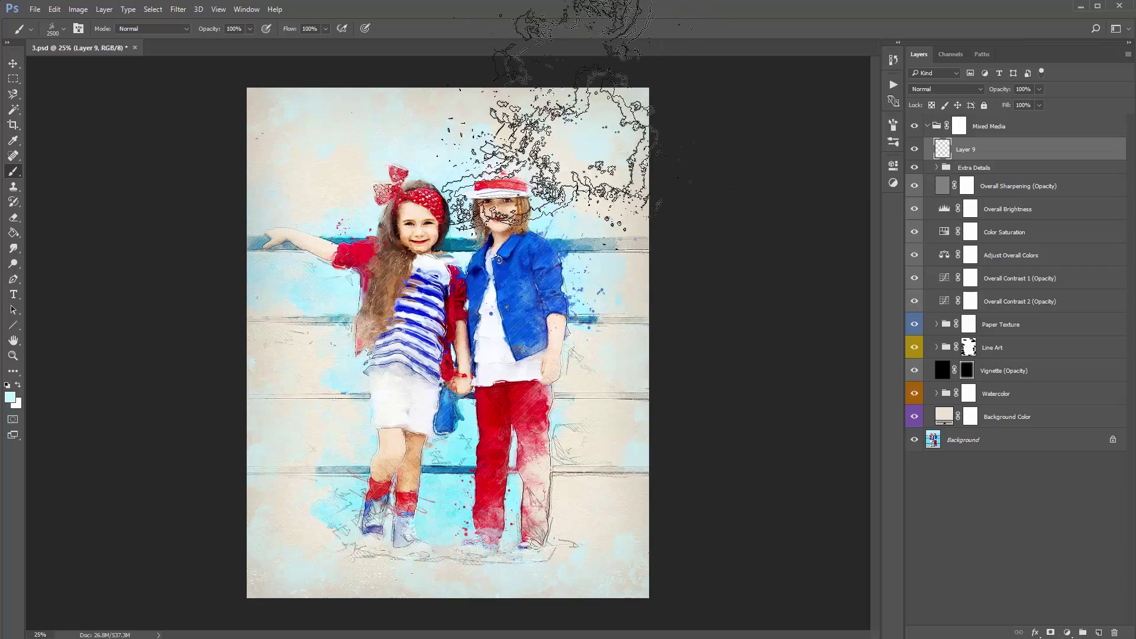
# Create a new layer above Layer 9, sample red from the trousers and choose the 1722 px watercolor brush
pyautogui.hotkey('ctrl', 'shift', 'alt', 'n')
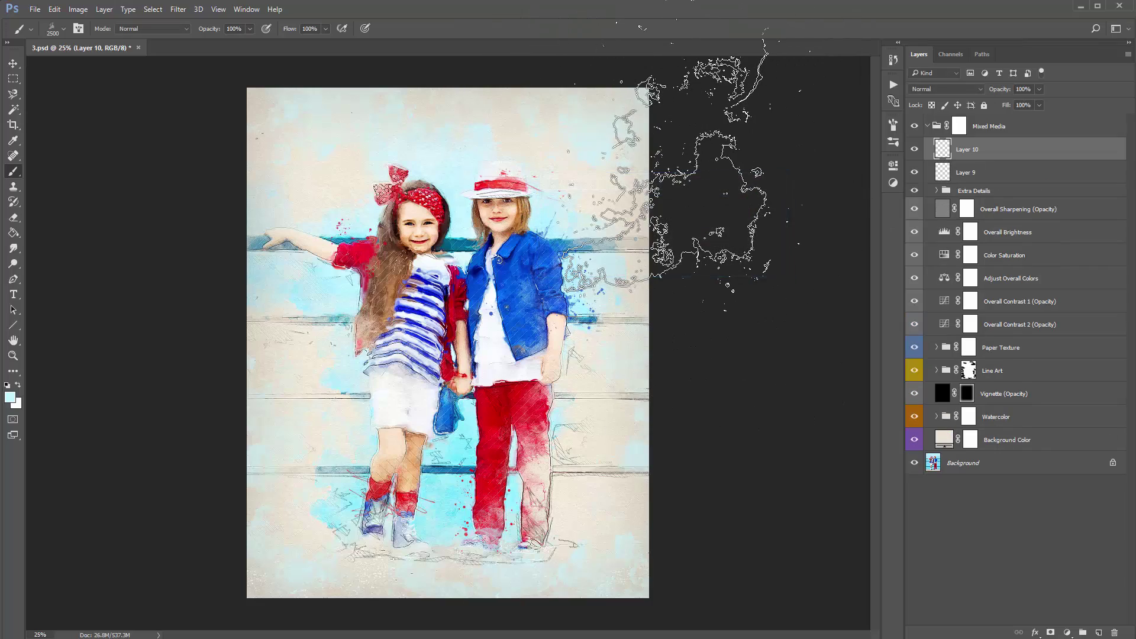
pyautogui.keyDown('alt'); pyautogui.click(491, 411); pyautogui.keyUp('alt')
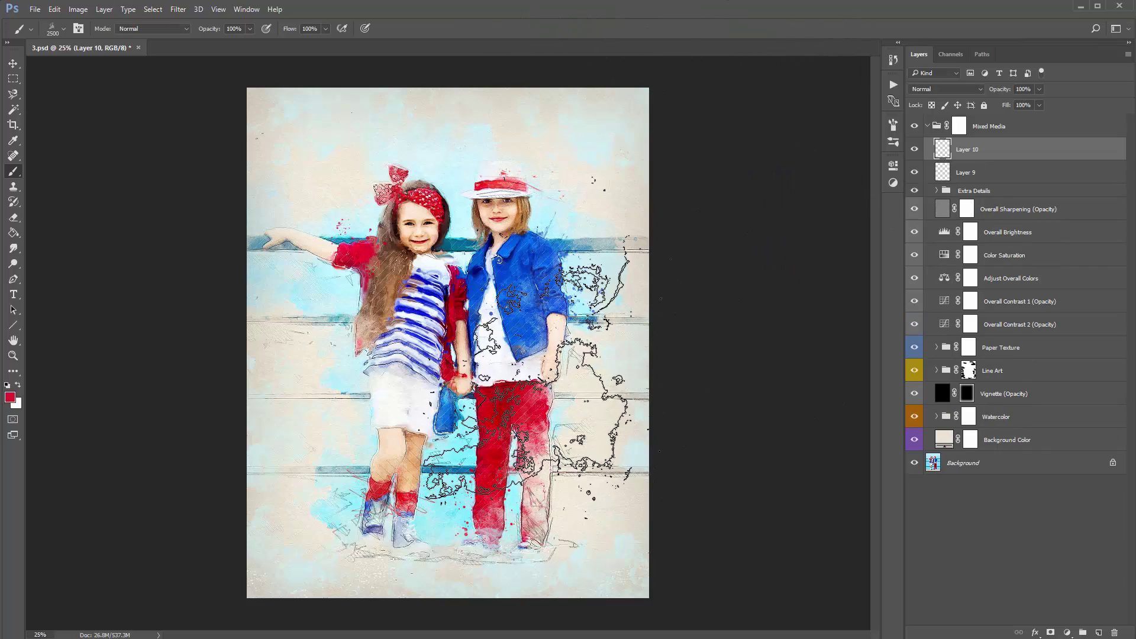
pyautogui.rightClick(348, 199)
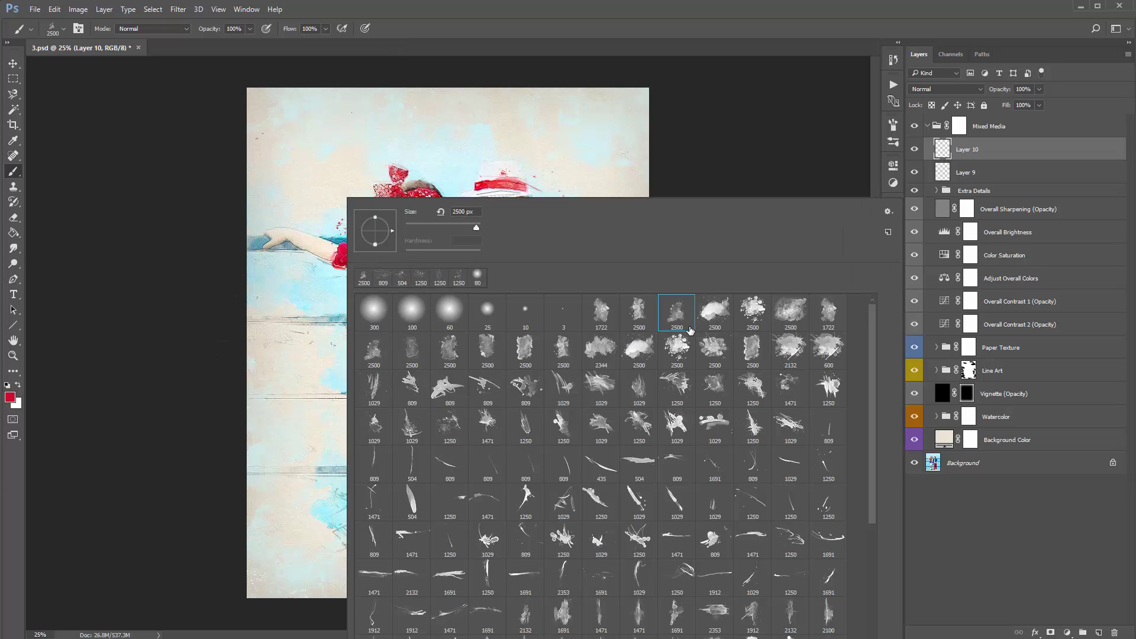
pyautogui.click(639, 316)
pyautogui.click(601, 312)
pyautogui.click(580, 130)
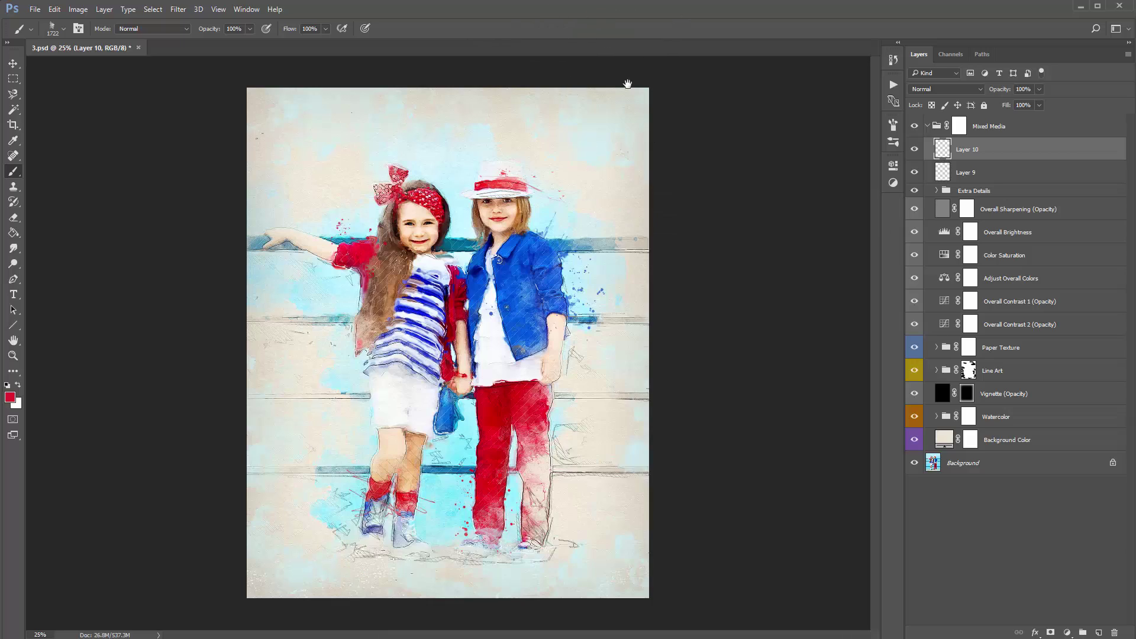
# Stamp red watercolor blotches around all edges of the canvas on Layer 10
pyautogui.click(622, 77)
pyautogui.hotkey('ctrl', 'z')
pyautogui.click(468, 59)
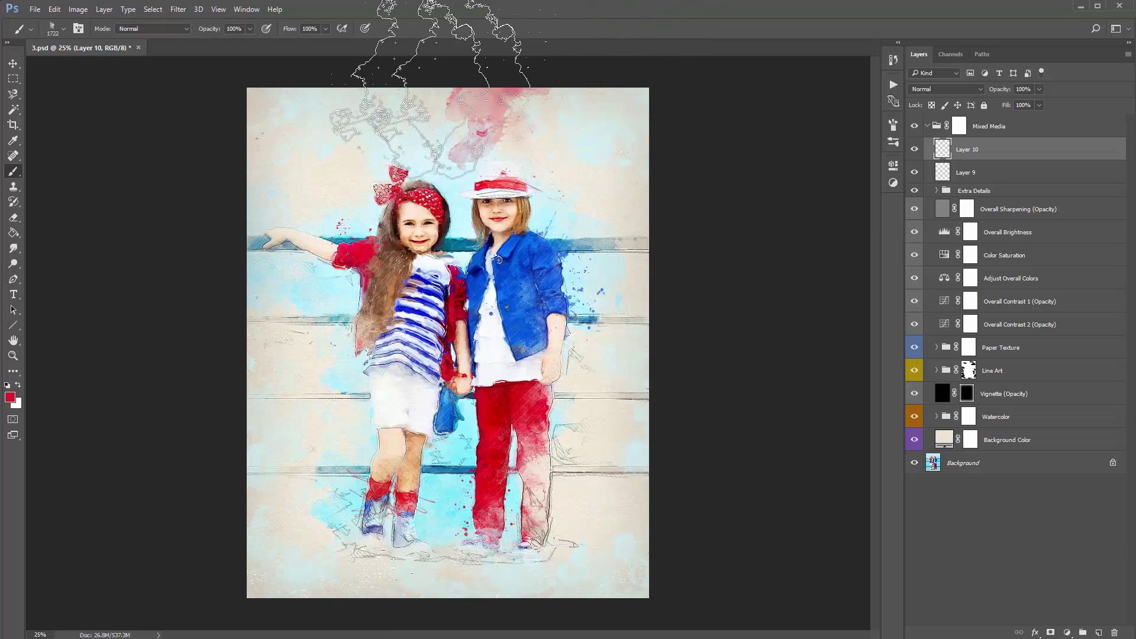
pyautogui.click(296, 62)
pyautogui.click(195, 290)
pyautogui.click(166, 509)
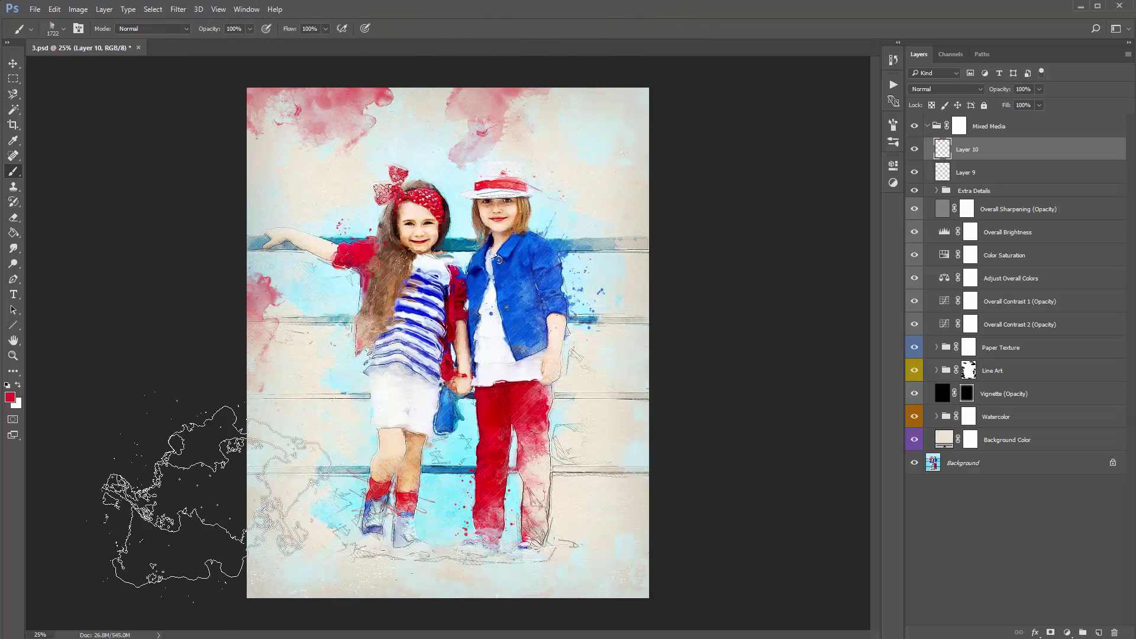
pyautogui.moveTo(598, 637)
pyautogui.mouseDown()
pyautogui.moveTo(749, 509)
pyautogui.moveTo(743, 418)
pyautogui.moveTo(696, 275)
pyautogui.moveTo(693, 144)
pyautogui.moveTo(627, 101)
pyautogui.mouseUp()
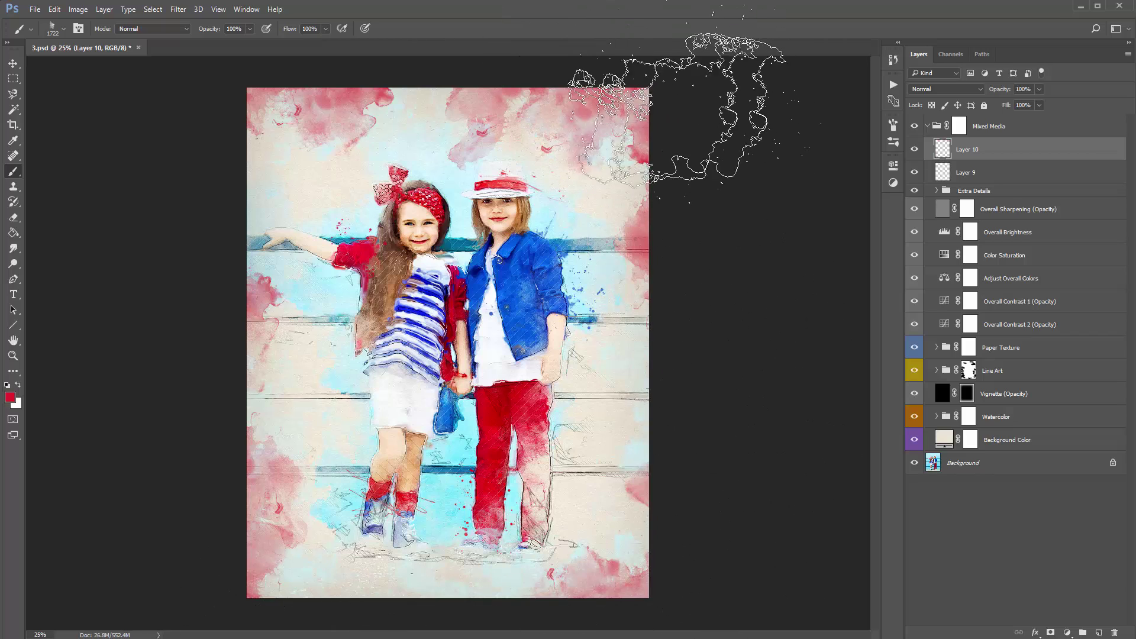
# Add a mask to Layer 10 and paint black on it to fade the red blotches toward the children
pyautogui.click(1051, 632)
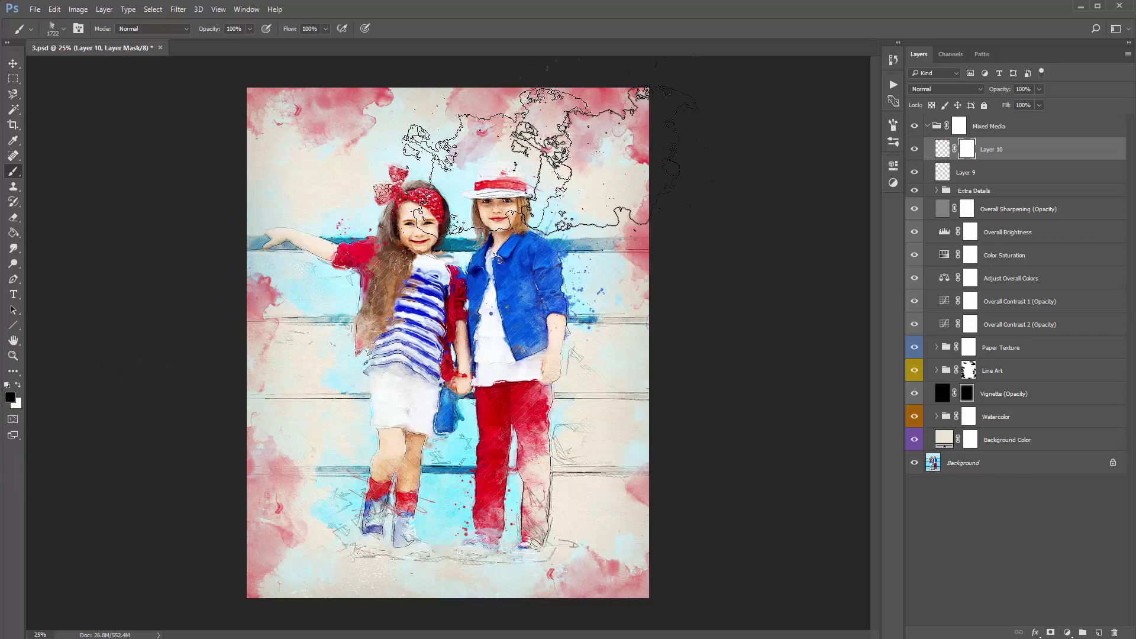
pyautogui.click(482, 156)
pyautogui.click(480, 171)
pyautogui.click(484, 187)
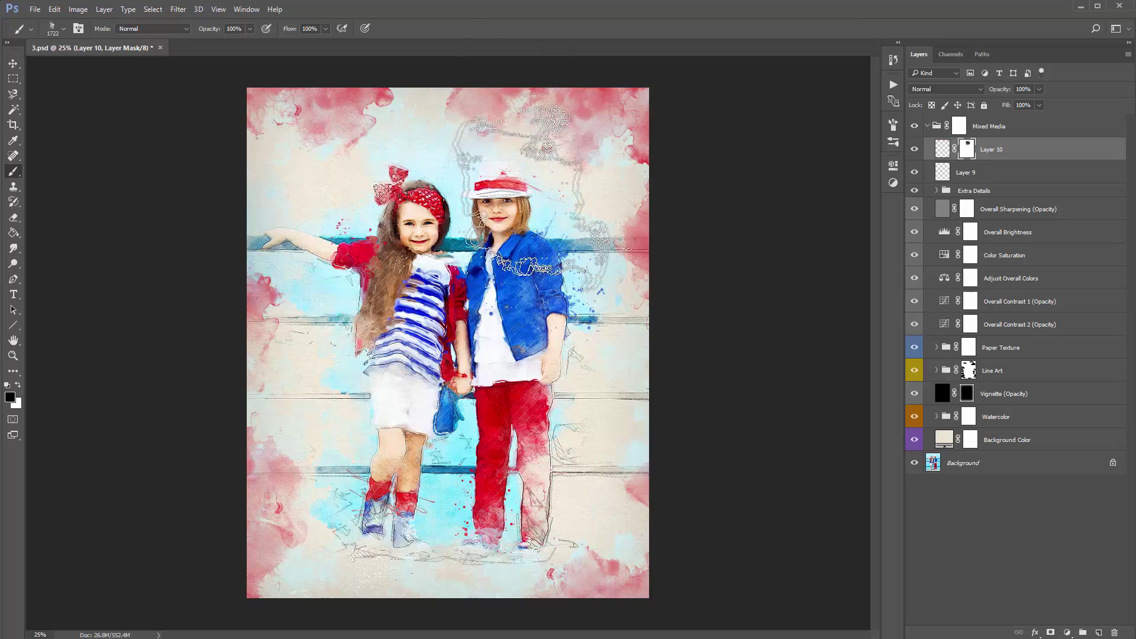
pyautogui.click(579, 178)
pyautogui.click(397, 169)
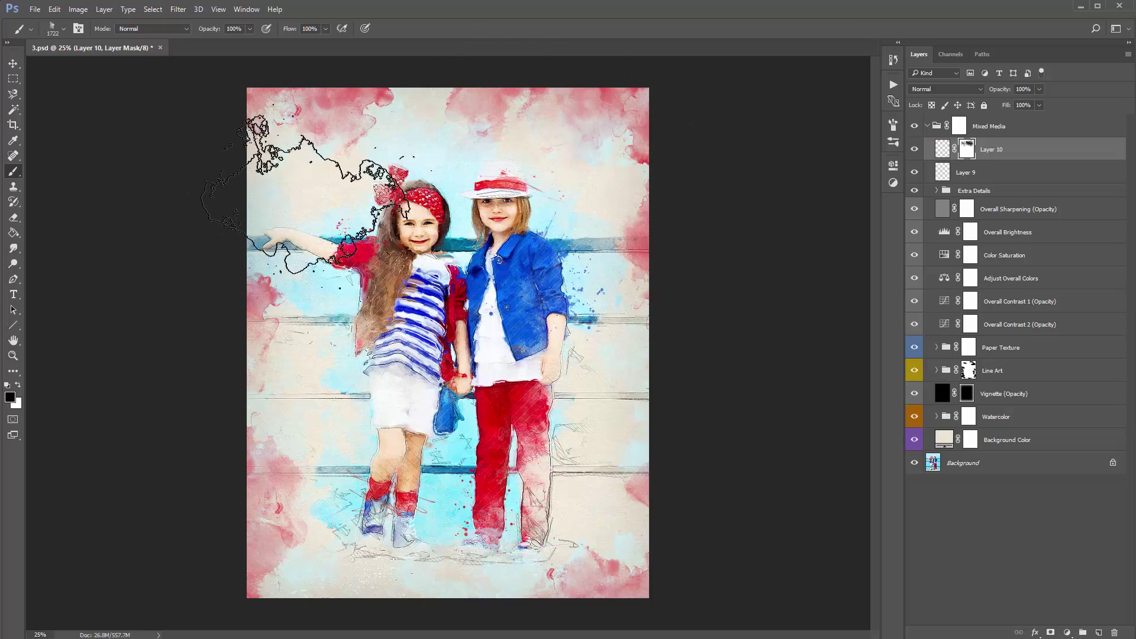
pyautogui.click(299, 337)
pyautogui.click(291, 255)
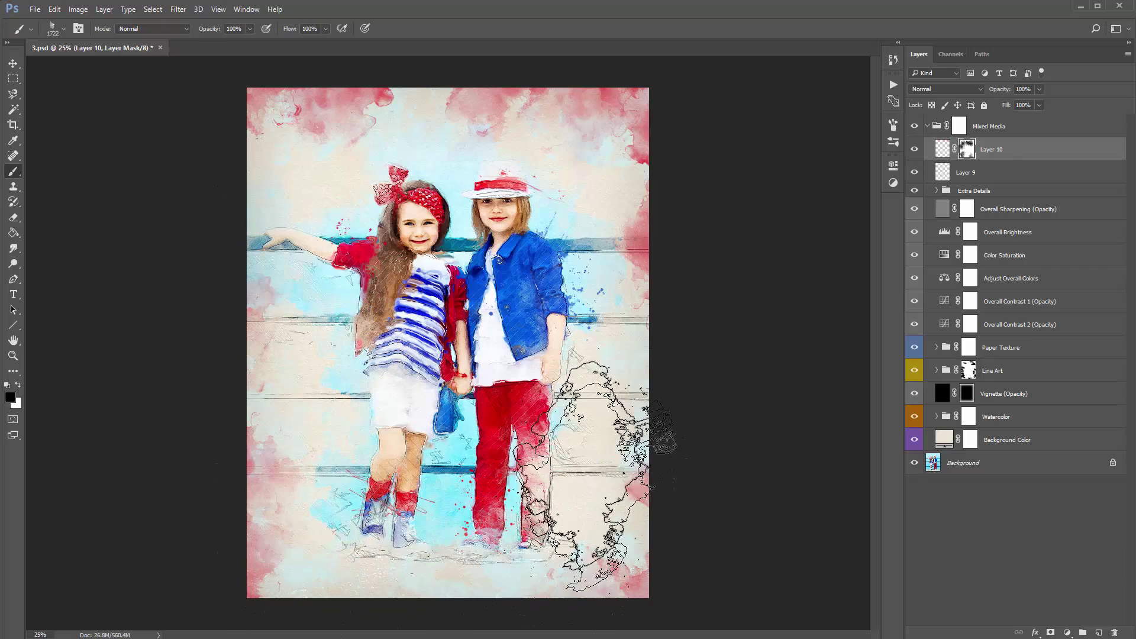
# Set the opacity of Layer 10 to 57%
pyautogui.press('v')
pyautogui.click(1018, 148)
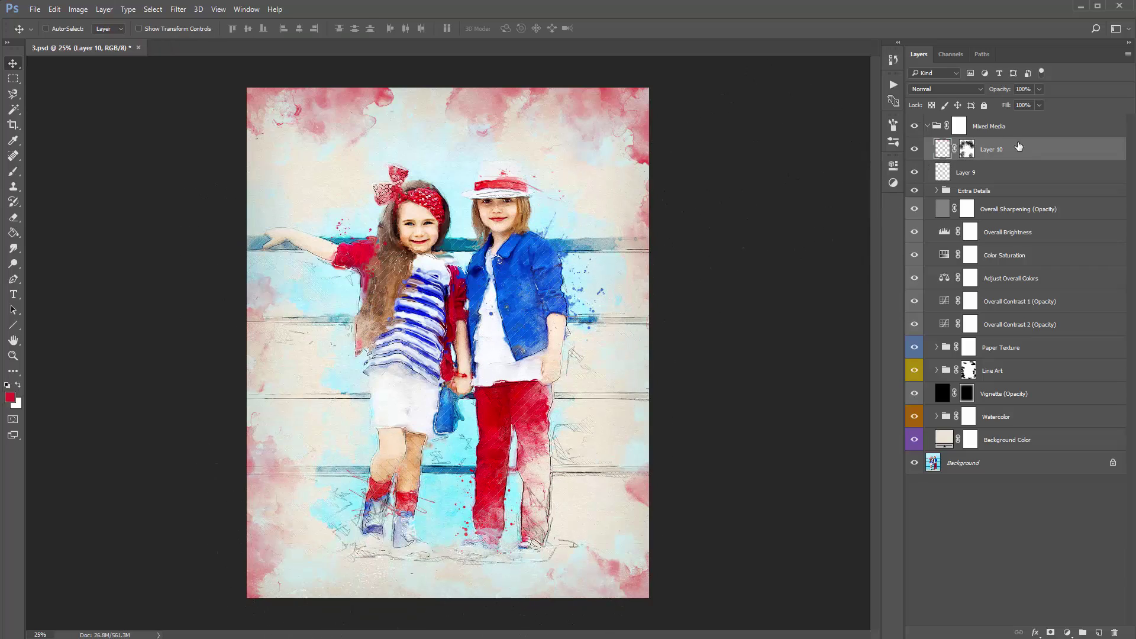
pyautogui.moveTo(1001, 89); pyautogui.dragTo(978, 87)
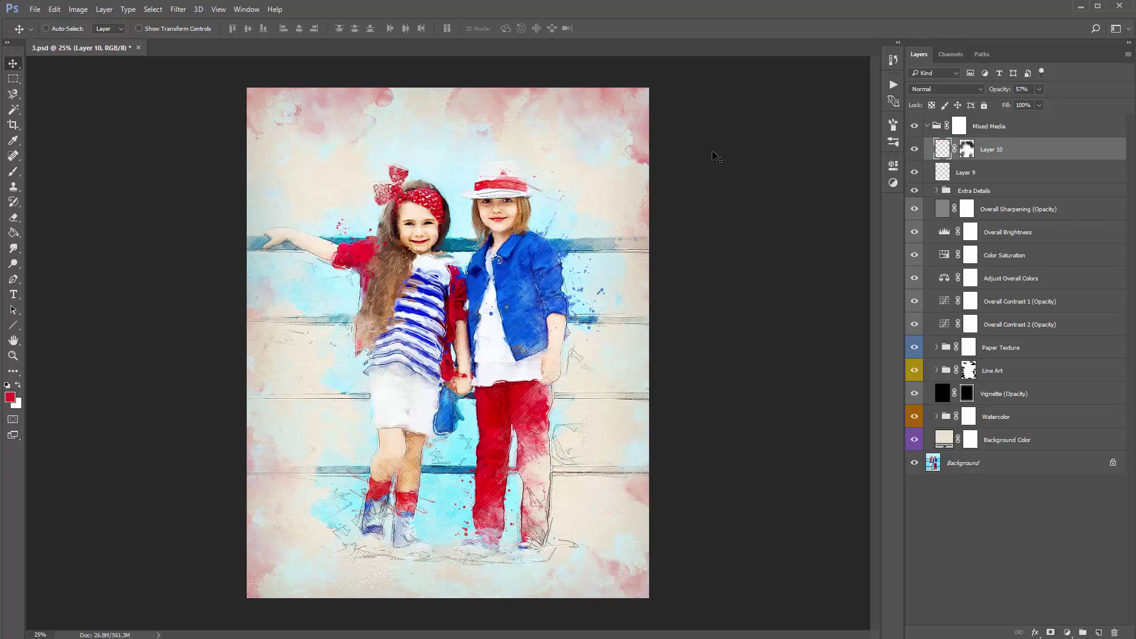
# Create a new layer above Layer 10 and stamp pink splatters sampled from the blotches with a 1250 px brush near the canvas's upper-left corner
pyautogui.hotkey('ctrl', 'shift', 'alt', 'n')
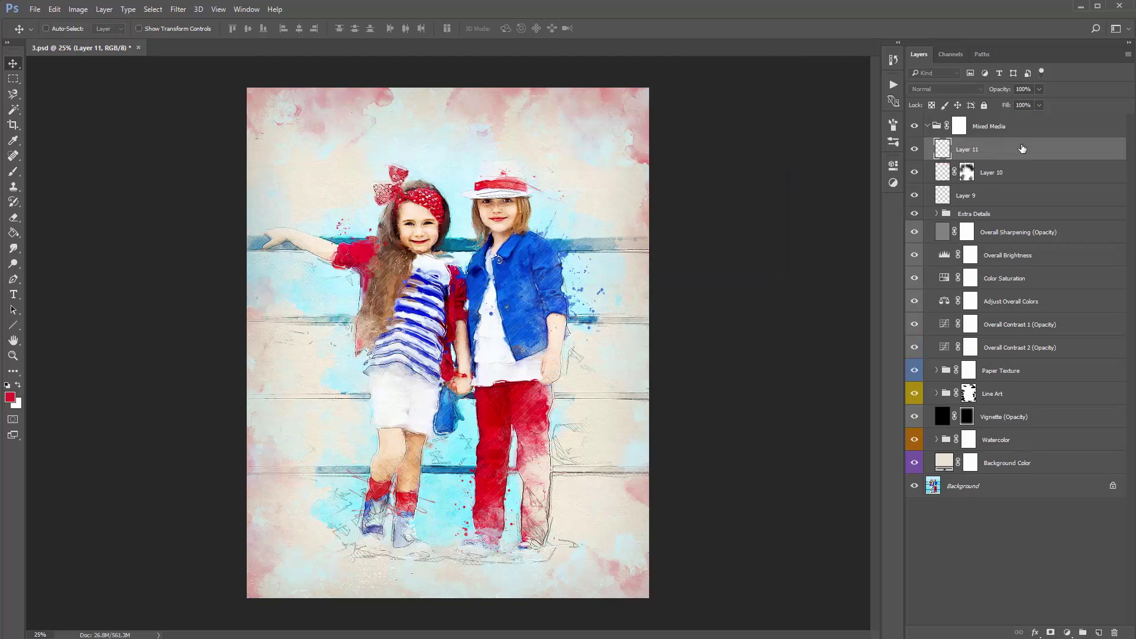
pyautogui.press('b')
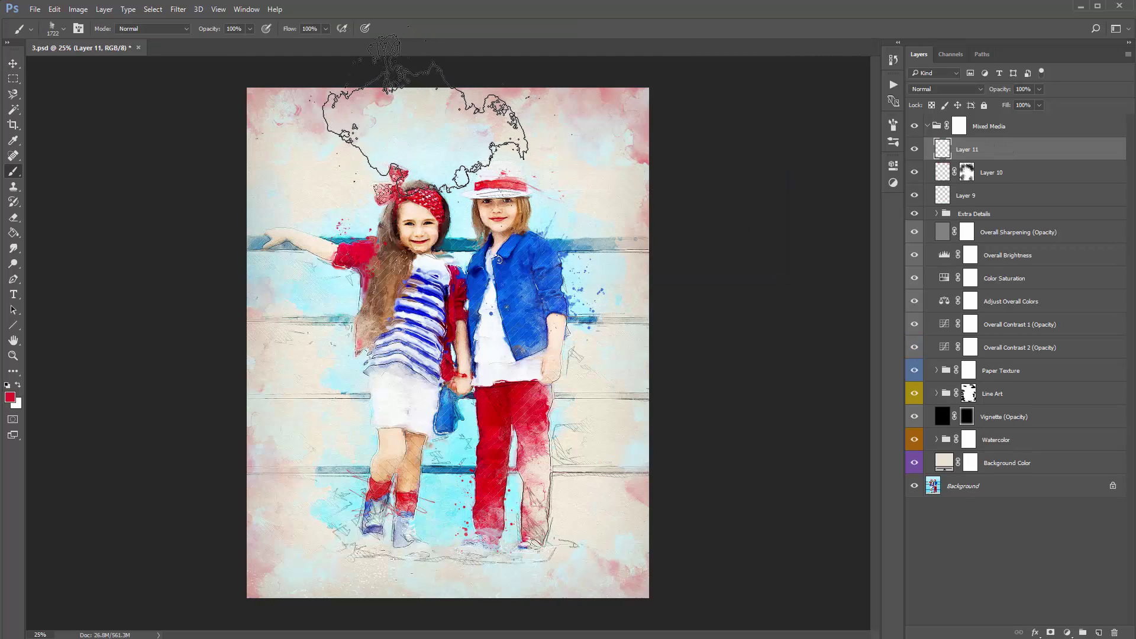
pyautogui.rightClick(559, 413)
pyautogui.scroll(-3, 560, 414)
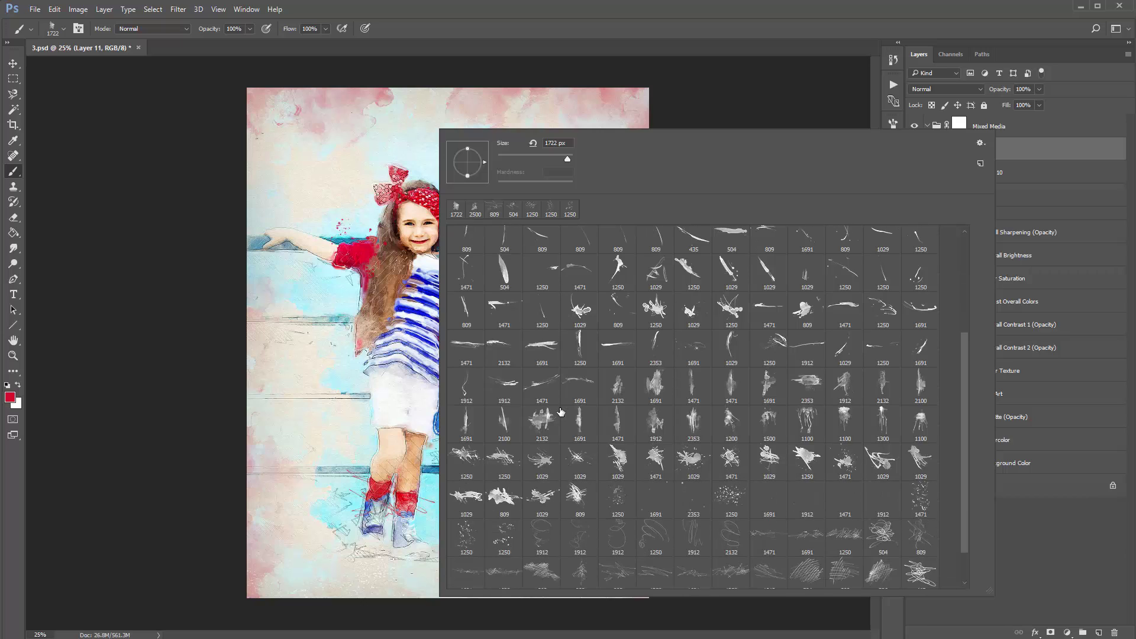
pyautogui.doubleClick(504, 525)
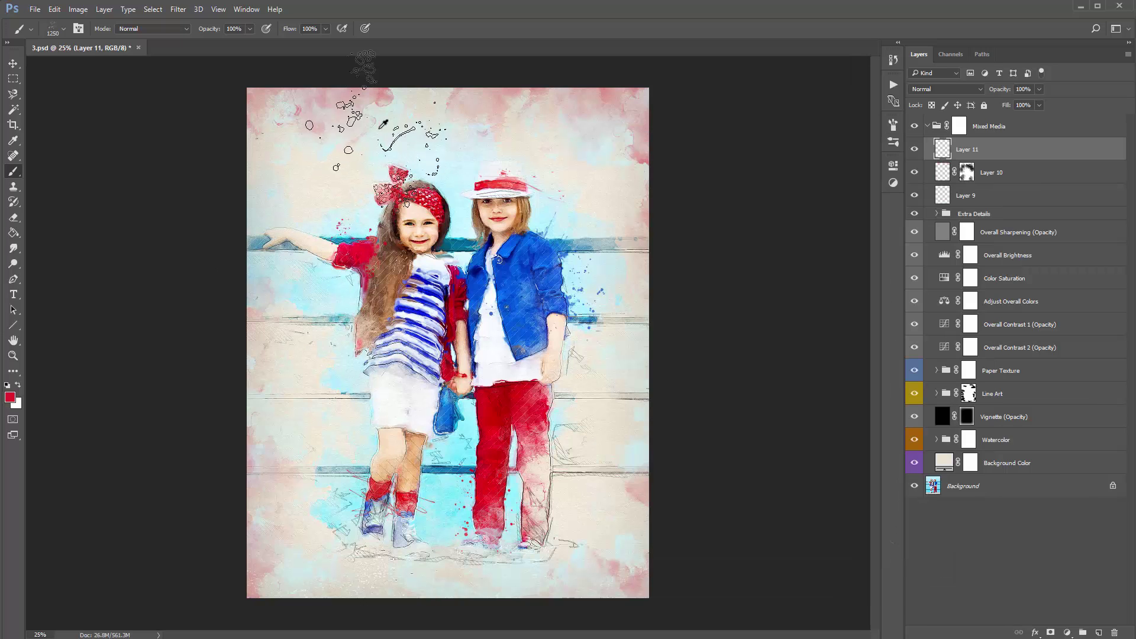
pyautogui.keyDown('alt'); pyautogui.click(328, 121); pyautogui.keyUp('alt')
pyautogui.press('v')
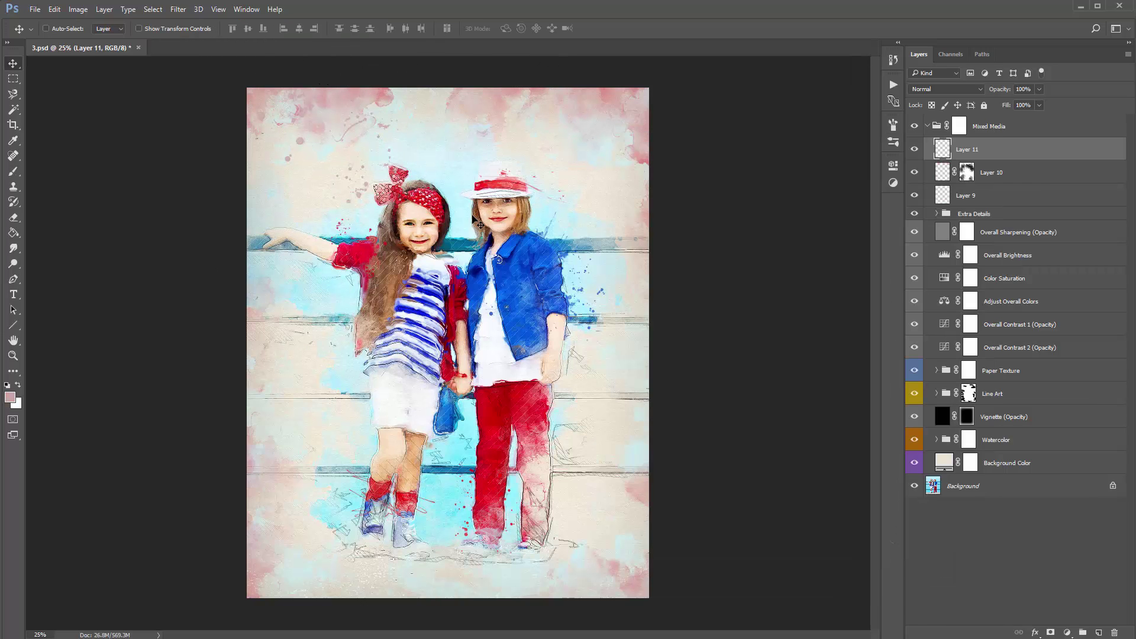
pyautogui.moveTo(396, 160); pyautogui.dragTo(434, 187)
# Clip a Solid Color fill to Layer 11 and set its color to e19d94, sampled from the pink edge
pyautogui.click(1067, 632)
pyautogui.click(1098, 376)
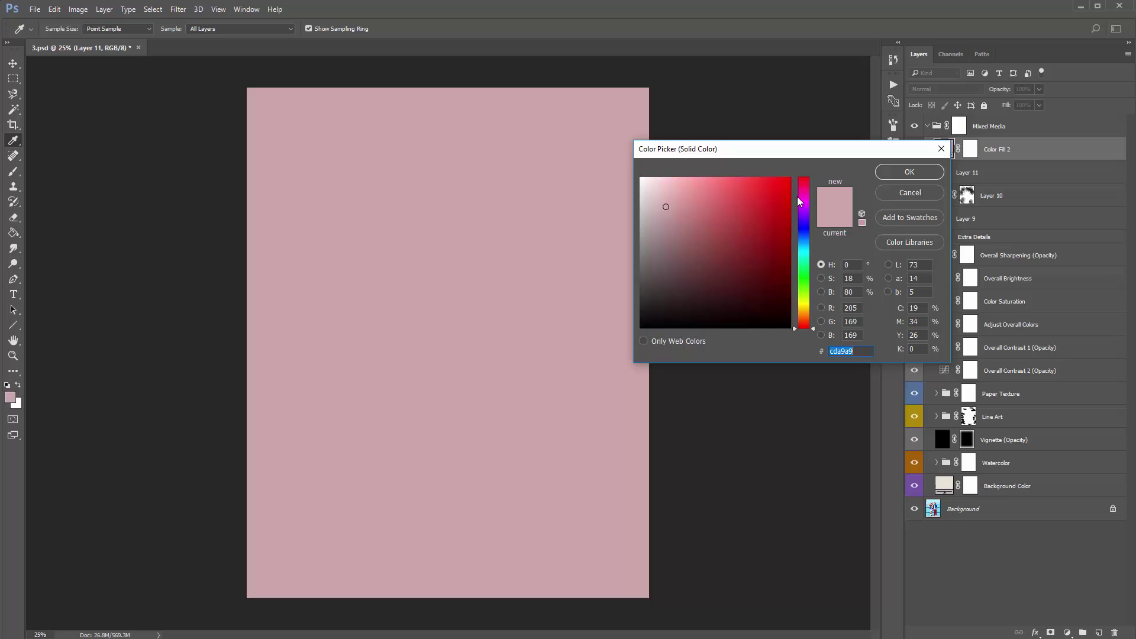
pyautogui.click(919, 168)
pyautogui.hotkey('ctrl', 'alt', 'g')
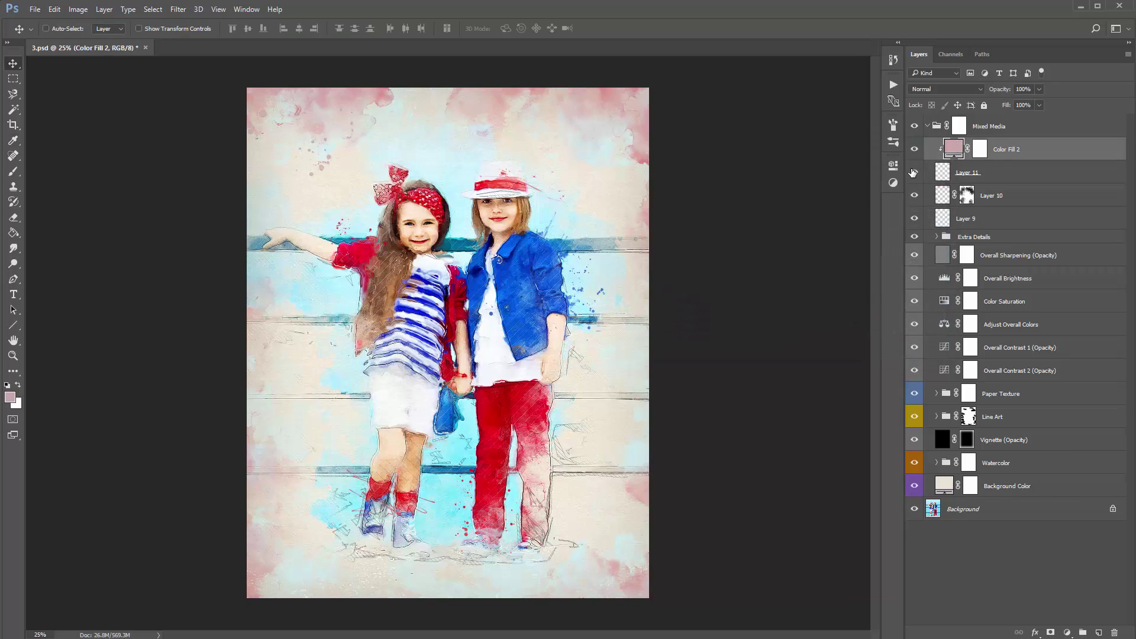
pyautogui.doubleClick(954, 149)
pyautogui.click(383, 93)
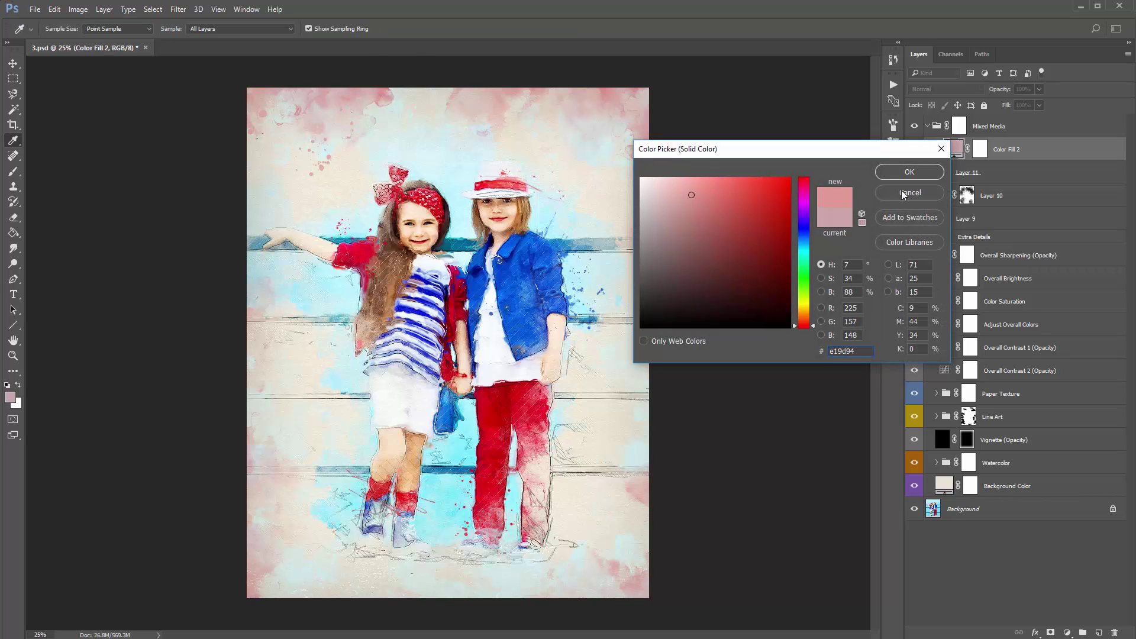
pyautogui.click(911, 172)
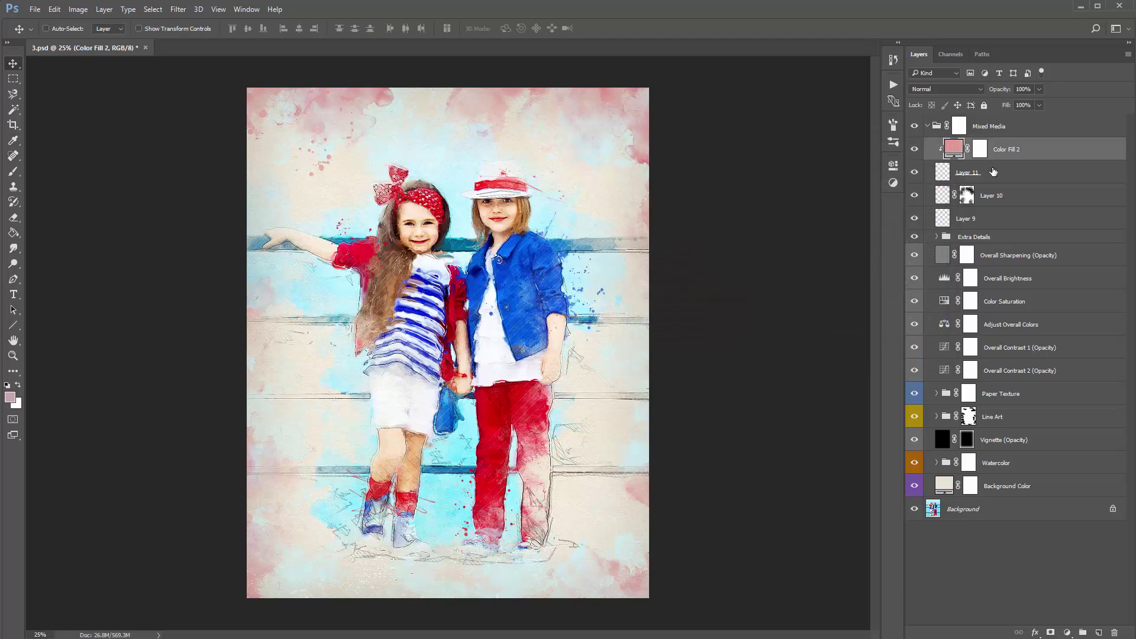
# Create a new layer above Color Fill 2 and stamp 1250 px splatters in the upper-right area of the artwork
pyautogui.hotkey('ctrl', 'shift', 'n')
pyautogui.press('Return')
pyautogui.press('b')
pyautogui.rightClick(473, 208)
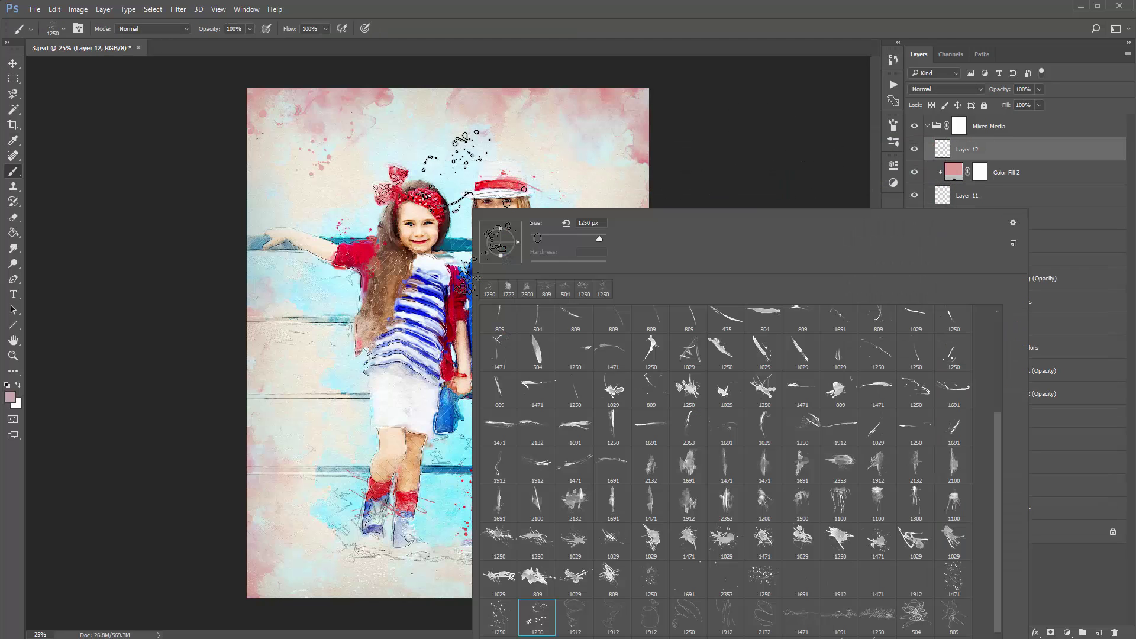
pyautogui.doubleClick(533, 614)
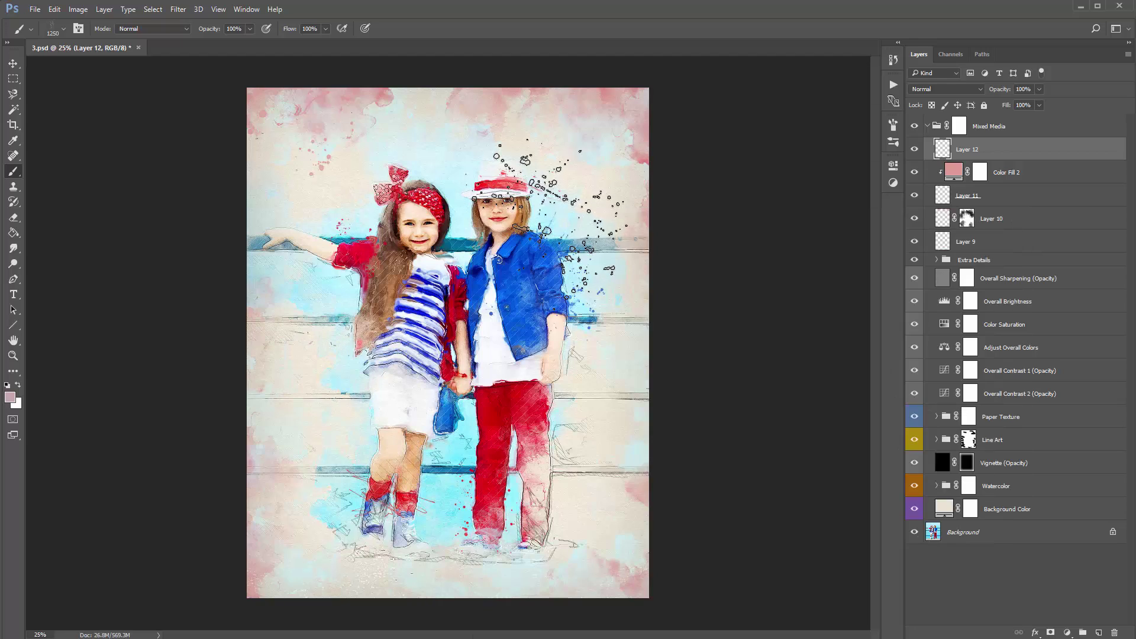
pyautogui.press('v')
# Clip a copy of the pink color fill to Layer 12 and shift that layer's splatters toward the canvas's upper-right corner
pyautogui.moveTo(1007, 172); pyautogui.dragTo(1007, 138)
pyautogui.keyDown('alt'); pyautogui.click(968, 160); pyautogui.keyUp('alt')
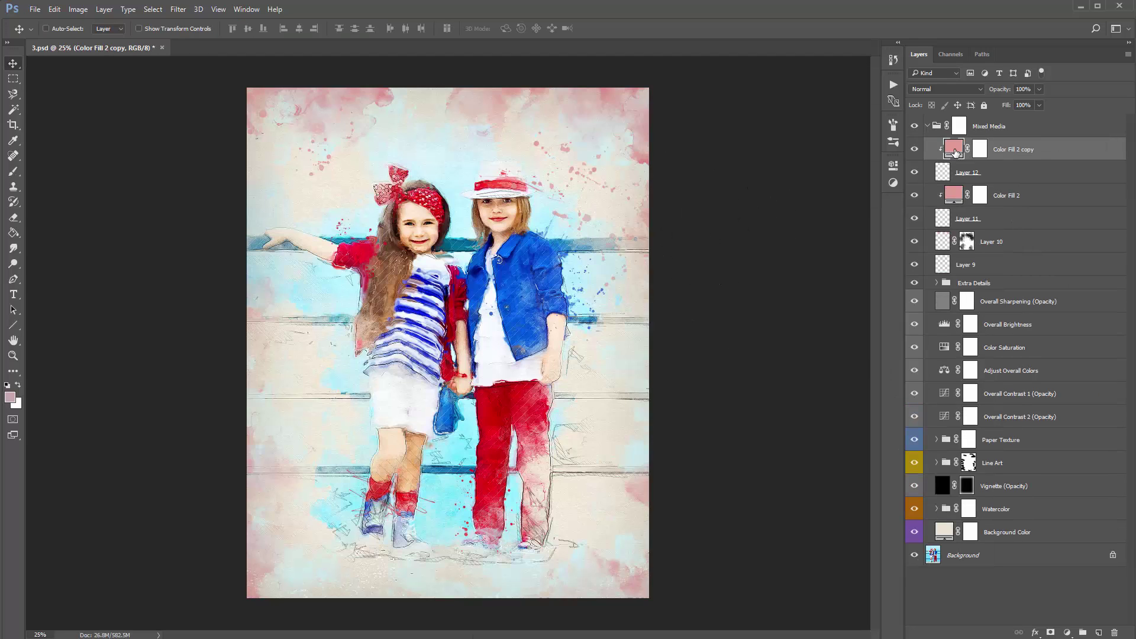
pyautogui.doubleClick(957, 148)
pyautogui.press('Return')
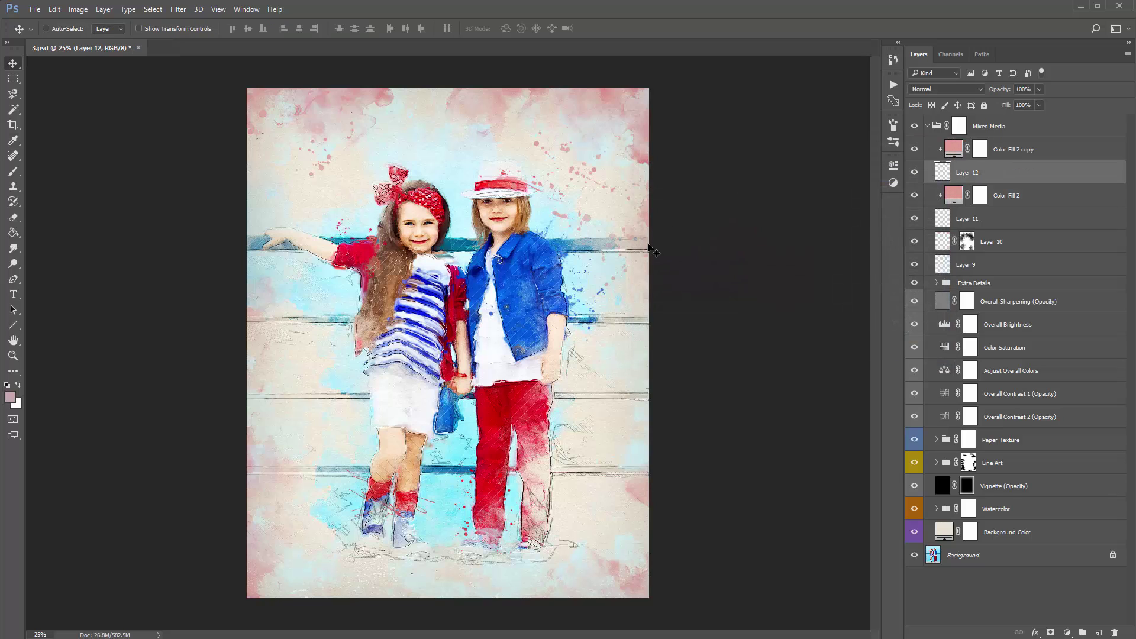
pyautogui.hotkey('alt', '[')
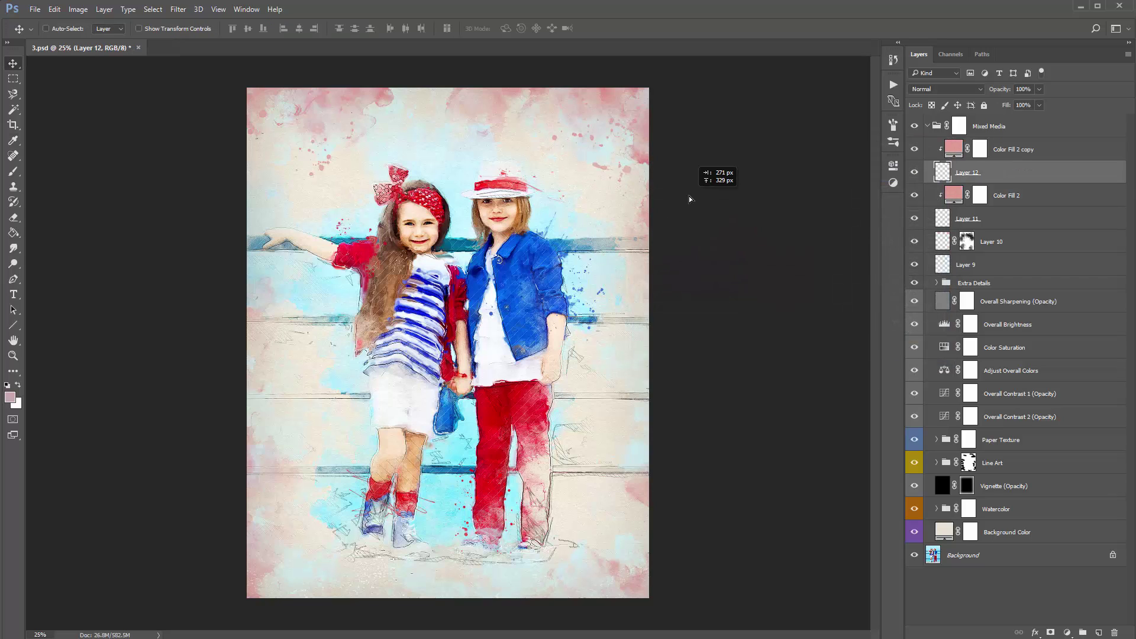
pyautogui.click(980, 151)
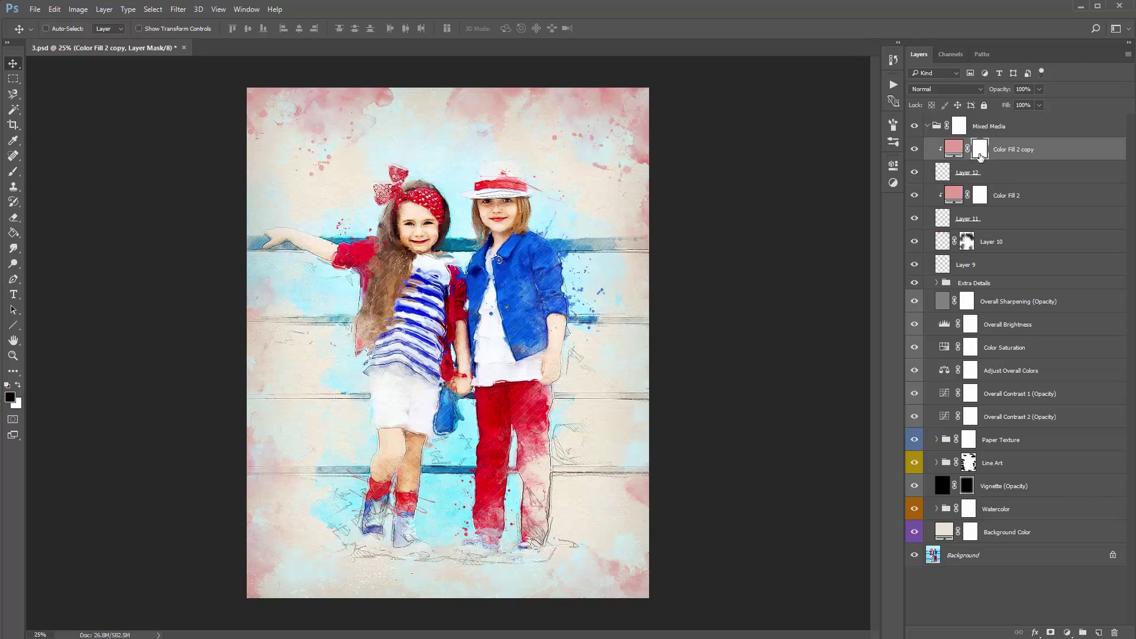
# Create a new layer on top, sample blue from the bag, stamp a 1250 px splatter and move it to the canvas's lower-left corner
pyautogui.hotkey('ctrl', 'shift', 'n')
pyautogui.press('Return')
pyautogui.press('b')
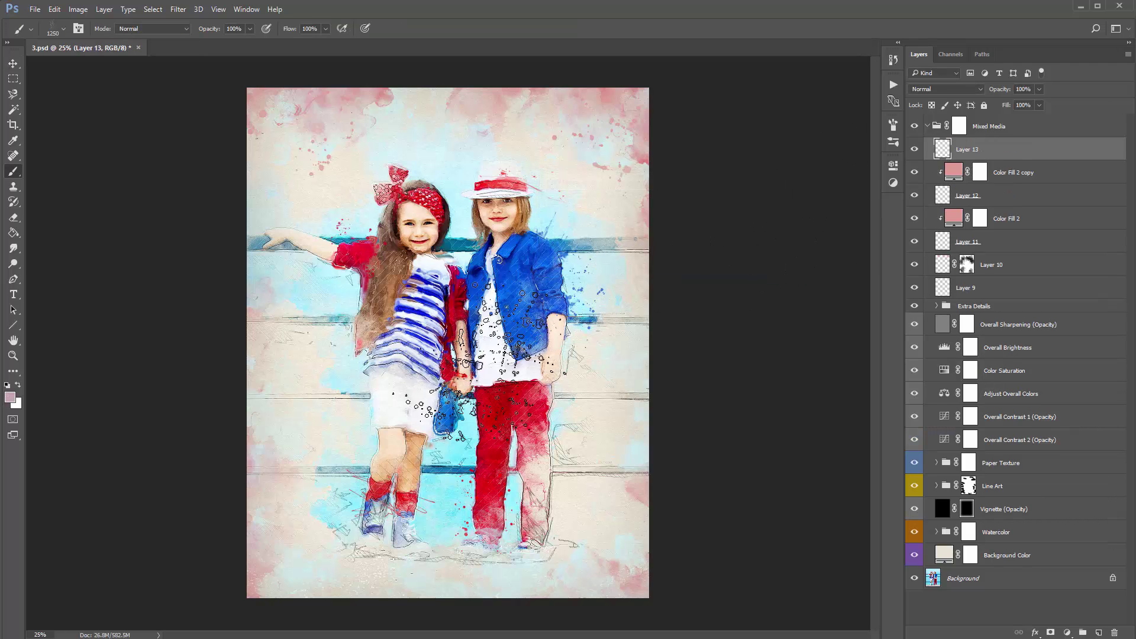
pyautogui.keyDown('alt'); pyautogui.click(445, 409); pyautogui.keyUp('alt')
pyautogui.rightClick(402, 294)
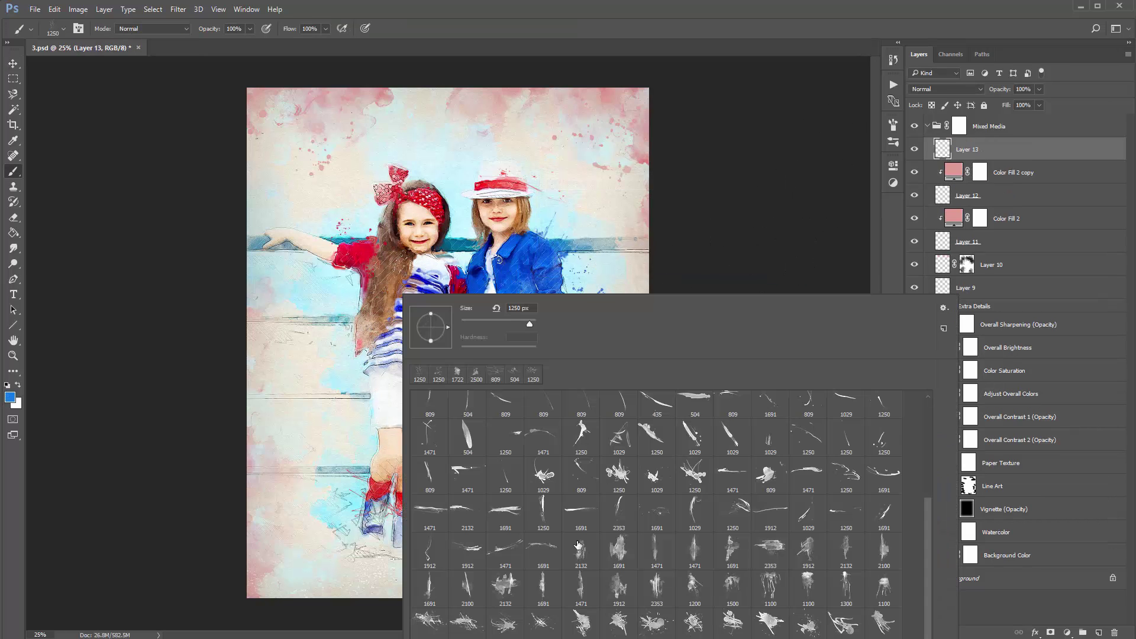
pyautogui.click(355, 417)
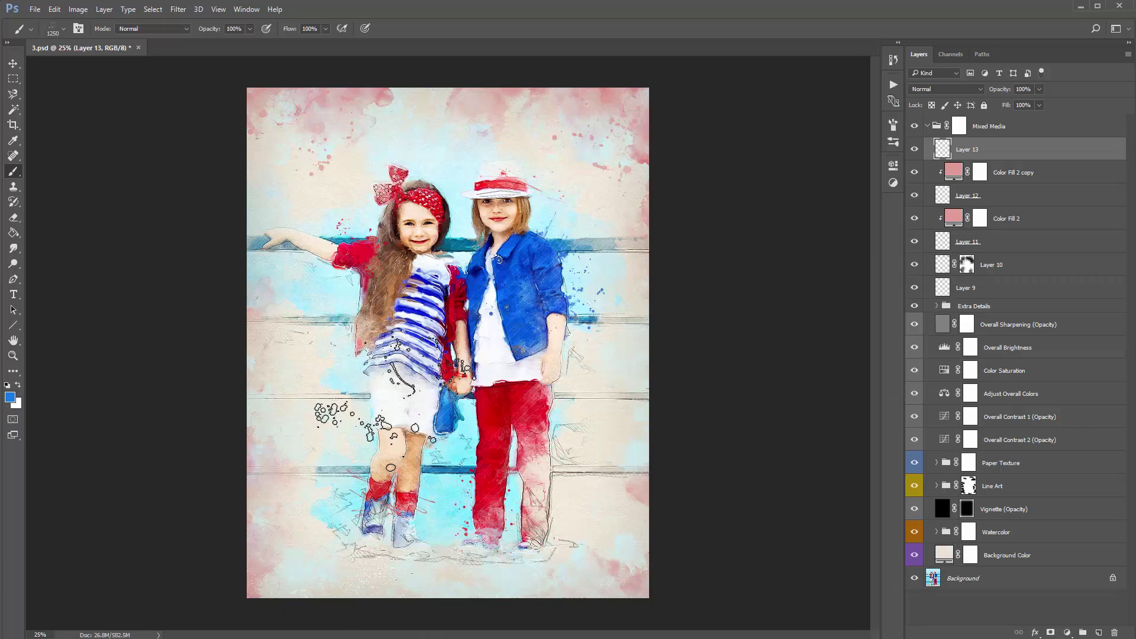
pyautogui.press('v')
pyautogui.moveTo(505, 335); pyautogui.dragTo(396, 456)
pyautogui.moveTo(389, 314); pyautogui.dragTo(383, 313)
# Clip a copy of the pink color fill to Layer 13 and change its color to sampled cyan 92f6ff
pyautogui.moveTo(1026, 173); pyautogui.dragTo(1019, 147)
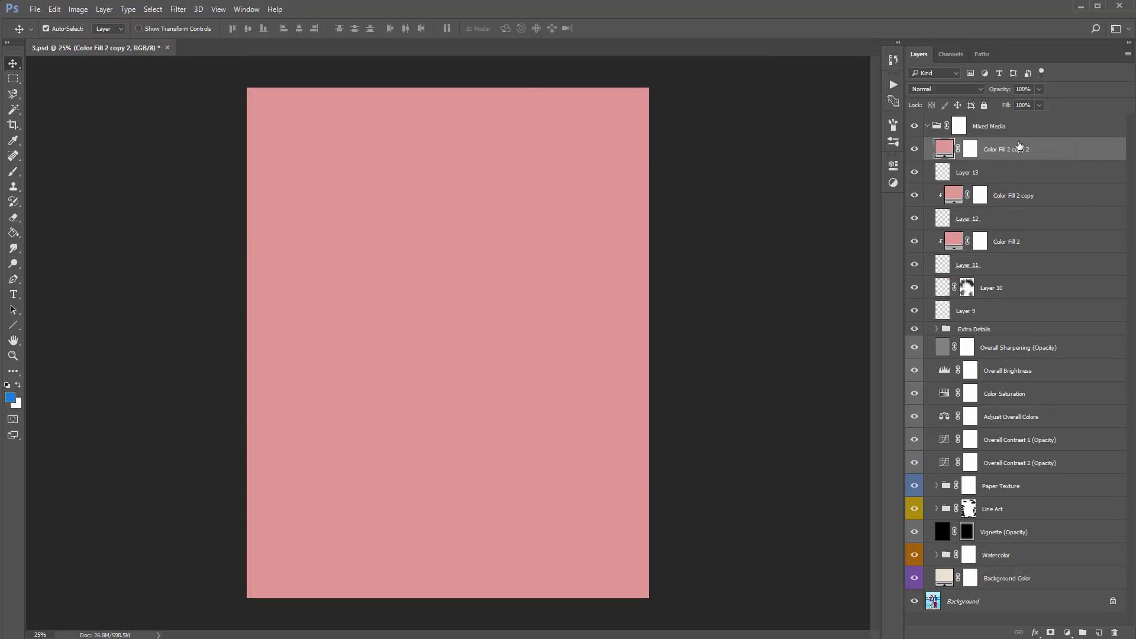
pyautogui.hotkey('ctrl', 'alt', 'g')
pyautogui.doubleClick(951, 151)
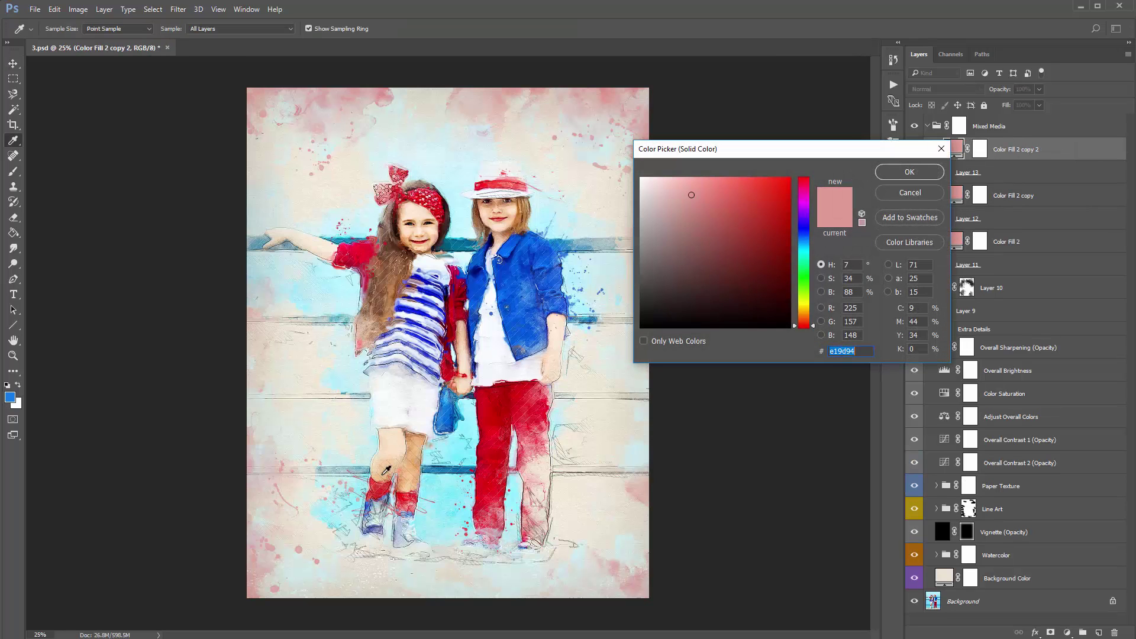
pyautogui.click(458, 440)
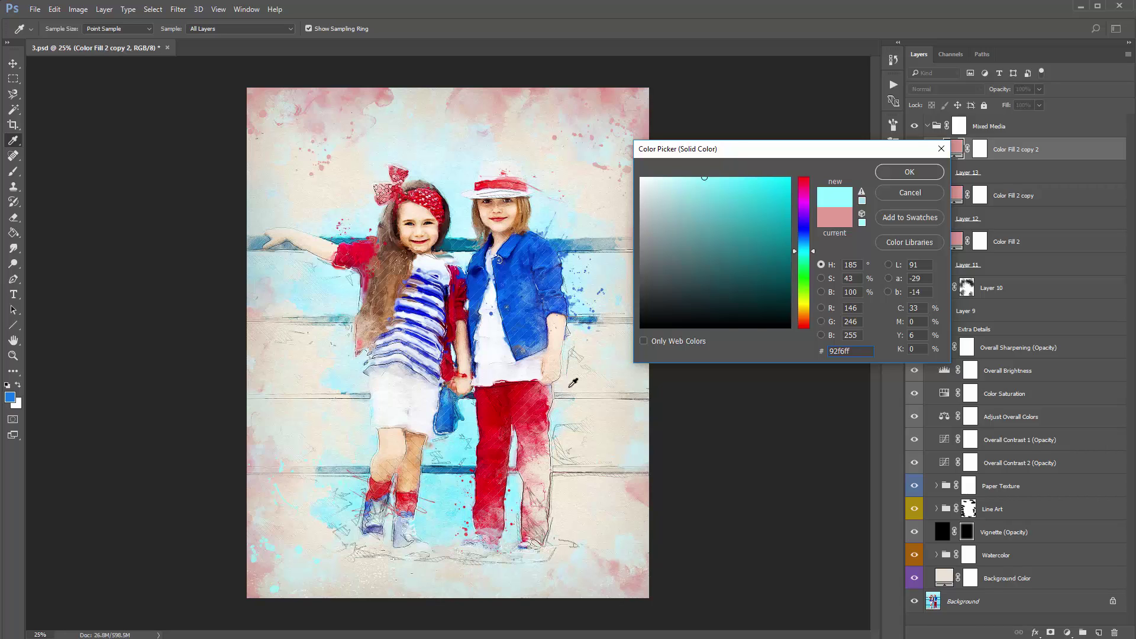
pyautogui.click(927, 173)
# Duplicate Layer 13 together with its clipped cyan color fill
pyautogui.click(1021, 173)
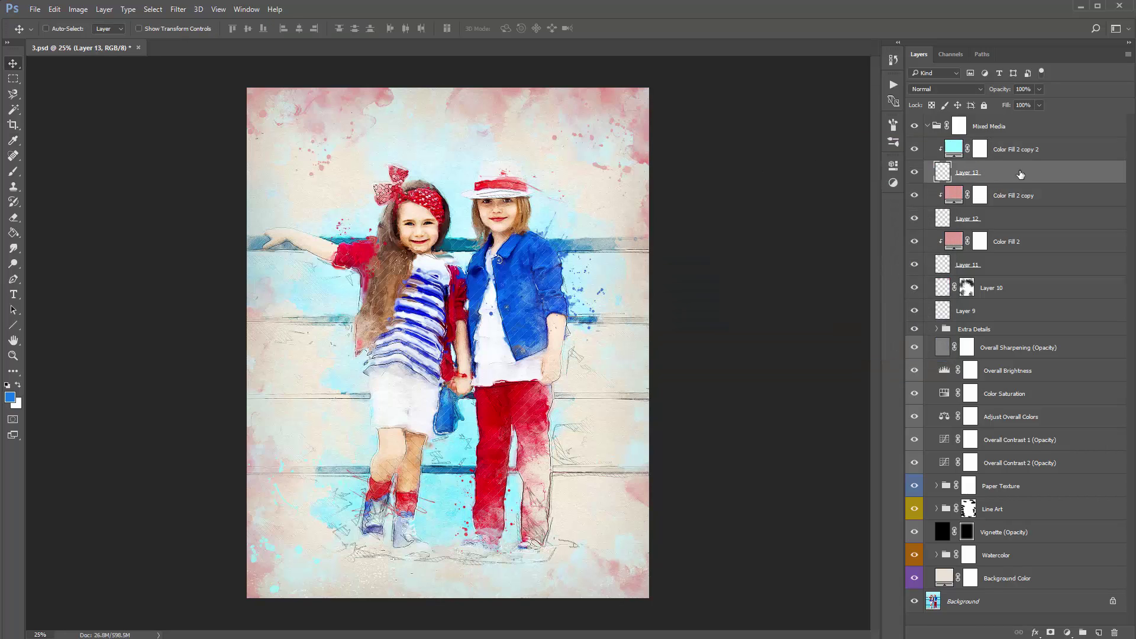
pyautogui.keyDown('shift'); pyautogui.click(1018, 151); pyautogui.keyUp('shift')
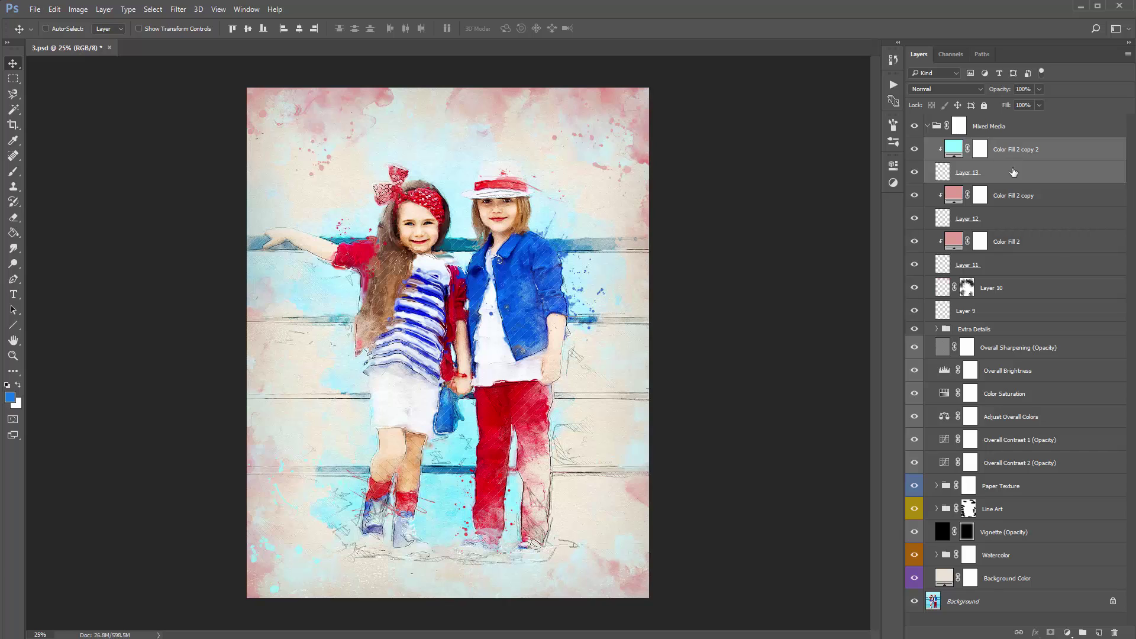
pyautogui.click(1019, 169)
pyautogui.keyDown('shift'); pyautogui.click(1021, 154); pyautogui.keyUp('shift')
pyautogui.hotkey('ctrl', 'j')
# Flip Layer 13 copy vertically and move its splatters to the canvas's upper-left corner
pyautogui.click(998, 175)
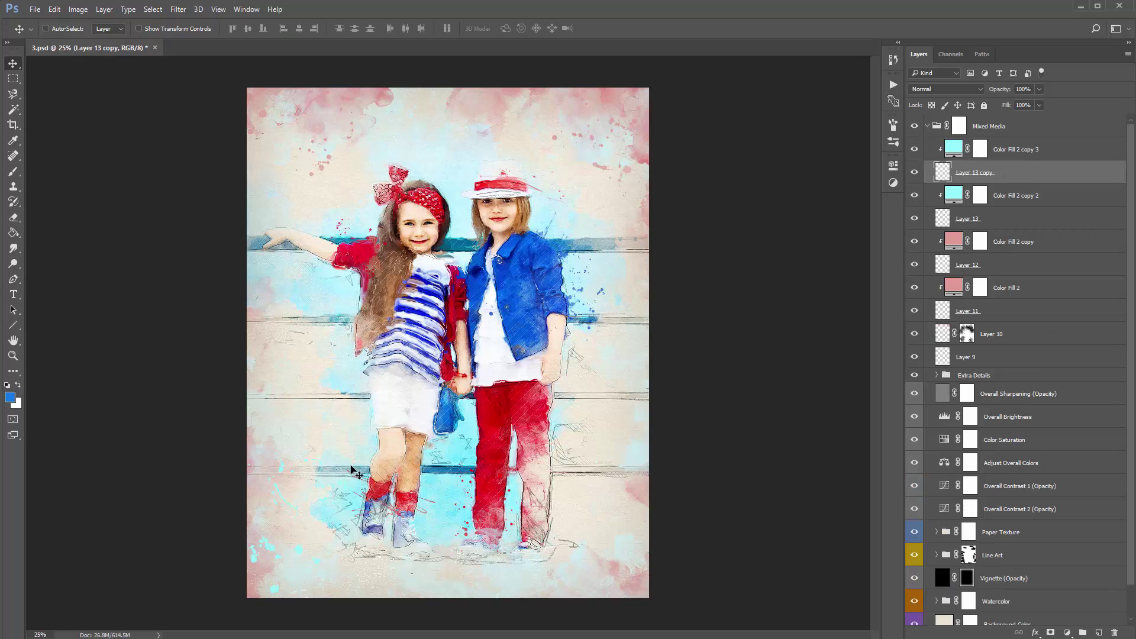
pyautogui.hotkey('alt', 'e')
pyautogui.press('a')
pyautogui.press('v')
pyautogui.moveTo(397, 180); pyautogui.dragTo(403, 138)
# Create a new layer above the top cyan fill, stamp a different 1250 px splatter brush and move the splatters to the canvas's upper-right corner
pyautogui.click(1043, 151)
pyautogui.hotkey('ctrl', 'shift', 'n')
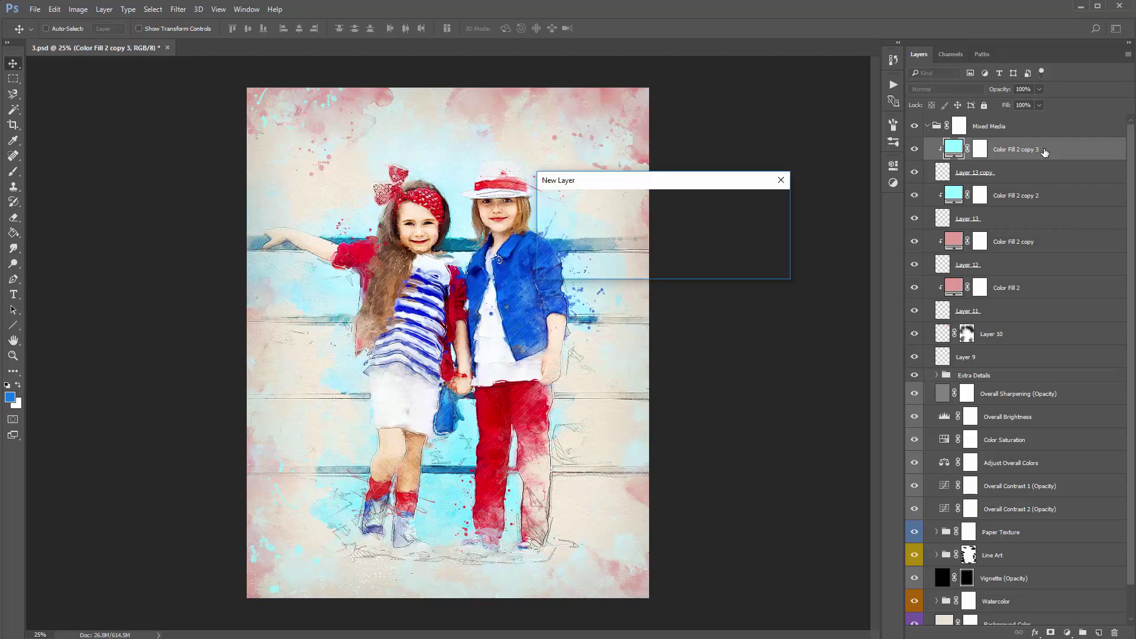
pyautogui.press('Return')
pyautogui.press('b')
pyautogui.rightClick(509, 225)
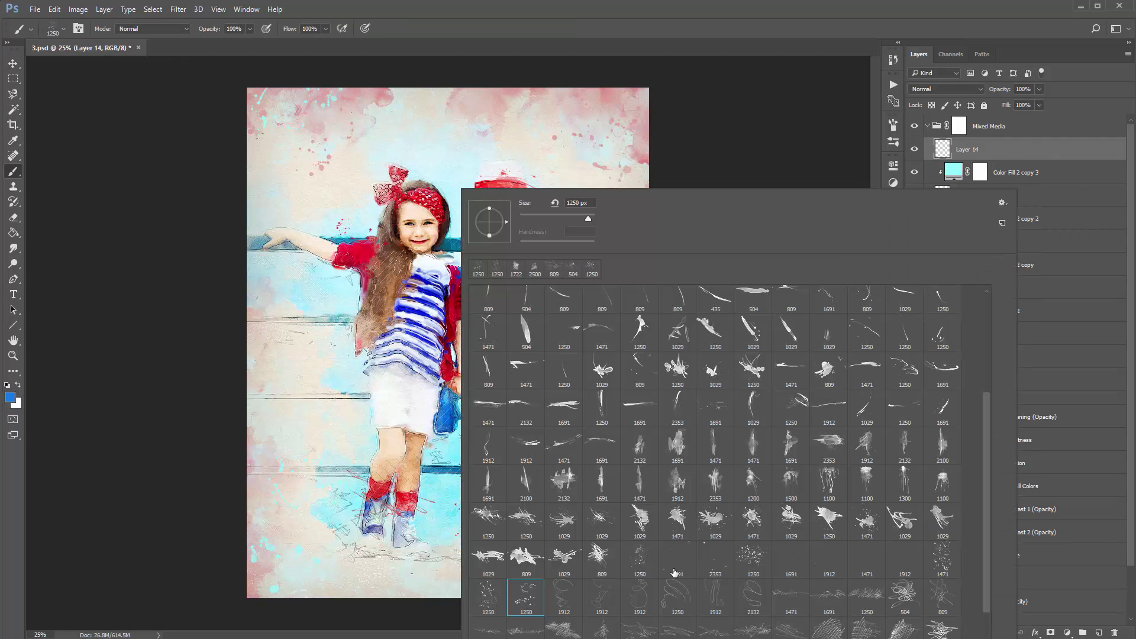
pyautogui.click(640, 560)
pyautogui.press('Return')
pyautogui.press('v')
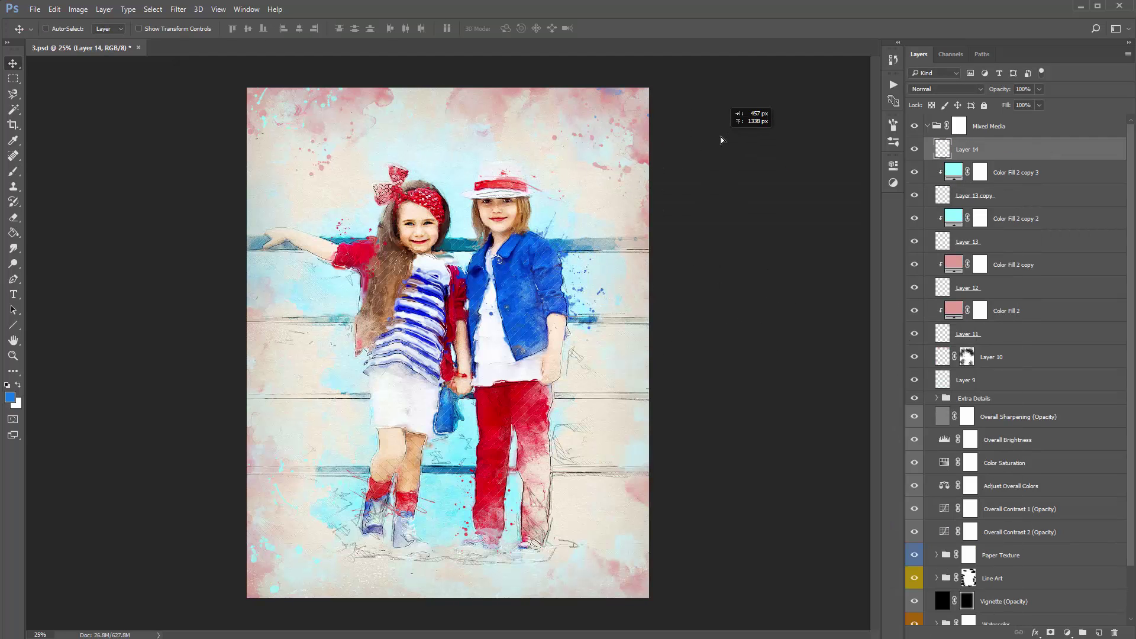
pyautogui.moveTo(721, 140); pyautogui.dragTo(711, 158)
# Flip Layer 14 horizontally and clip a copy of the cyan color fill to it
pyautogui.hotkey('alt', 'e')
pyautogui.press('a')
pyautogui.press('h')
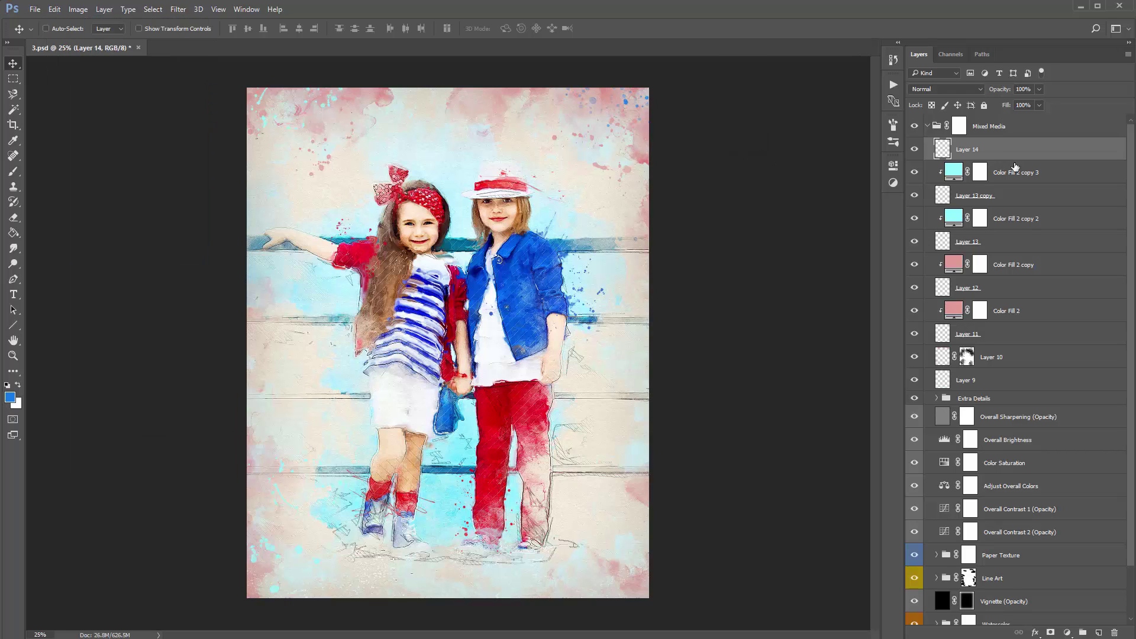
pyautogui.moveTo(1032, 171); pyautogui.dragTo(1030, 144)
pyautogui.hotkey('ctrl', 'alt', 'g')
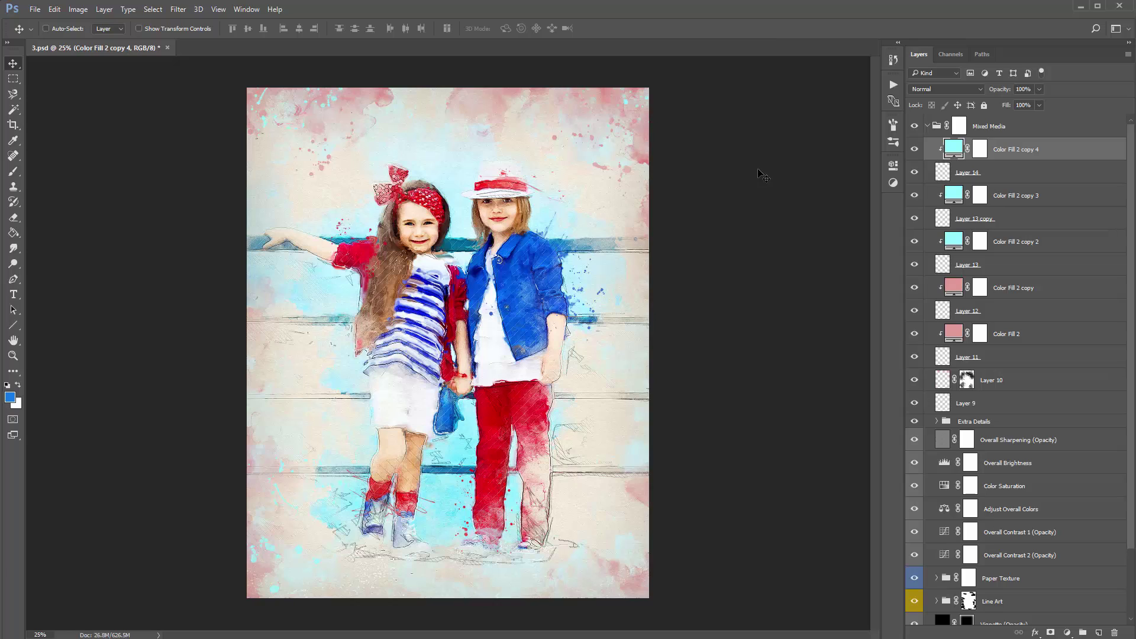
# Move all layers from Color Fill 2 copy 4 down to Layer 9 into the Extra Details group and collapse the group
pyautogui.keyDown('shift'); pyautogui.click(983, 404); pyautogui.keyUp('shift')
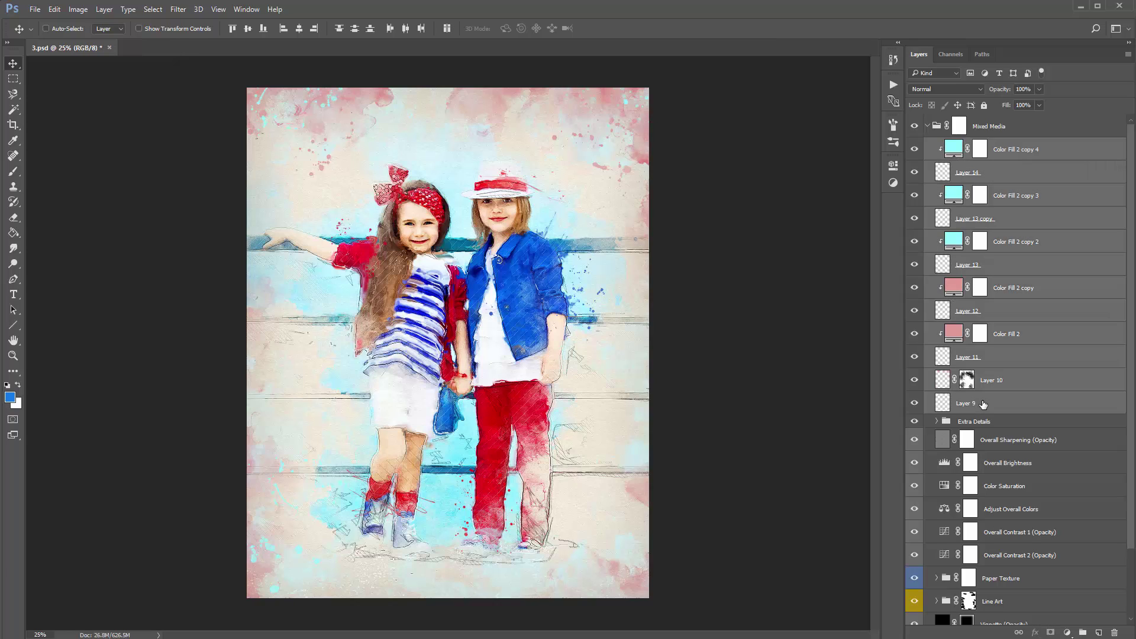
pyautogui.click(936, 422)
pyautogui.moveTo(967, 380); pyautogui.dragTo(970, 420)
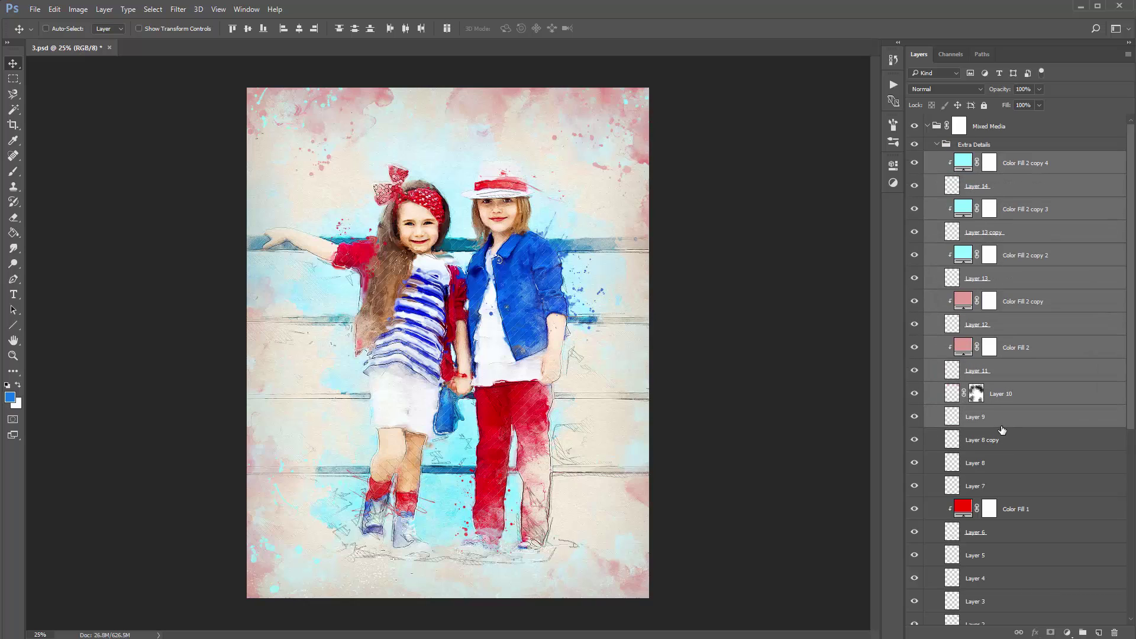
pyautogui.click(981, 157)
pyautogui.click(986, 187)
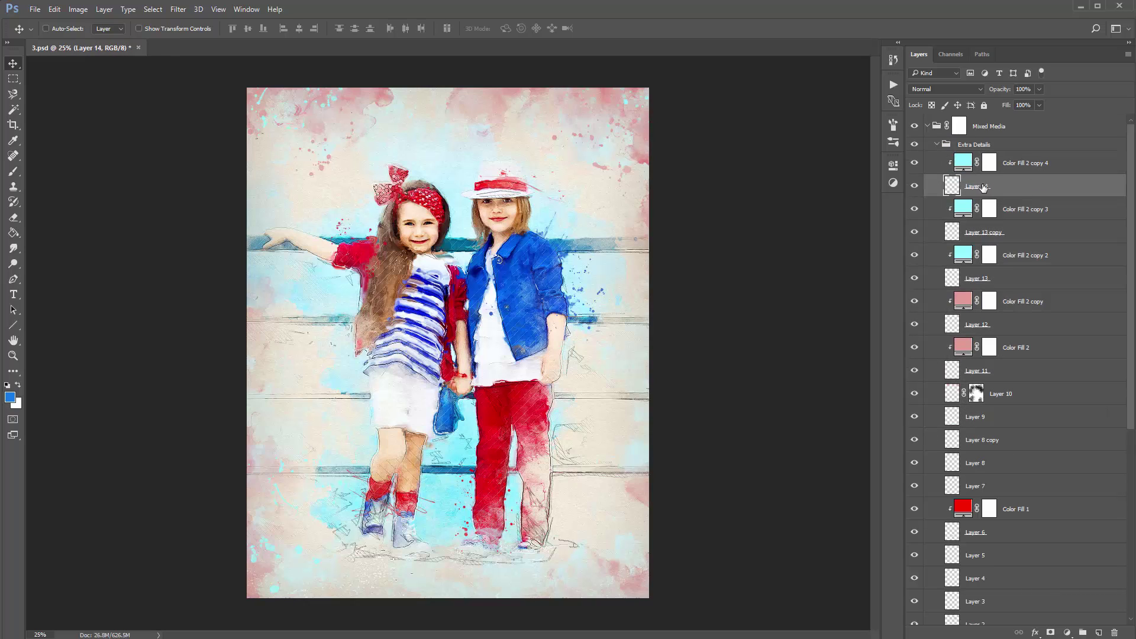
pyautogui.click(937, 145)
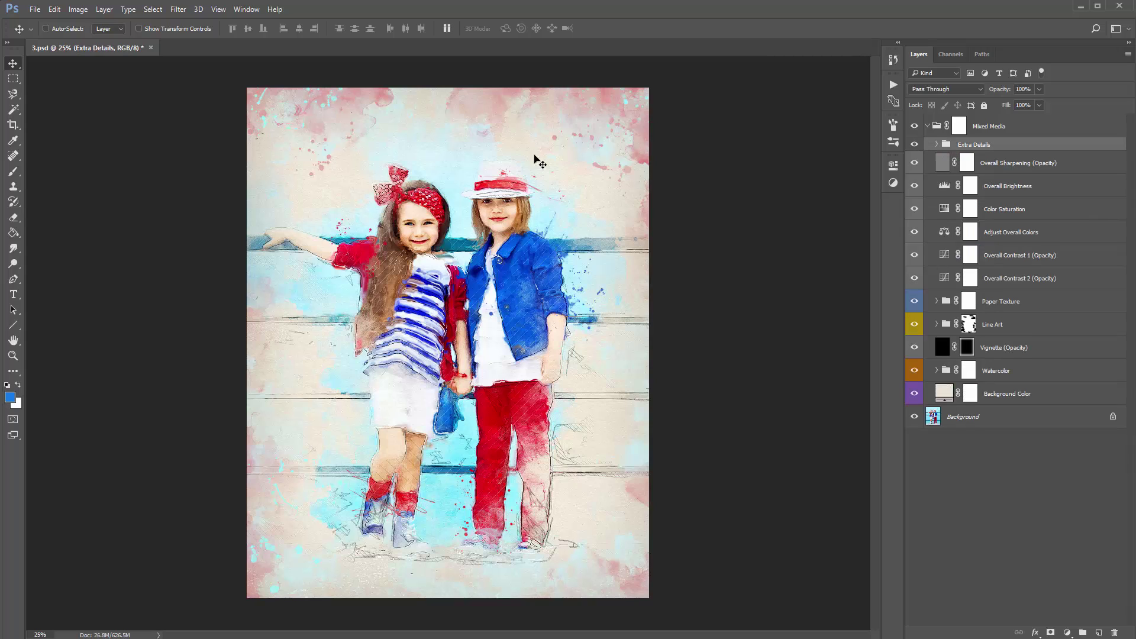
pyautogui.click(938, 145)
pyautogui.click(938, 145)
# Toggle the visibility of the Extra Details group repeatedly to compare the artwork with and without it, leaving it shown
pyautogui.click(915, 146)
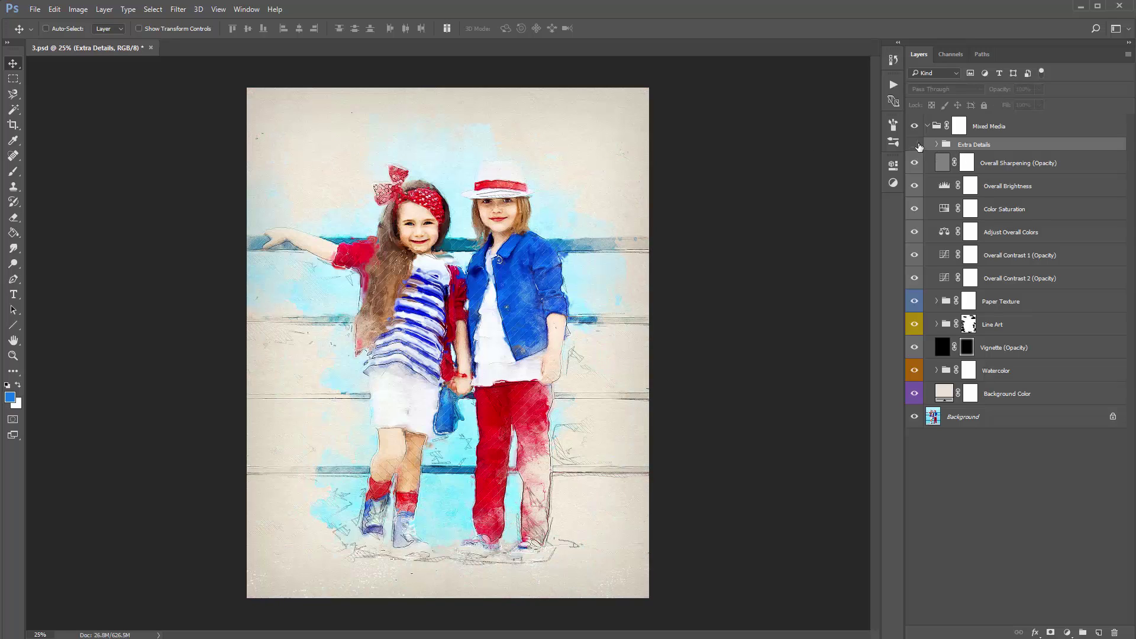
pyautogui.click(916, 145)
pyautogui.click(915, 145)
pyautogui.click(916, 145)
pyautogui.click(916, 145)
pyautogui.click(916, 145)
pyautogui.click(915, 145)
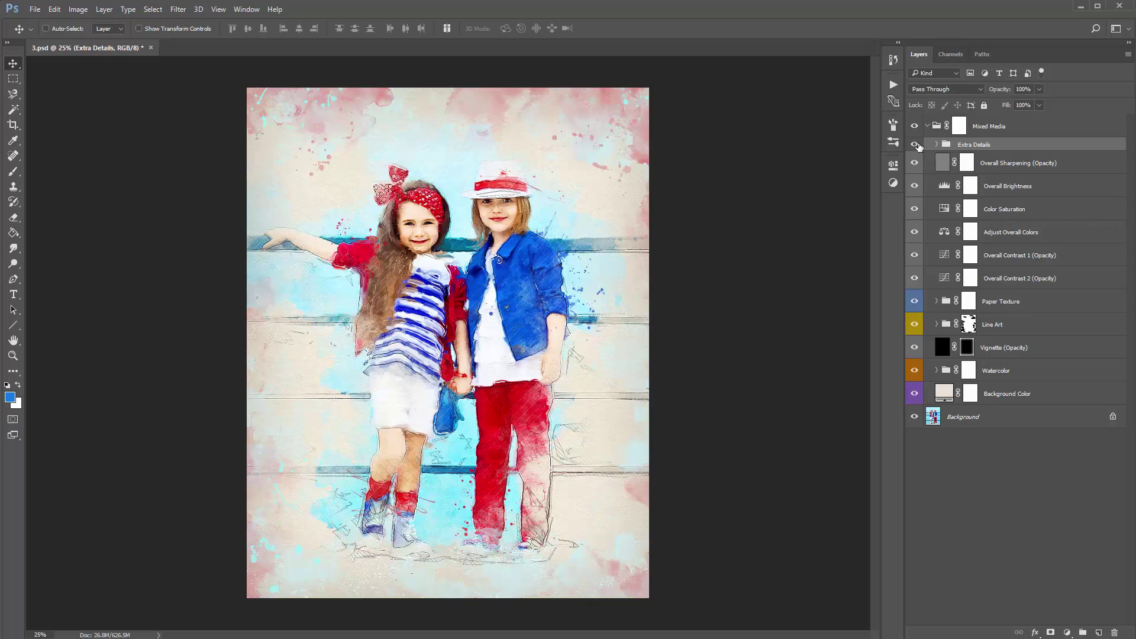
# Hide and reshow the Extra Details group once more to check its effect on the artwork
pyautogui.press('b')
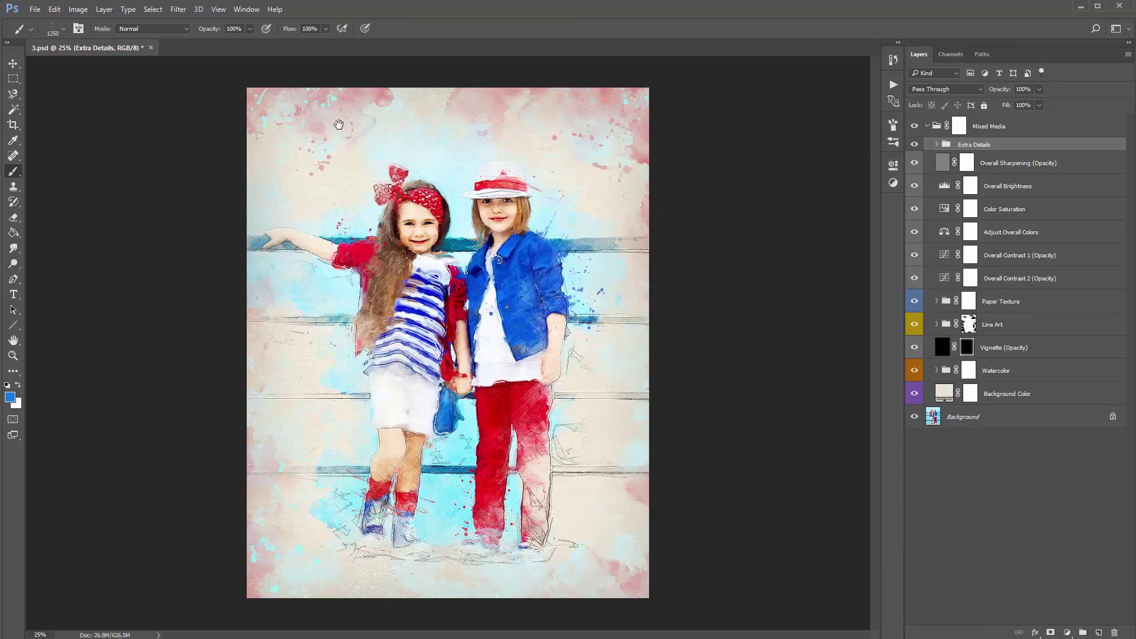
pyautogui.click(914, 145)
pyautogui.click(914, 145)
pyautogui.hotkey('ctrl', '-')
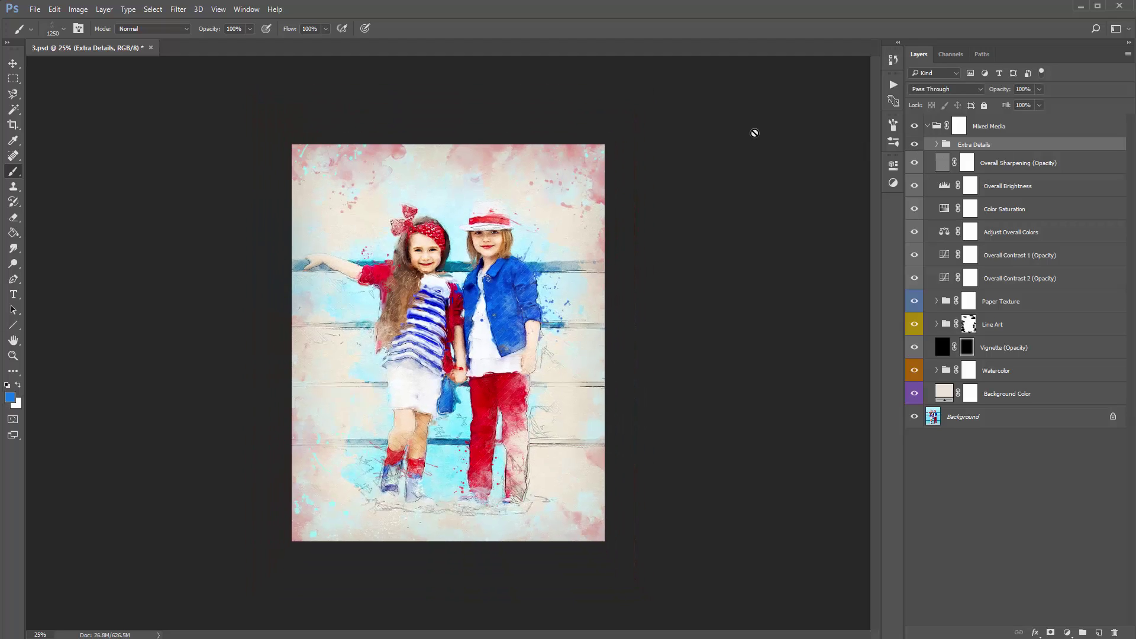
pyautogui.hotkey('ctrl', 't')
pyautogui.moveTo(631, 108); pyautogui.dragTo(647, 90)
pyautogui.hotkey('ctrl', 'z')
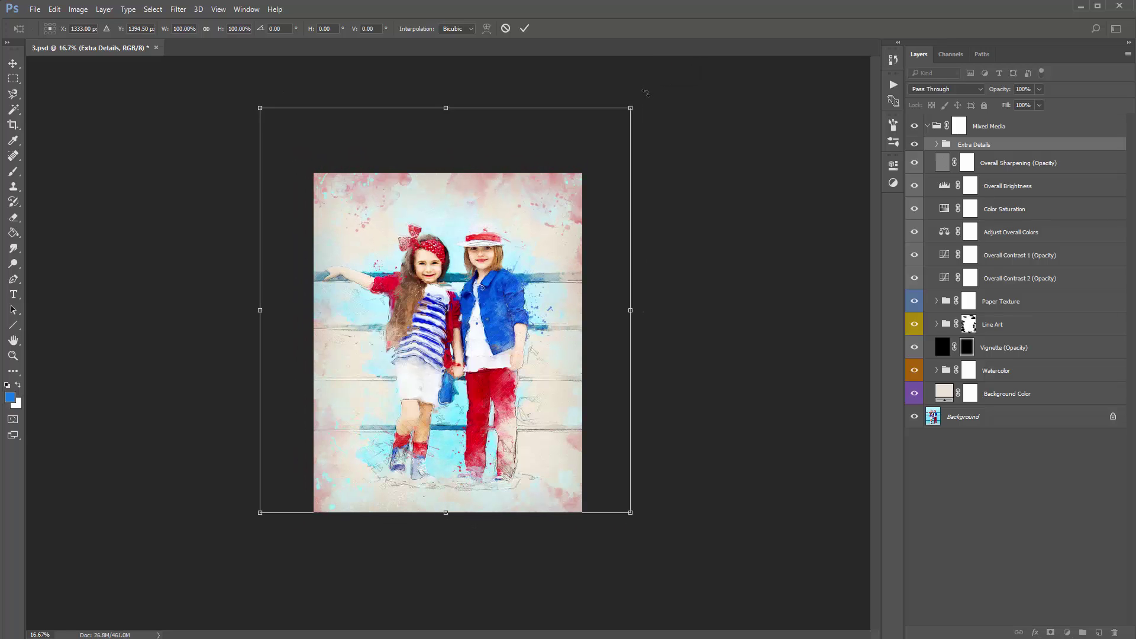
pyautogui.press('Return')
pyautogui.click(465, 370)
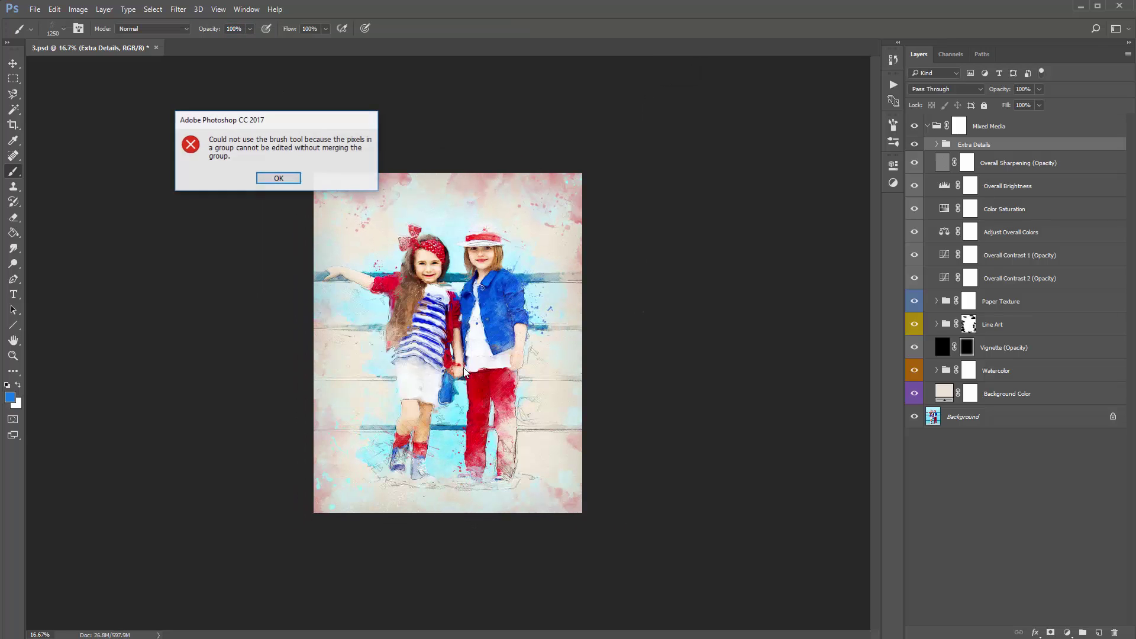
pyautogui.click(298, 181)
pyautogui.press('z')
pyautogui.click(426, 298)
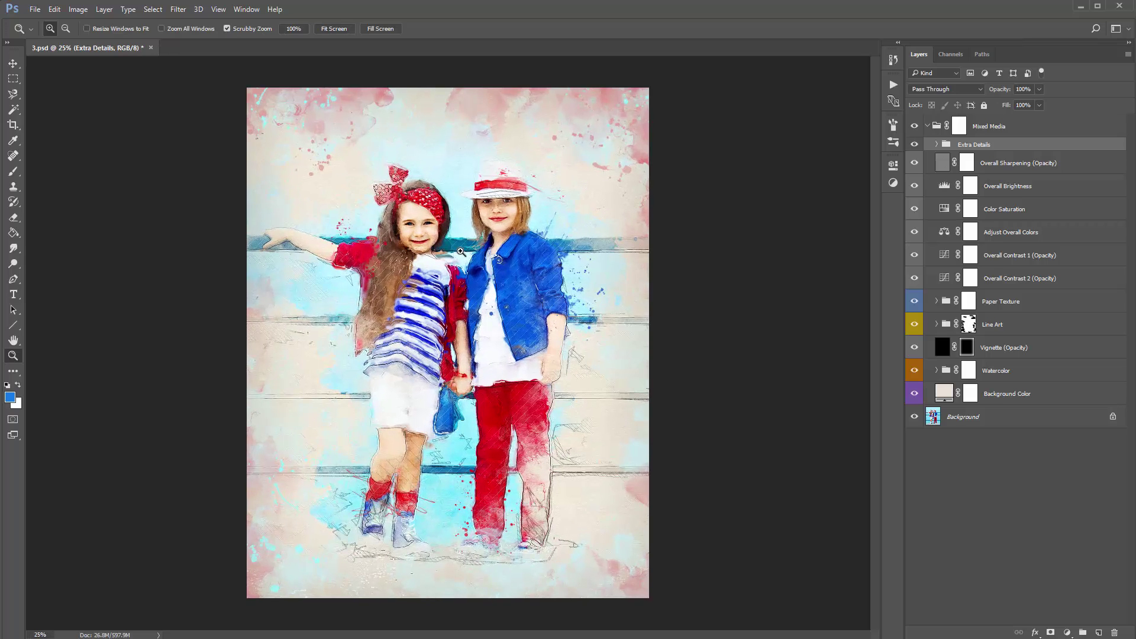
pyautogui.press('v')
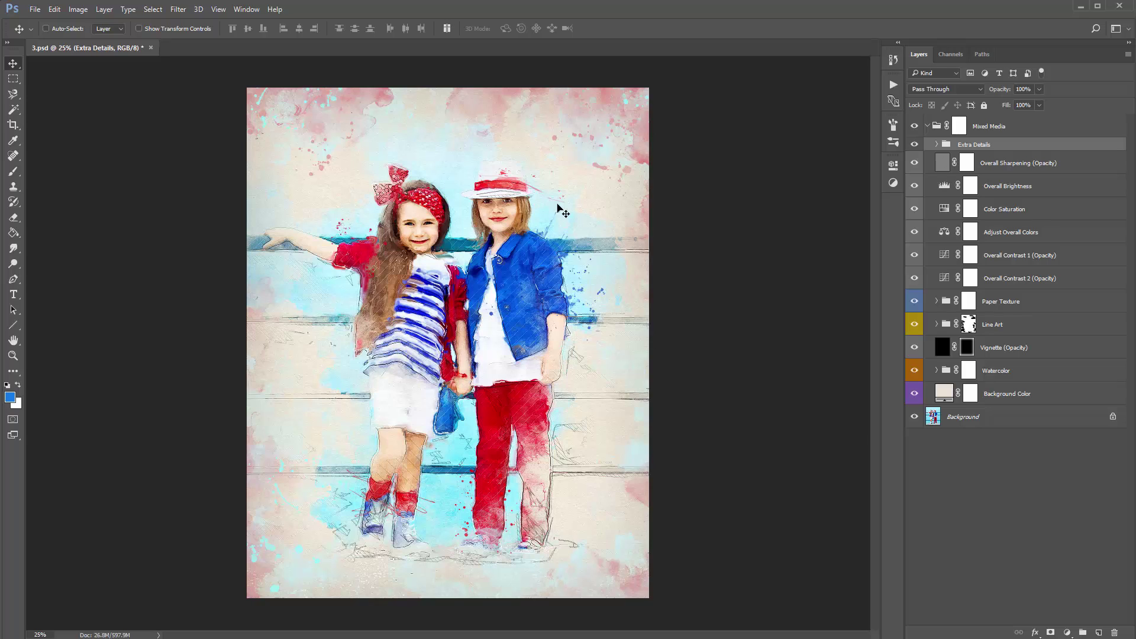
# Expand the Watercolor group and set the Soft Background Watercolor (Opacity) layer's opacity to 16%
pyautogui.click(938, 371)
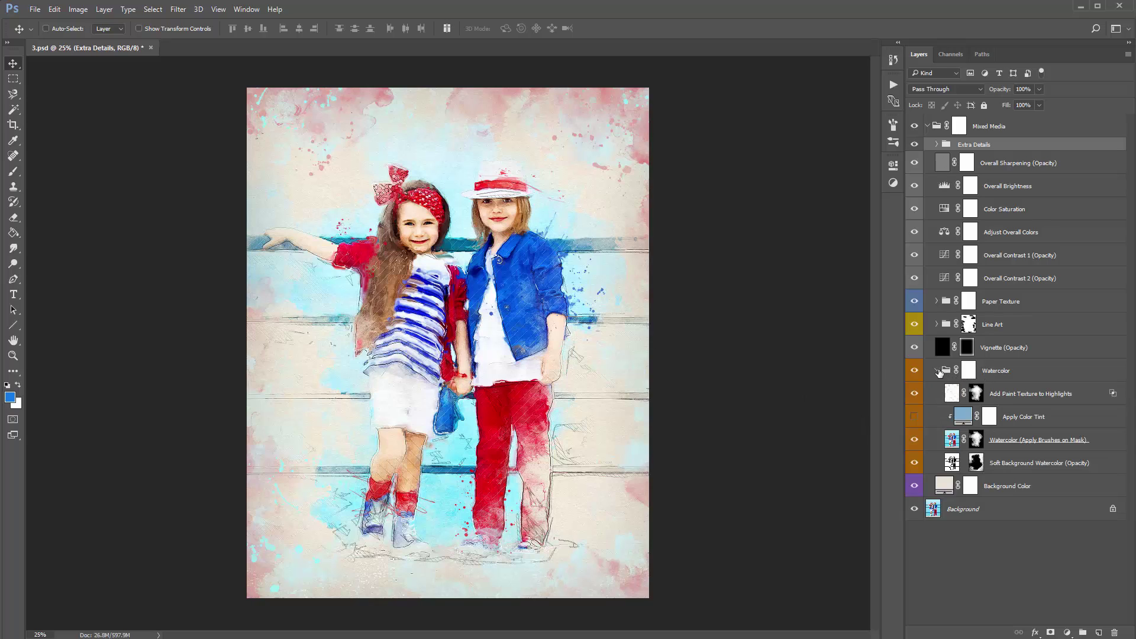
pyautogui.click(1020, 465)
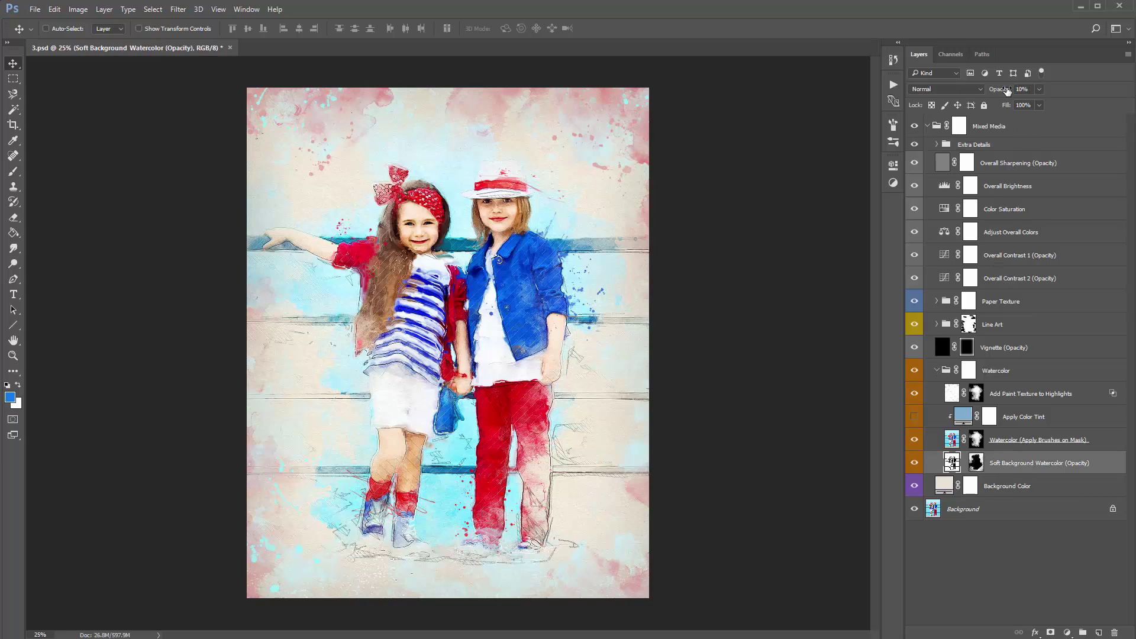
pyautogui.moveTo(999, 90); pyautogui.dragTo(724, 111)
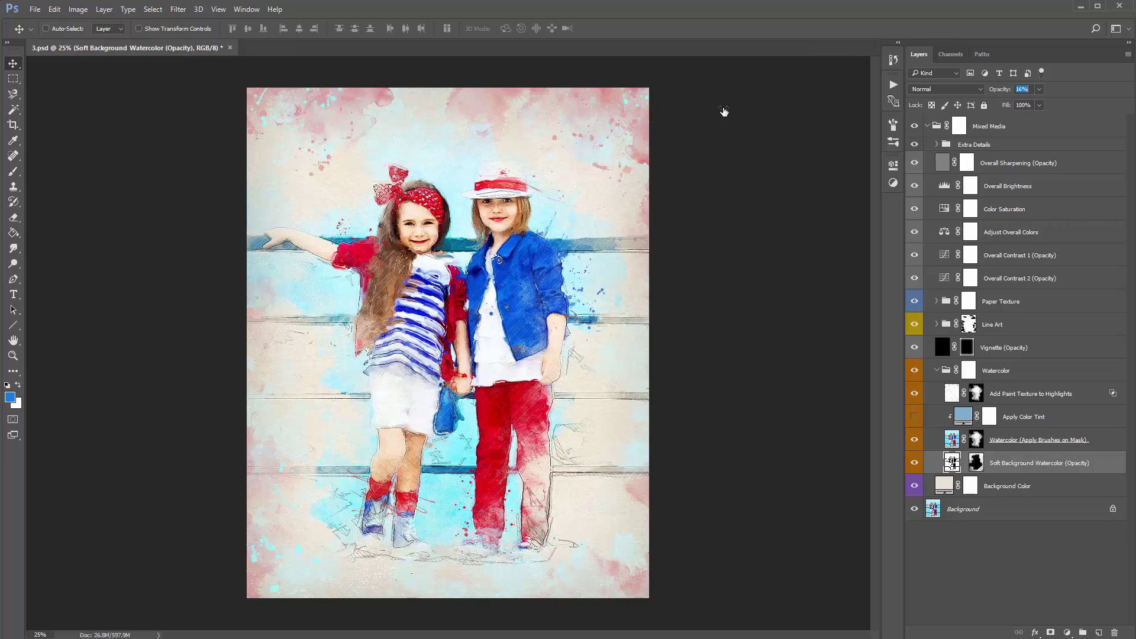
pyautogui.press('Return')
pyautogui.moveTo(993, 90); pyautogui.dragTo(993, 89)
pyautogui.press('Return')
# Set the Overall Contrast 2 (Opacity) layer's opacity to 37% and the Overall Contrast 1 (Opacity) layer's opacity to 18%
pyautogui.click(1030, 280)
pyautogui.moveTo(1000, 92); pyautogui.dragTo(218, 121)
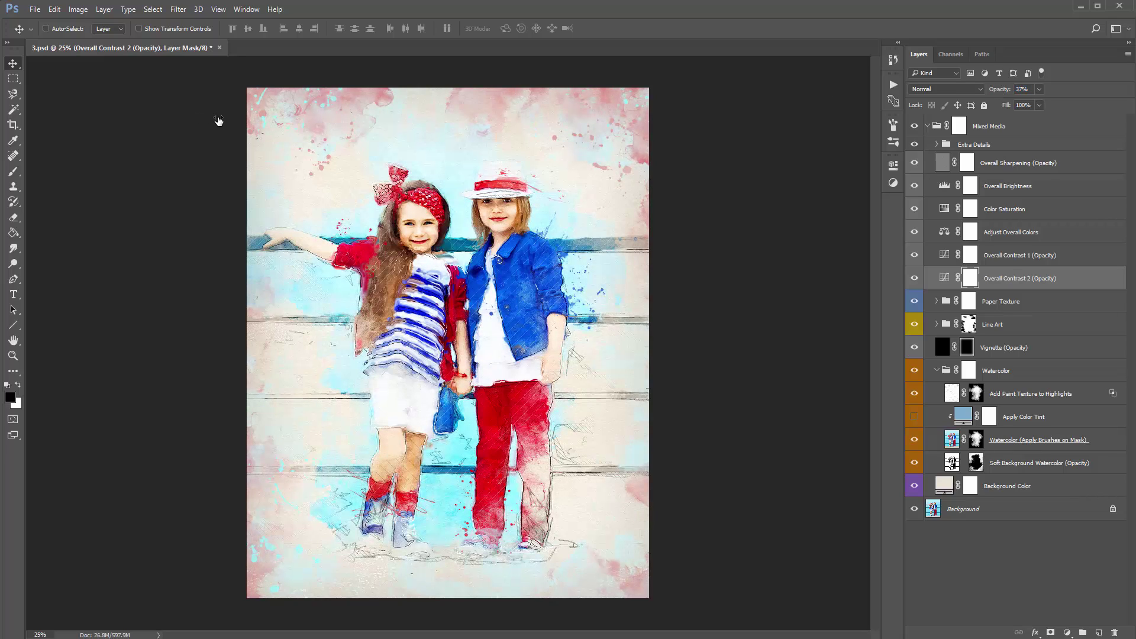
pyautogui.click(1114, 253)
pyautogui.moveTo(1005, 91); pyautogui.dragTo(125, 141)
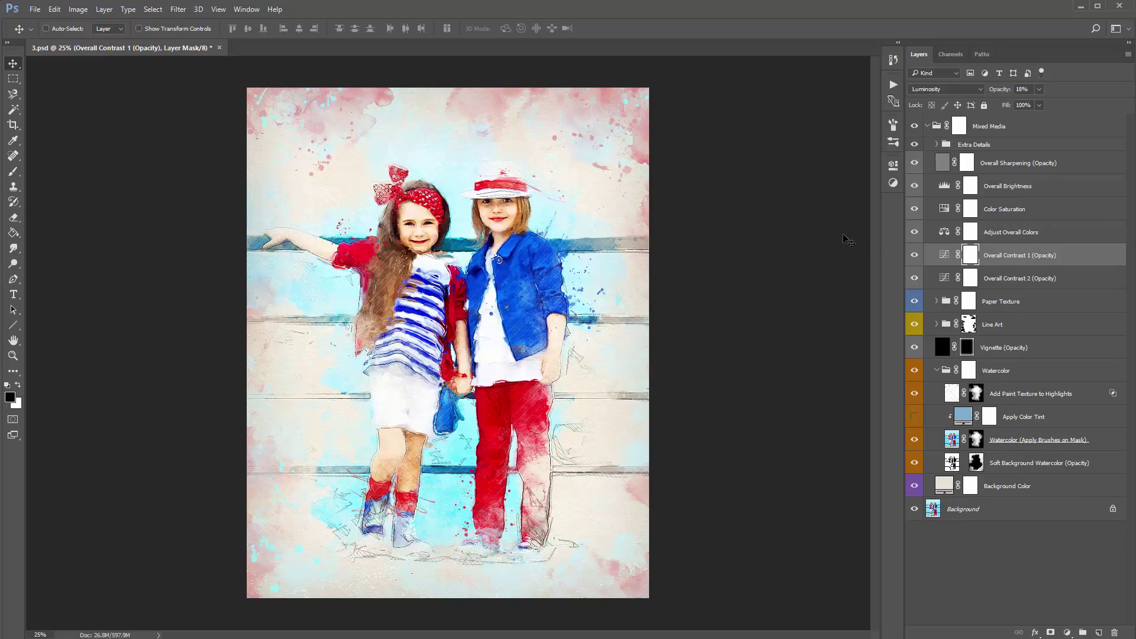
# Adjust the saturation in the Color Saturation layer's Hue/Saturation settings
pyautogui.click(1031, 233)
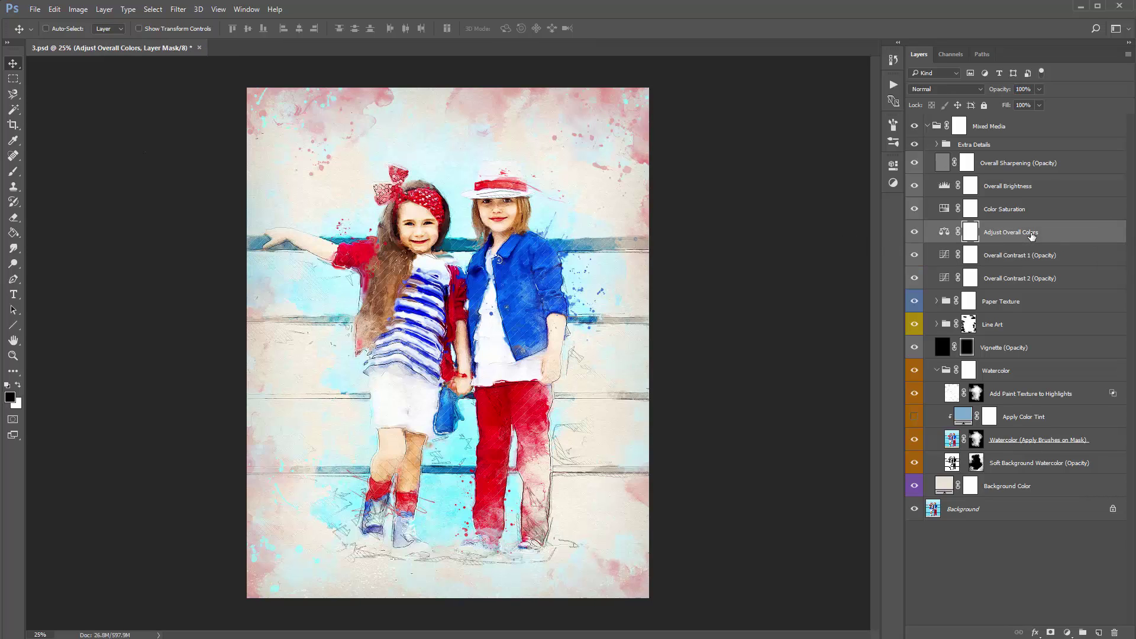
pyautogui.doubleClick(945, 209)
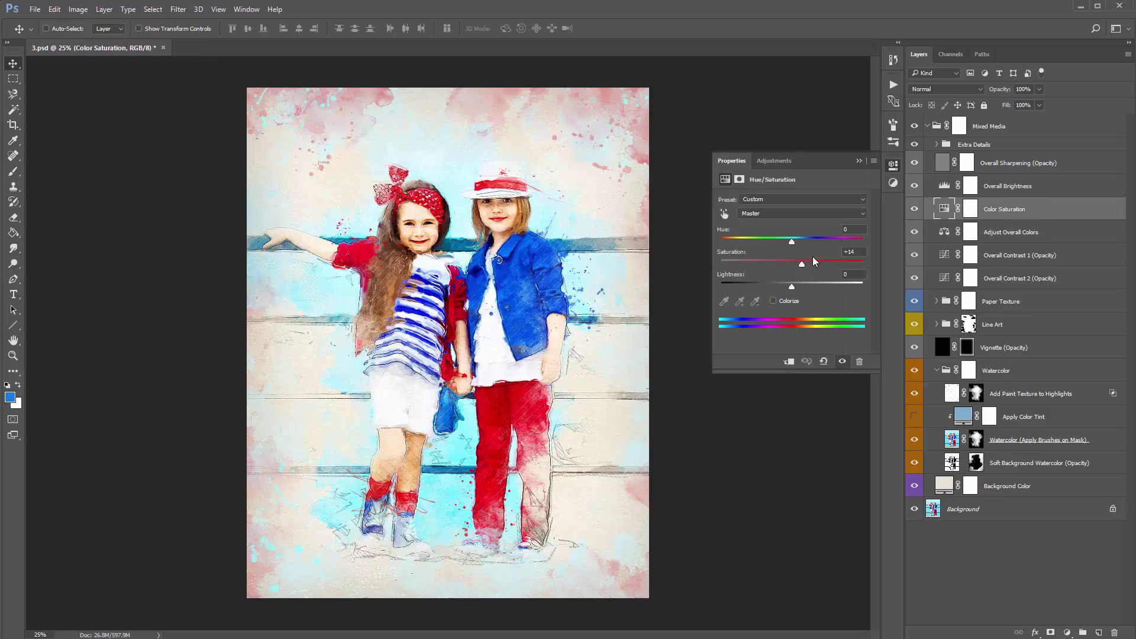
pyautogui.moveTo(791, 265); pyautogui.dragTo(788, 264)
pyautogui.click(860, 161)
# Set the Overall Sharpening (Opacity) layer's opacity to 84%
pyautogui.click(1025, 163)
pyautogui.moveTo(1001, 93); pyautogui.dragTo(1007, 93)
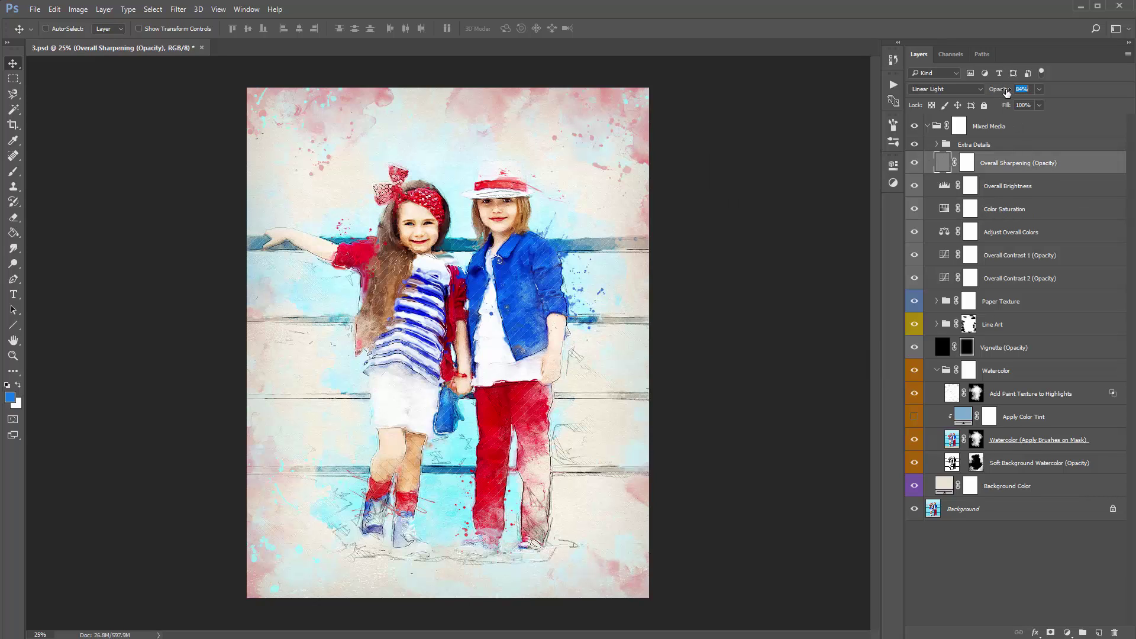
pyautogui.press('space')
# Toggle the Mixed Media group to compare the artwork with the original photo, leave it shown, and save the document
pyautogui.click(1022, 130)
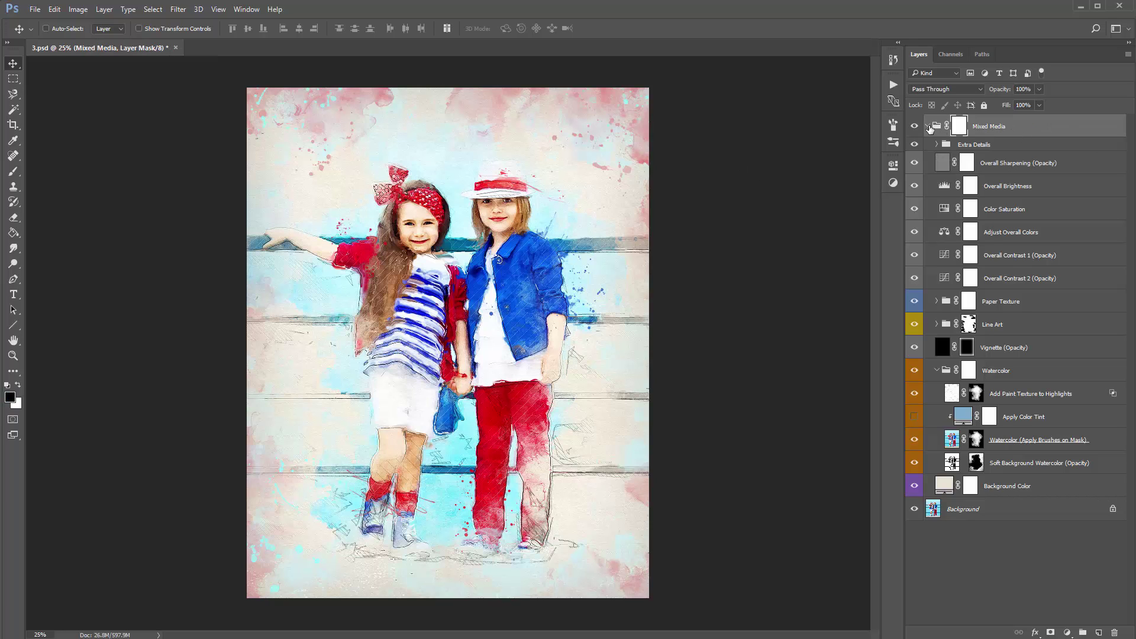
pyautogui.click(916, 127)
pyautogui.click(915, 128)
pyautogui.click(915, 128)
pyautogui.click(915, 127)
pyautogui.click(916, 128)
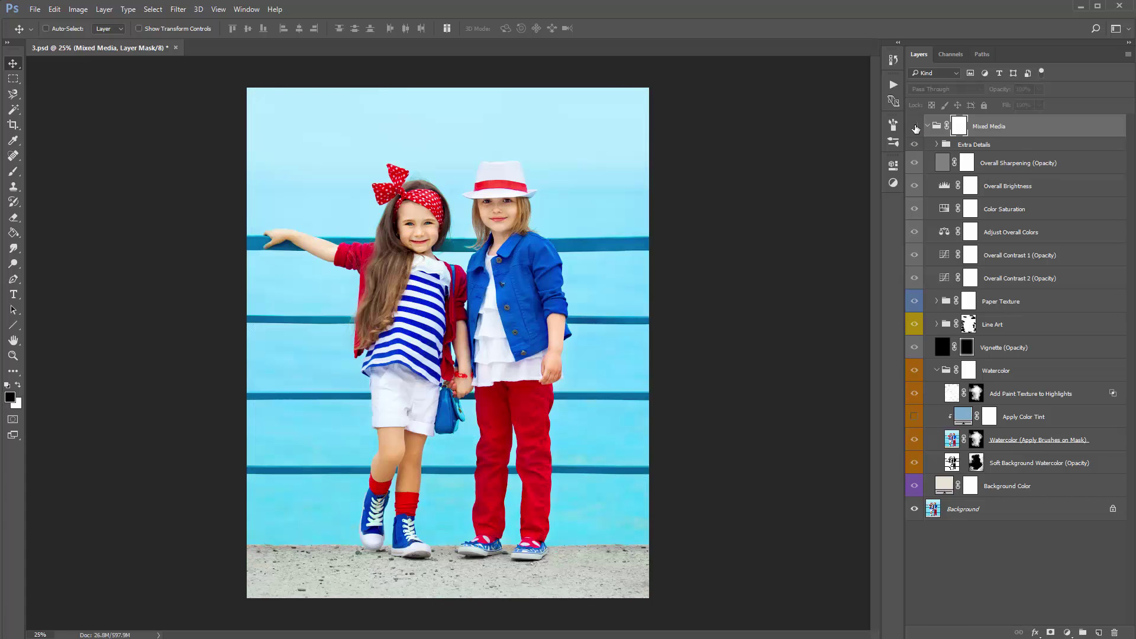
pyautogui.click(916, 127)
pyautogui.hotkey('ctrl', 's')
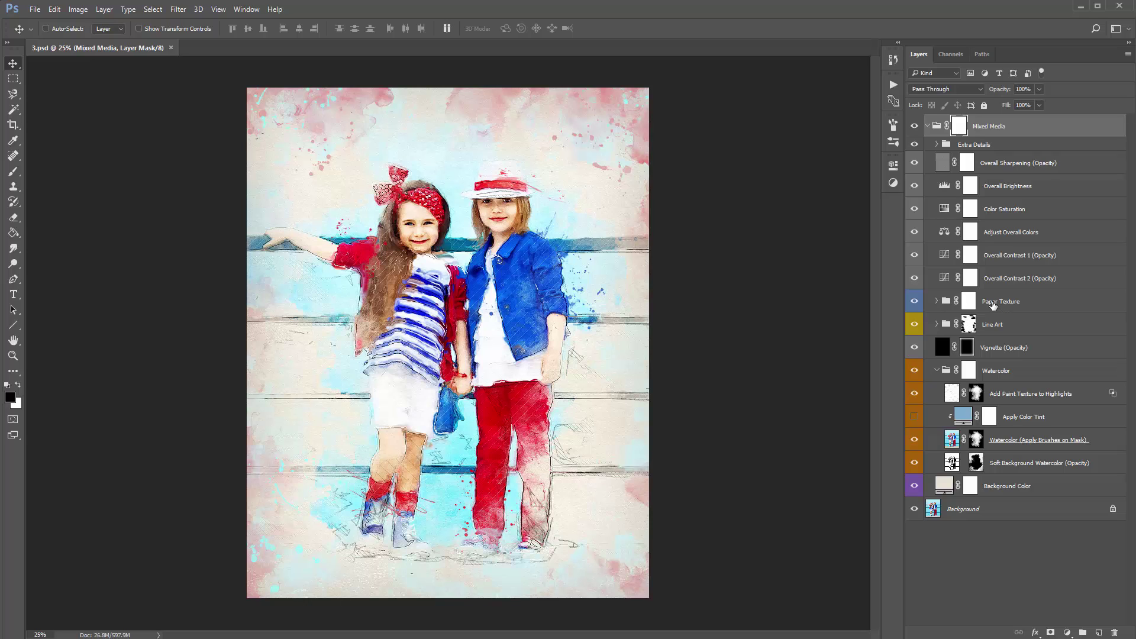
# Expand the Paper Texture group and set the Paper Texture (Opacity) layer's opacity to 44%, judging the texture up close
pyautogui.click(1039, 304)
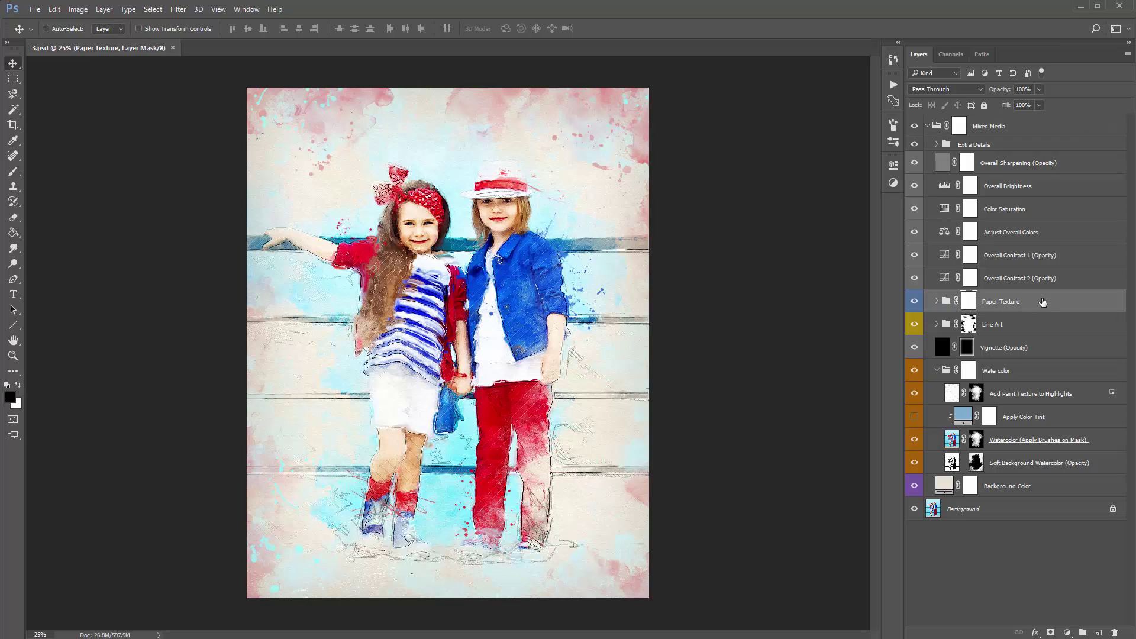
pyautogui.click(936, 303)
pyautogui.click(1026, 354)
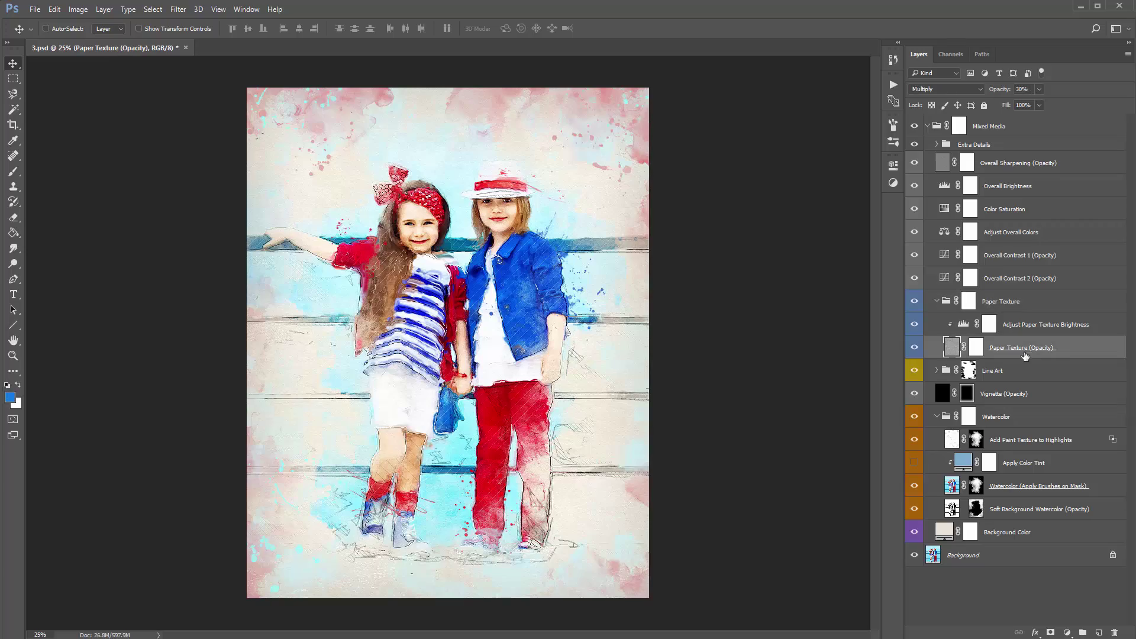
pyautogui.press('z')
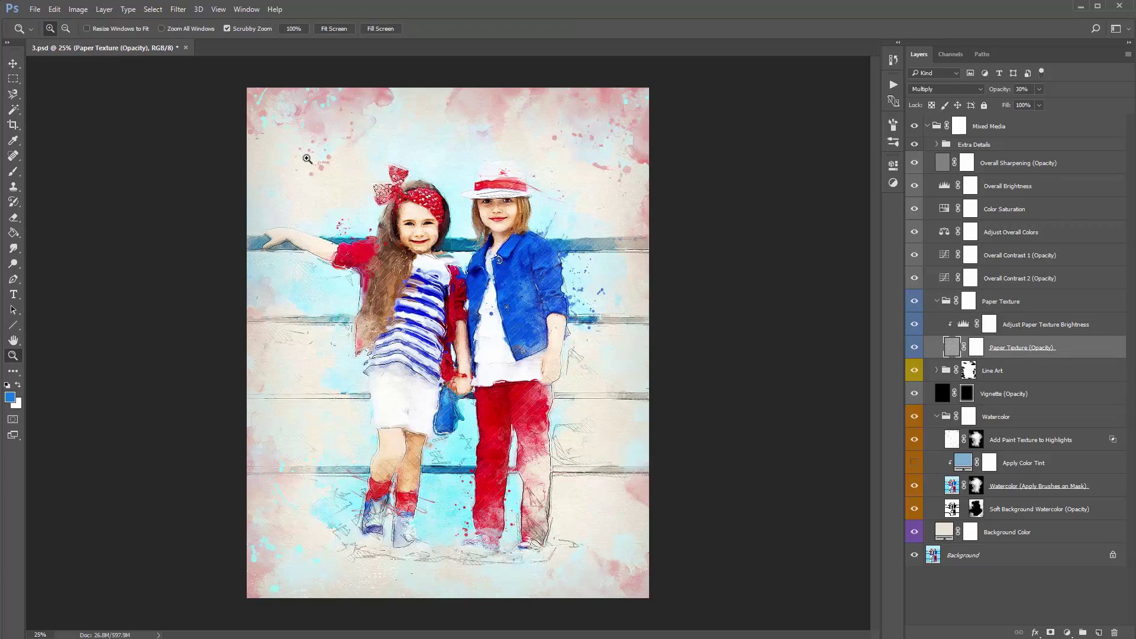
pyautogui.moveTo(324, 162); pyautogui.dragTo(607, 425)
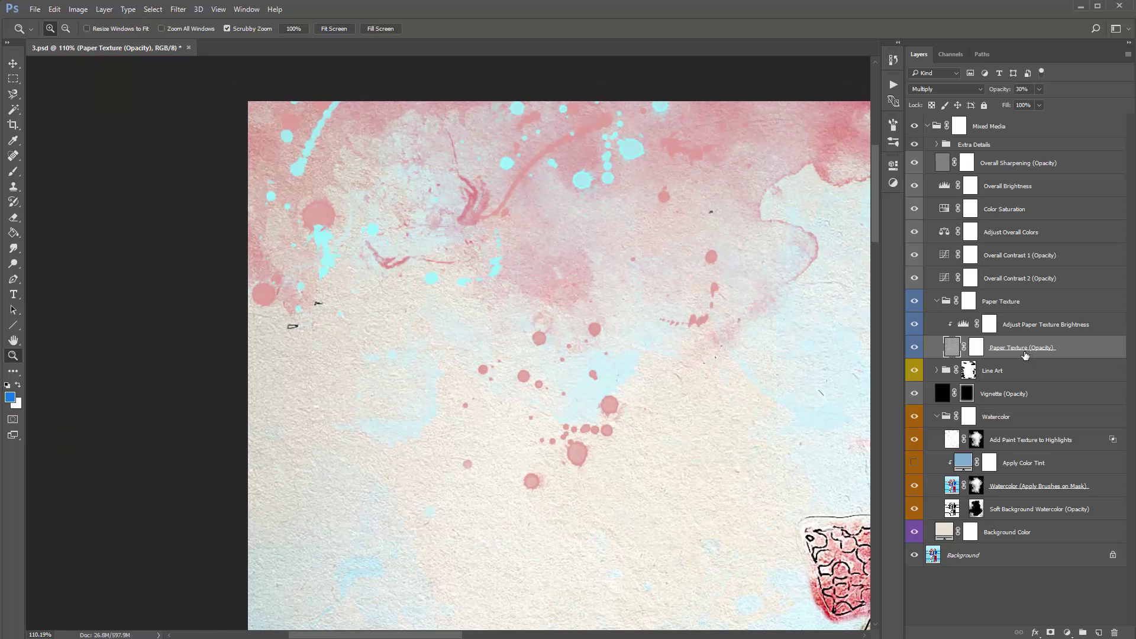
pyautogui.press('v')
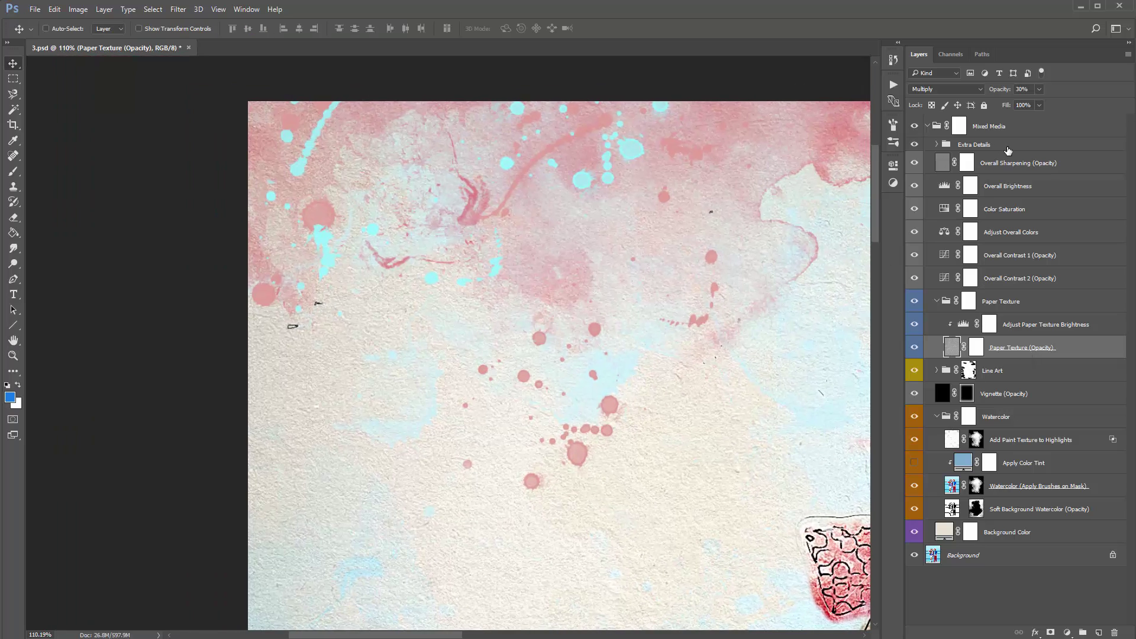
pyautogui.click(1002, 94)
pyautogui.write('44')
pyautogui.press('Return')
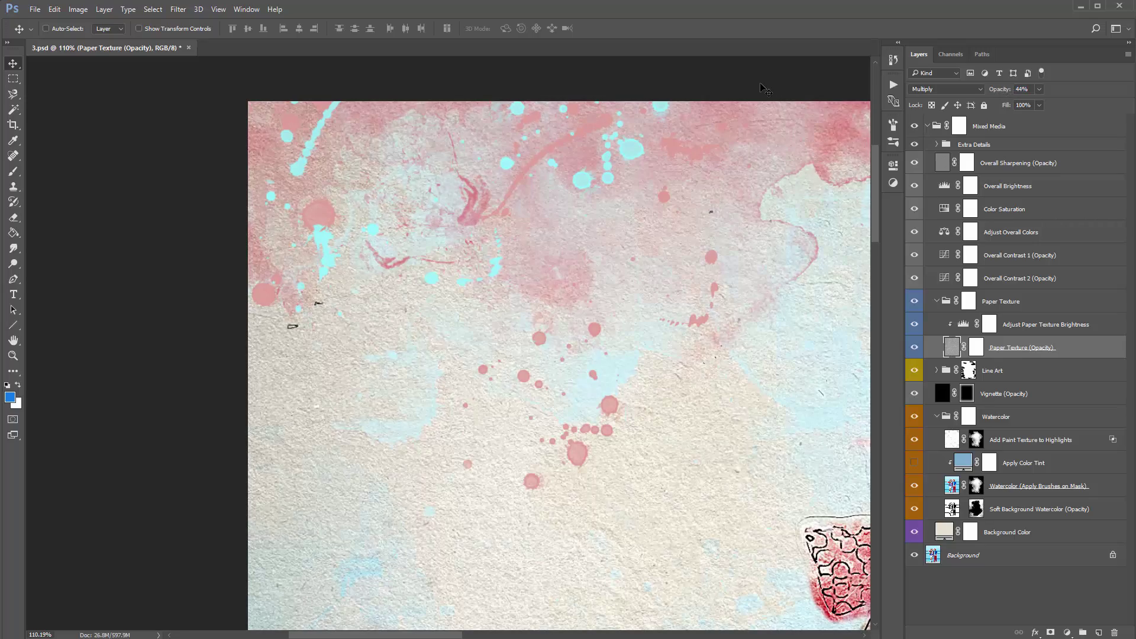
# Raise the Paper Texture (Opacity) layer's opacity to 84% and set the Adjust Paper Texture Brightness white input level to 216
pyautogui.hotkey('ctrl', '0')
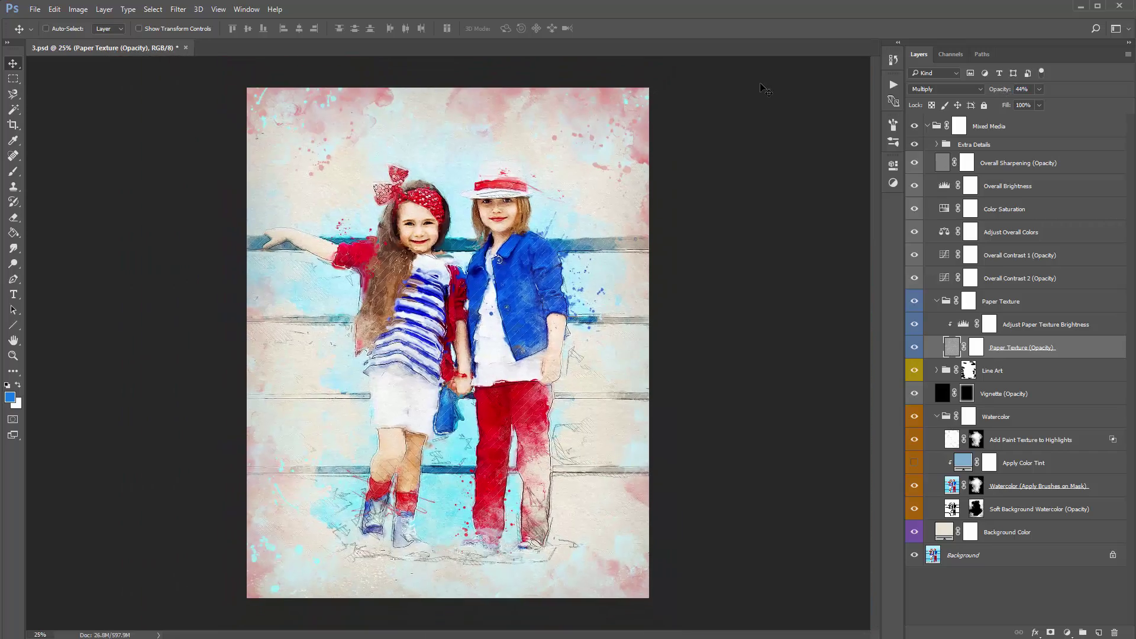
pyautogui.moveTo(990, 92); pyautogui.dragTo(1015, 92)
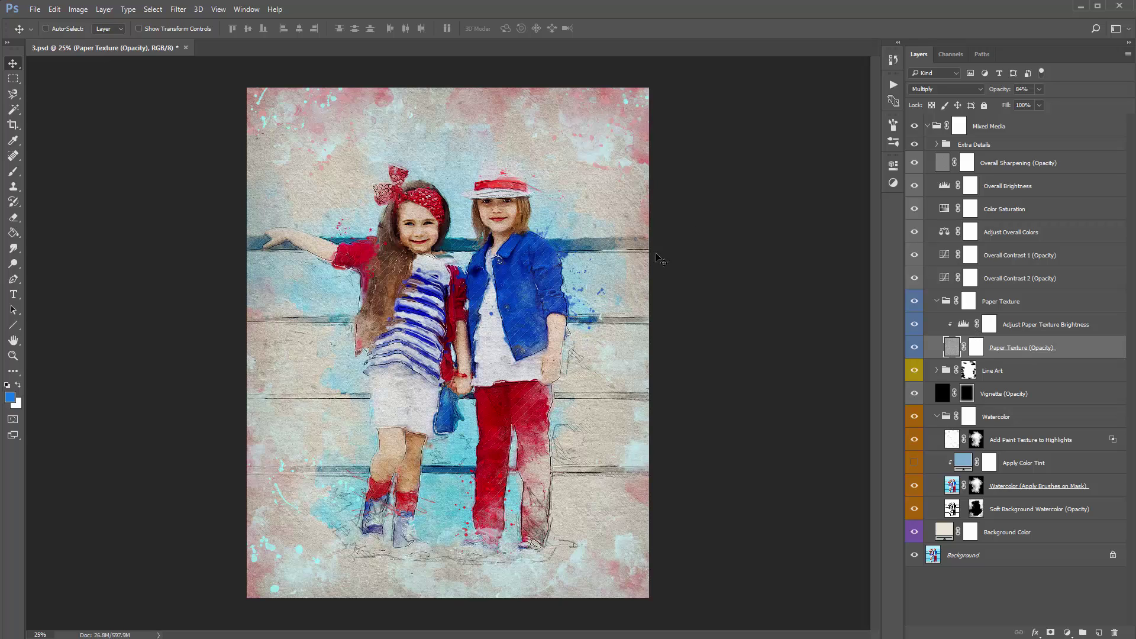
pyautogui.doubleClick(964, 326)
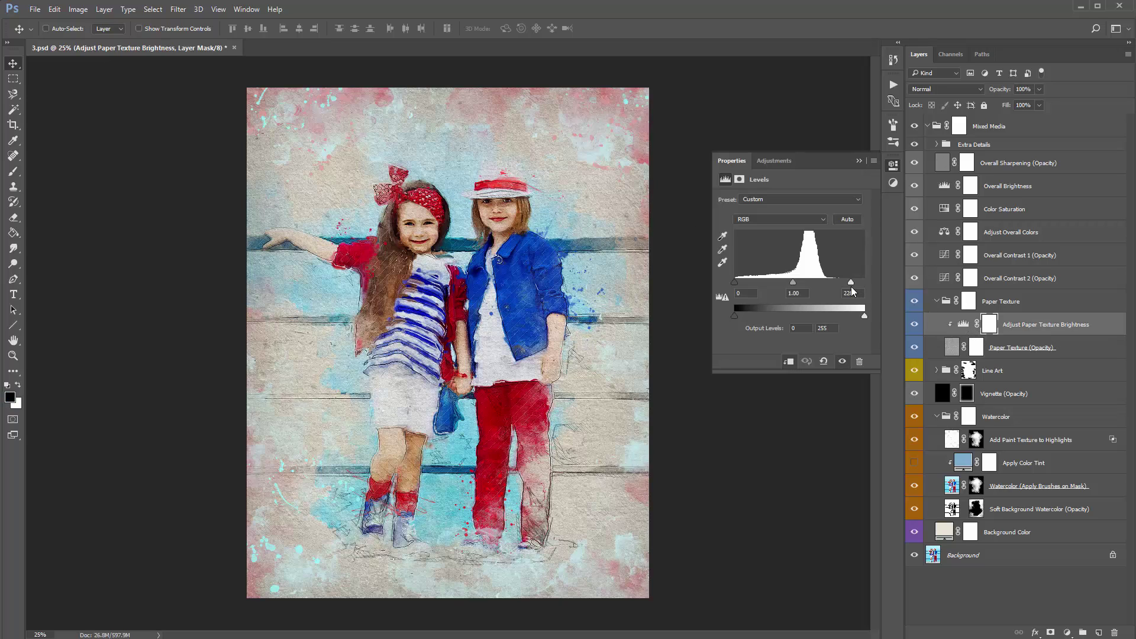
pyautogui.moveTo(850, 283)
pyautogui.mouseDown()
pyautogui.moveTo(833, 283)
pyautogui.moveTo(844, 282)
pyautogui.mouseUp()
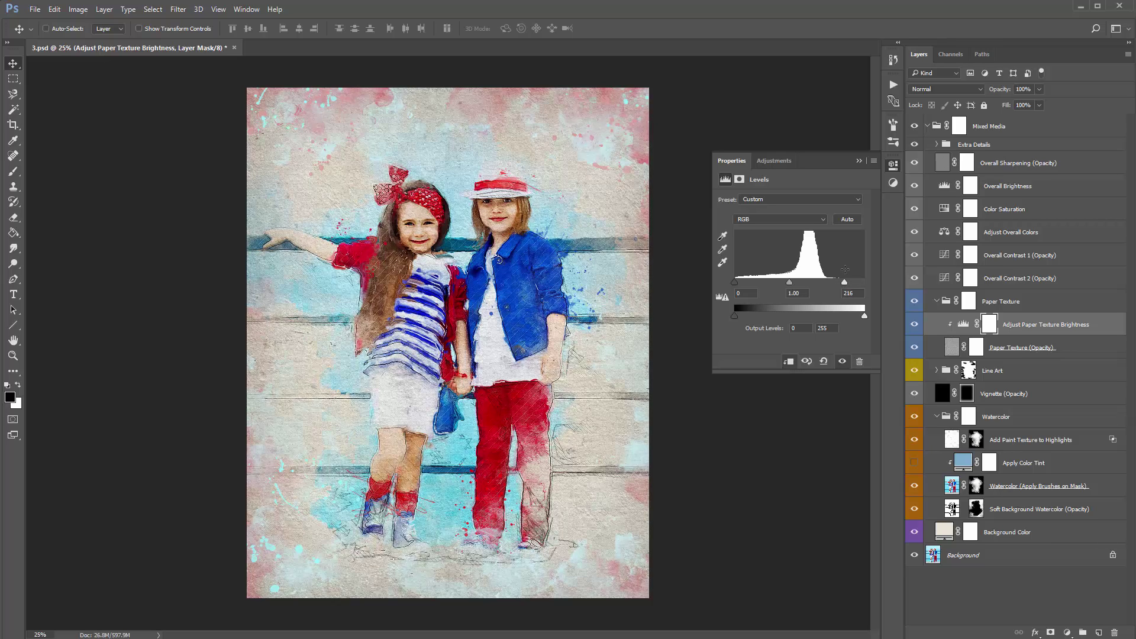
pyautogui.click(858, 163)
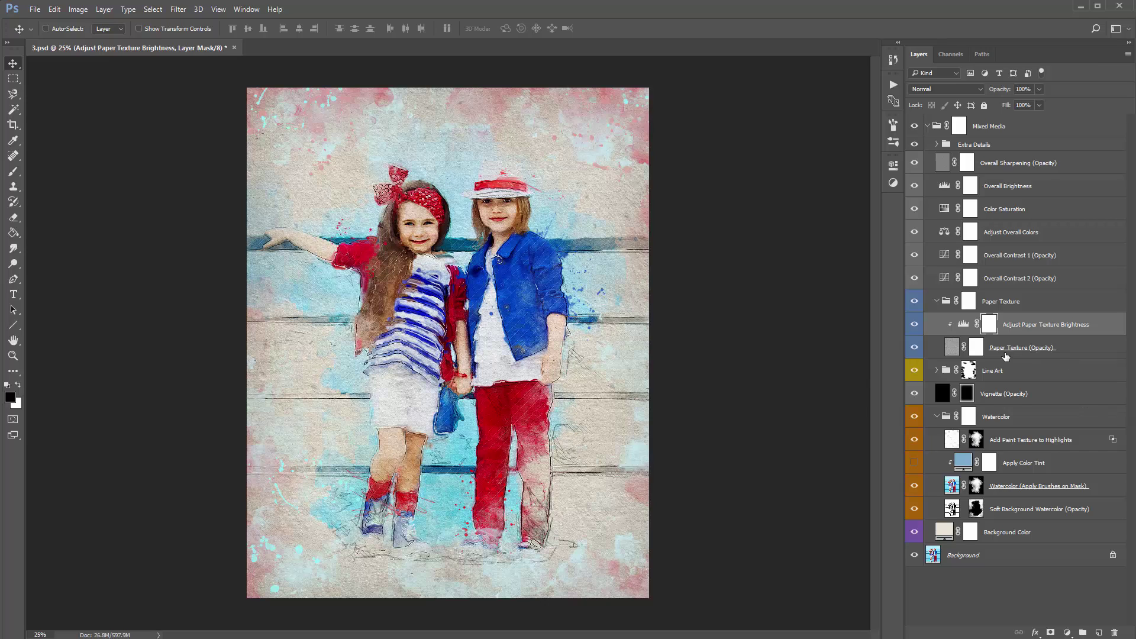
# Mask the paper texture off the two children by painting black on its layer mask with a soft round brush enlarged from 300 to 800 px
pyautogui.click(974, 350)
pyautogui.press('b')
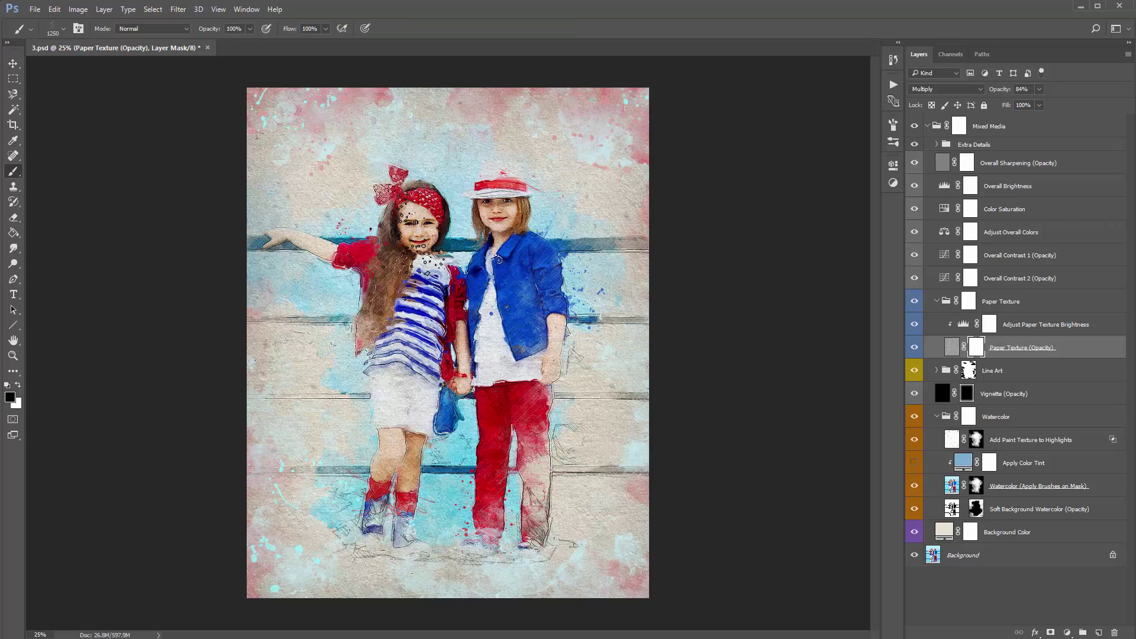
pyautogui.rightClick(416, 245)
pyautogui.scroll(2, 455, 416)
pyautogui.scroll(3, 454, 417)
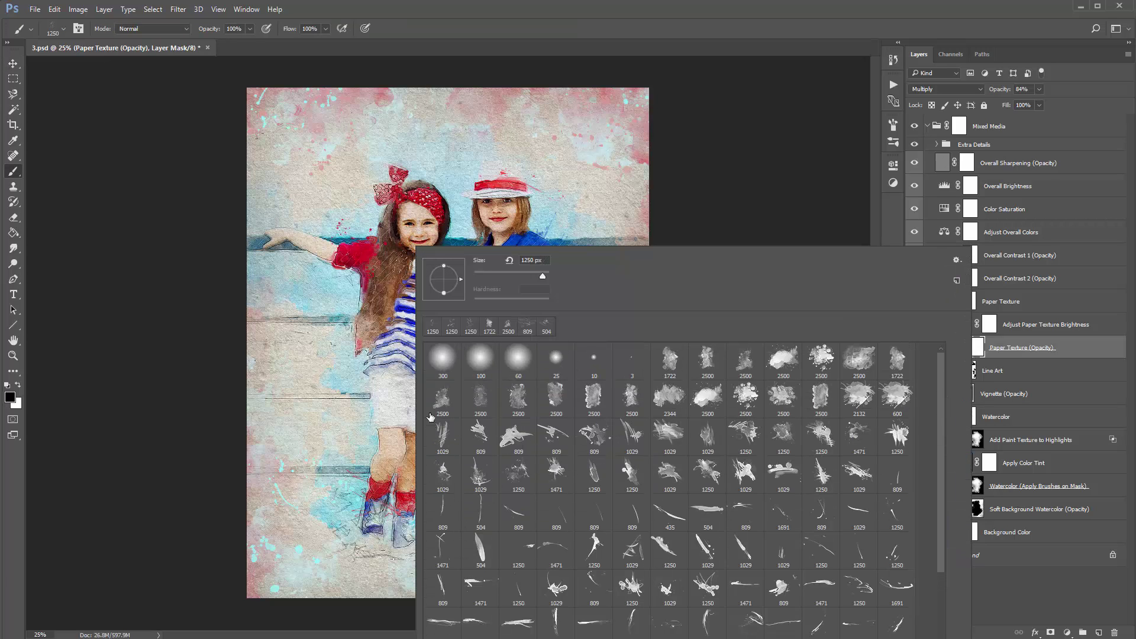
pyautogui.doubleClick(440, 370)
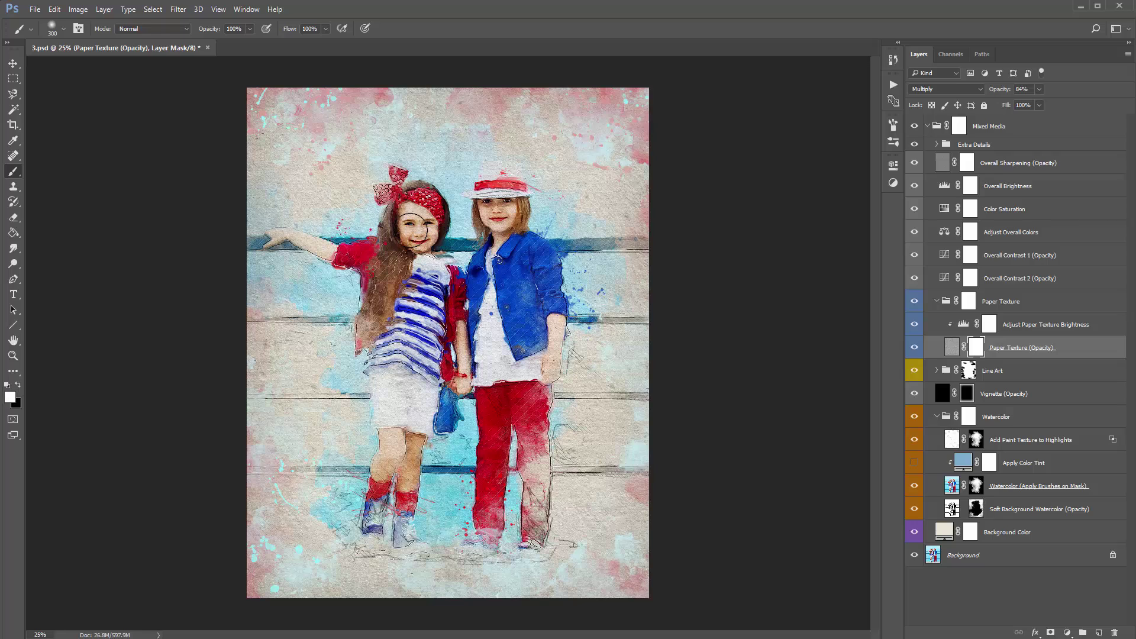
pyautogui.moveTo(413, 220); pyautogui.dragTo(415, 236)
pyautogui.press(']')
pyautogui.press(']')
pyautogui.press(']')
pyautogui.press(']')
pyautogui.press(']')
pyautogui.moveTo(407, 307)
pyautogui.mouseDown()
pyautogui.moveTo(421, 357)
pyautogui.moveTo(491, 397)
pyautogui.moveTo(501, 224)
pyautogui.moveTo(568, 285)
pyautogui.moveTo(546, 293)
pyautogui.moveTo(524, 383)
pyautogui.moveTo(499, 404)
pyautogui.moveTo(436, 442)
pyautogui.moveTo(388, 423)
pyautogui.mouseUp()
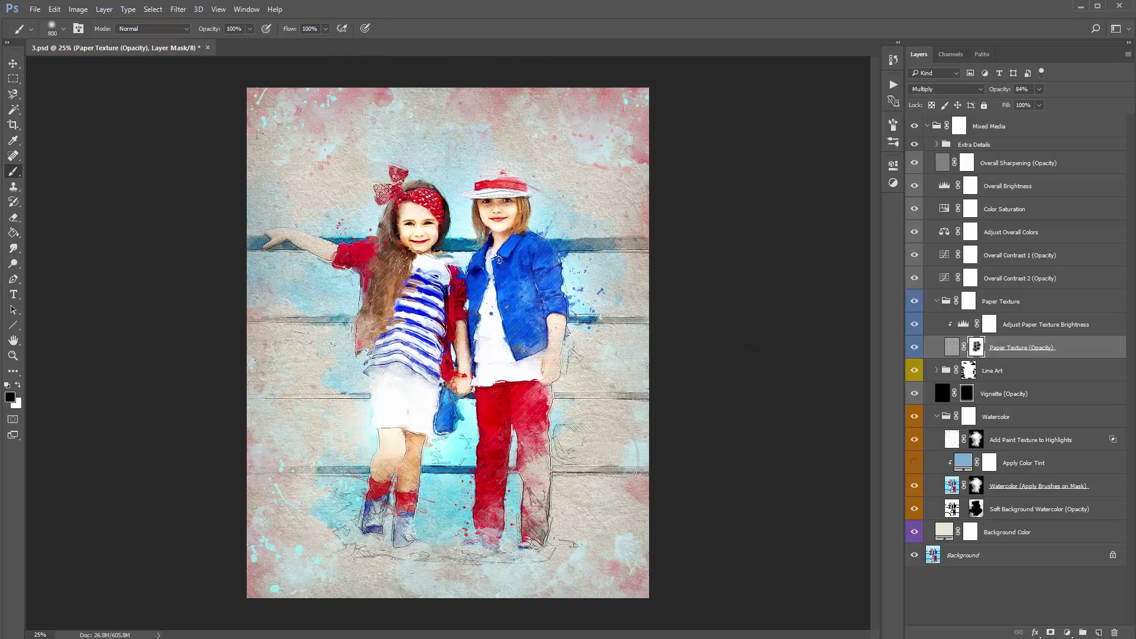
# Undo the mask painting, the texture brightness change and the opacity changes on the Paper Texture (Opacity) layer
pyautogui.hotkey('ctrl', 'alt', 'z')
pyautogui.hotkey('ctrl', 'alt', 'z')
pyautogui.hotkey('ctrl', 'alt', 'z')
pyautogui.hotkey('ctrl', 'alt', 'z')
pyautogui.hotkey('ctrl', 'alt', 'z')
pyautogui.hotkey('ctrl', 'alt', 'z')
pyautogui.hotkey('ctrl', 'alt', 'z')
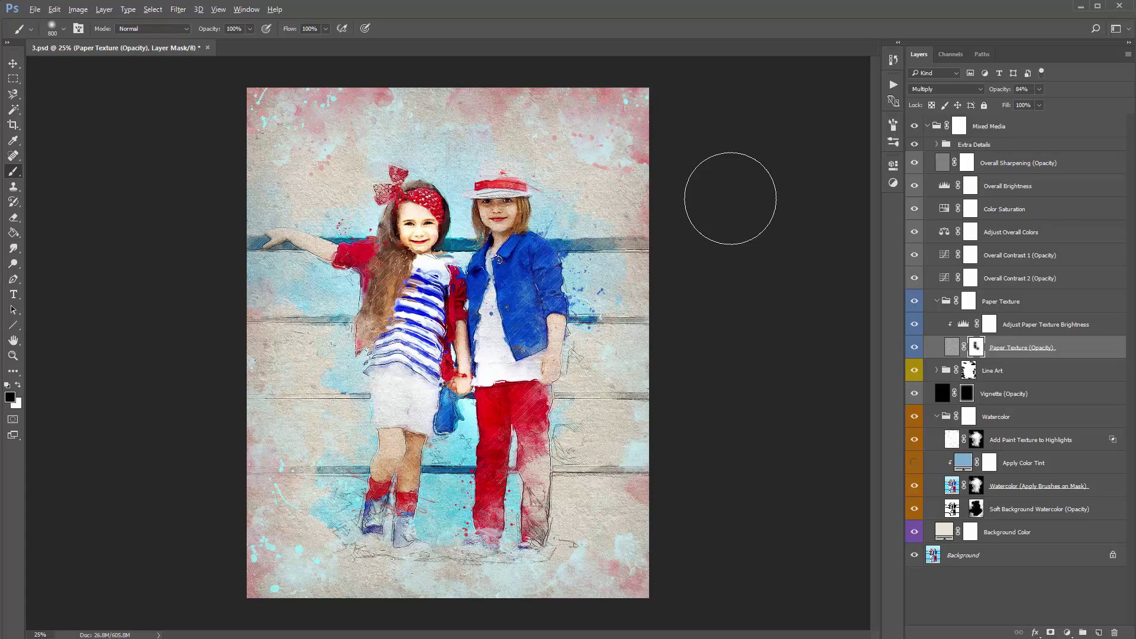
pyautogui.hotkey('ctrl', 'alt', 'z')
pyautogui.hotkey('ctrl', 'alt', 'z')
pyautogui.hotkey('ctrl', 'alt', 'z')
pyautogui.hotkey('ctrl', 'alt', 'z')
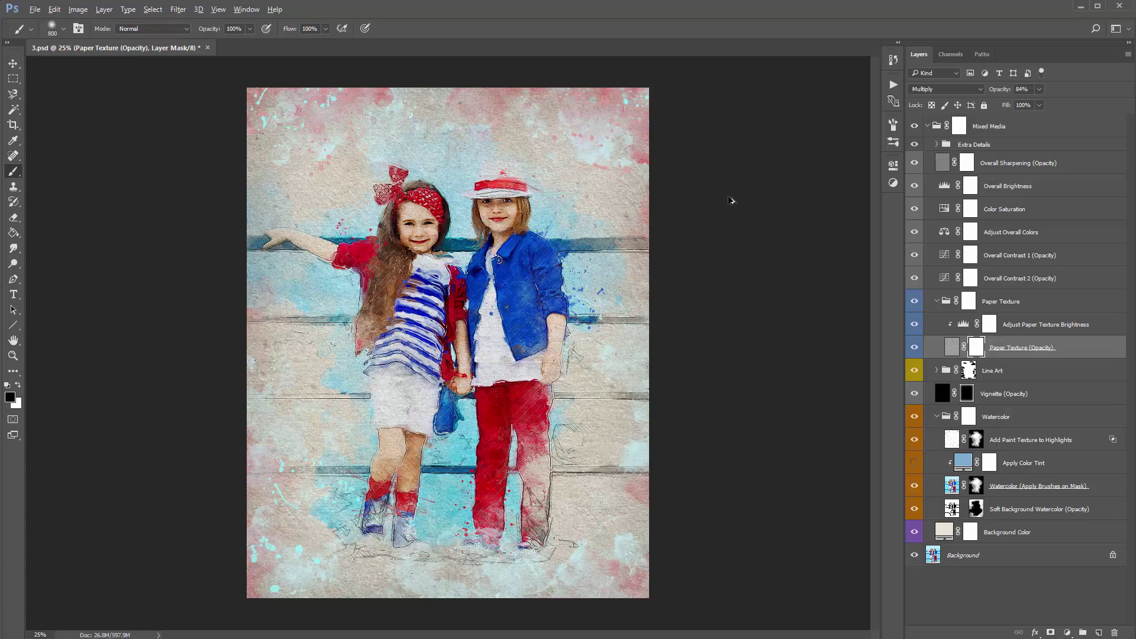
pyautogui.press('v')
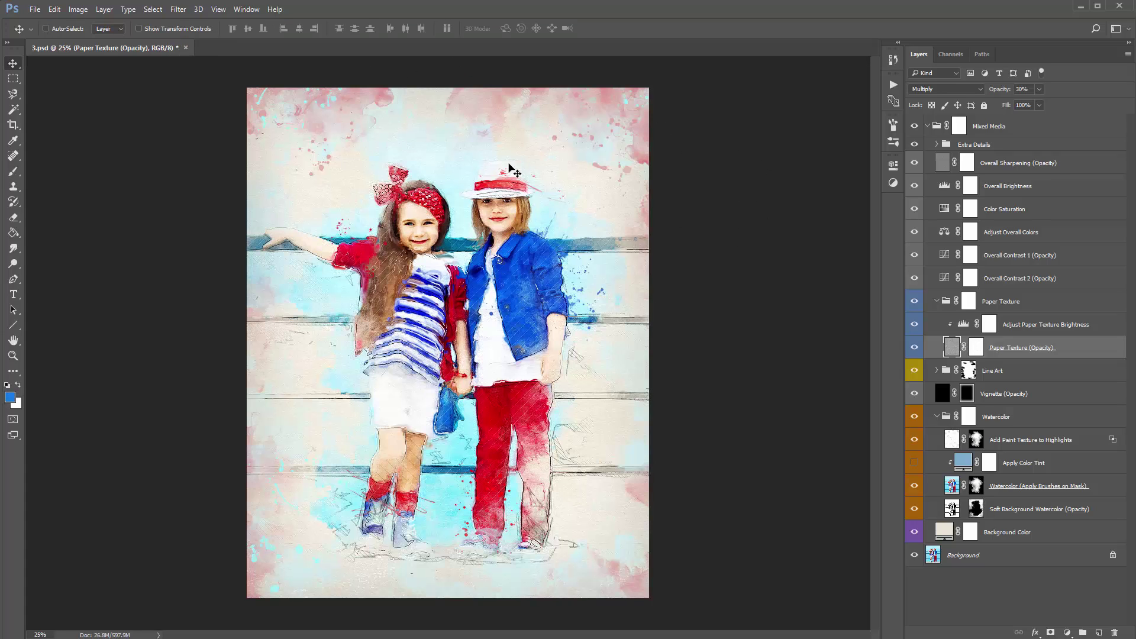
# Collapse the Paper Texture group
pyautogui.click(937, 302)
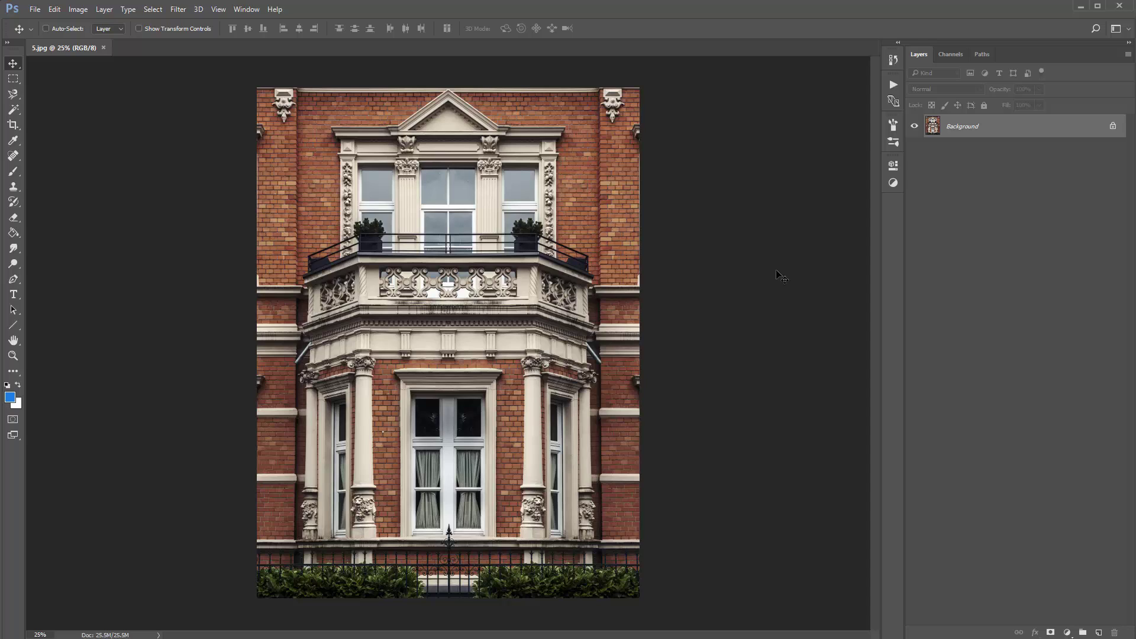
# Play the Mixed Media action on the brick building photo and proceed to its brush-on-detail stage
pyautogui.click(894, 85)
pyautogui.click(807, 344)
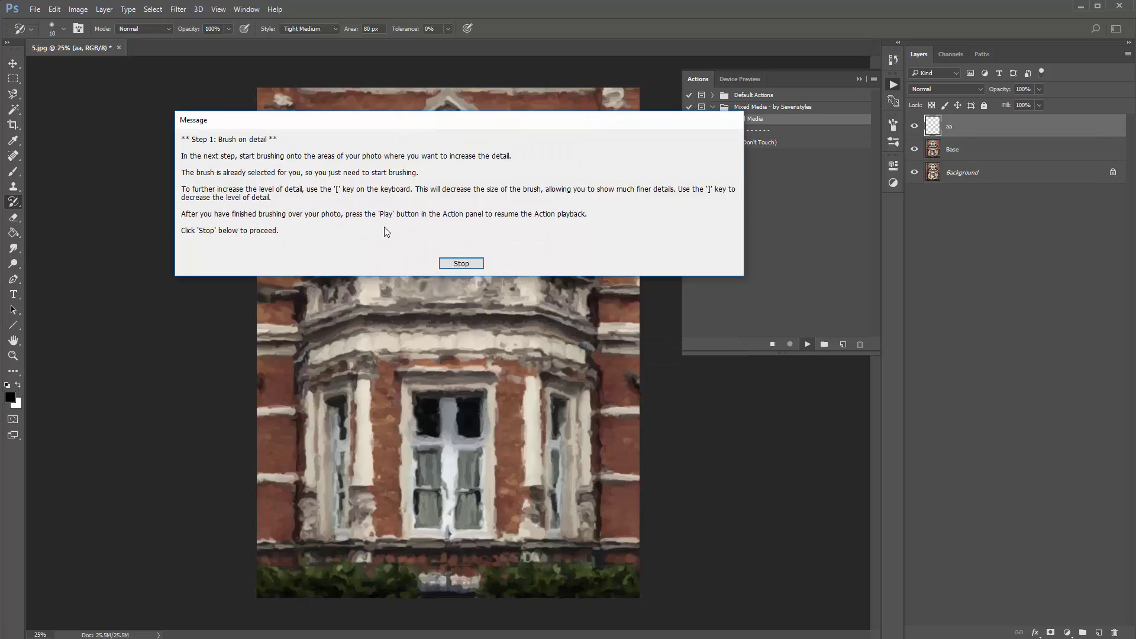
pyautogui.moveTo(342, 123); pyautogui.dragTo(327, 121)
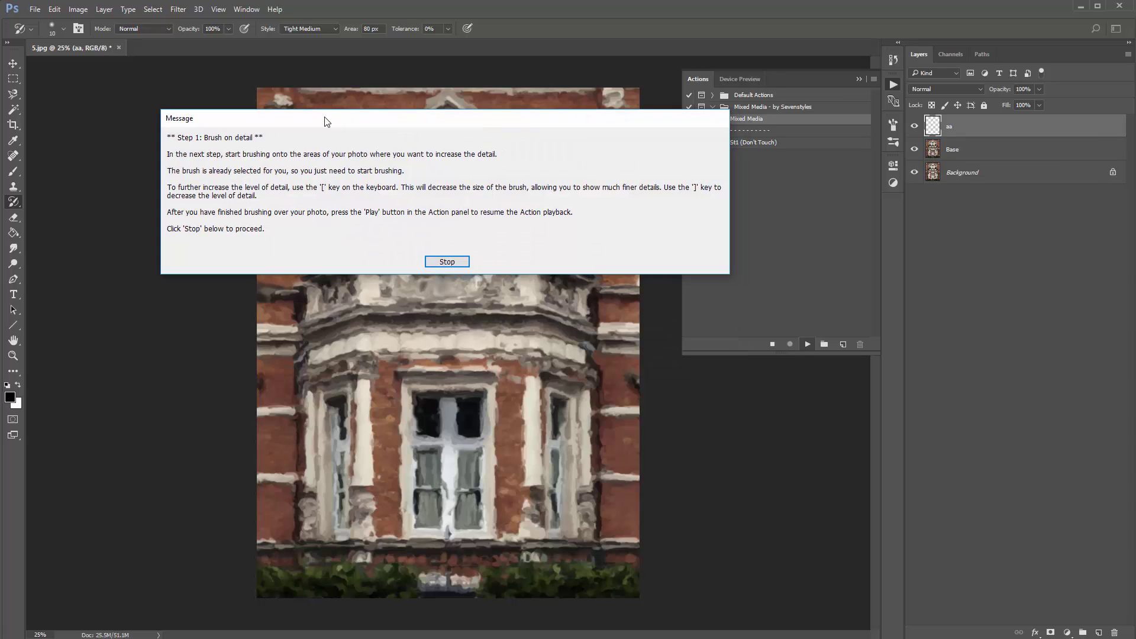
pyautogui.press('Return')
# Brush finer detail onto the upper windows, and onto the balcony with the brush area set to 500 px
pyautogui.moveTo(429, 202)
pyautogui.mouseDown()
pyautogui.moveTo(498, 159)
pyautogui.moveTo(398, 142)
pyautogui.moveTo(432, 130)
pyautogui.moveTo(420, 104)
pyautogui.moveTo(421, 143)
pyautogui.moveTo(339, 181)
pyautogui.moveTo(408, 249)
pyautogui.moveTo(392, 246)
pyautogui.moveTo(470, 249)
pyautogui.moveTo(428, 236)
pyautogui.moveTo(534, 191)
pyautogui.moveTo(544, 218)
pyautogui.moveTo(431, 155)
pyautogui.moveTo(440, 182)
pyautogui.mouseUp()
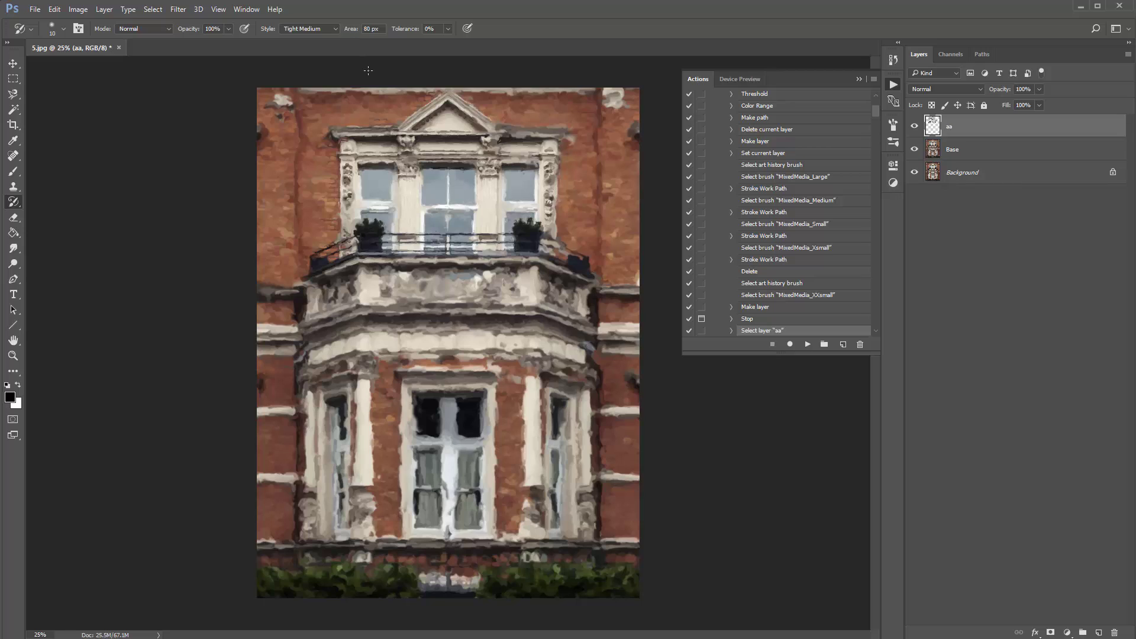
pyautogui.moveTo(348, 33); pyautogui.dragTo(812, 41)
pyautogui.moveTo(520, 252)
pyautogui.mouseDown()
pyautogui.moveTo(412, 265)
pyautogui.moveTo(374, 284)
pyautogui.moveTo(511, 301)
pyautogui.moveTo(526, 281)
pyautogui.moveTo(554, 309)
pyautogui.moveTo(538, 237)
pyautogui.moveTo(471, 163)
pyautogui.moveTo(502, 126)
pyautogui.moveTo(571, 125)
pyautogui.mouseUp()
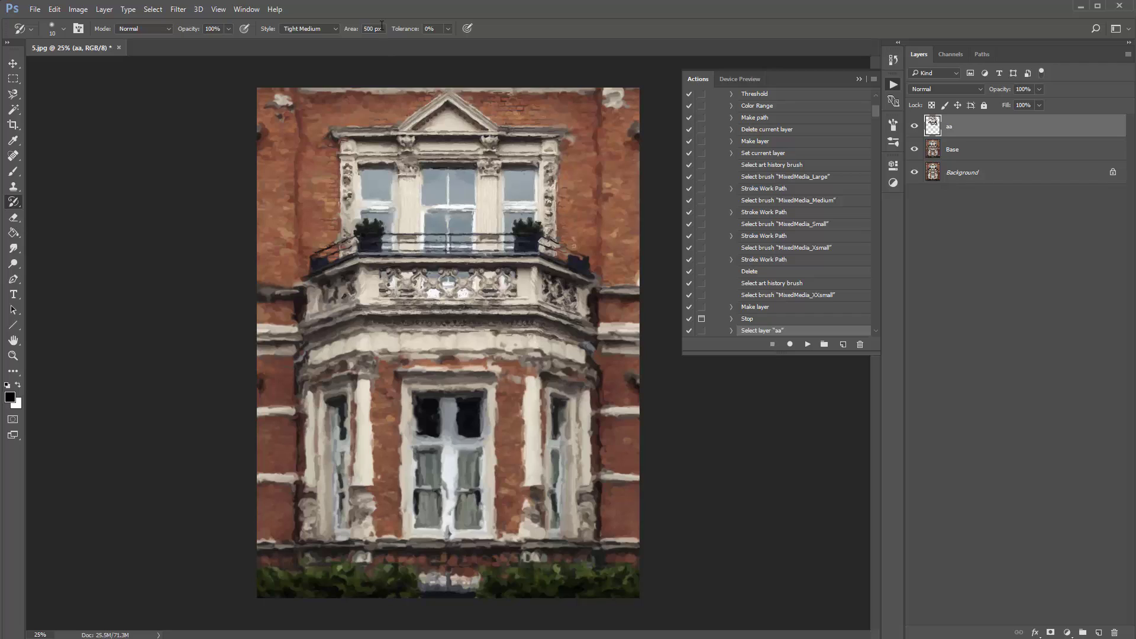
# Brush detail onto the lower windows and columns with a 126 px brush area, and onto the facade's base with 82 px
pyautogui.moveTo(356, 30); pyautogui.dragTo(214, 46)
pyautogui.write('80')
pyautogui.moveTo(349, 32); pyautogui.dragTo(372, 36)
pyautogui.moveTo(335, 294)
pyautogui.mouseDown()
pyautogui.moveTo(345, 355)
pyautogui.moveTo(341, 479)
pyautogui.moveTo(328, 493)
pyautogui.moveTo(364, 435)
pyautogui.moveTo(489, 380)
pyautogui.moveTo(415, 403)
pyautogui.mouseUp()
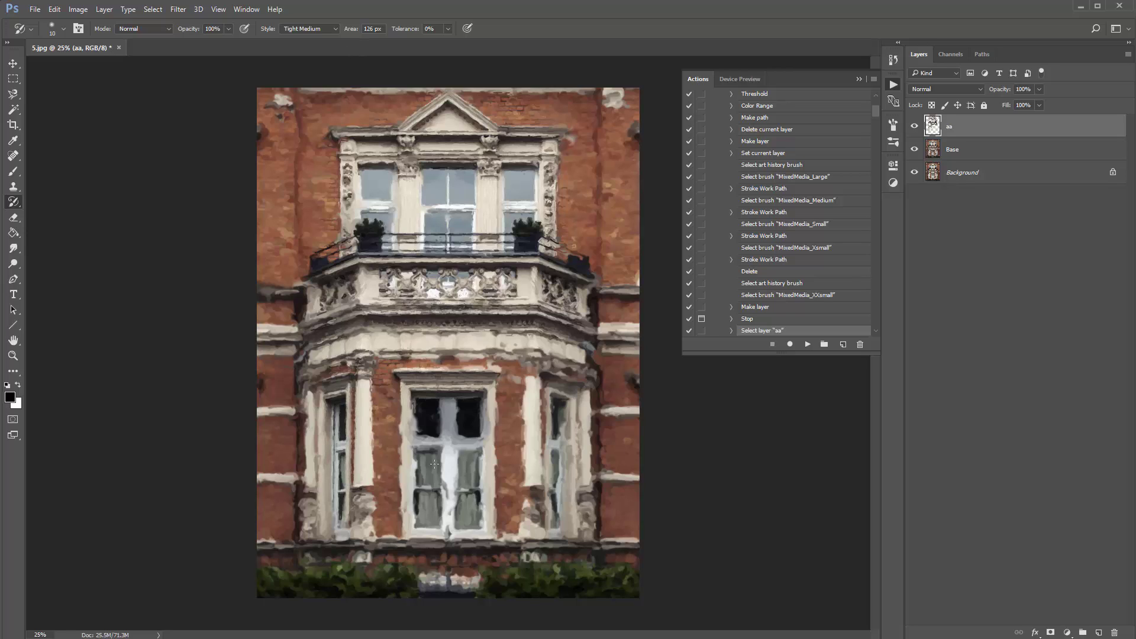
pyautogui.moveTo(418, 479)
pyautogui.mouseDown()
pyautogui.moveTo(395, 506)
pyautogui.moveTo(485, 434)
pyautogui.moveTo(478, 506)
pyautogui.moveTo(447, 517)
pyautogui.moveTo(346, 506)
pyautogui.moveTo(368, 525)
pyautogui.moveTo(325, 515)
pyautogui.moveTo(312, 470)
pyautogui.mouseUp()
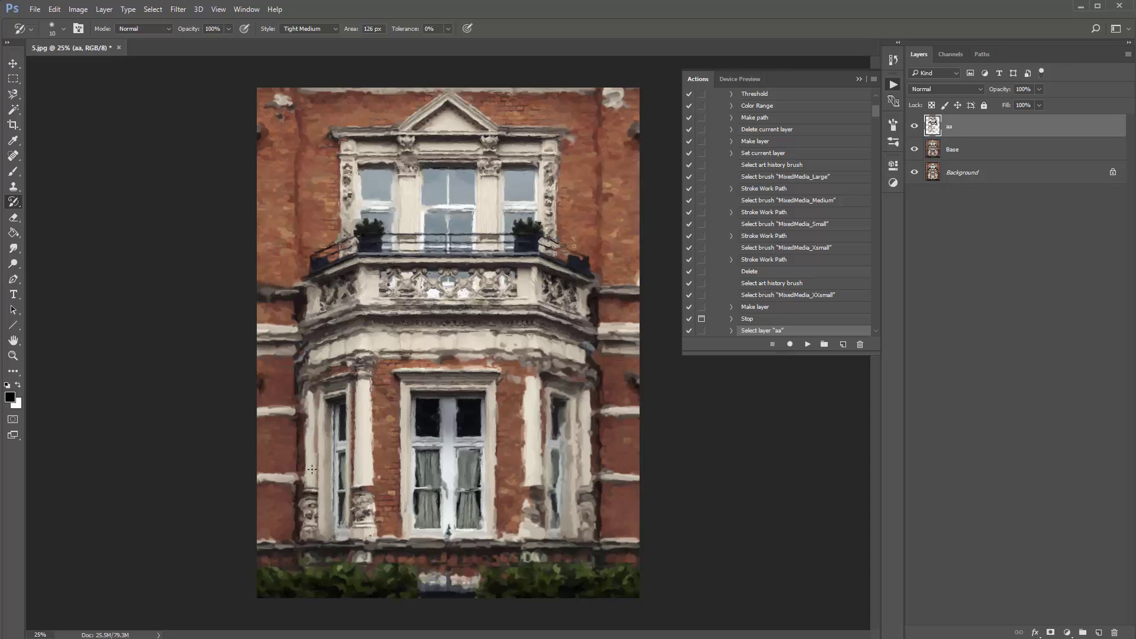
pyautogui.moveTo(489, 481)
pyautogui.mouseDown()
pyautogui.moveTo(521, 499)
pyautogui.moveTo(532, 492)
pyautogui.moveTo(531, 371)
pyautogui.moveTo(514, 345)
pyautogui.moveTo(472, 340)
pyautogui.moveTo(460, 309)
pyautogui.moveTo(520, 328)
pyautogui.moveTo(562, 363)
pyautogui.moveTo(564, 380)
pyautogui.moveTo(566, 264)
pyautogui.mouseUp()
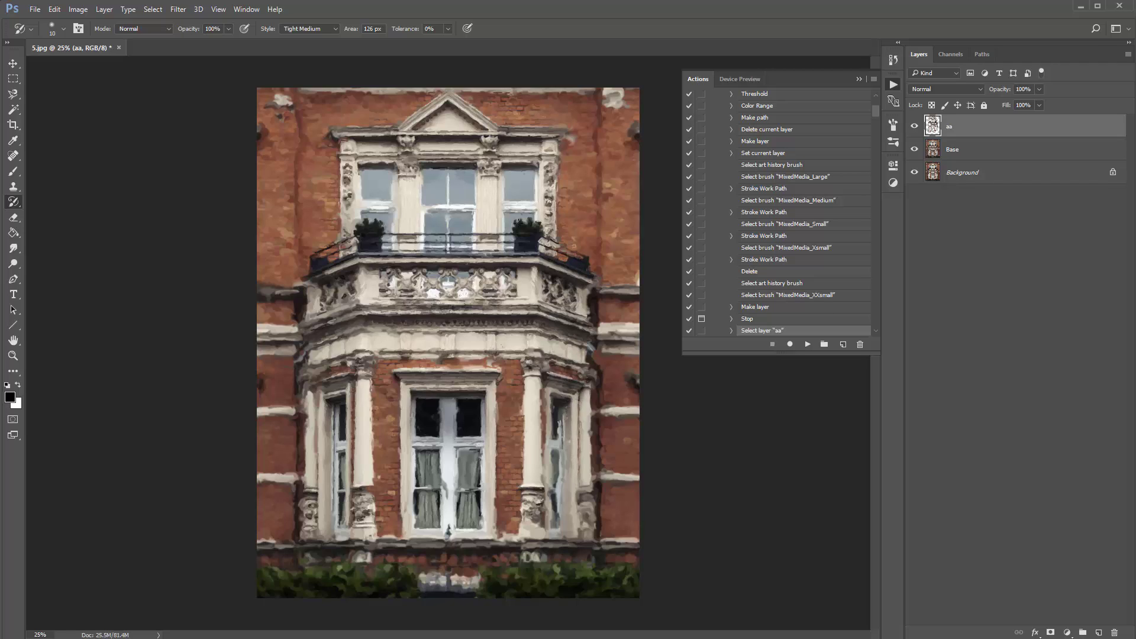
pyautogui.moveTo(349, 36); pyautogui.dragTo(313, 43)
pyautogui.moveTo(417, 580); pyautogui.dragTo(449, 534)
# Resume the action and reveal the central building facade in watercolor with the large splatter brush
pyautogui.click(807, 345)
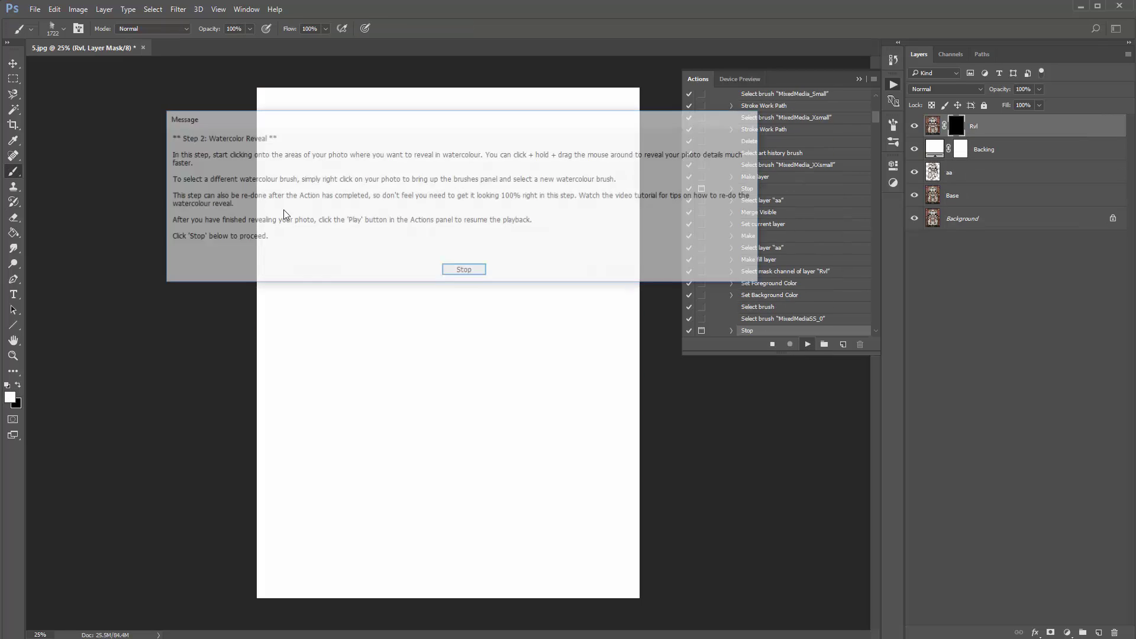
pyautogui.click(464, 269)
pyautogui.moveTo(438, 233)
pyautogui.mouseDown()
pyautogui.moveTo(436, 174)
pyautogui.moveTo(424, 368)
pyautogui.moveTo(450, 406)
pyautogui.moveTo(430, 475)
pyautogui.moveTo(468, 353)
pyautogui.moveTo(511, 287)
pyautogui.moveTo(480, 200)
pyautogui.moveTo(512, 275)
pyautogui.moveTo(493, 377)
pyautogui.moveTo(381, 169)
pyautogui.moveTo(379, 207)
pyautogui.moveTo(367, 163)
pyautogui.moveTo(390, 122)
pyautogui.moveTo(462, 432)
pyautogui.moveTo(471, 514)
pyautogui.moveTo(449, 538)
pyautogui.moveTo(527, 501)
pyautogui.moveTo(452, 445)
pyautogui.moveTo(412, 515)
pyautogui.moveTo(480, 361)
pyautogui.moveTo(454, 205)
pyautogui.moveTo(466, 228)
pyautogui.mouseUp()
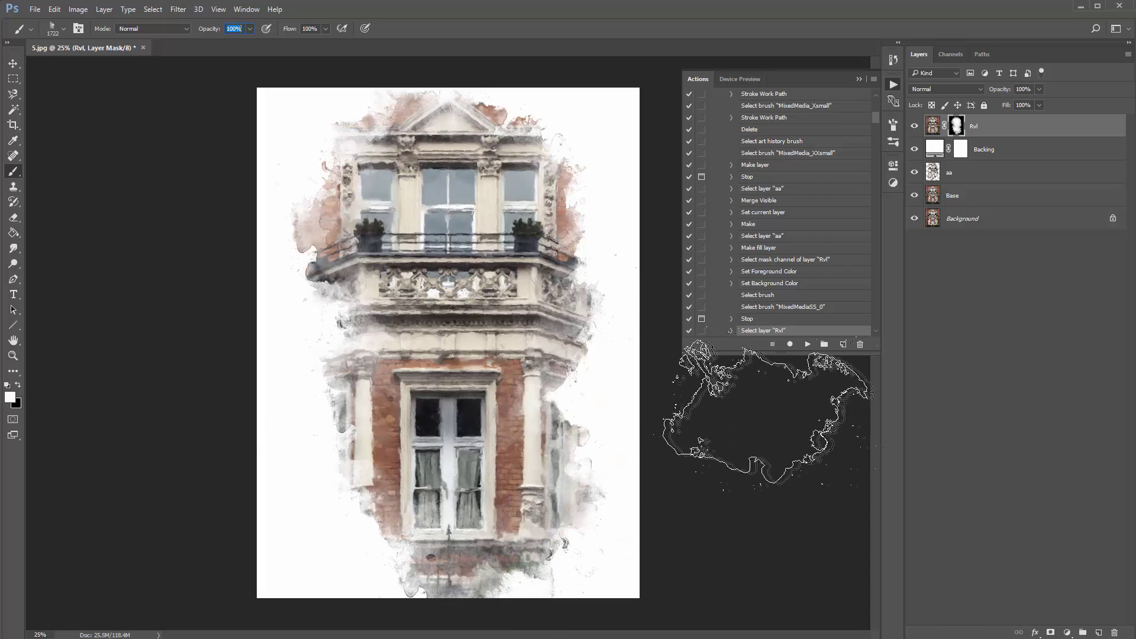
# Resume the action to the photo outlines stage and draw sketchy edge outlines around the watercolor building
pyautogui.click(808, 345)
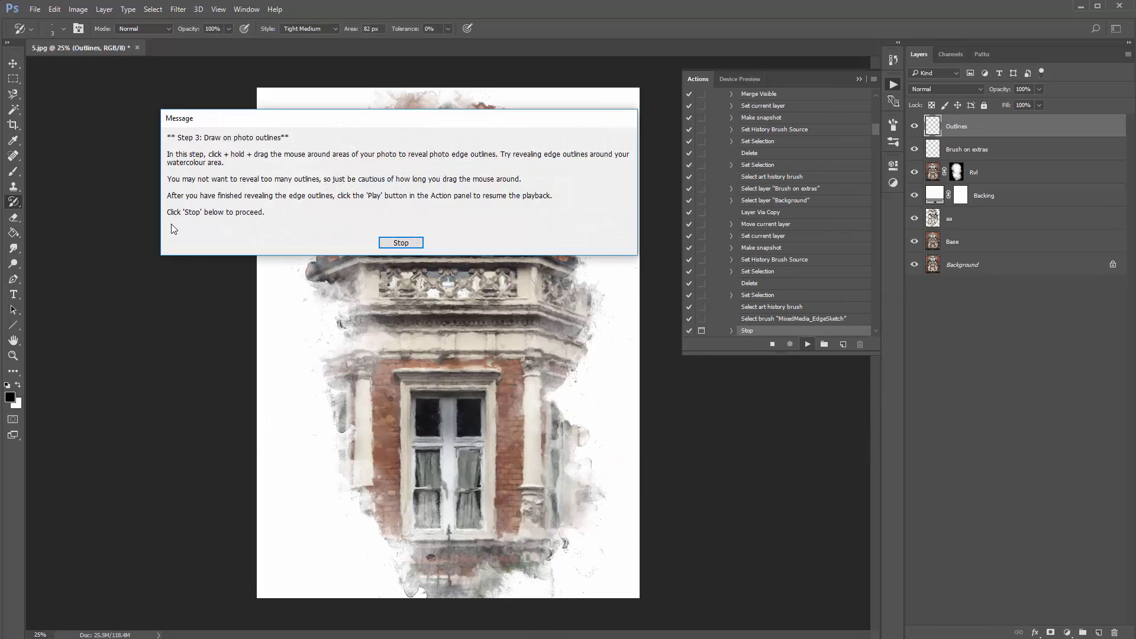
pyautogui.press('Return')
pyautogui.moveTo(316, 319)
pyautogui.mouseDown()
pyautogui.moveTo(297, 355)
pyautogui.moveTo(343, 568)
pyautogui.moveTo(592, 349)
pyautogui.moveTo(517, 120)
pyautogui.moveTo(547, 142)
pyautogui.moveTo(314, 391)
pyautogui.mouseUp()
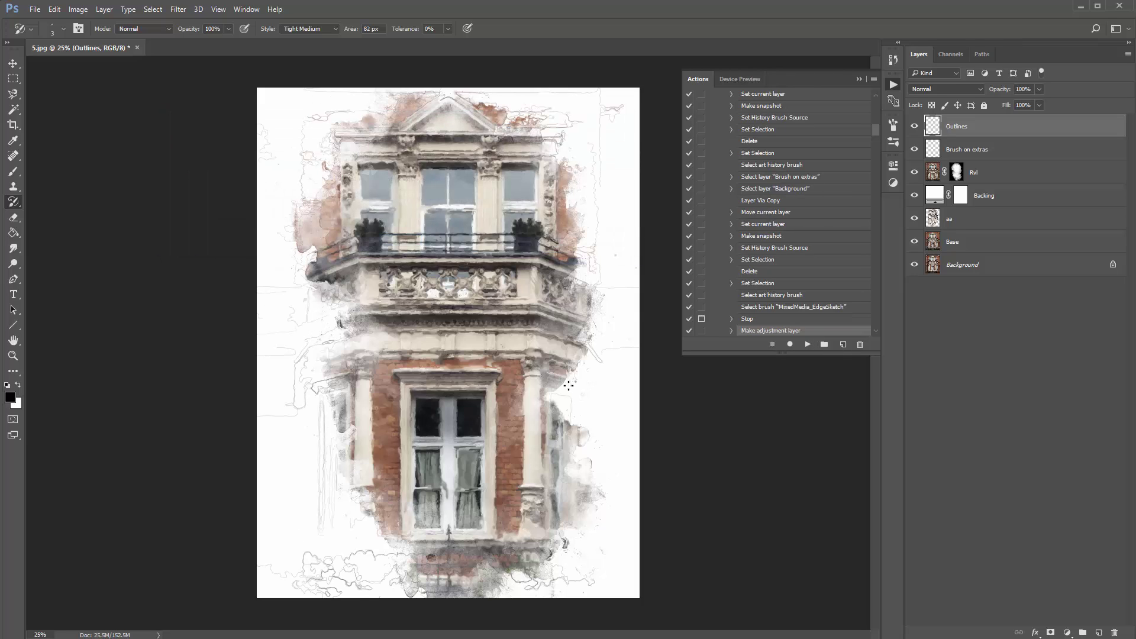
pyautogui.moveTo(570, 385); pyautogui.dragTo(598, 390)
pyautogui.moveTo(317, 488); pyautogui.dragTo(343, 533)
pyautogui.moveTo(565, 533); pyautogui.dragTo(583, 583)
# Resume the action, accept the first diagonal line pattern at 11% scale, and slightly increase the second pattern's scale
pyautogui.click(808, 344)
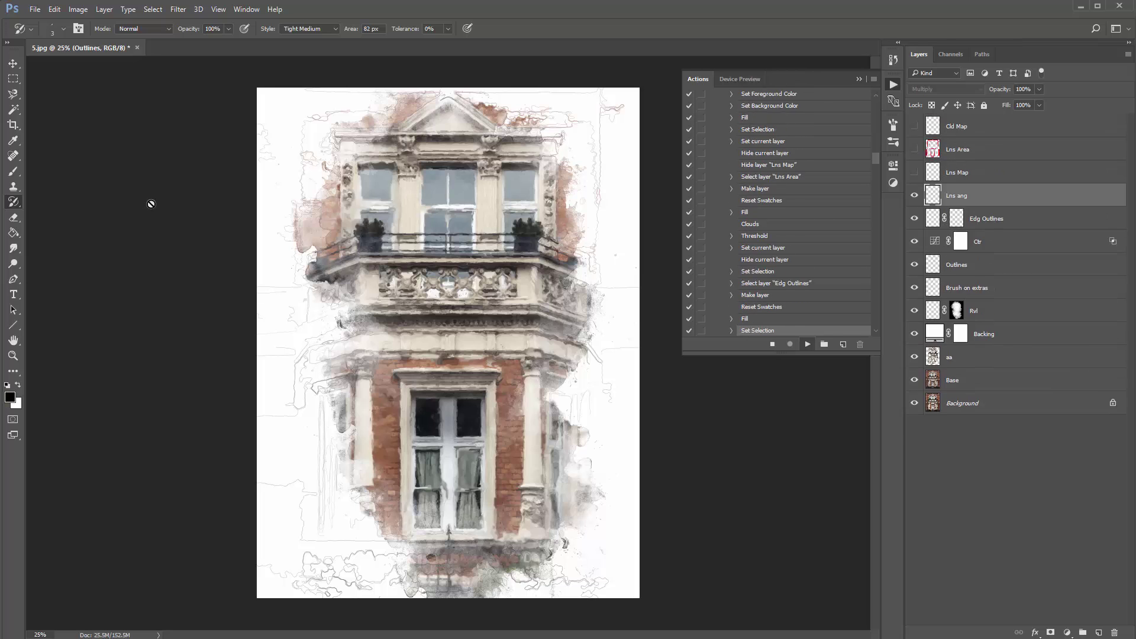
pyautogui.press('Return')
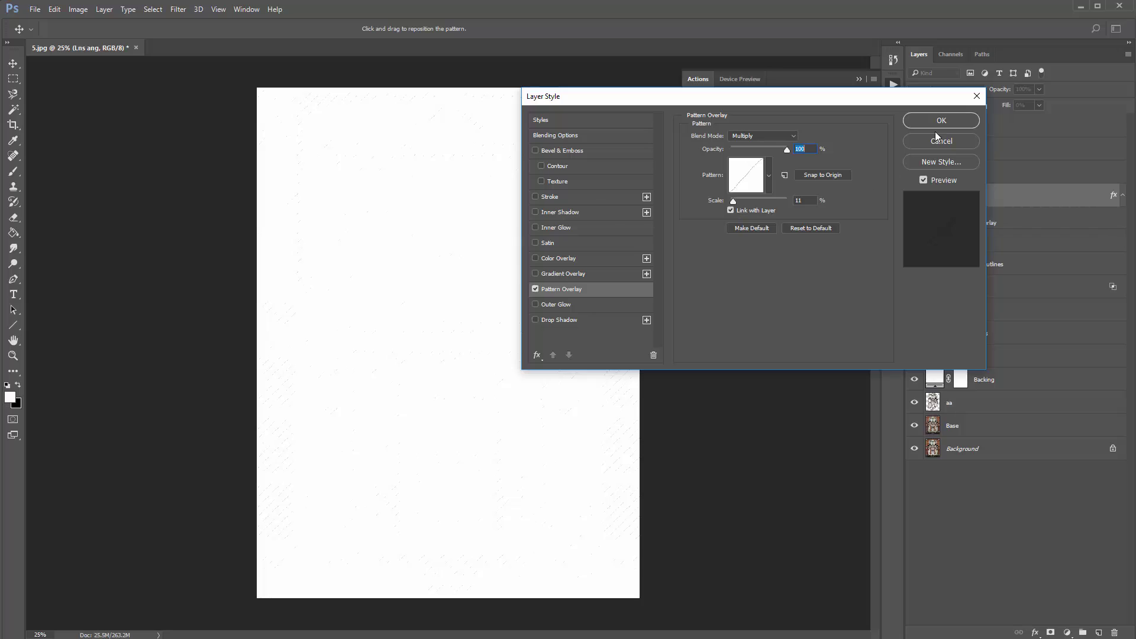
pyautogui.press('Return')
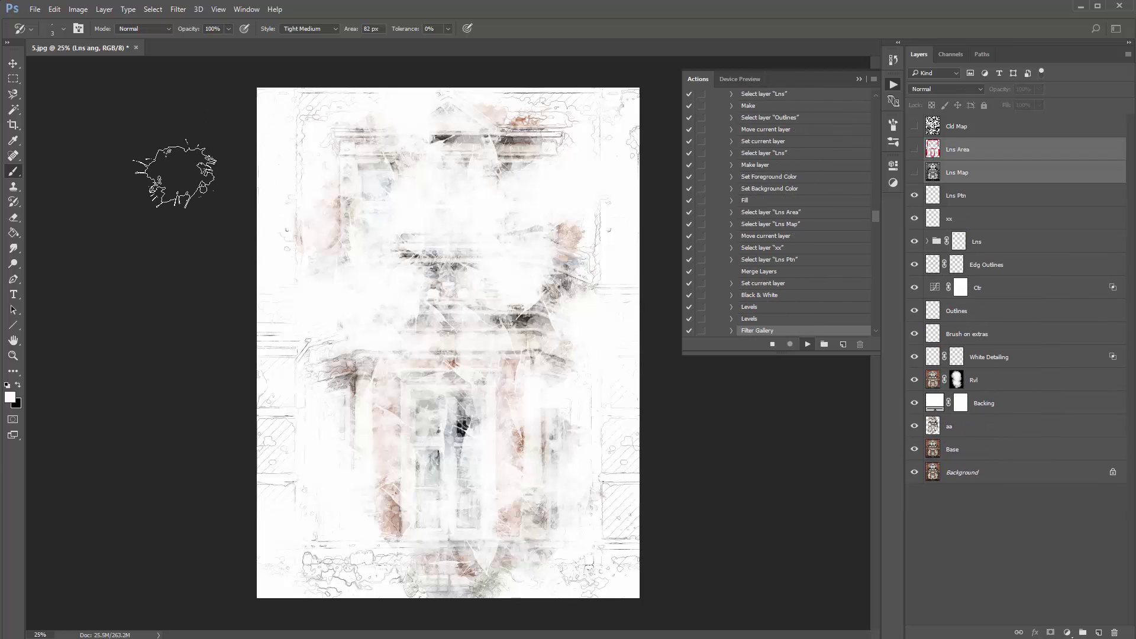
pyautogui.press('Return')
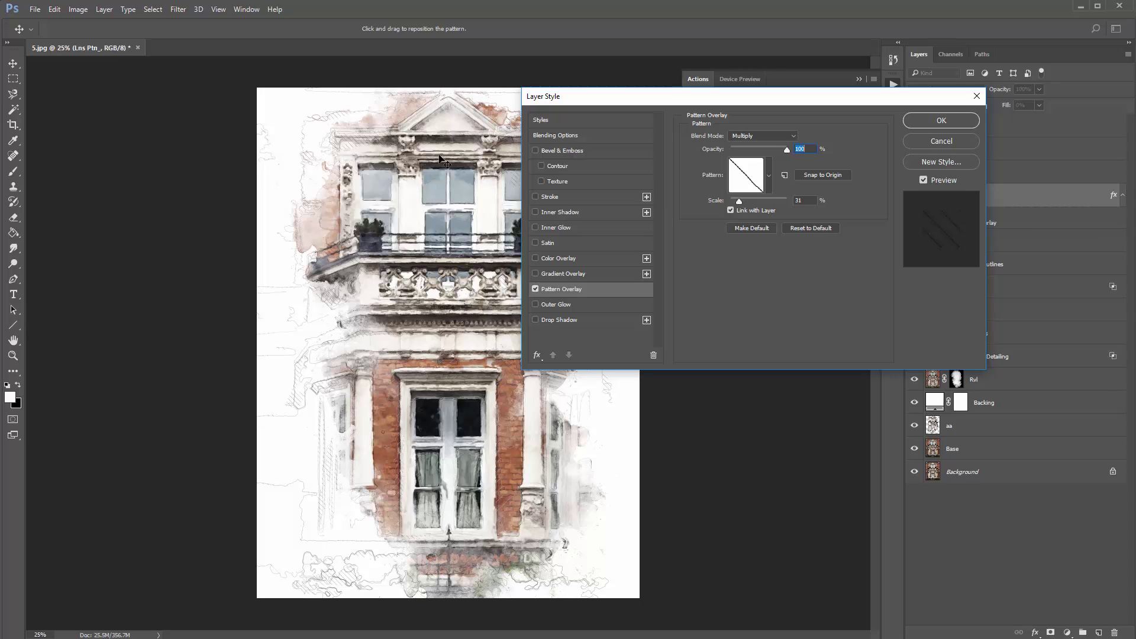
pyautogui.moveTo(739, 204)
pyautogui.mouseDown()
pyautogui.moveTo(769, 203)
pyautogui.moveTo(744, 205)
pyautogui.mouseUp()
pyautogui.press('Return')
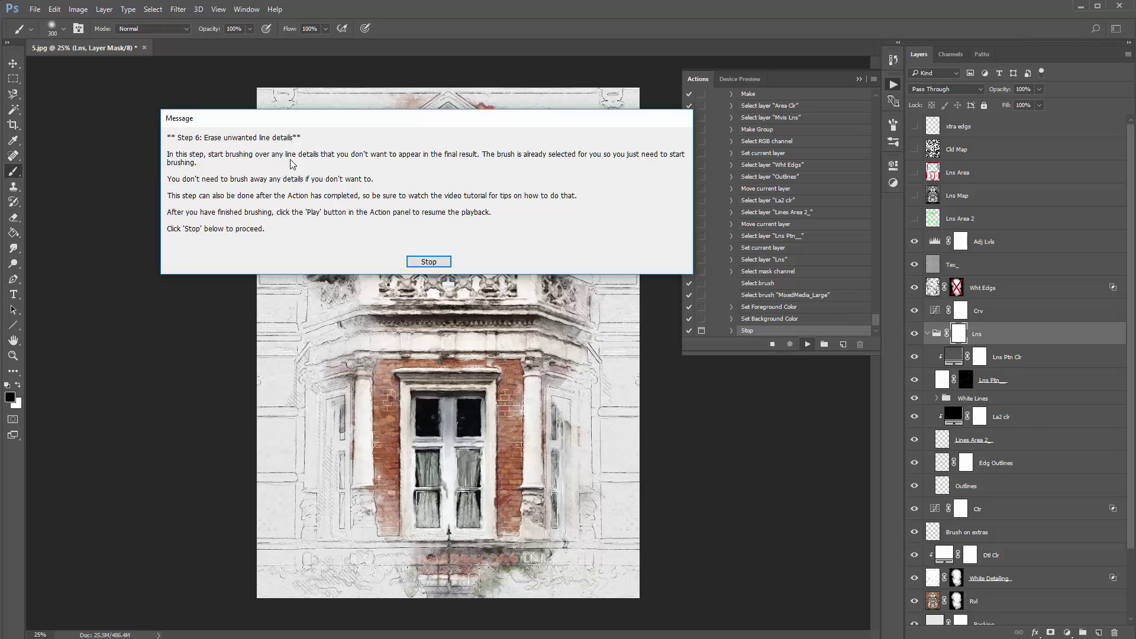
# Skip erasing unwanted lines, play the action through to completion and hide the action list
pyautogui.press('Return')
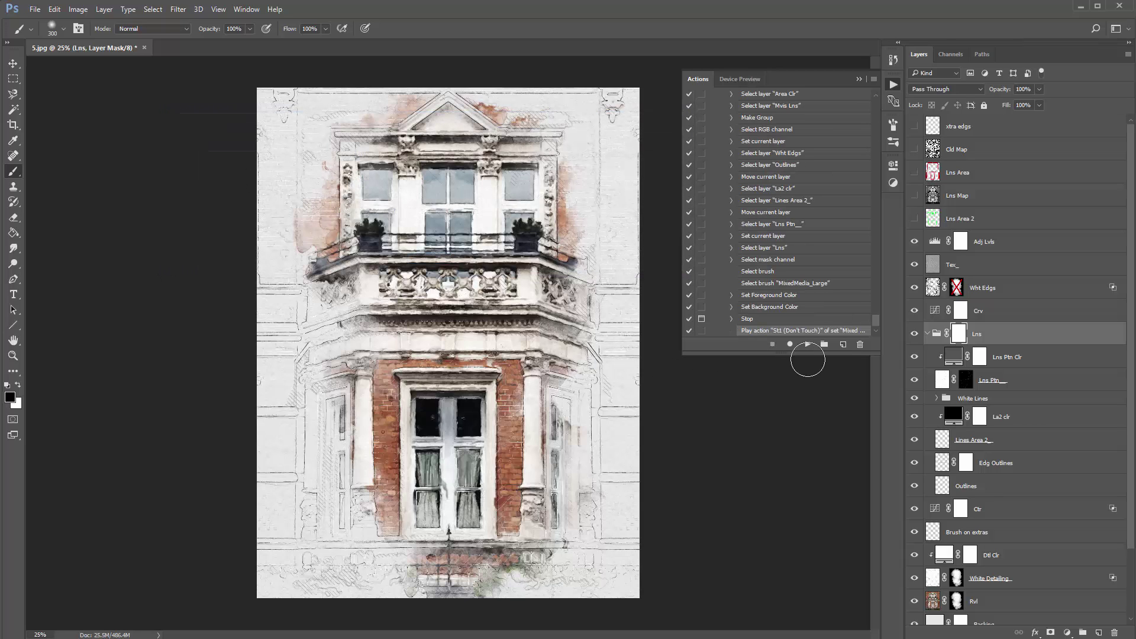
pyautogui.click(806, 346)
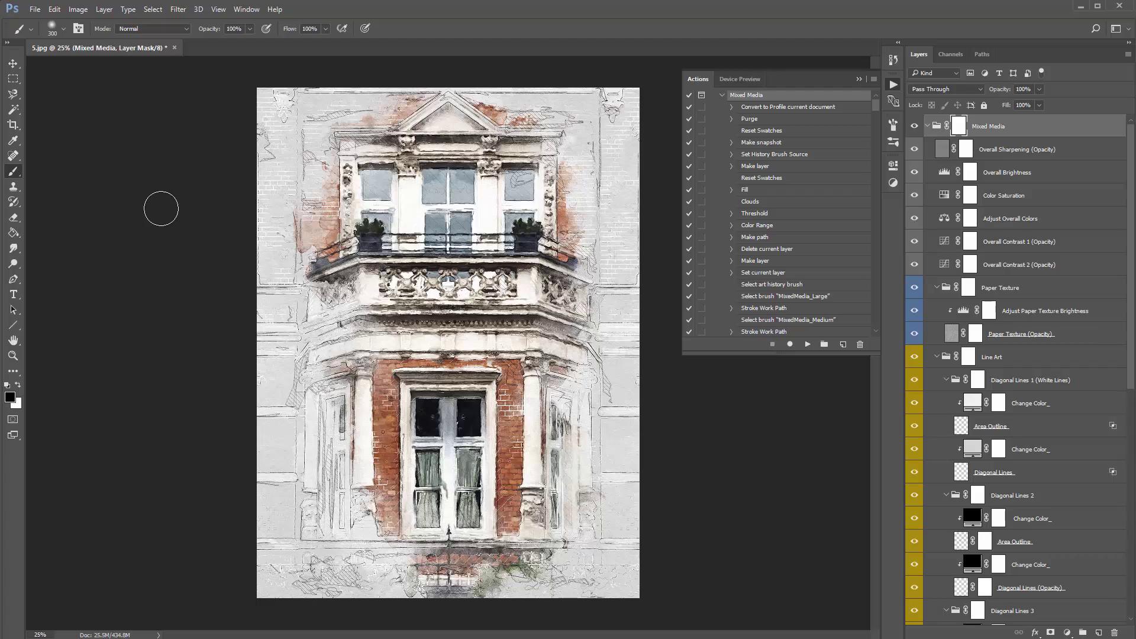
pyautogui.click(893, 85)
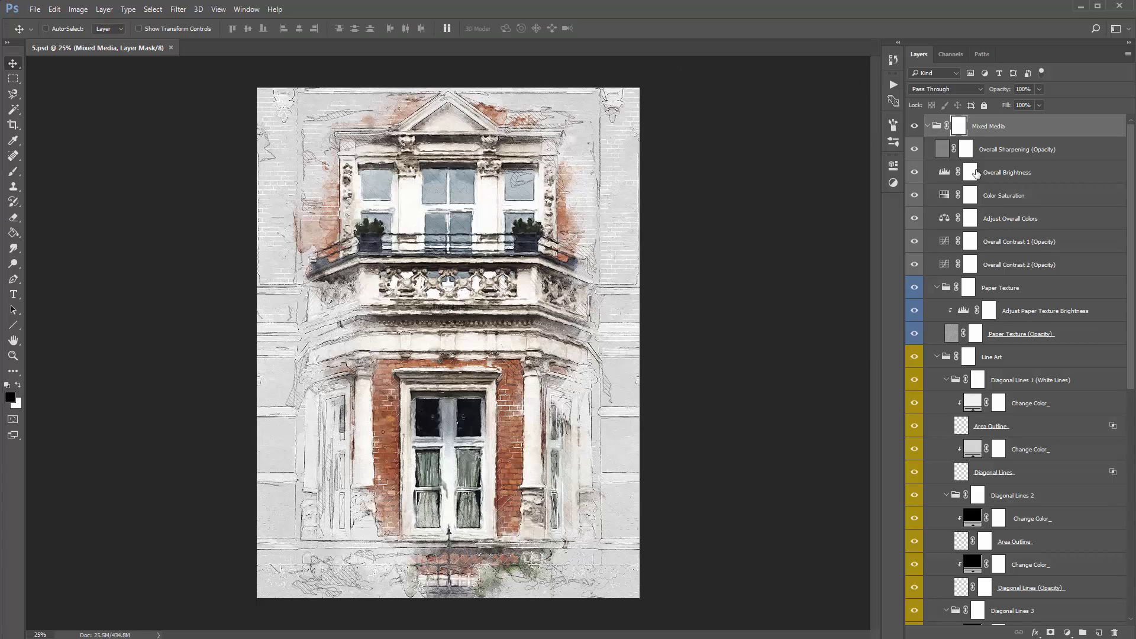
# Collapse the groups nested inside the Mixed Media group and change the Background Color fill to white
pyautogui.click(928, 126)
pyautogui.click(929, 127)
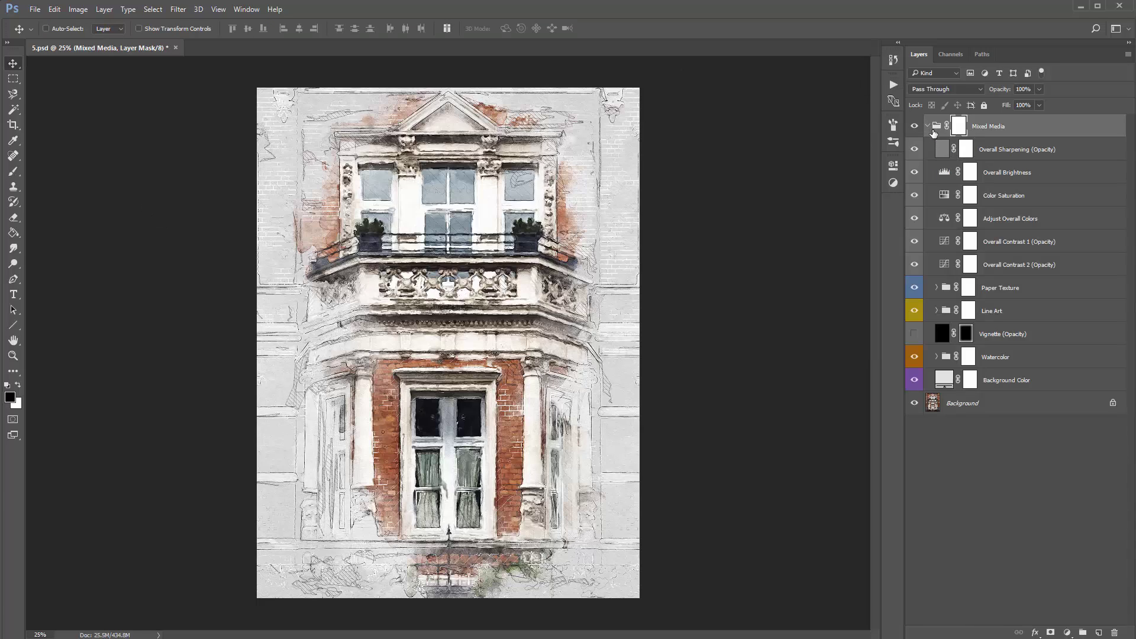
pyautogui.doubleClick(939, 384)
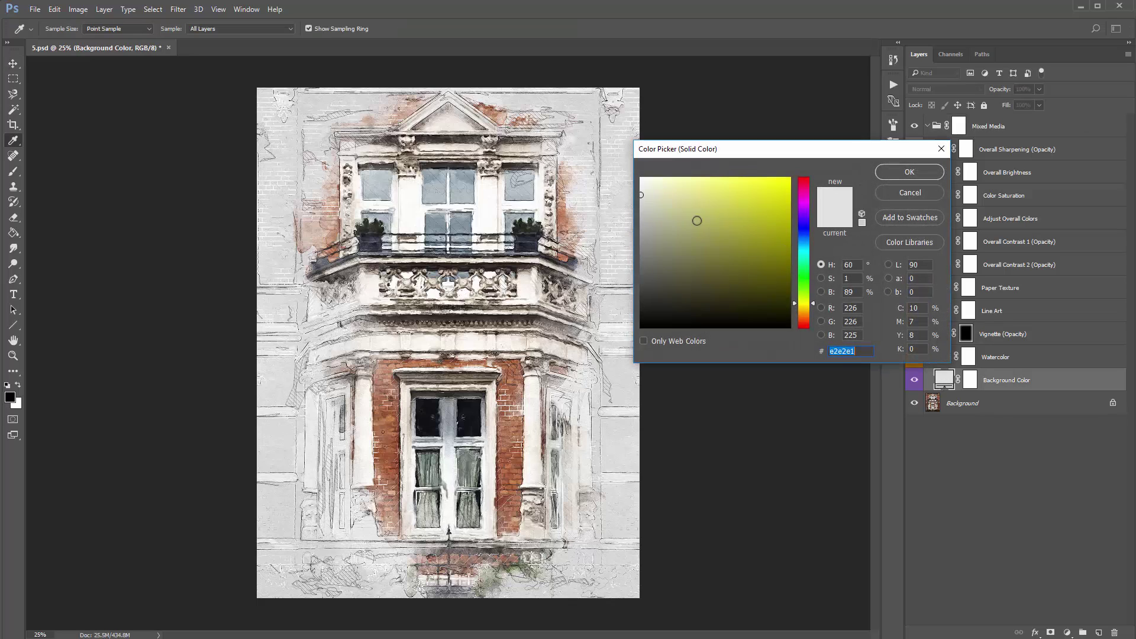
pyautogui.moveTo(651, 186); pyautogui.dragTo(635, 176)
pyautogui.click(909, 172)
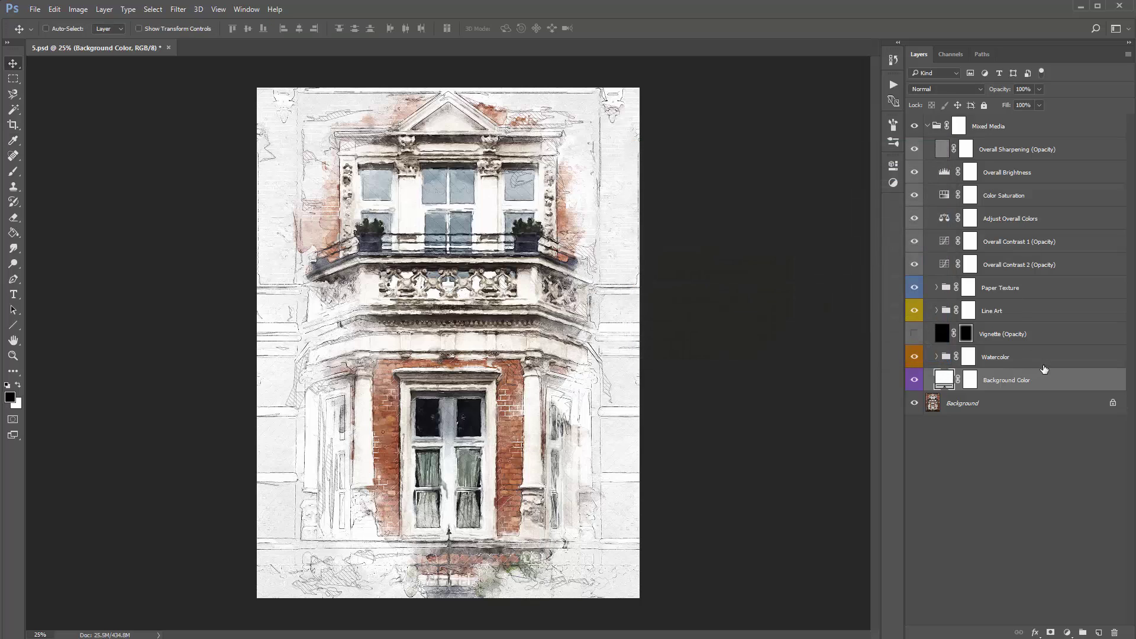
# Set the Soft Background Watercolor (Opacity) layer in the Watercolor group to 5% opacity, and collapse the group again
pyautogui.click(968, 357)
pyautogui.click(937, 356)
pyautogui.click(1033, 456)
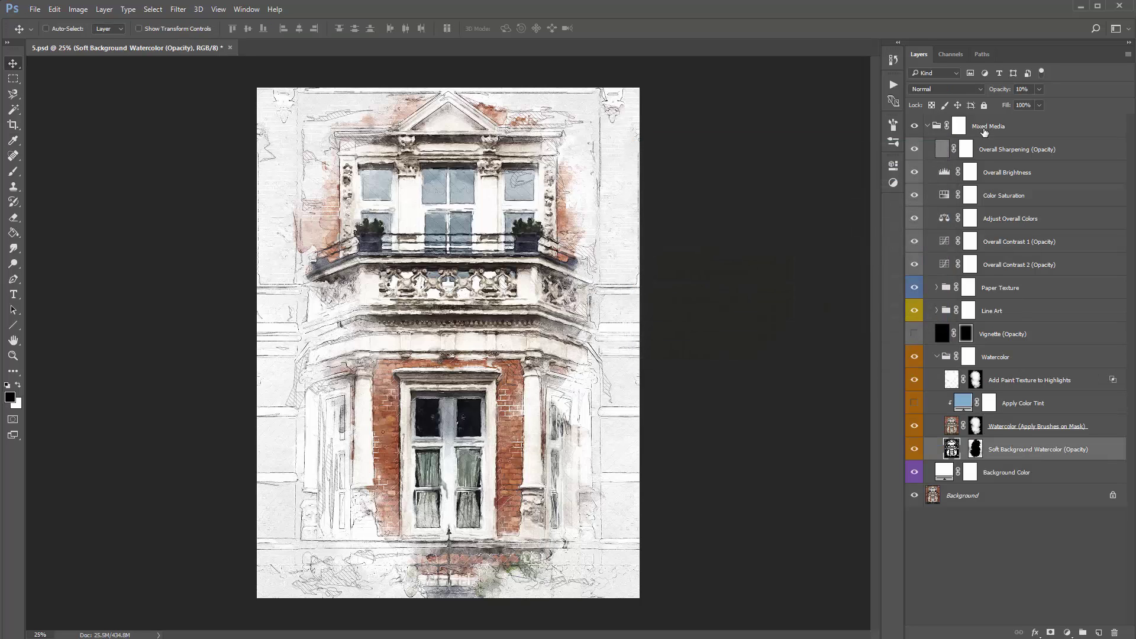
pyautogui.moveTo(1001, 90); pyautogui.dragTo(254, 109)
pyautogui.press('5')
pyautogui.press('0')
pyautogui.press('5')
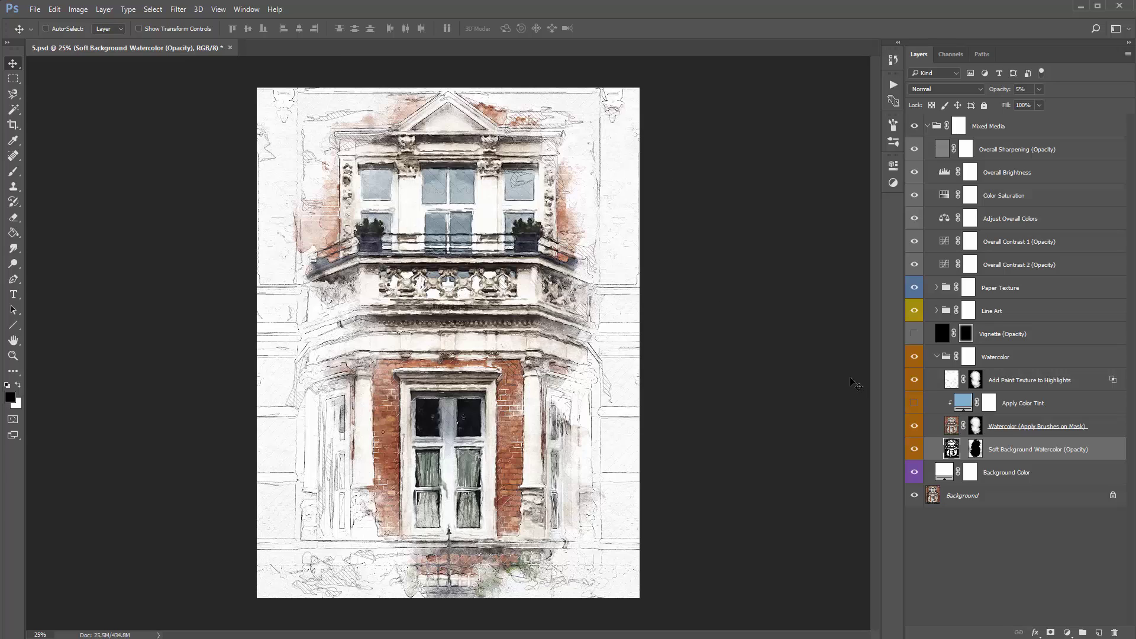
pyautogui.click(938, 359)
# Raise the opacity of the Overall Contrast 2 layer slightly and set the Overall Contrast 1 layer's opacity to 12%
pyautogui.click(997, 276)
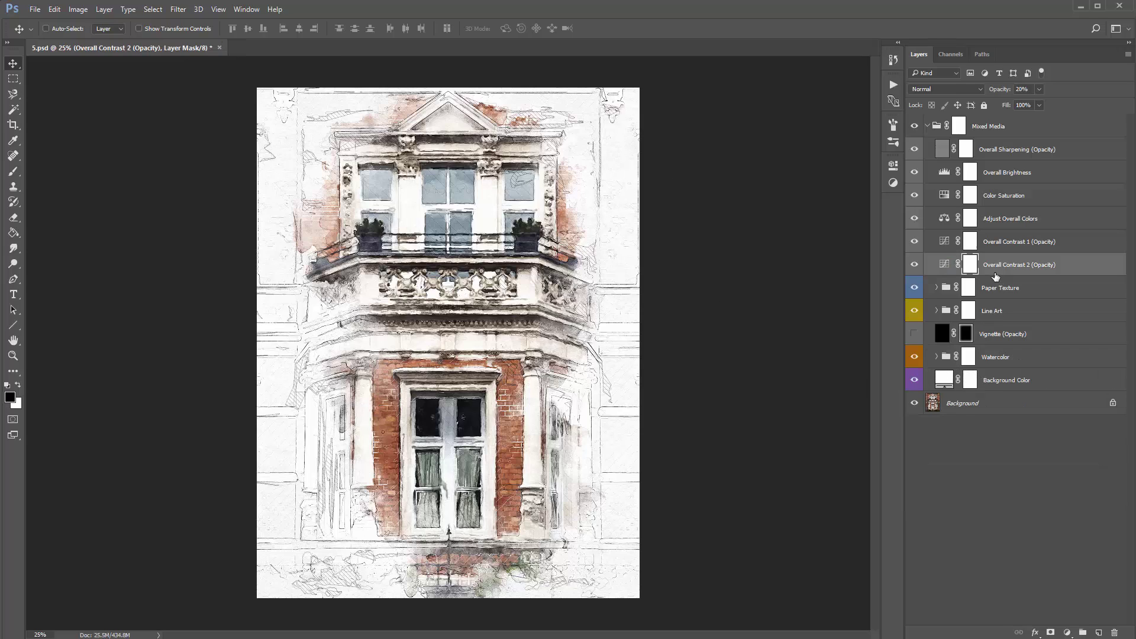
pyautogui.moveTo(1004, 92); pyautogui.dragTo(1007, 92)
pyautogui.click(1035, 243)
pyautogui.moveTo(999, 92); pyautogui.dragTo(980, 92)
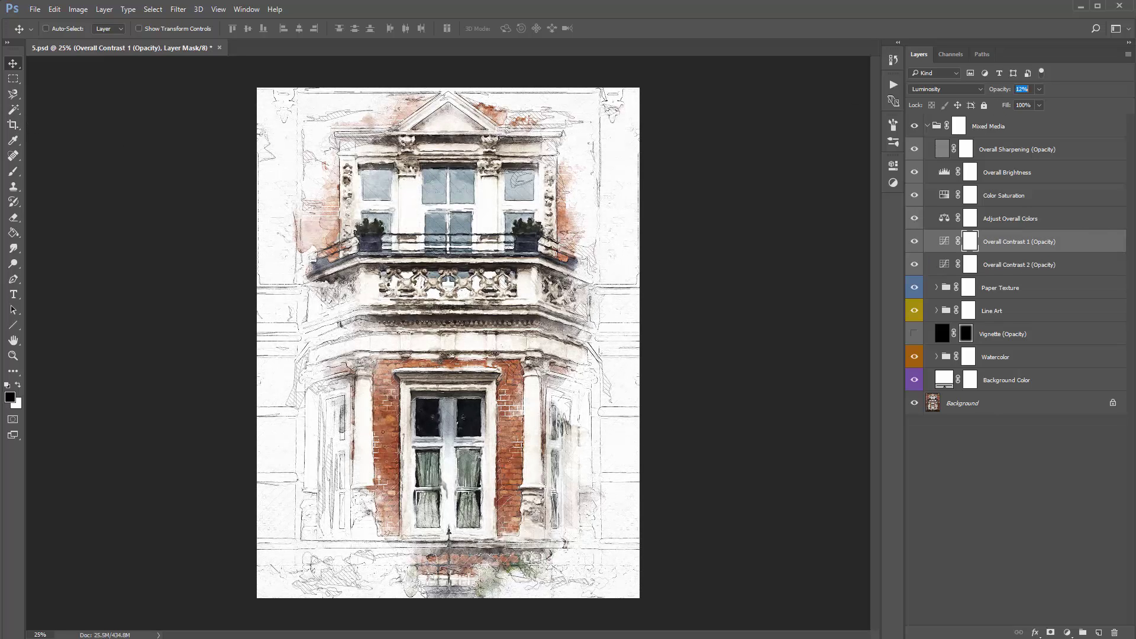
pyautogui.moveTo(0, 156); pyautogui.dragTo(1, 156)
# Slightly raise the opacity of the Diagonal Lines (Opacity) layer in the Diagonal Lines 3 group of Line Art
pyautogui.click(998, 312)
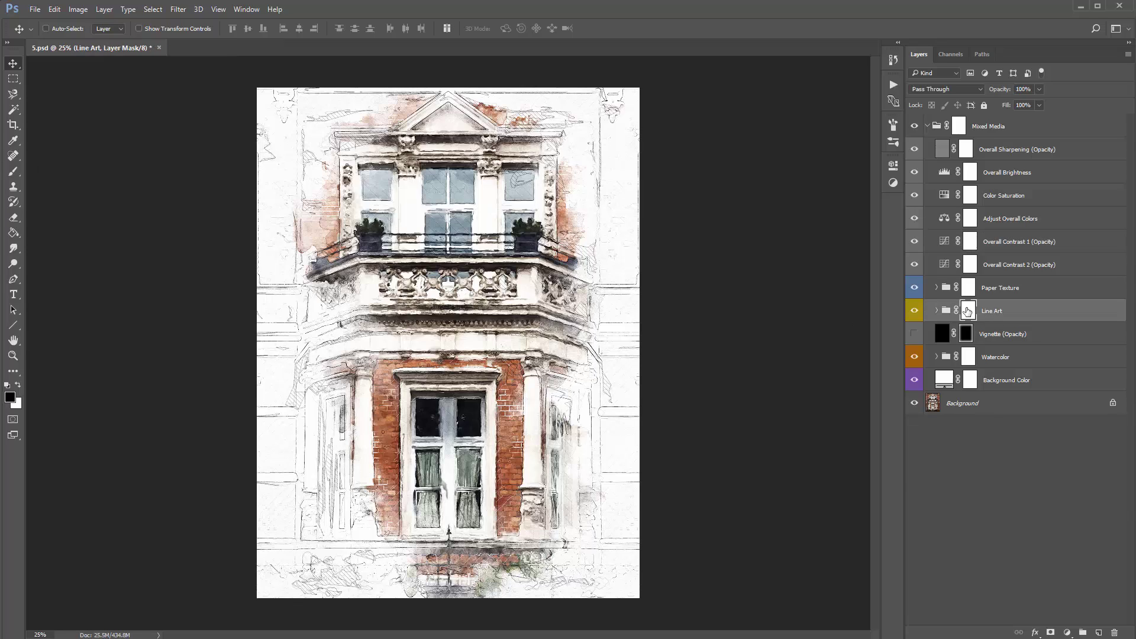
pyautogui.click(937, 311)
pyautogui.click(1010, 380)
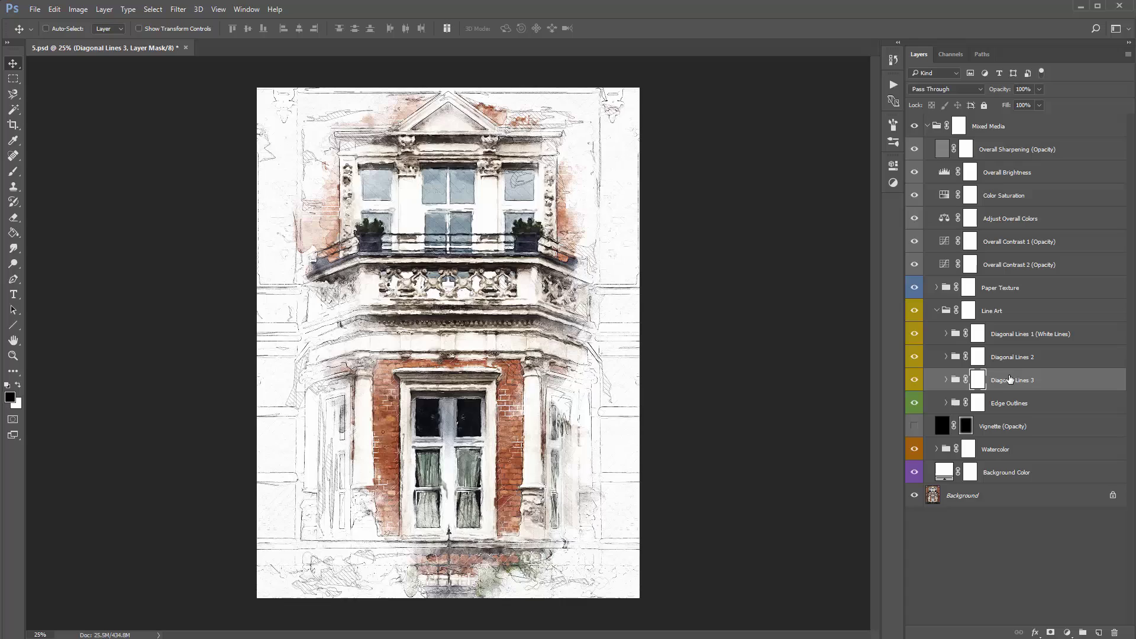
pyautogui.click(947, 380)
pyautogui.click(1046, 476)
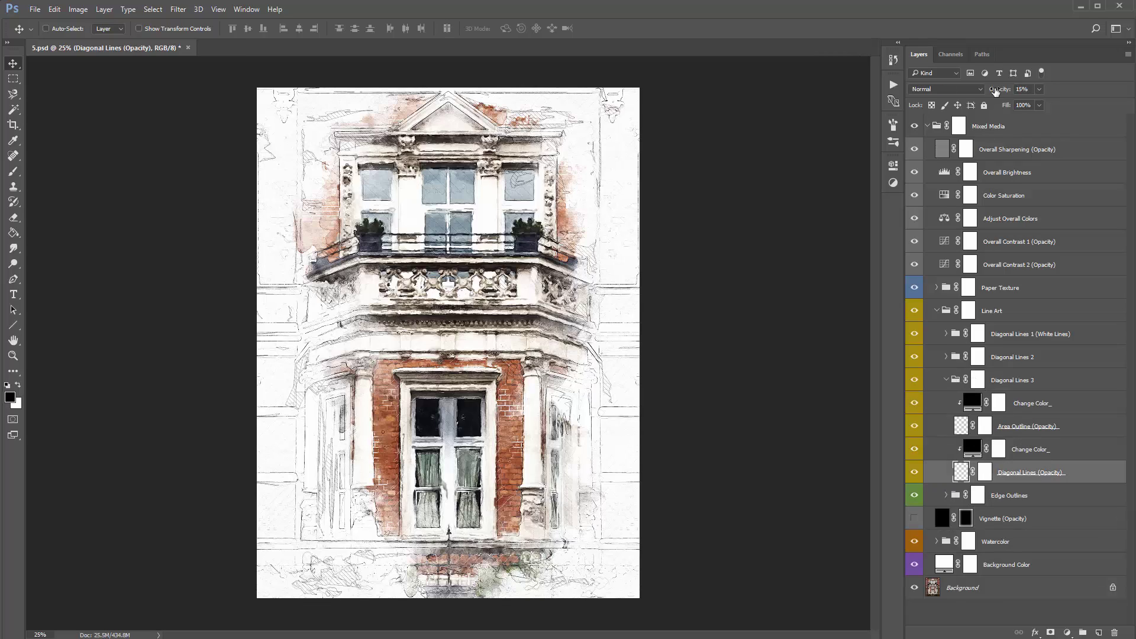
pyautogui.moveTo(996, 90); pyautogui.dragTo(1000, 90)
pyautogui.press('Return')
# Paint black on the Line Art group's mask with the 300 px brush to hide lines over the upper right window, and collapse the group
pyautogui.click(969, 313)
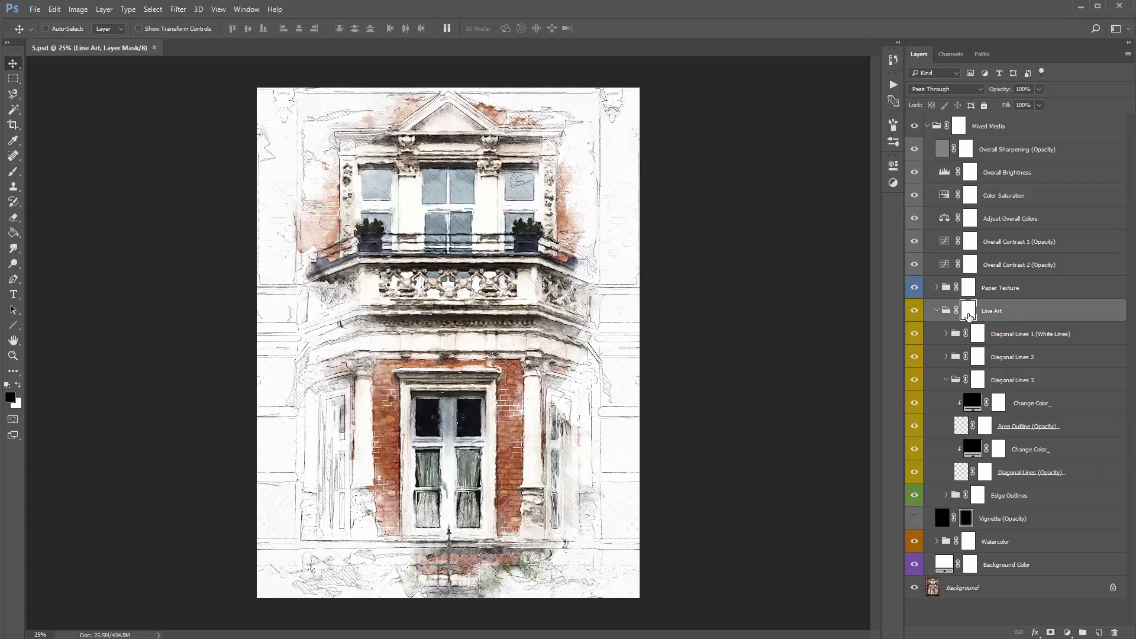
pyautogui.press('b')
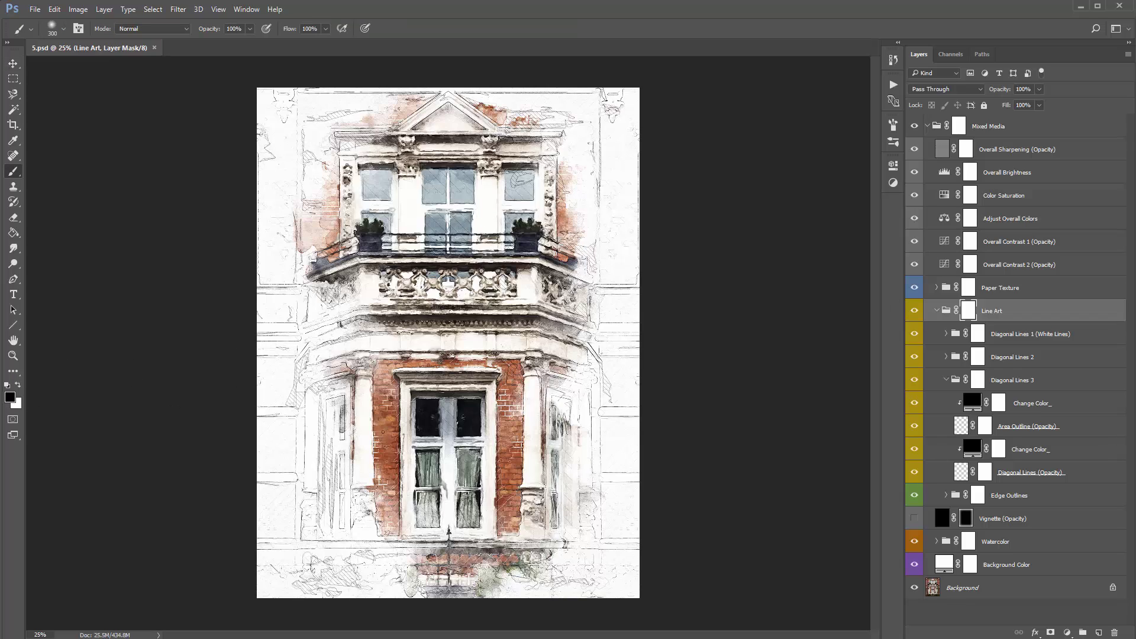
pyautogui.moveTo(553, 187); pyautogui.dragTo(520, 181)
pyautogui.press('v')
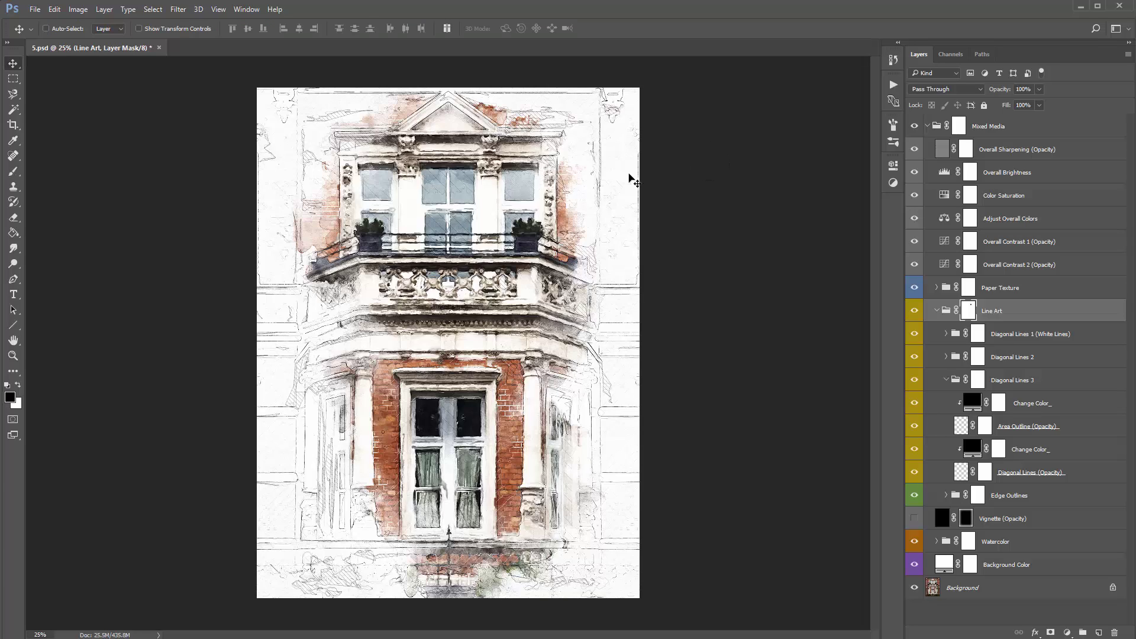
pyautogui.click(937, 311)
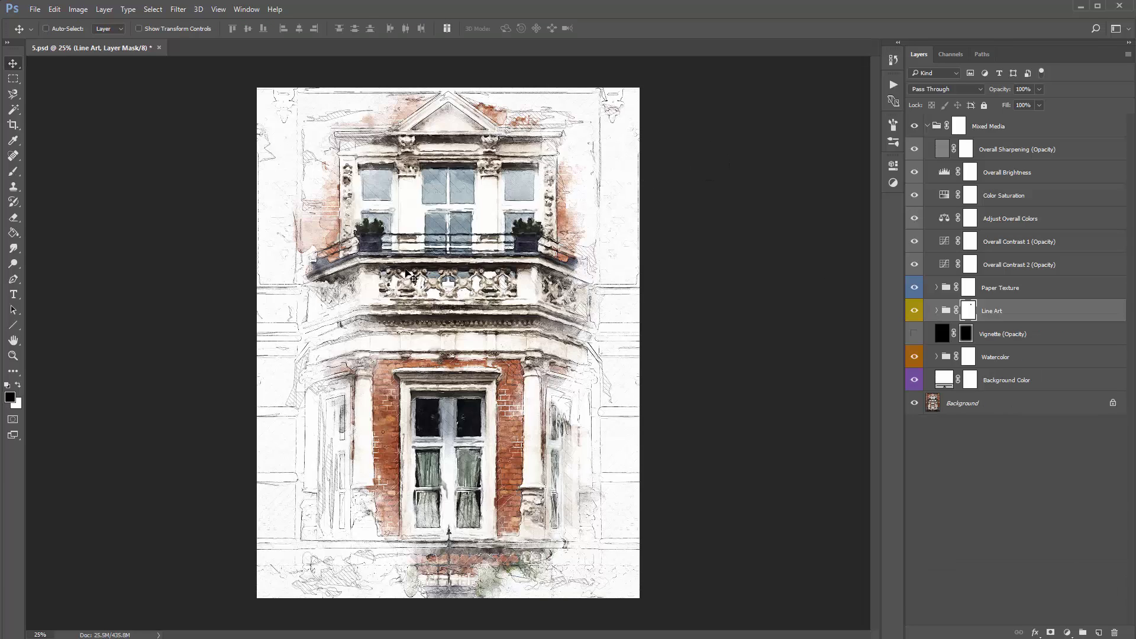
# Toggle the Mixed Media group's visibility to compare the finished artwork with the original photo
pyautogui.click(1009, 130)
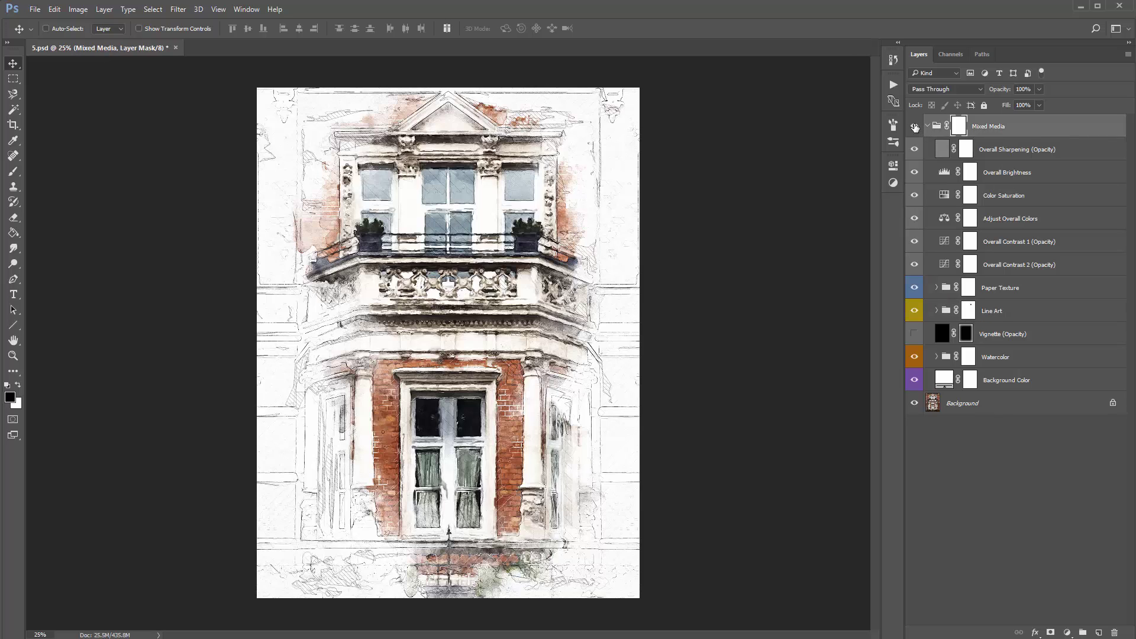
pyautogui.click(914, 126)
pyautogui.click(915, 126)
pyautogui.click(914, 126)
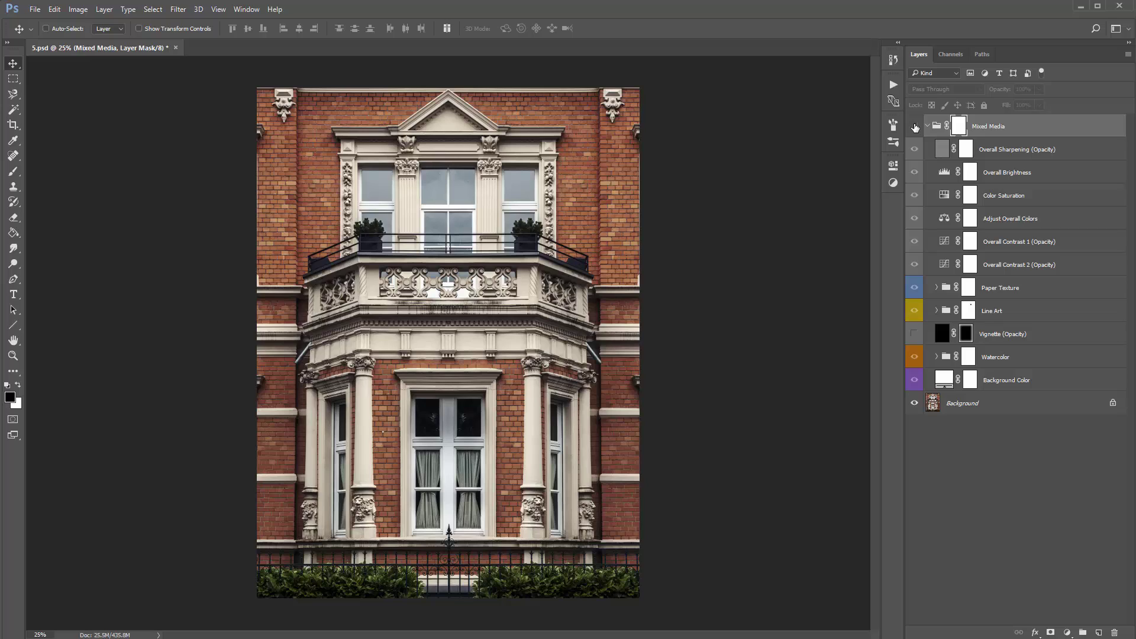
pyautogui.click(914, 127)
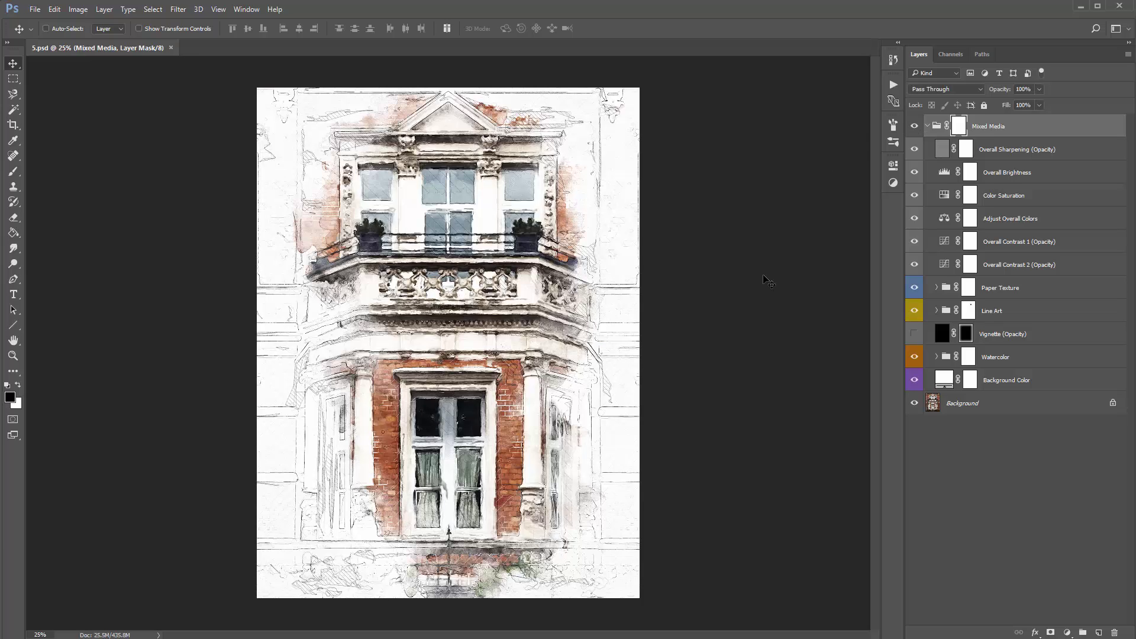